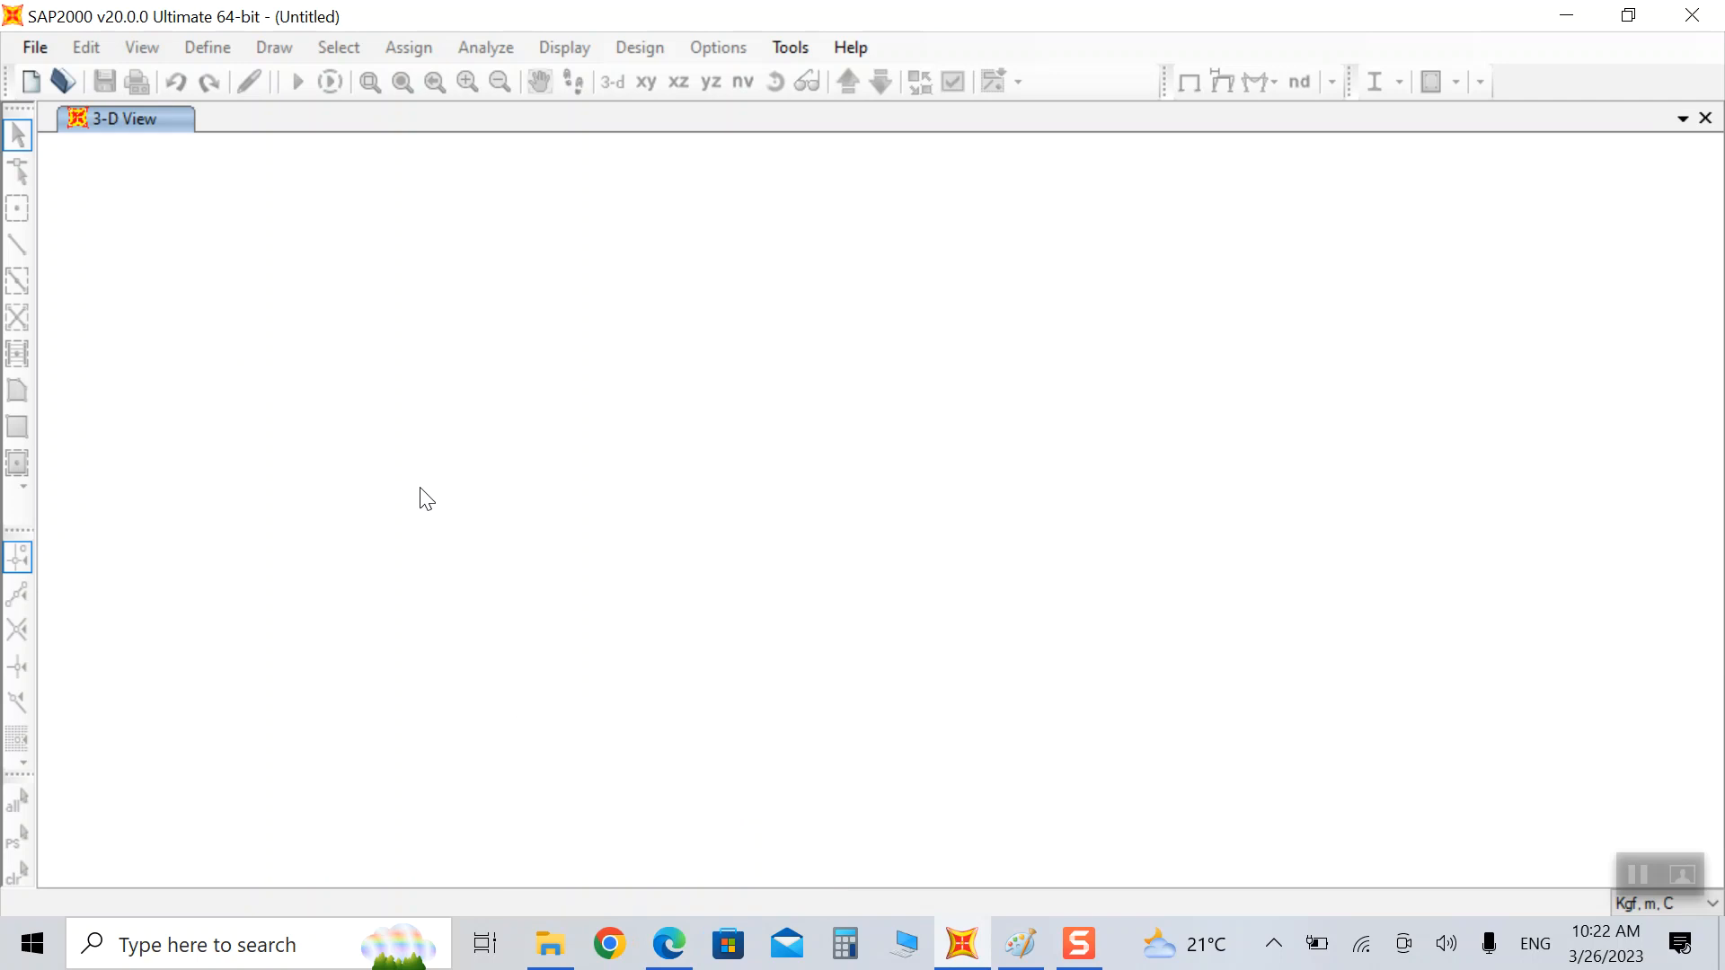
# Step: Start a new model from the 2D Frames template as a Portal frame with 3 stories and 3 bays
pyautogui.hotkey('ctrl', 'n')
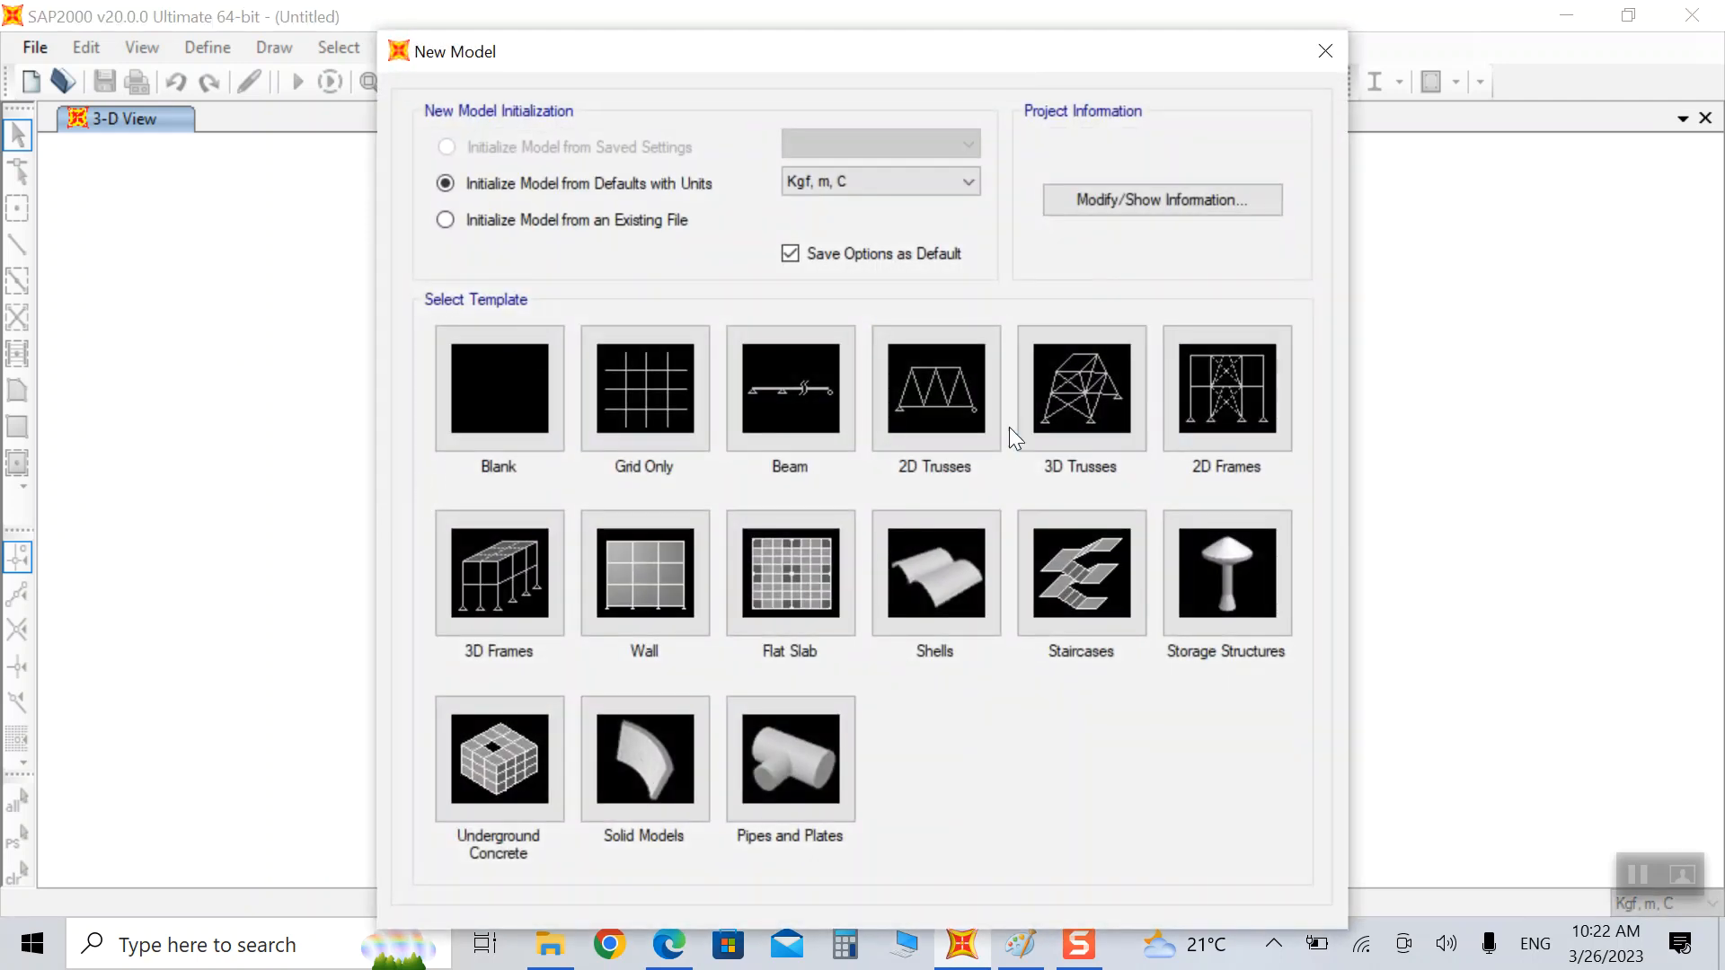
pyautogui.click(1227, 431)
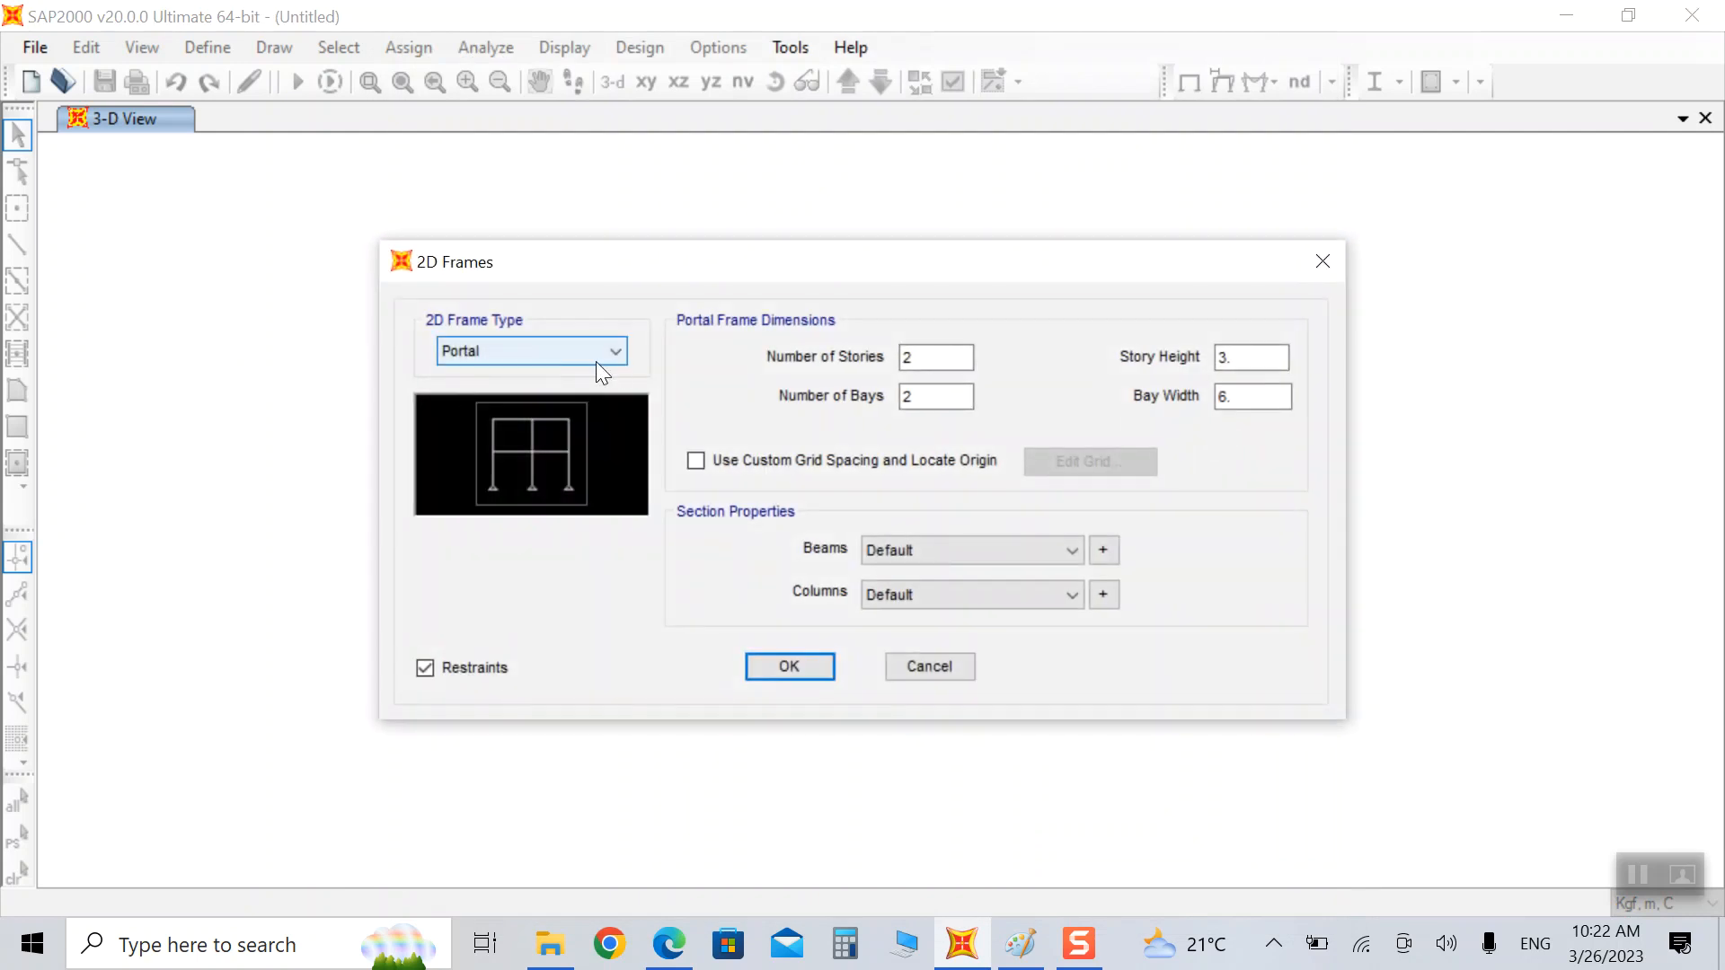
pyautogui.click(597, 353)
pyautogui.click(493, 370)
pyautogui.doubleClick(943, 357)
pyautogui.write('3')
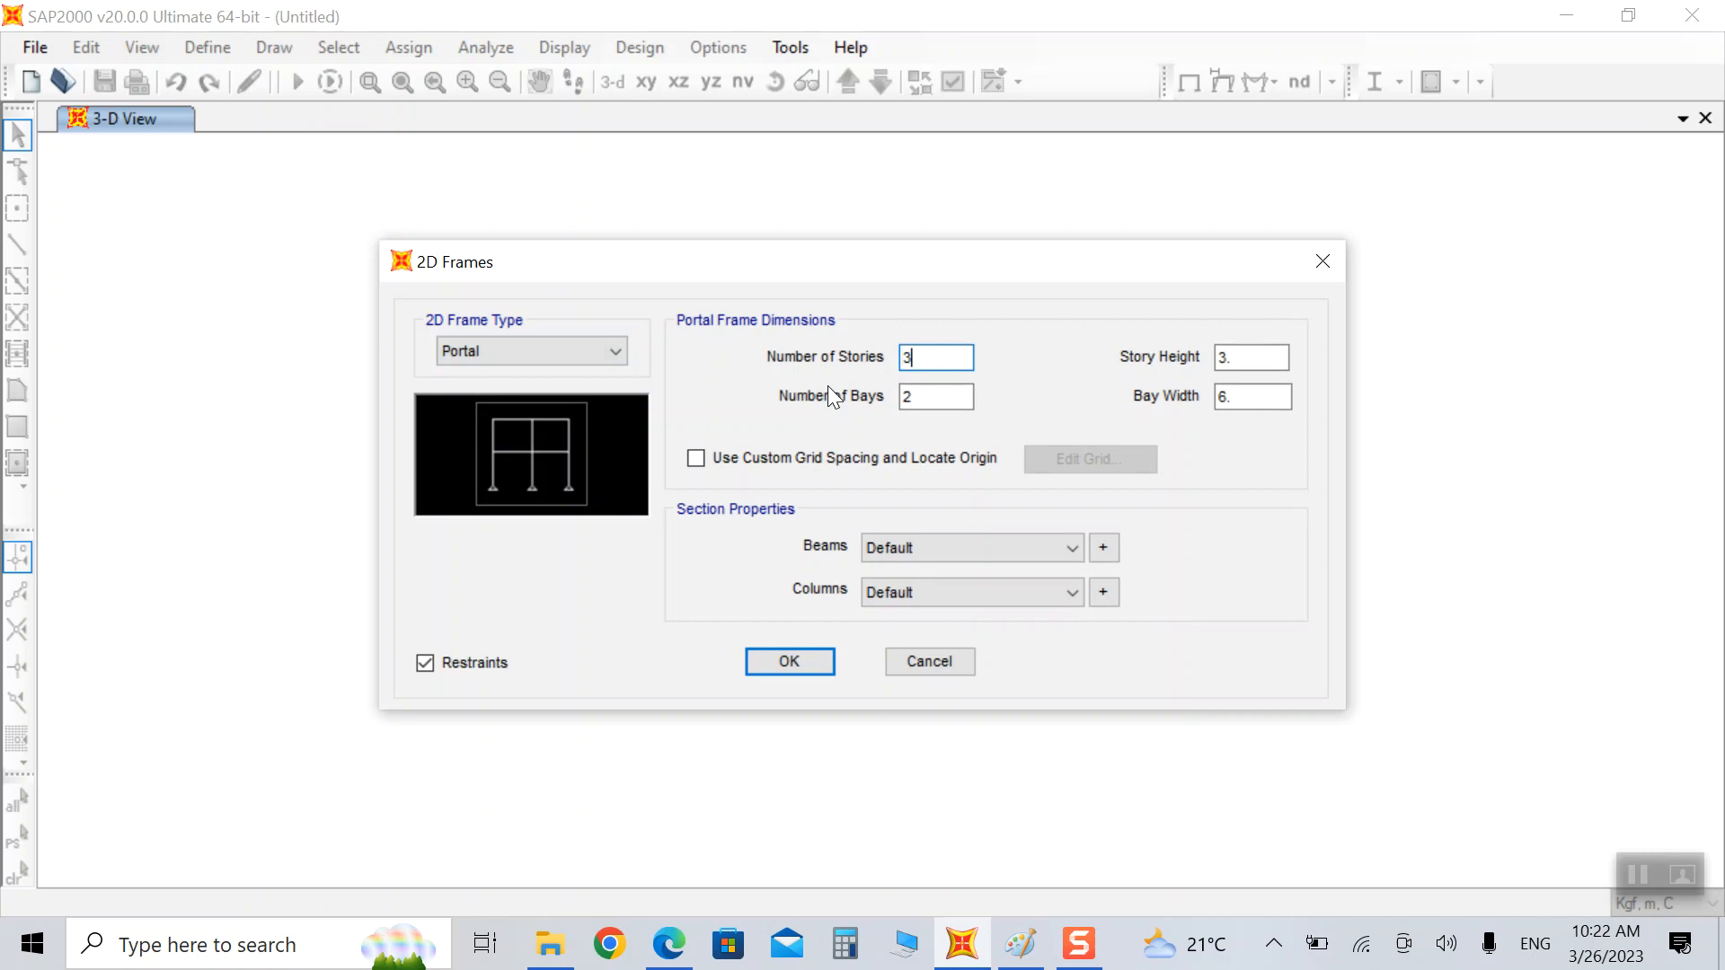
pyautogui.doubleClick(938, 402)
pyautogui.write('3')
# Step: Set the portal frame's story height to 2.5 m and bay width to 5 m
pyautogui.doubleClick(1236, 366)
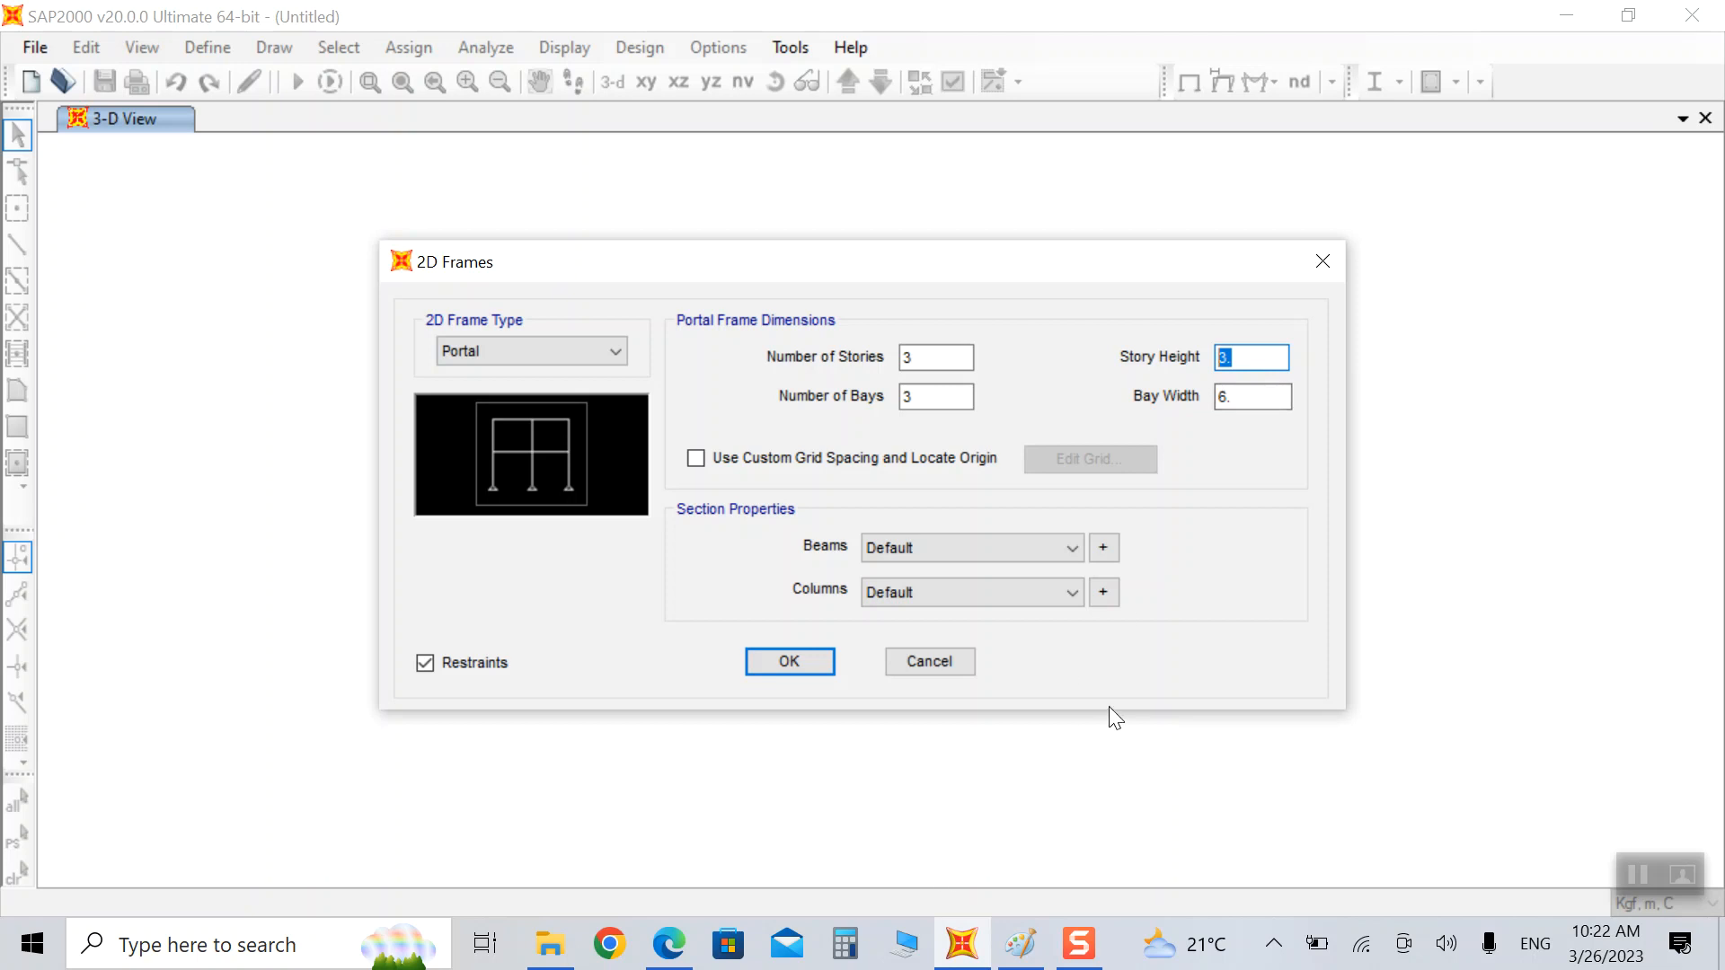
pyautogui.write('2.')
pyautogui.write('.5')
pyautogui.press('Tab')
pyautogui.write('5')
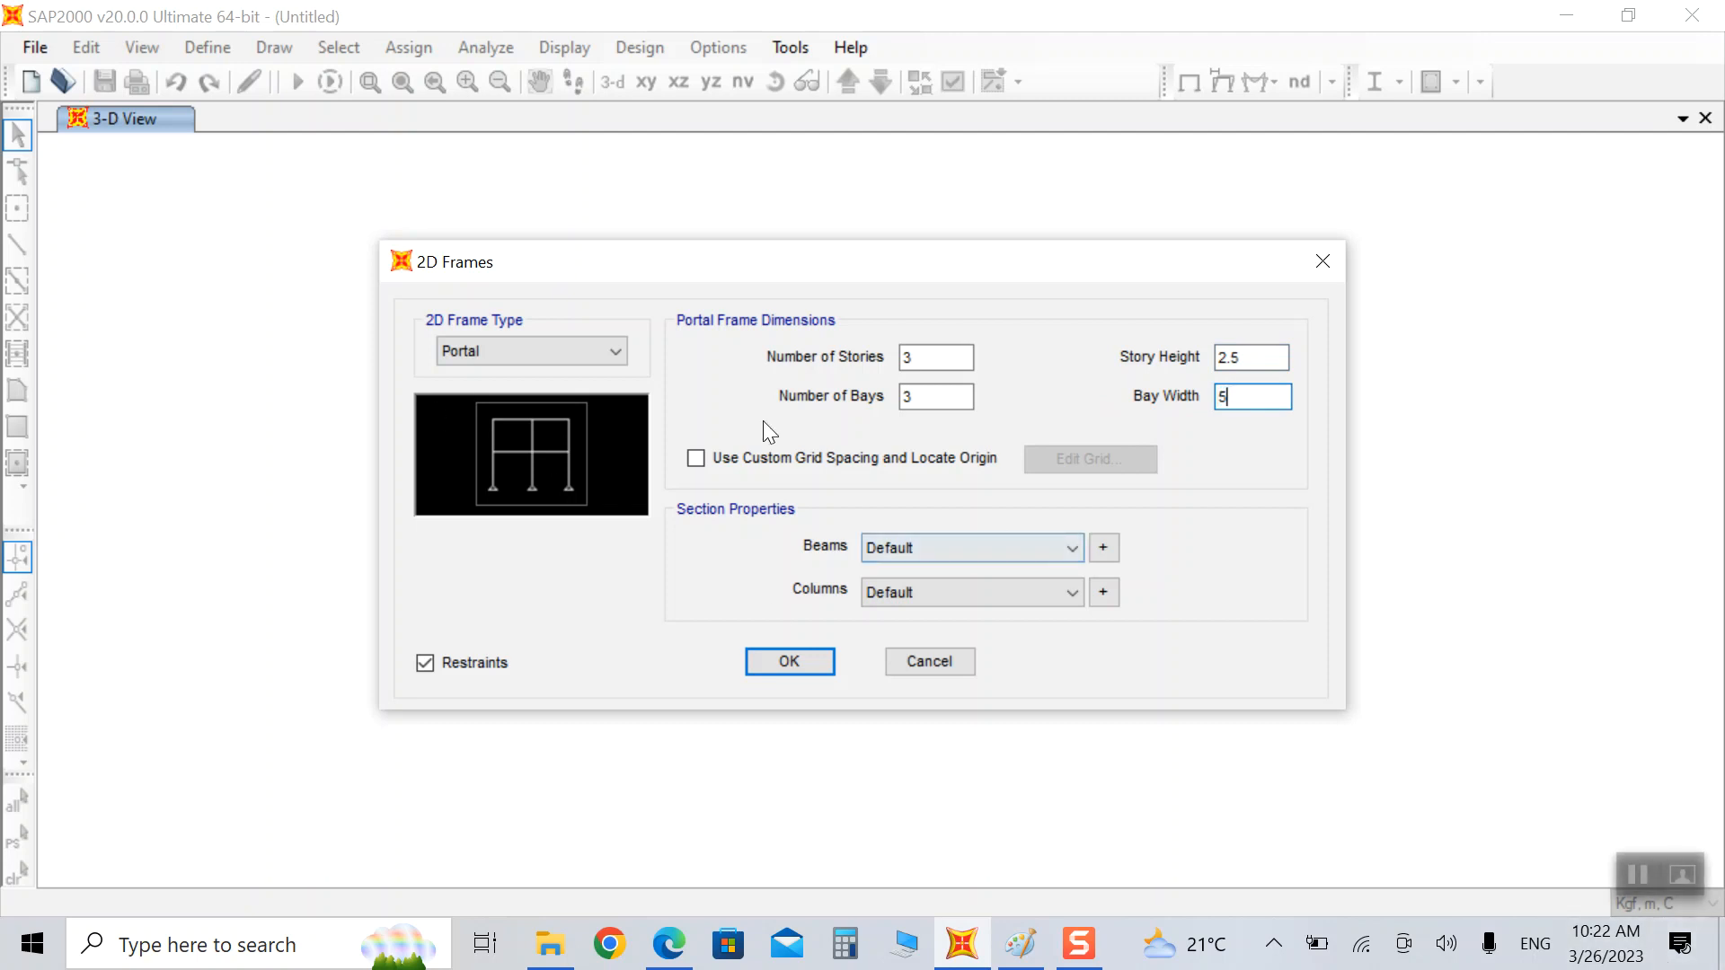
# Step: Enable custom grid spacing, open the grid for editing, consult the frame drawing PDF and display the grids as spacing
pyautogui.click(813, 458)
pyautogui.click(1090, 459)
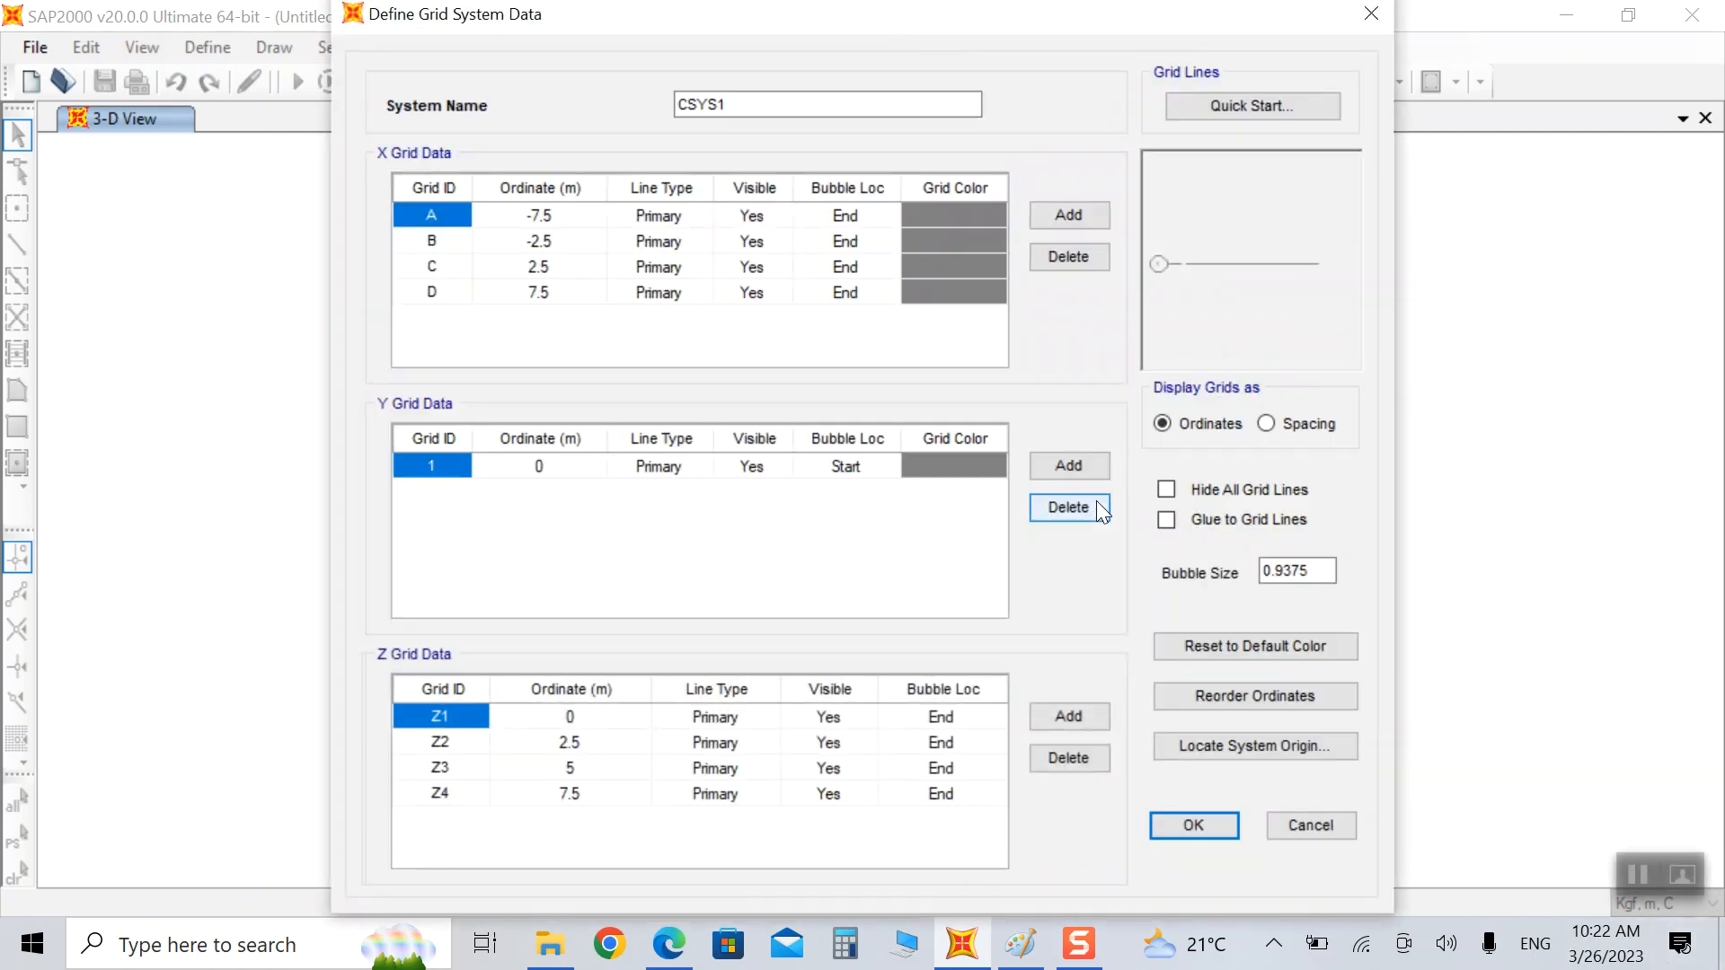
pyautogui.click(1290, 425)
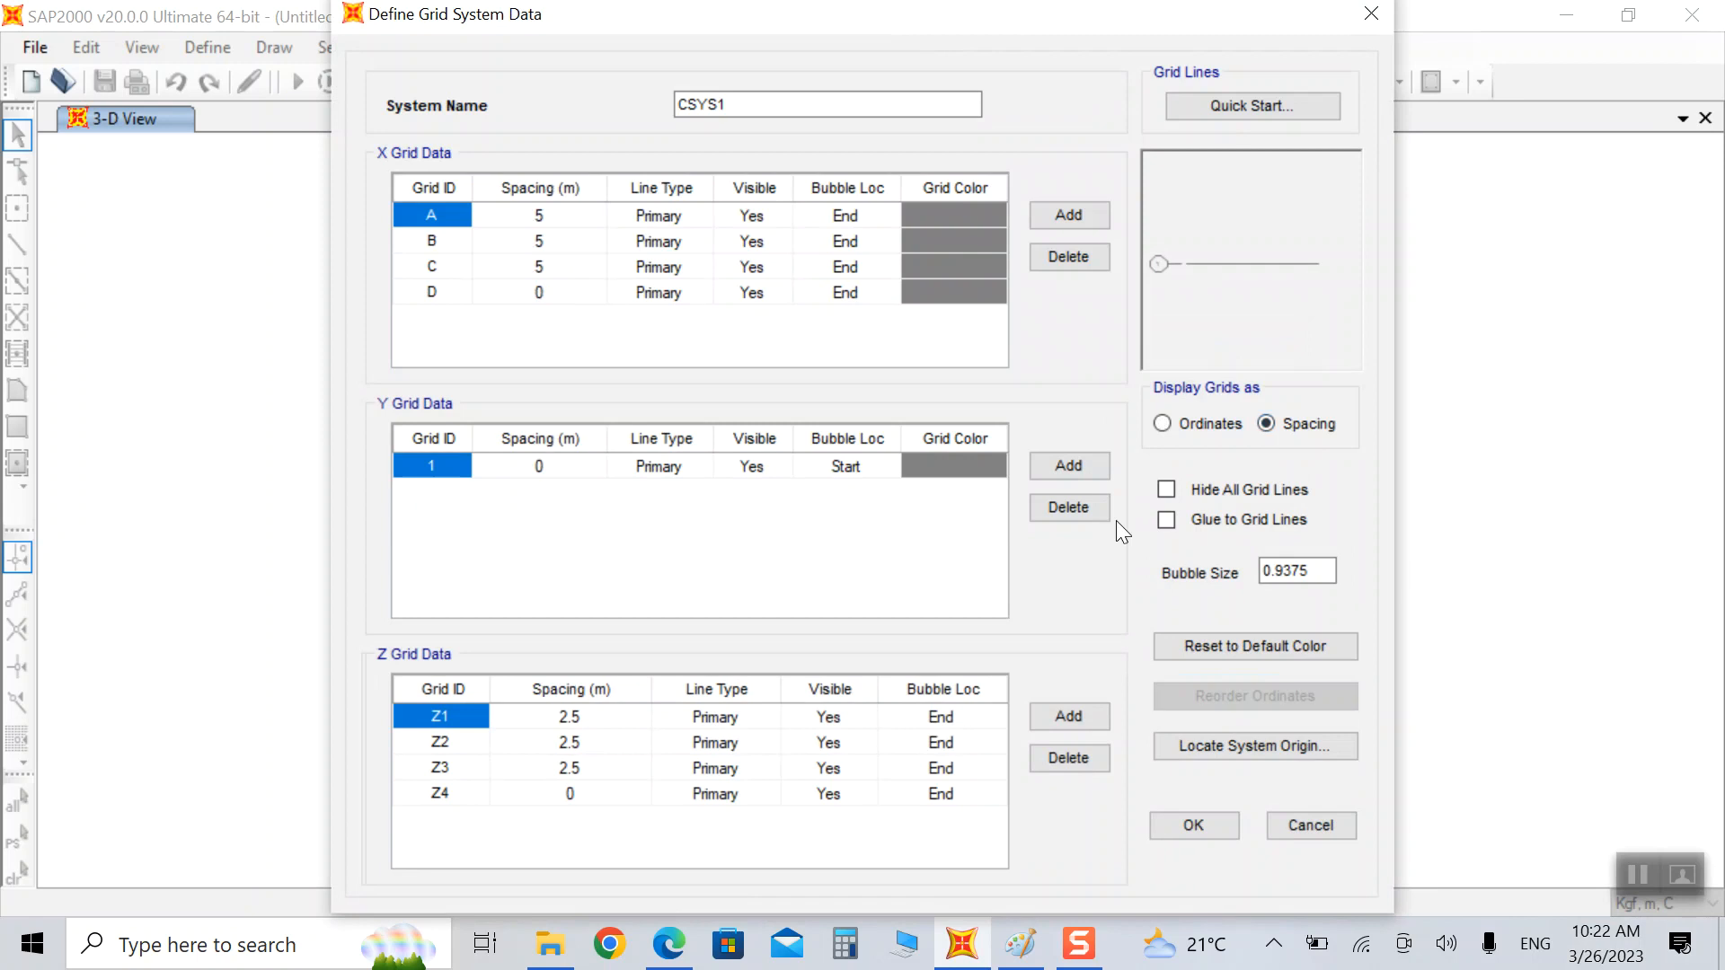
pyautogui.click(1179, 427)
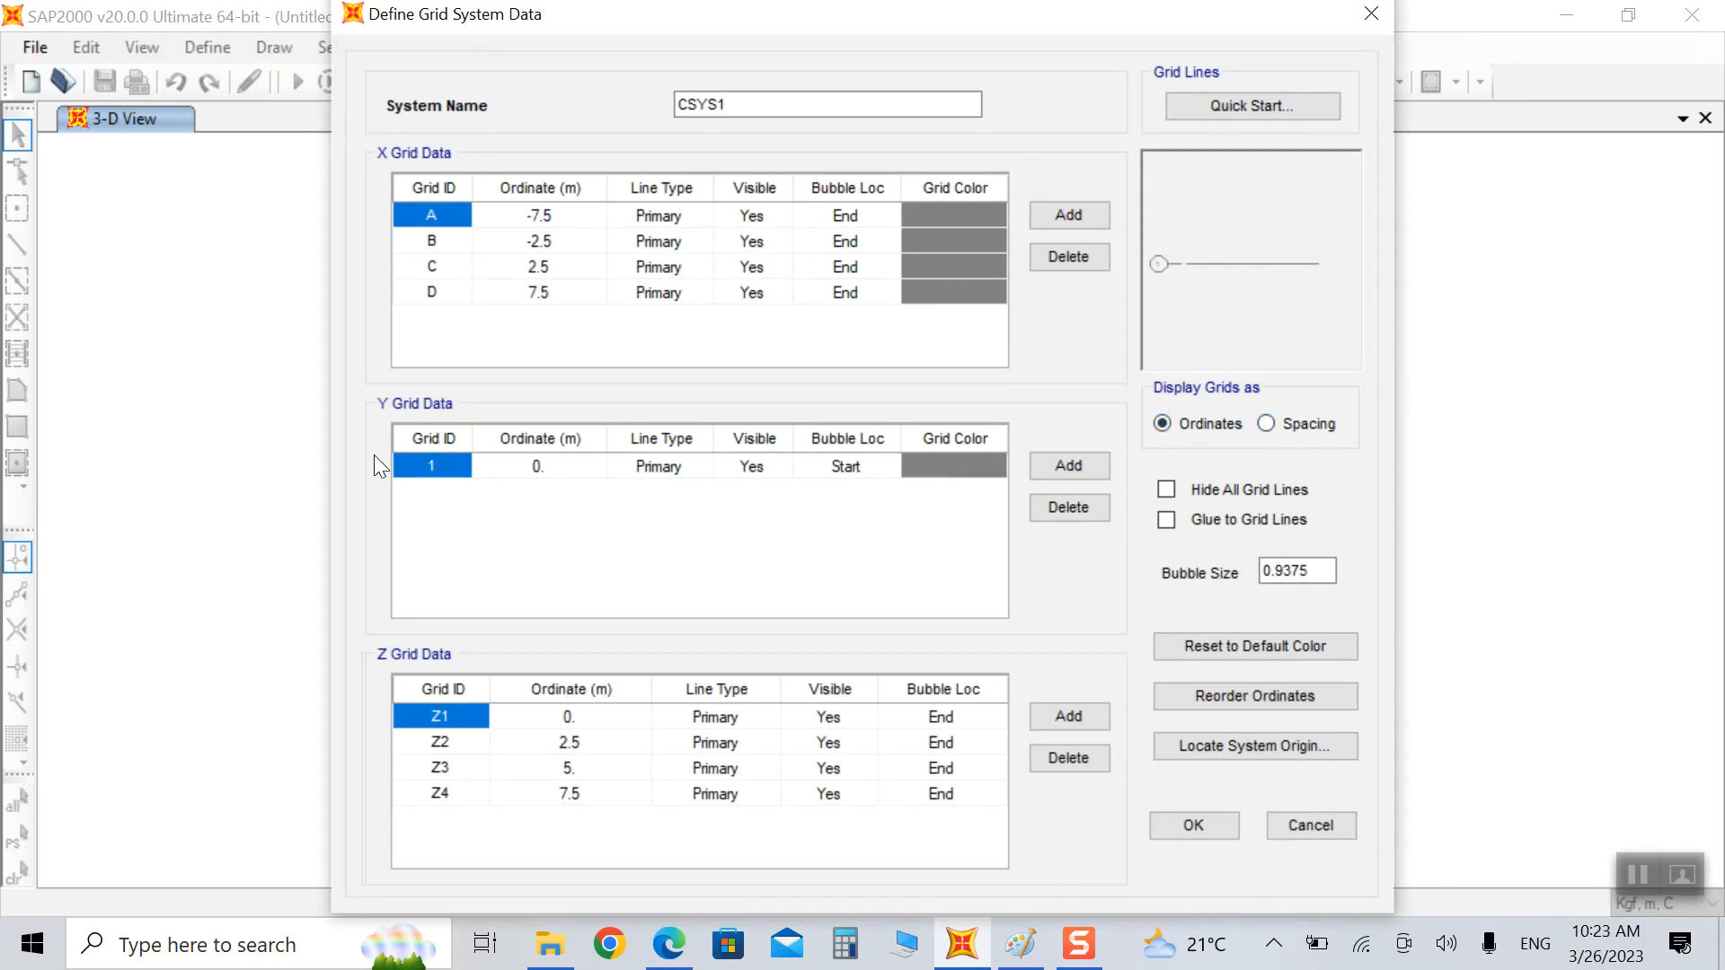
pyautogui.click(669, 944)
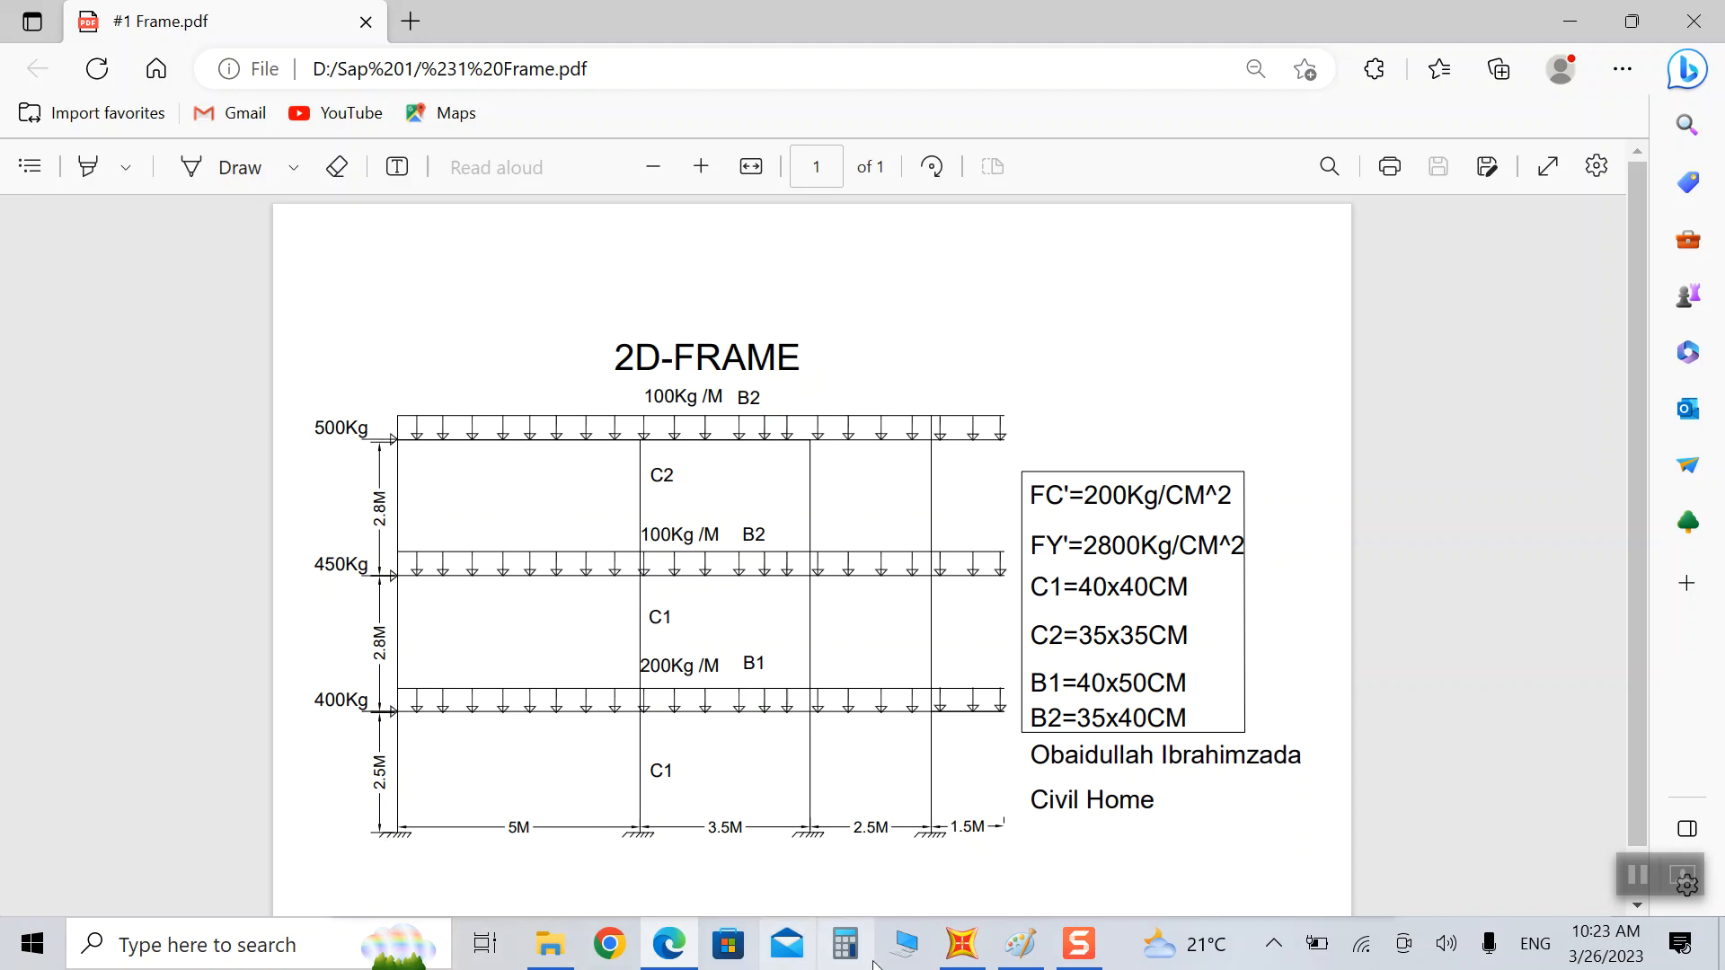
pyautogui.click(956, 958)
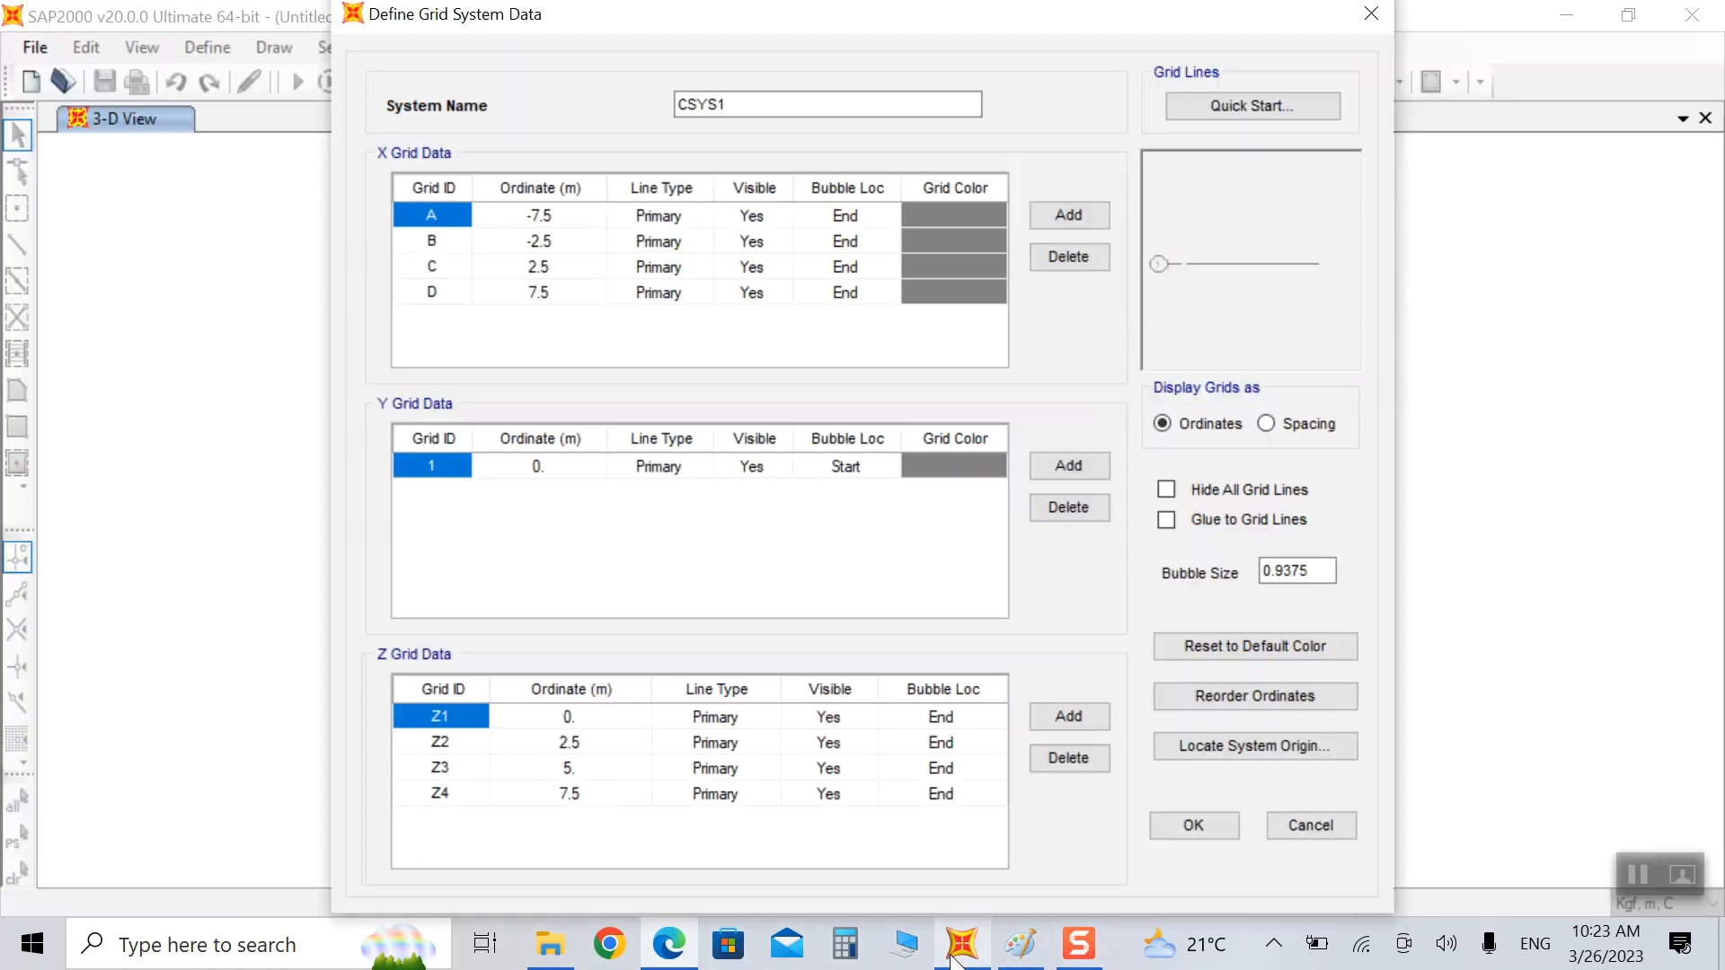
pyautogui.click(1301, 424)
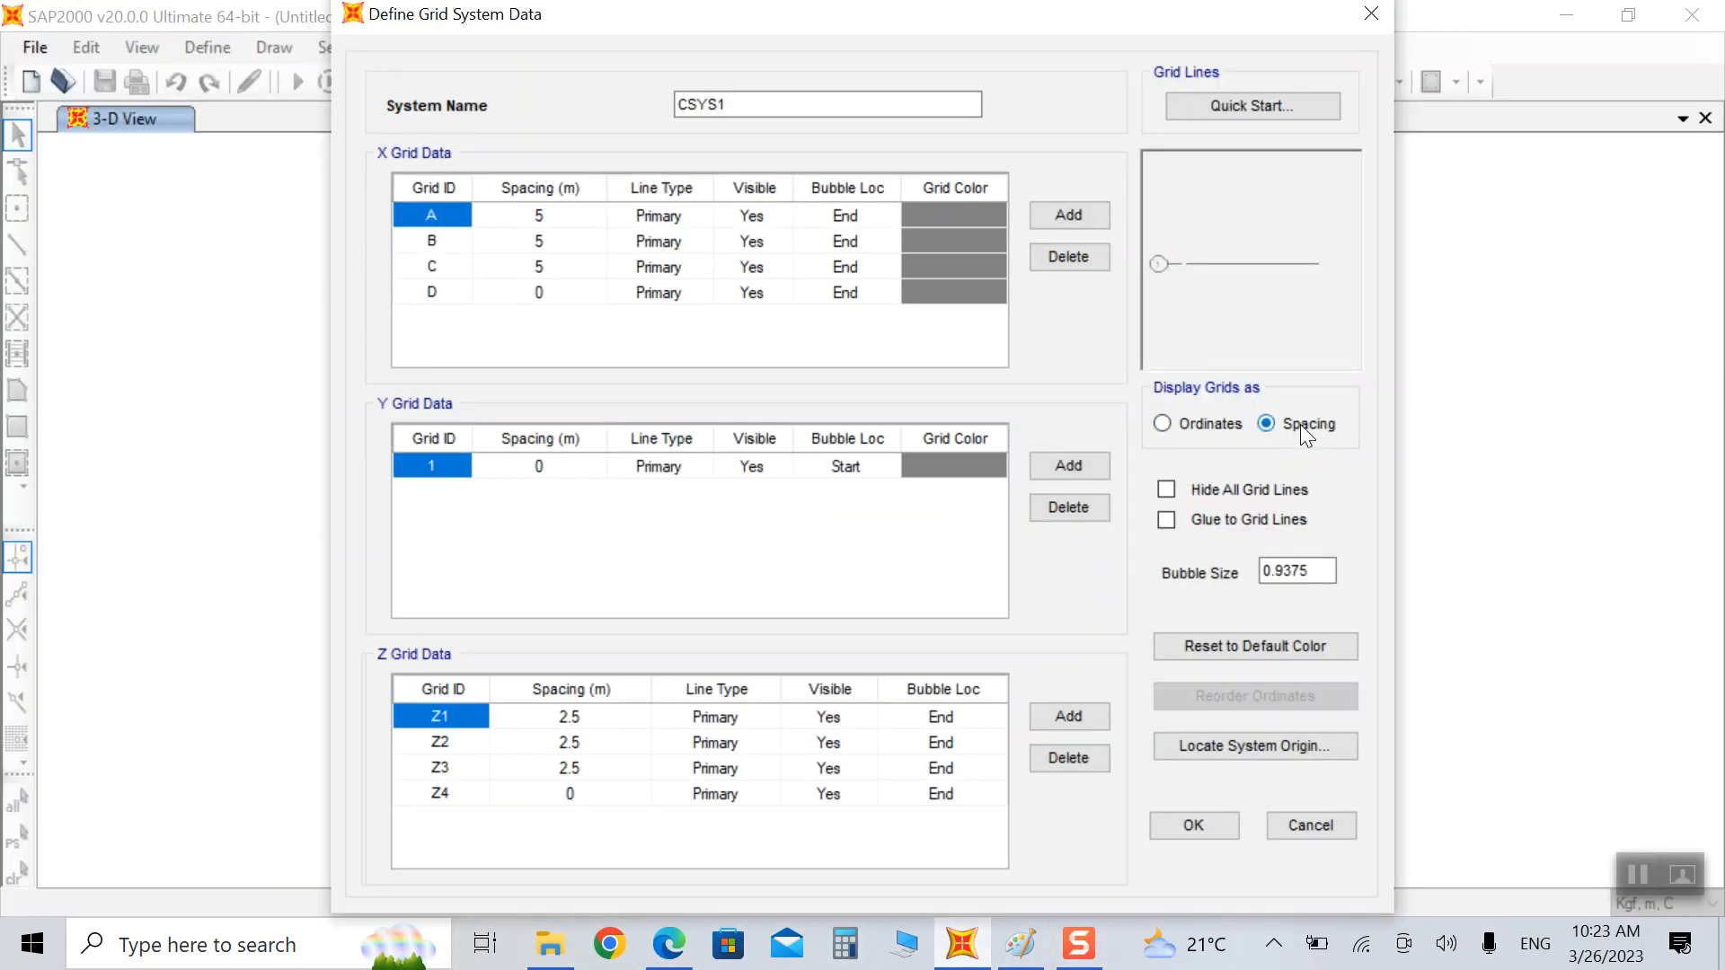
# Step: Set the X grid spacing to 3.5 m for line B and 2.5 m for line C
pyautogui.click(559, 215)
pyautogui.click(543, 241)
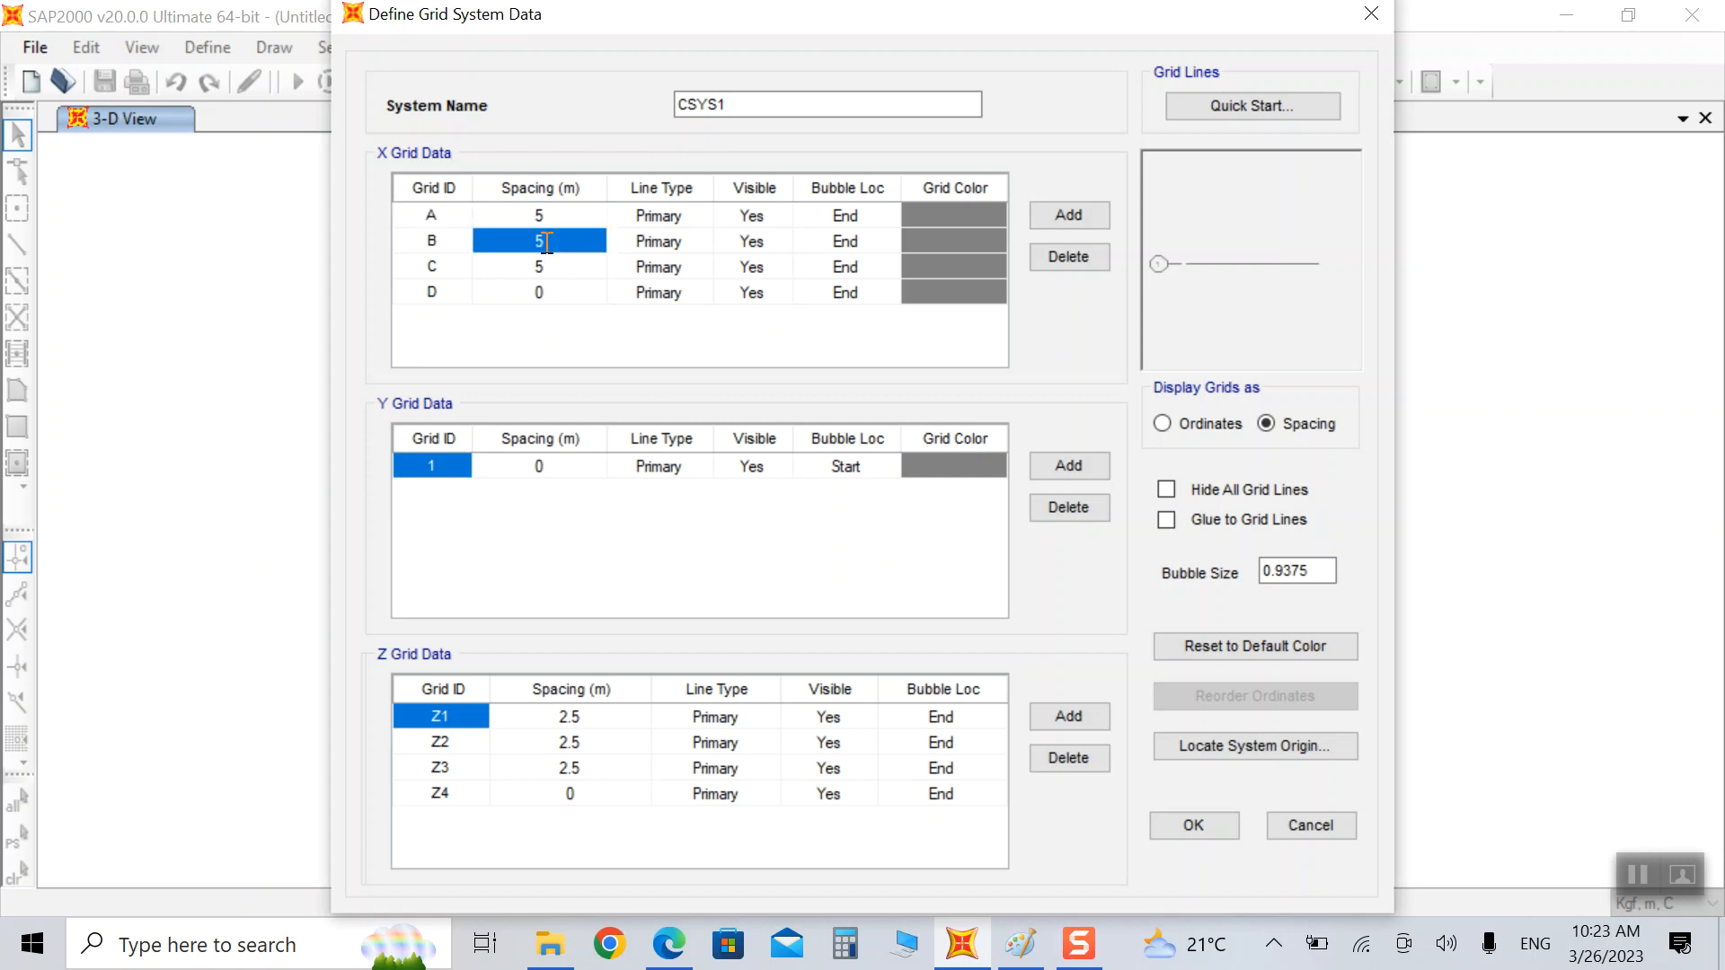
pyautogui.write('3.5')
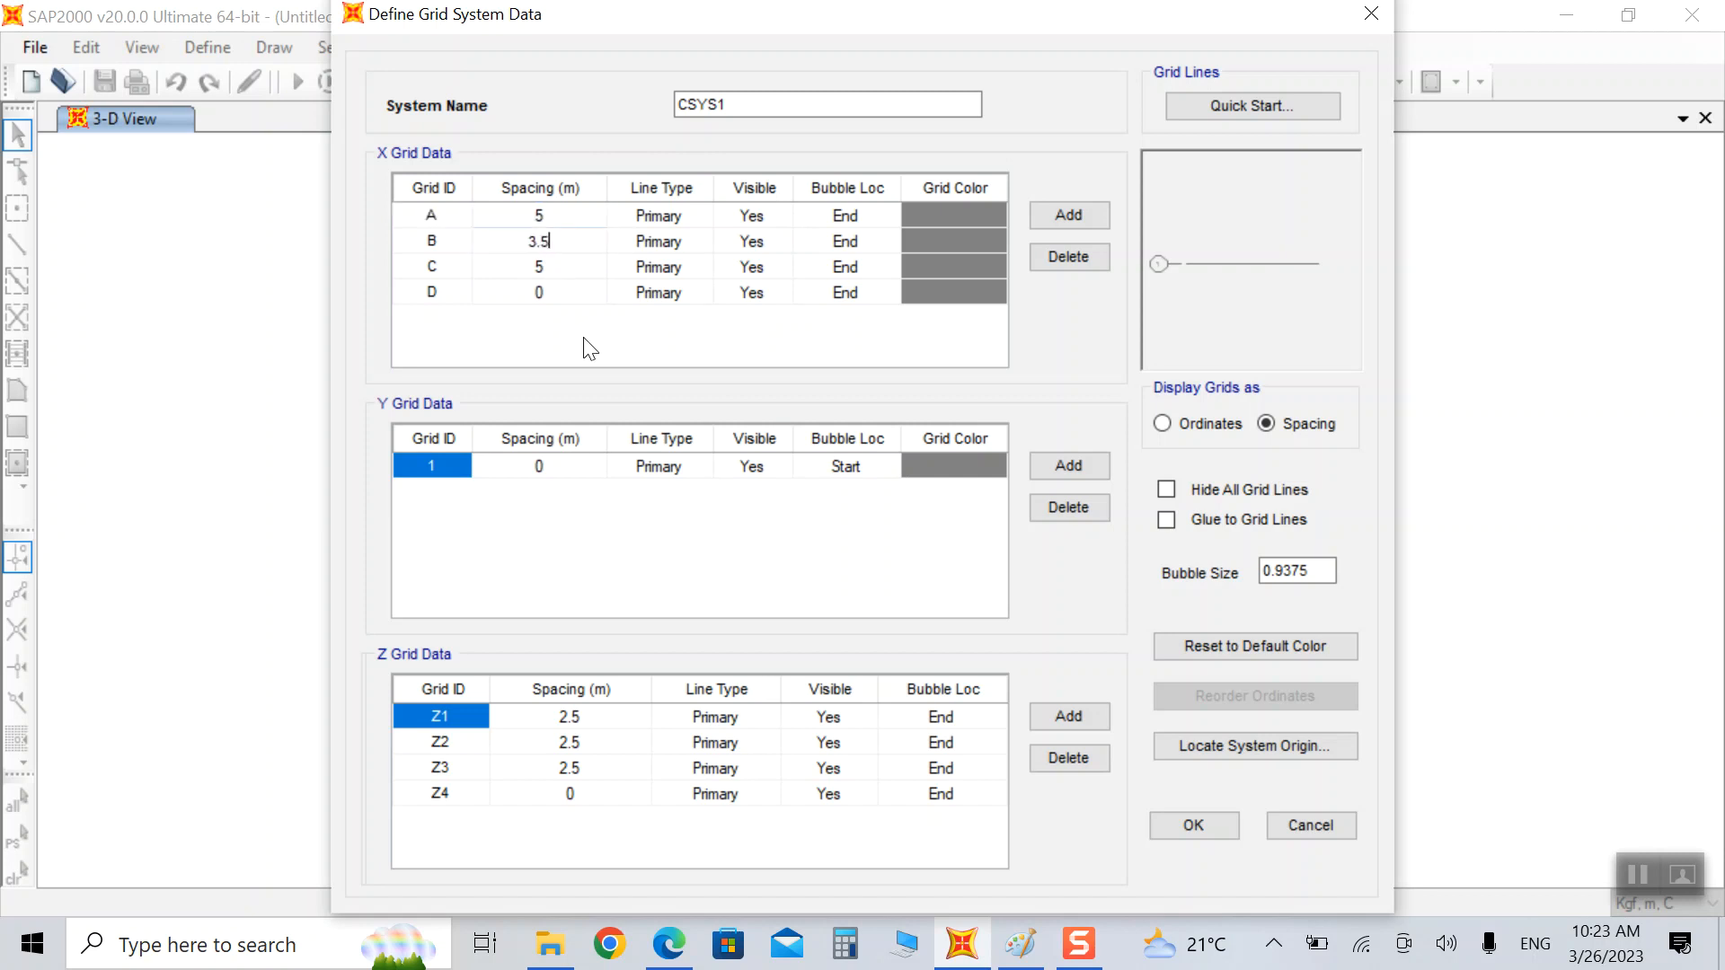
pyautogui.click(578, 264)
pyautogui.click(579, 264)
pyautogui.write('2.5')
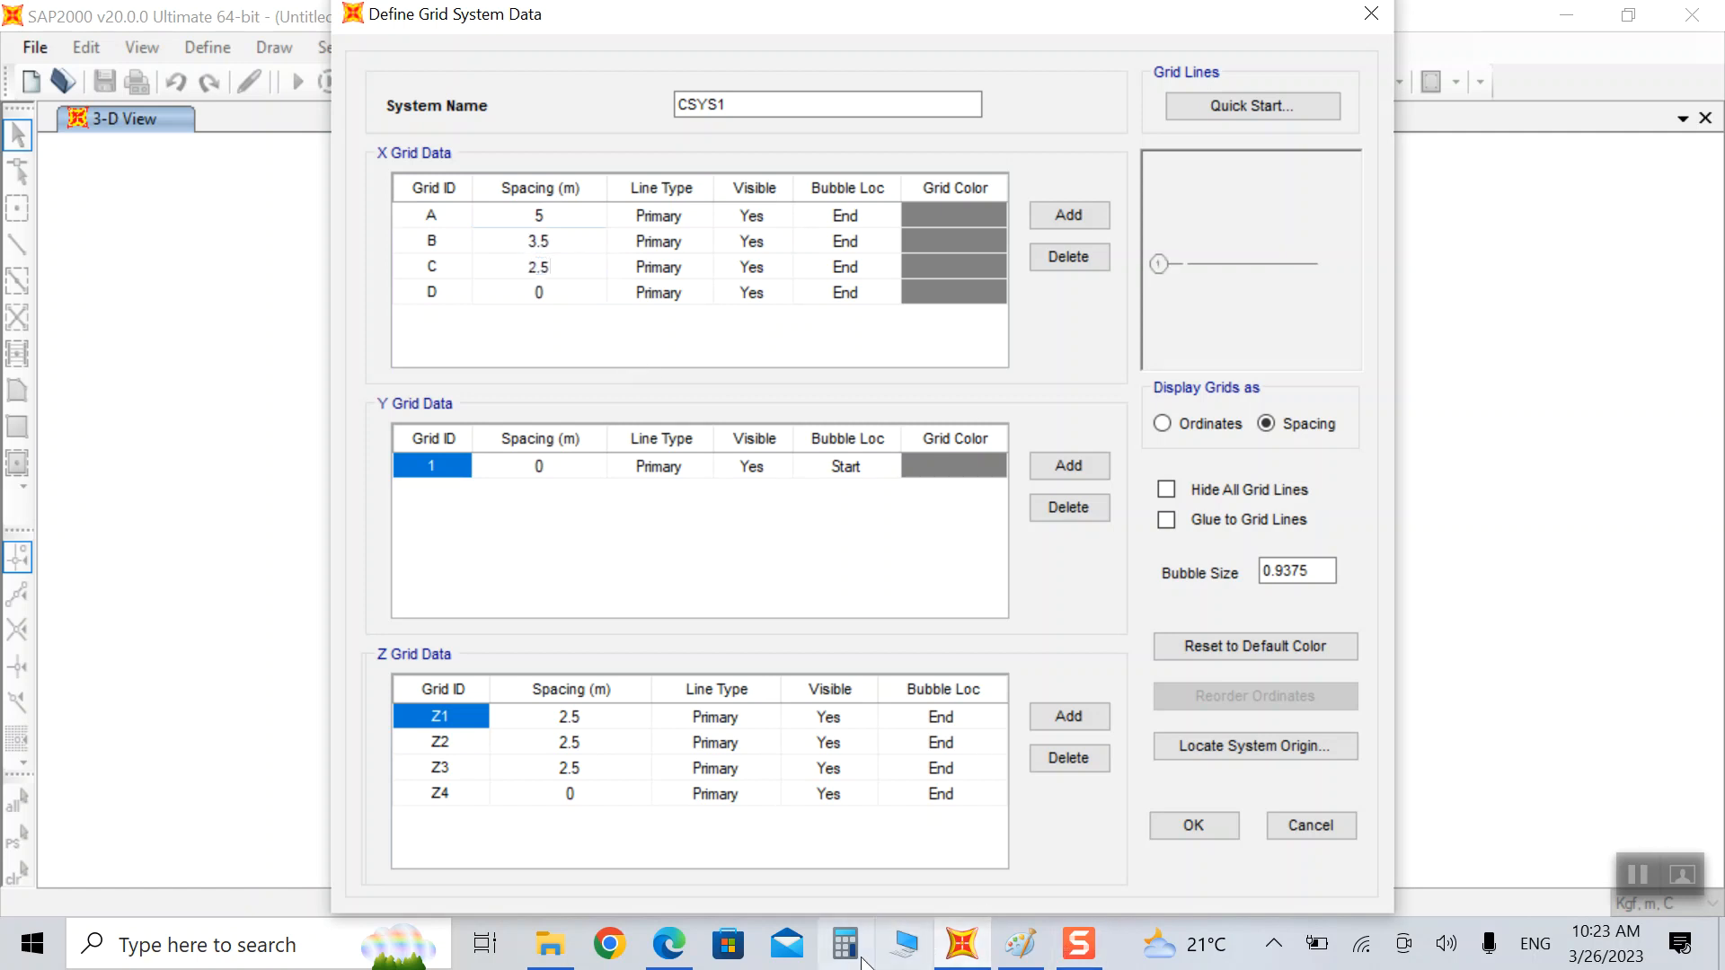
# Step: Check the dimensions in the frame drawing PDF and set the Z2 grid spacing to 2.8 m
pyautogui.click(685, 958)
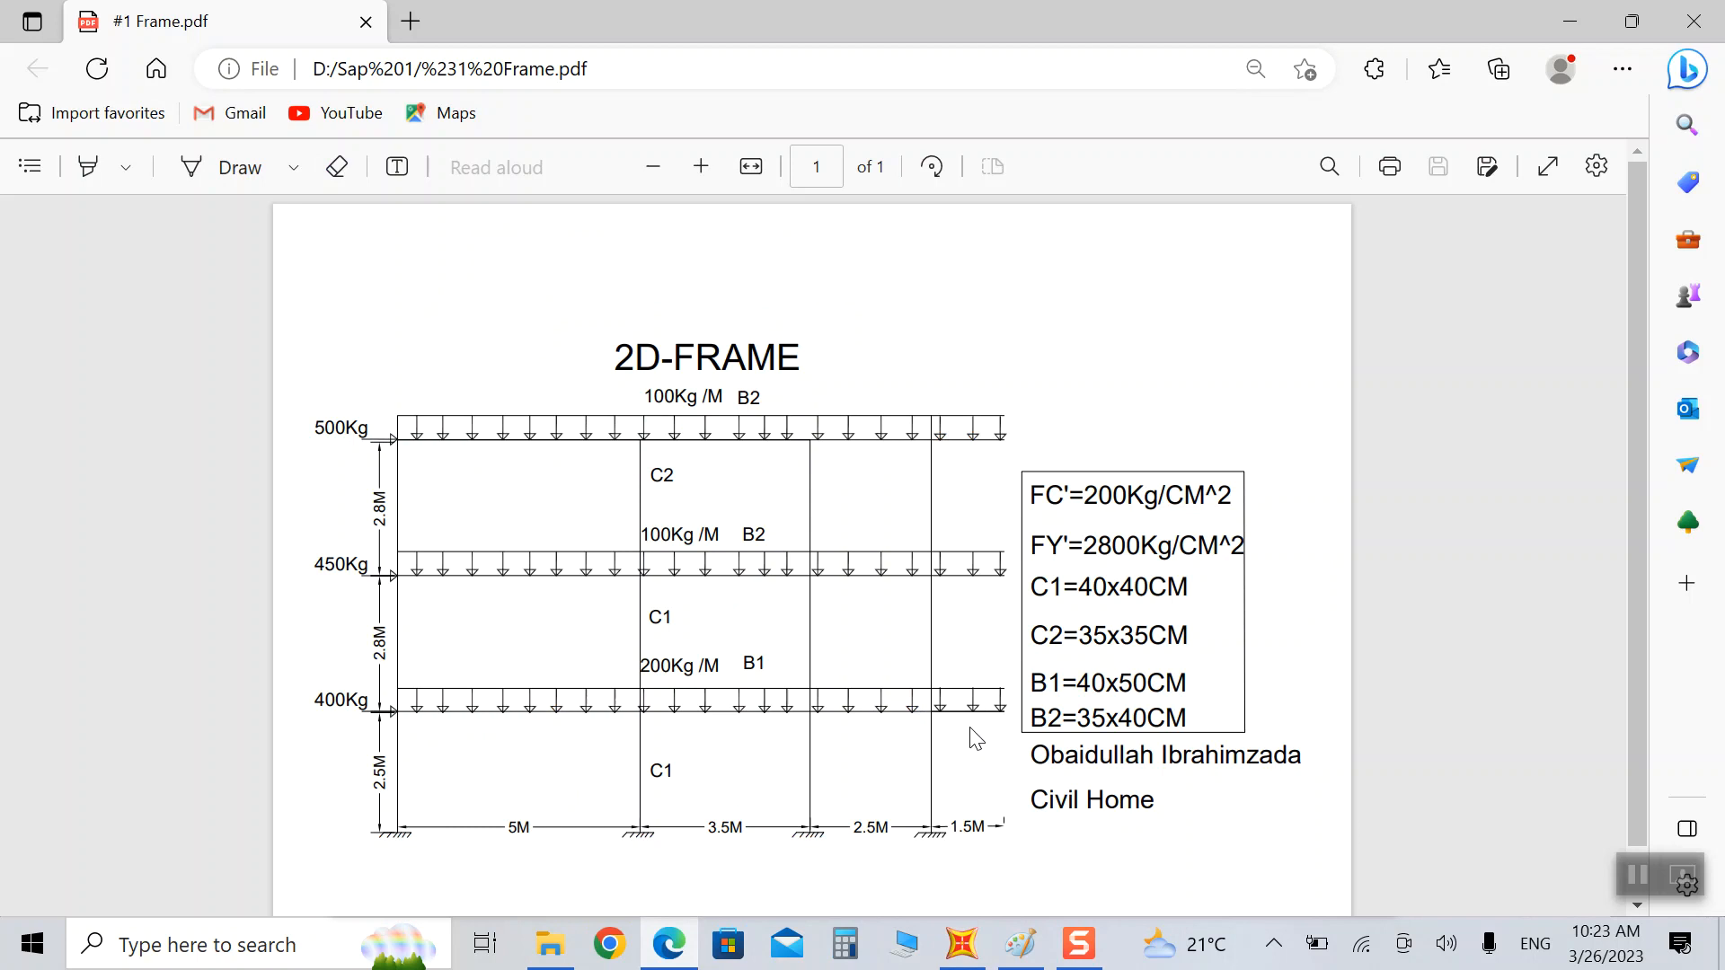
pyautogui.click(961, 943)
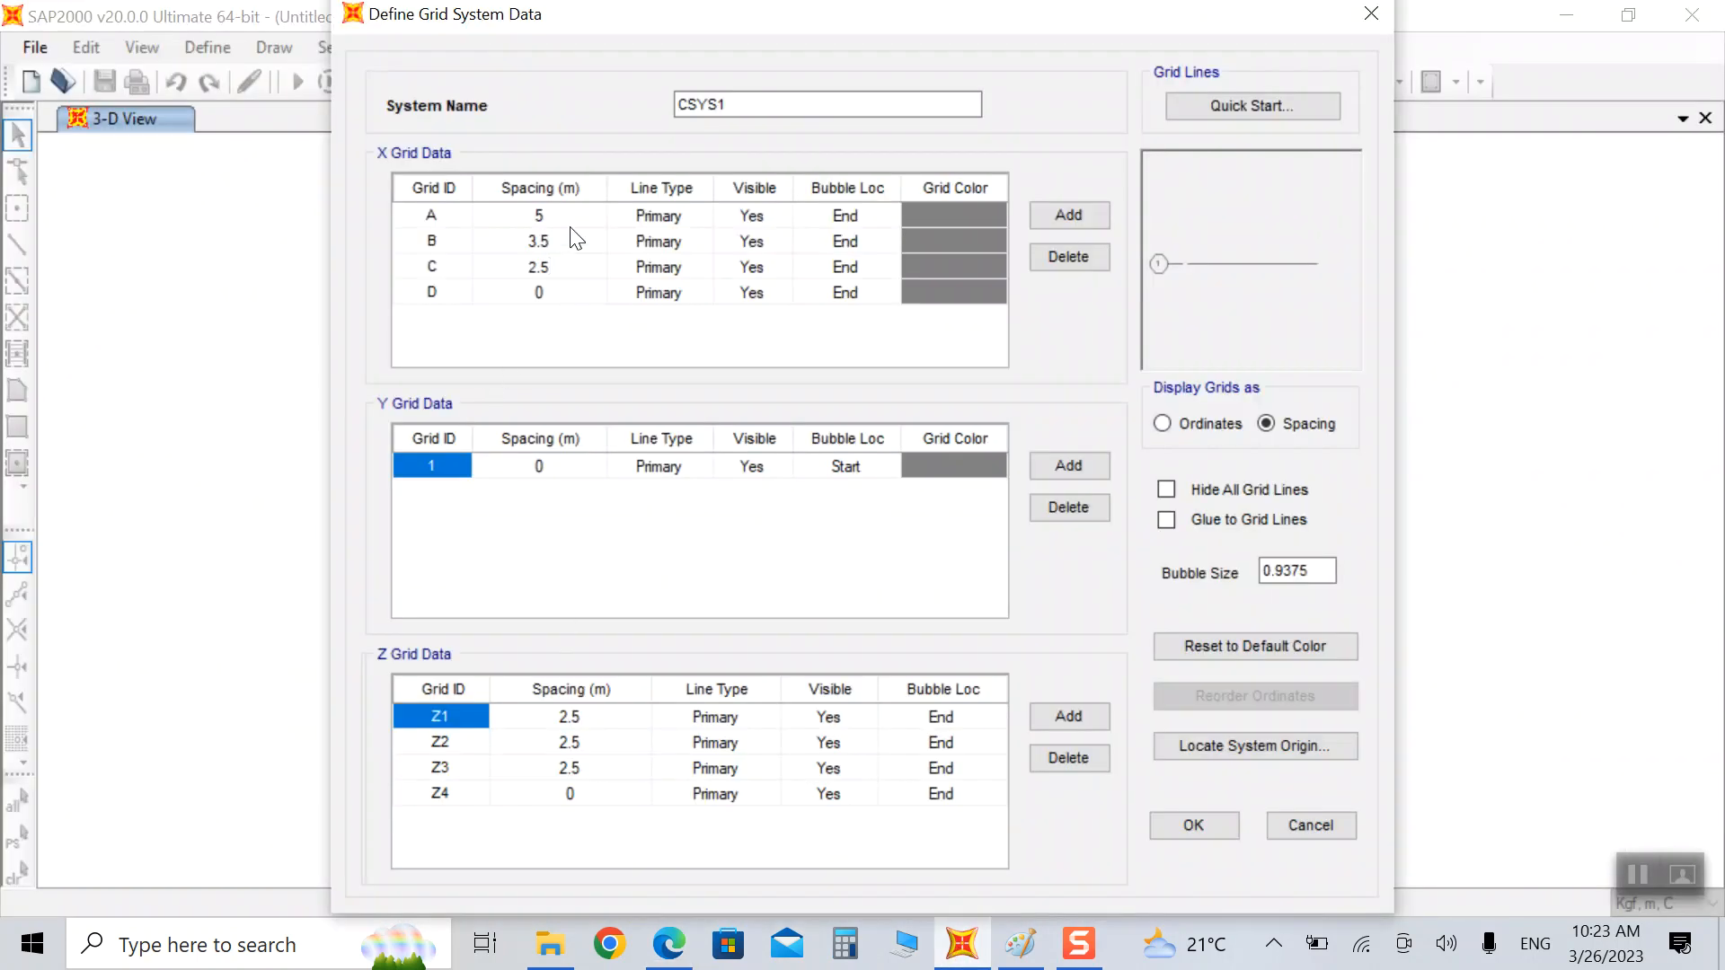
pyautogui.click(568, 725)
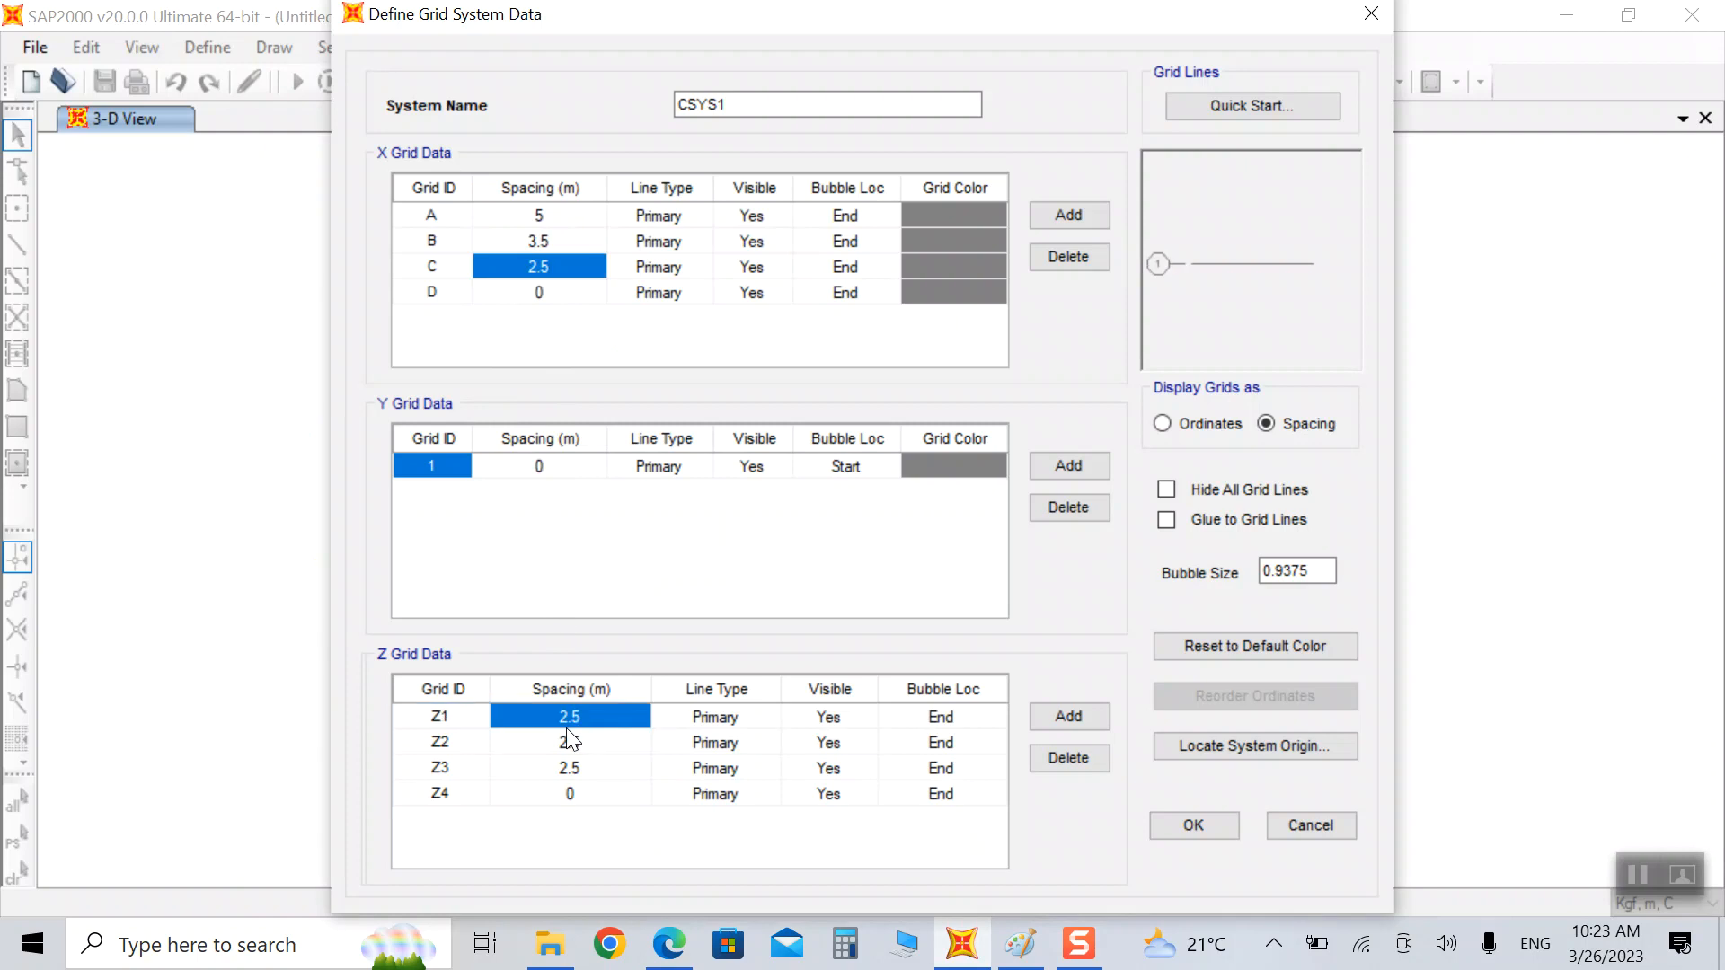
pyautogui.click(564, 736)
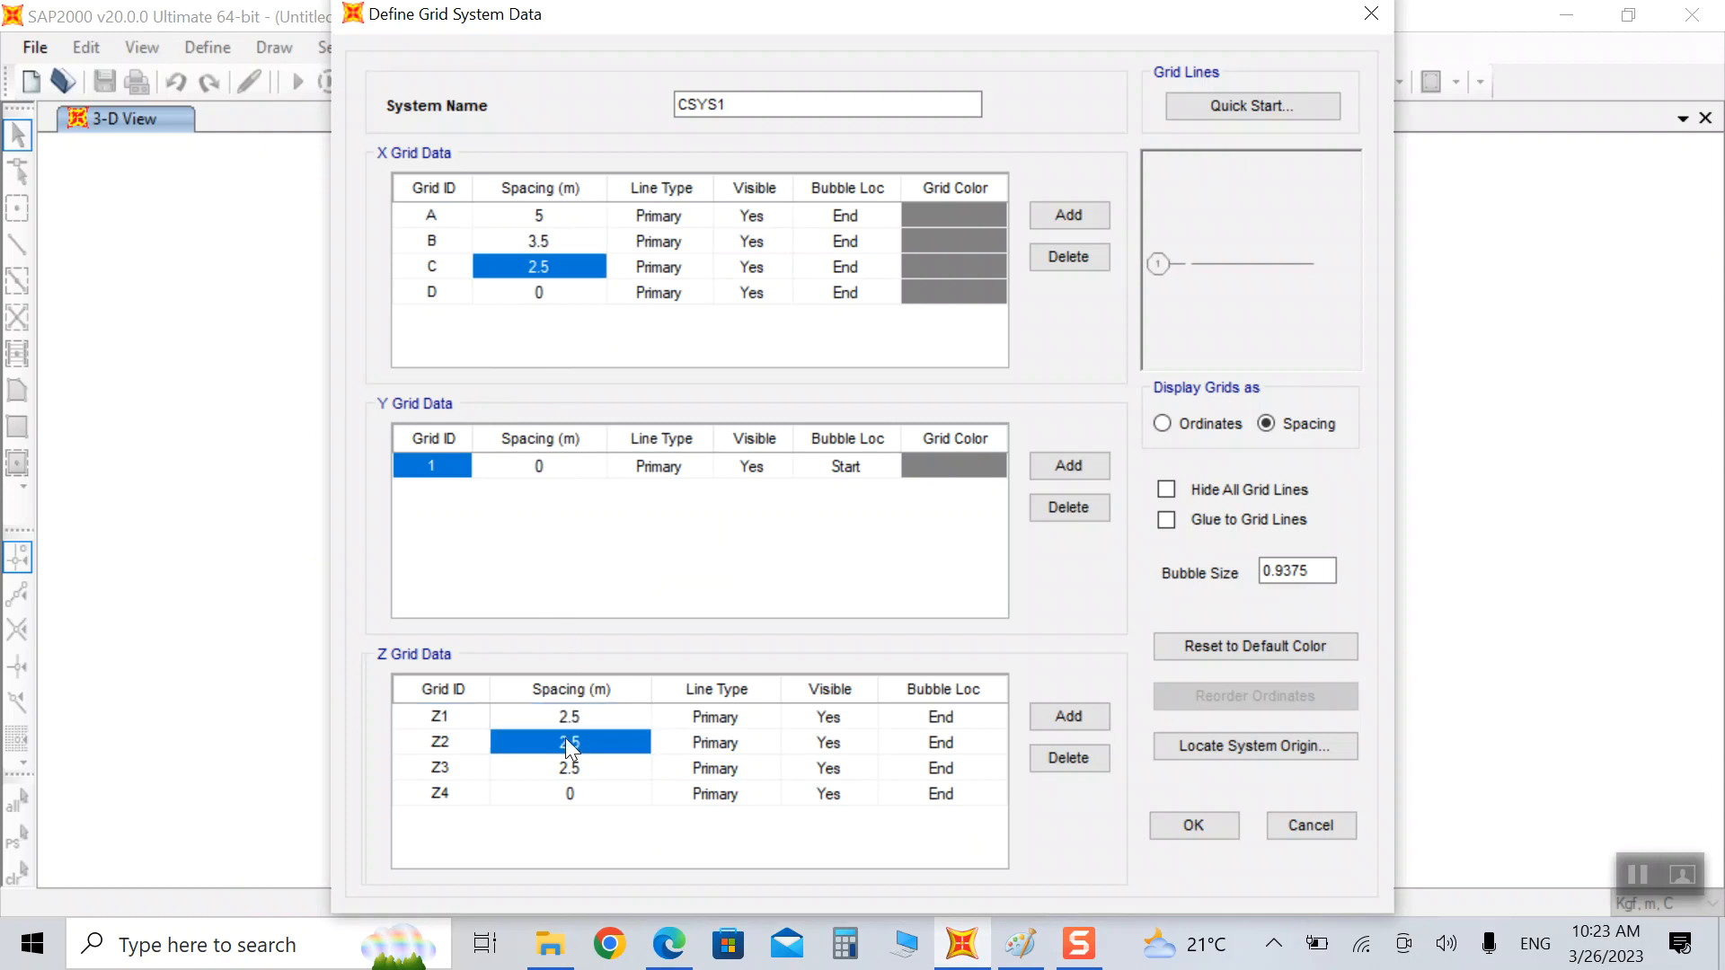
pyautogui.click(568, 742)
pyautogui.write('2.')
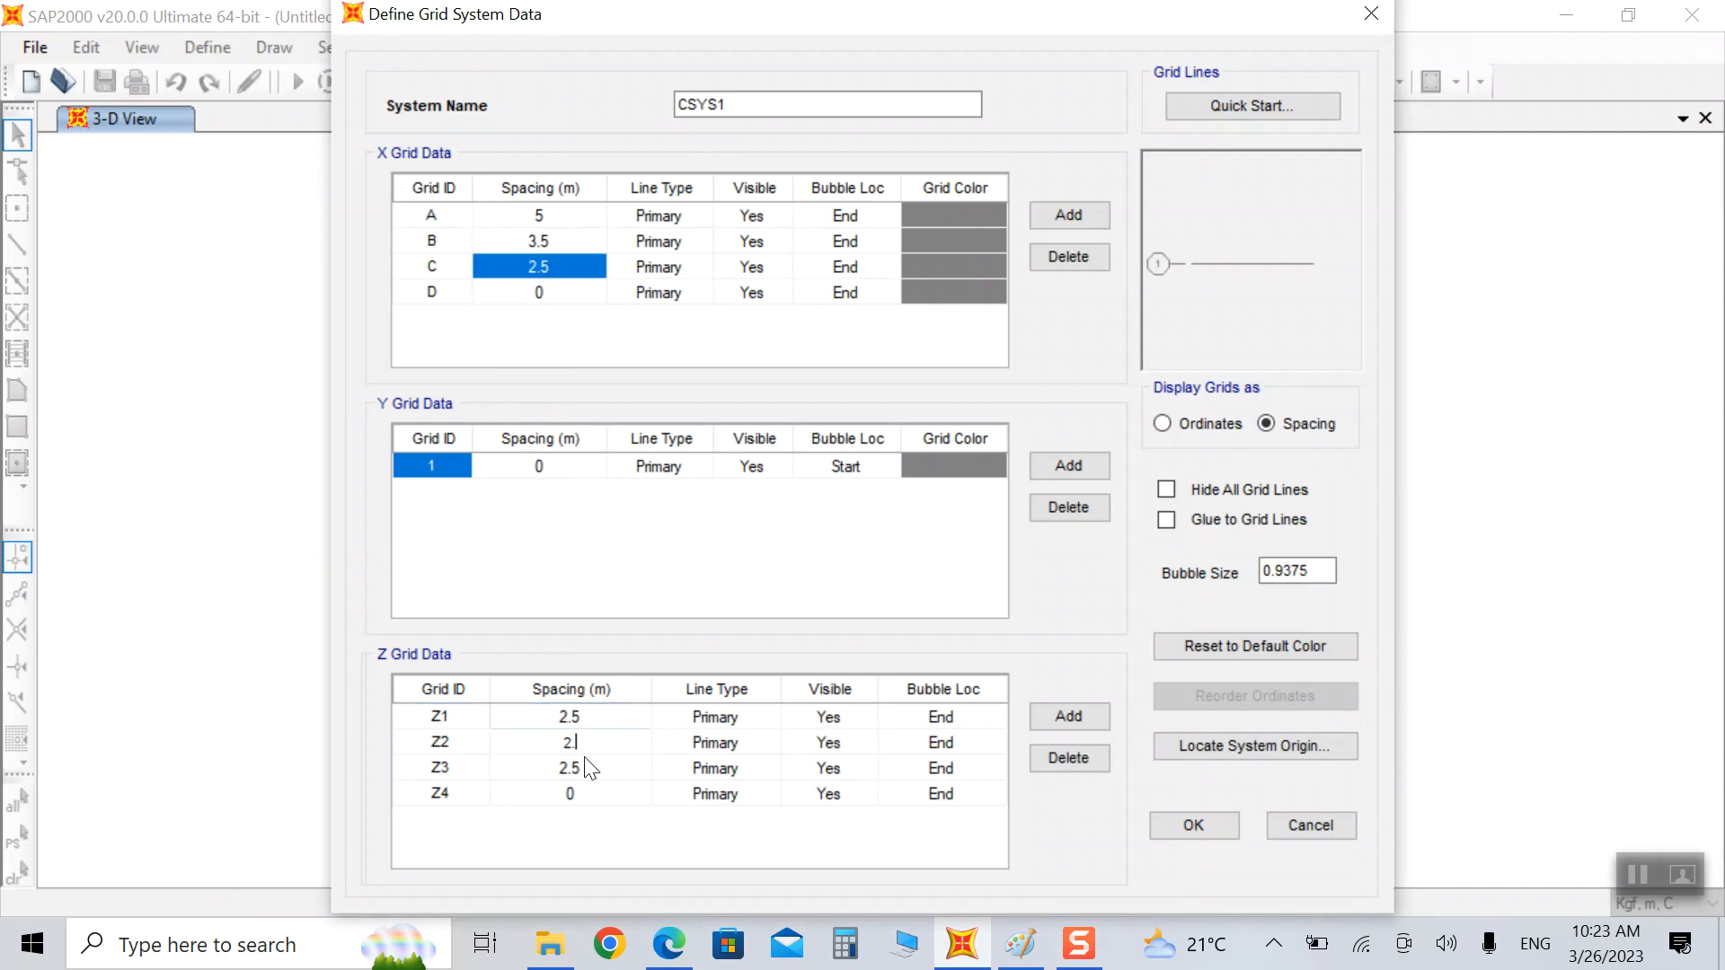
pyautogui.write('8')
# Step: Set the Z3 grid spacing to 2.8 m, accept the grid data and generate the 2D frame
pyautogui.click(600, 774)
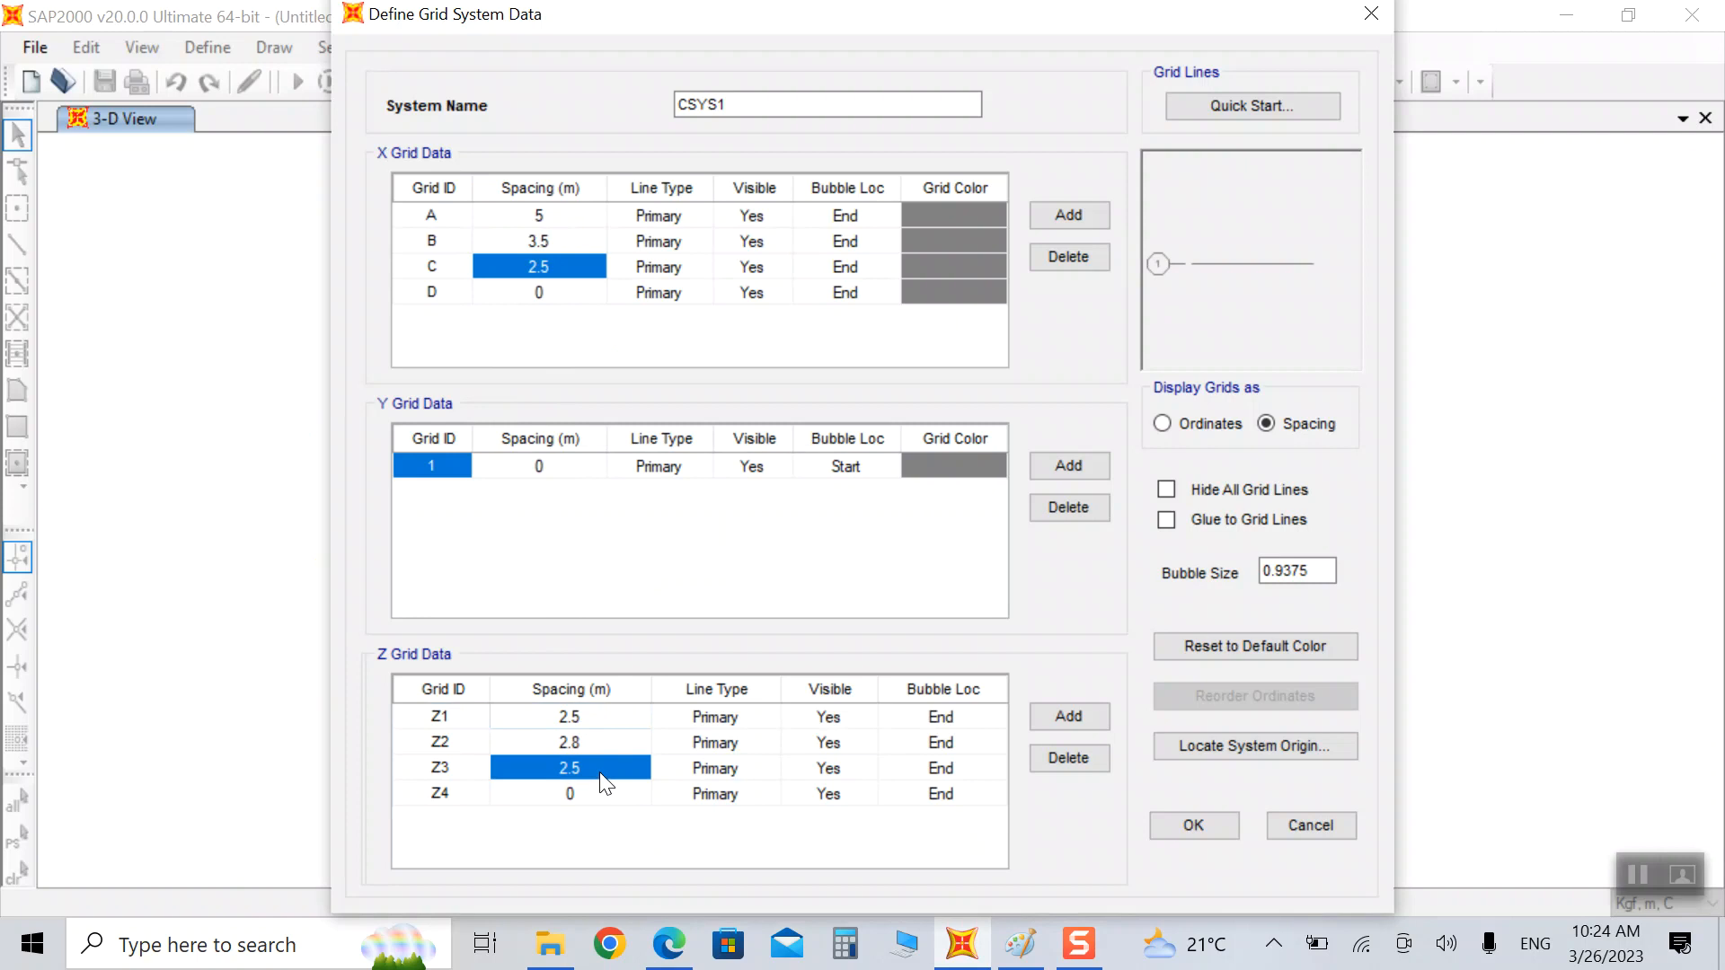
pyautogui.click(600, 775)
pyautogui.doubleClick(597, 770)
pyautogui.write('.8')
pyautogui.click(563, 769)
pyautogui.write('2')
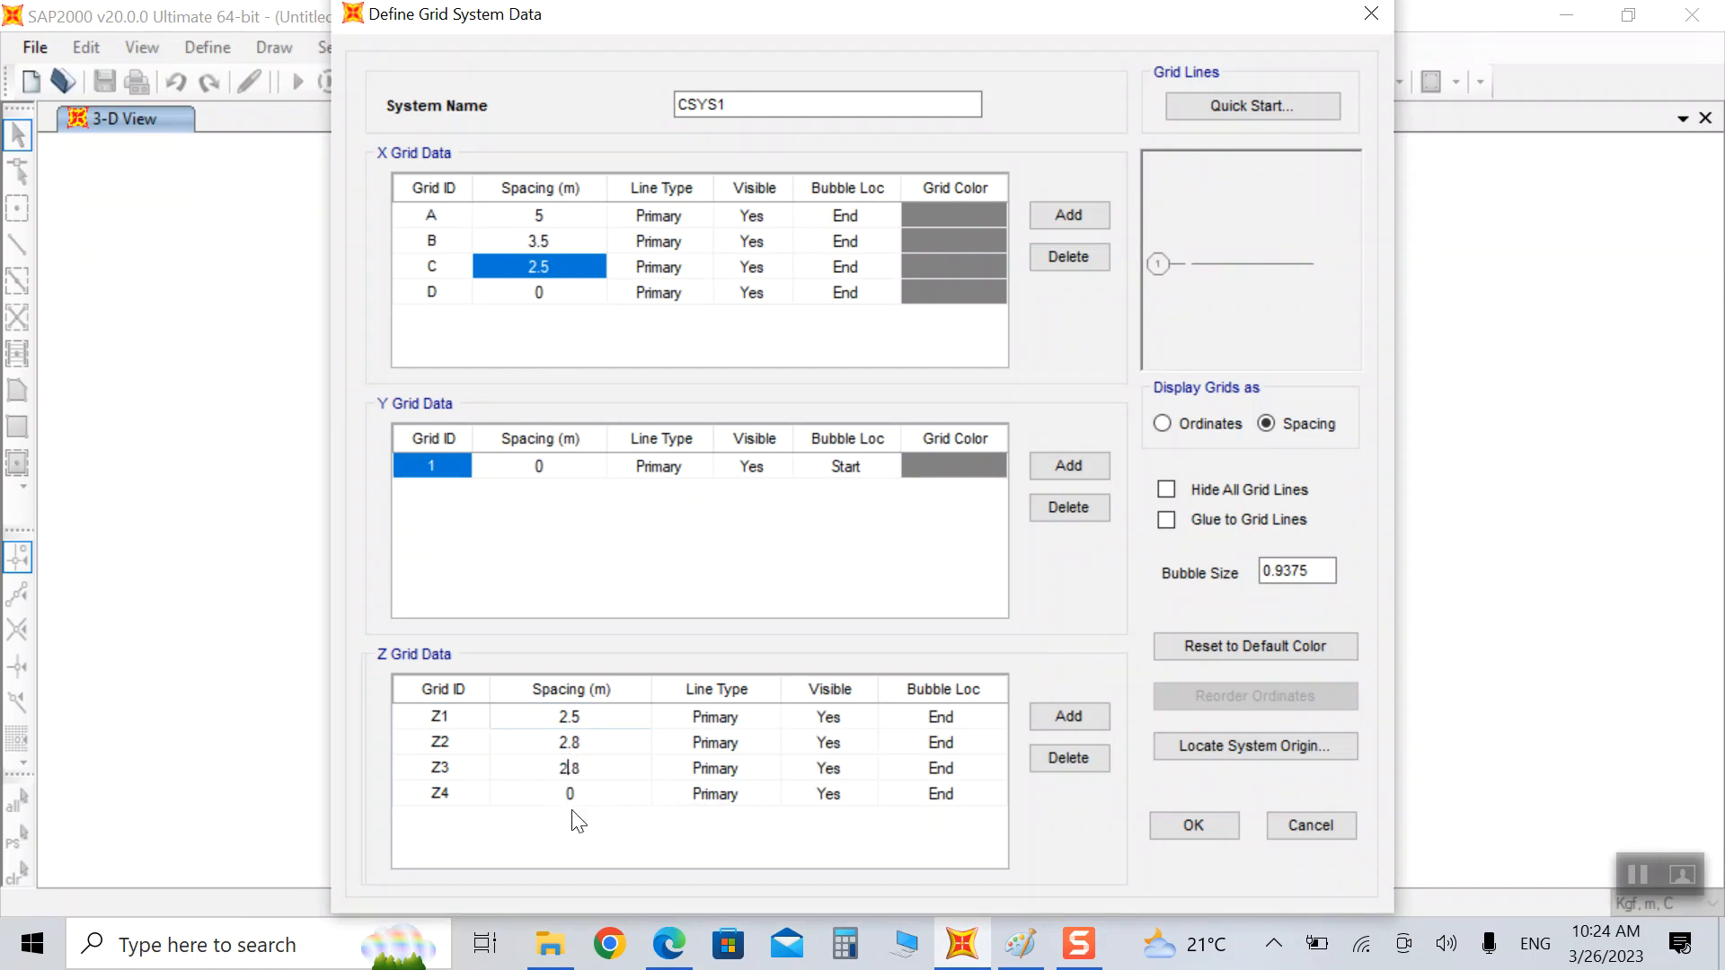
pyautogui.click(1199, 821)
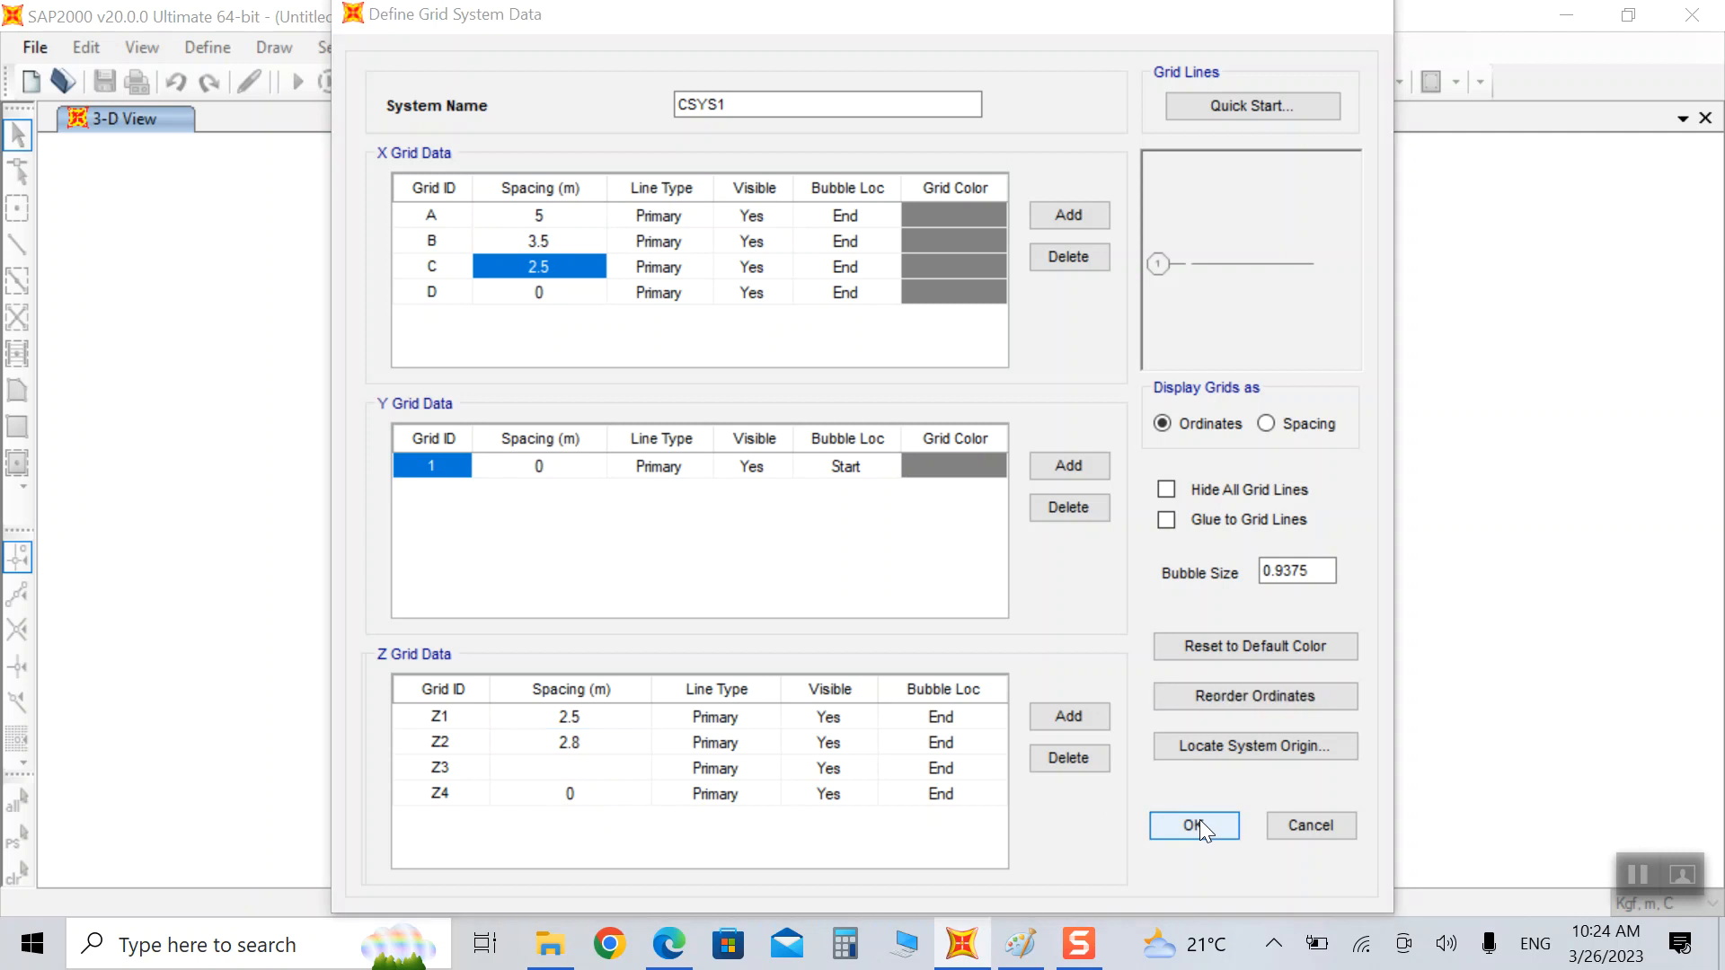
pyautogui.click(790, 661)
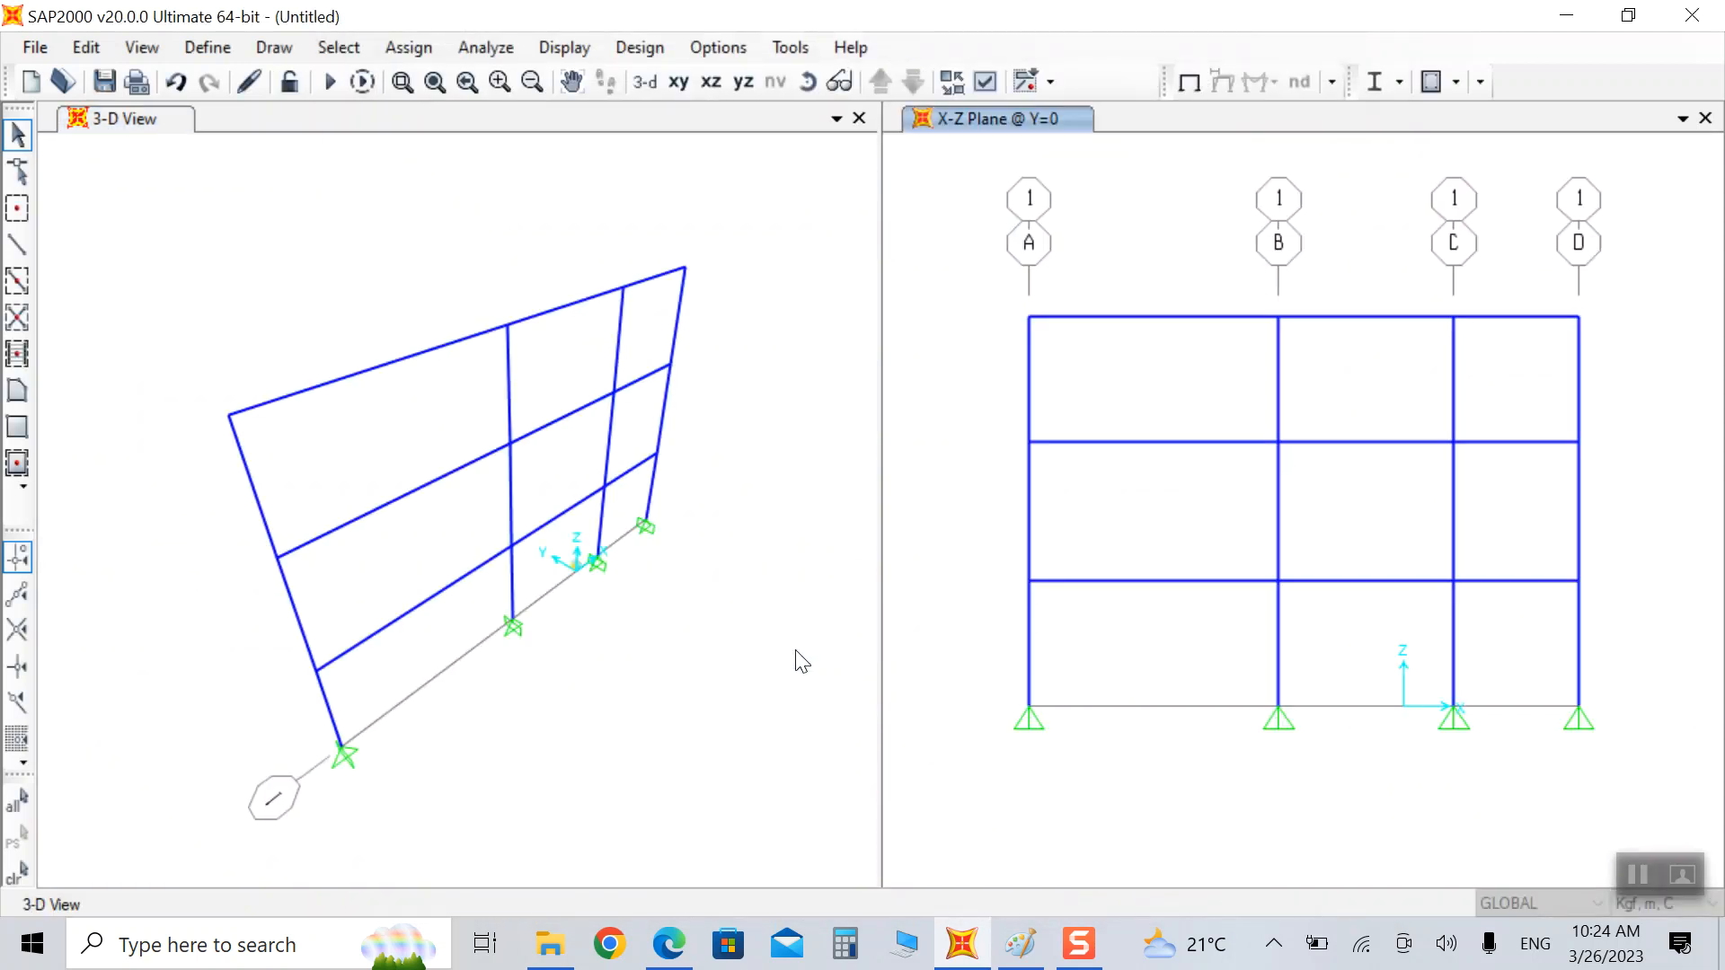
# Step: Close the second view window and show the whole frame in the X-Z plane in the remaining view
pyautogui.click(1705, 117)
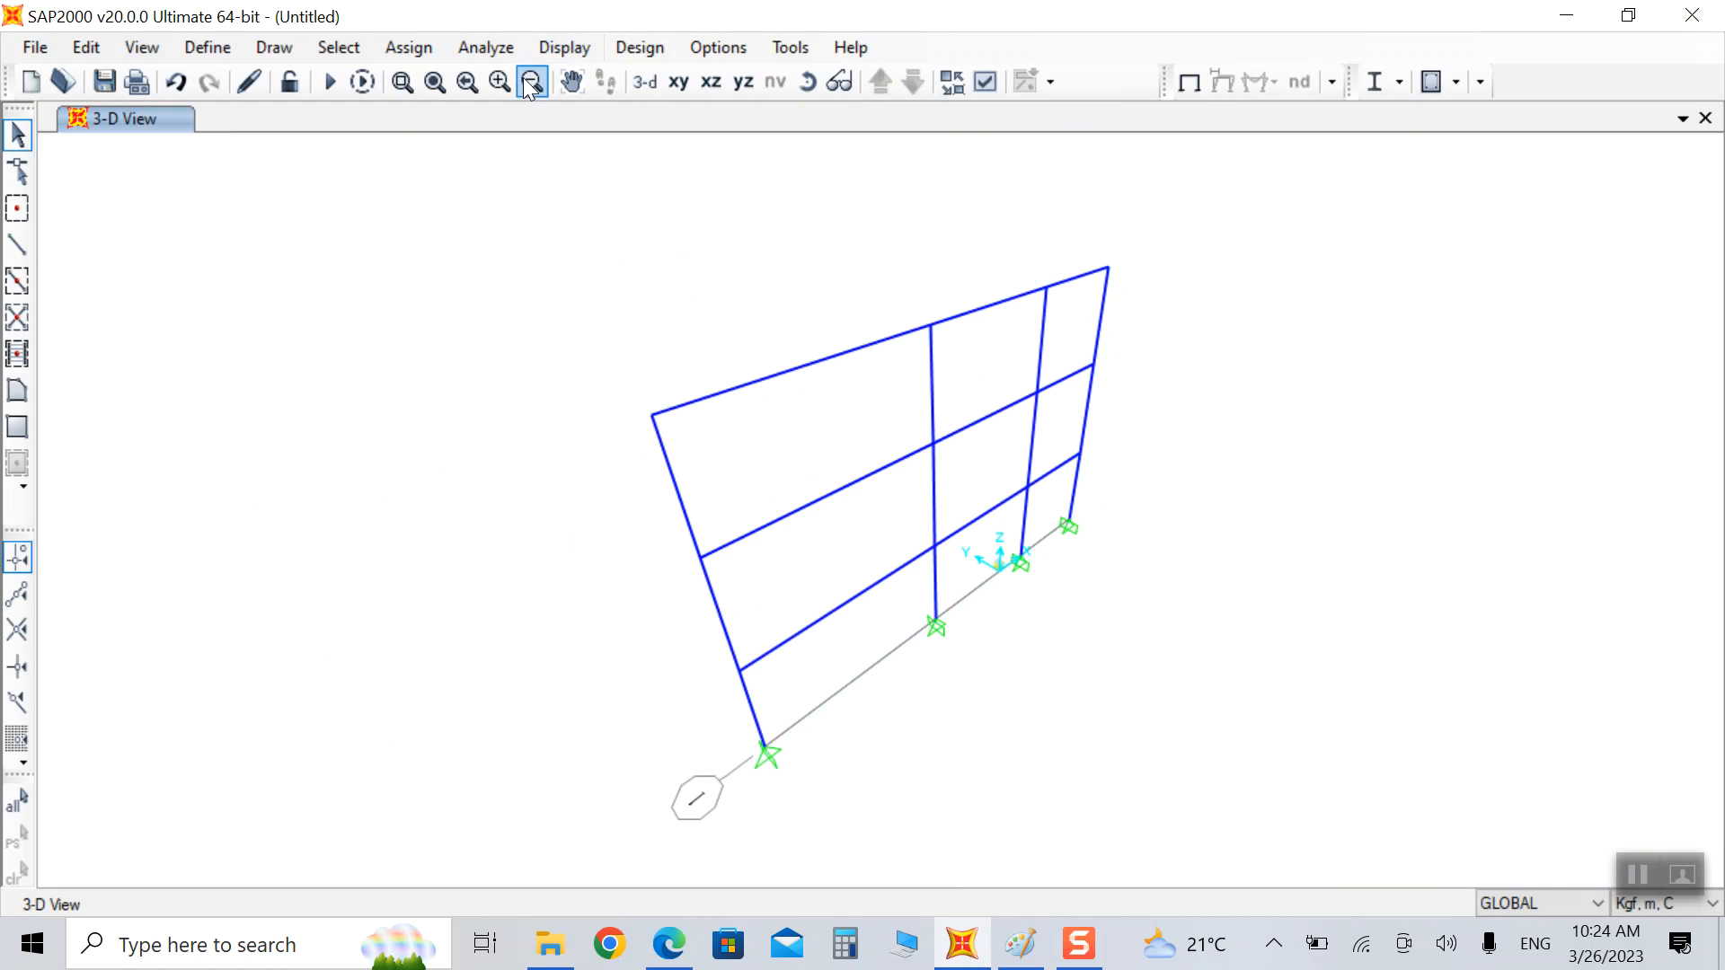
pyautogui.click(712, 87)
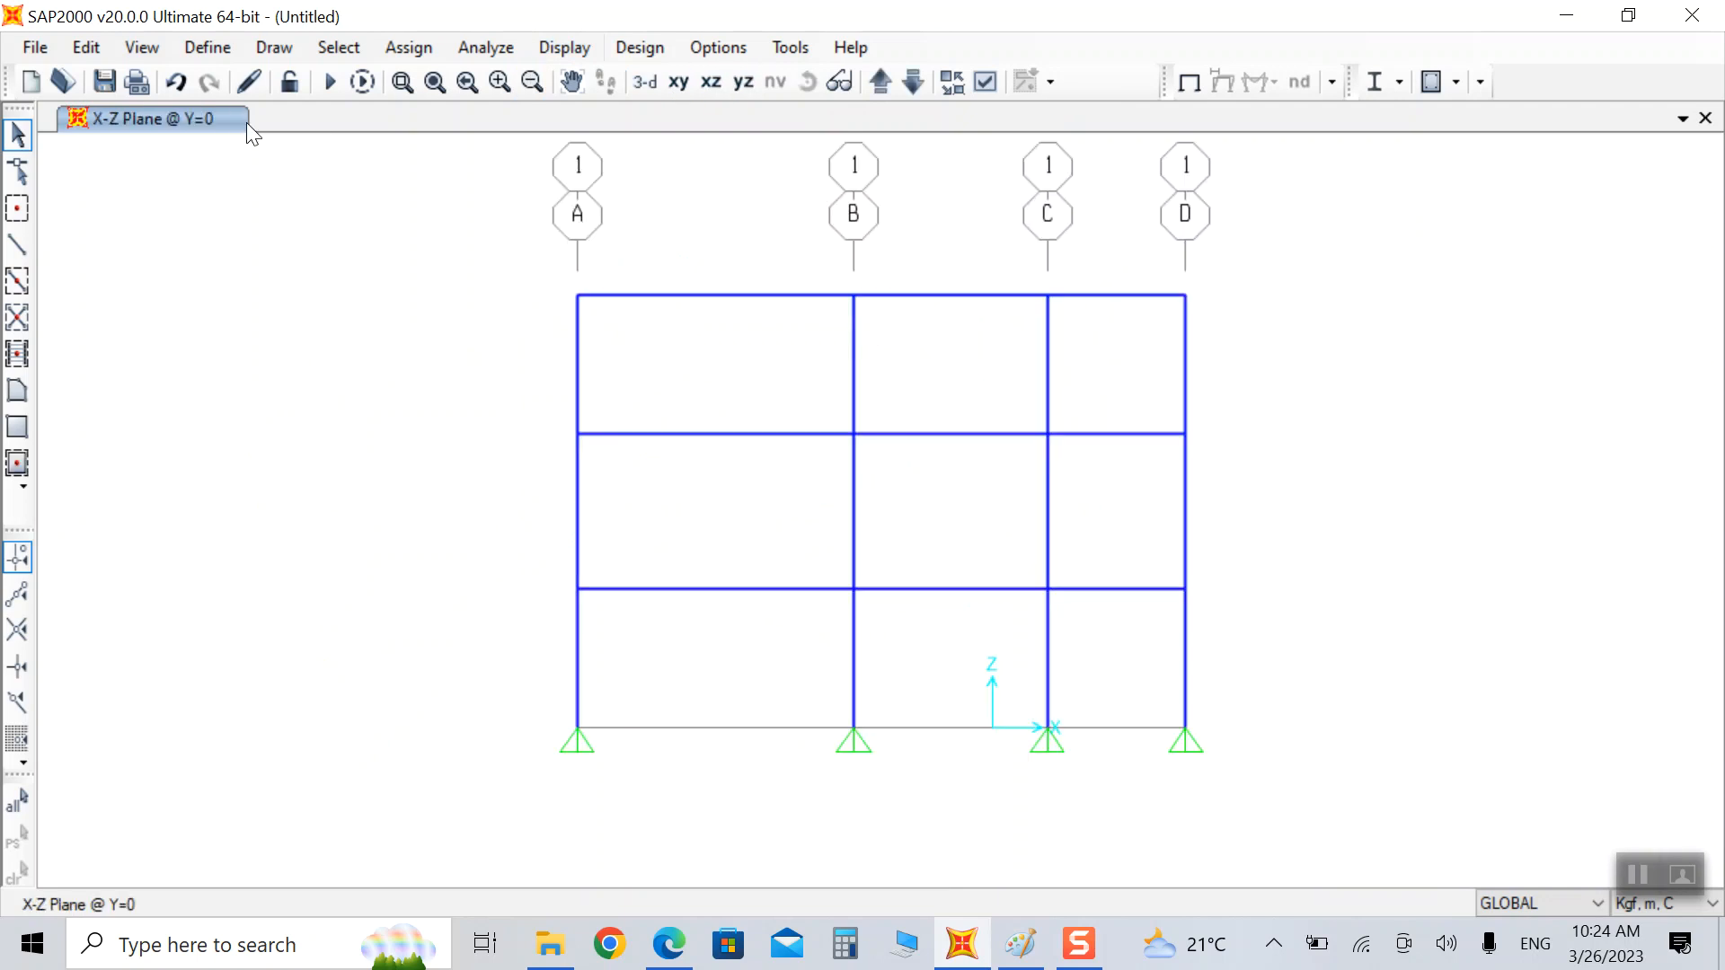
pyautogui.click(401, 82)
pyautogui.moveTo(435, 212); pyautogui.dragTo(1317, 780)
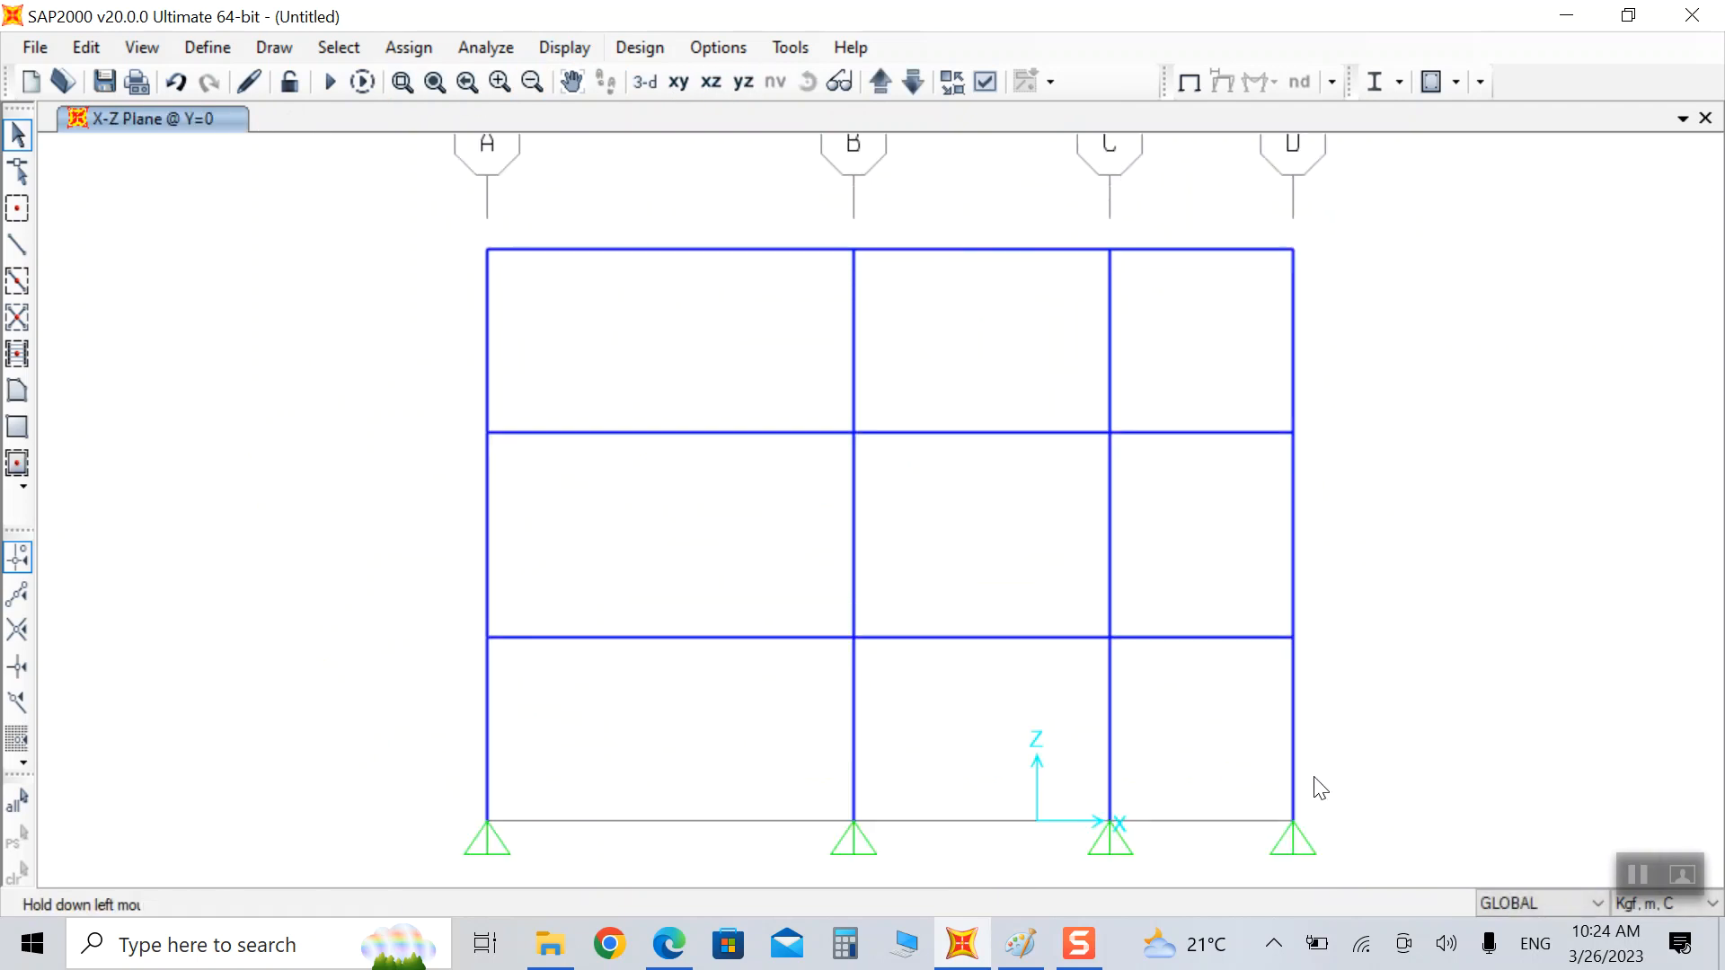
pyautogui.scroll(-2, 831, 459)
pyautogui.scroll(2, 949, 645)
pyautogui.scroll(-2, 982, 737)
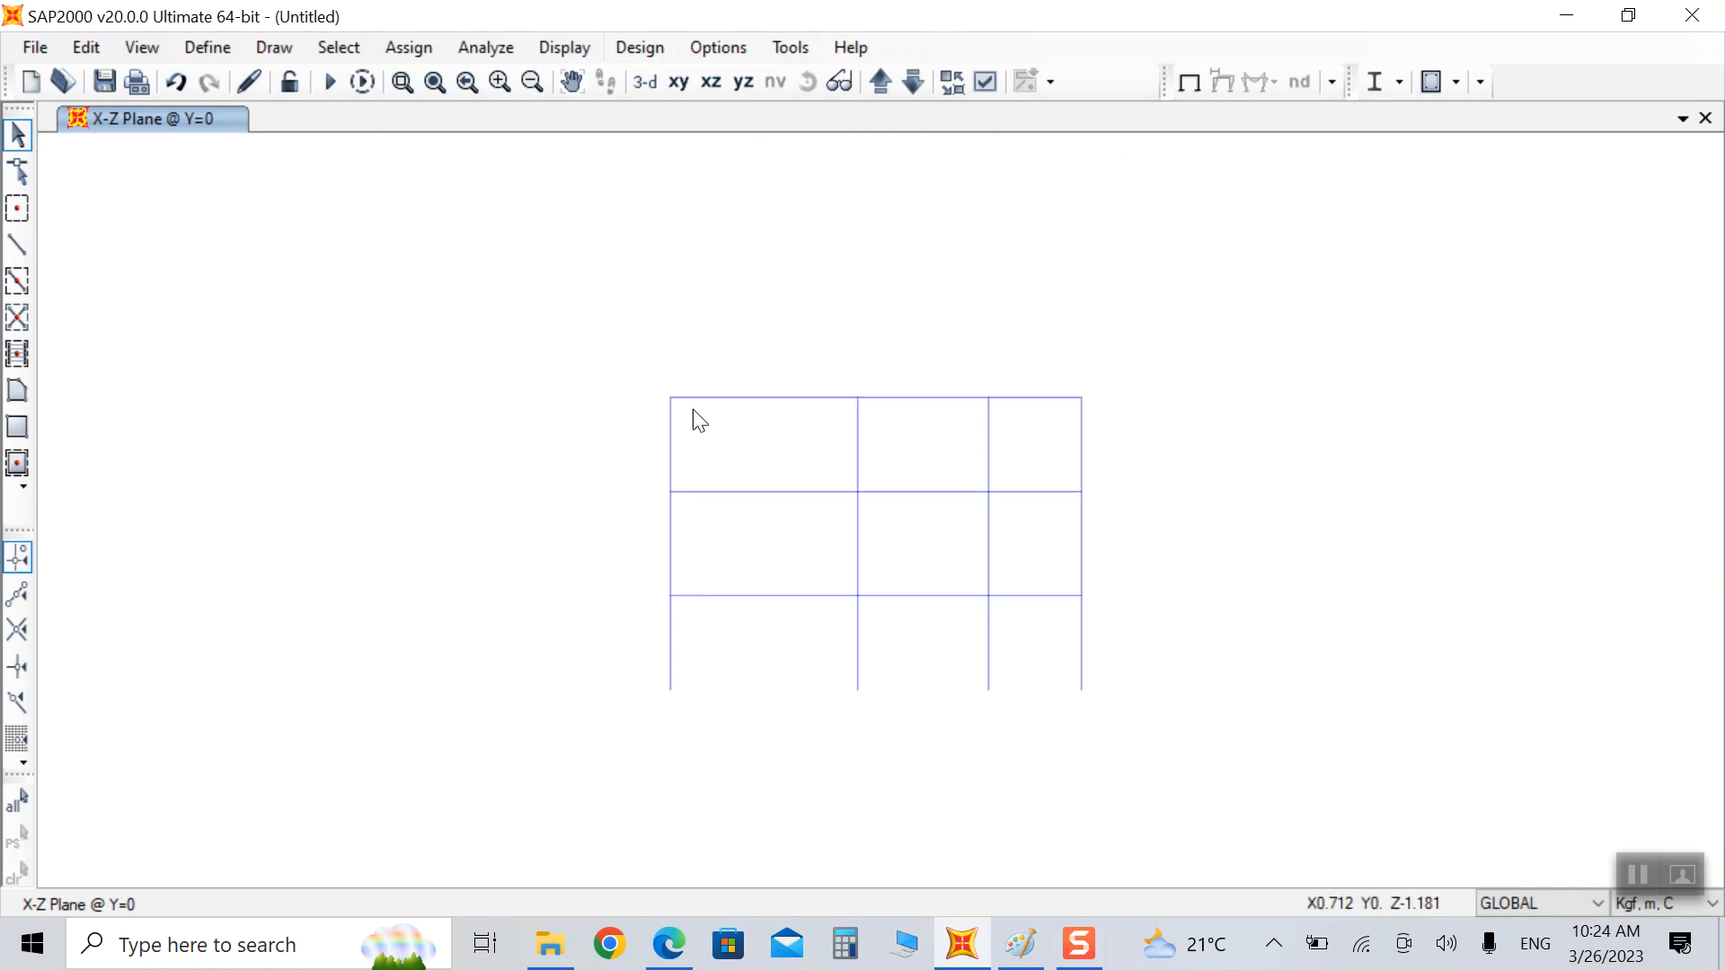
pyautogui.click(401, 83)
pyautogui.moveTo(473, 278); pyautogui.dragTo(1257, 786)
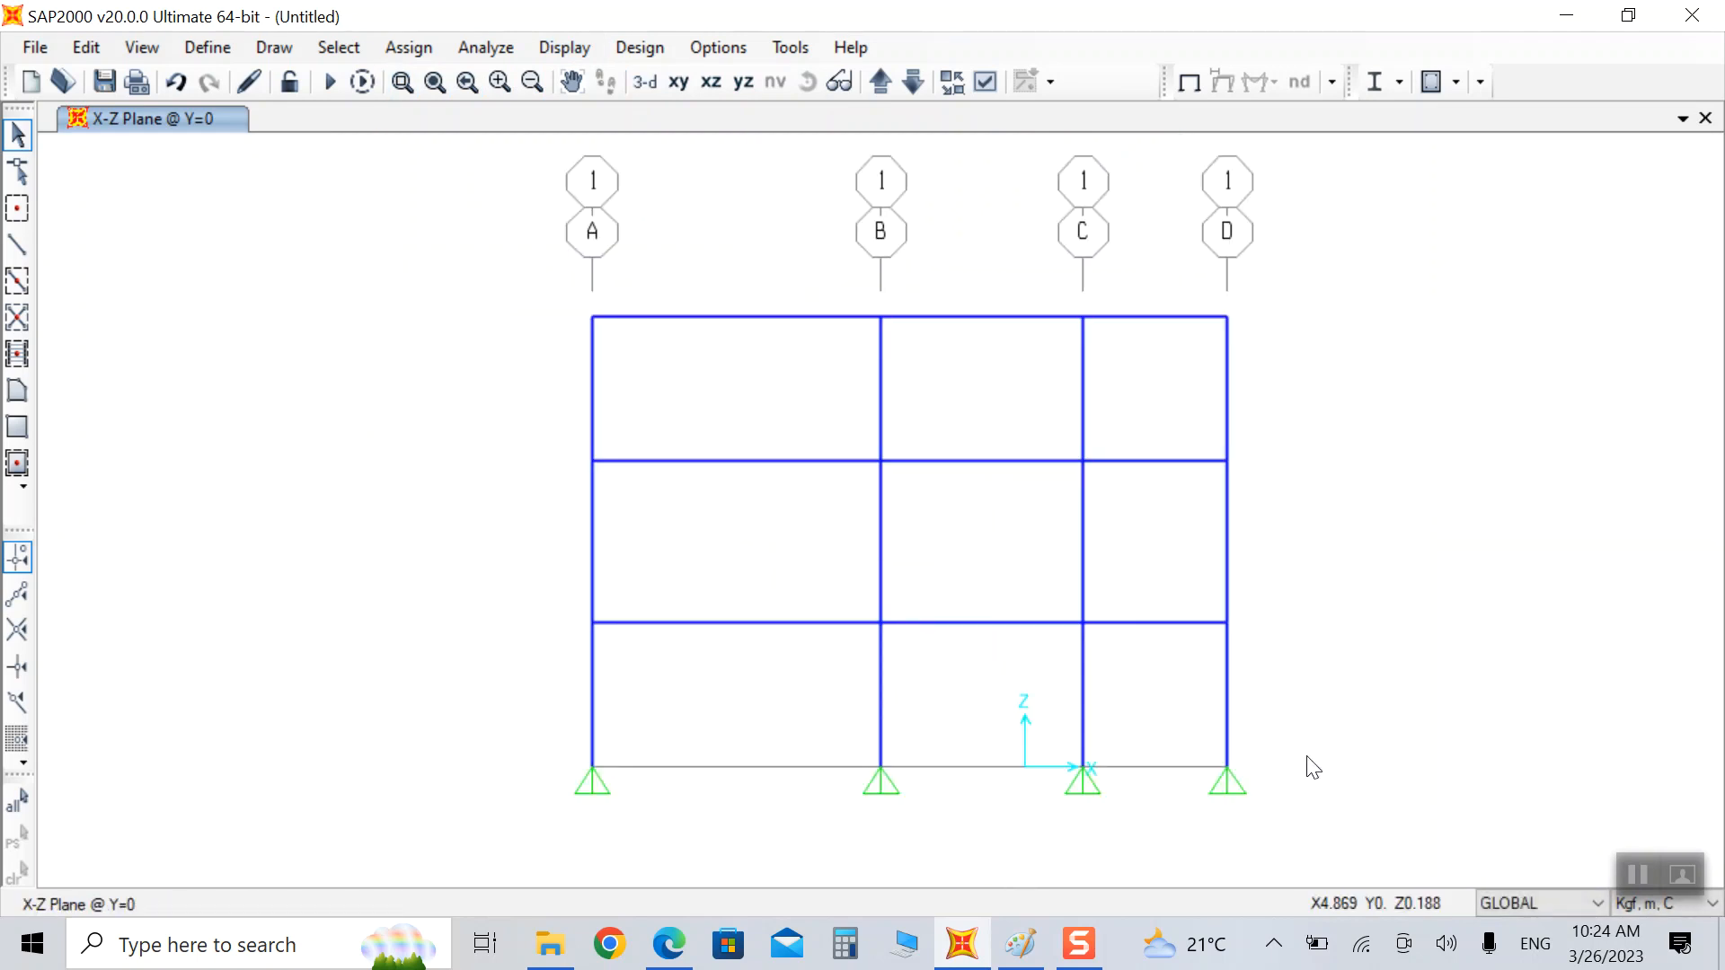
# Step: Assign fixed joint restraints, with all translations and rotations restrained, to the four base joints
pyautogui.moveTo(477, 725); pyautogui.dragTo(1327, 858)
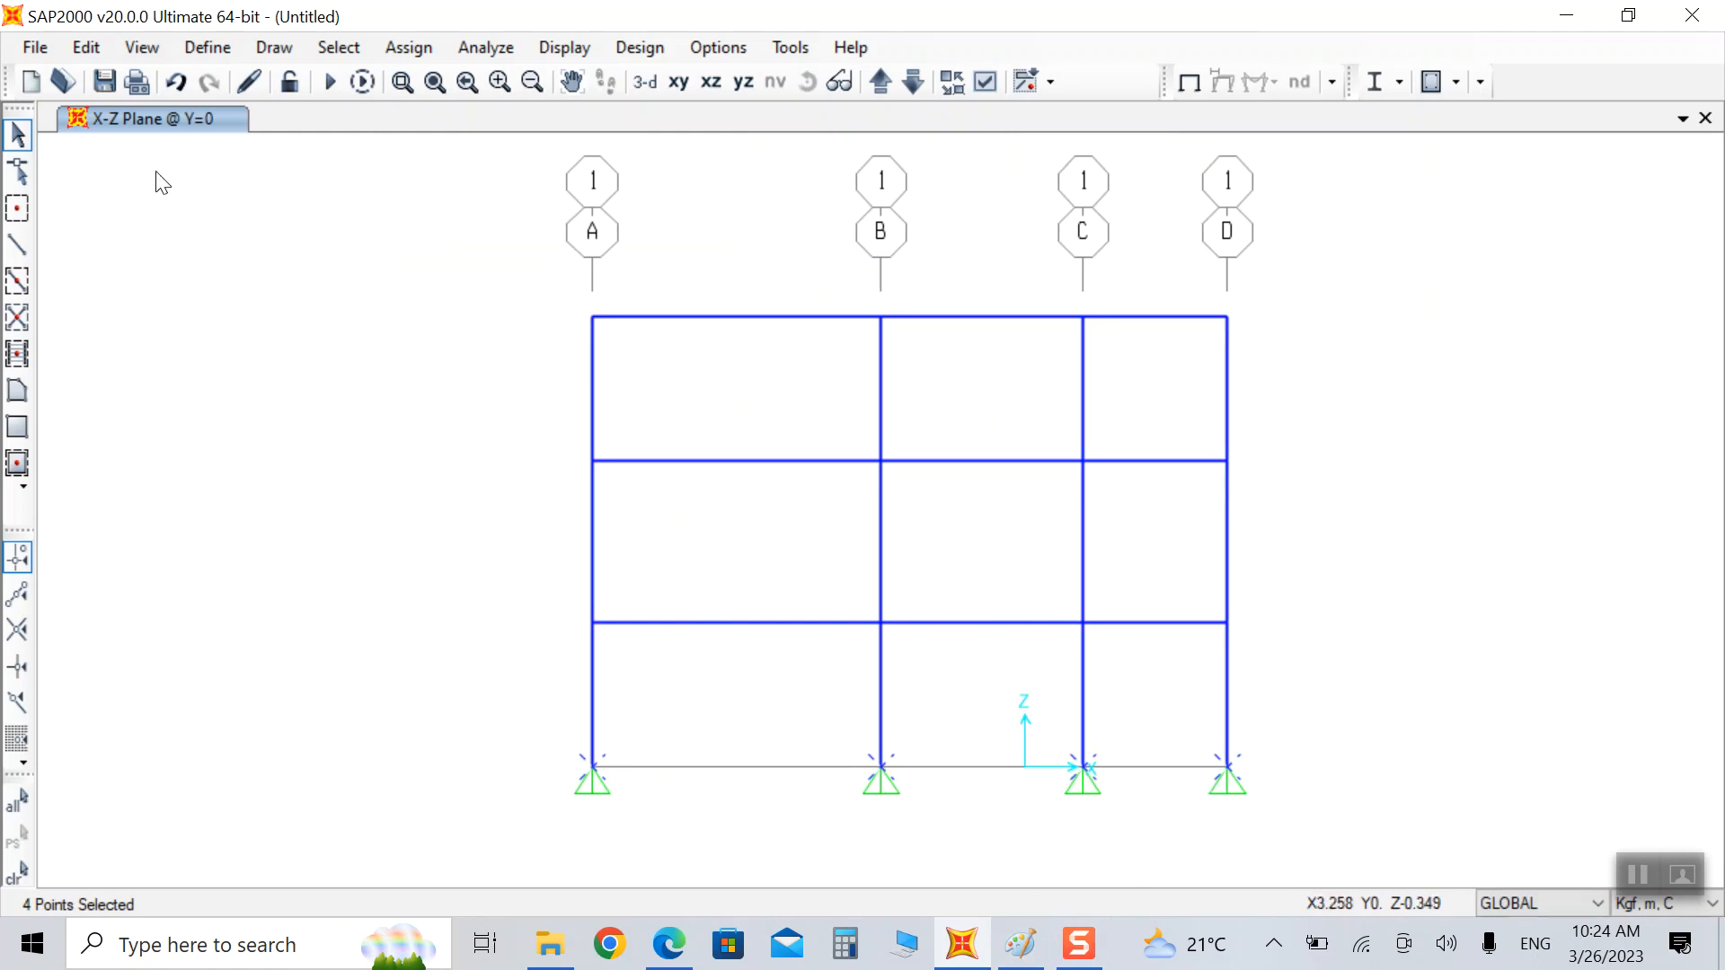
pyautogui.click(408, 47)
pyautogui.moveTo(445, 79)
pyautogui.click(828, 84)
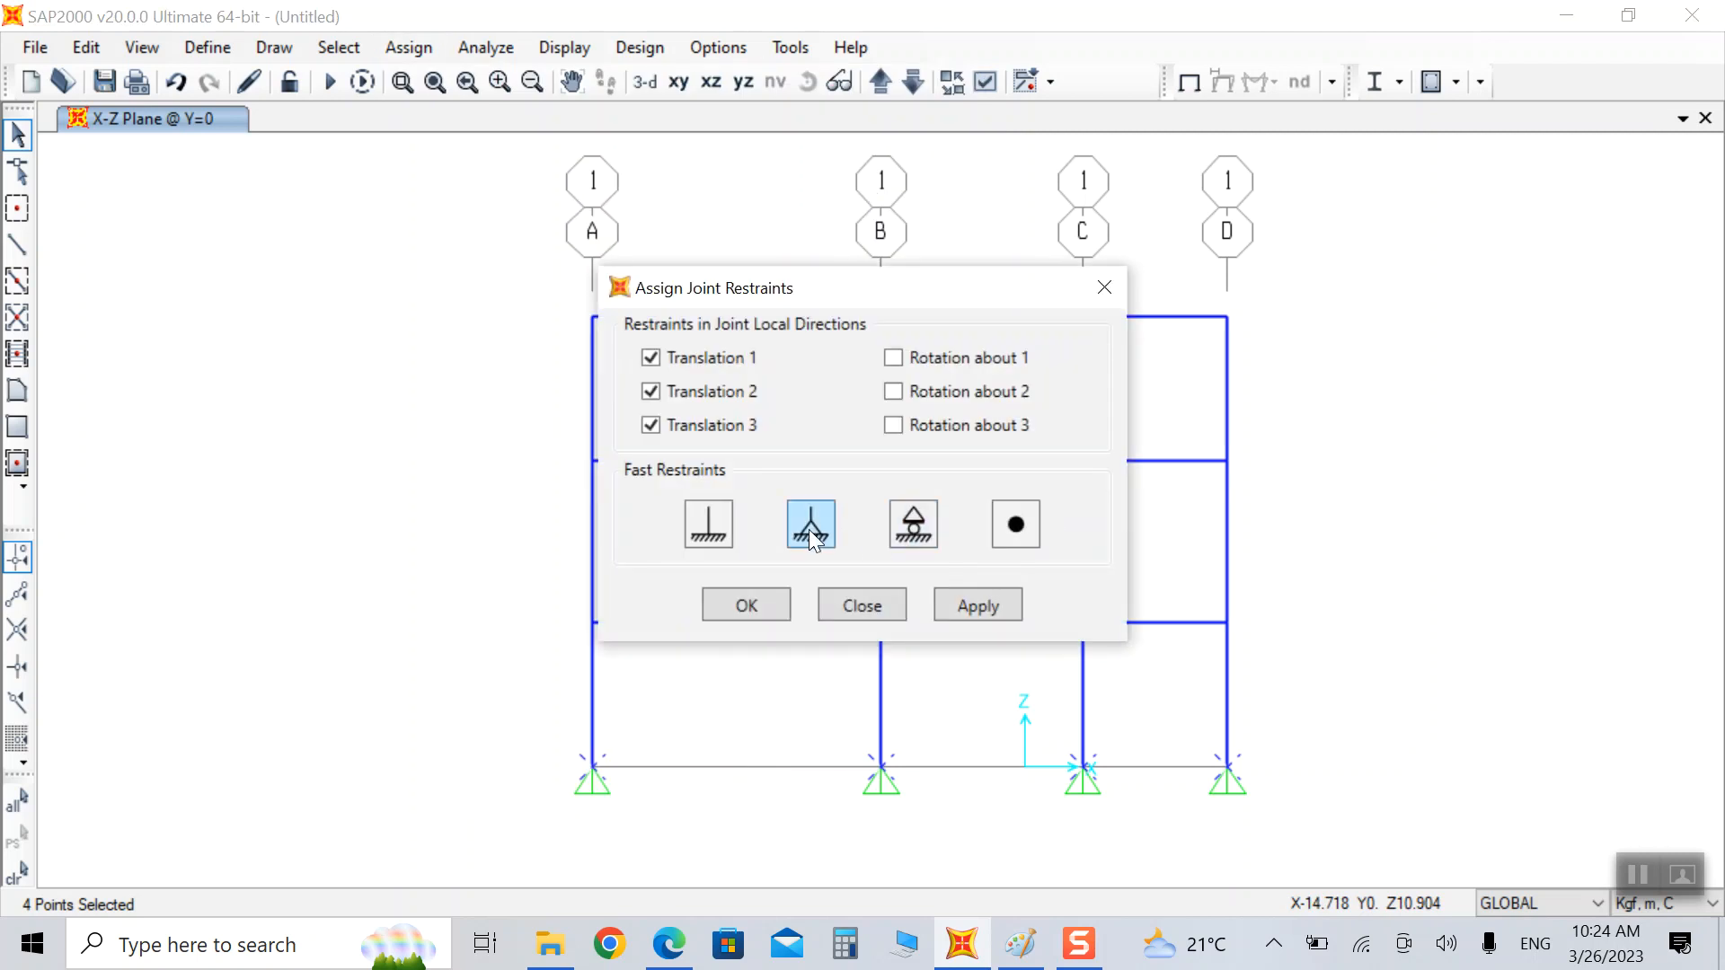
pyautogui.click(711, 525)
pyautogui.click(939, 603)
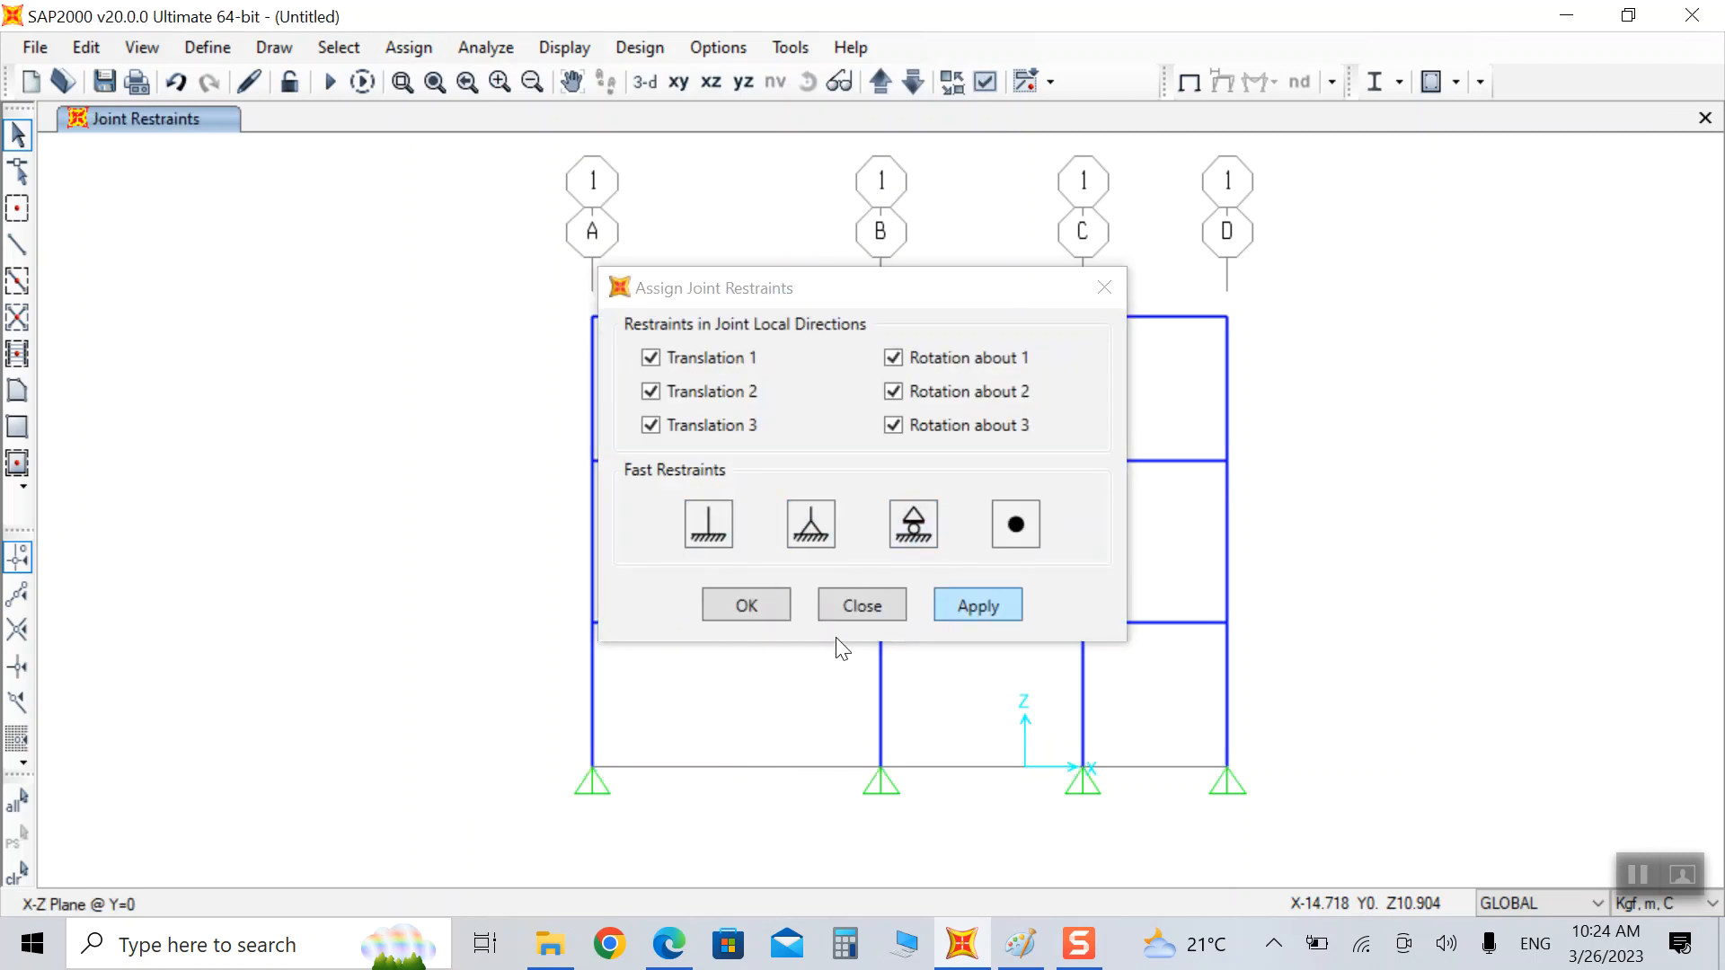
pyautogui.click(753, 610)
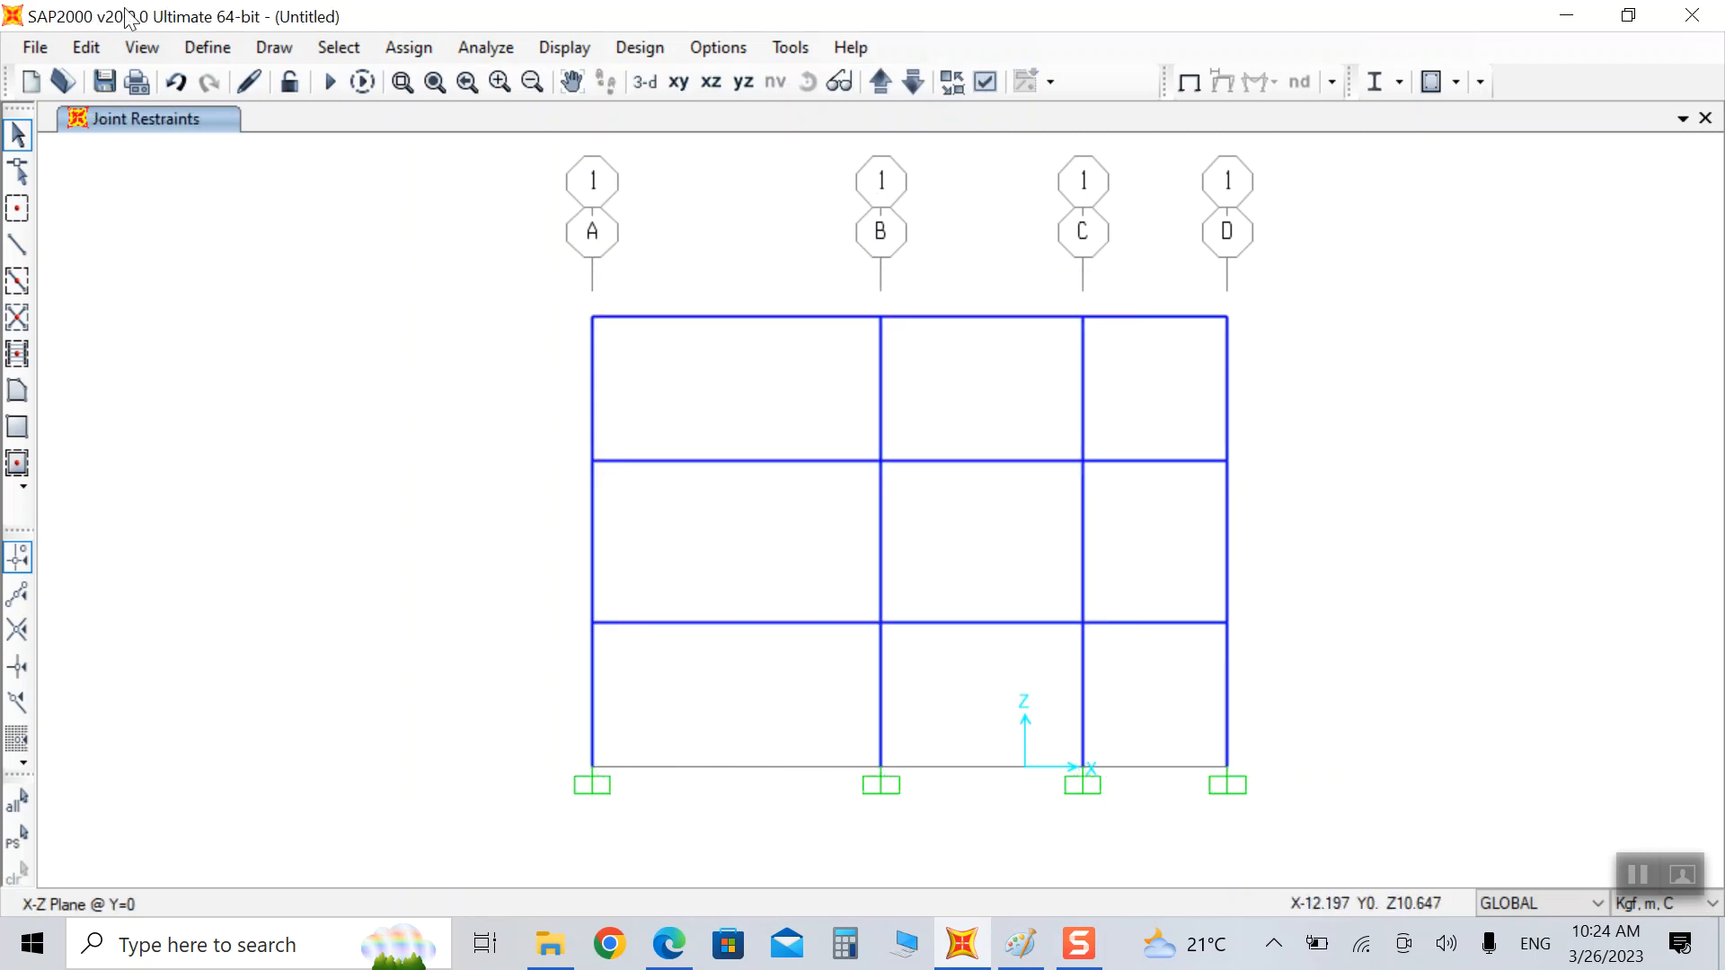
# Step: Open the 4000Psi material for editing, rename it Concrete and set its property units to Kgf, cm, C
pyautogui.click(208, 47)
pyautogui.click(224, 83)
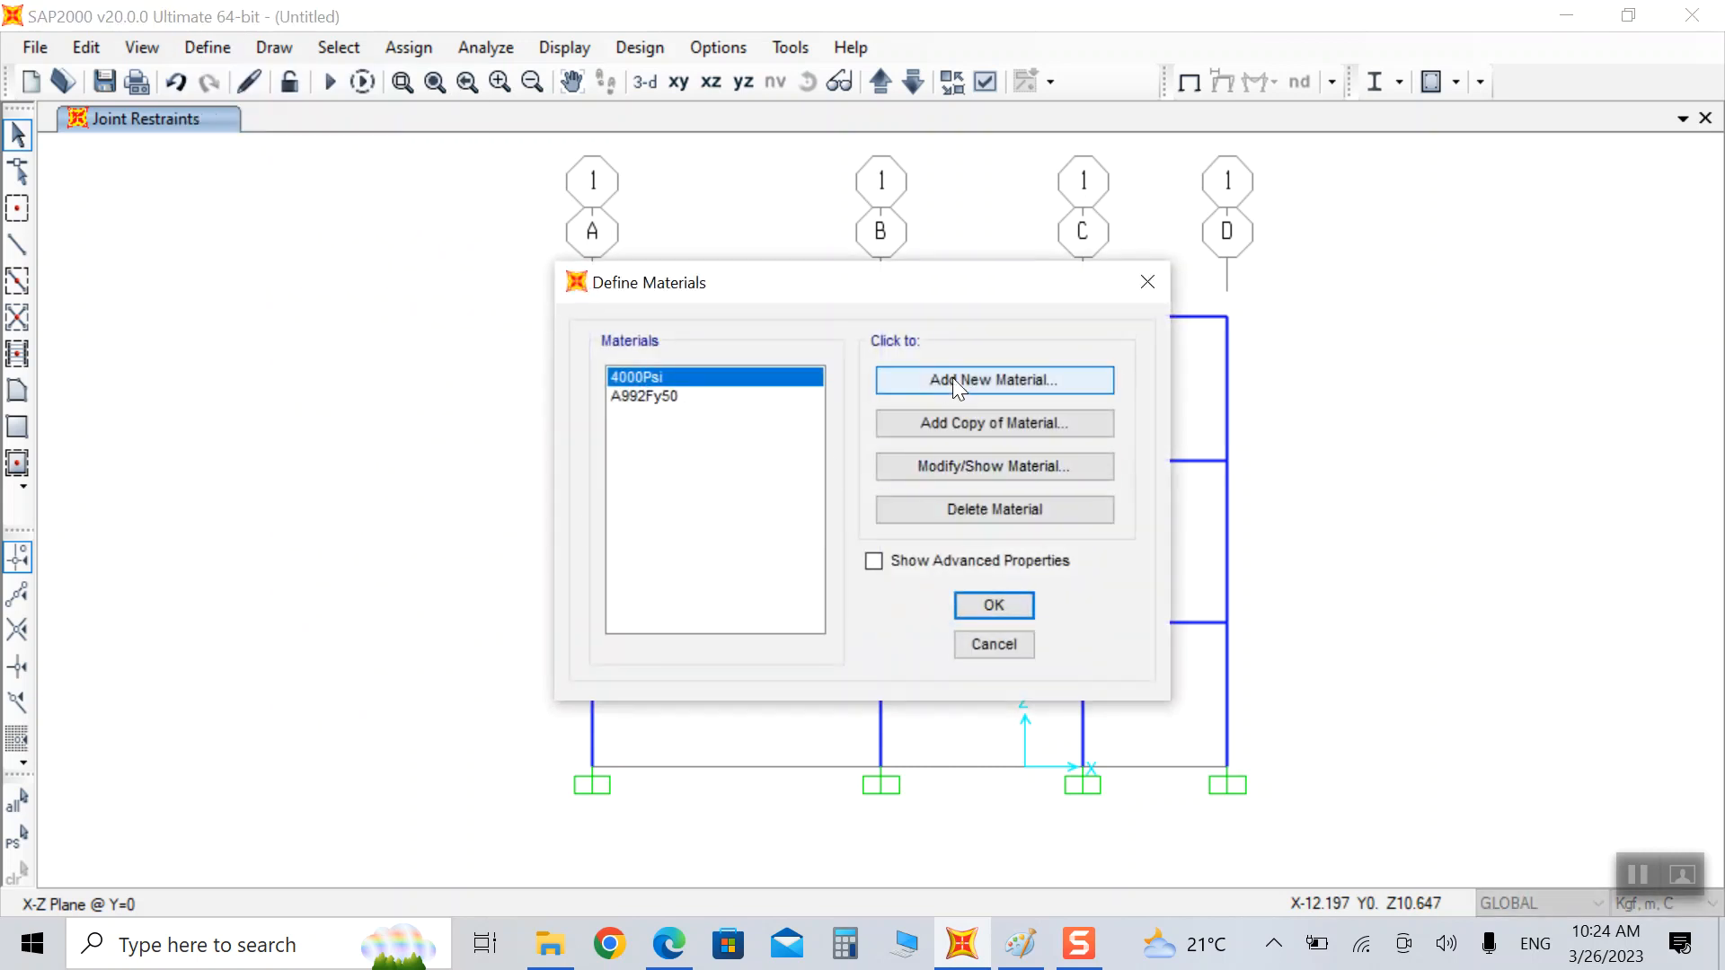
pyautogui.click(984, 465)
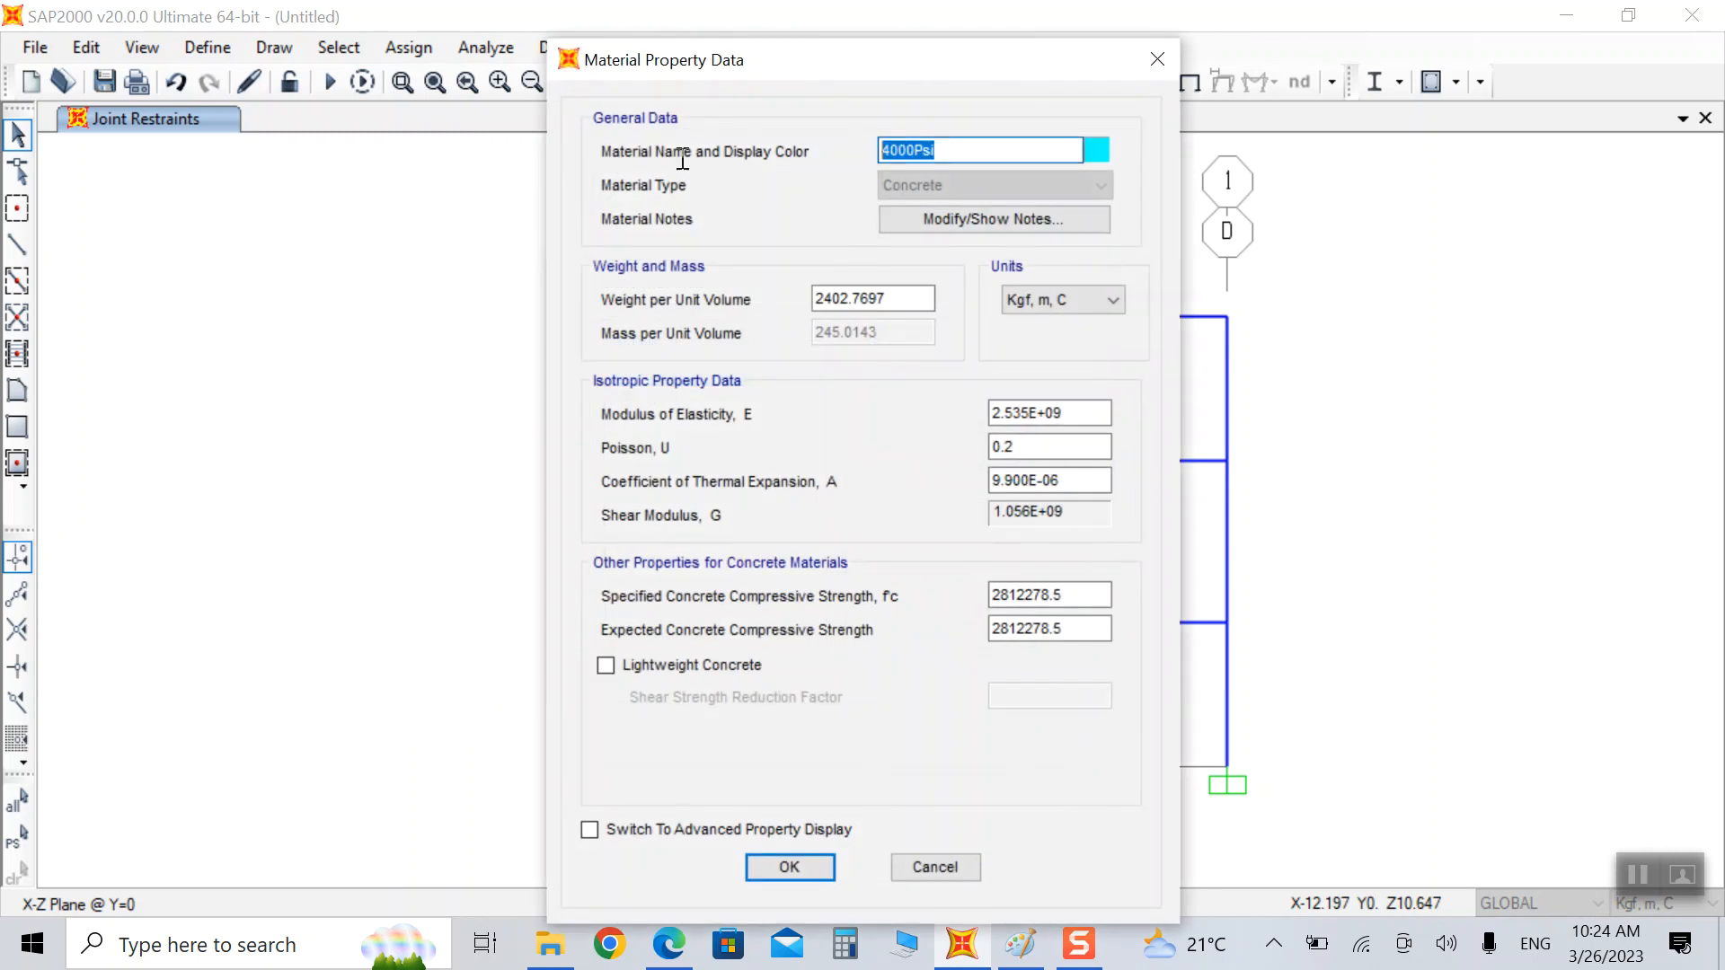
pyautogui.write('Concrete')
pyautogui.click(1031, 301)
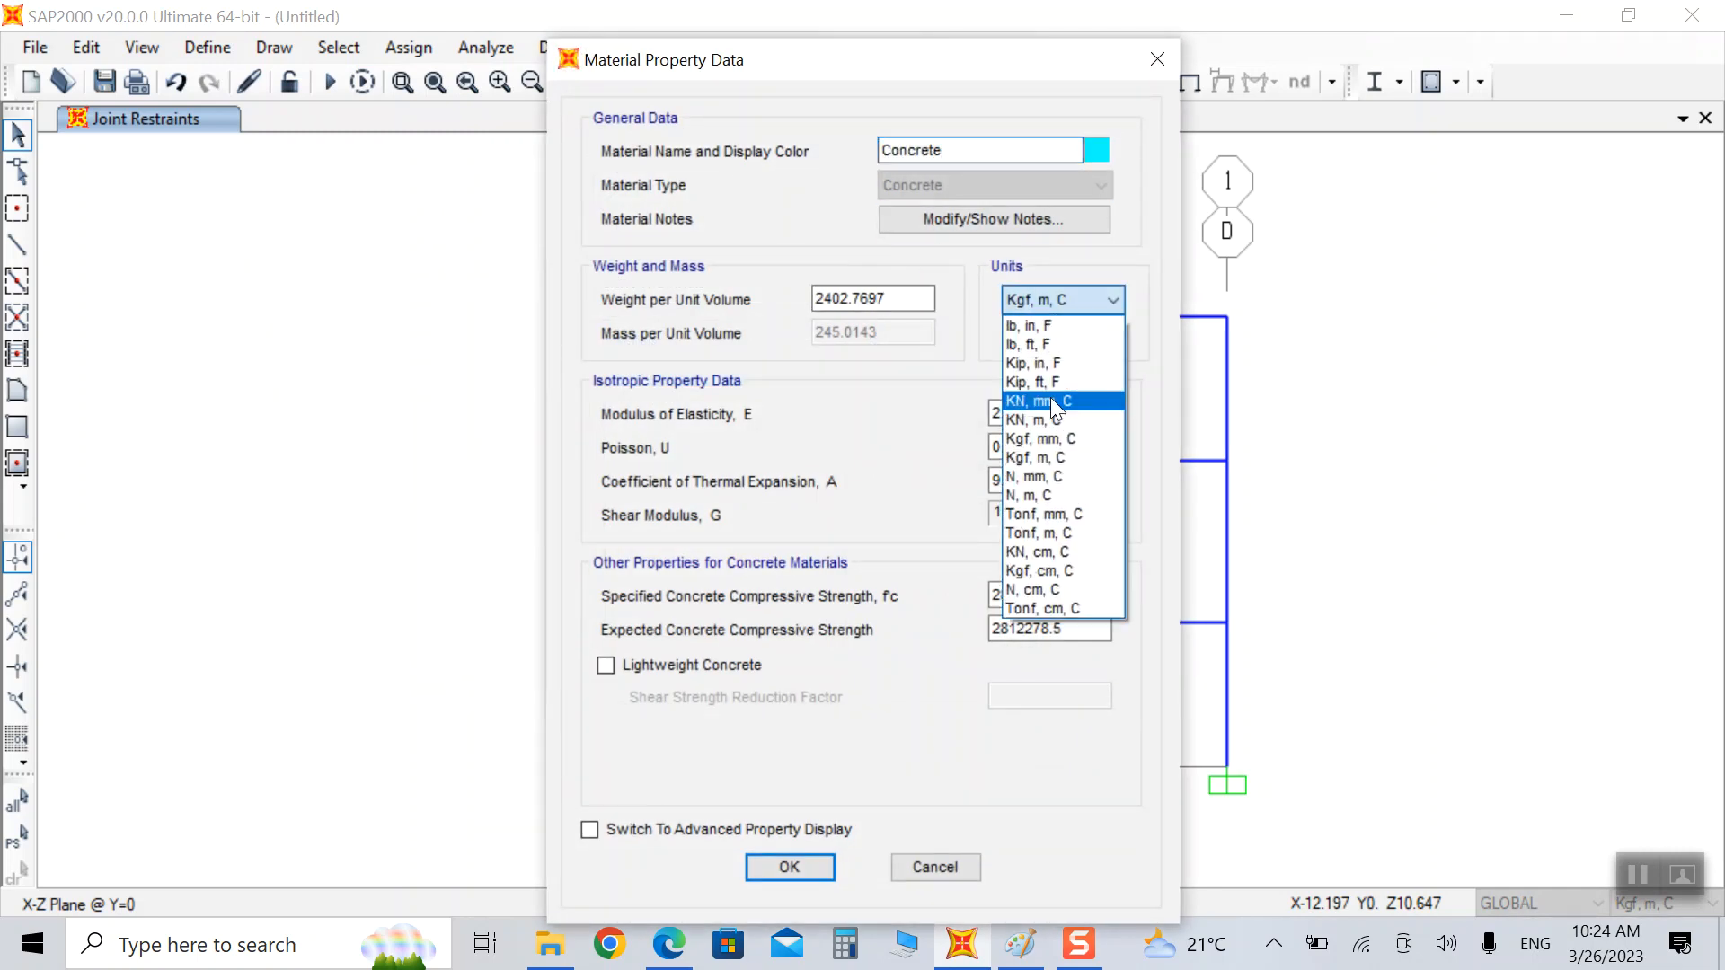
pyautogui.click(1031, 571)
# Step: Set the Concrete material's weight per unit volume to 2.400E-03
pyautogui.click(850, 299)
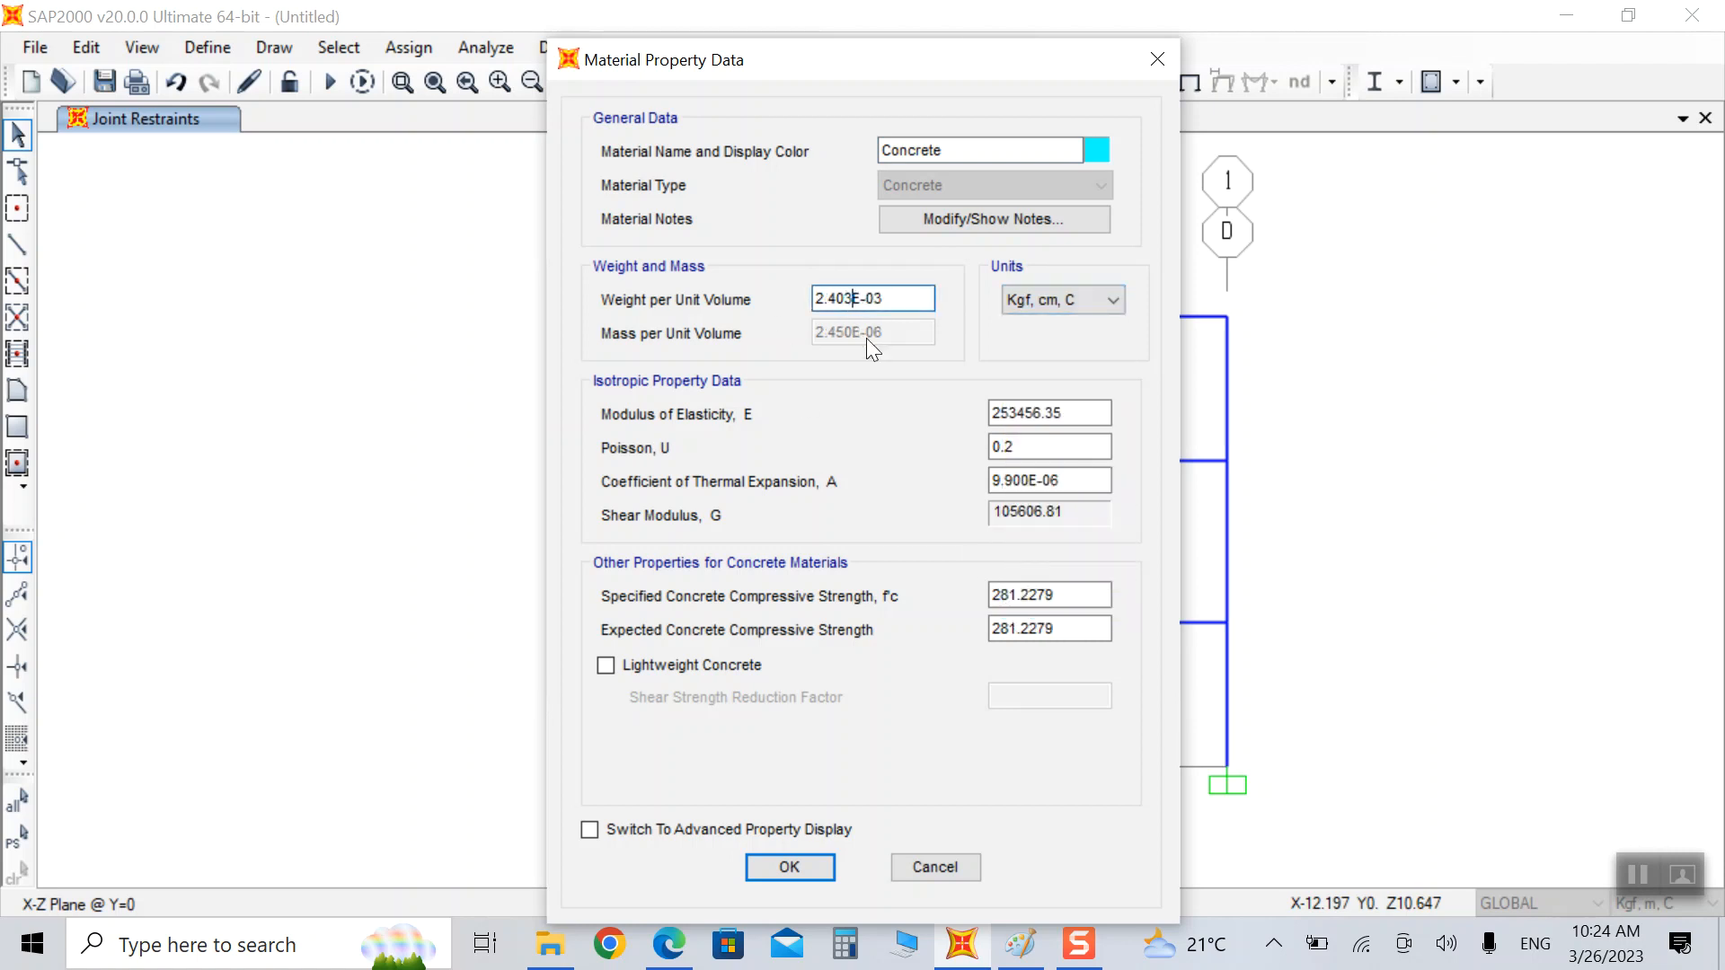
pyautogui.press('BackSpace')
pyautogui.write('0')
pyautogui.moveTo(1096, 413); pyautogui.dragTo(948, 411)
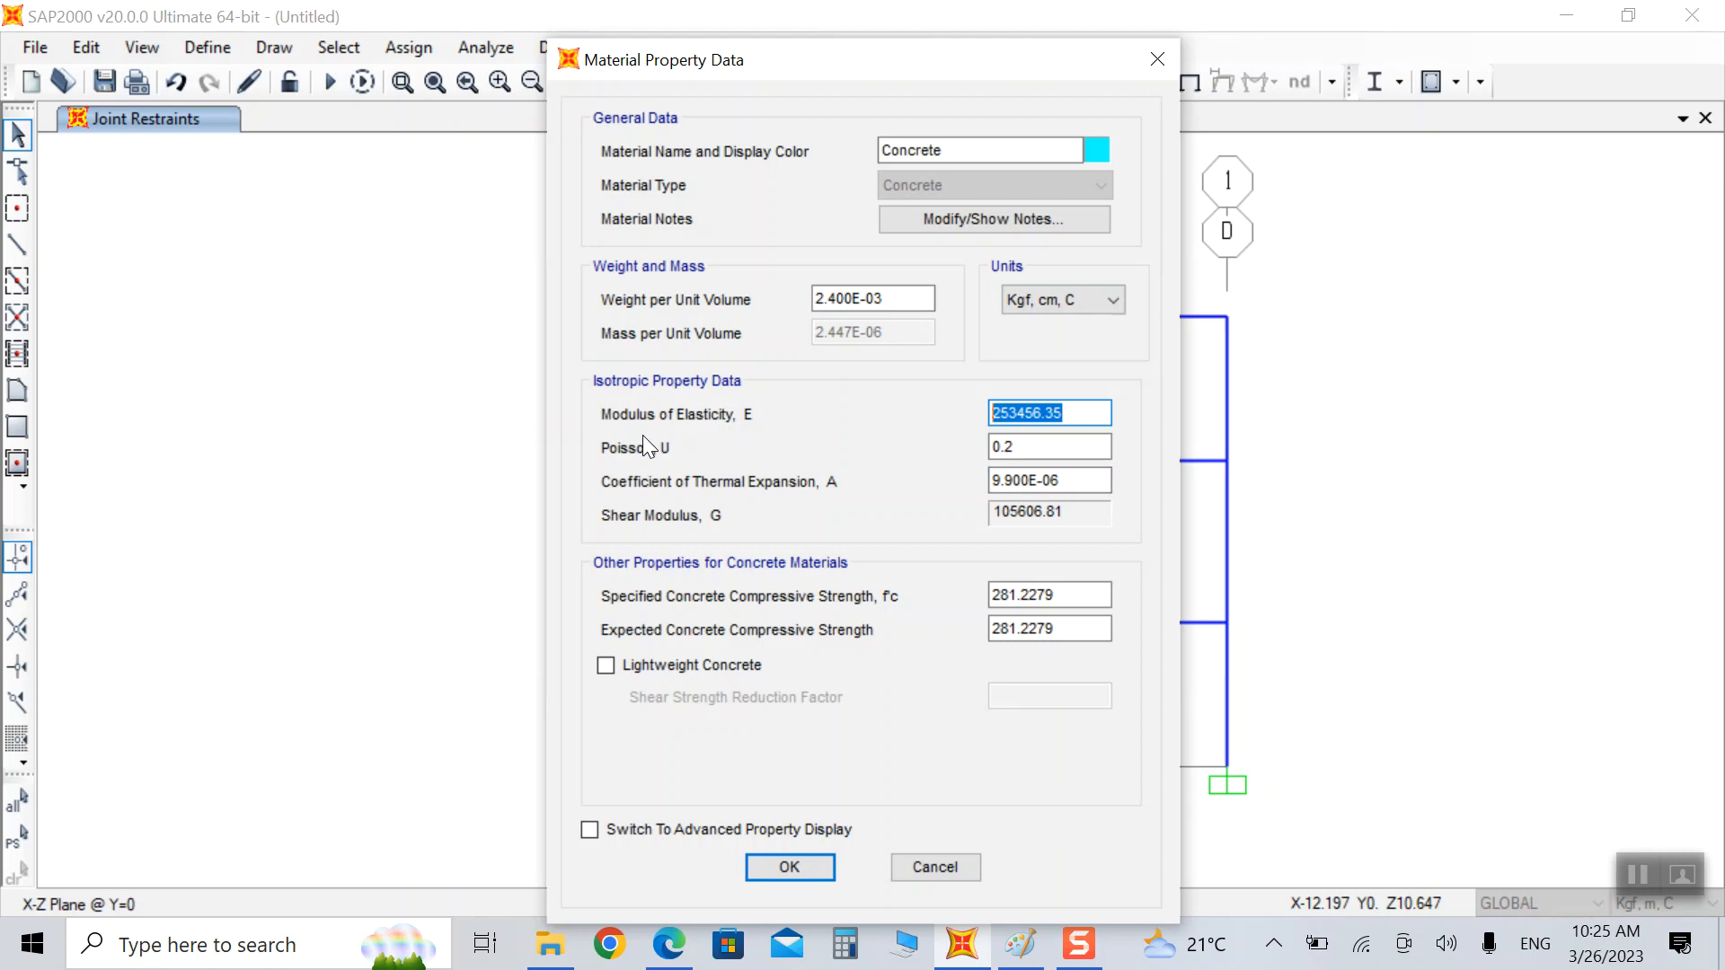
pyautogui.moveTo(858, 54)
pyautogui.mouseDown()
pyautogui.moveTo(800, 100)
pyautogui.moveTo(889, 37)
pyautogui.moveTo(985, 62)
pyautogui.moveTo(781, 62)
pyautogui.moveTo(844, 65)
pyautogui.mouseUp()
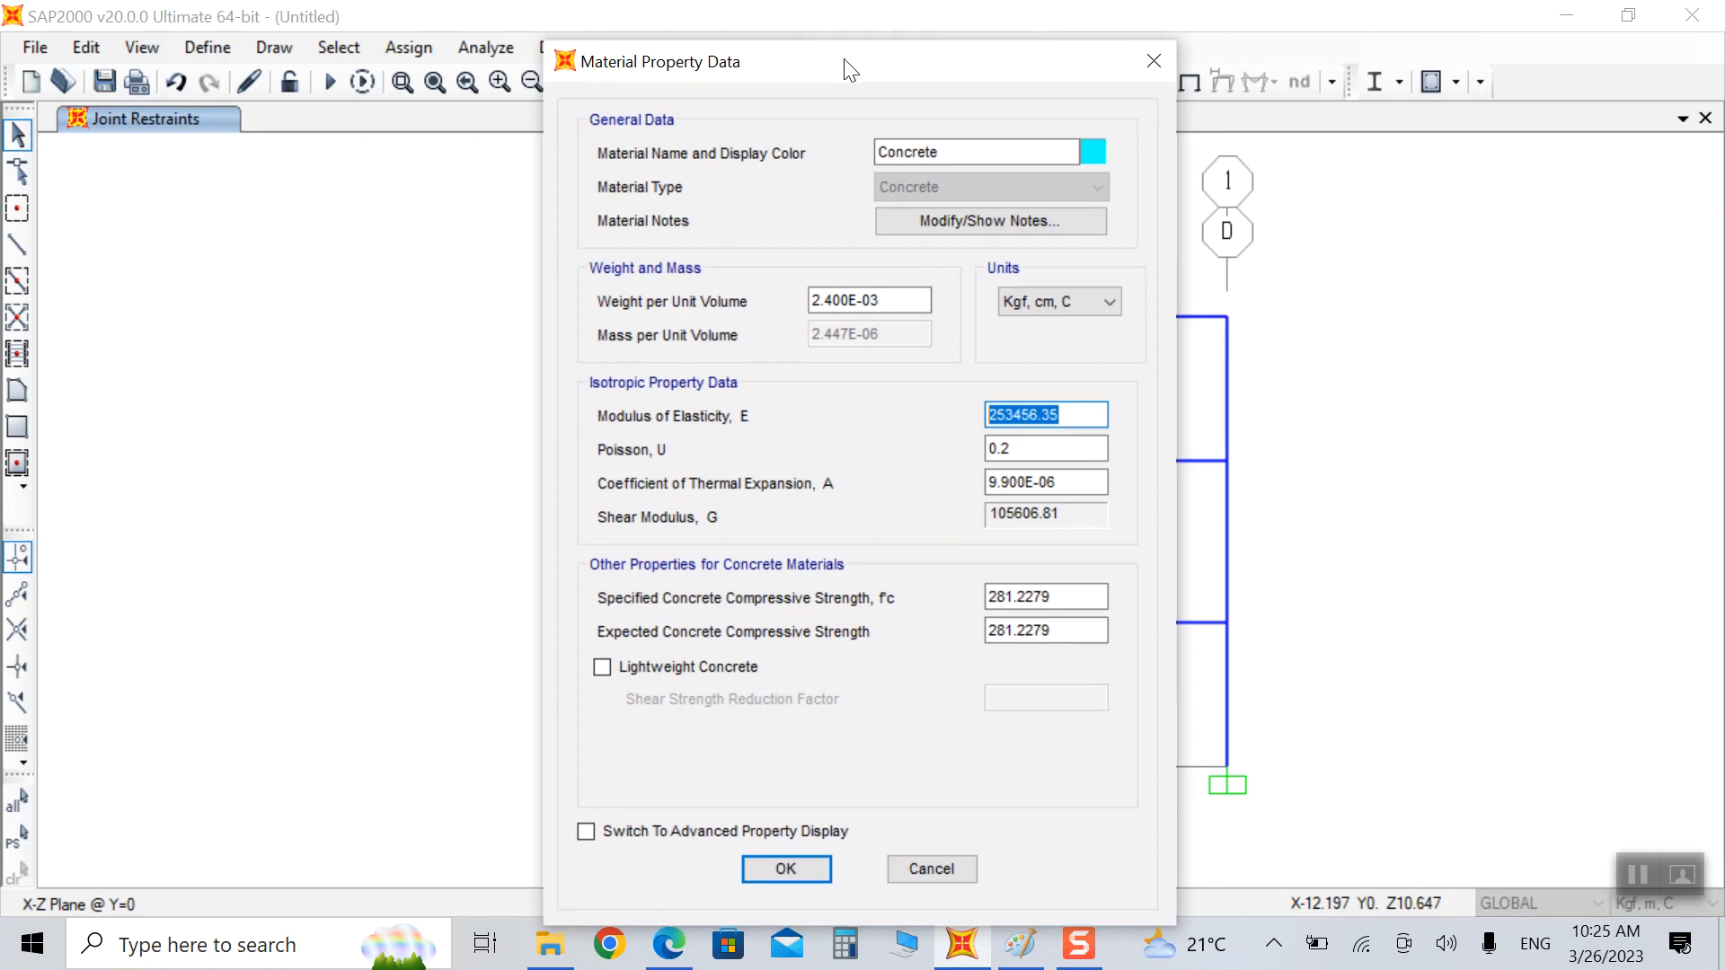
pyautogui.click(1089, 448)
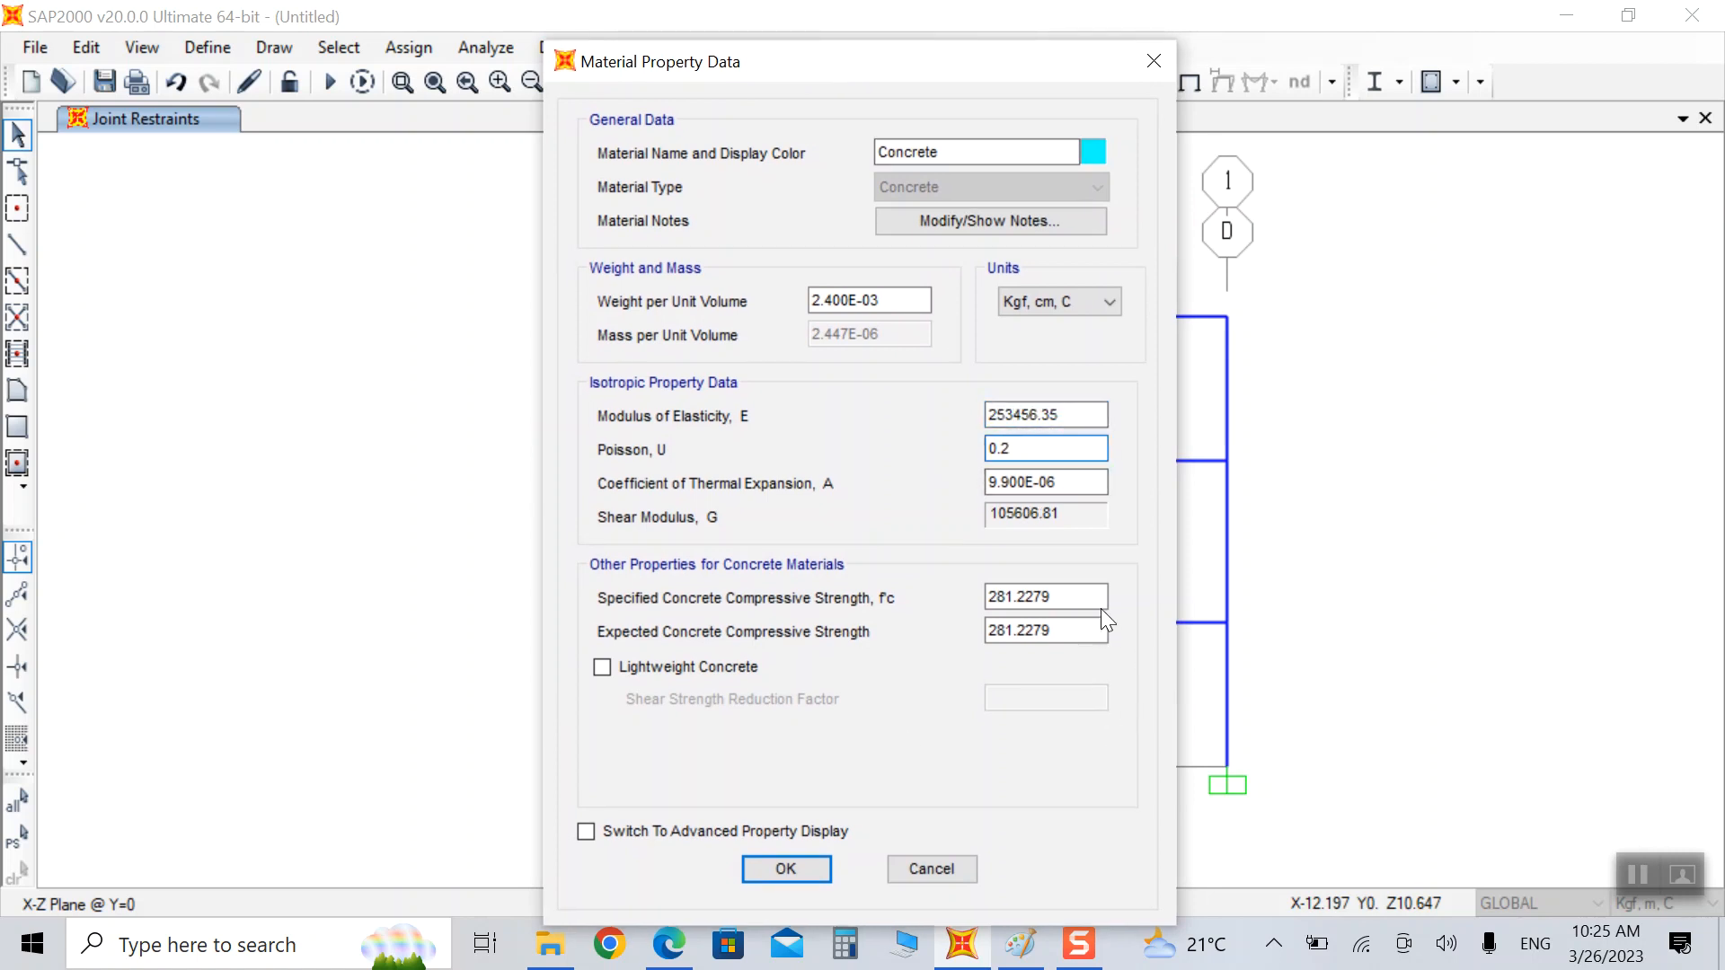
# Step: Set the specified and expected concrete compressive strengths to 200 and accept the Concrete material
pyautogui.moveTo(1097, 596); pyautogui.dragTo(714, 609)
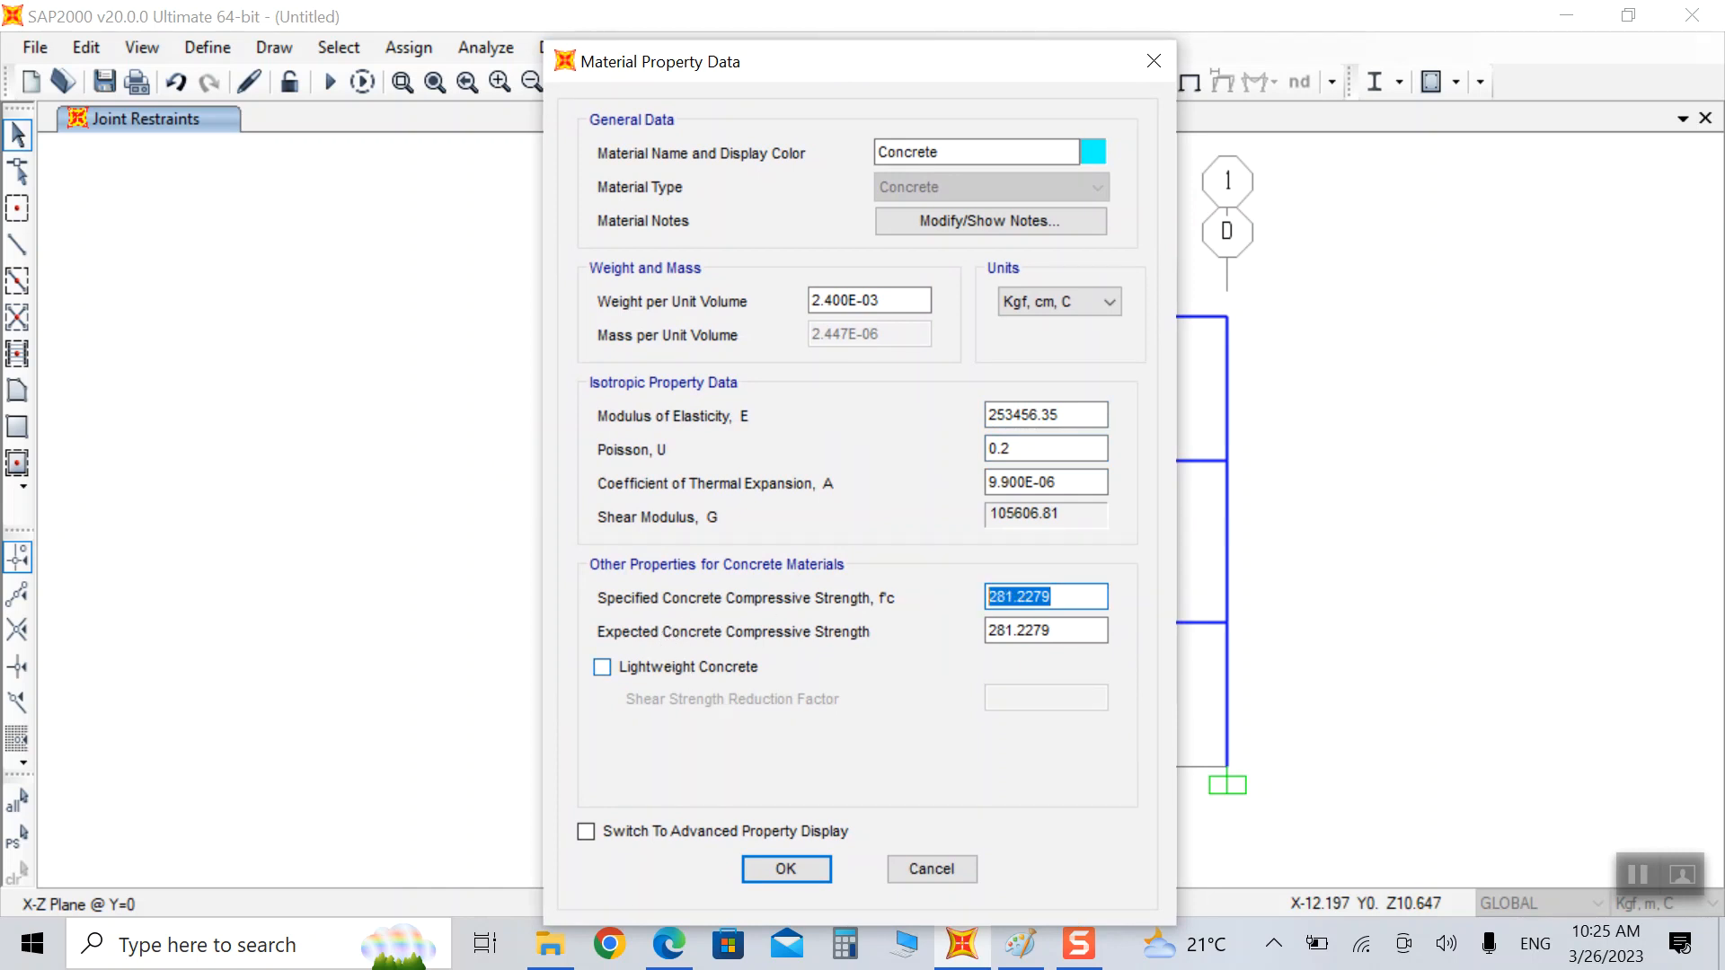
pyautogui.write('200')
pyautogui.click(1032, 627)
pyautogui.moveTo(1097, 631); pyautogui.dragTo(863, 631)
pyautogui.write('200')
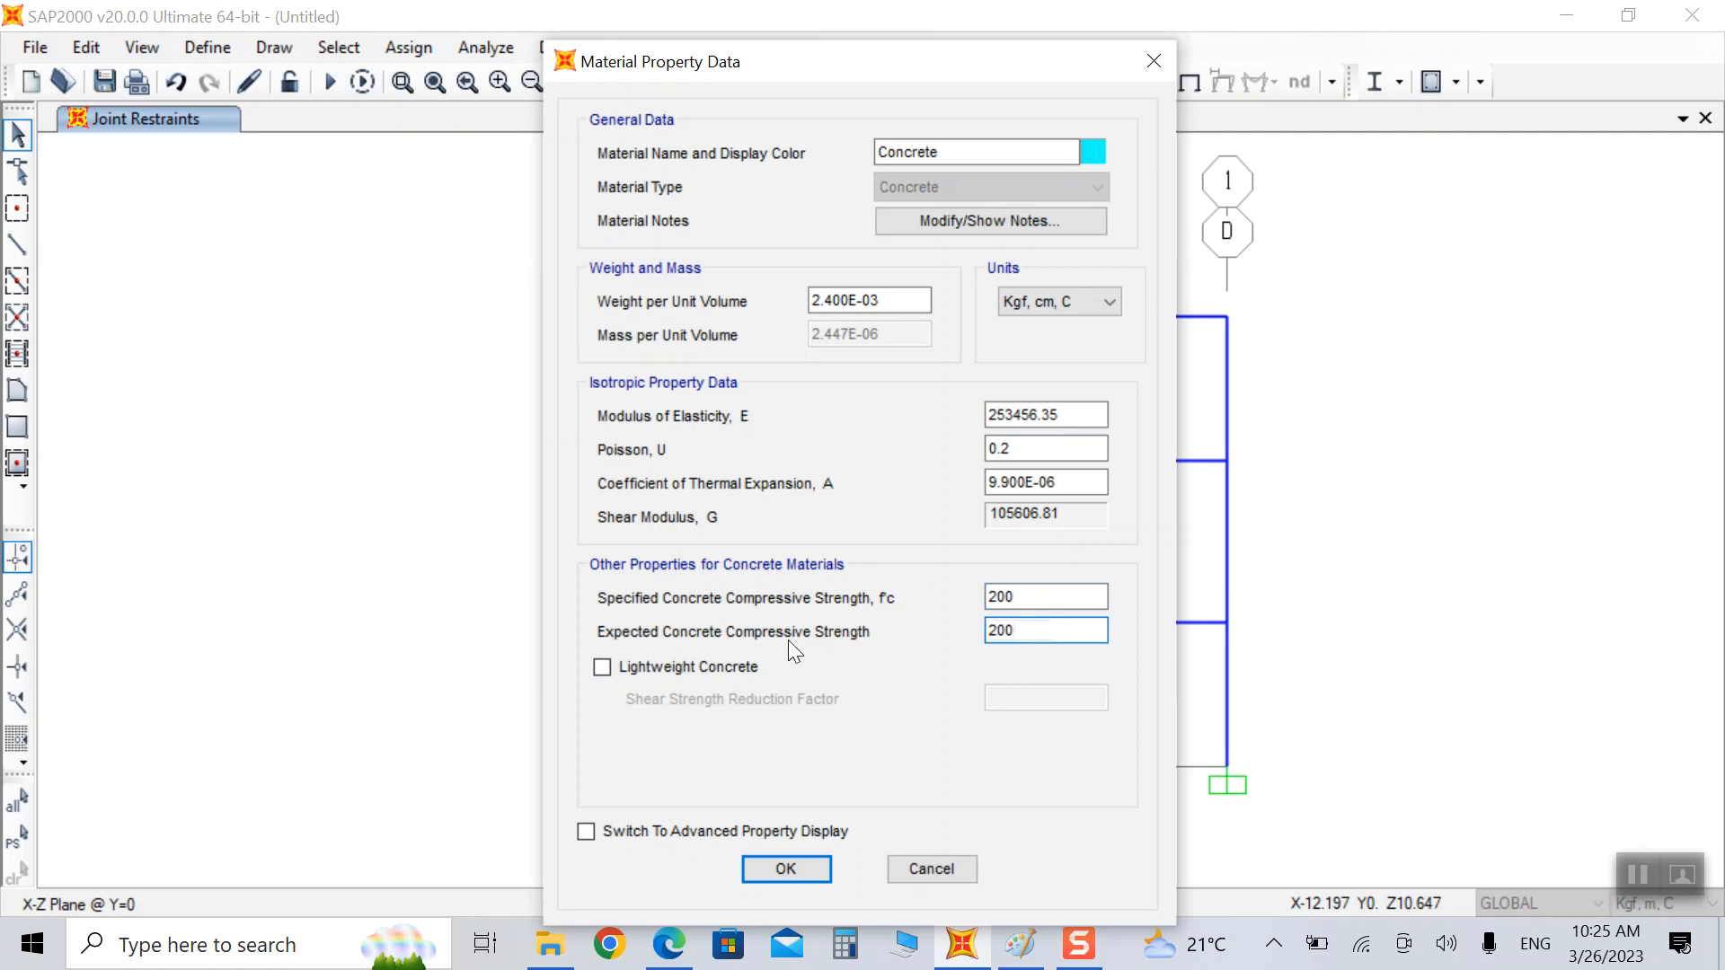
pyautogui.click(798, 866)
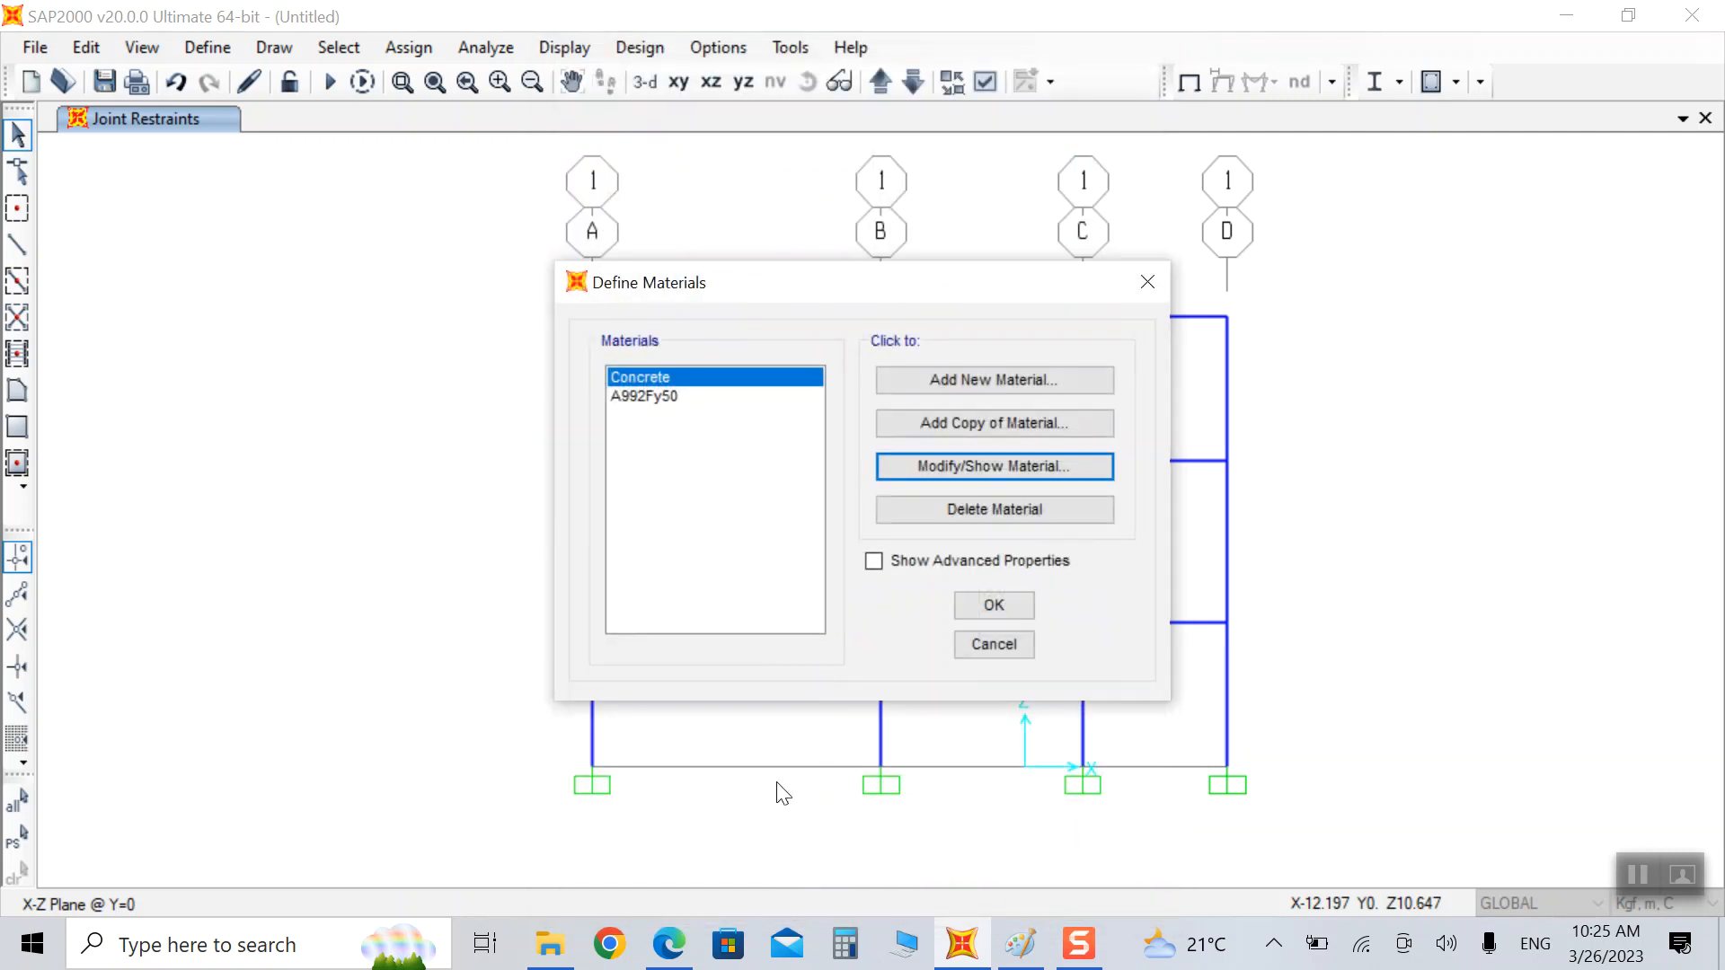
# Step: Add a United States rebar material with standard ASTM A615 and Grade 60
pyautogui.click(1014, 379)
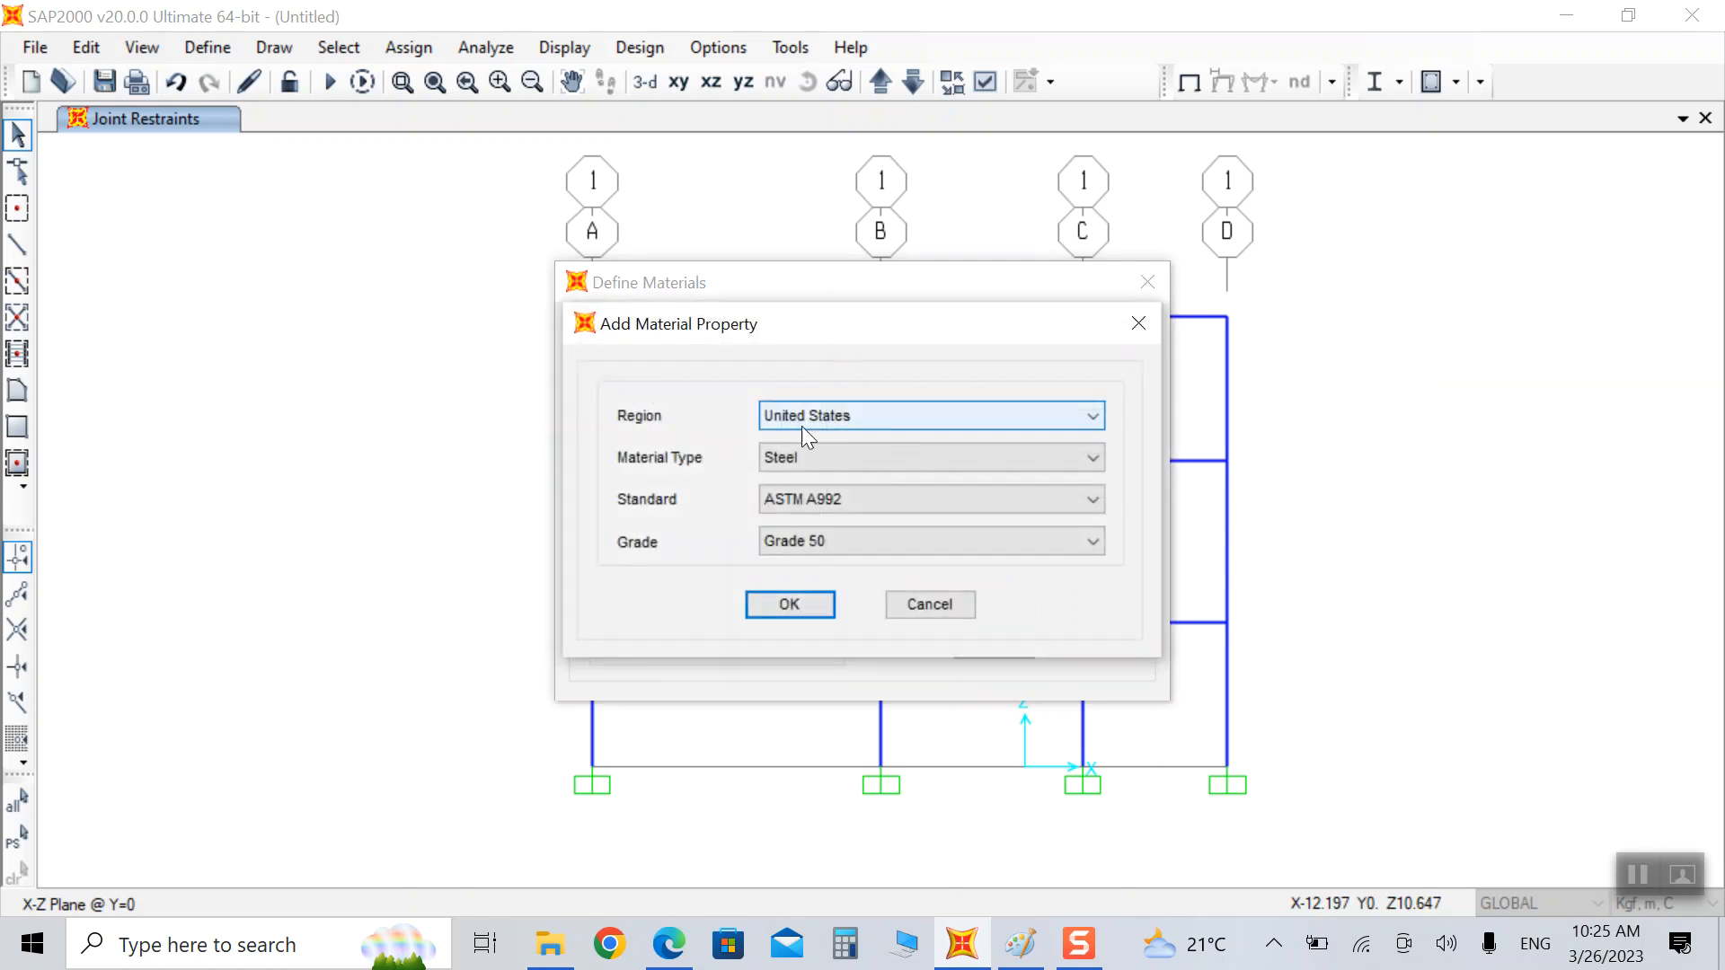
pyautogui.click(806, 461)
pyautogui.click(810, 560)
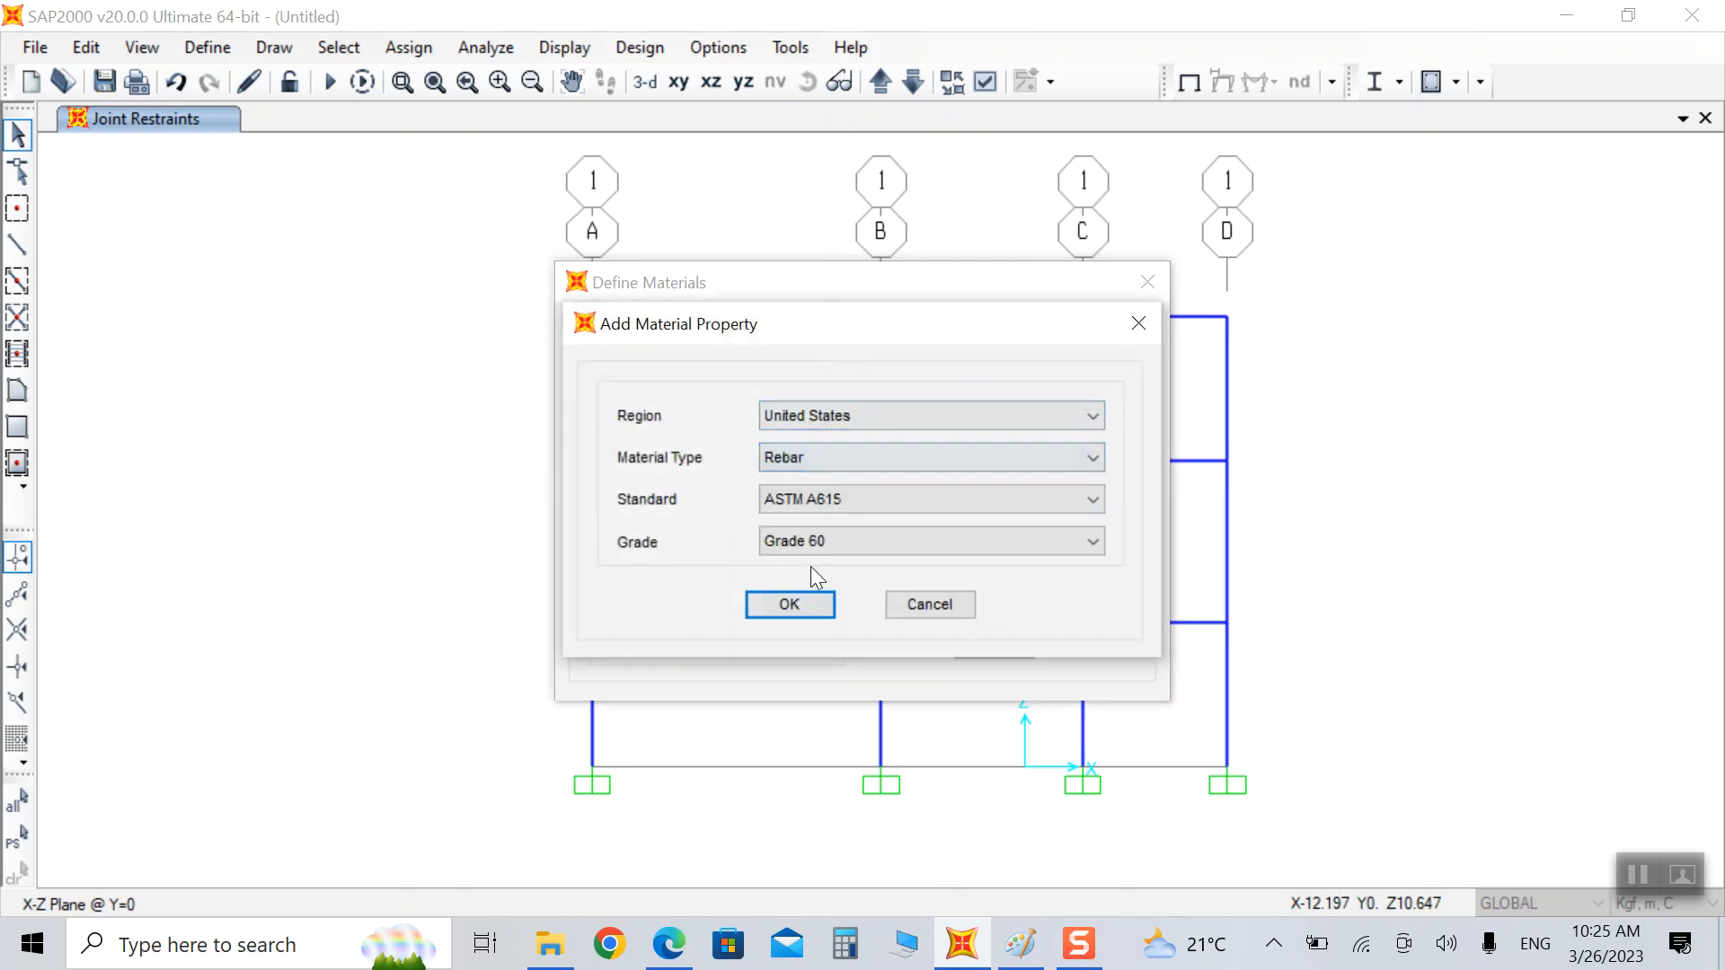
pyautogui.click(787, 604)
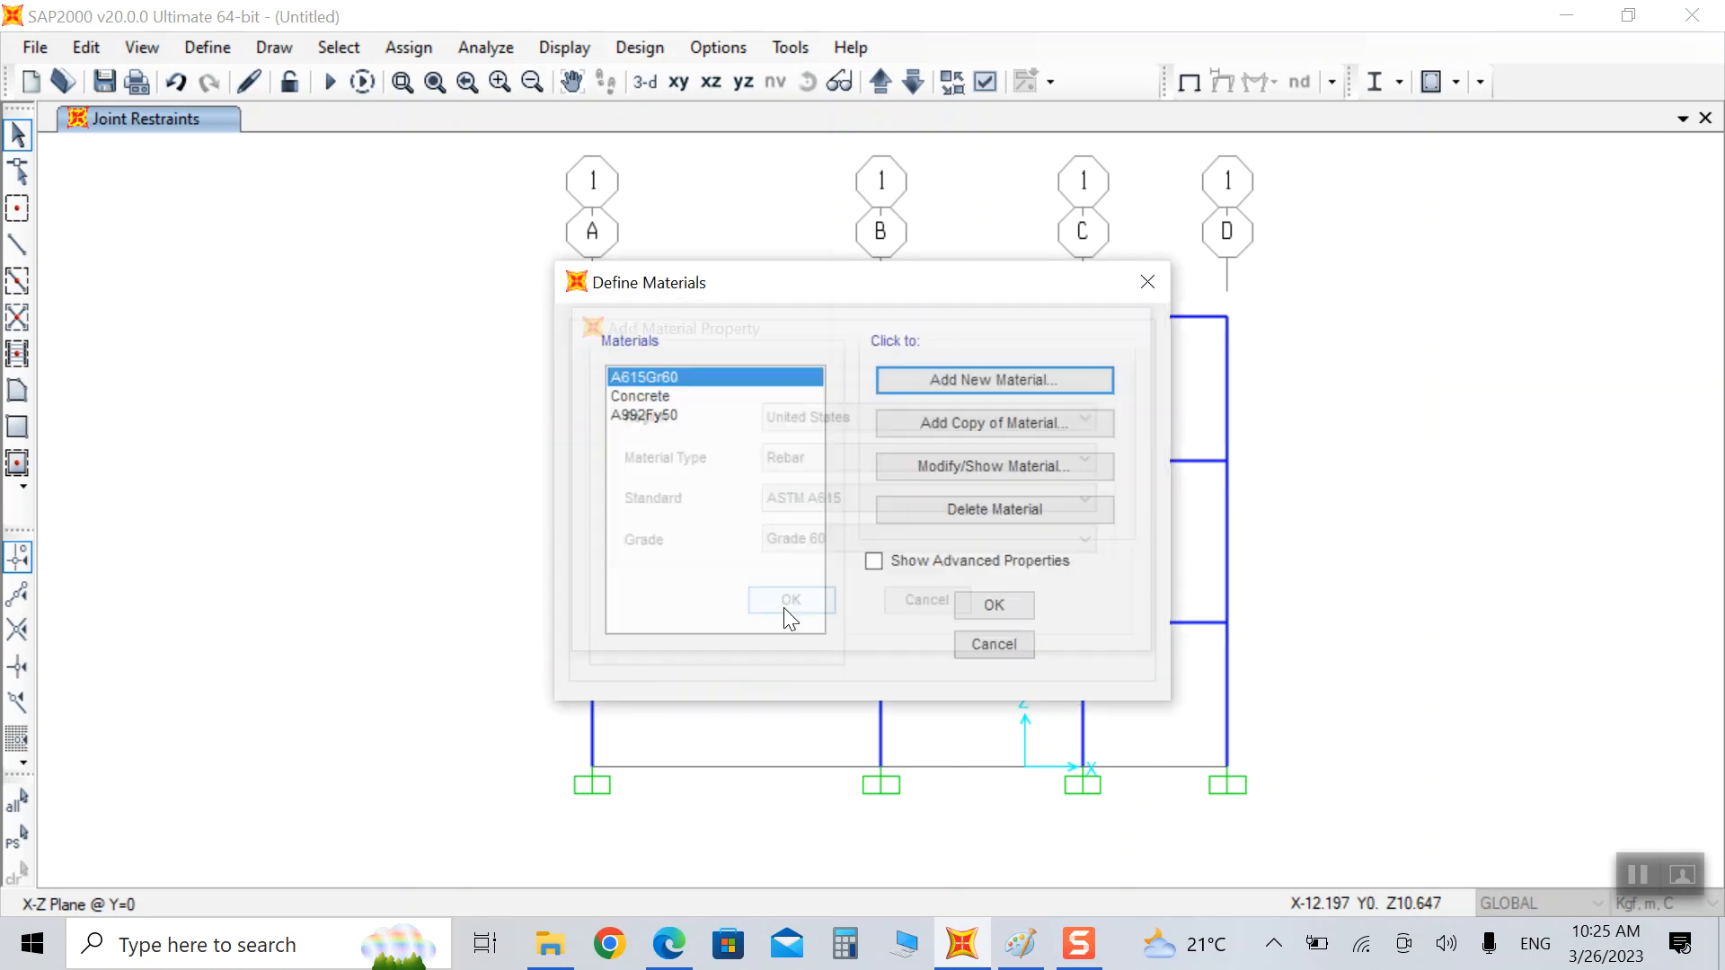
# Step: Rename the A615Gr60 material as Rebar and set its weight per unit volume to 7.850E-03
pyautogui.click(997, 465)
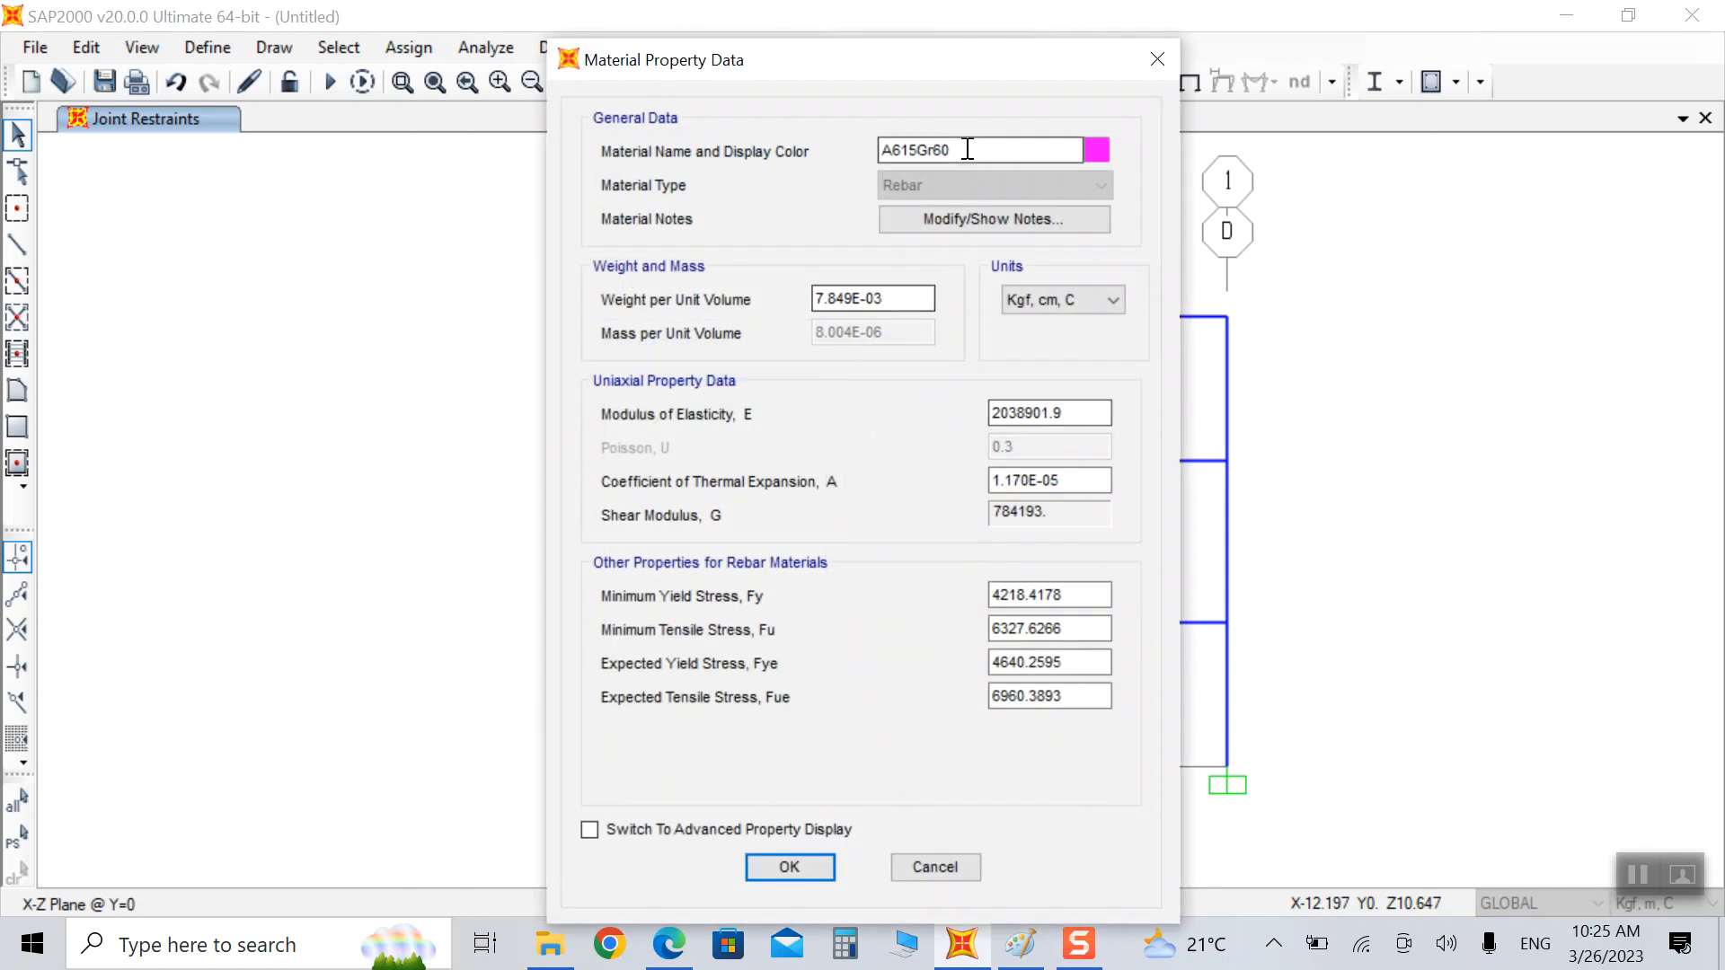
pyautogui.write('Rebar')
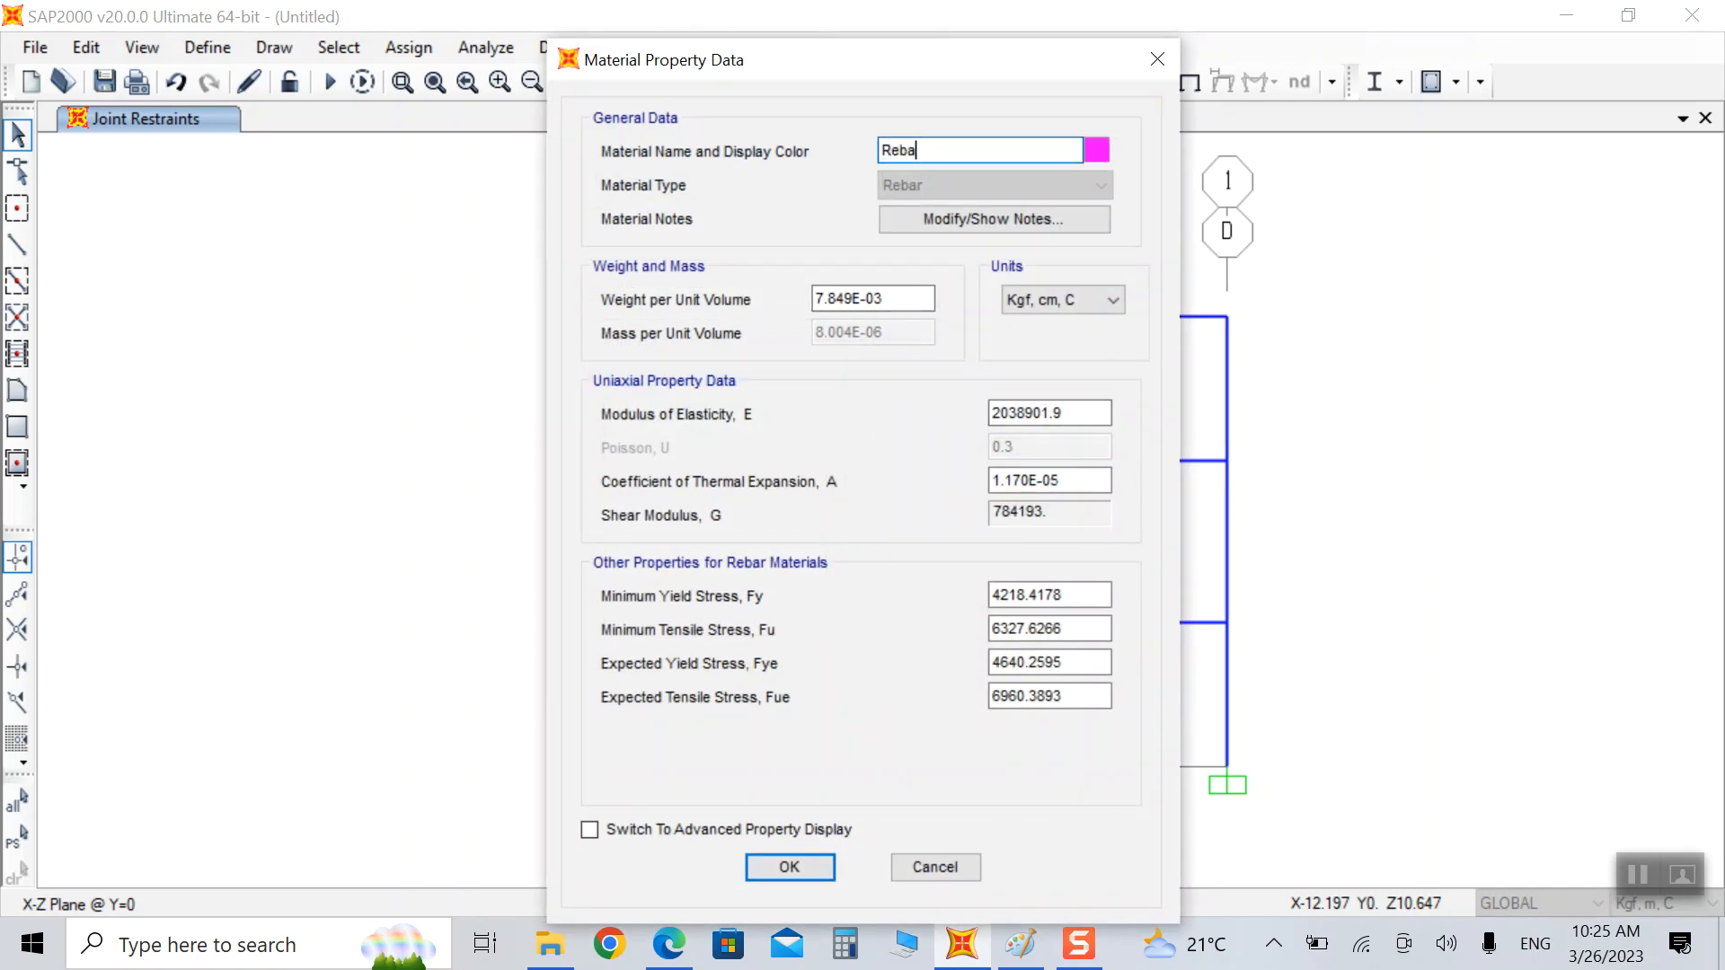
pyautogui.click(853, 299)
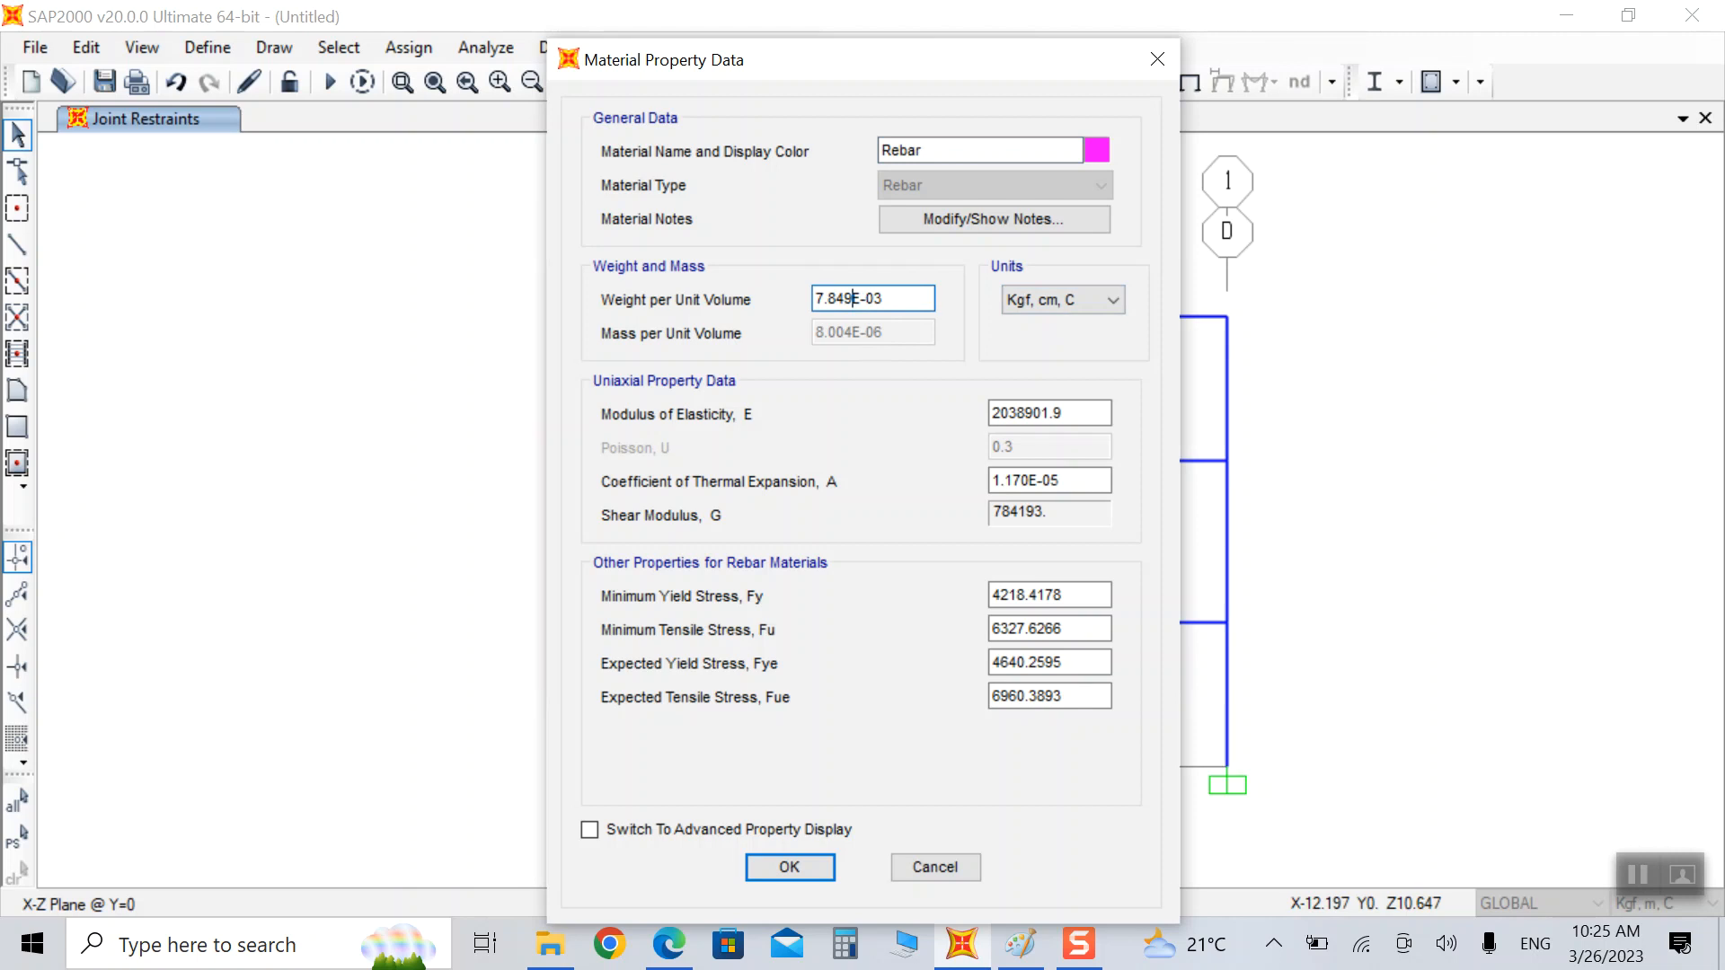
pyautogui.press('BackSpace')
pyautogui.press('BackSpace')
pyautogui.write('50')
pyautogui.moveTo(670, 71)
pyautogui.mouseDown()
pyautogui.moveTo(534, 108)
pyautogui.moveTo(685, 90)
pyautogui.mouseUp()
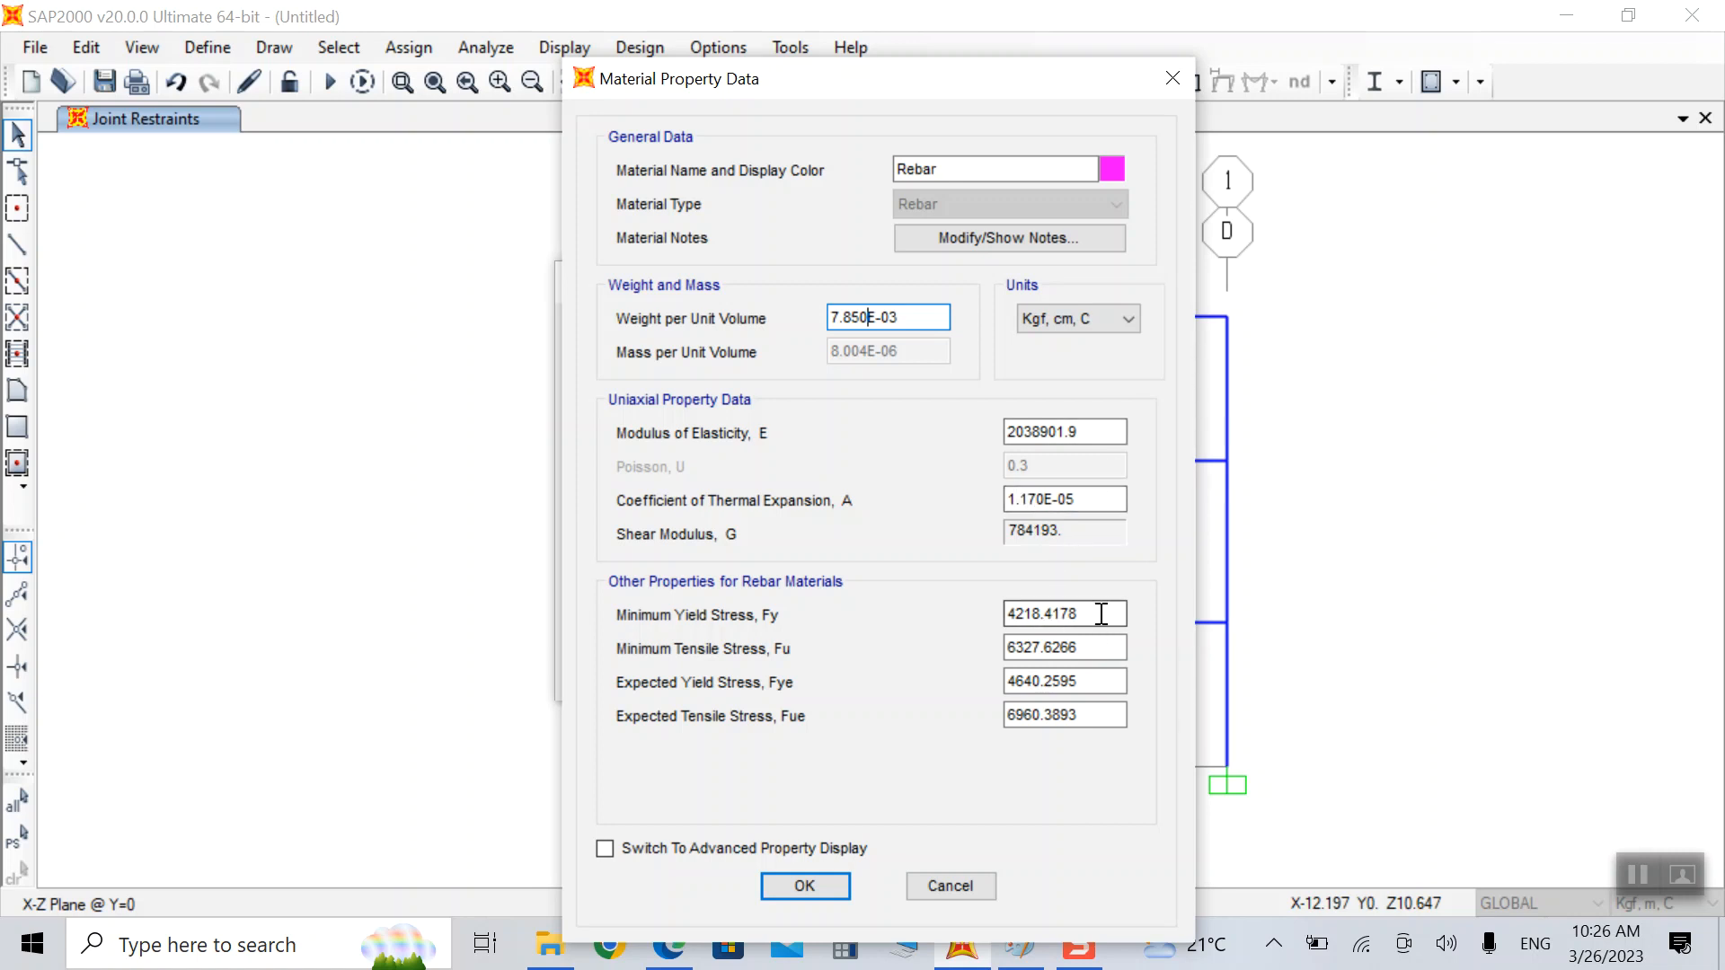
# Step: Set Rebar's minimum and expected yield stresses to 2800 and tensile stresses to 2900, and accept the material definitions
pyautogui.moveTo(1101, 613); pyautogui.dragTo(778, 643)
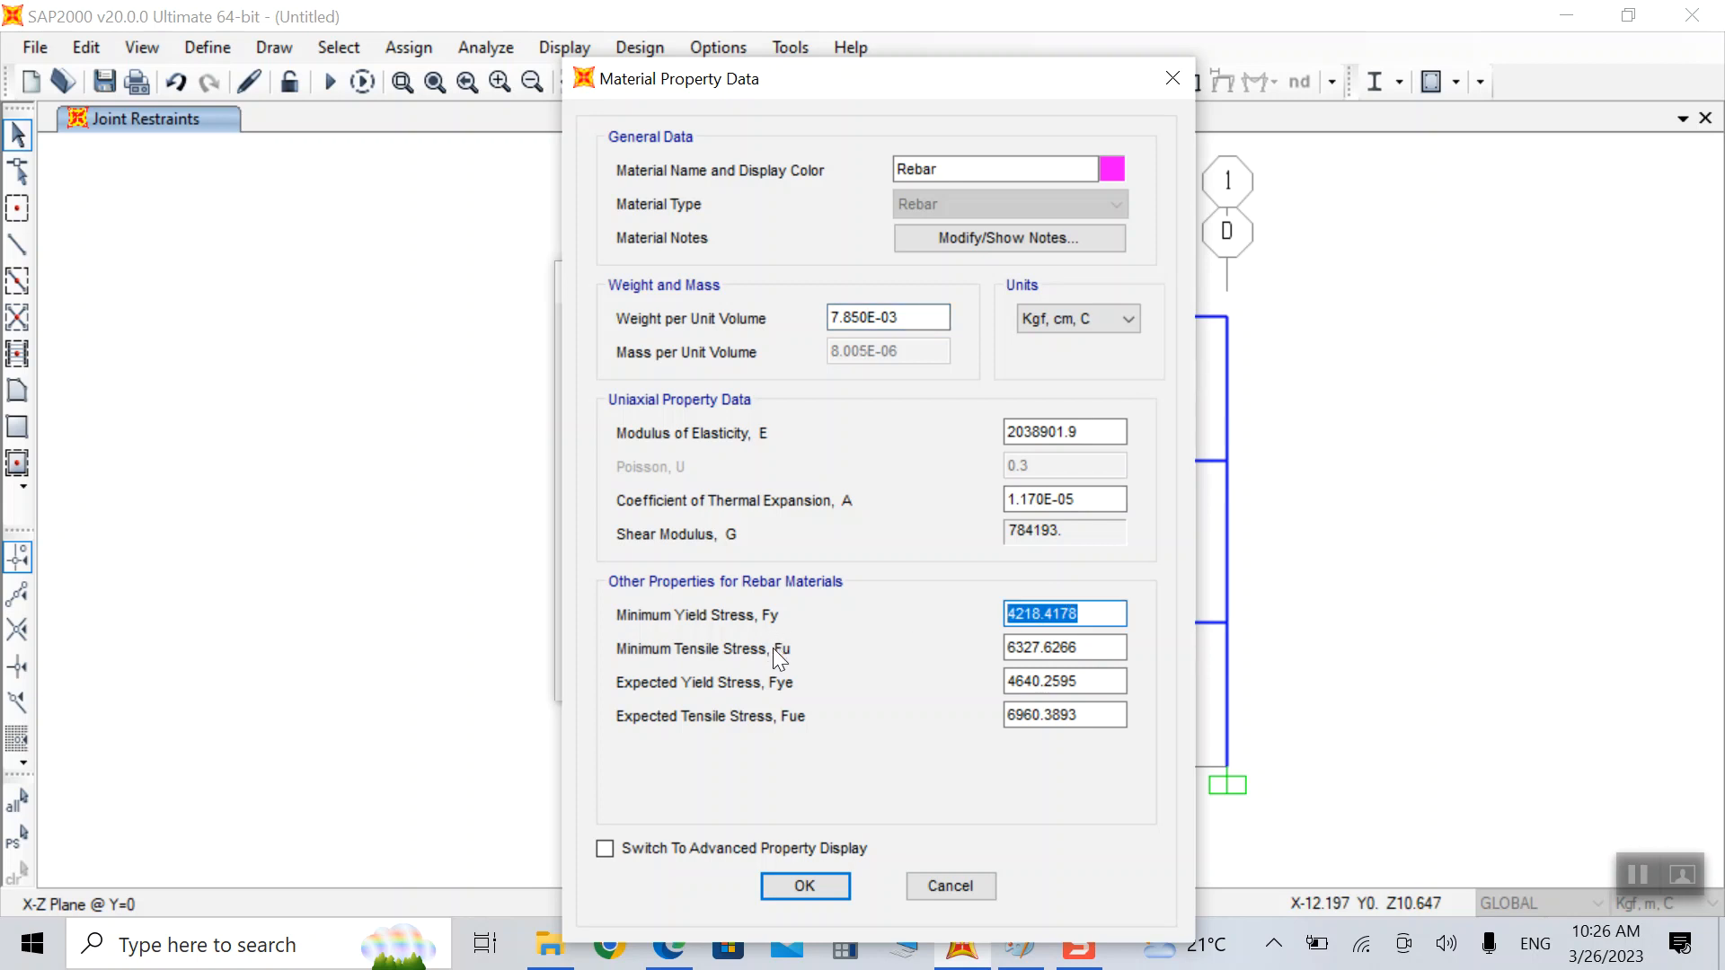
pyautogui.write('2800')
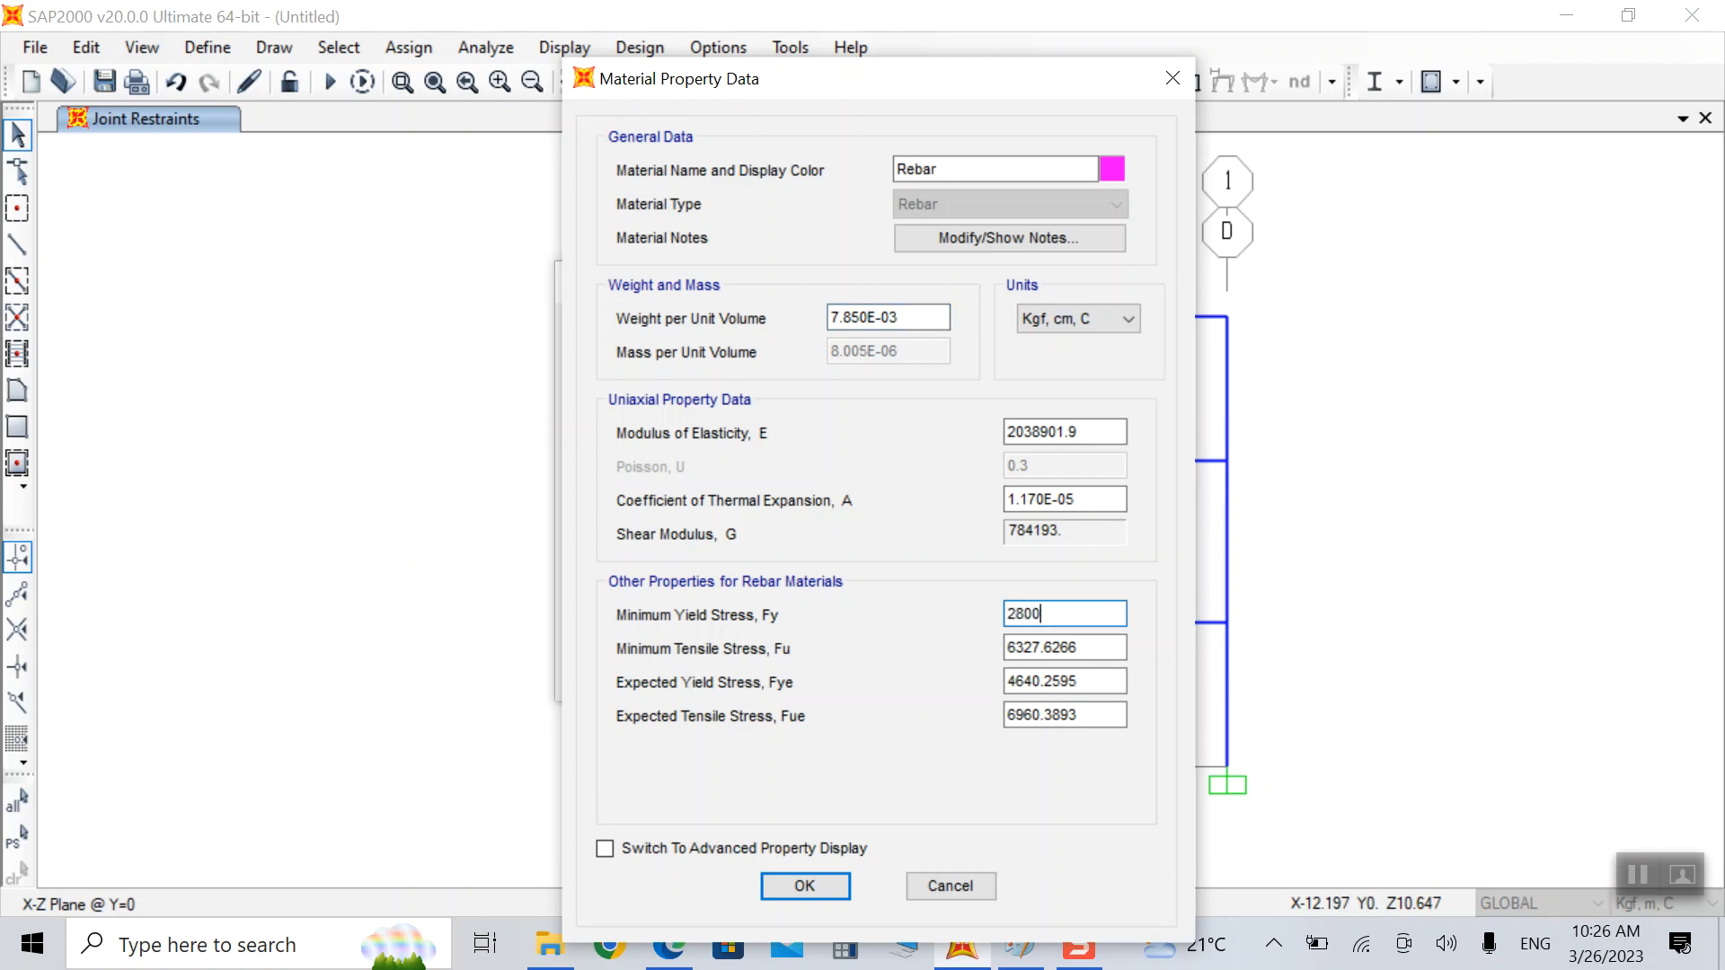
pyautogui.moveTo(1114, 647); pyautogui.dragTo(901, 685)
pyautogui.write('2900')
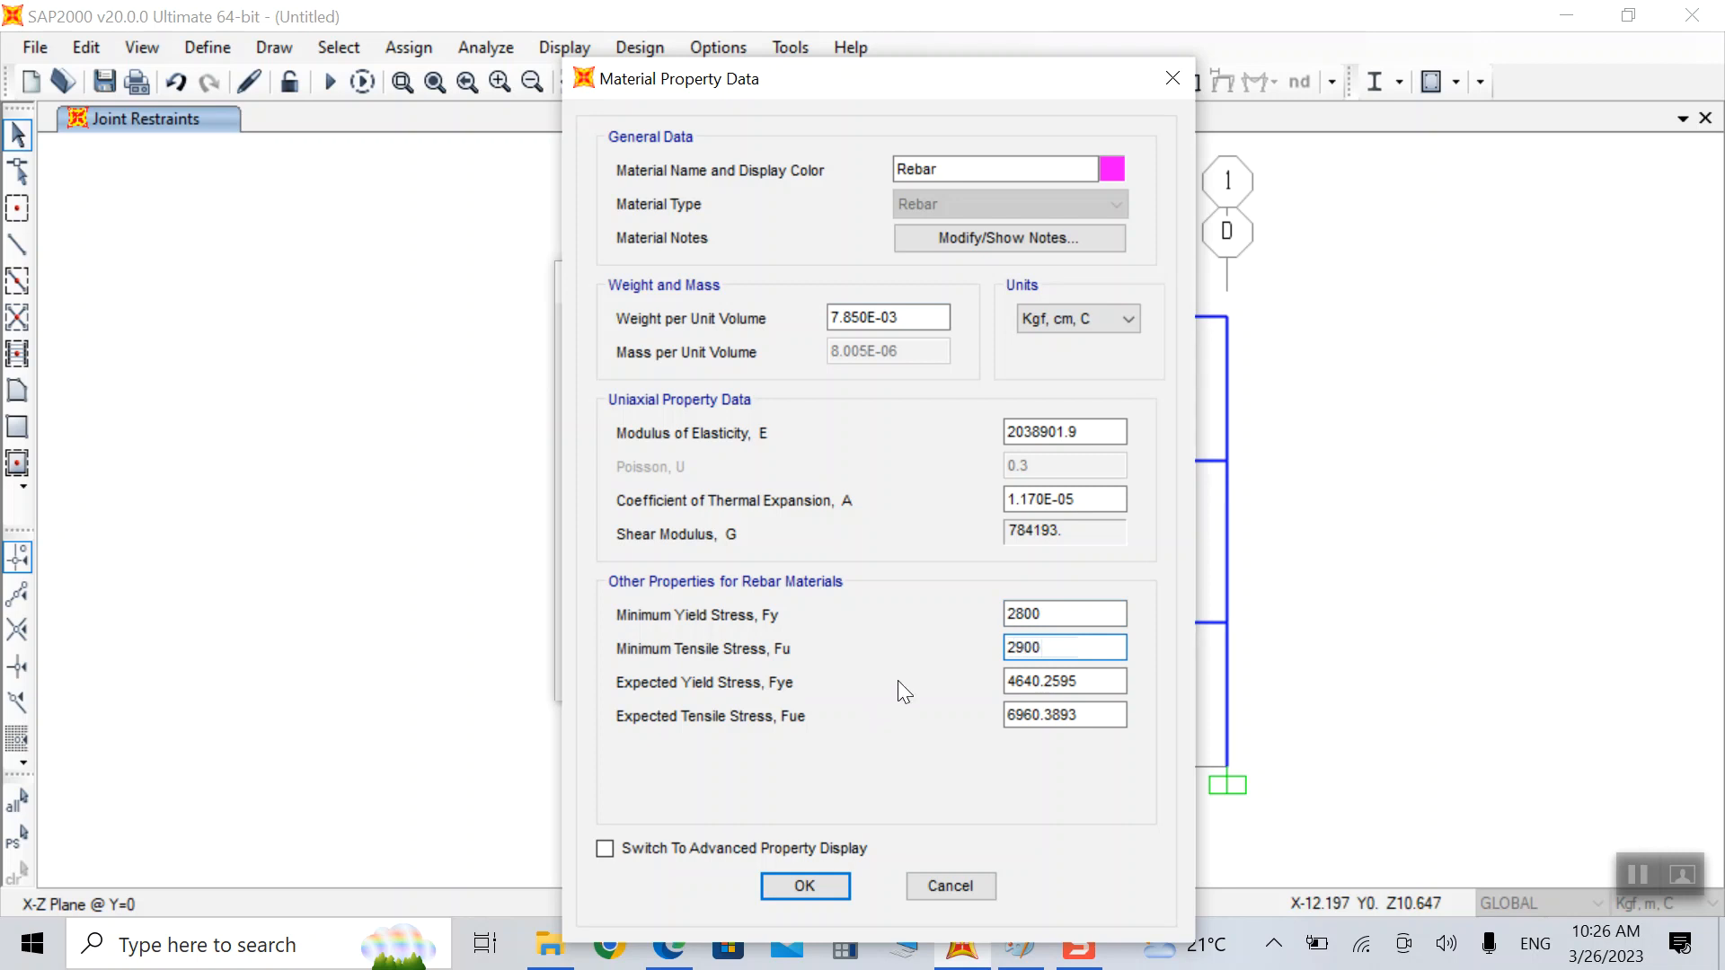
pyautogui.moveTo(1096, 685); pyautogui.dragTo(812, 697)
pyautogui.write('2800')
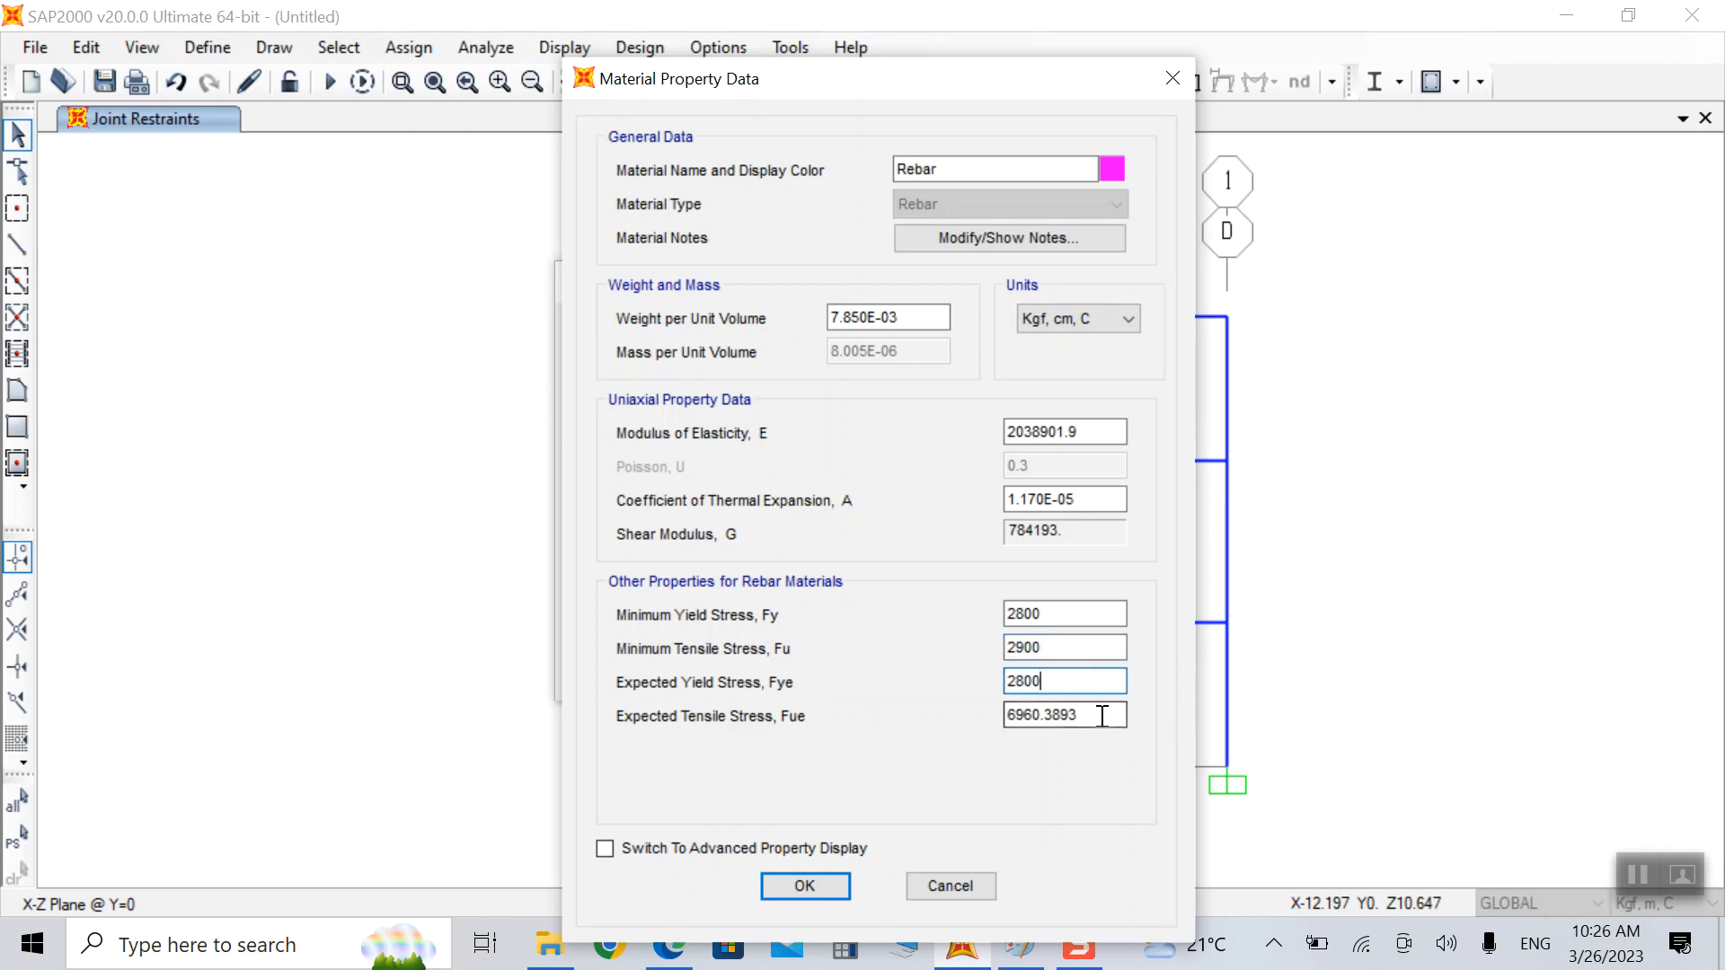
pyautogui.moveTo(1101, 714); pyautogui.dragTo(997, 716)
pyautogui.write('2900')
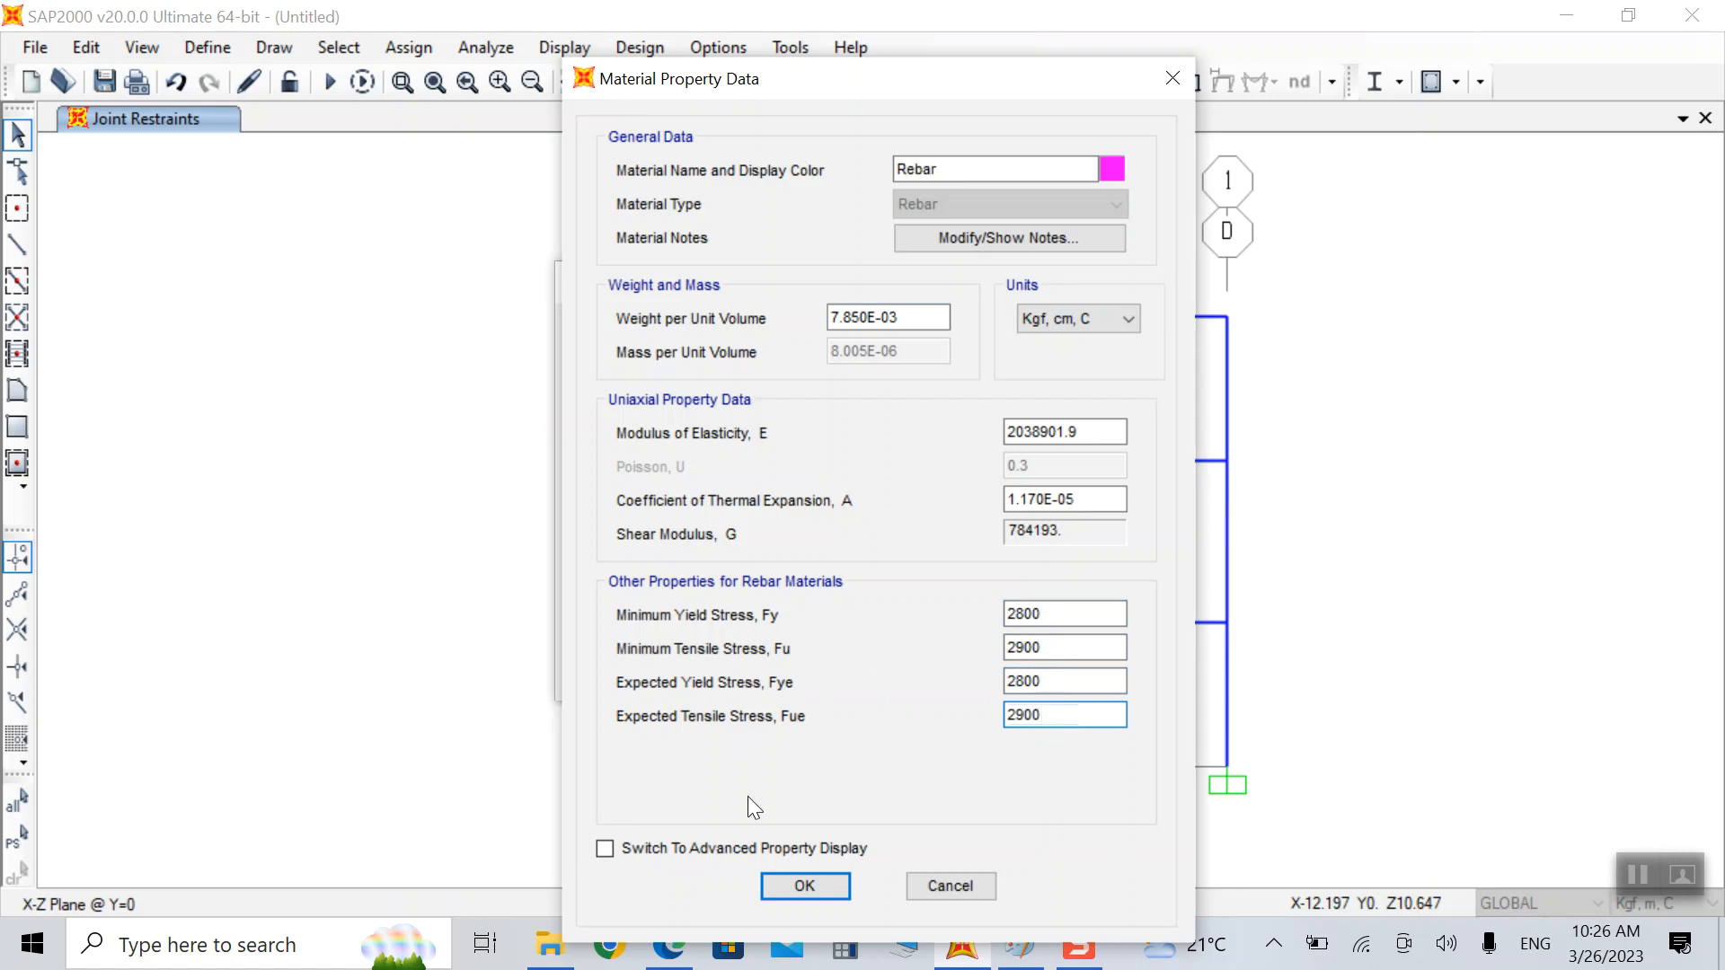
pyautogui.click(775, 889)
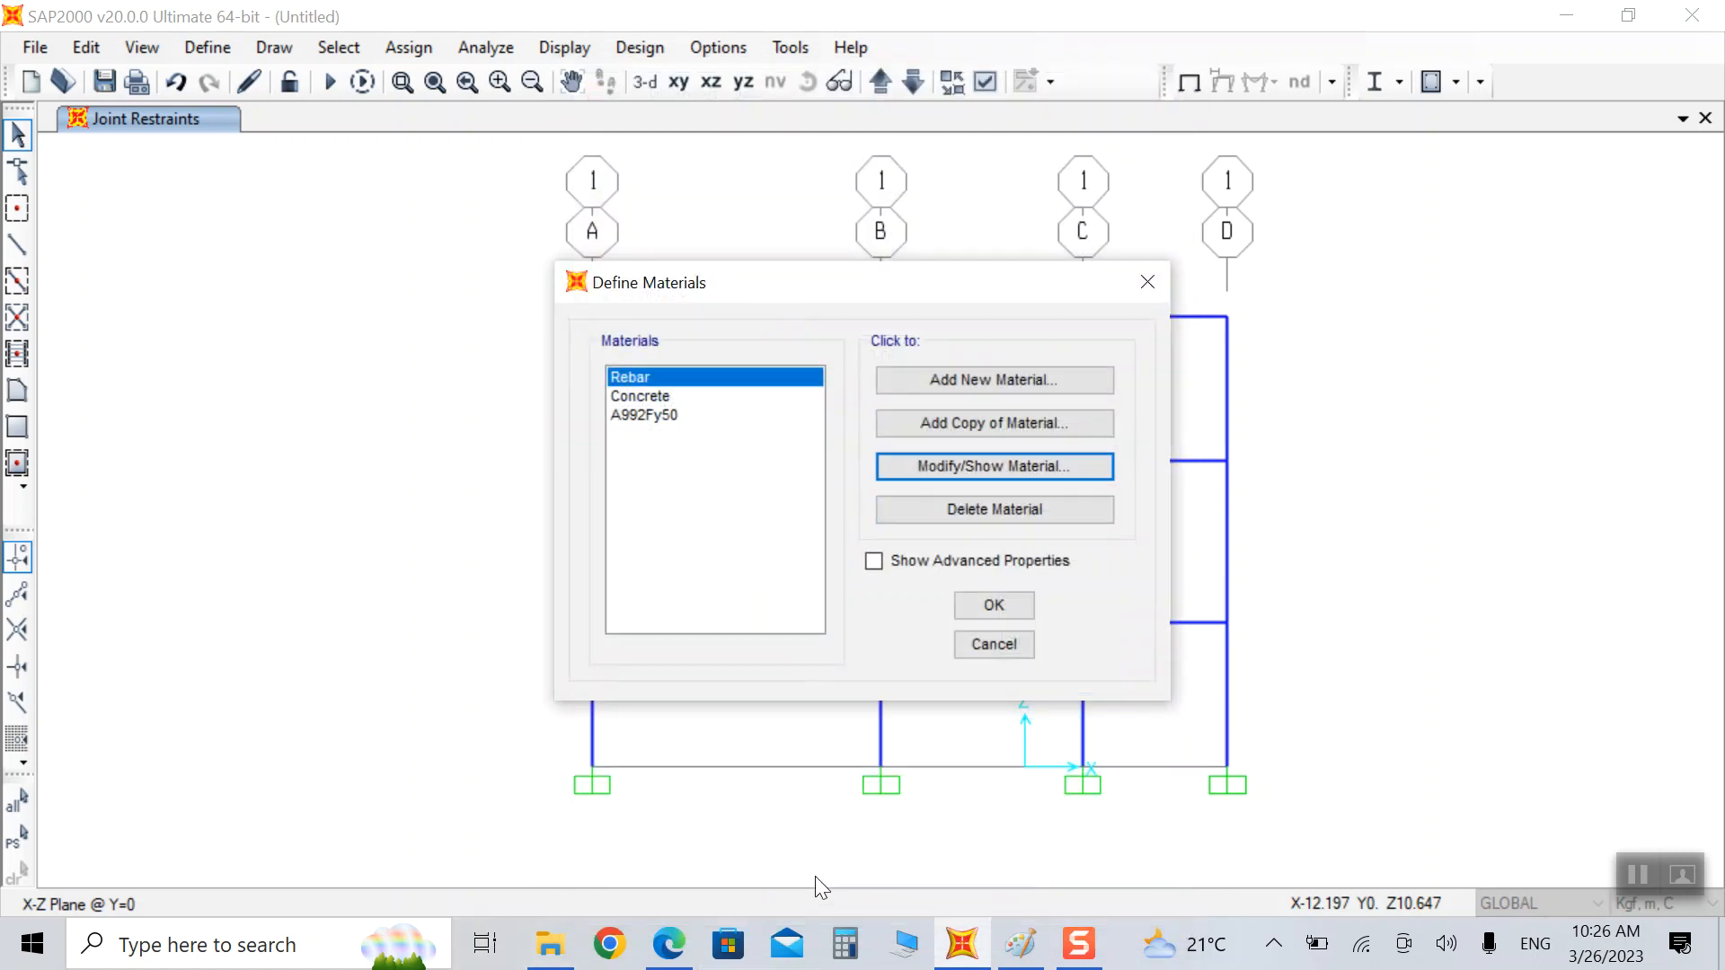
pyautogui.click(979, 607)
# Step: Add a new rectangular concrete frame section named Beam 1
pyautogui.click(207, 46)
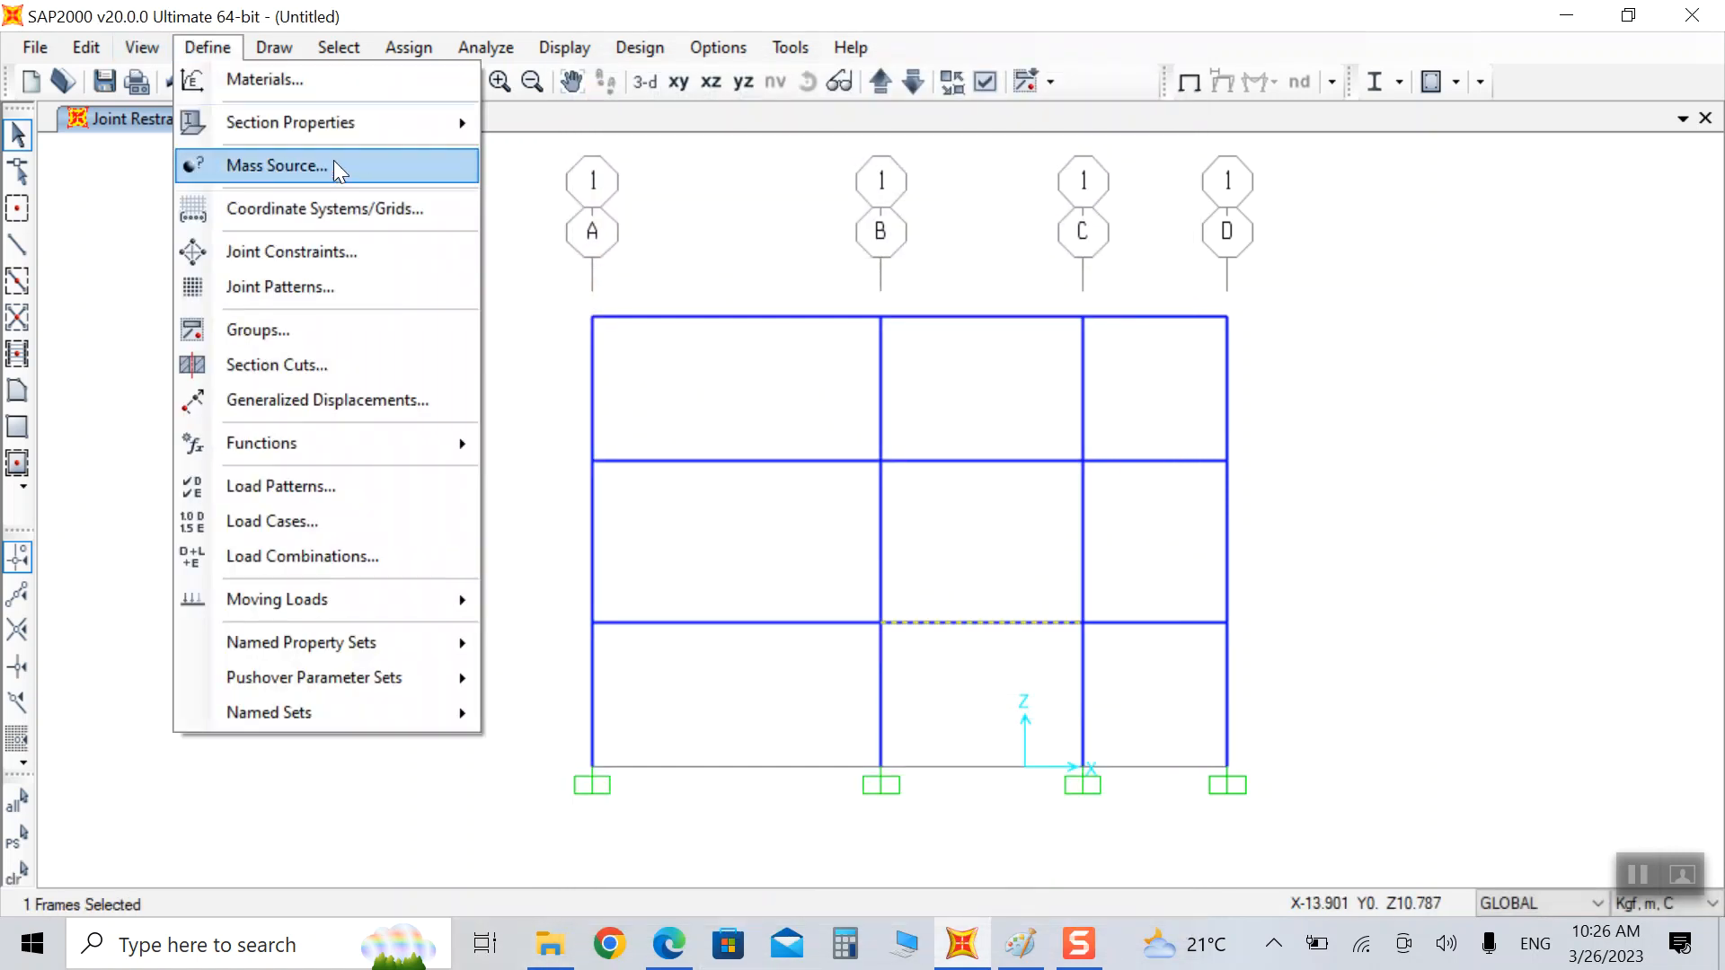
pyautogui.moveTo(356, 119)
pyautogui.click(546, 132)
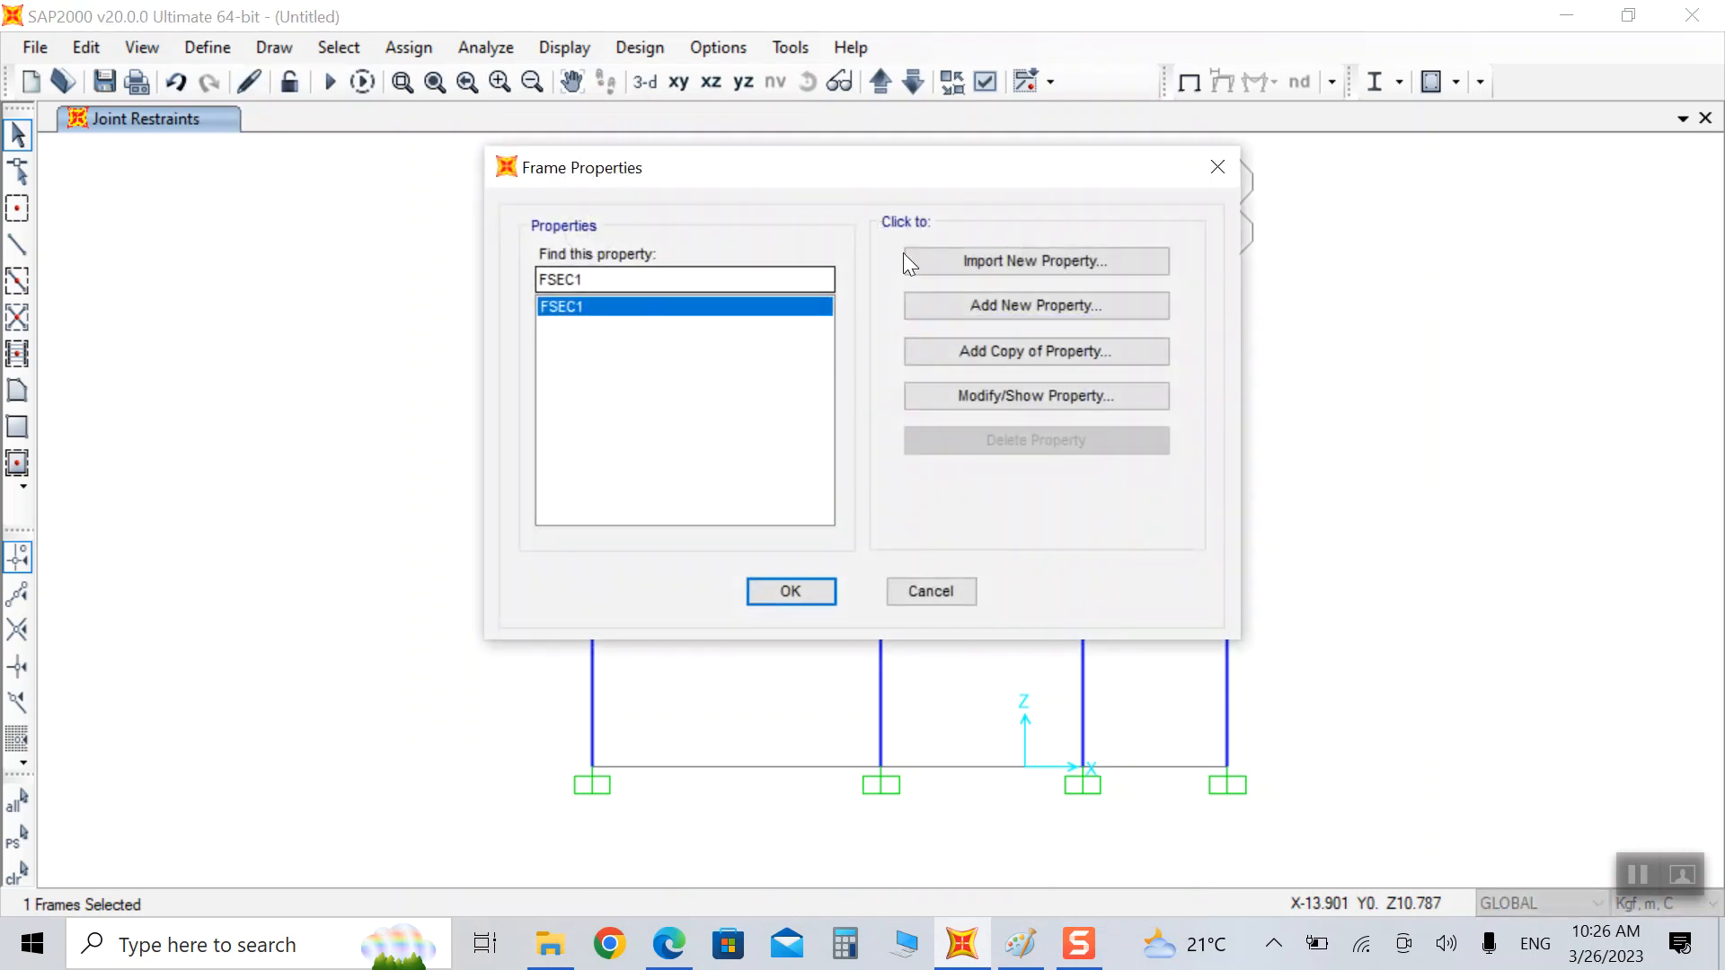
pyautogui.click(988, 310)
pyautogui.click(974, 211)
pyautogui.click(954, 271)
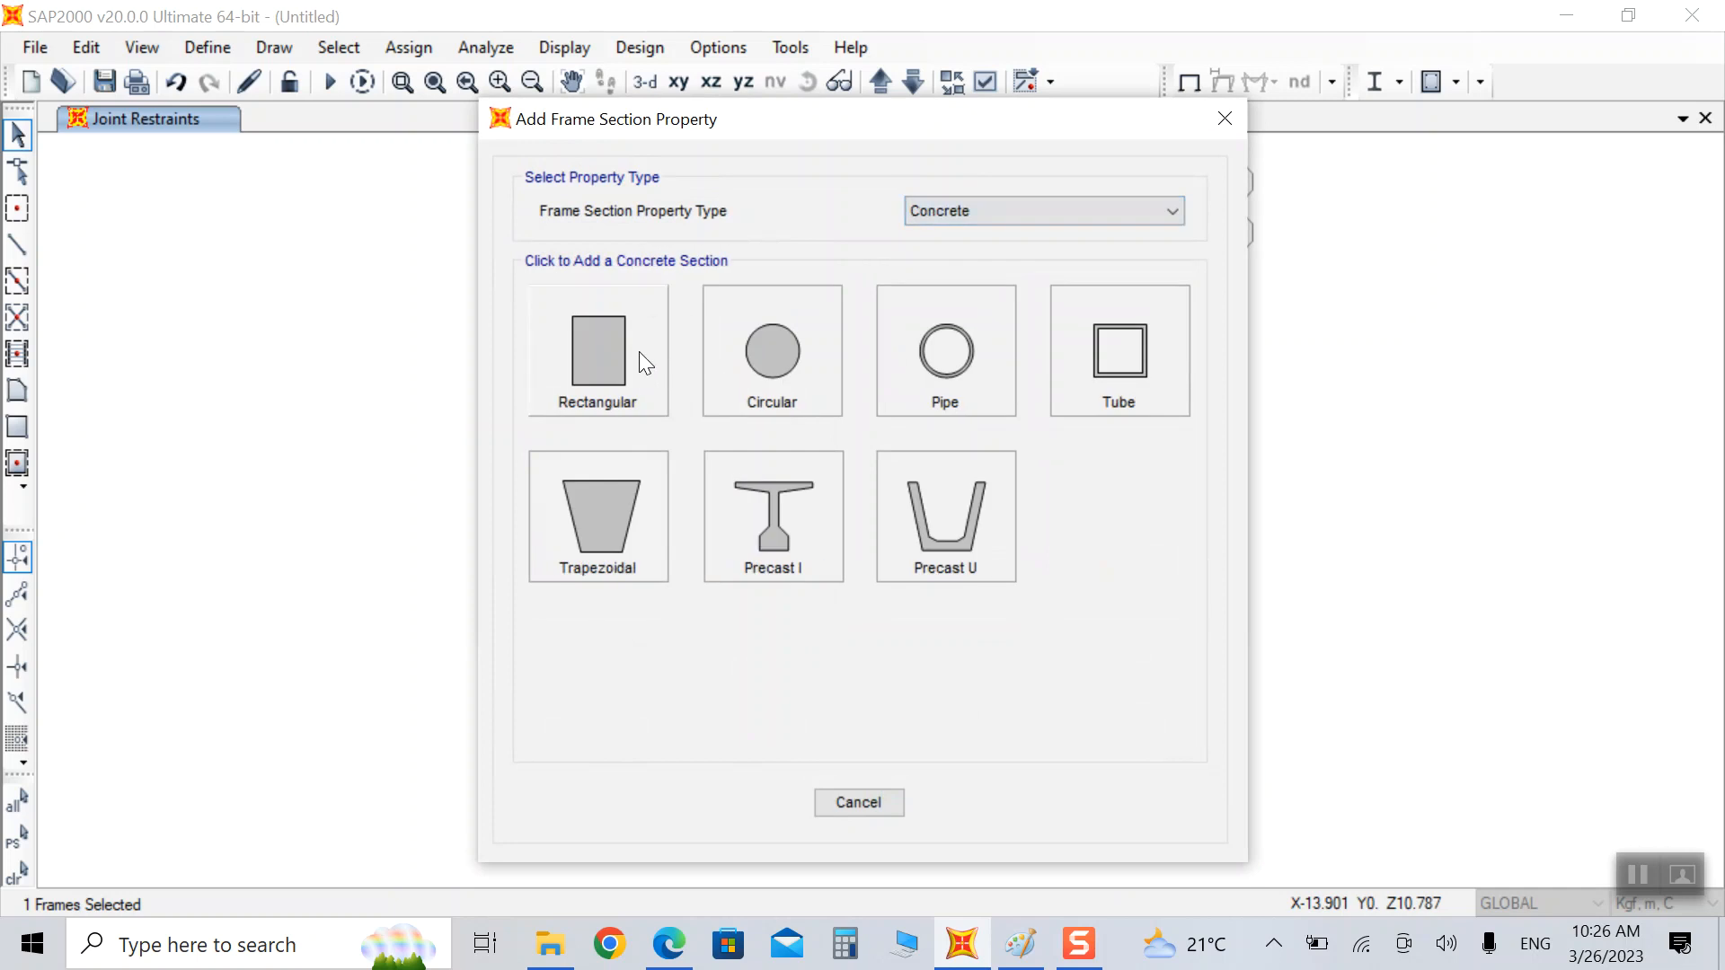
pyautogui.click(639, 352)
pyautogui.moveTo(770, 231); pyautogui.dragTo(546, 241)
pyautogui.write('Beam ')
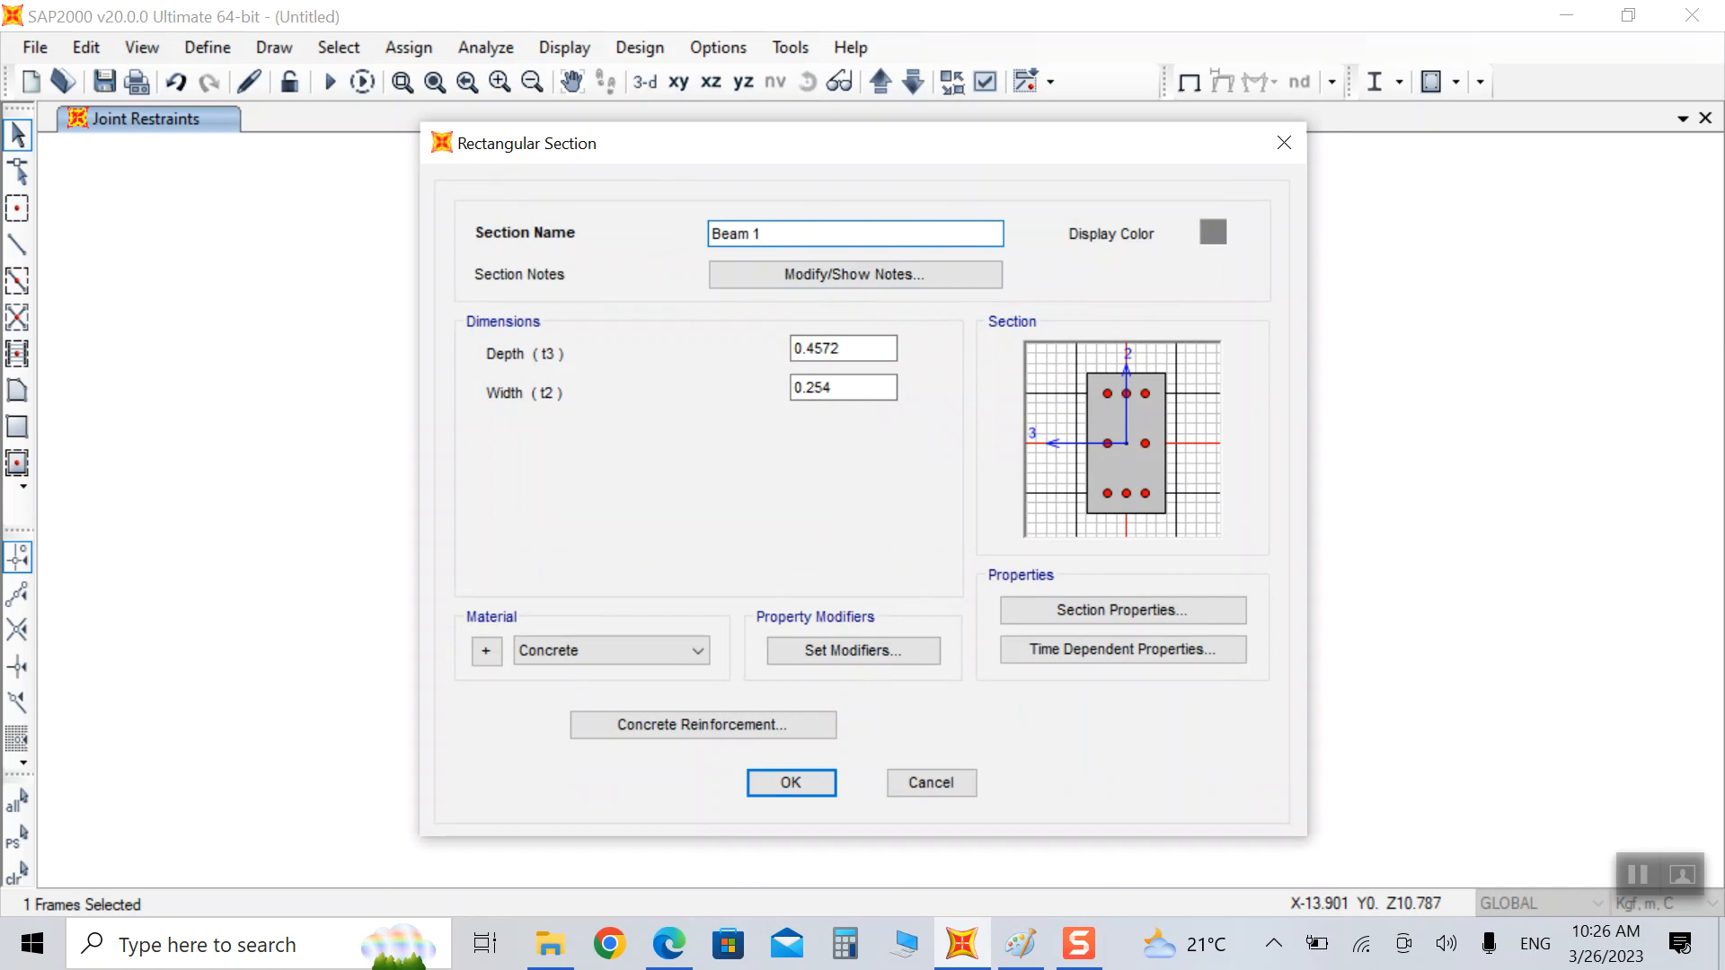
pyautogui.write('1')
# Step: Check the B1 dimensions in the frame drawing PDF and set the Beam 1 section depth to 0.5 m
pyautogui.click(669, 943)
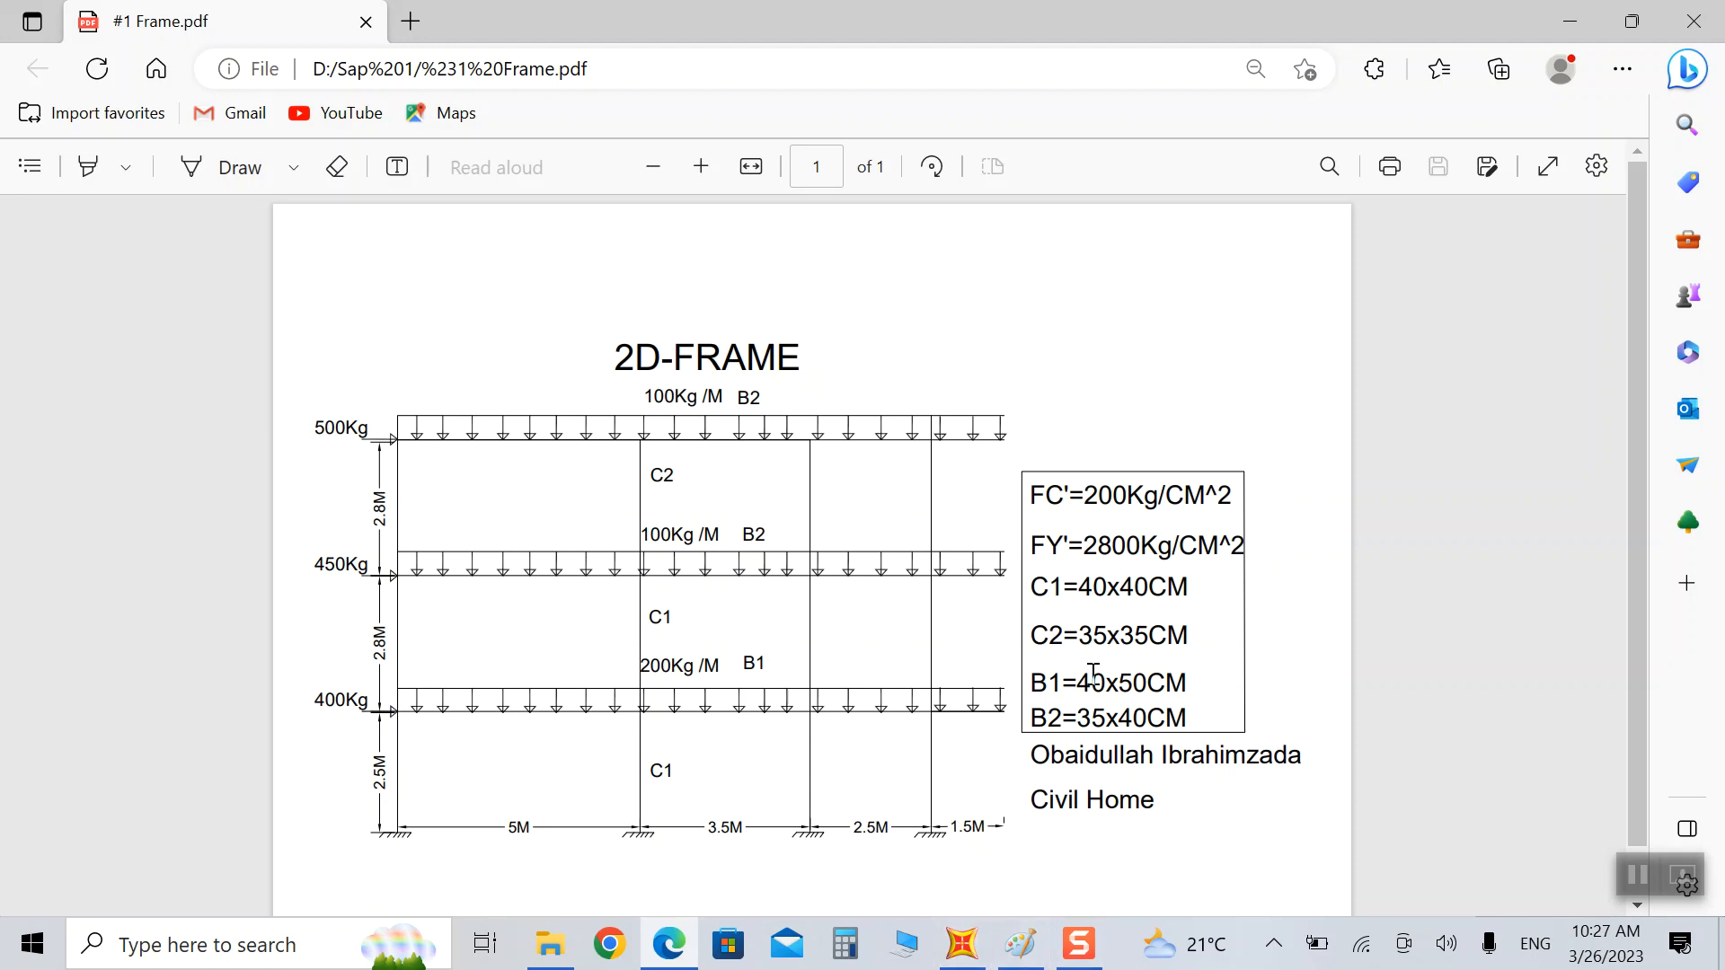
pyautogui.click(961, 943)
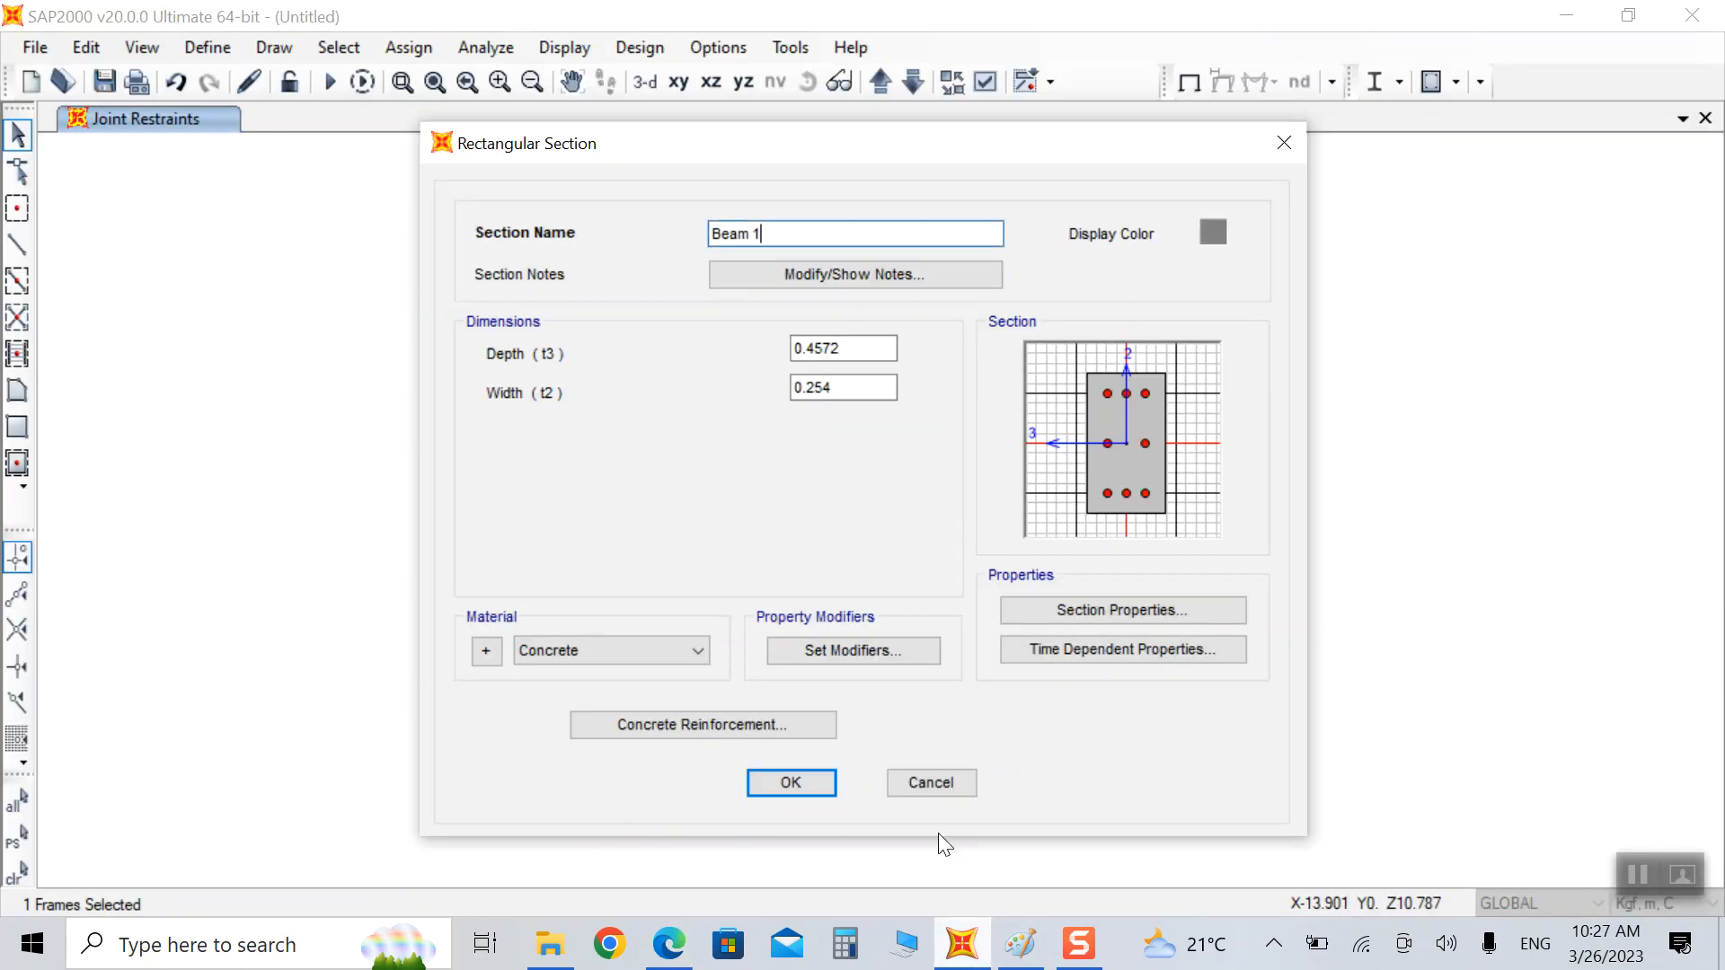
pyautogui.click(949, 957)
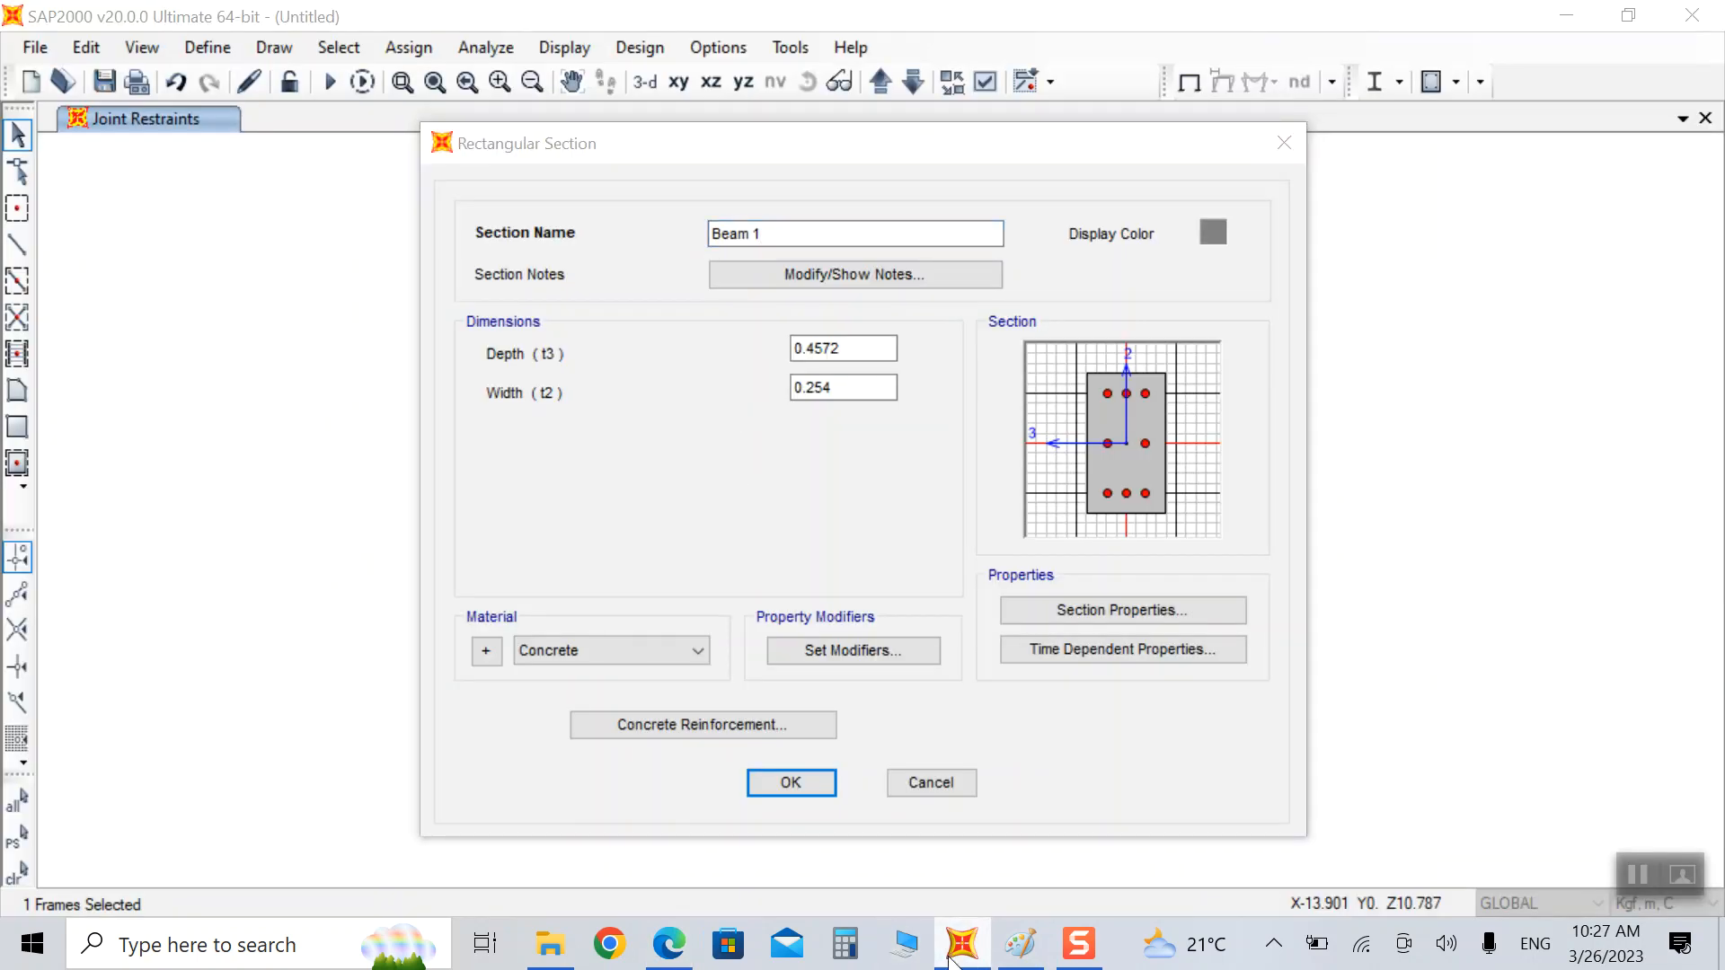
pyautogui.click(672, 957)
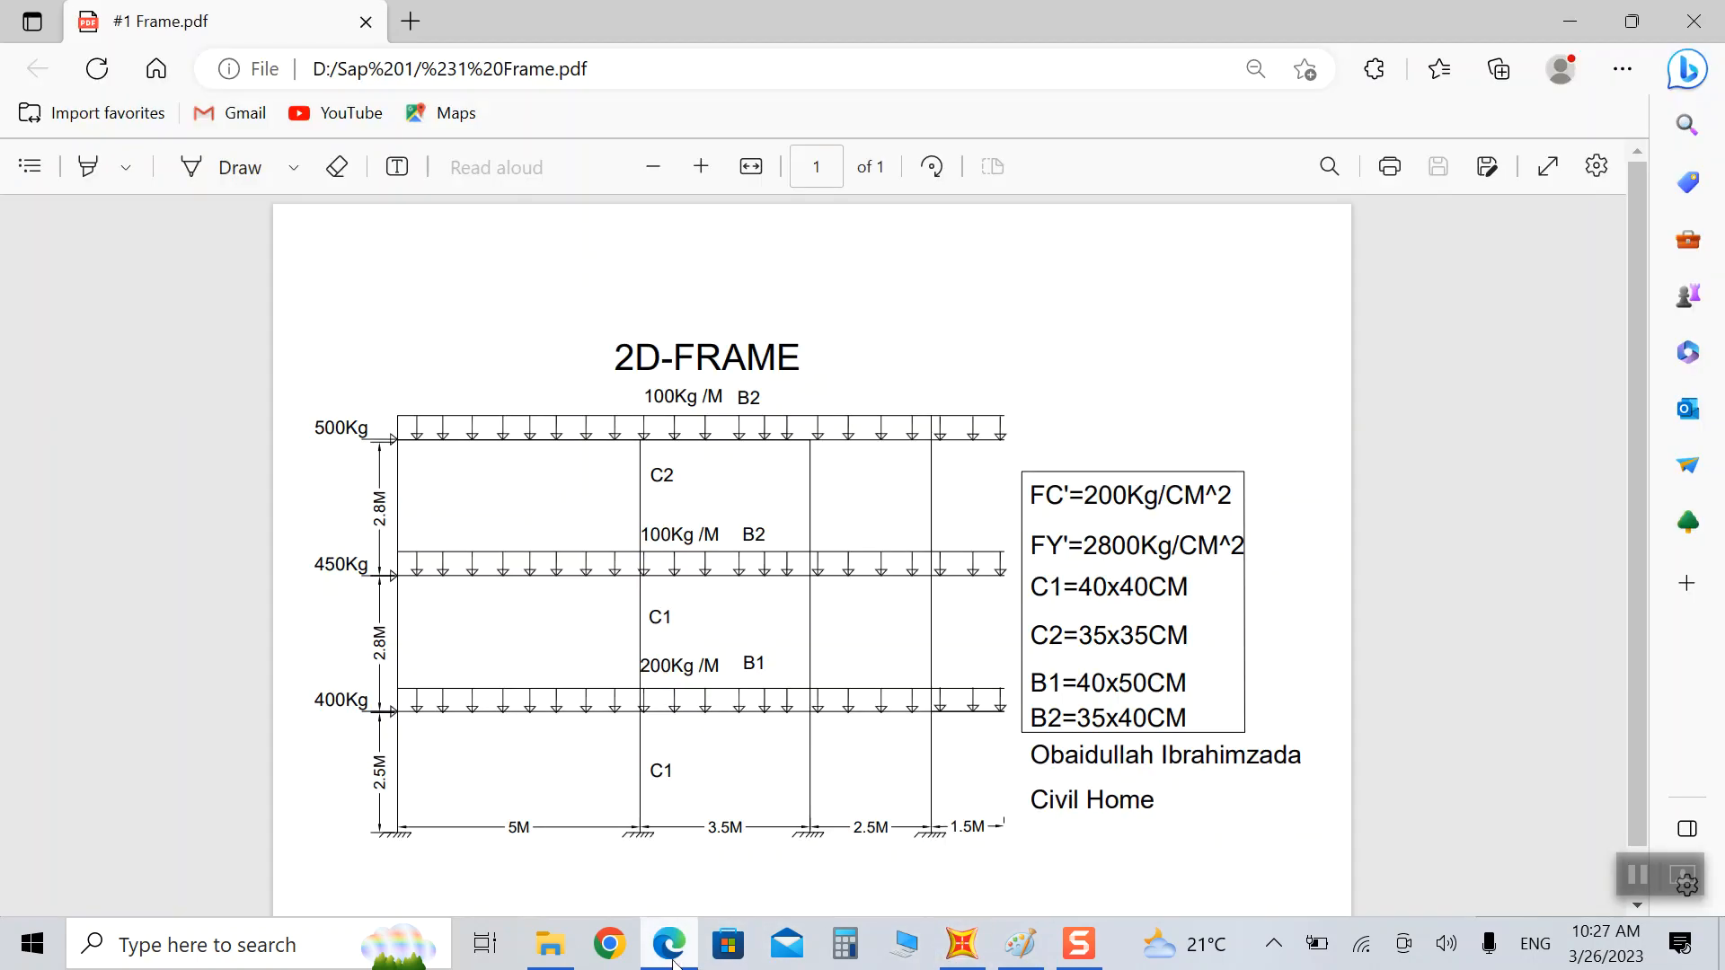
pyautogui.click(674, 957)
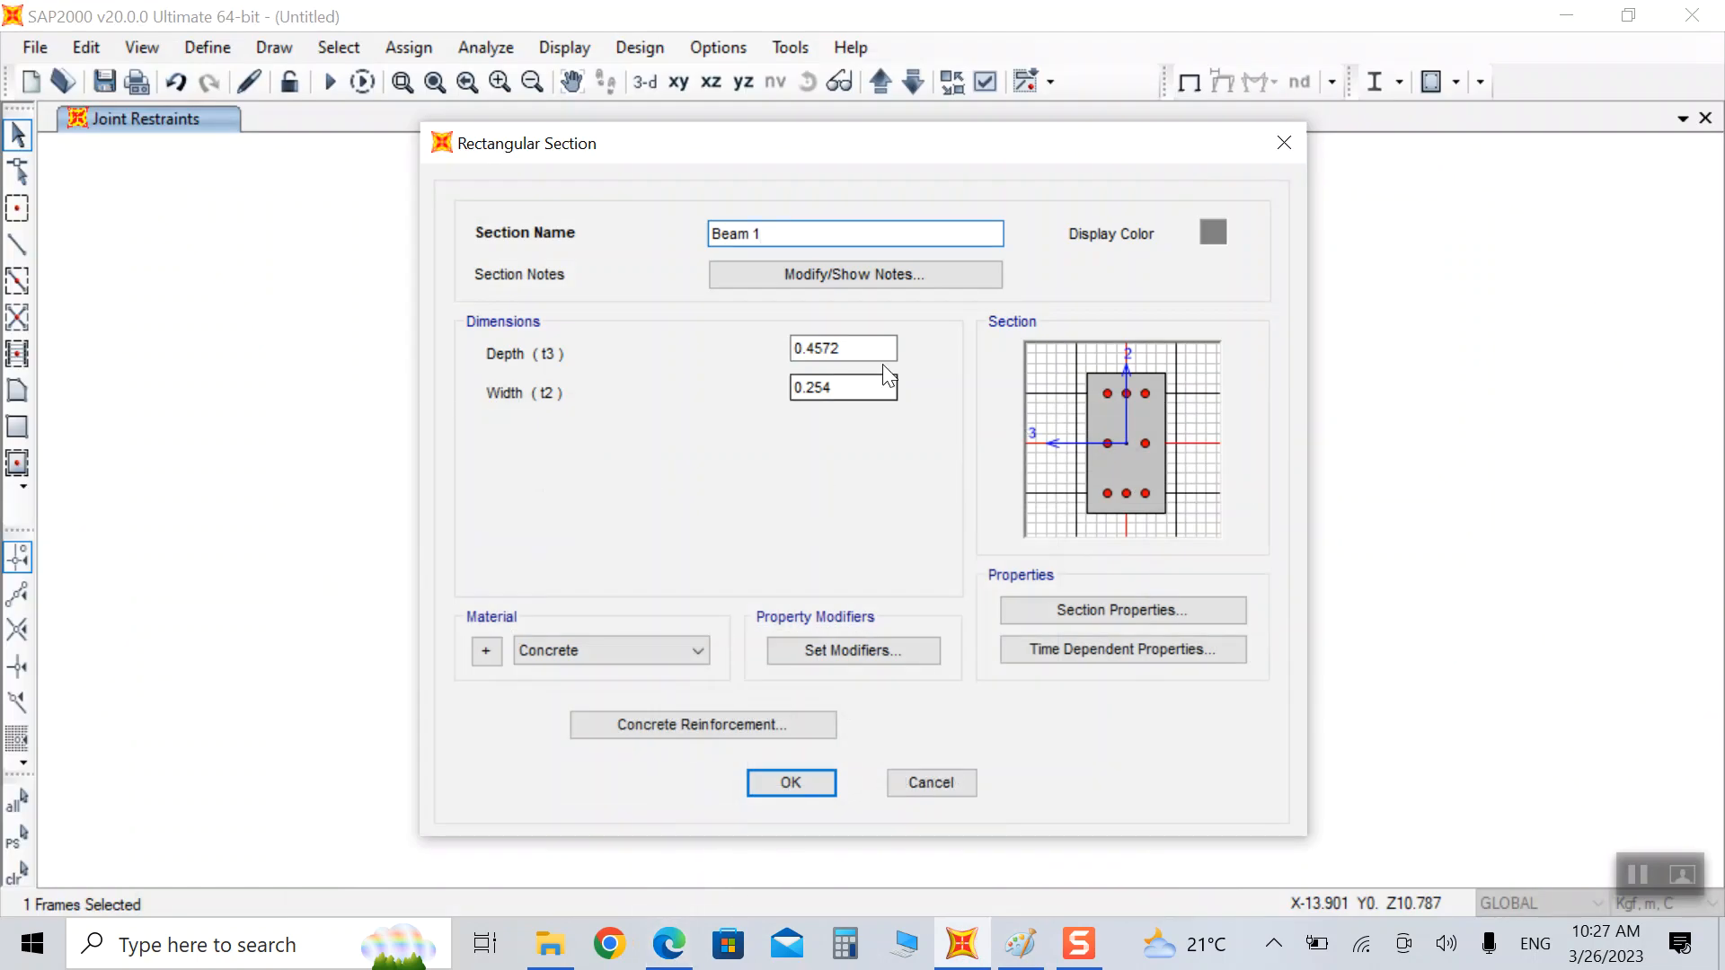
pyautogui.moveTo(862, 348); pyautogui.dragTo(691, 359)
pyautogui.write('0.')
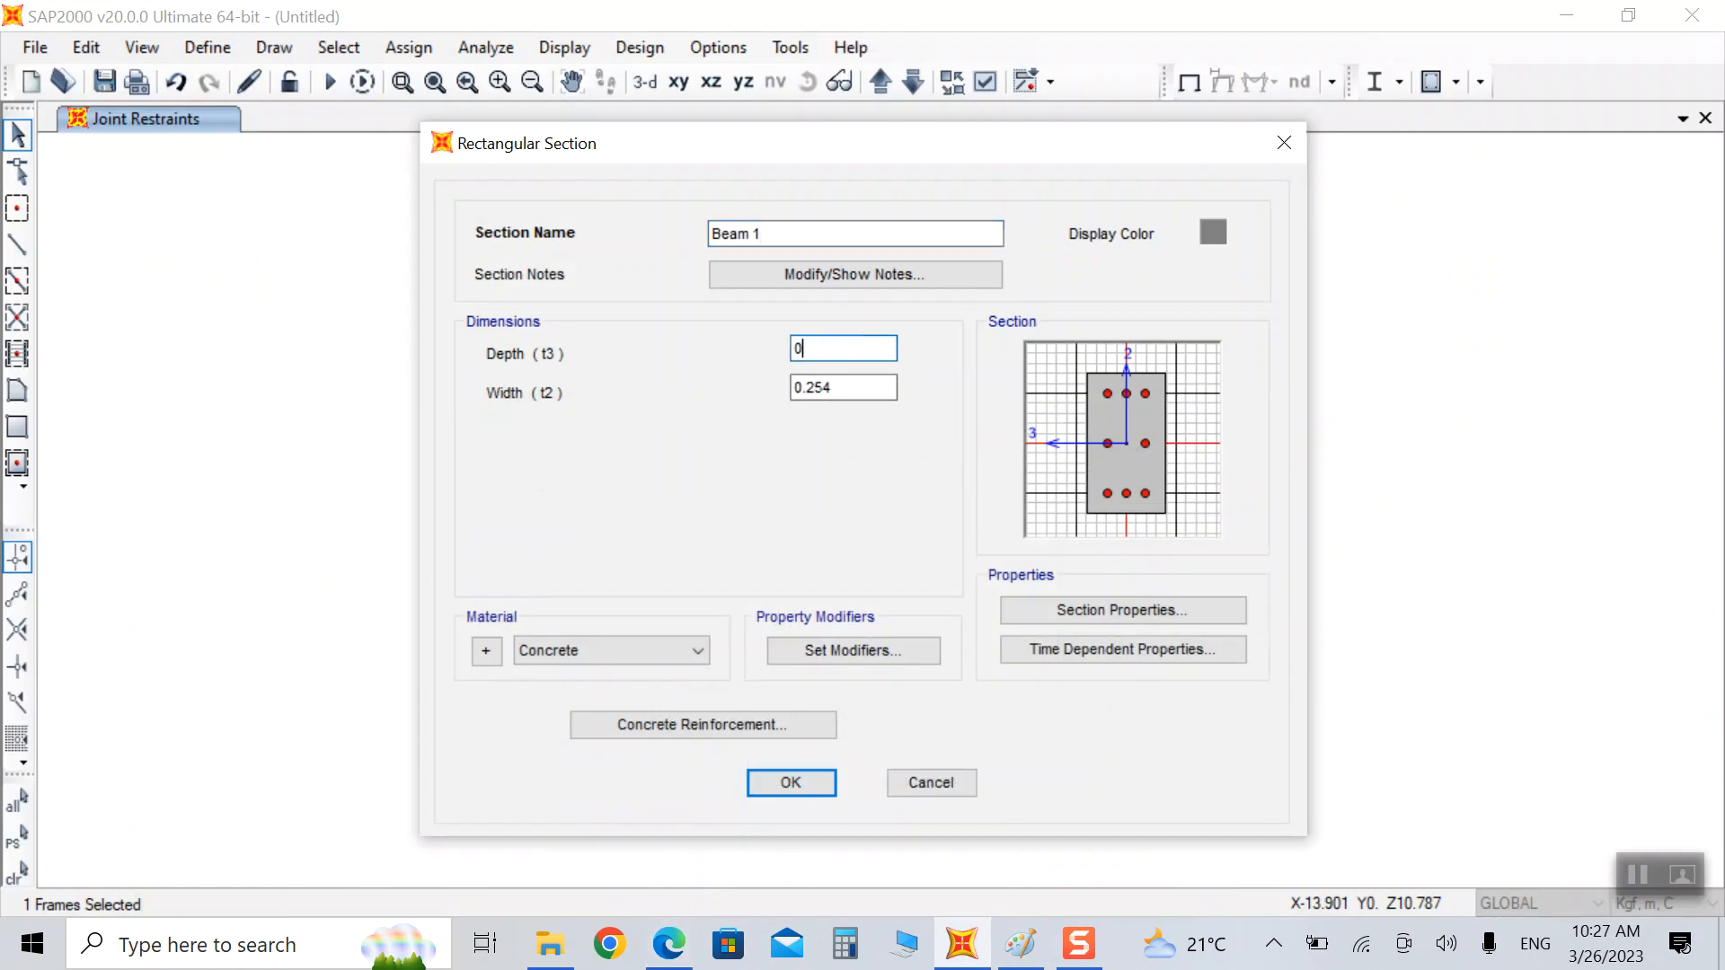
# Step: Check the B1 dimensions in the frame drawing PDF and set the Beam 1 section width to 0.4 m
pyautogui.click(851, 388)
pyautogui.press('BackSpace')
pyautogui.press('BackSpace')
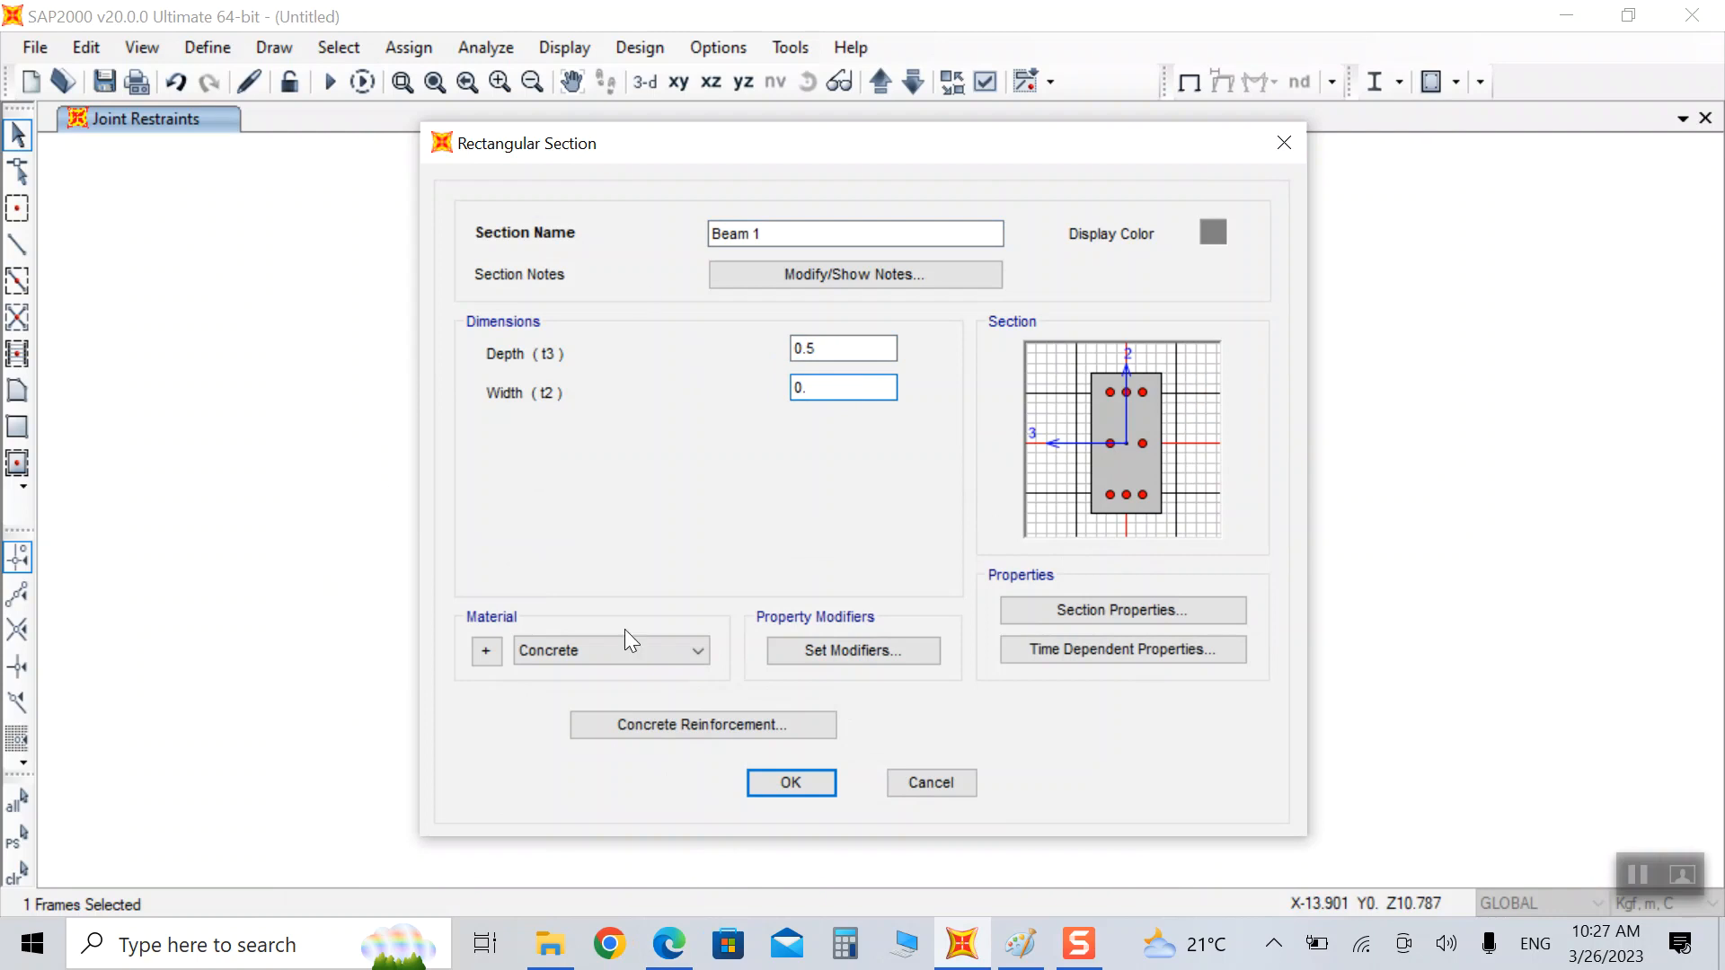
pyautogui.click(665, 951)
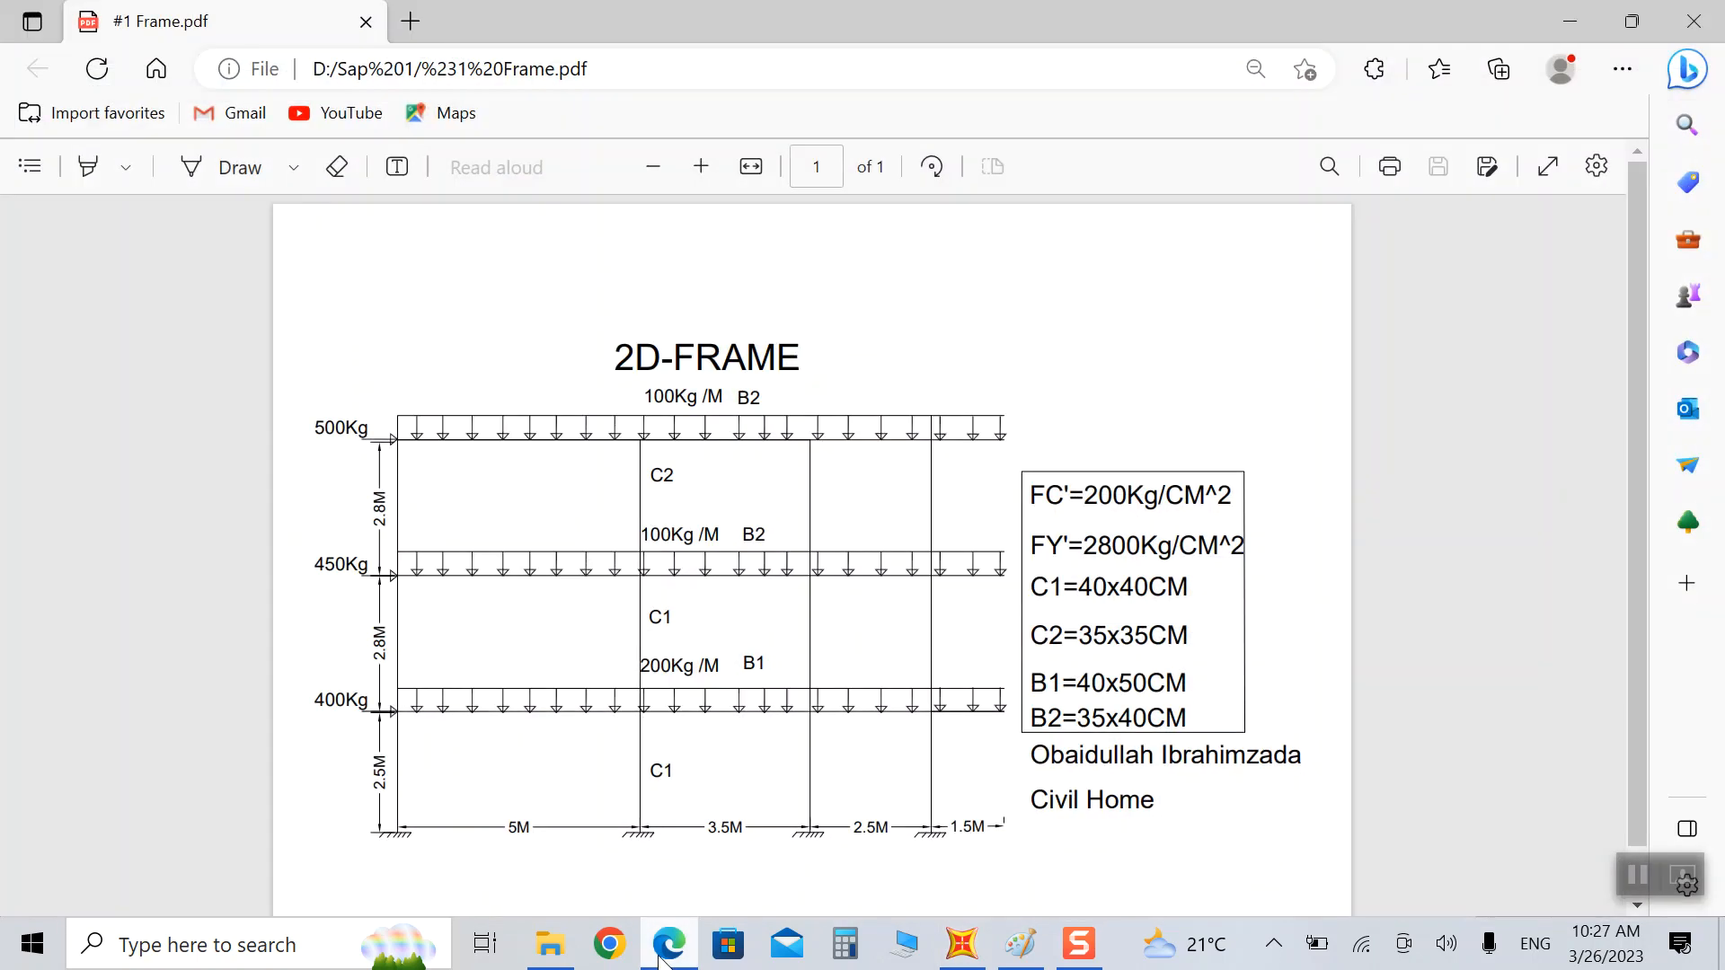
pyautogui.click(664, 945)
pyautogui.write('4')
# Step: Set Beam 1's reinforcement design type to Beam with 0.04 m top and bottom cover, and accept the section
pyautogui.click(694, 722)
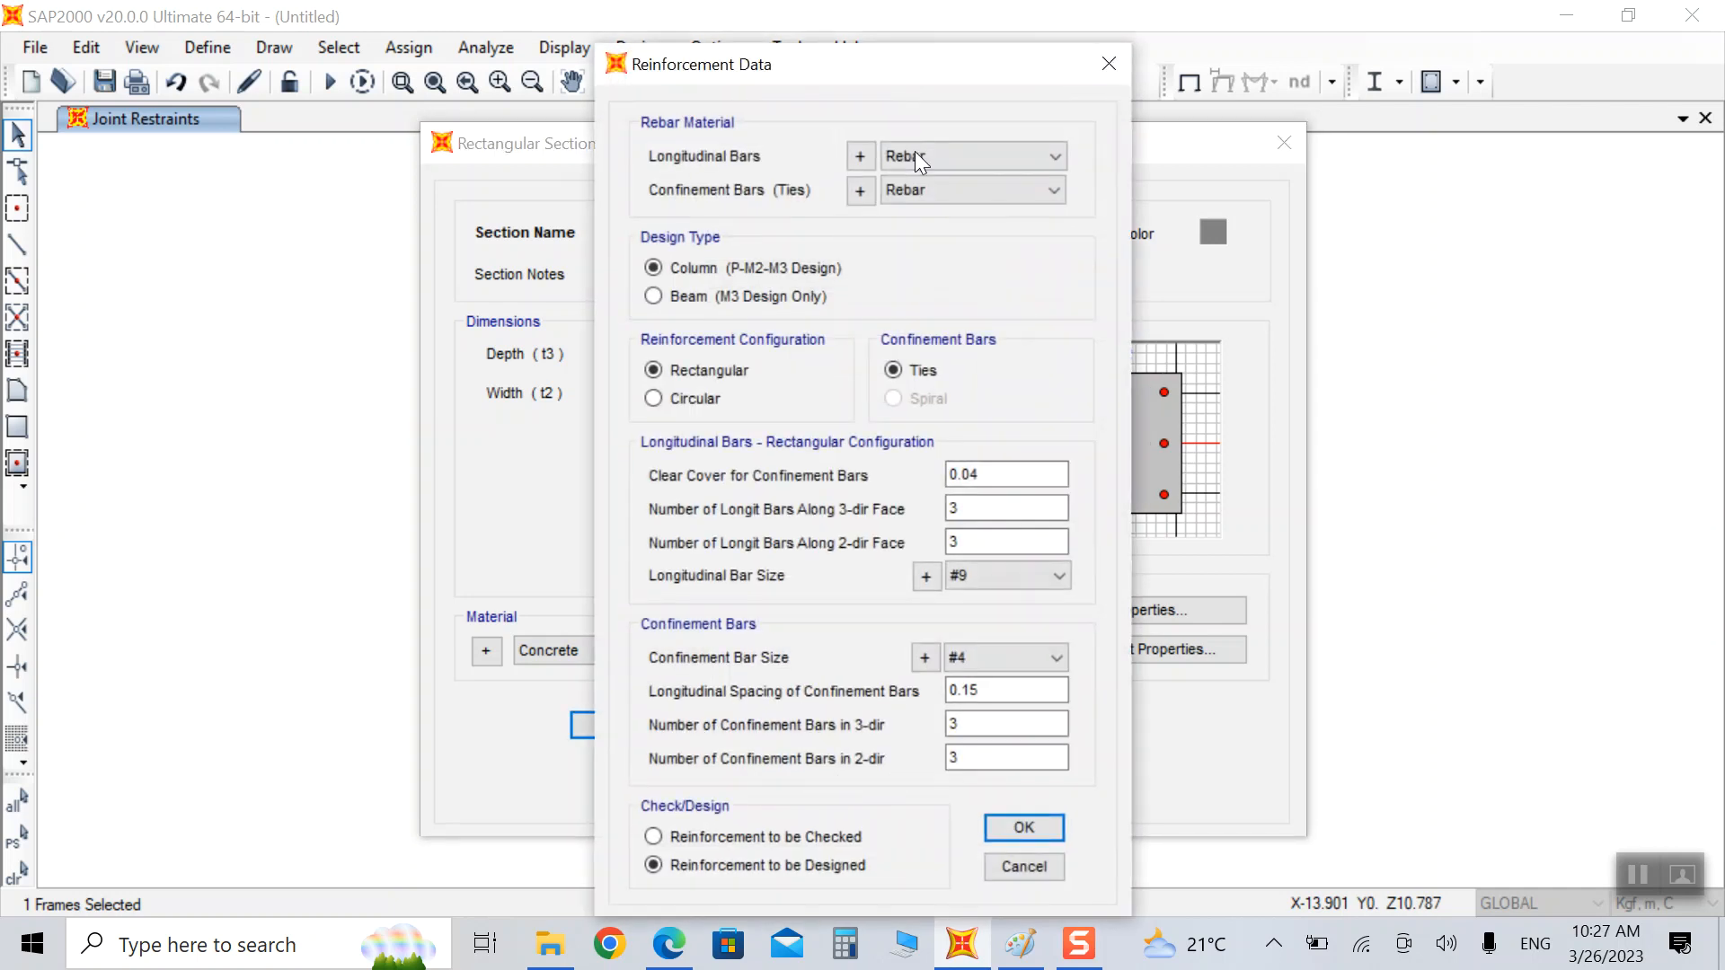
pyautogui.click(750, 298)
pyautogui.doubleClick(1031, 373)
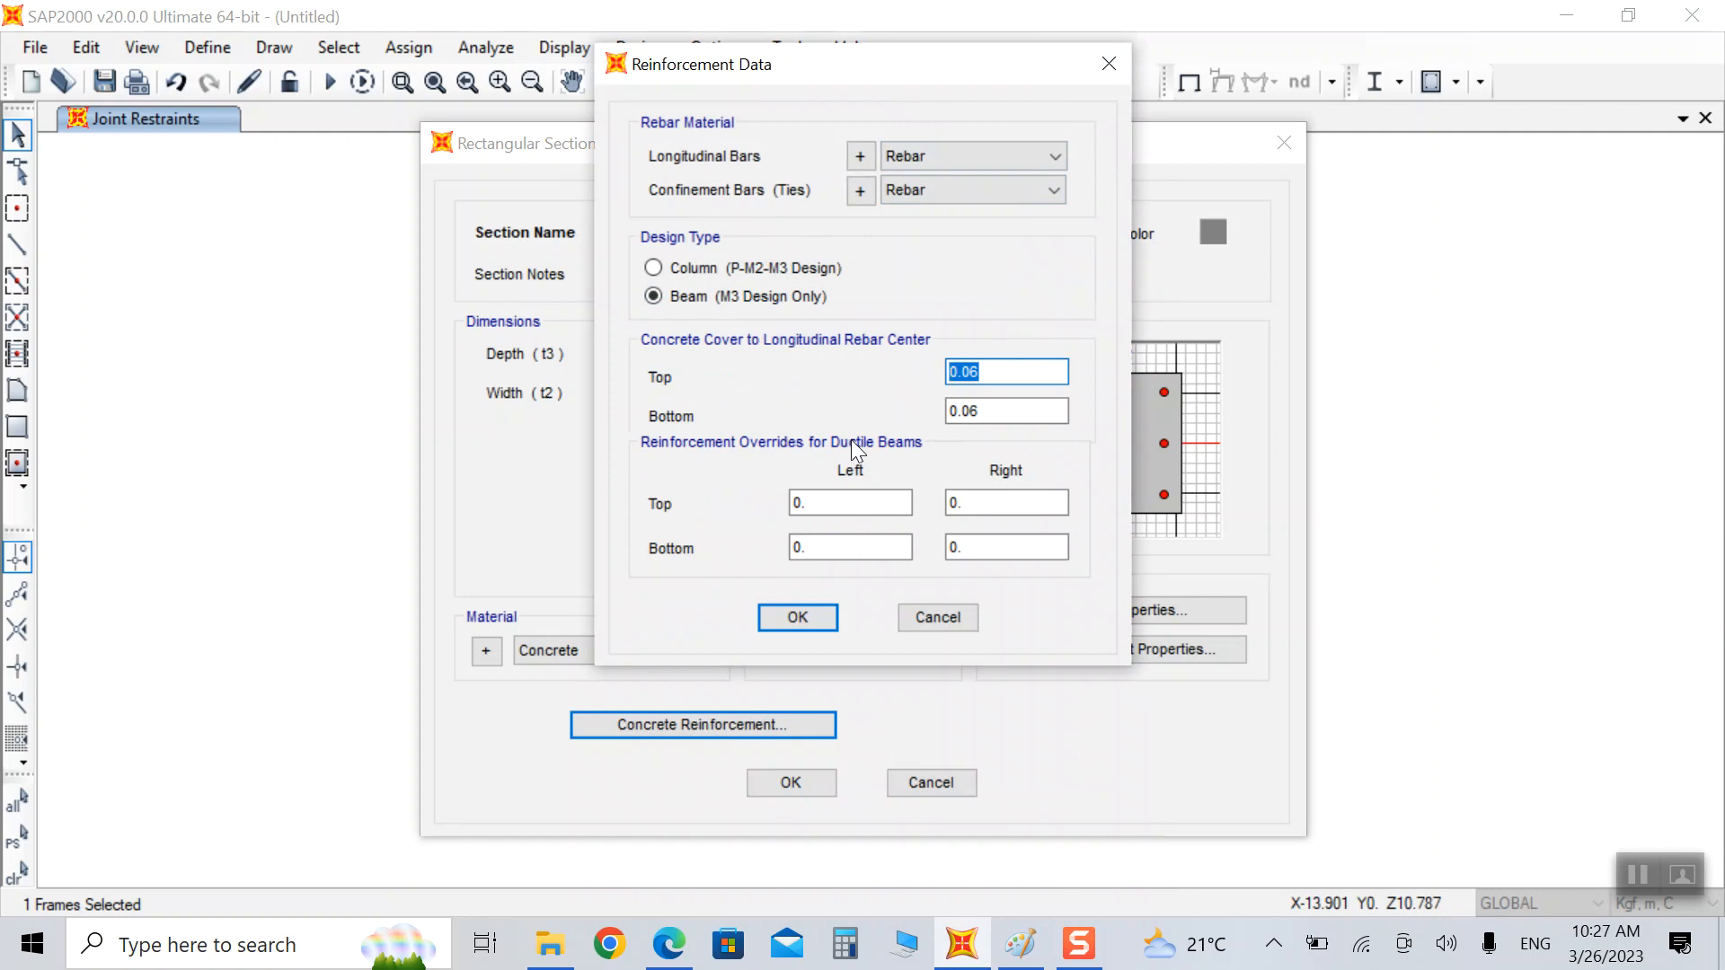
pyautogui.write('0.4')
pyautogui.press('BackSpace')
pyautogui.write('04')
pyautogui.click(1031, 409)
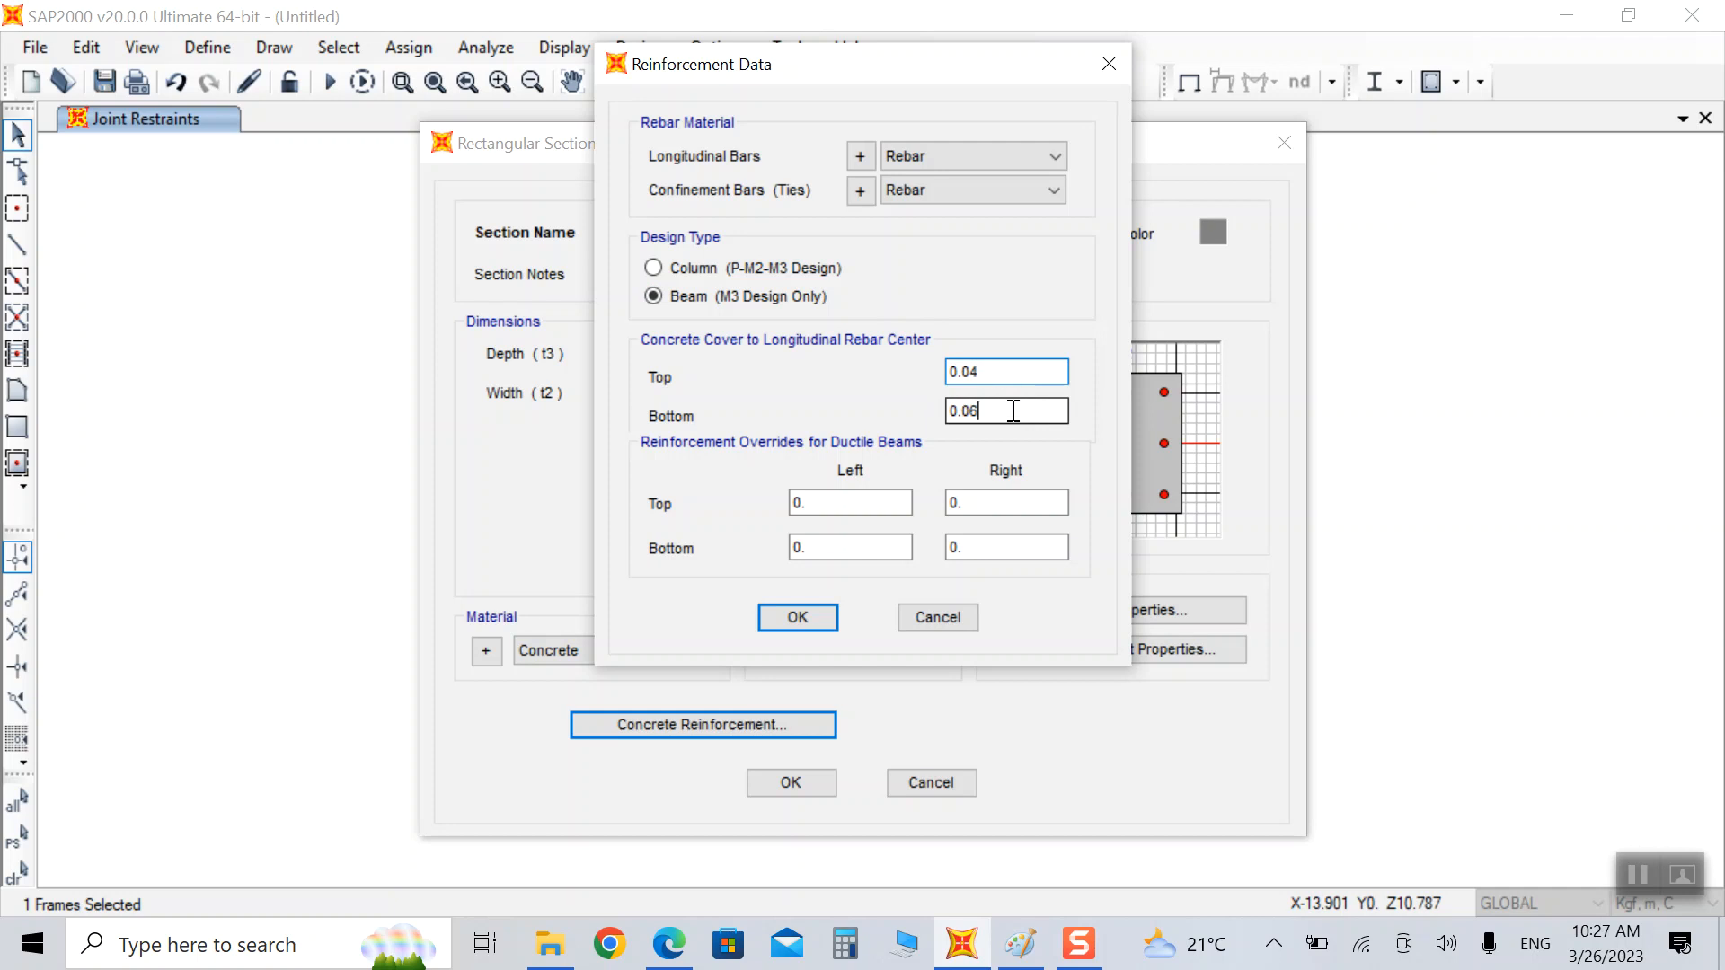
pyautogui.press('BackSpace')
pyautogui.write('4')
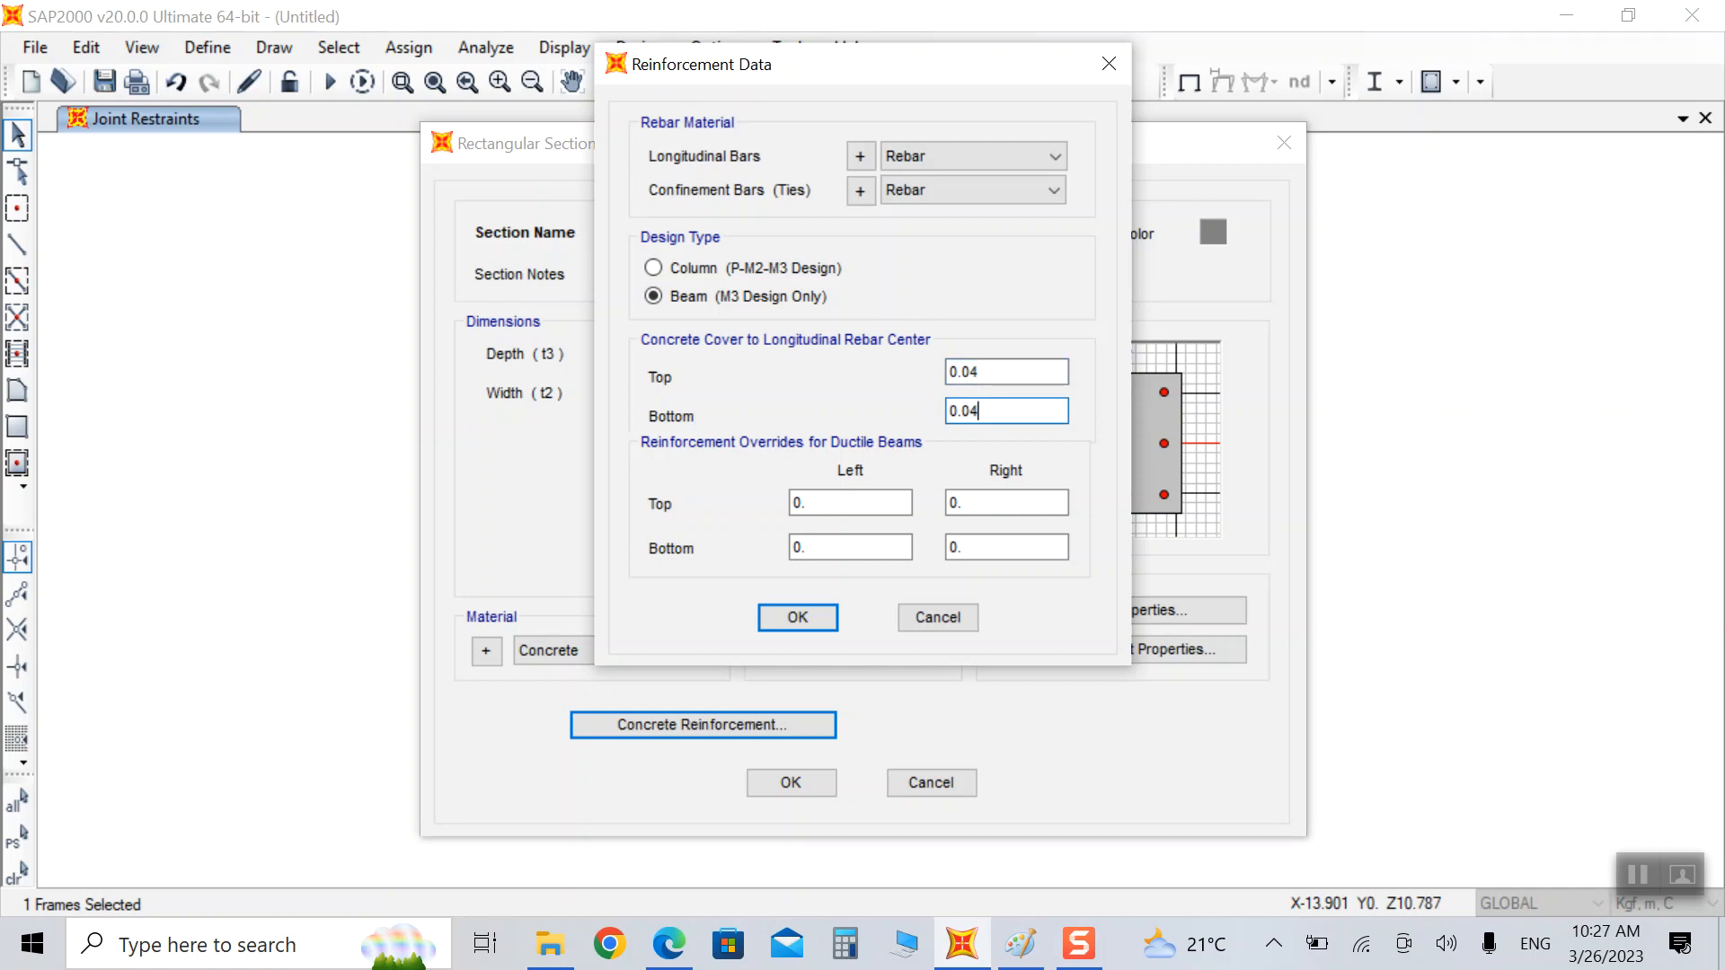
pyautogui.click(798, 620)
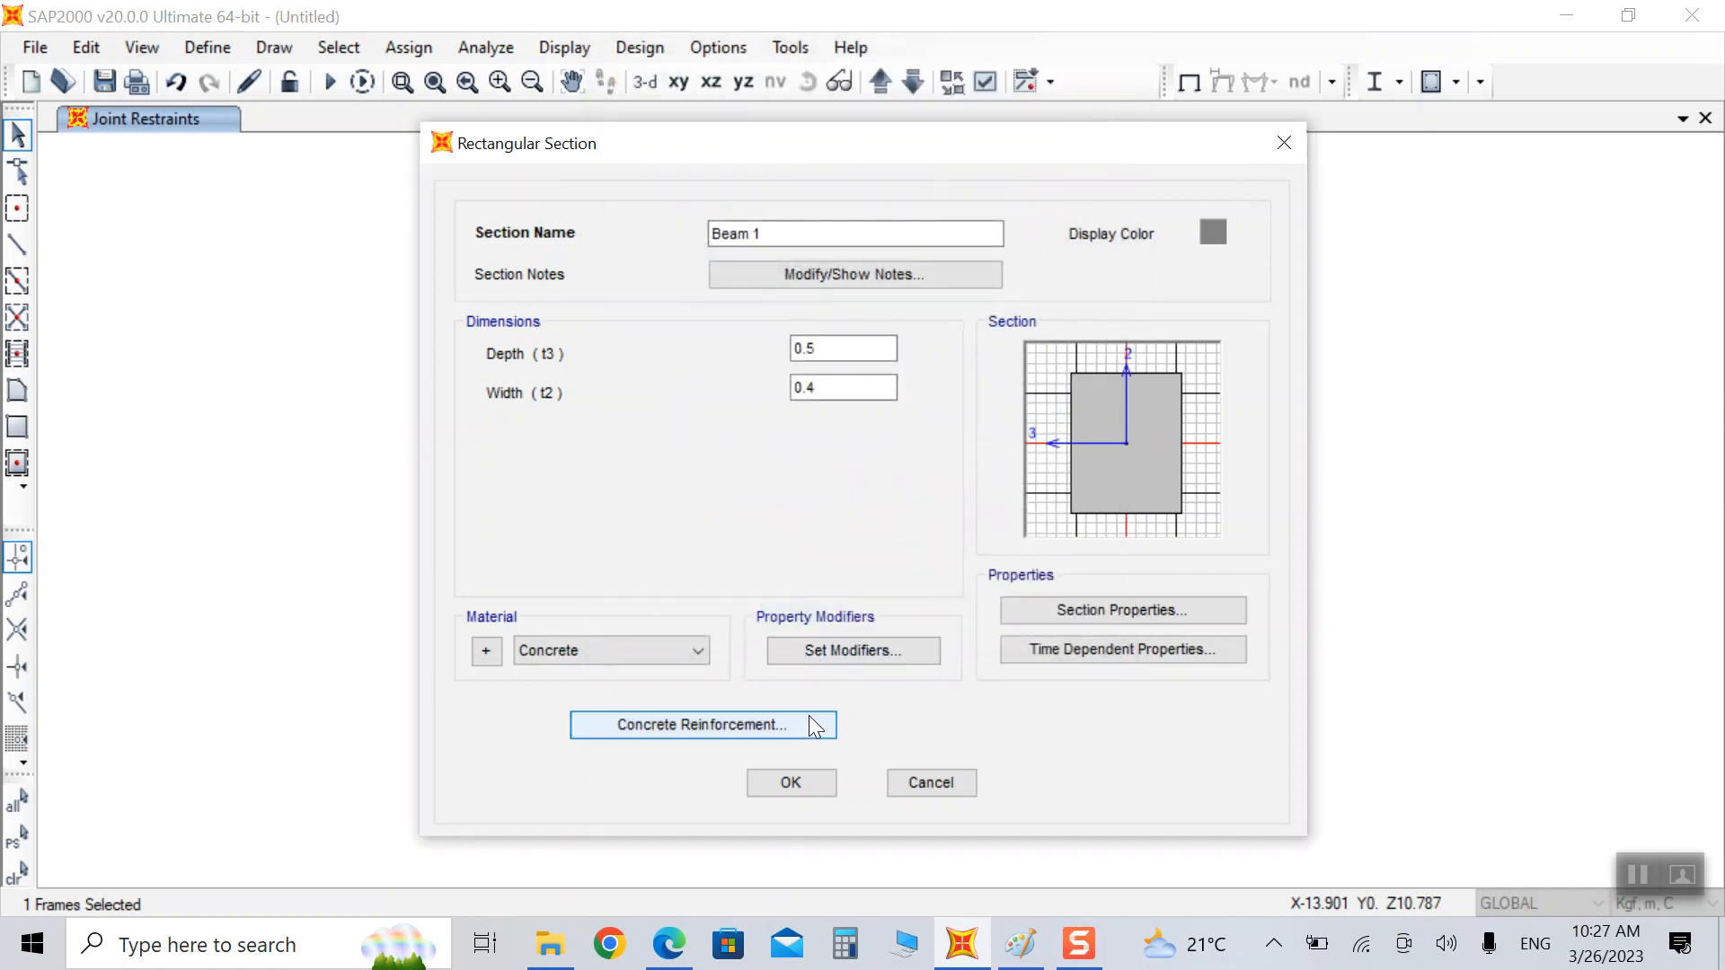
pyautogui.click(798, 784)
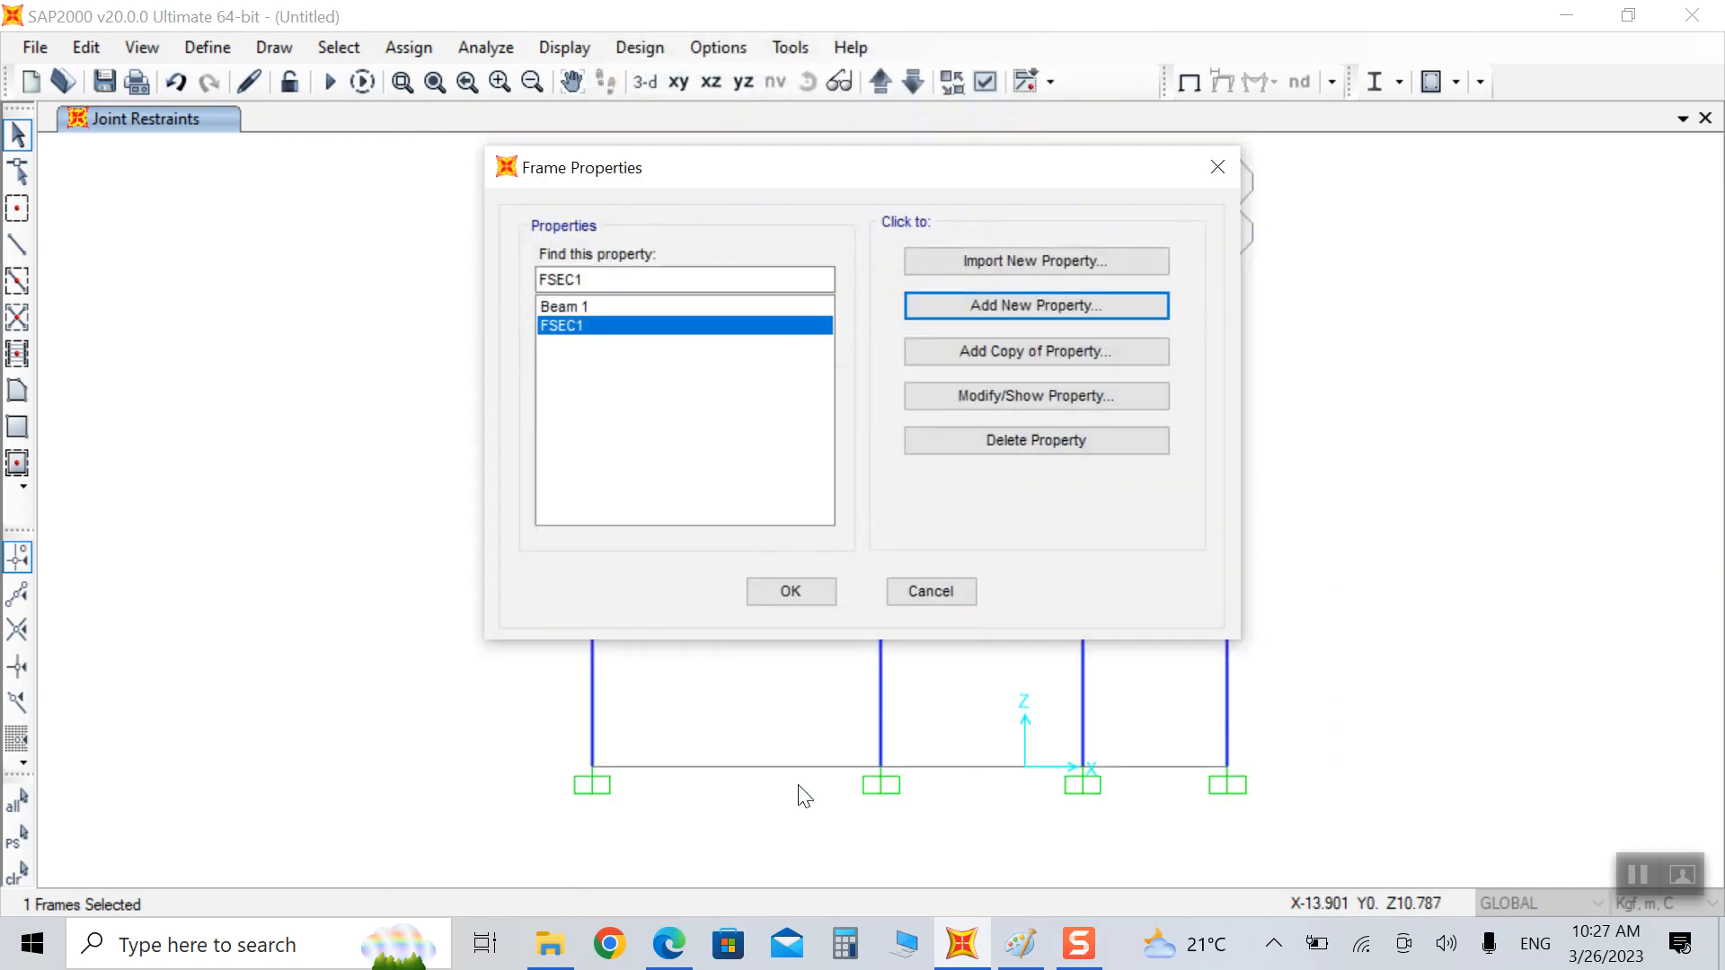
# Step: Add a new rectangular concrete frame section named Beam 2
pyautogui.click(1069, 304)
pyautogui.click(577, 354)
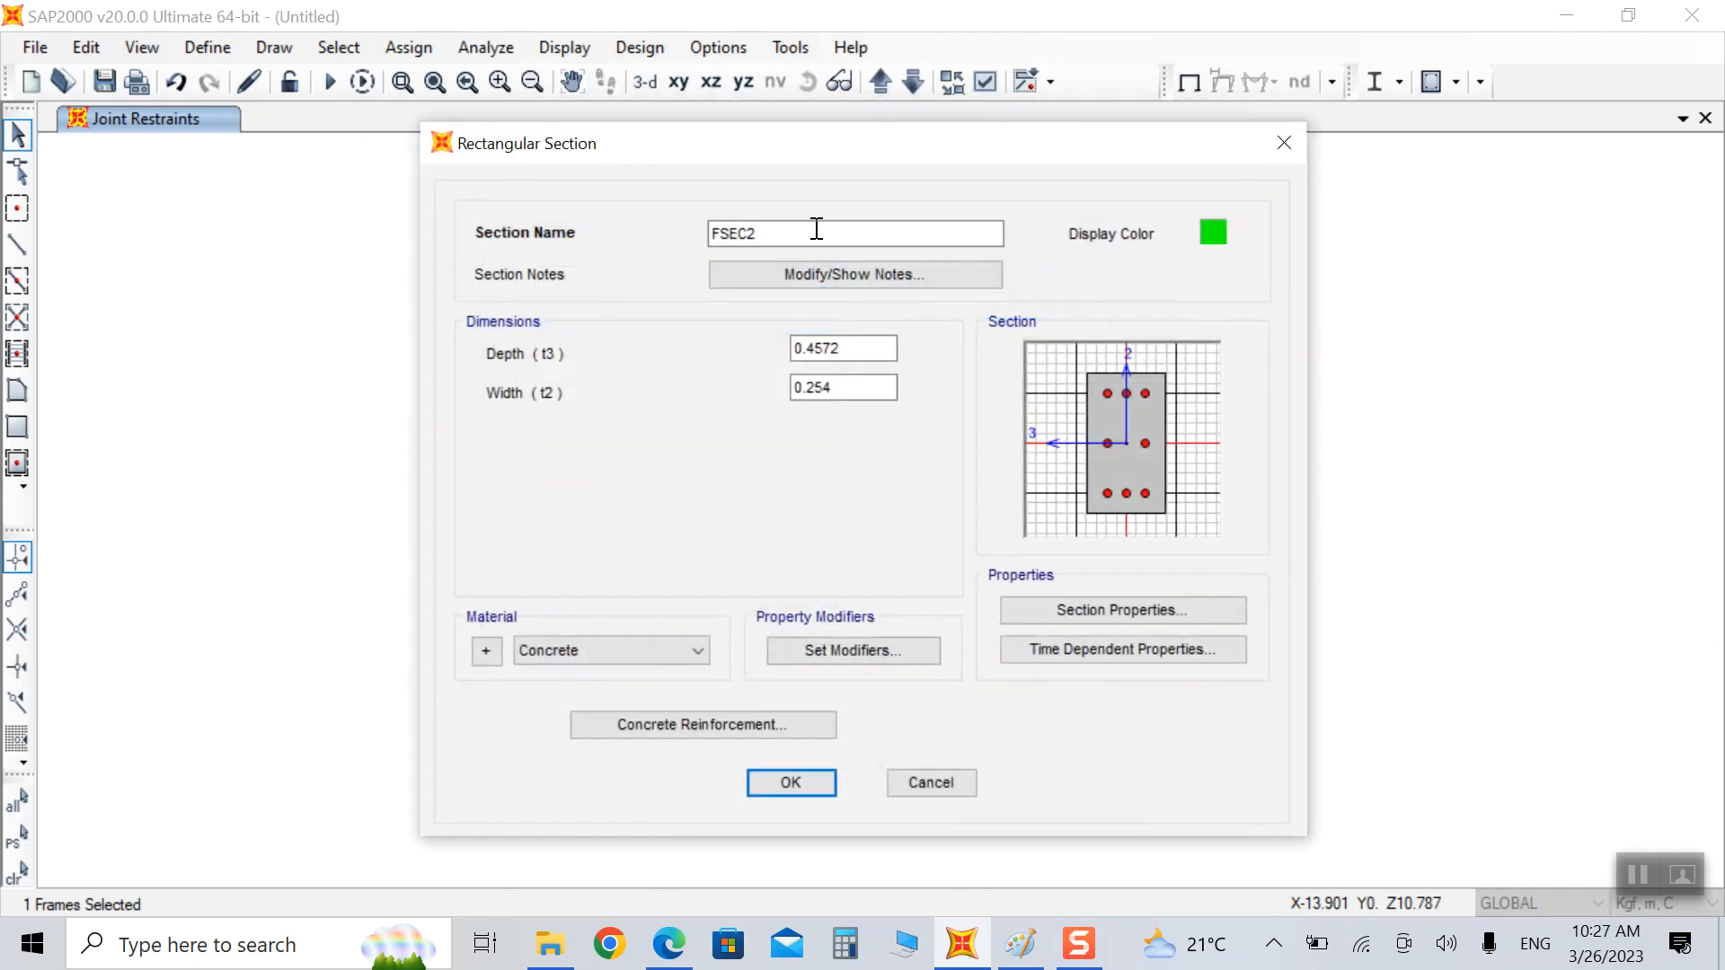
pyautogui.write('Beam 2')
# Step: Using the B2 size in the drawing PDF, set Beam 2's depth to 0.40 m and width to 0.35 m, and accept it with default reinforcement
pyautogui.click(860, 349)
pyautogui.click(665, 947)
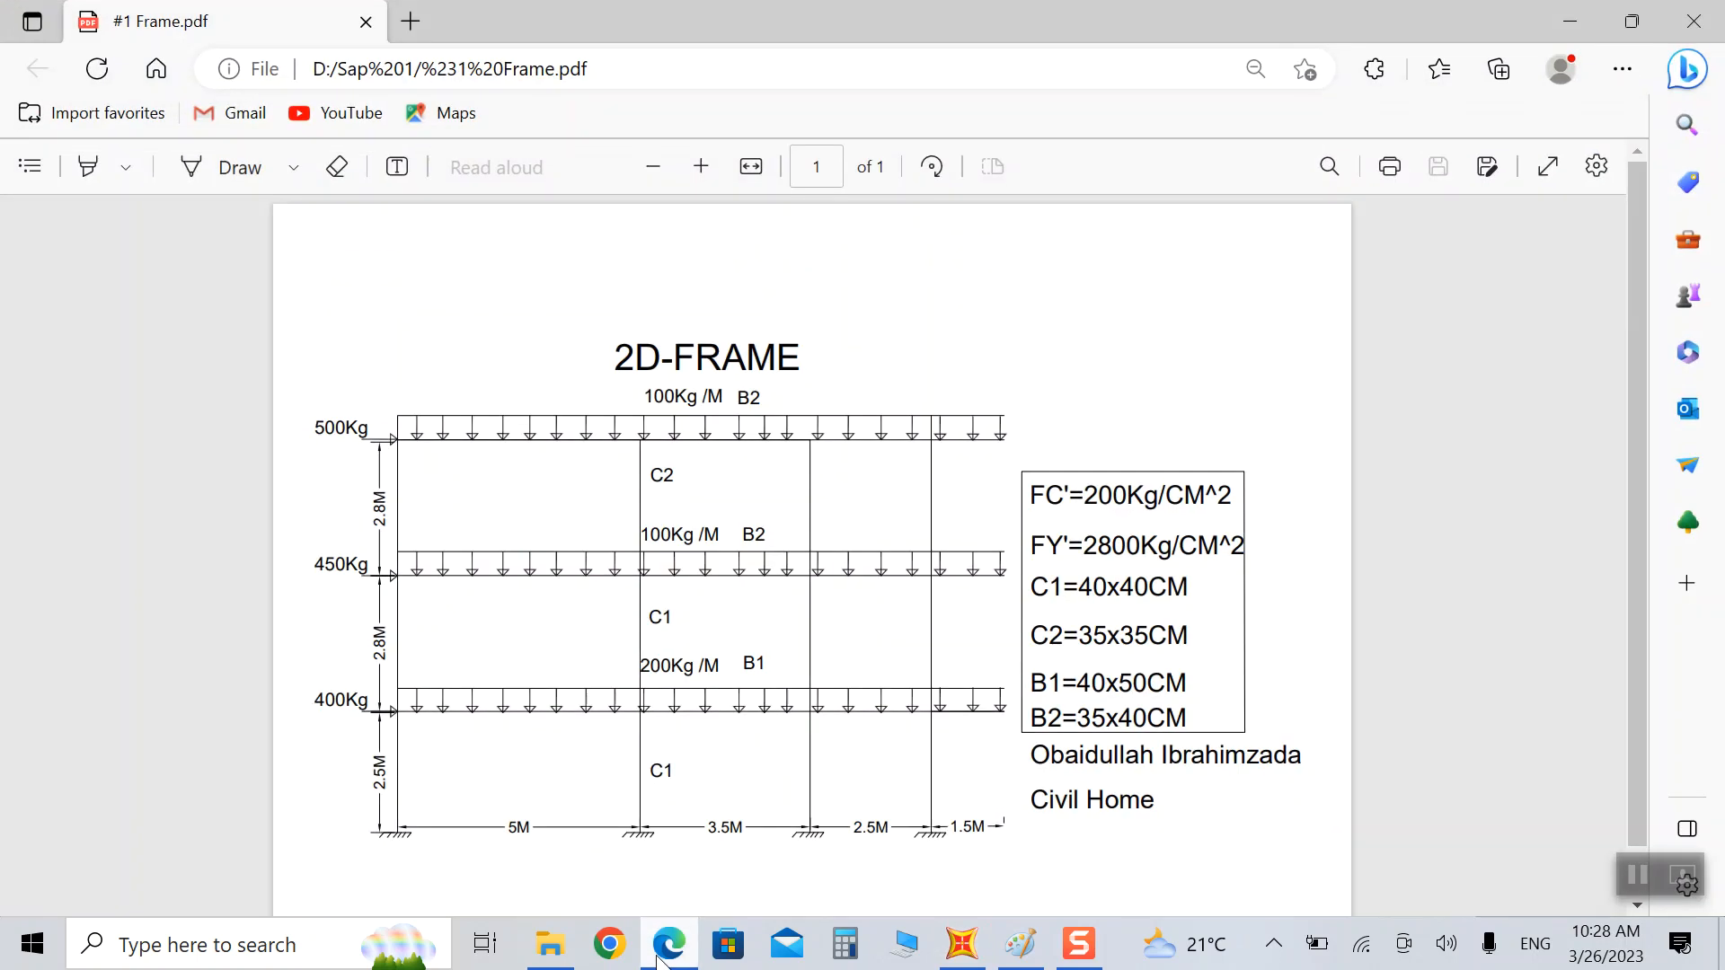
pyautogui.click(961, 943)
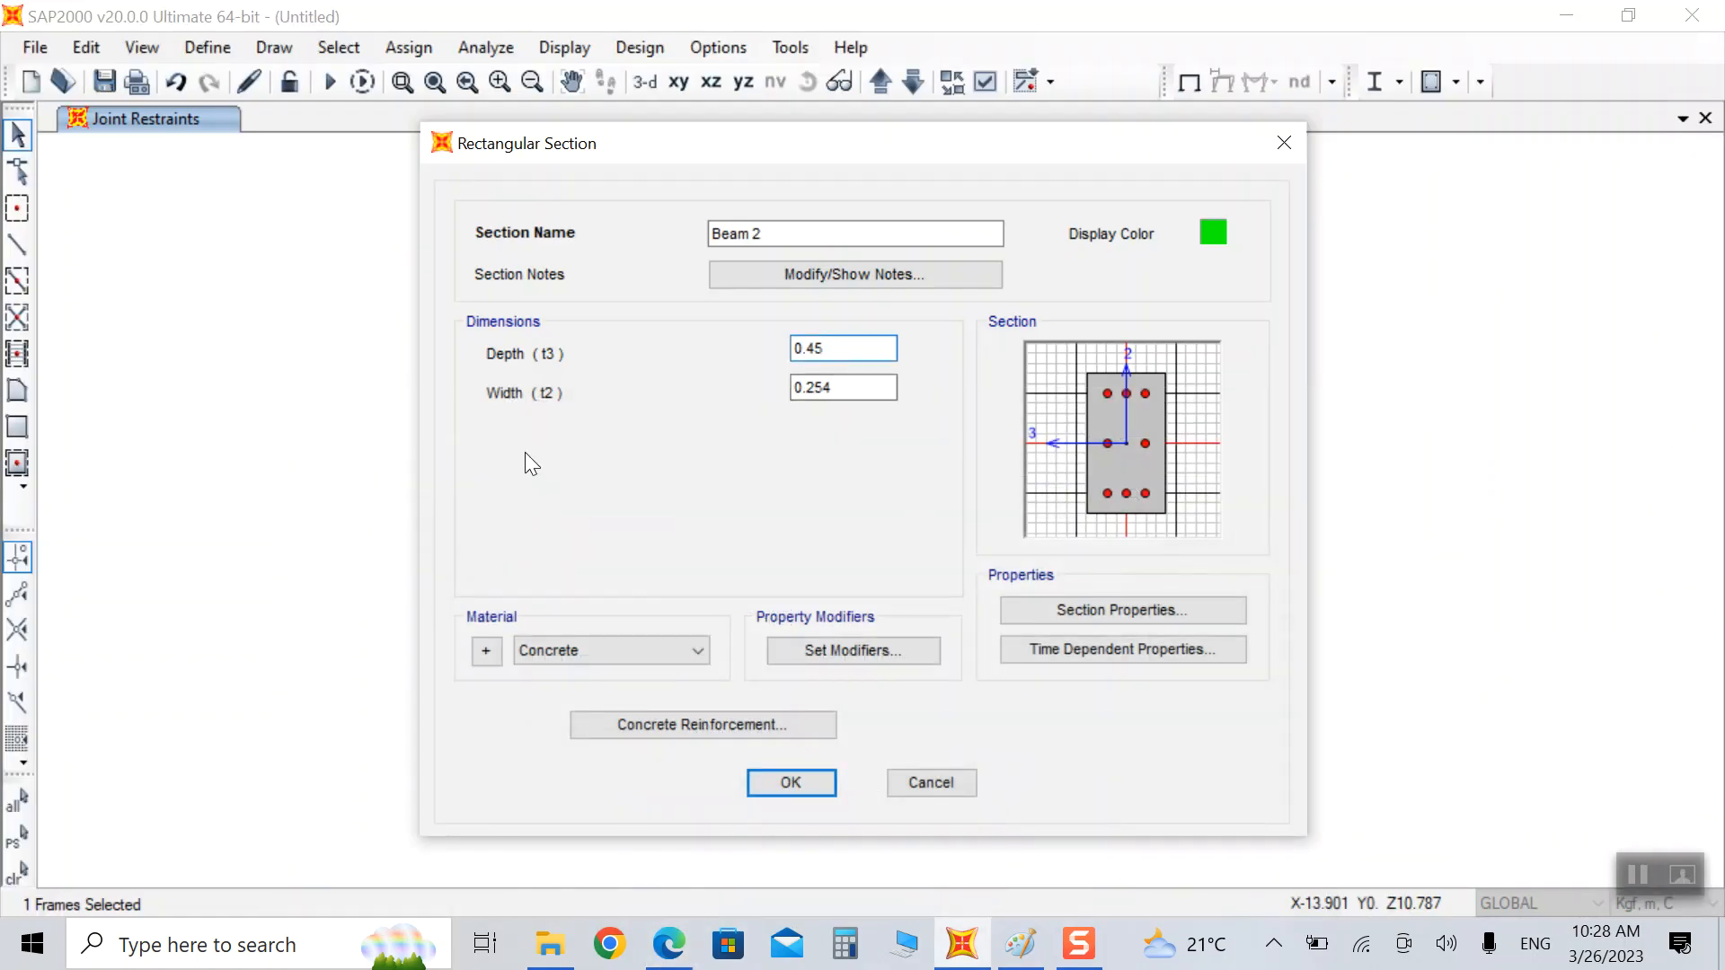
pyautogui.click(843, 389)
pyautogui.press('BackSpace')
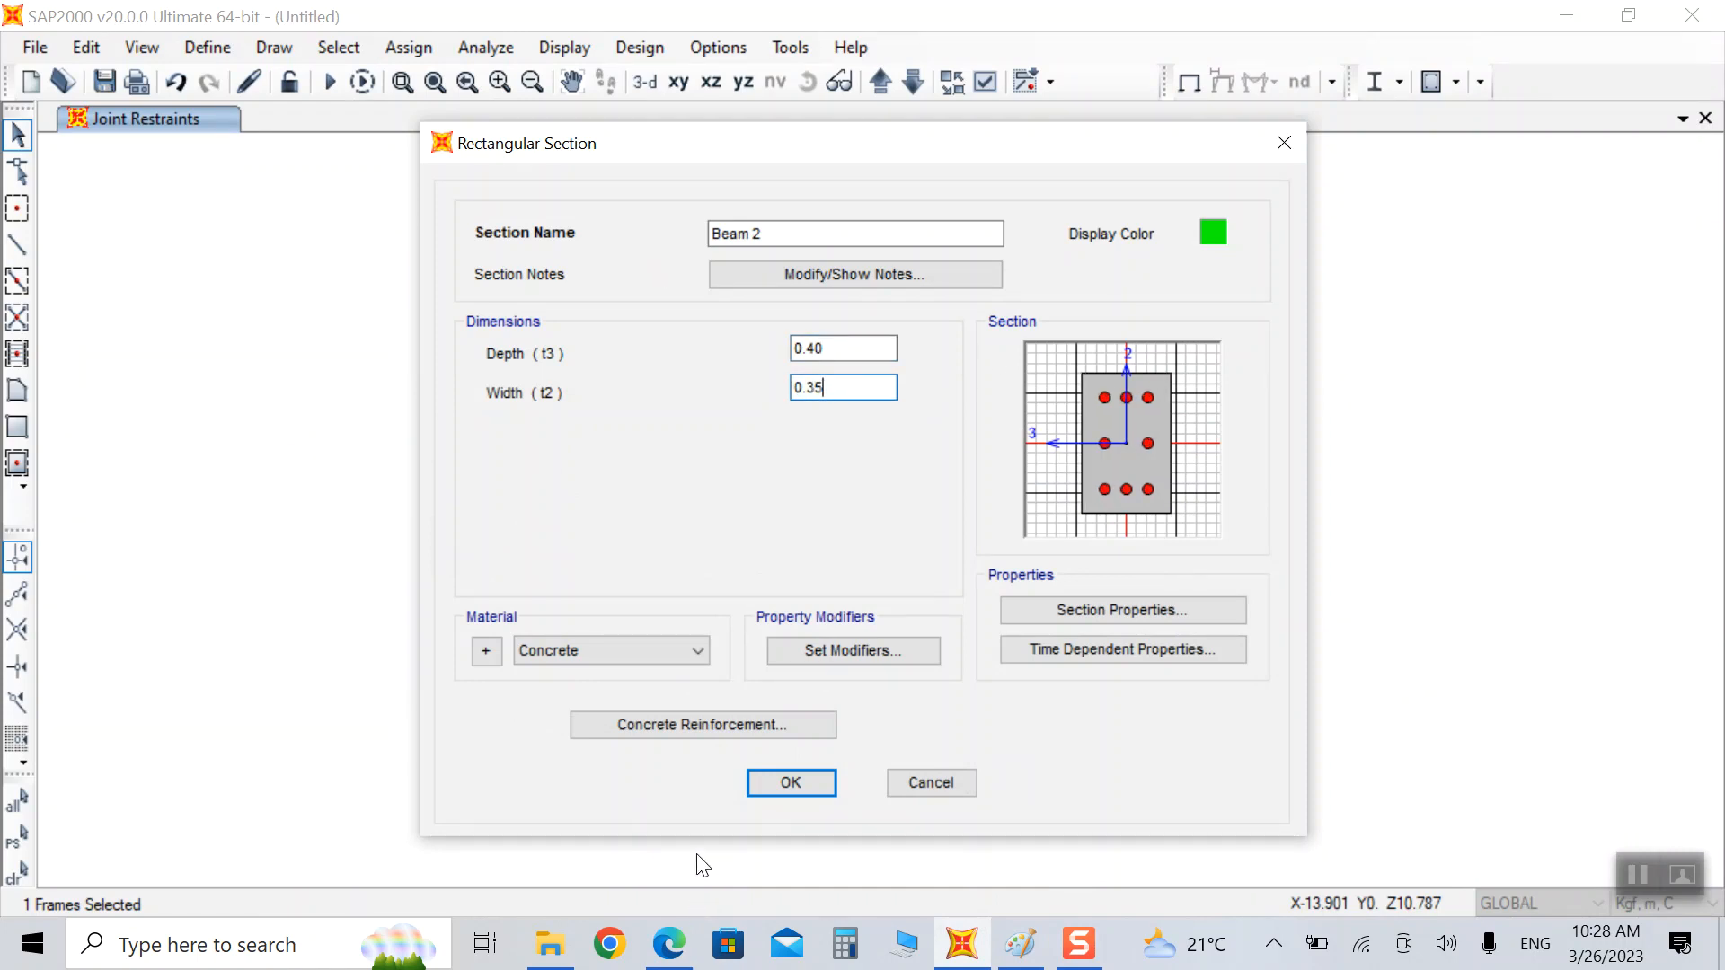
pyautogui.click(724, 729)
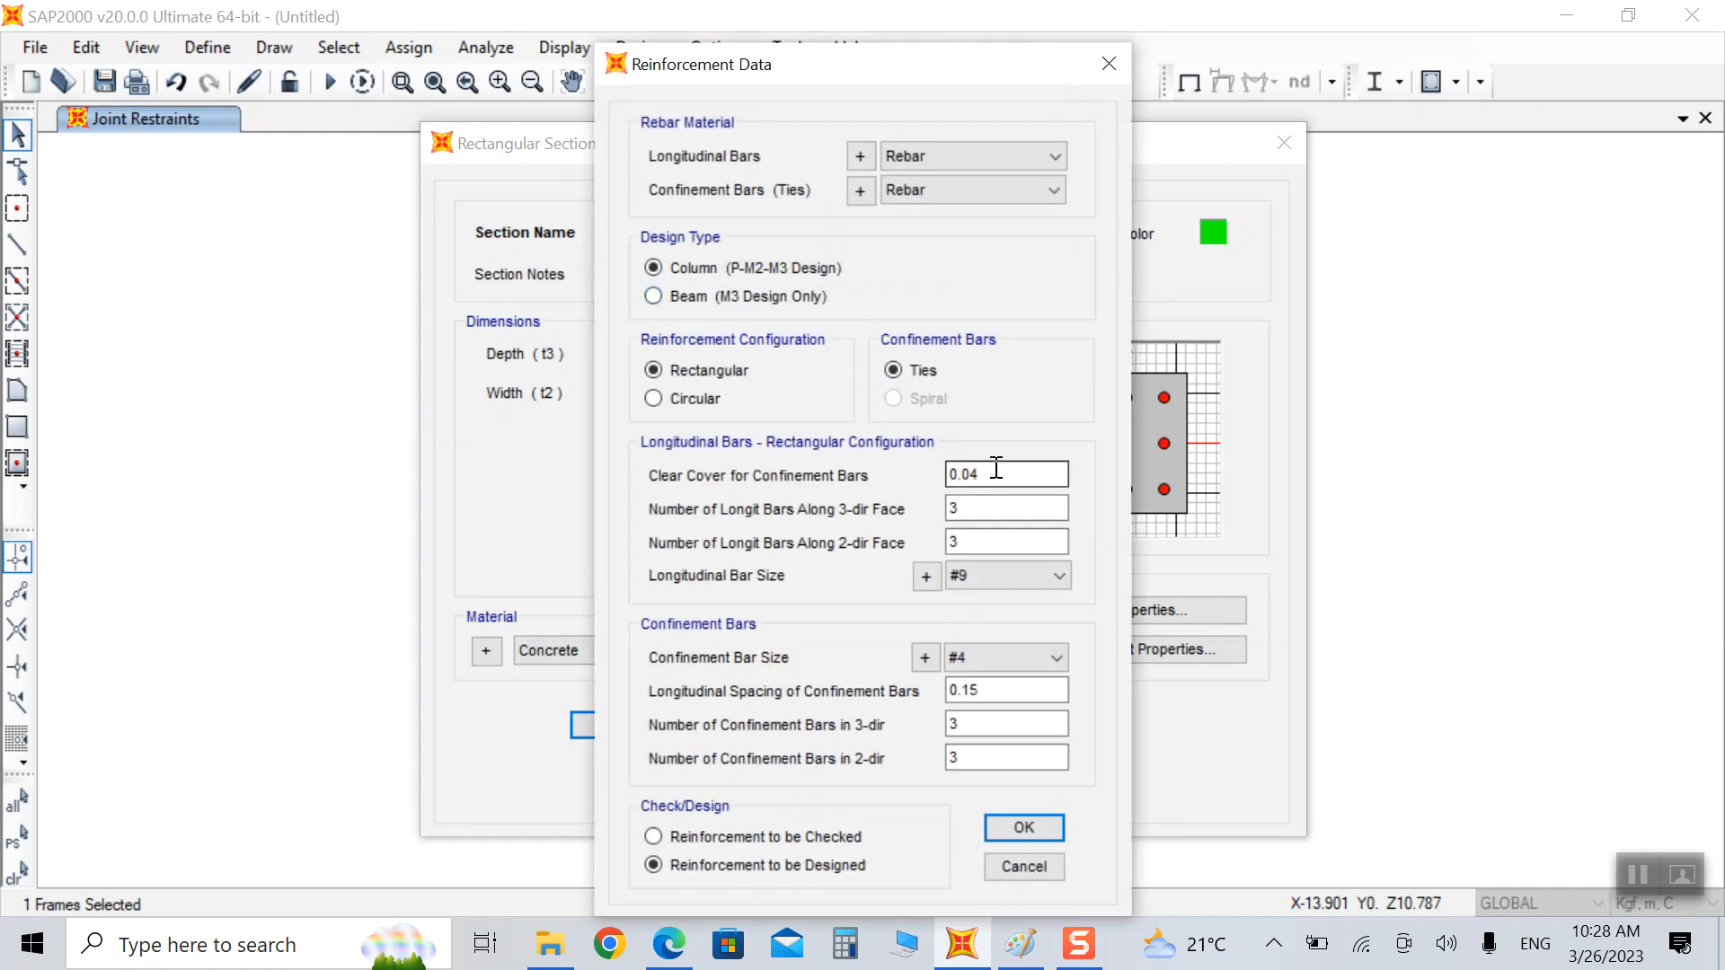
pyautogui.click(1001, 821)
pyautogui.click(770, 781)
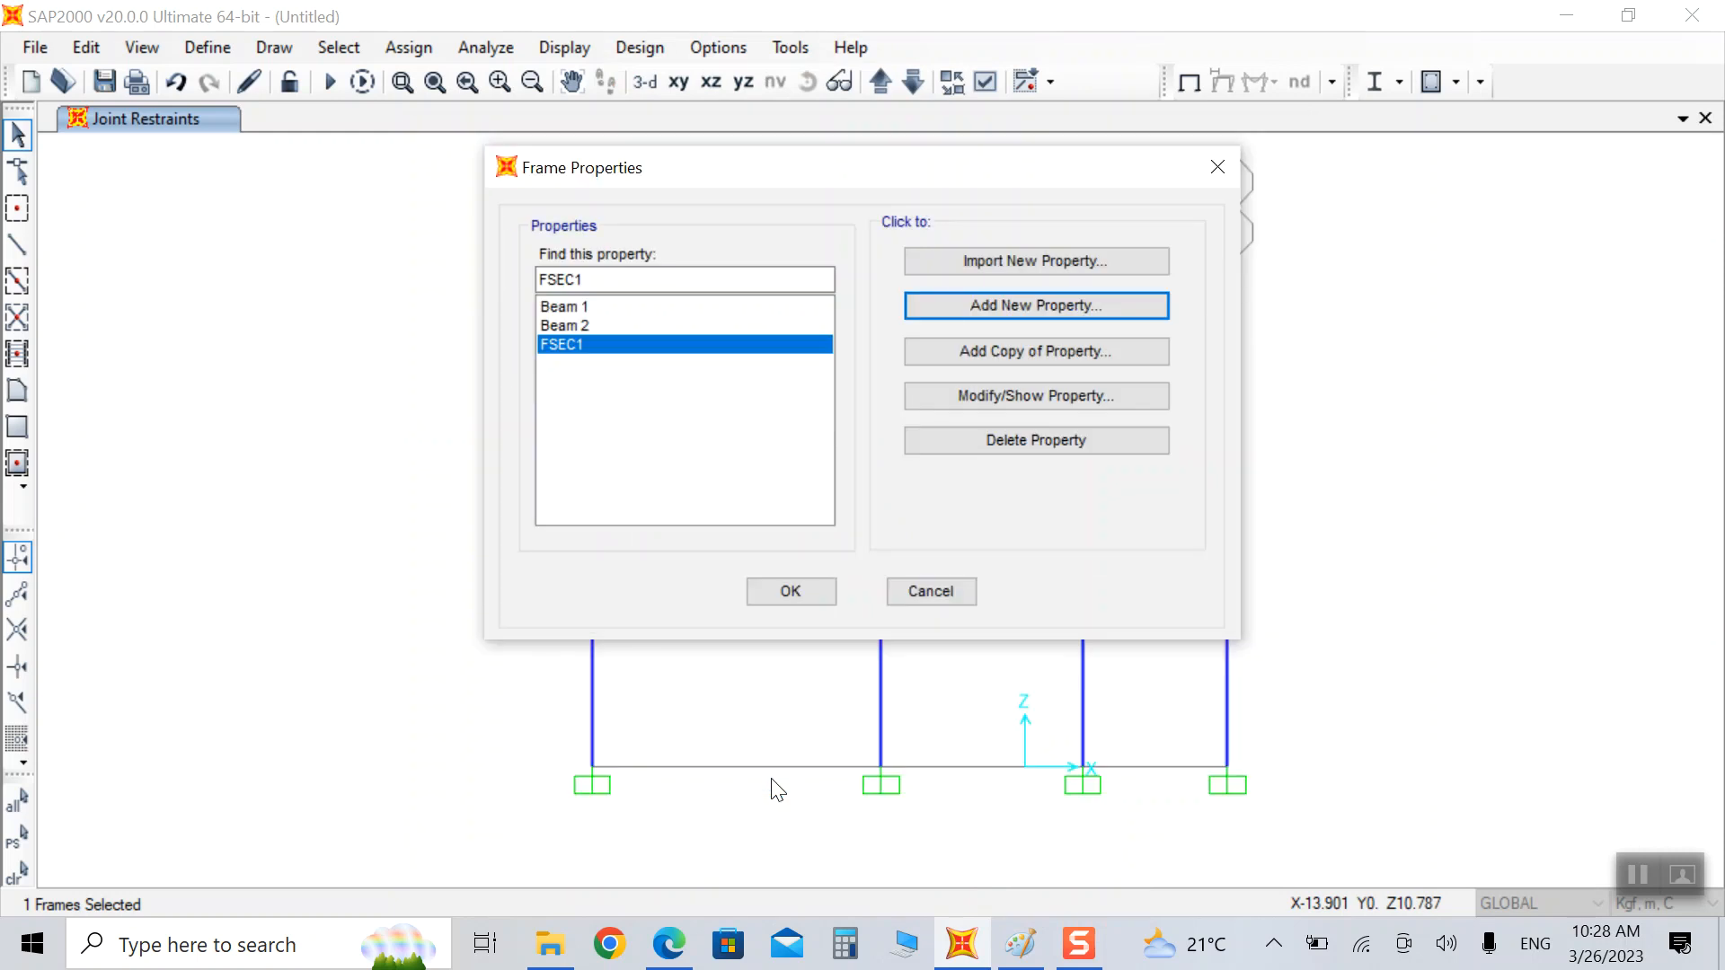
# Step: Reopen the Beam 2 section for modification and switch its reinforcement design type to Beam (M3 Design Only)
pyautogui.click(575, 325)
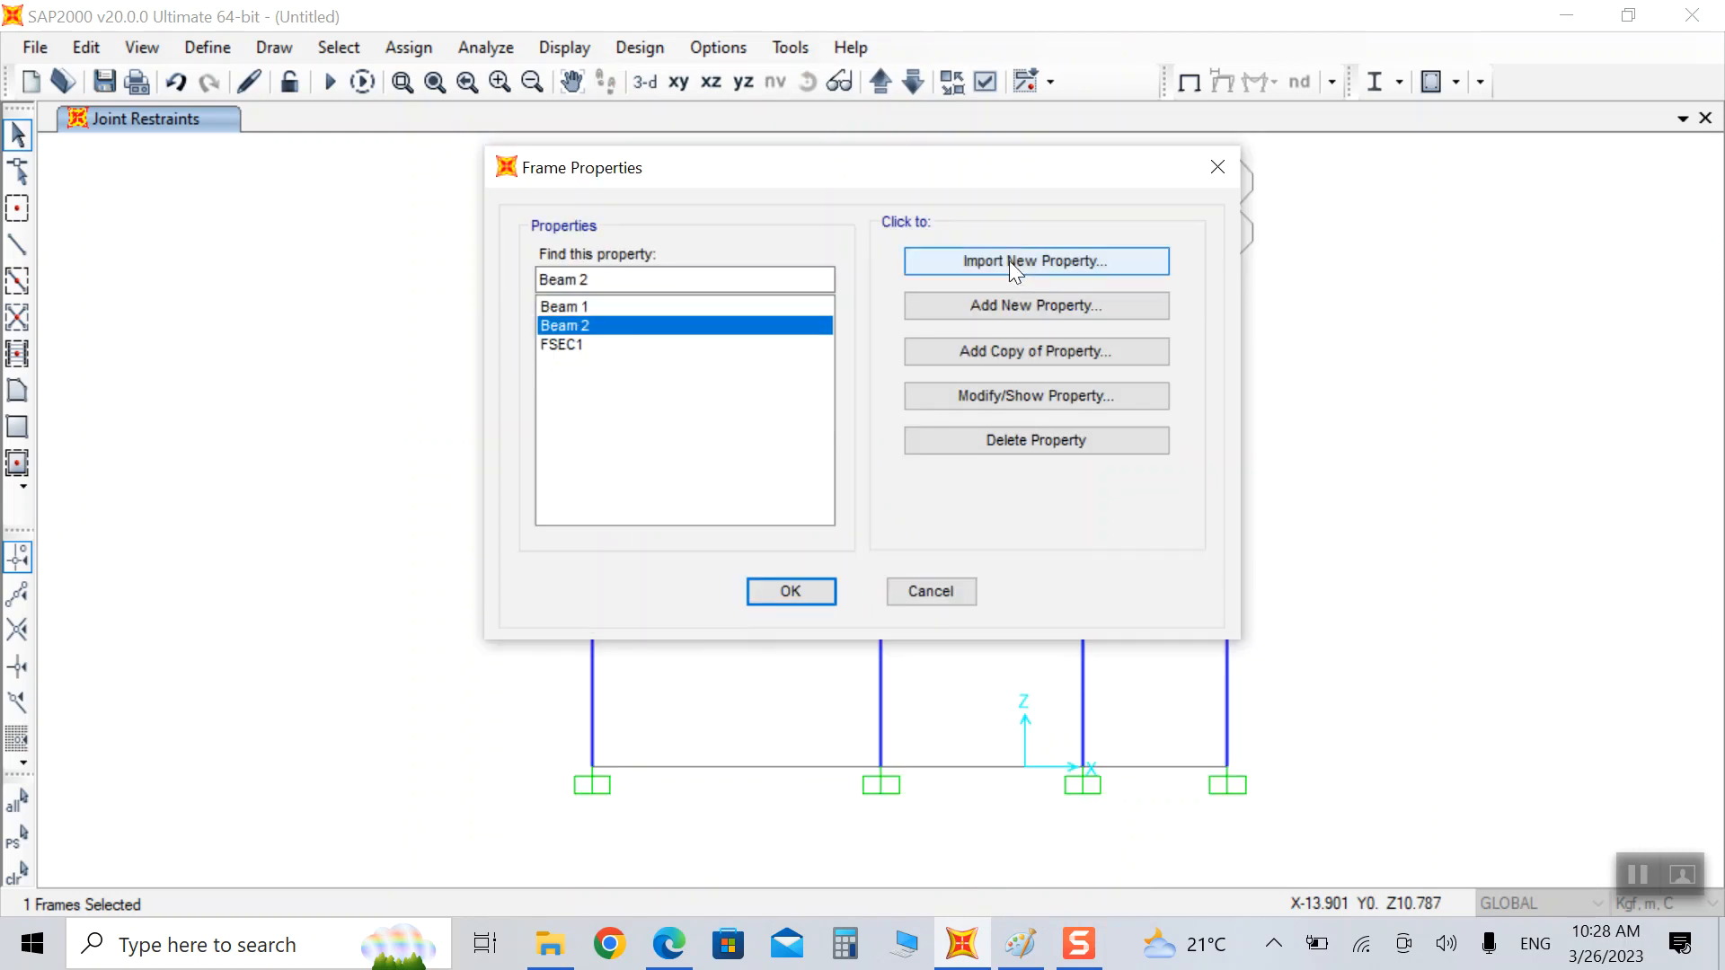
pyautogui.click(1016, 384)
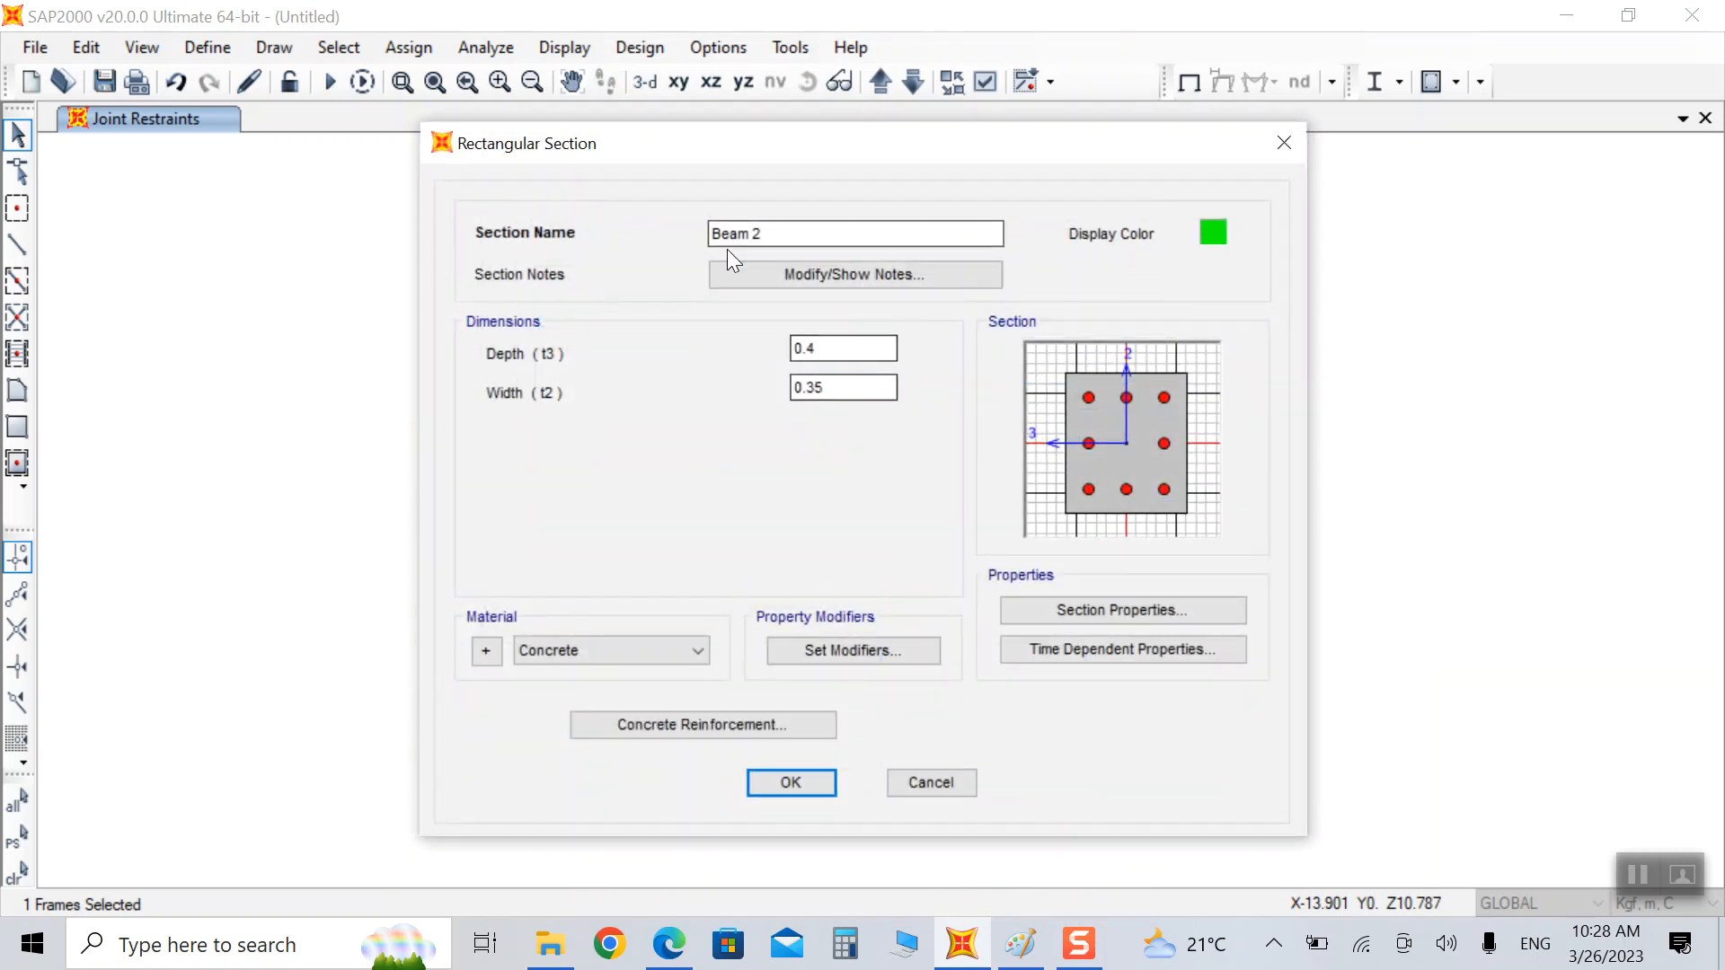
pyautogui.click(622, 715)
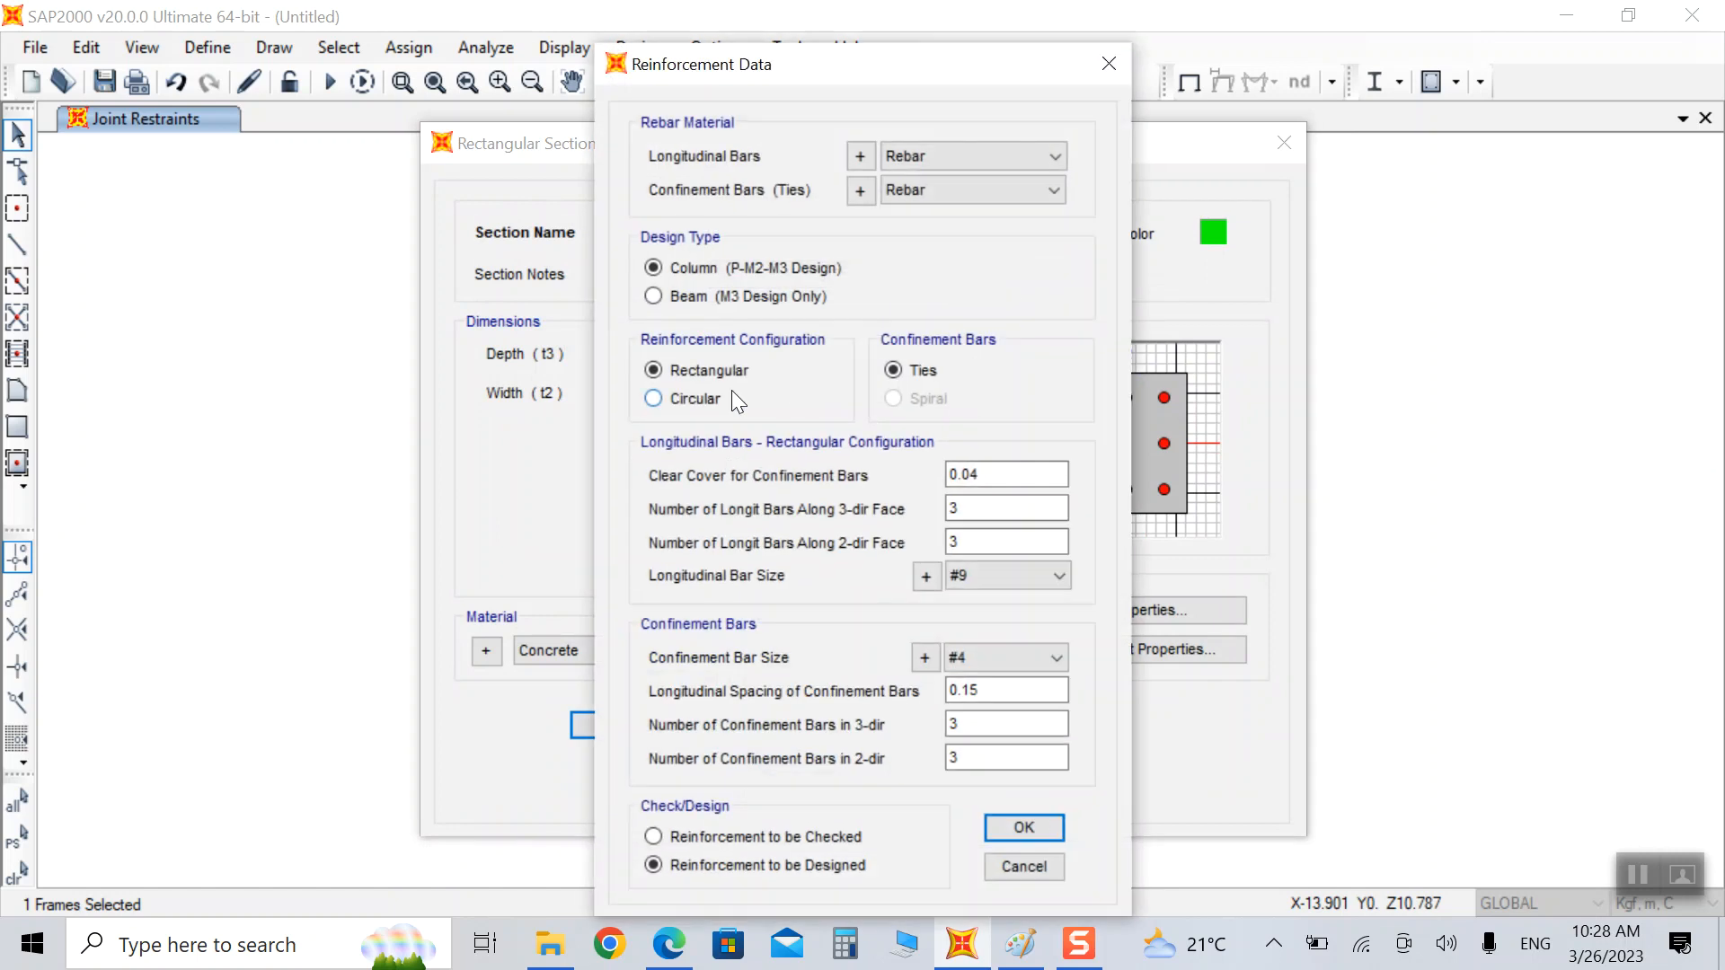
pyautogui.click(676, 299)
# Step: Set Beam 2's top and bottom concrete cover to 0.04 m and accept the section changes
pyautogui.click(1022, 371)
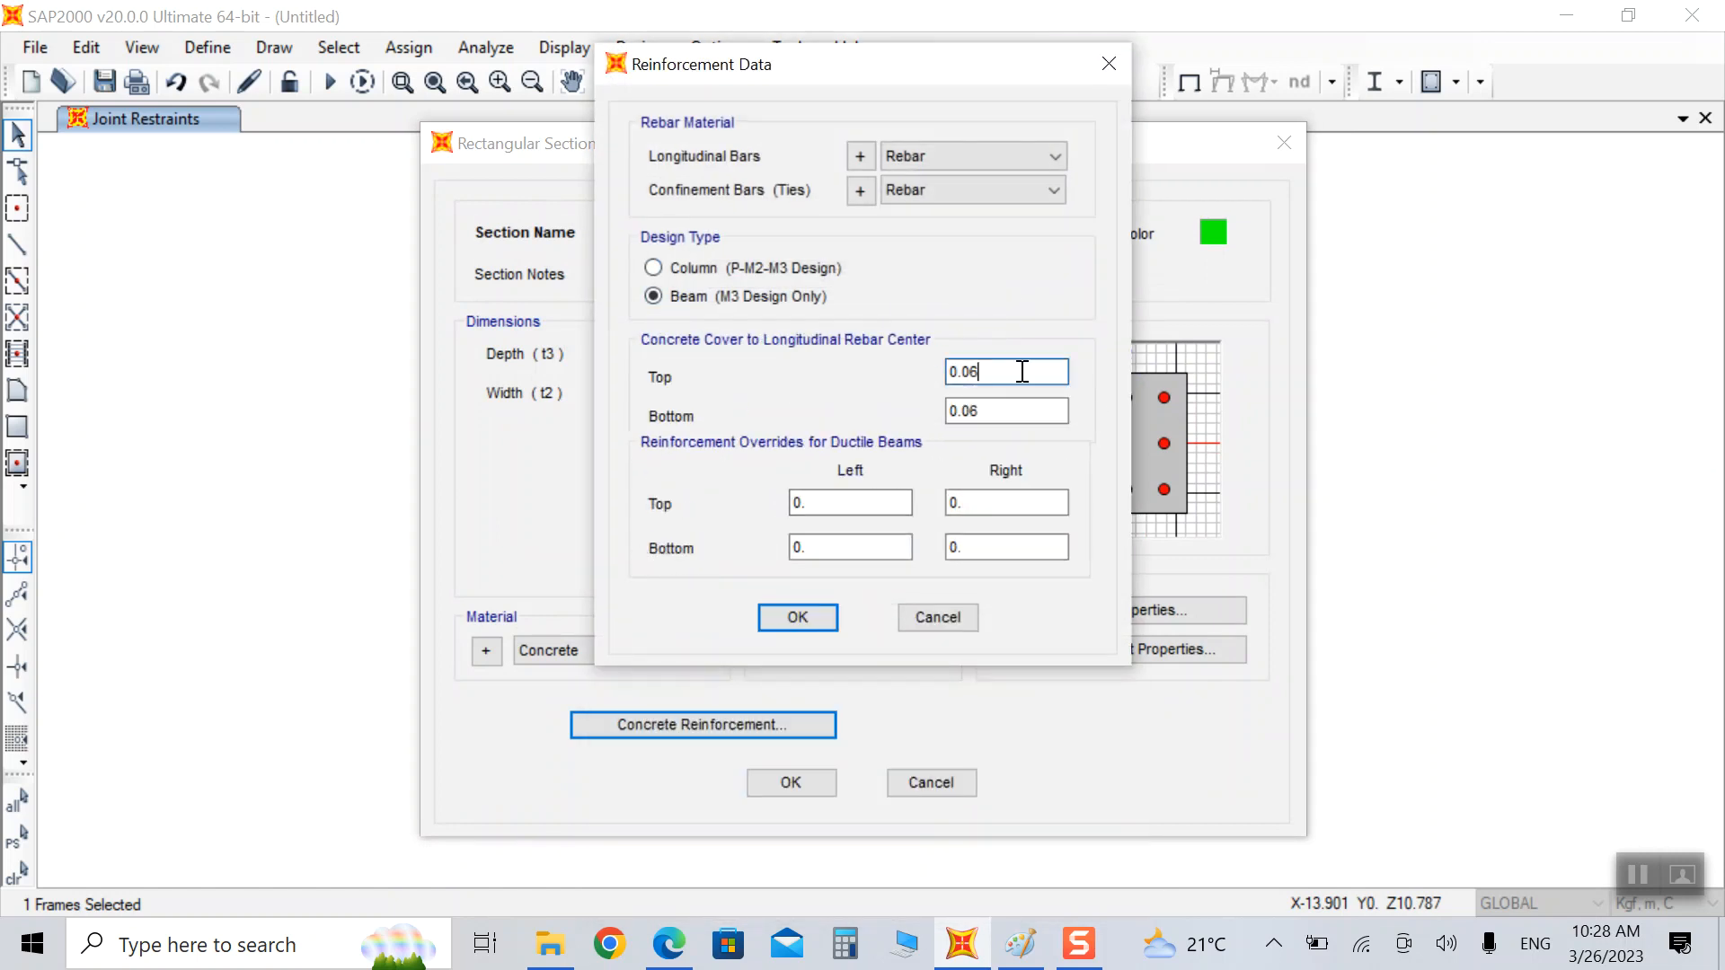
pyautogui.press('BackSpace')
pyautogui.write('3')
pyautogui.press('BackSpace')
pyautogui.write('4')
pyautogui.click(1001, 408)
pyautogui.press('BackSpace')
pyautogui.write('4')
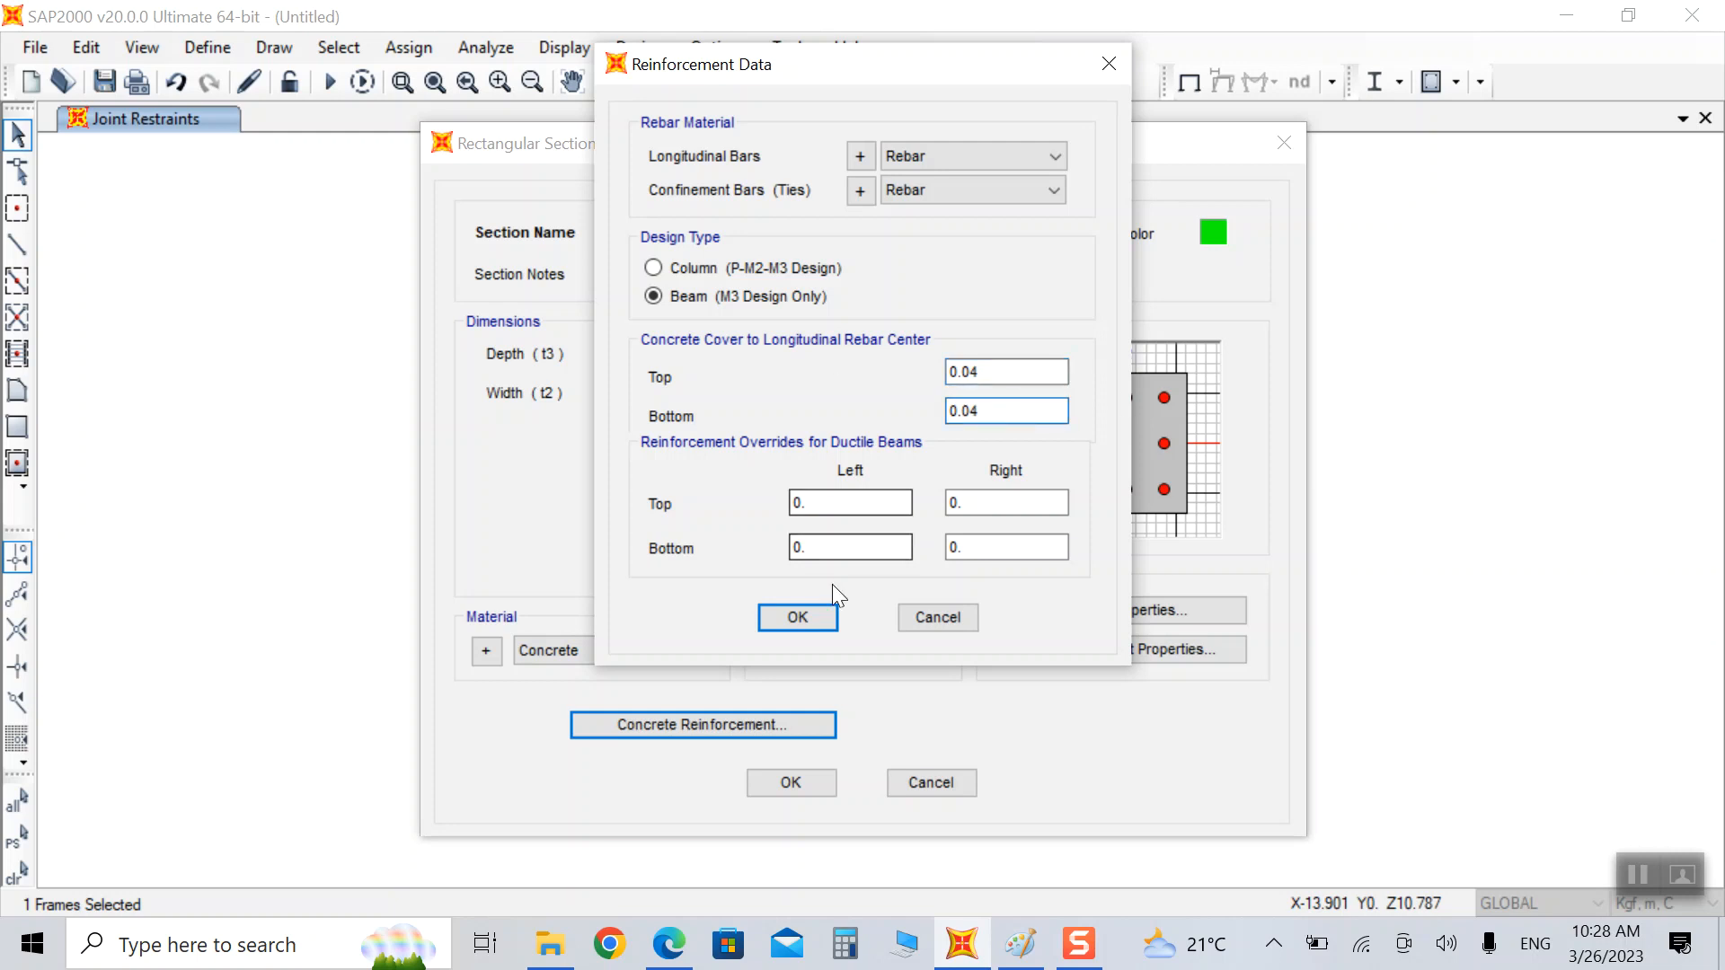
pyautogui.click(770, 623)
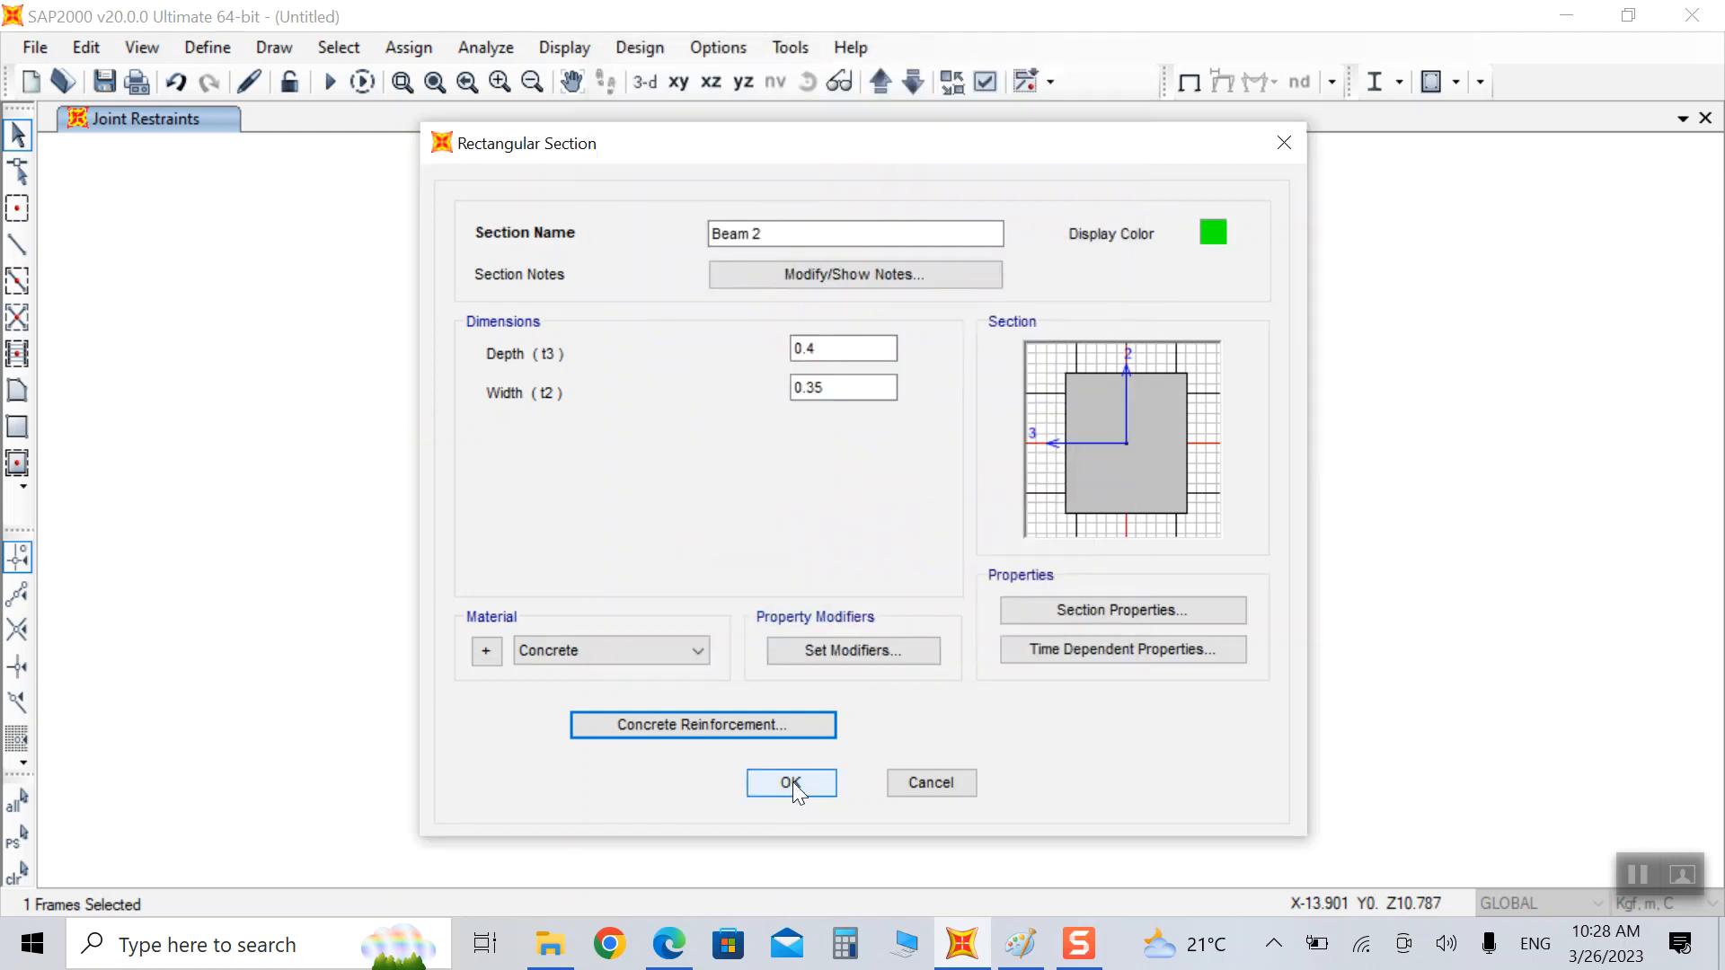
pyautogui.click(793, 781)
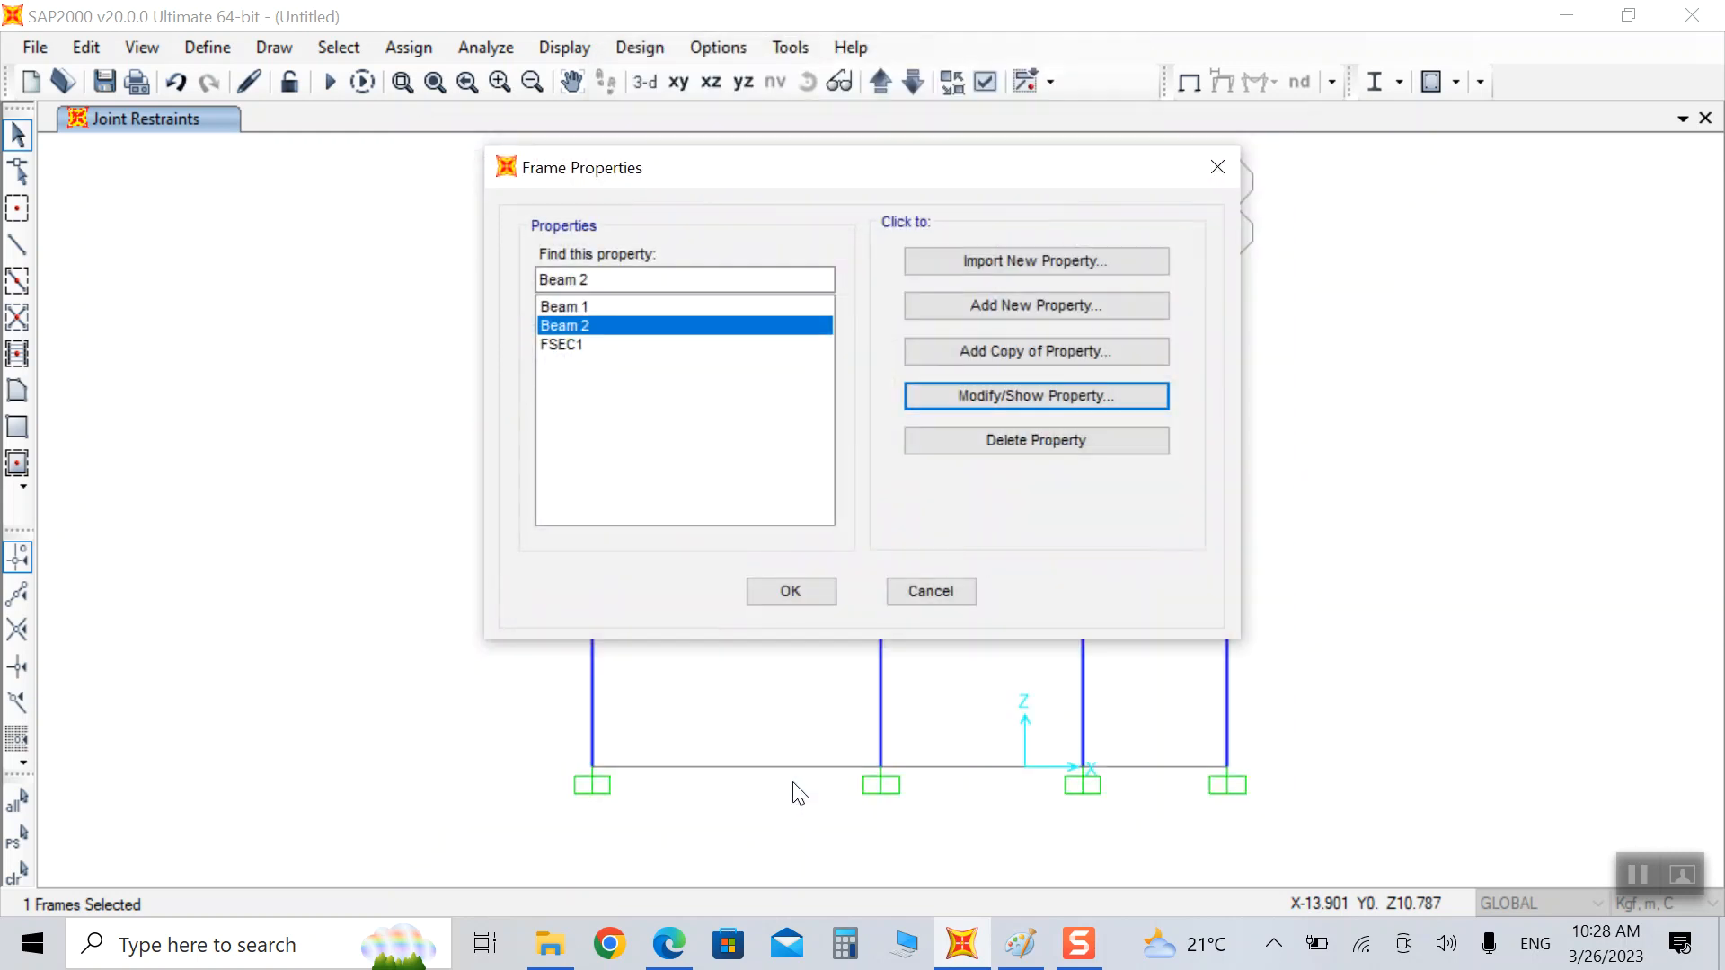
# Step: Add a new rectangular concrete frame section named Column 1
pyautogui.click(1015, 309)
pyautogui.click(655, 321)
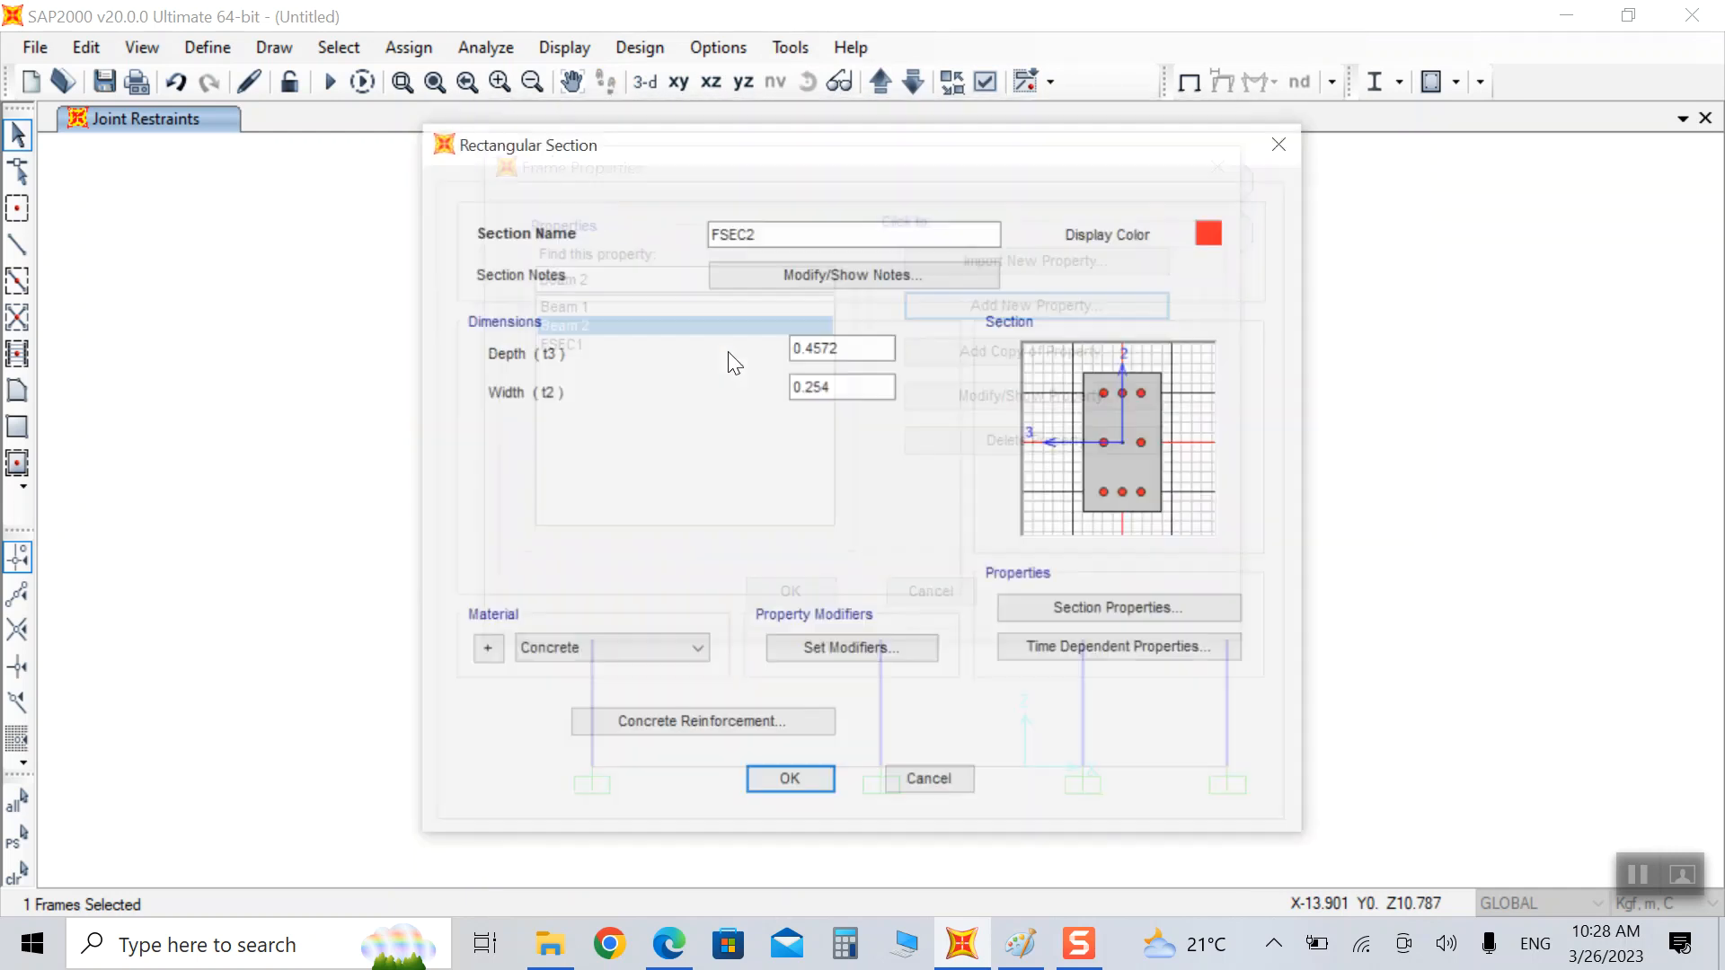
pyautogui.write('Column 1')
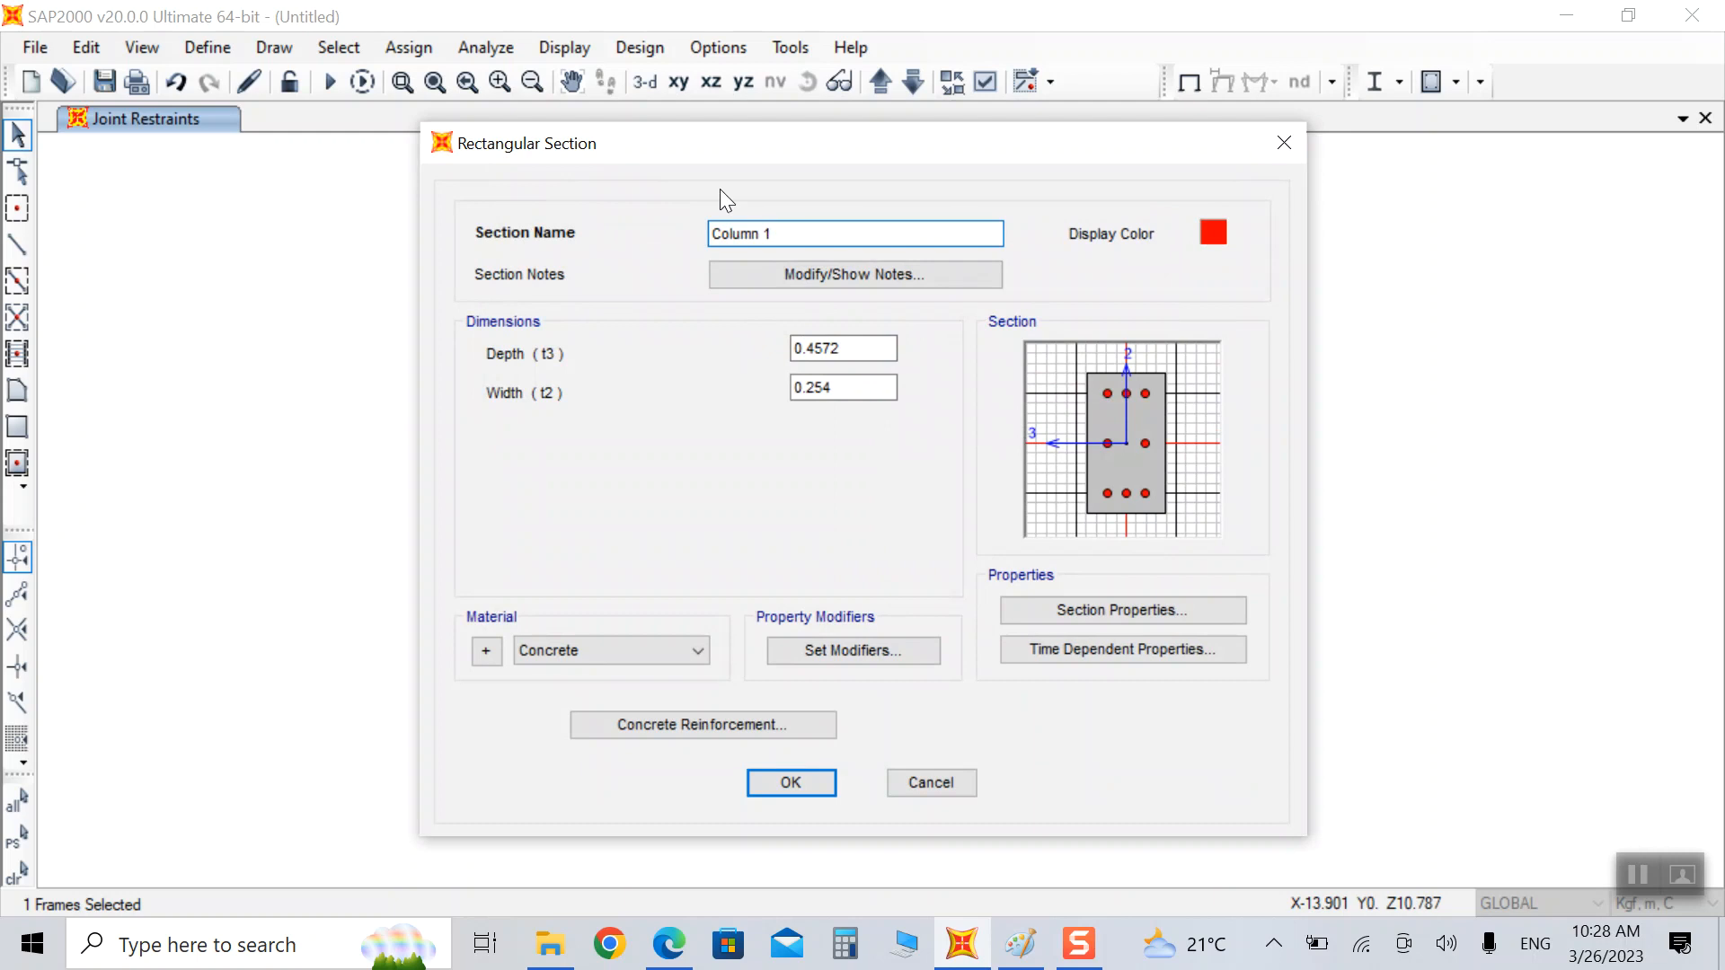
# Step: Check the C1 dimensions in the frame drawing PDF and set Column 1's depth and width to 0.4 m
pyautogui.click(669, 943)
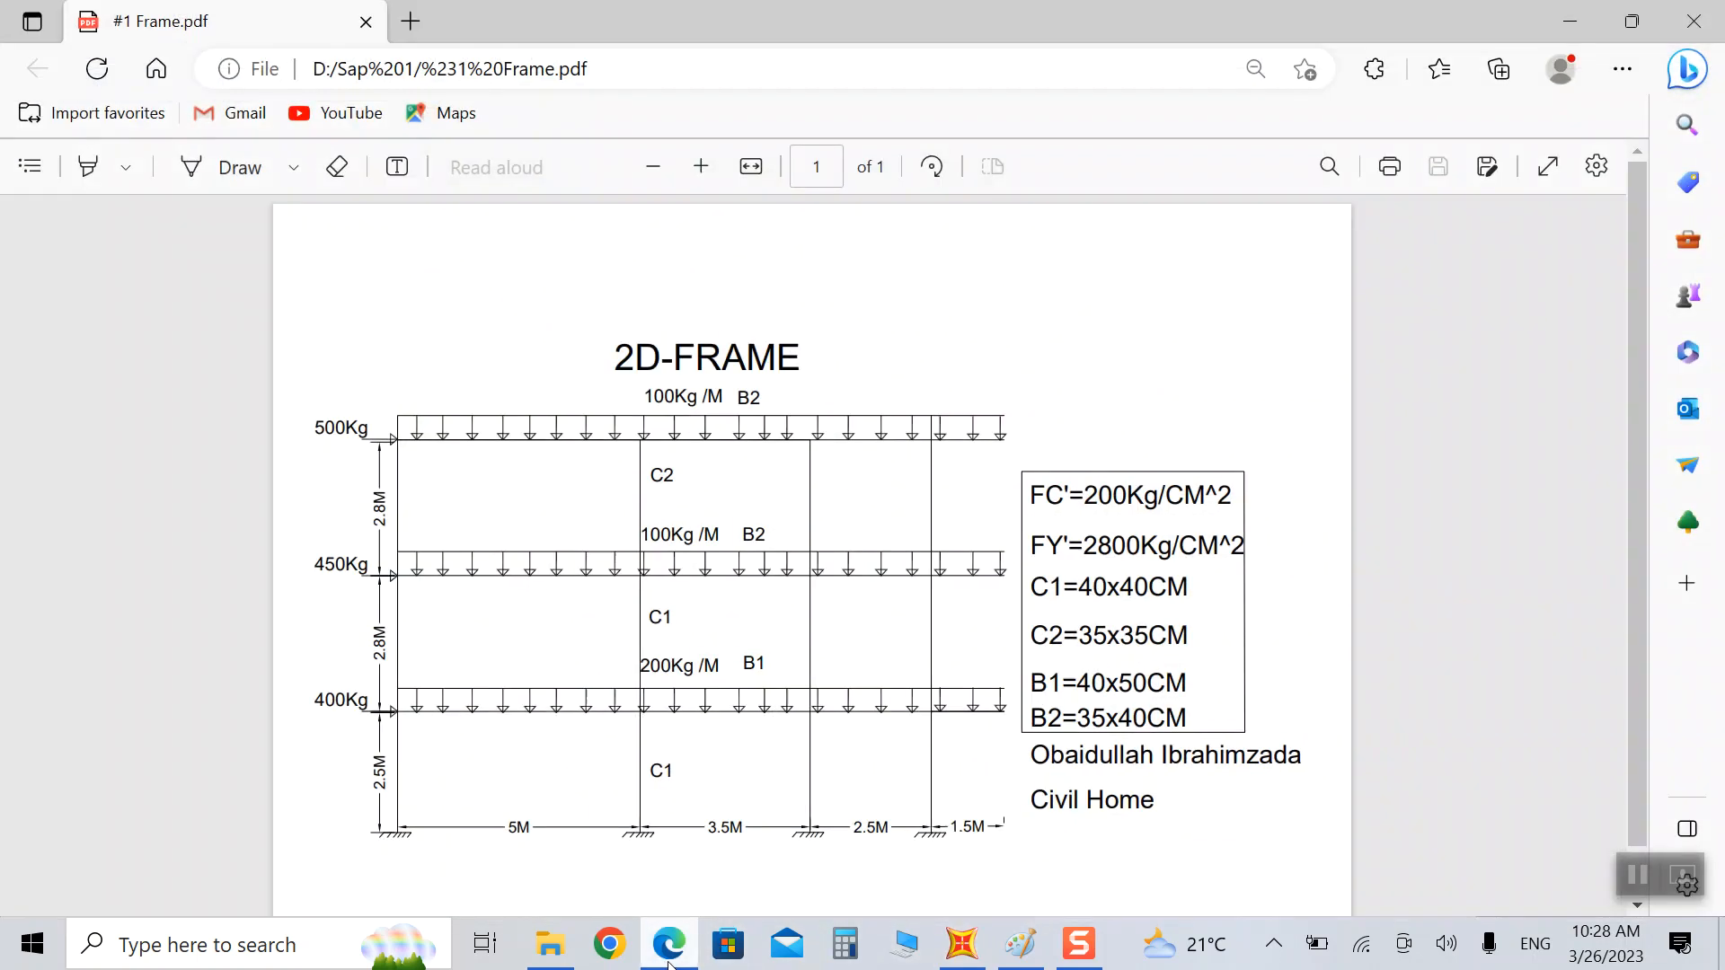
pyautogui.click(669, 944)
pyautogui.click(864, 351)
pyautogui.press('BackSpace')
pyautogui.press('BackSpace')
pyautogui.press('BackSpace')
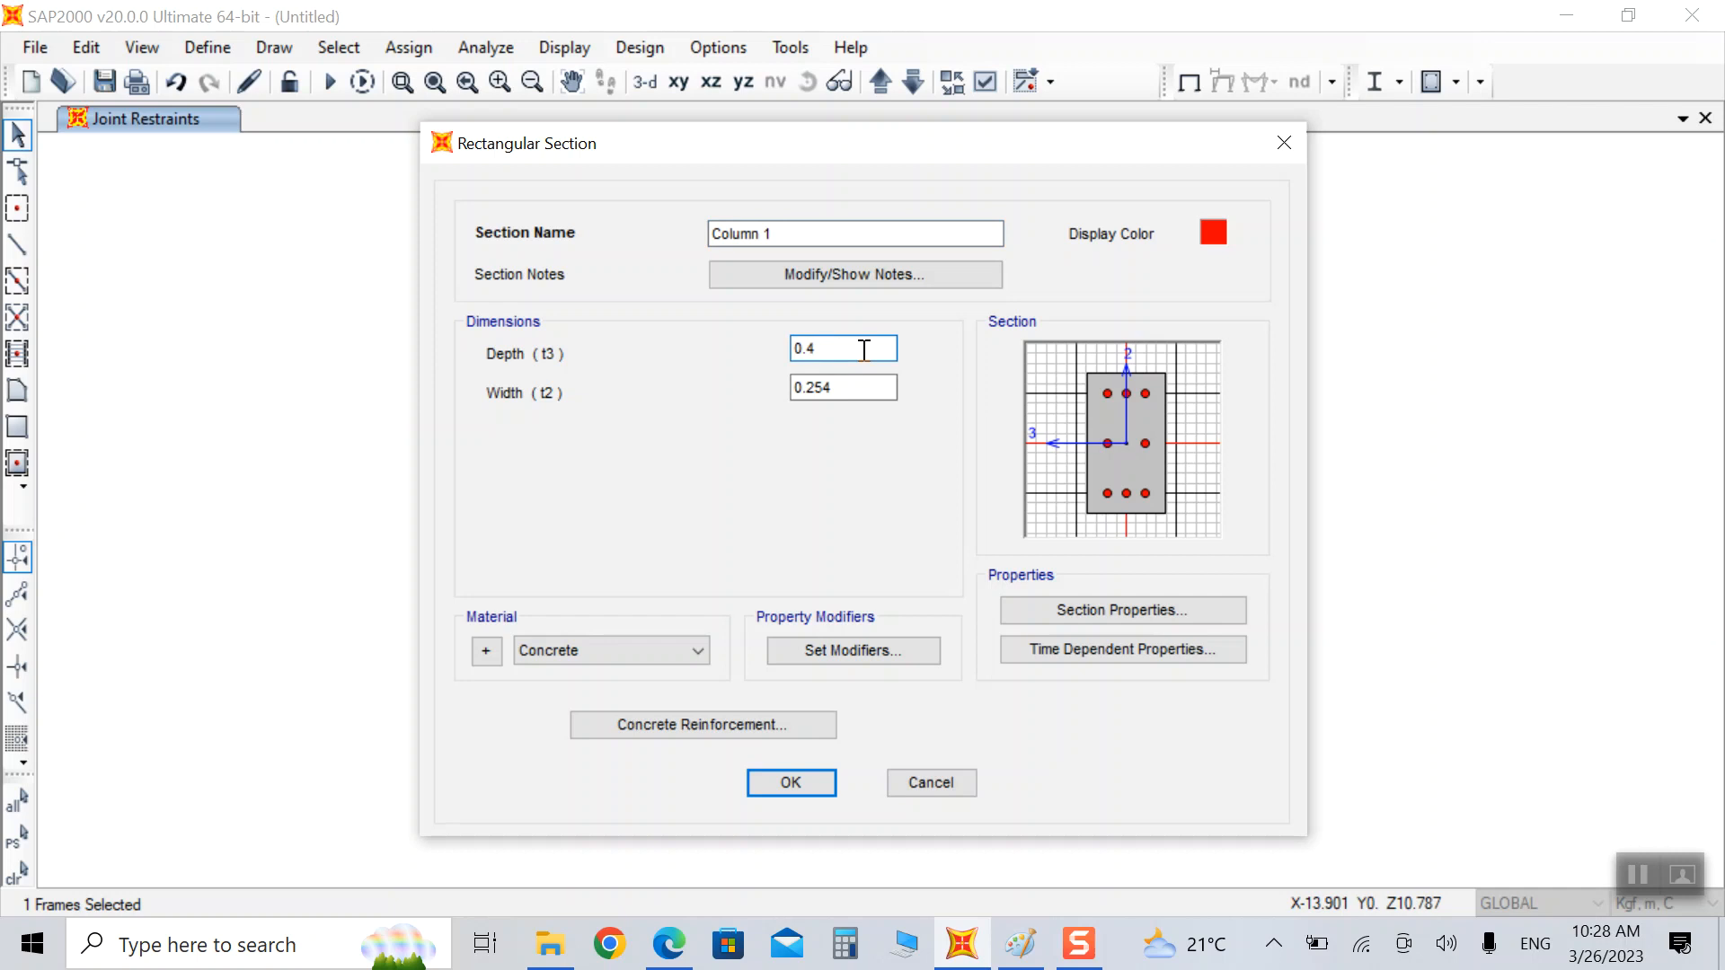
pyautogui.click(864, 387)
pyautogui.press('BackSpace')
pyautogui.press('BackSpace')
pyautogui.write('4')
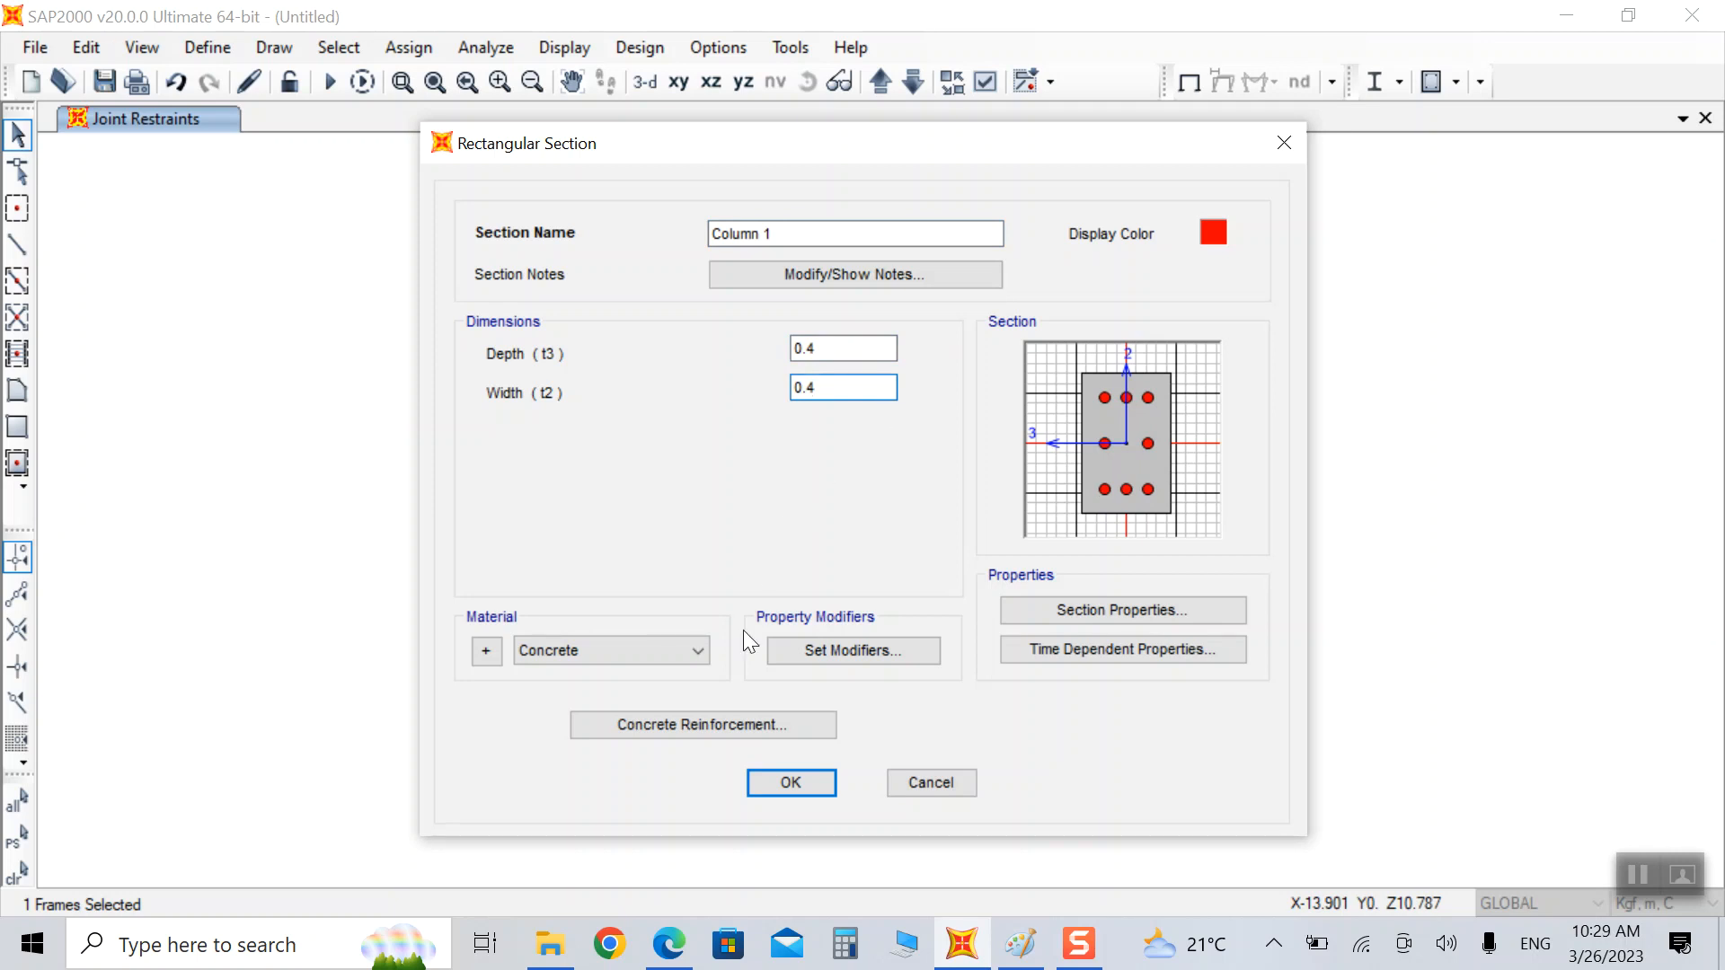
# Step: Review Column 1's reinforcement data, keep the default column design settings, and accept the section
pyautogui.click(786, 726)
pyautogui.moveTo(699, 72); pyautogui.dragTo(710, 158)
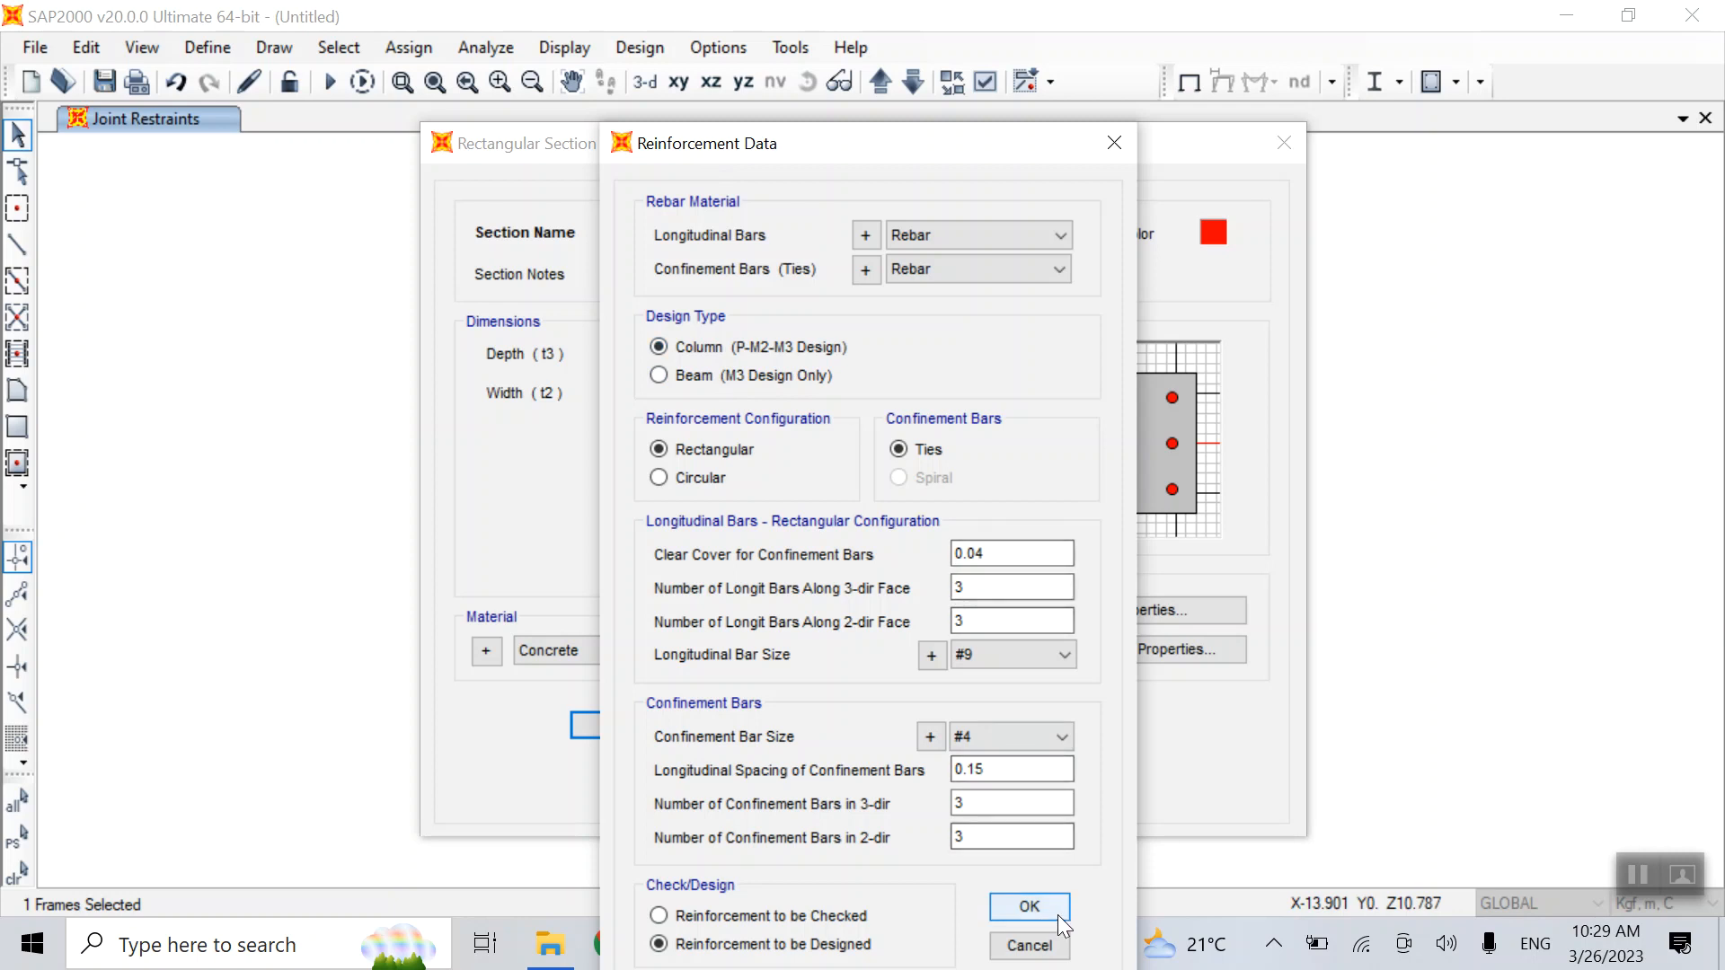
pyautogui.click(1033, 909)
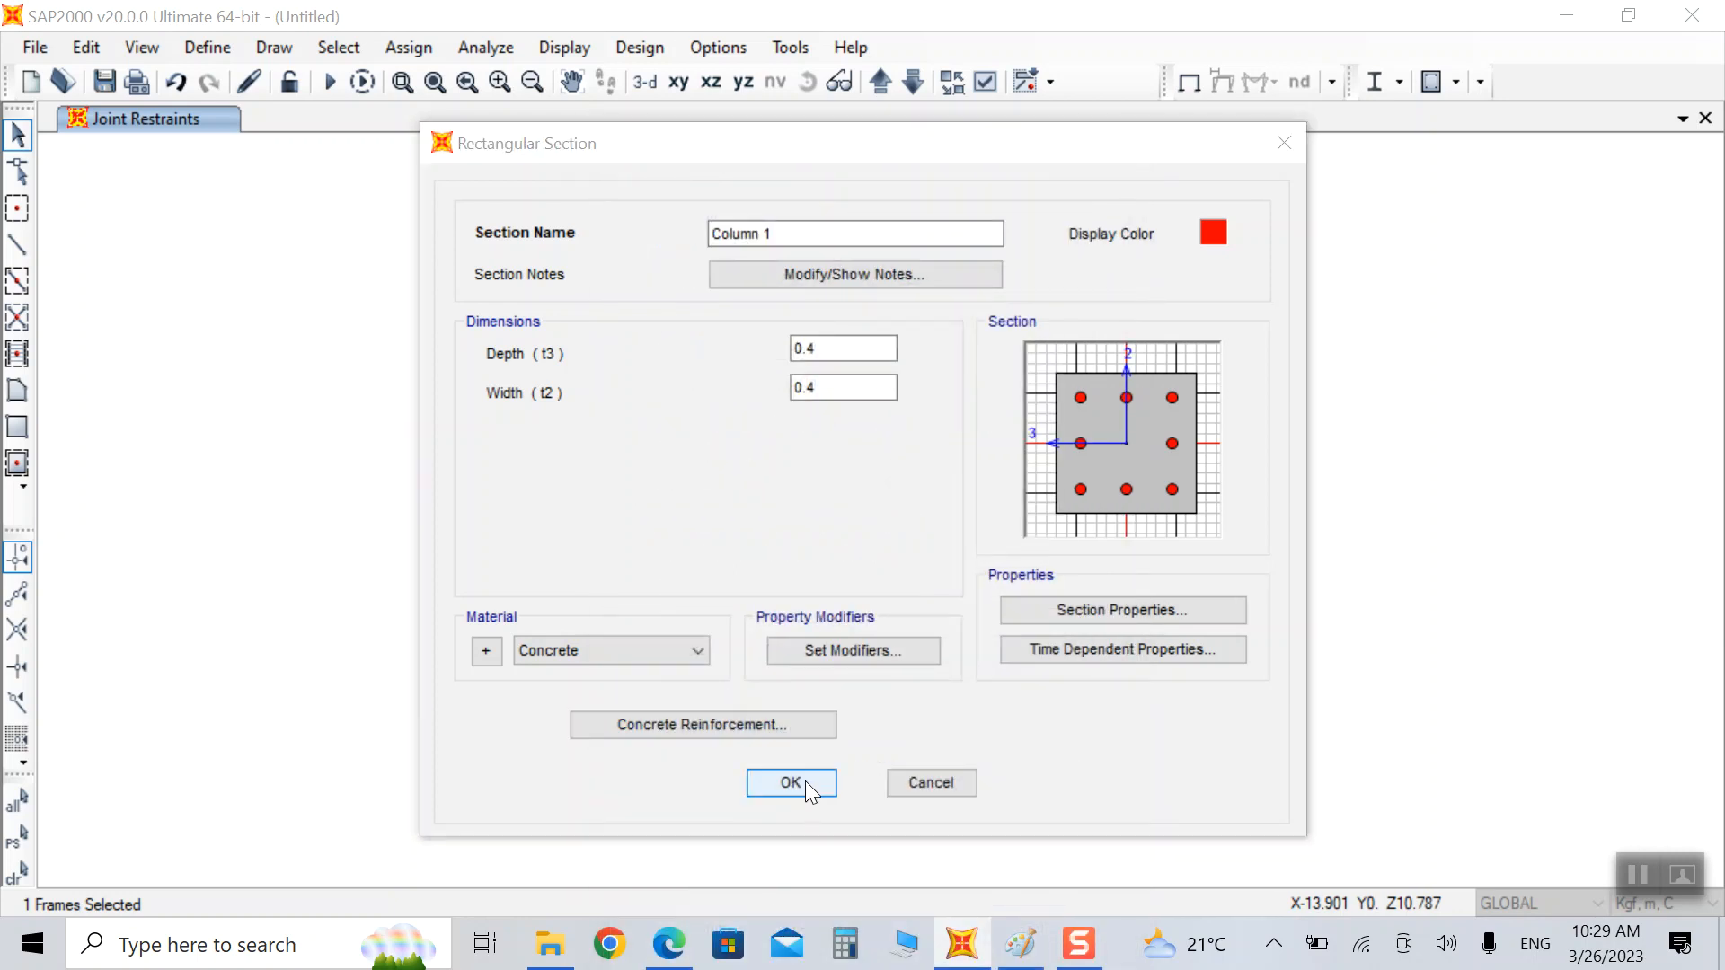
pyautogui.click(805, 780)
# Step: Add a new rectangular concrete frame section named Column 2
pyautogui.click(1005, 310)
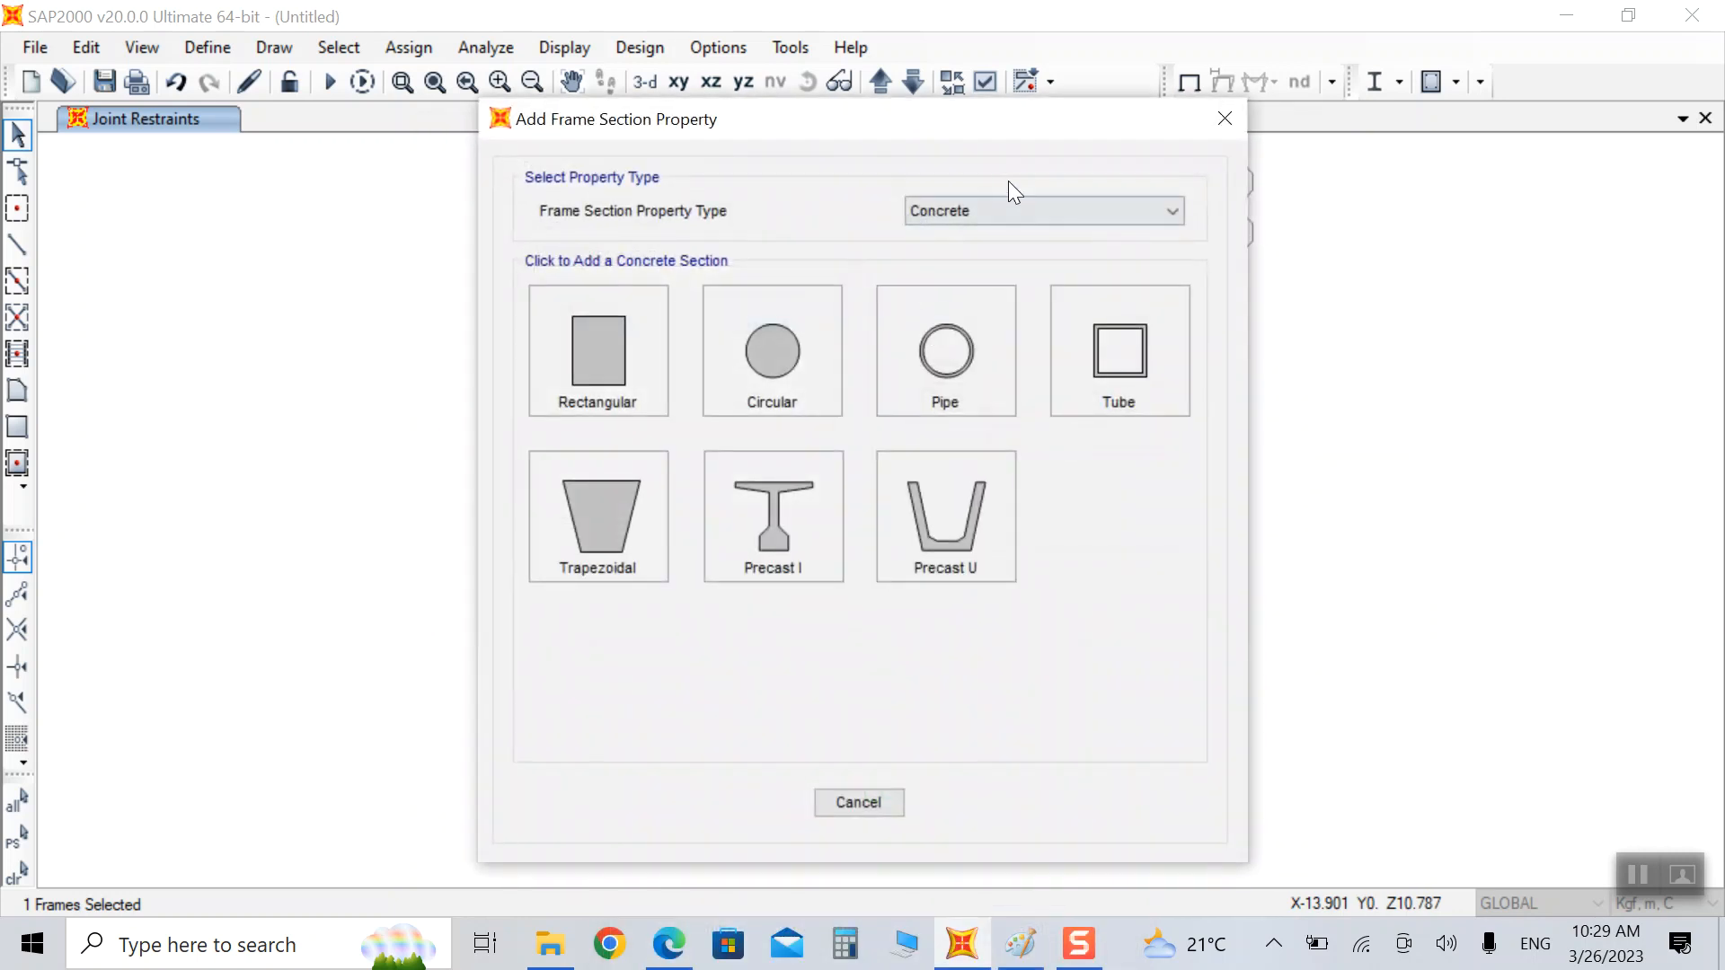
pyautogui.click(579, 386)
pyautogui.doubleClick(851, 235)
pyautogui.write('Column 2')
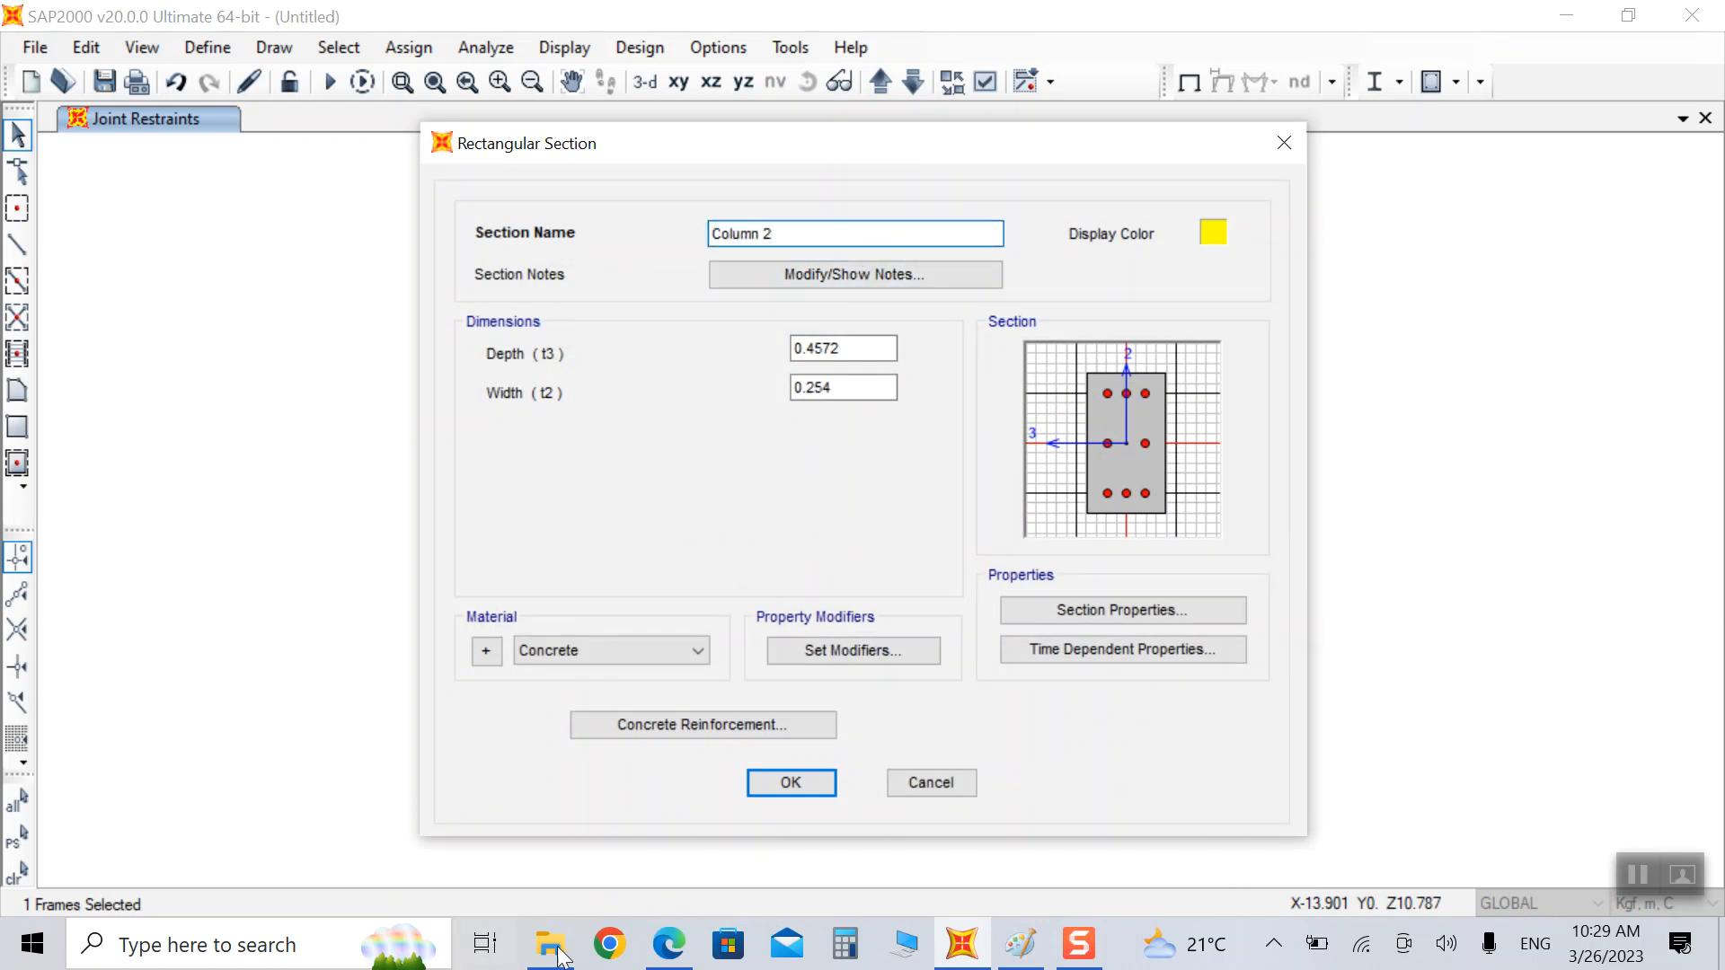
# Step: Check the C2 dimensions in the frame drawing PDF and set Column 2's depth and width to 0.35 m
pyautogui.hotkey('alt', 'Tab')
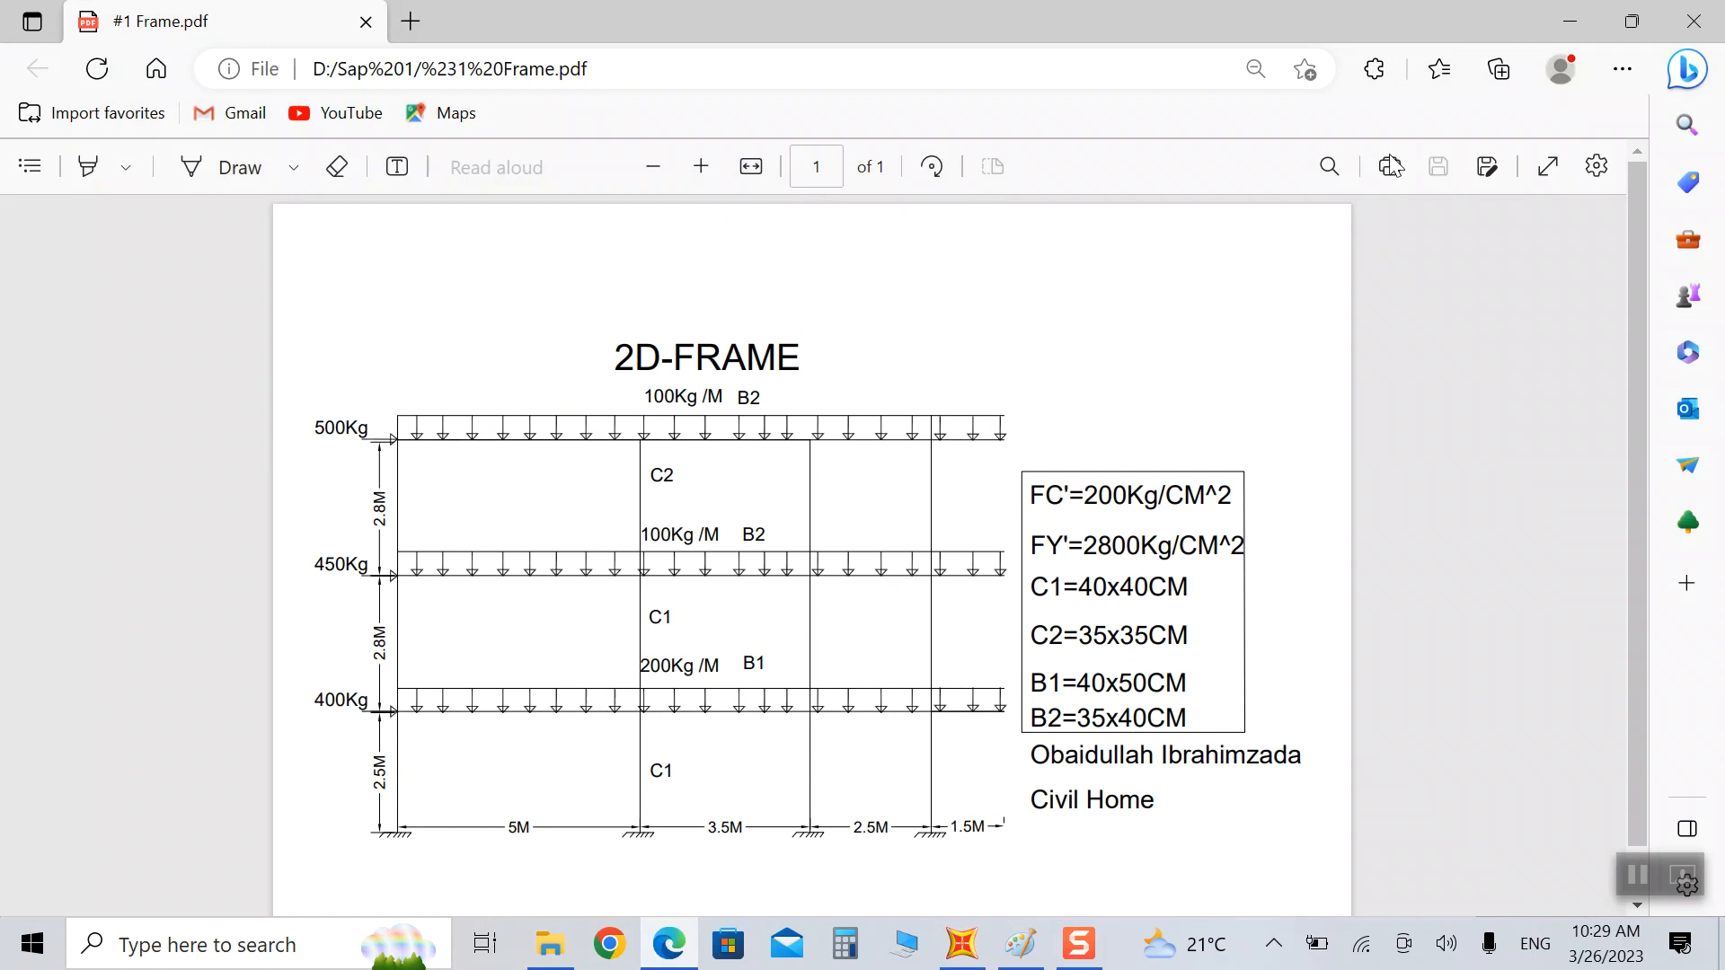
pyautogui.click(1570, 22)
pyautogui.click(887, 342)
pyautogui.press('BackSpace')
pyautogui.press('BackSpace')
pyautogui.press('BackSpace')
pyautogui.press('BackSpace')
pyautogui.write('35')
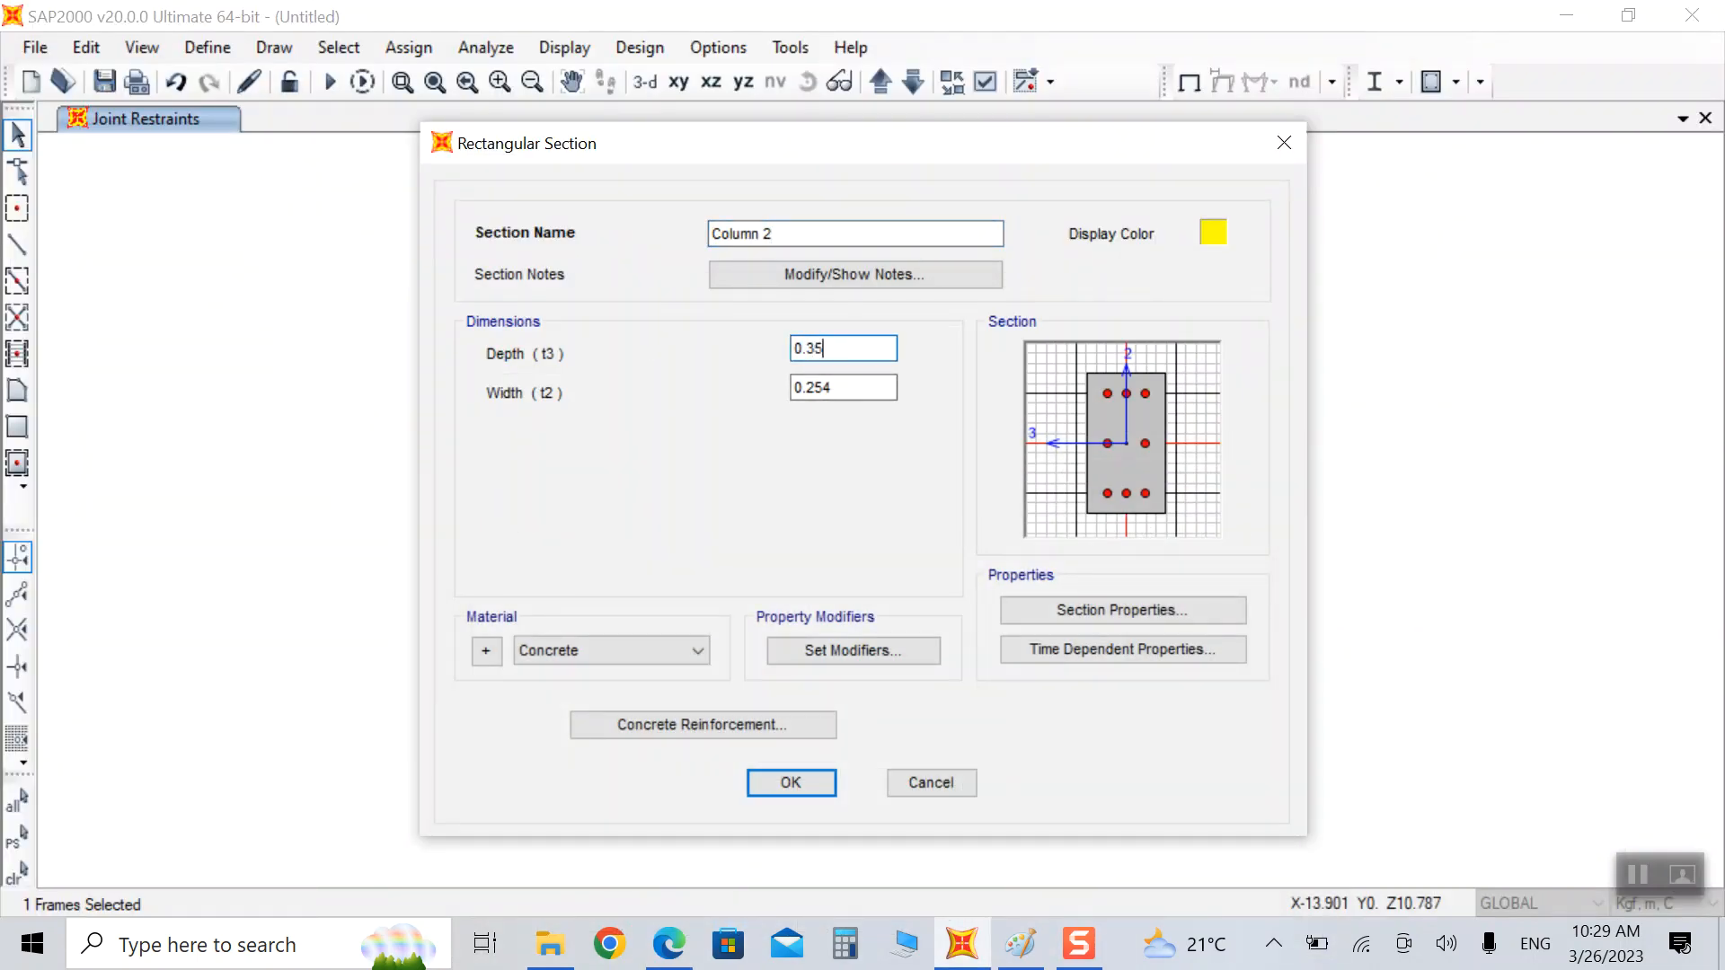
pyautogui.click(863, 386)
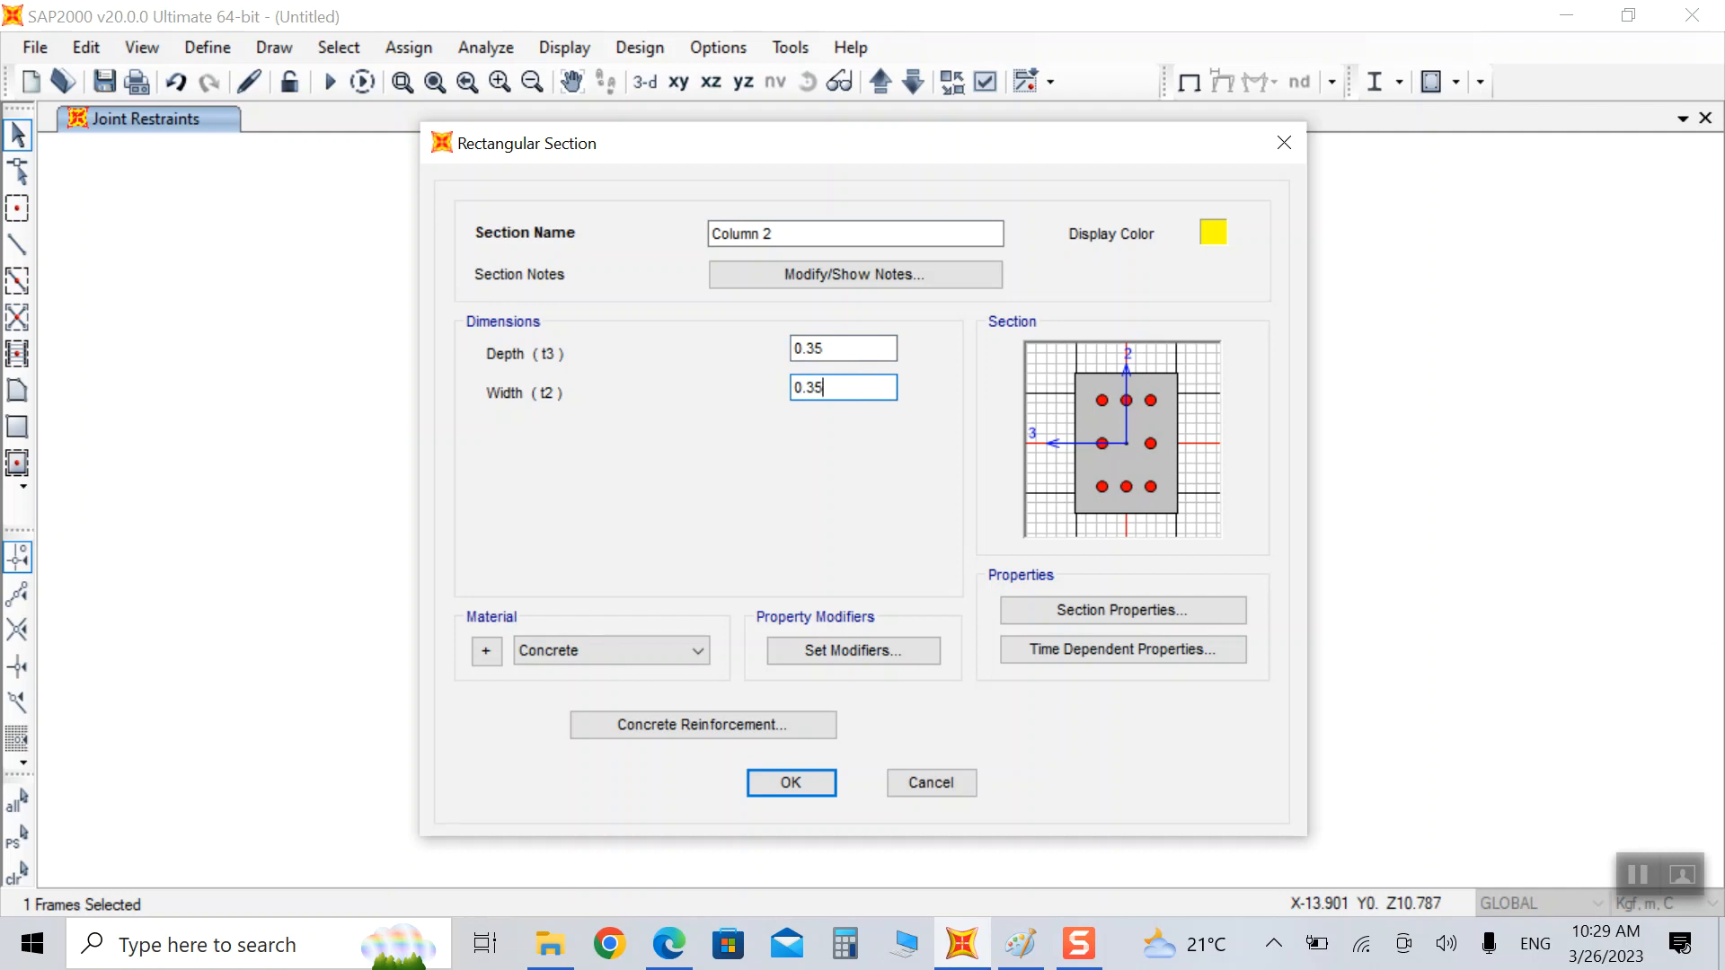
# Step: Accept the default column reinforcement data for Column 2 and save the section
pyautogui.click(753, 723)
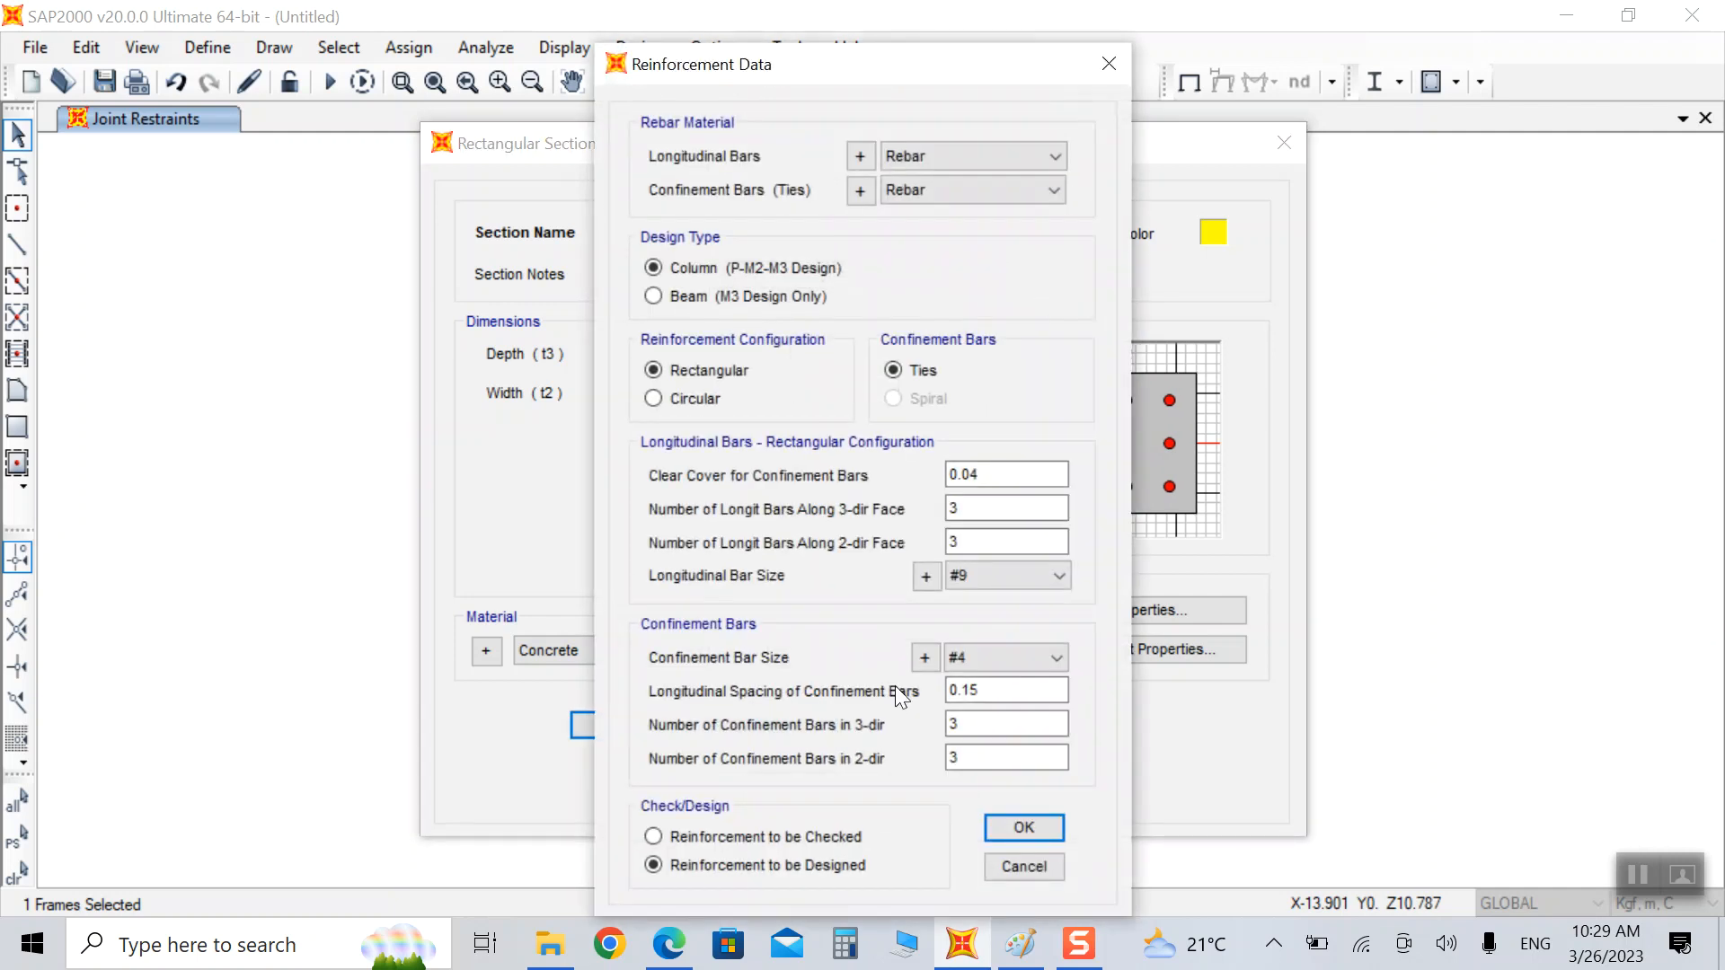
pyautogui.click(1000, 825)
pyautogui.click(787, 780)
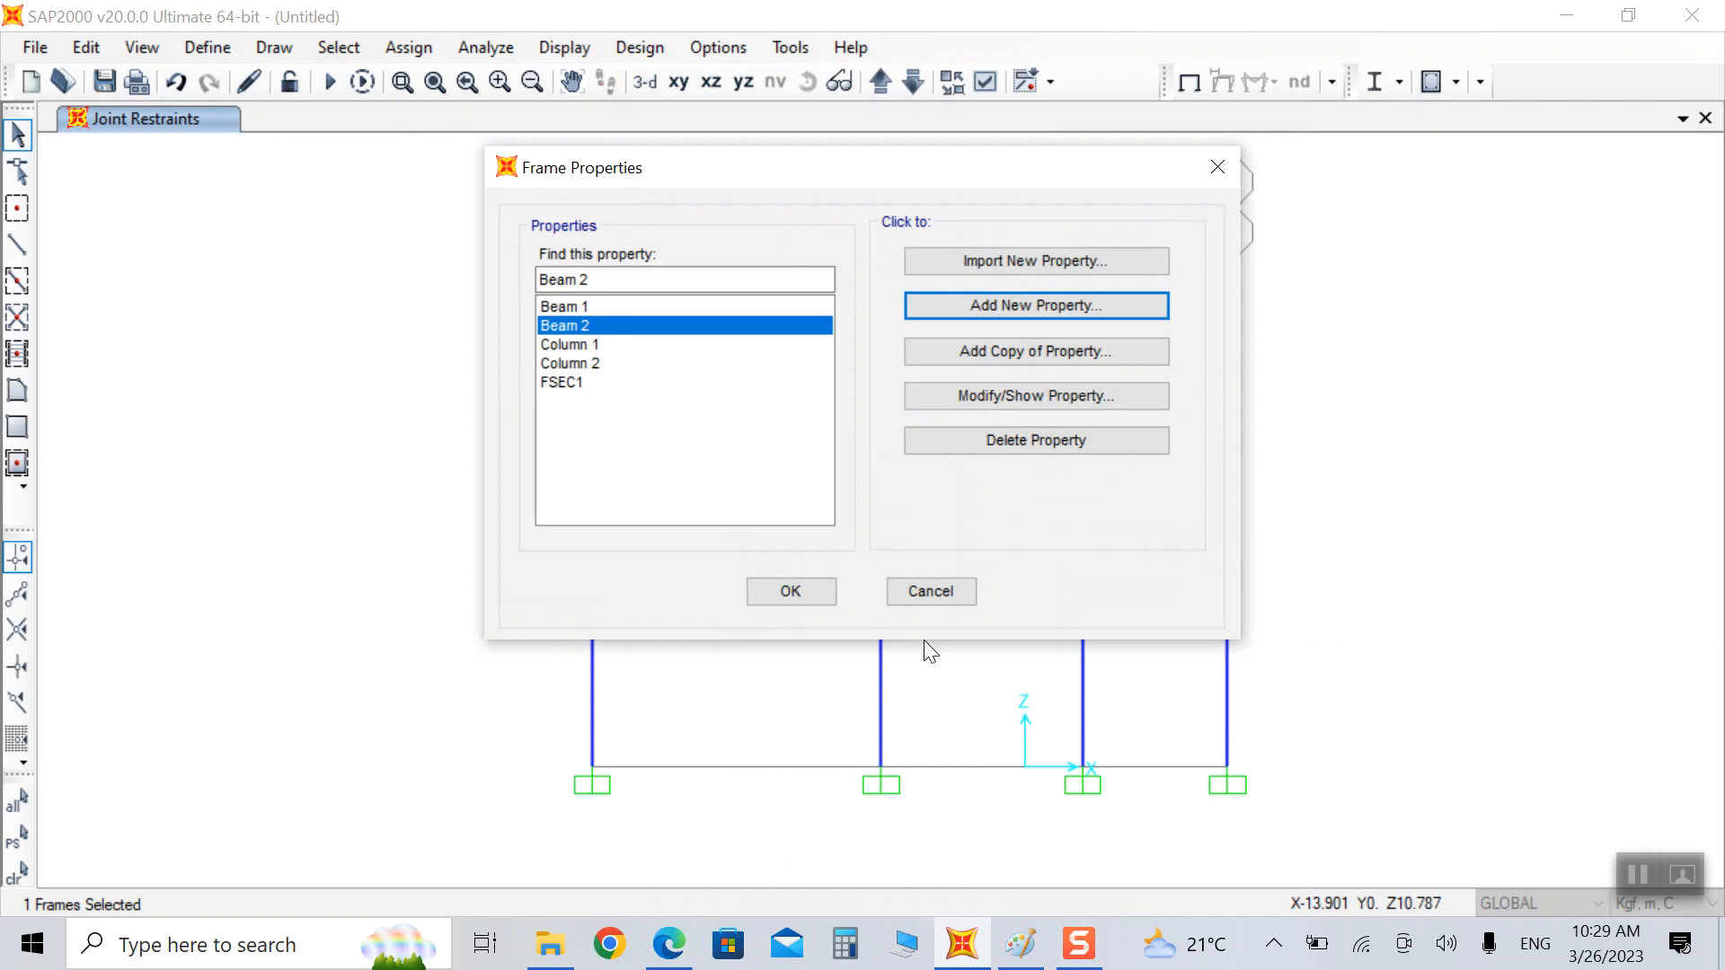
# Step: Accept the frame section properties and add a load pattern named Live of type Live with self-weight multiplier 0
pyautogui.click(755, 591)
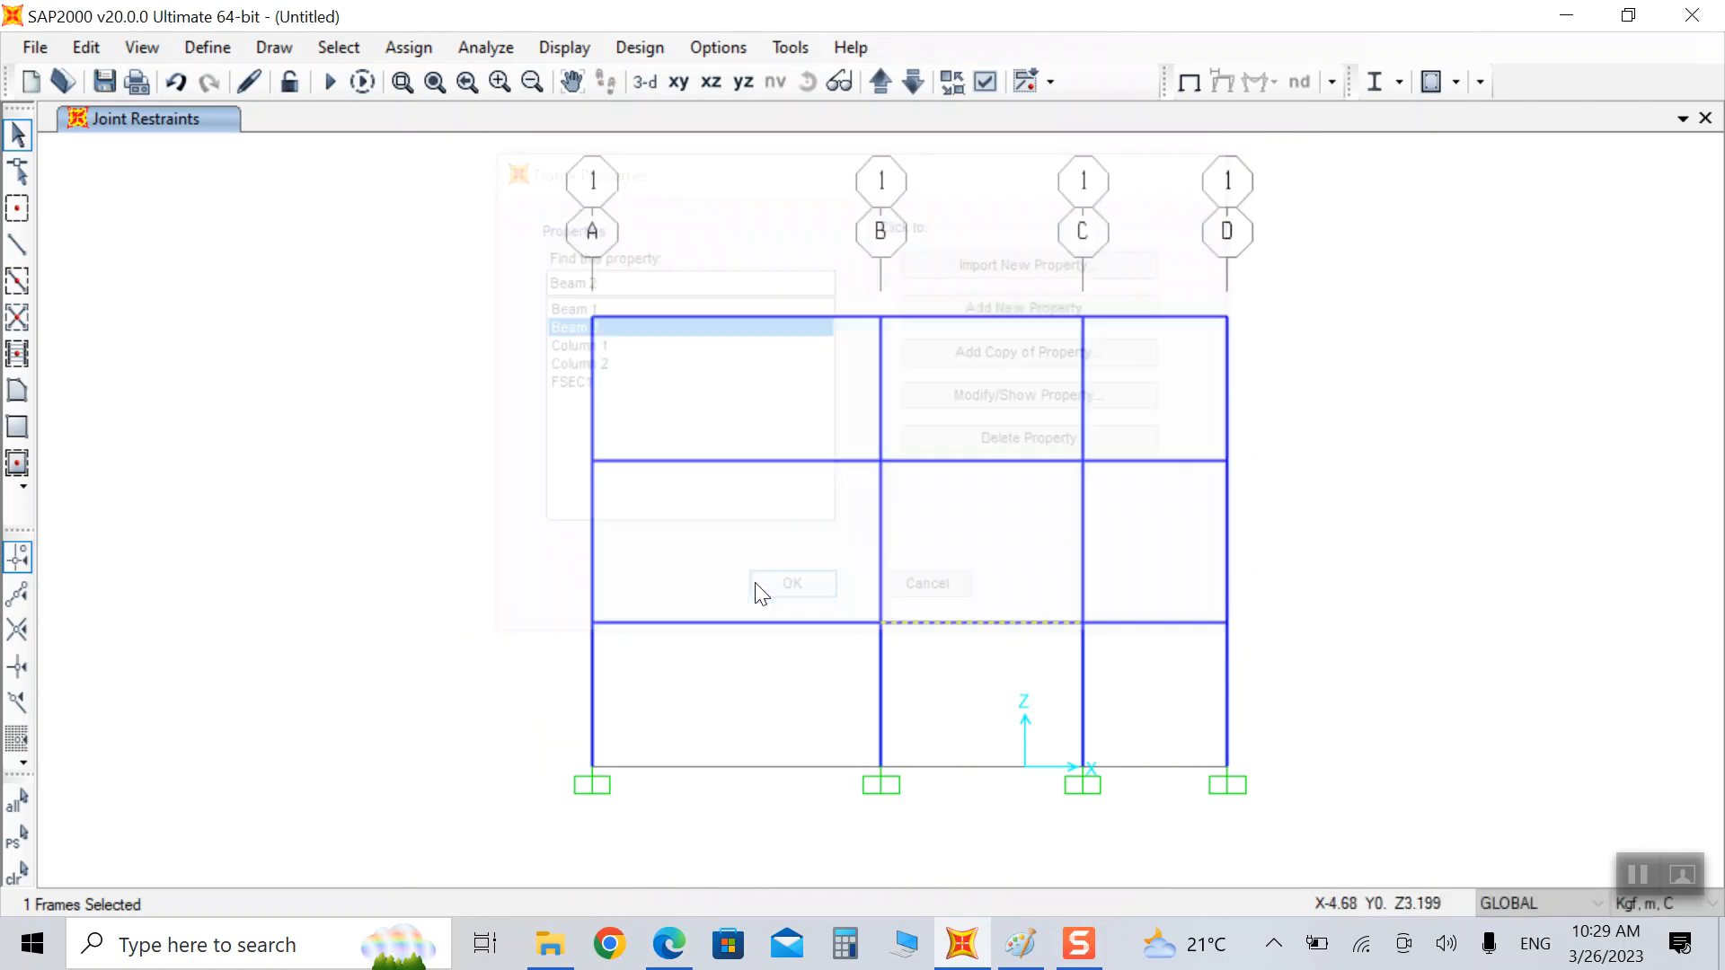
pyautogui.click(205, 52)
pyautogui.click(280, 482)
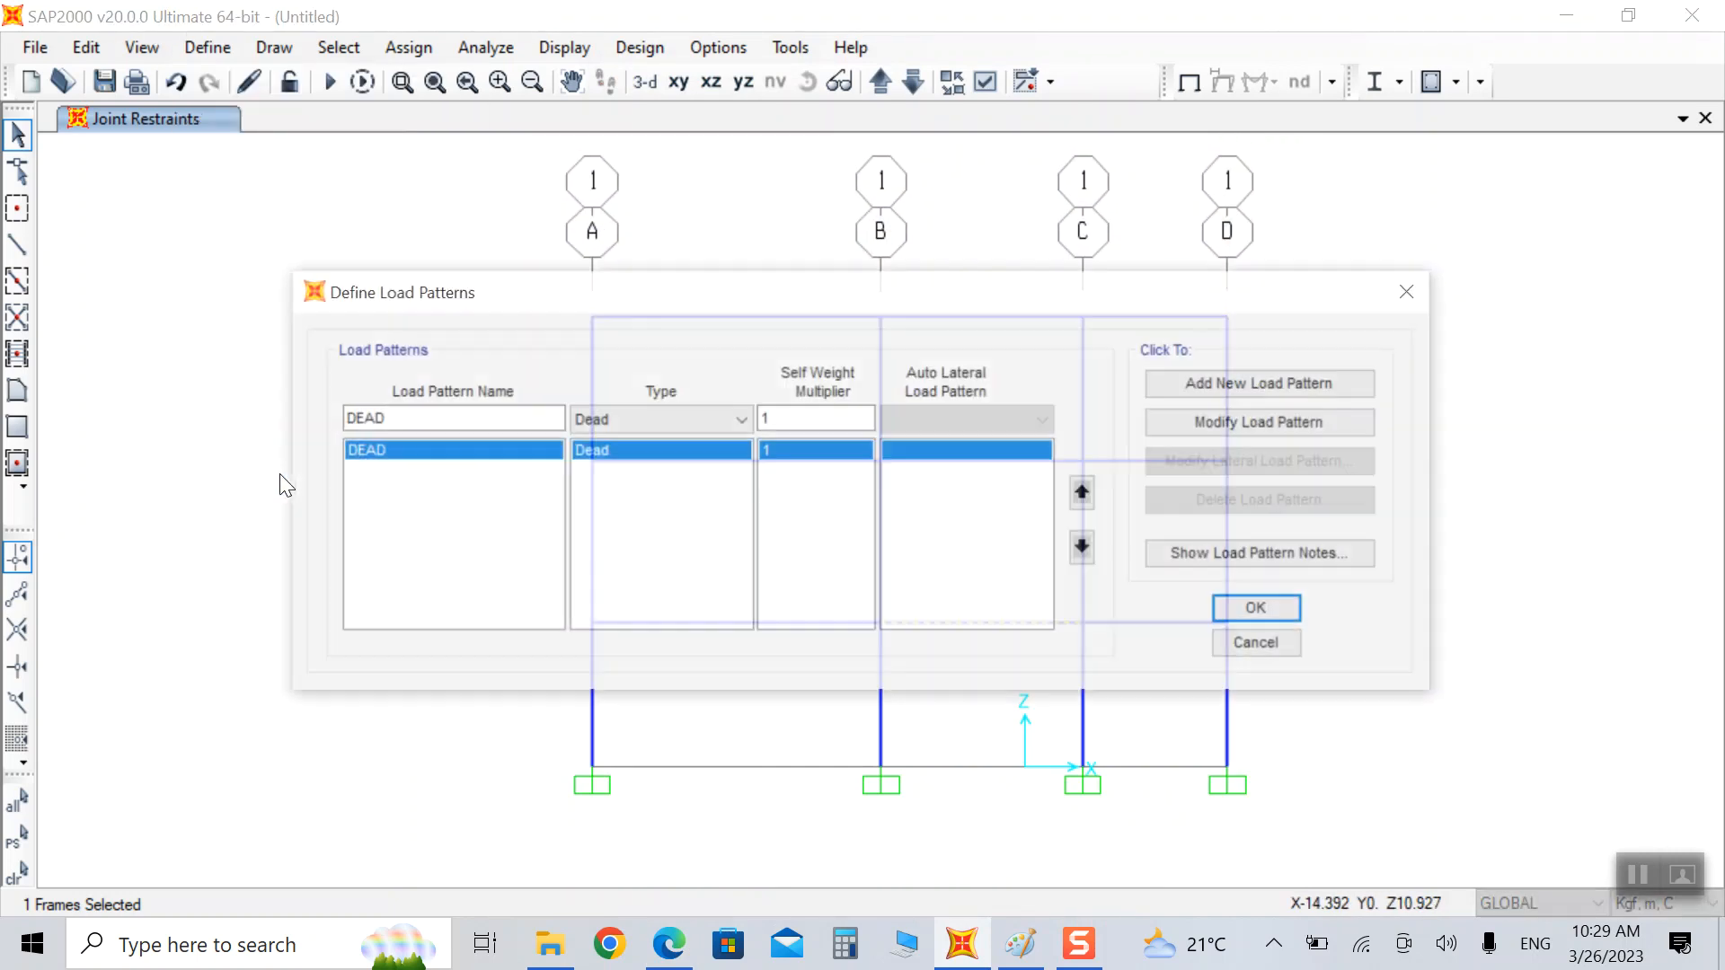
pyautogui.click(645, 415)
pyautogui.click(631, 462)
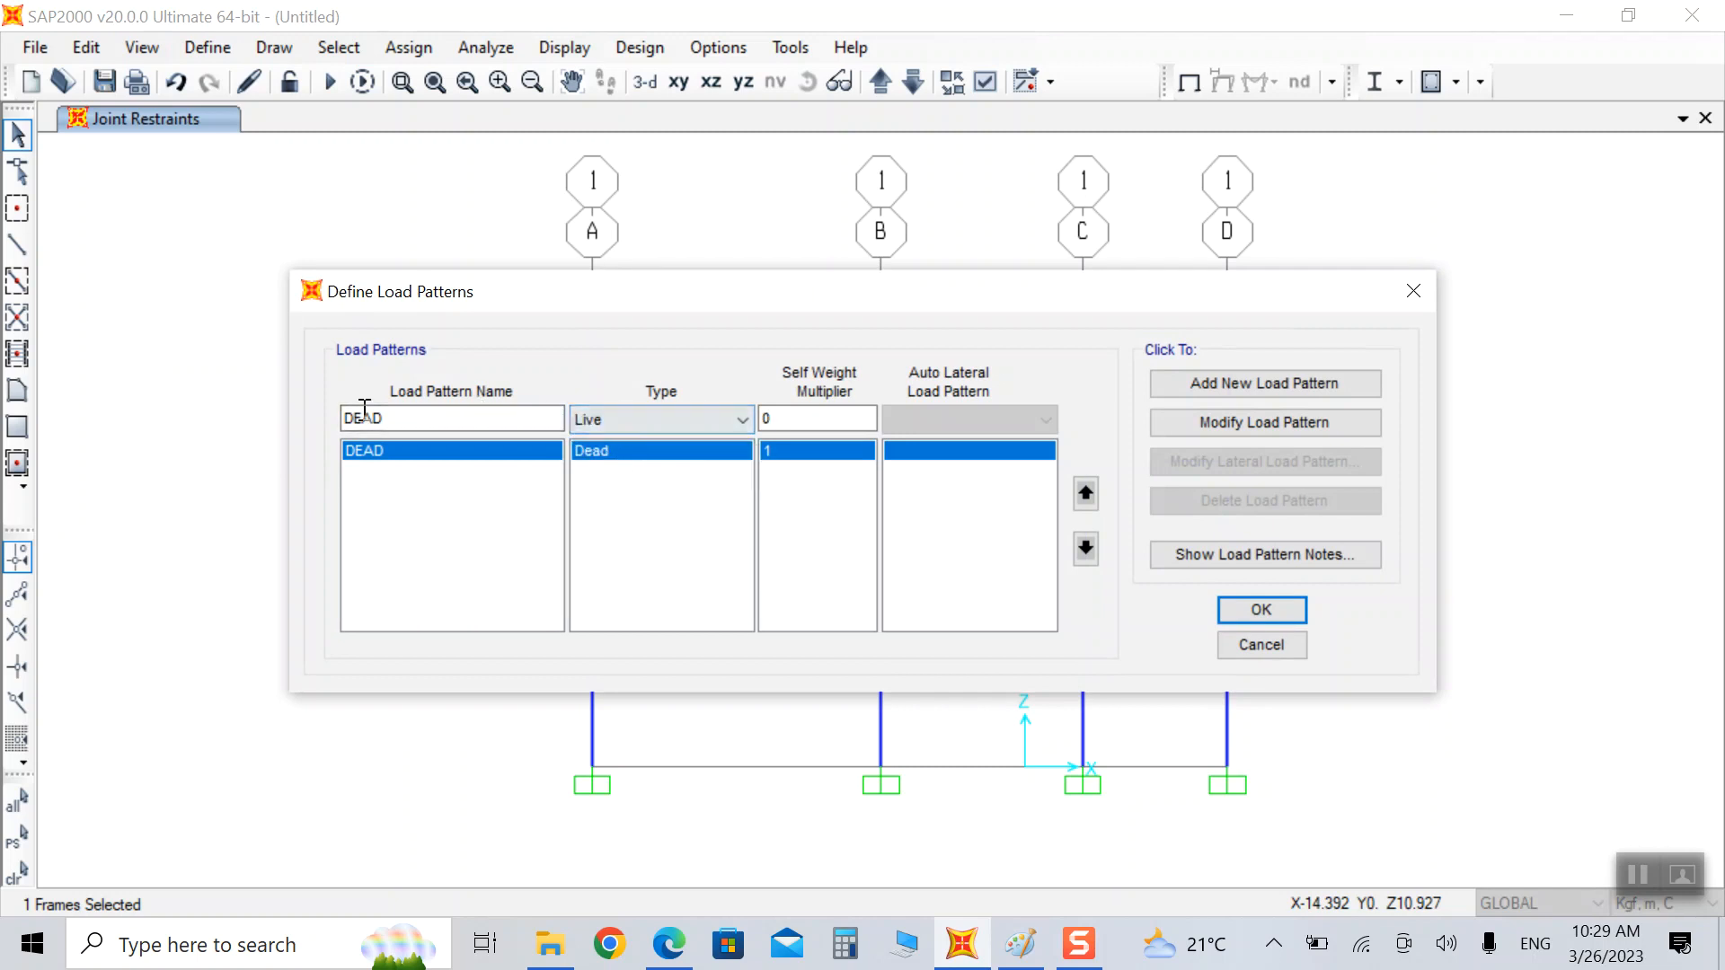
pyautogui.moveTo(415, 418); pyautogui.dragTo(142, 387)
pyautogui.write('K')
pyautogui.click(1263, 385)
# Step: Add a load pattern named EQ of type Quake without an auto lateral load code
pyautogui.click(610, 418)
pyautogui.doubleClick(409, 419)
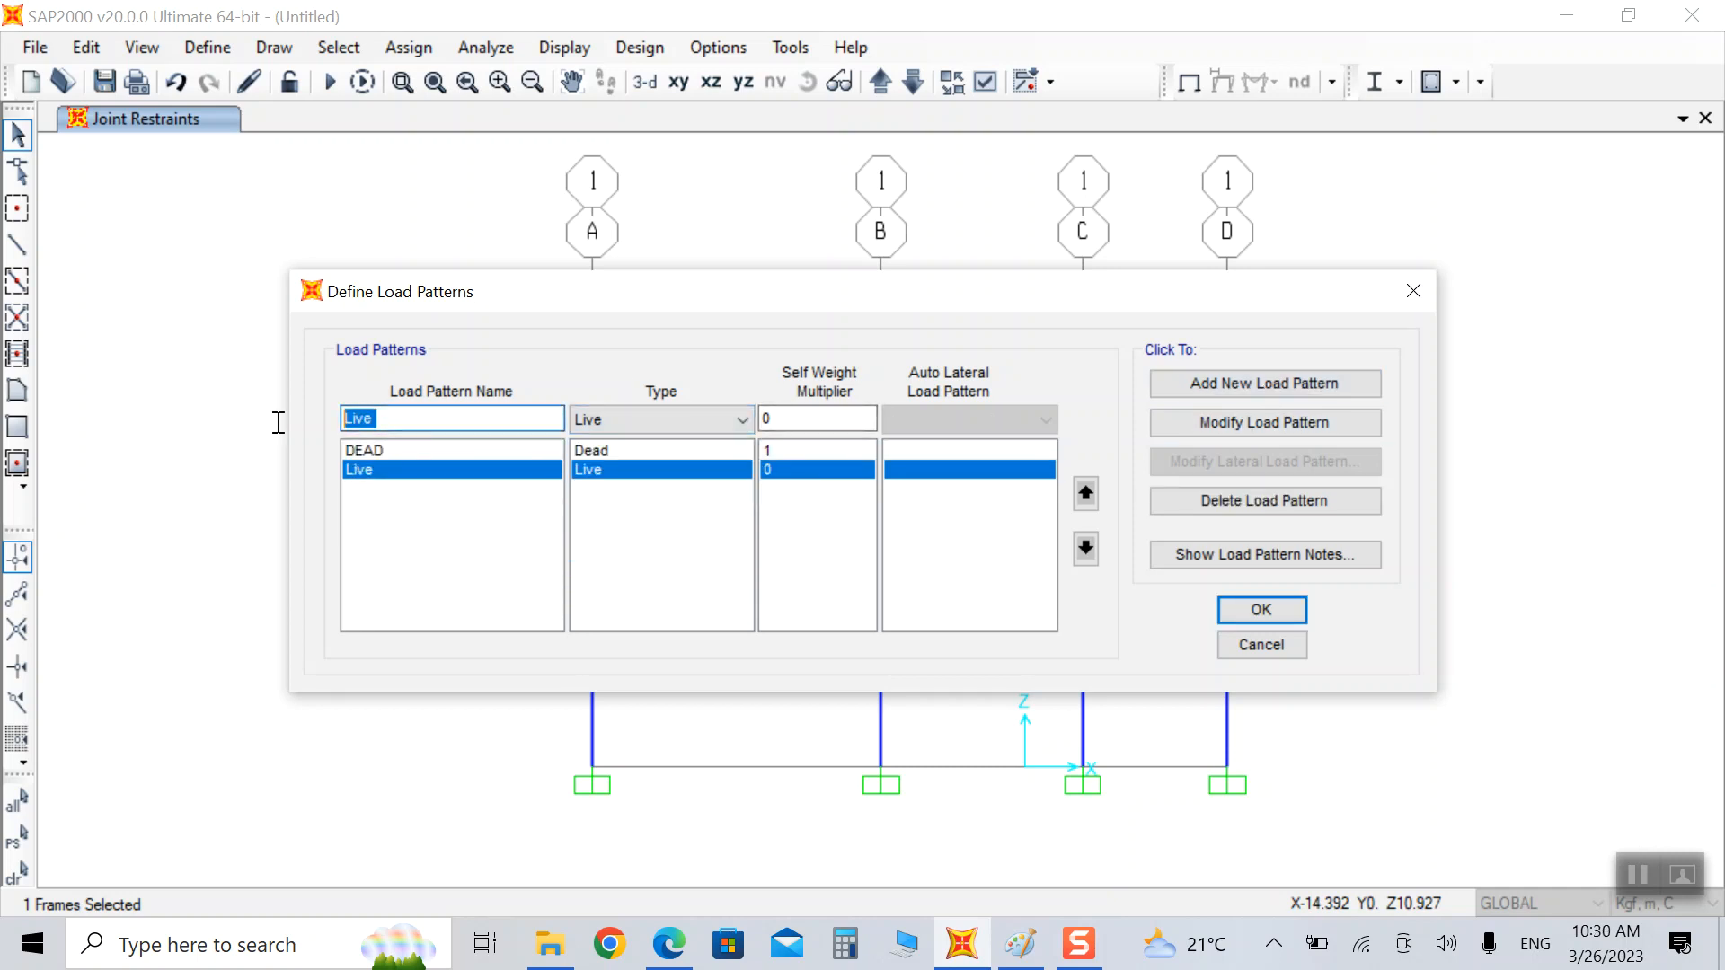
pyautogui.write('EQ')
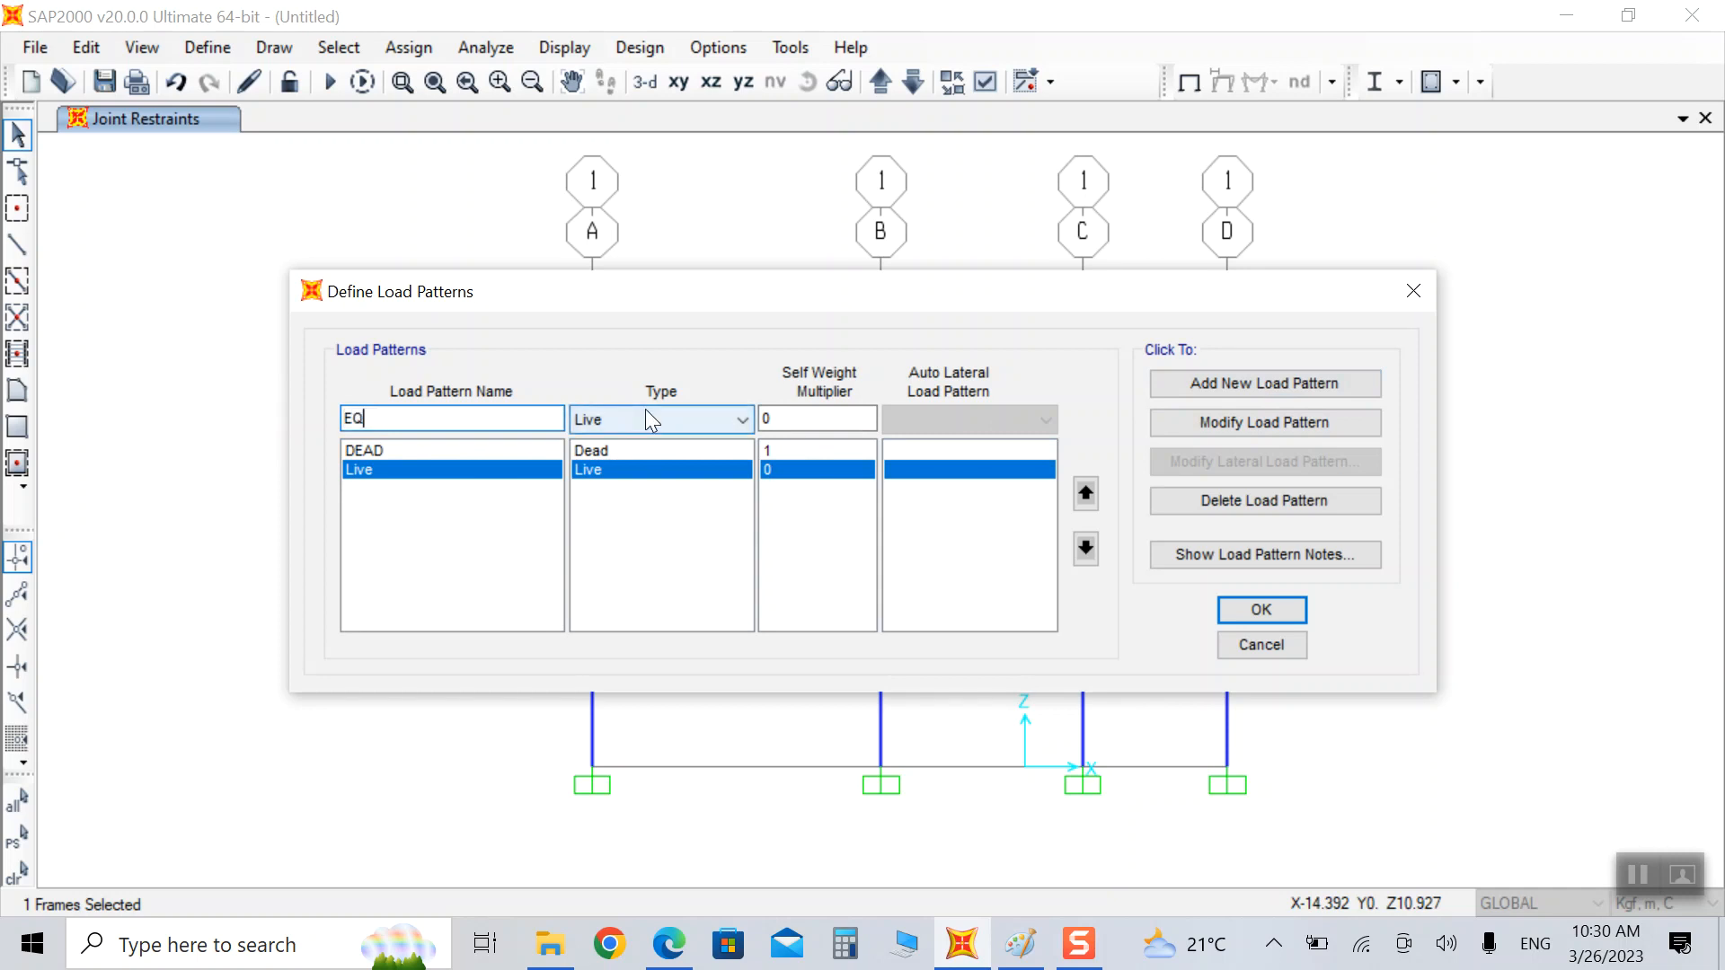
pyautogui.click(645, 413)
pyautogui.click(620, 501)
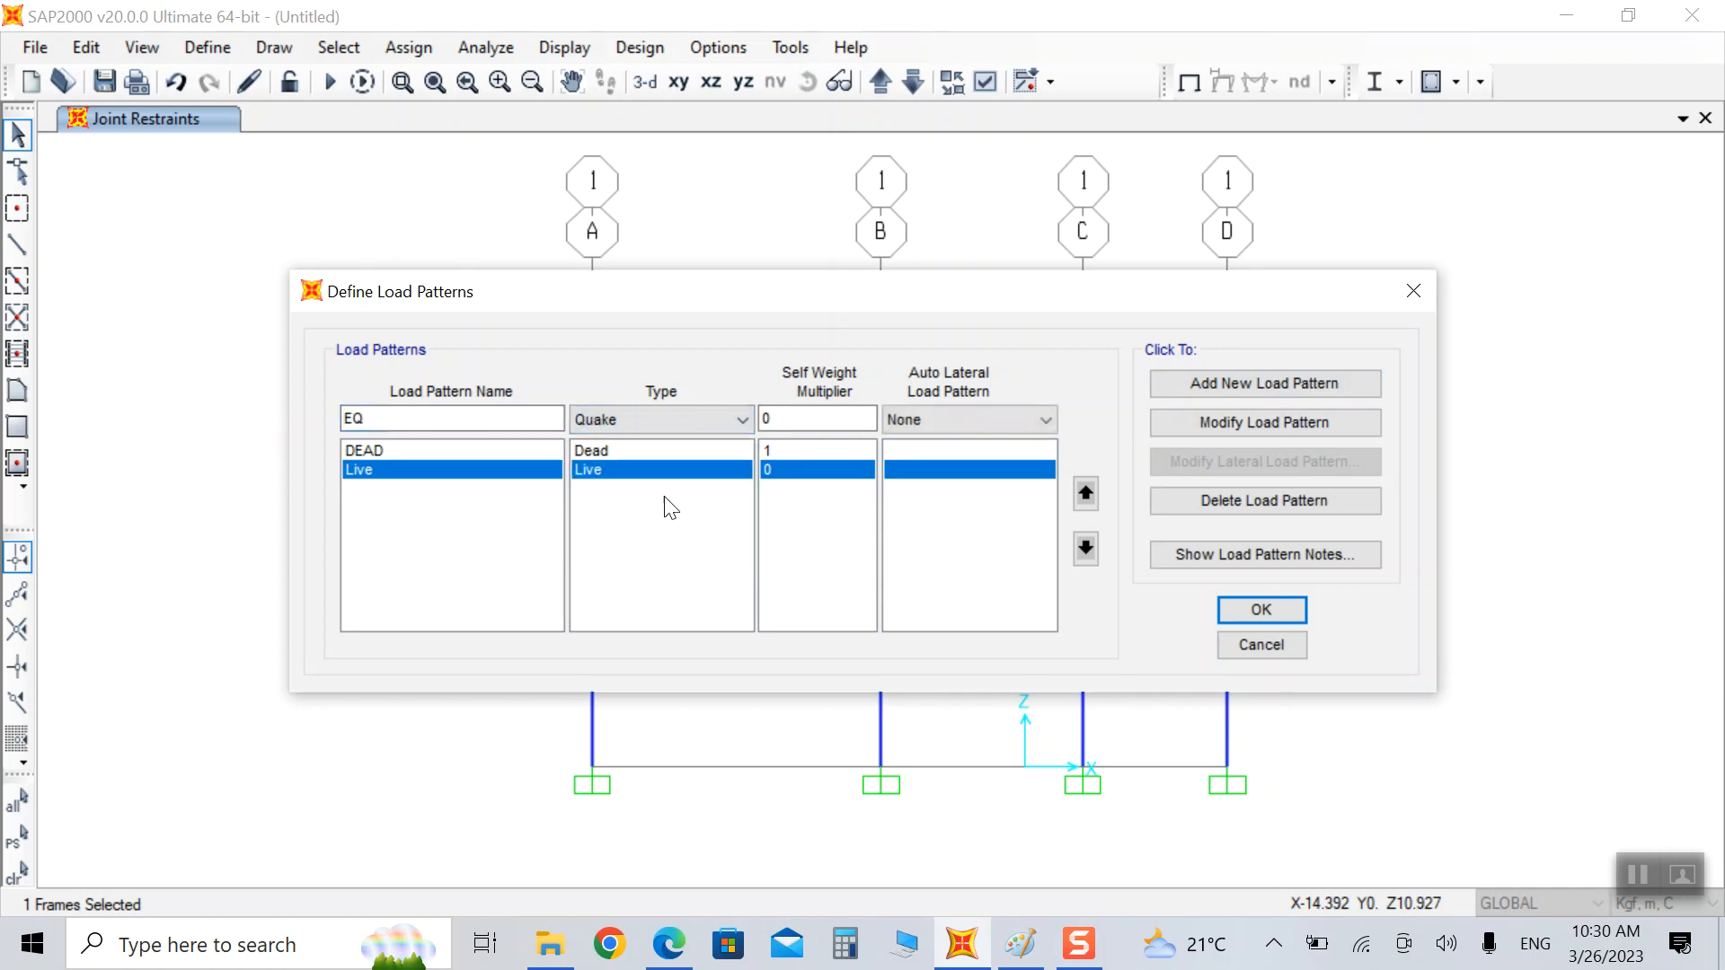
pyautogui.click(1184, 386)
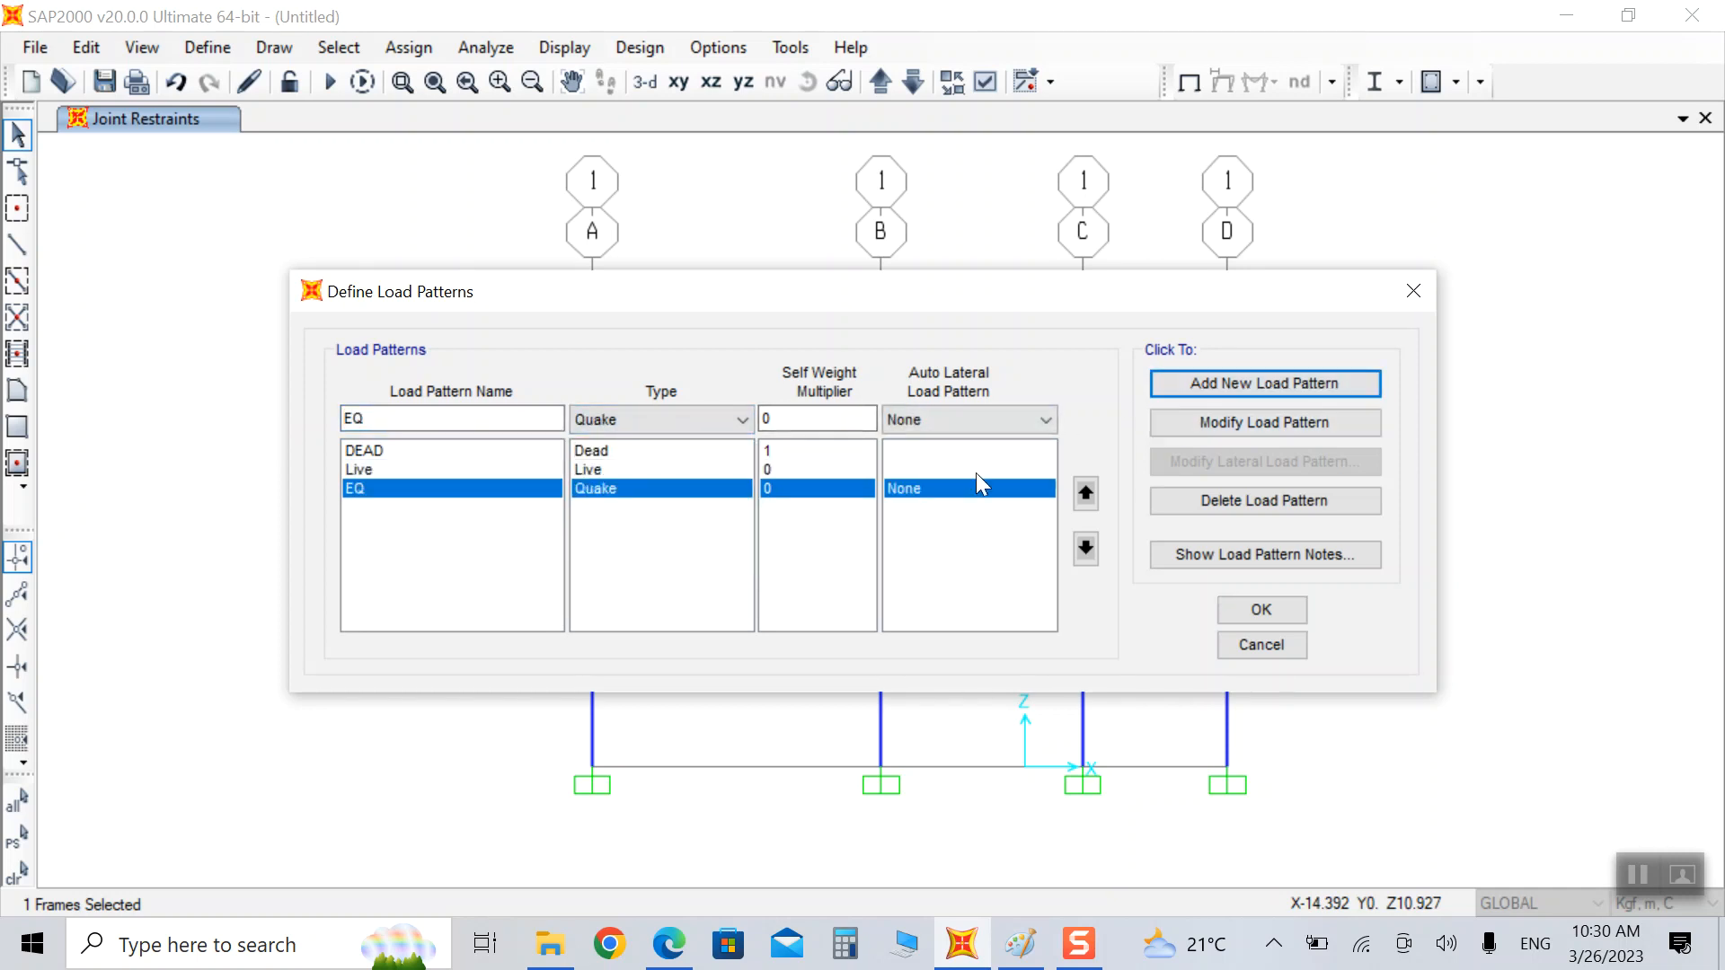
# Step: Try to add EQ again with the IS 1893-2016 auto lateral load, and delete the existing EQ load pattern
pyautogui.click(940, 417)
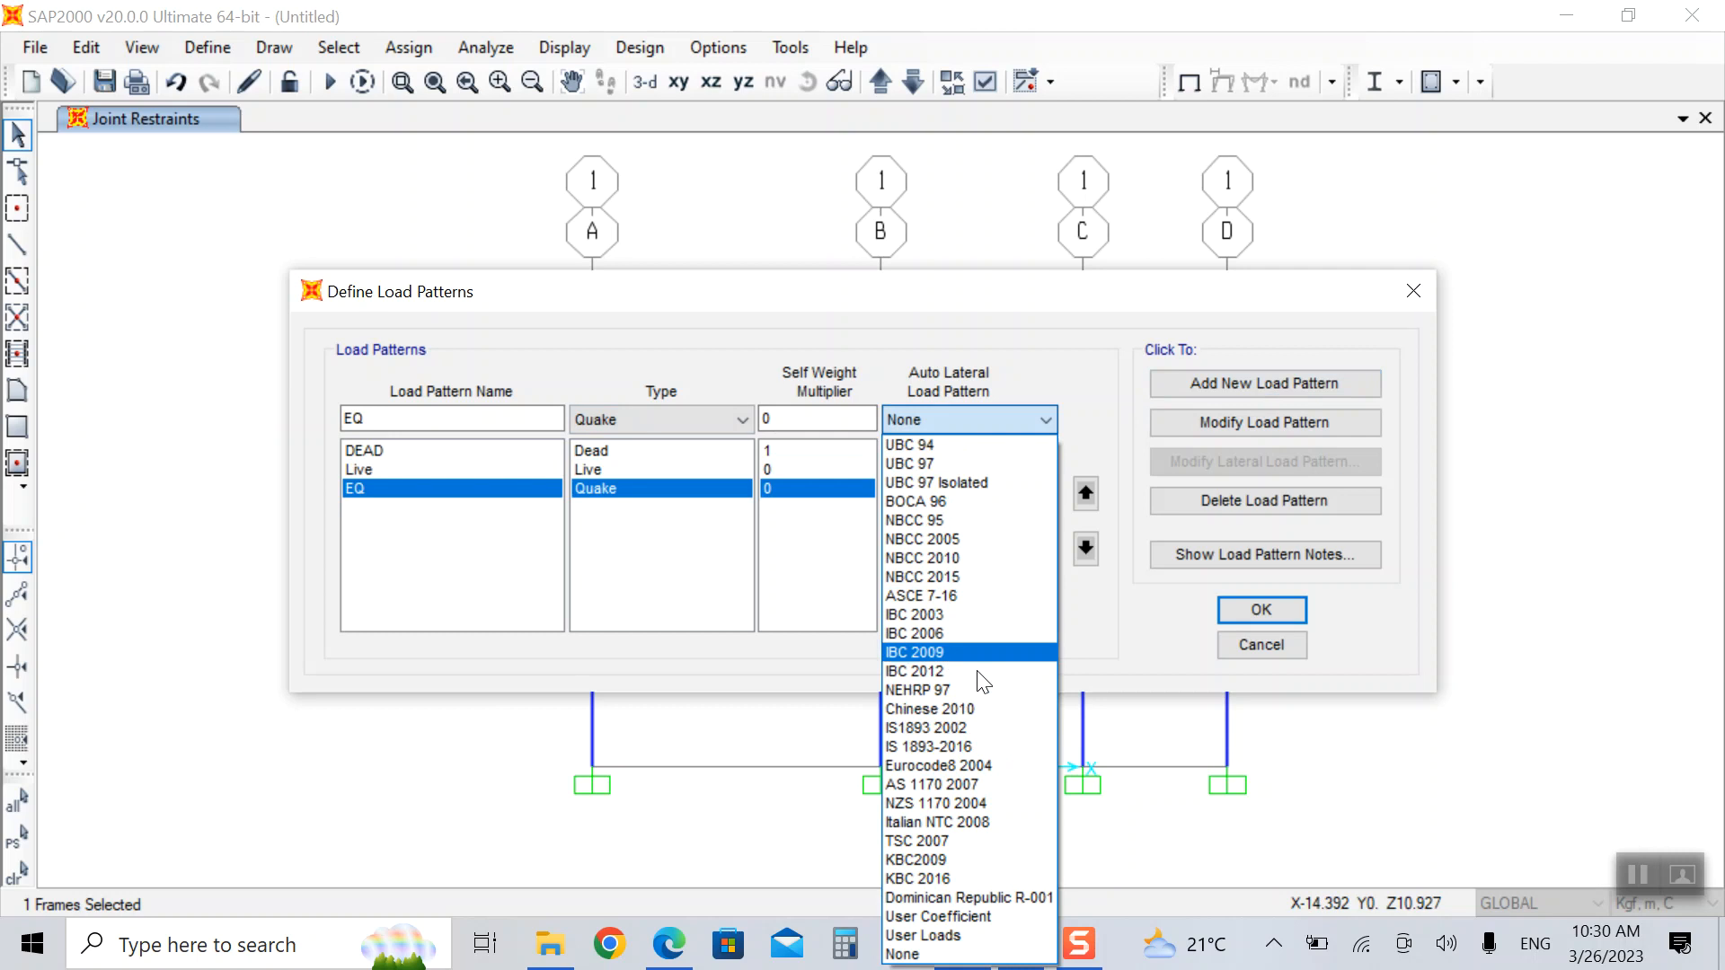
pyautogui.click(923, 746)
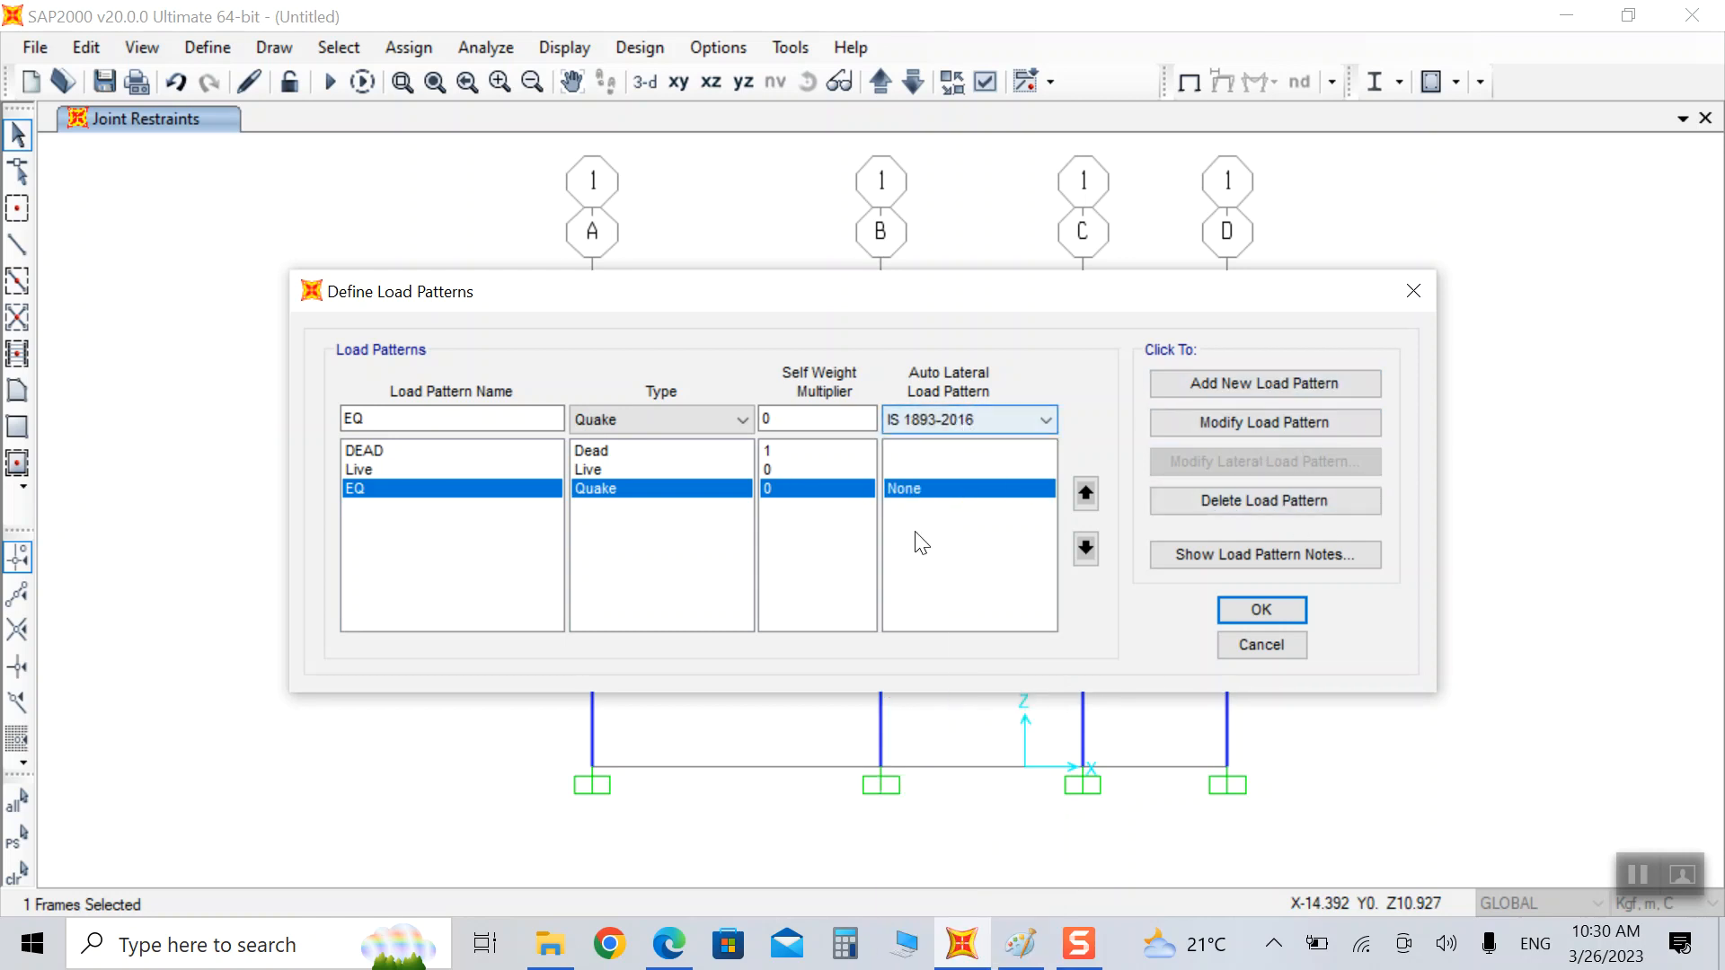
pyautogui.click(1264, 384)
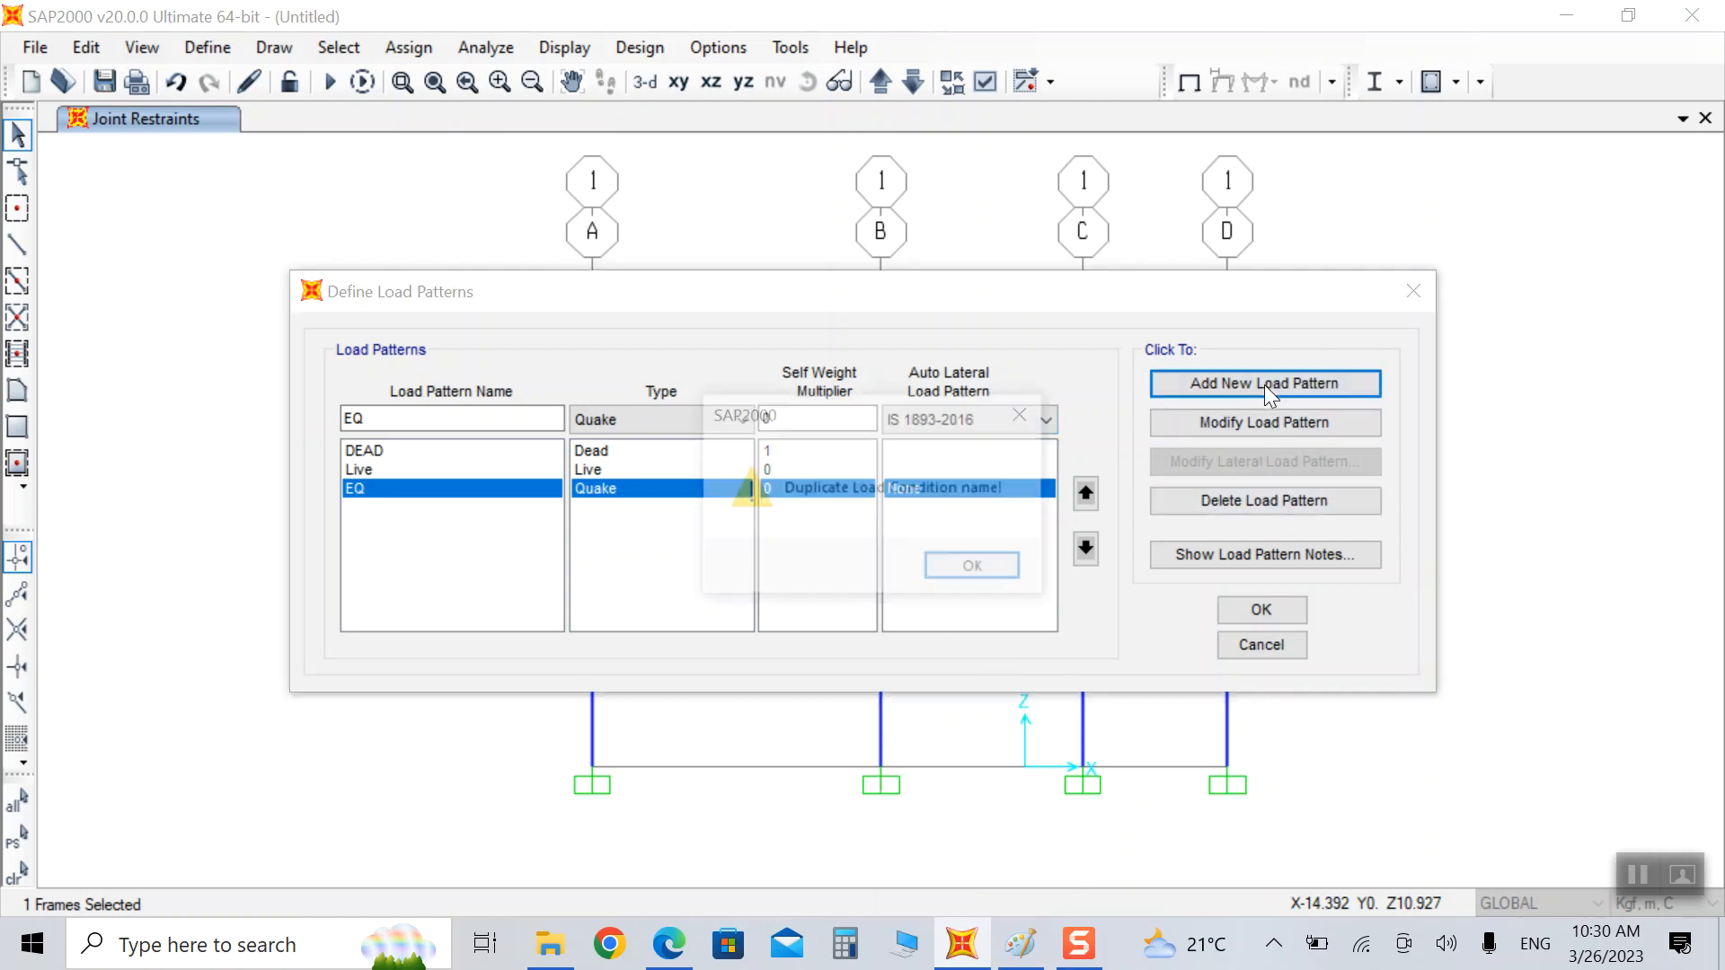
pyautogui.click(997, 568)
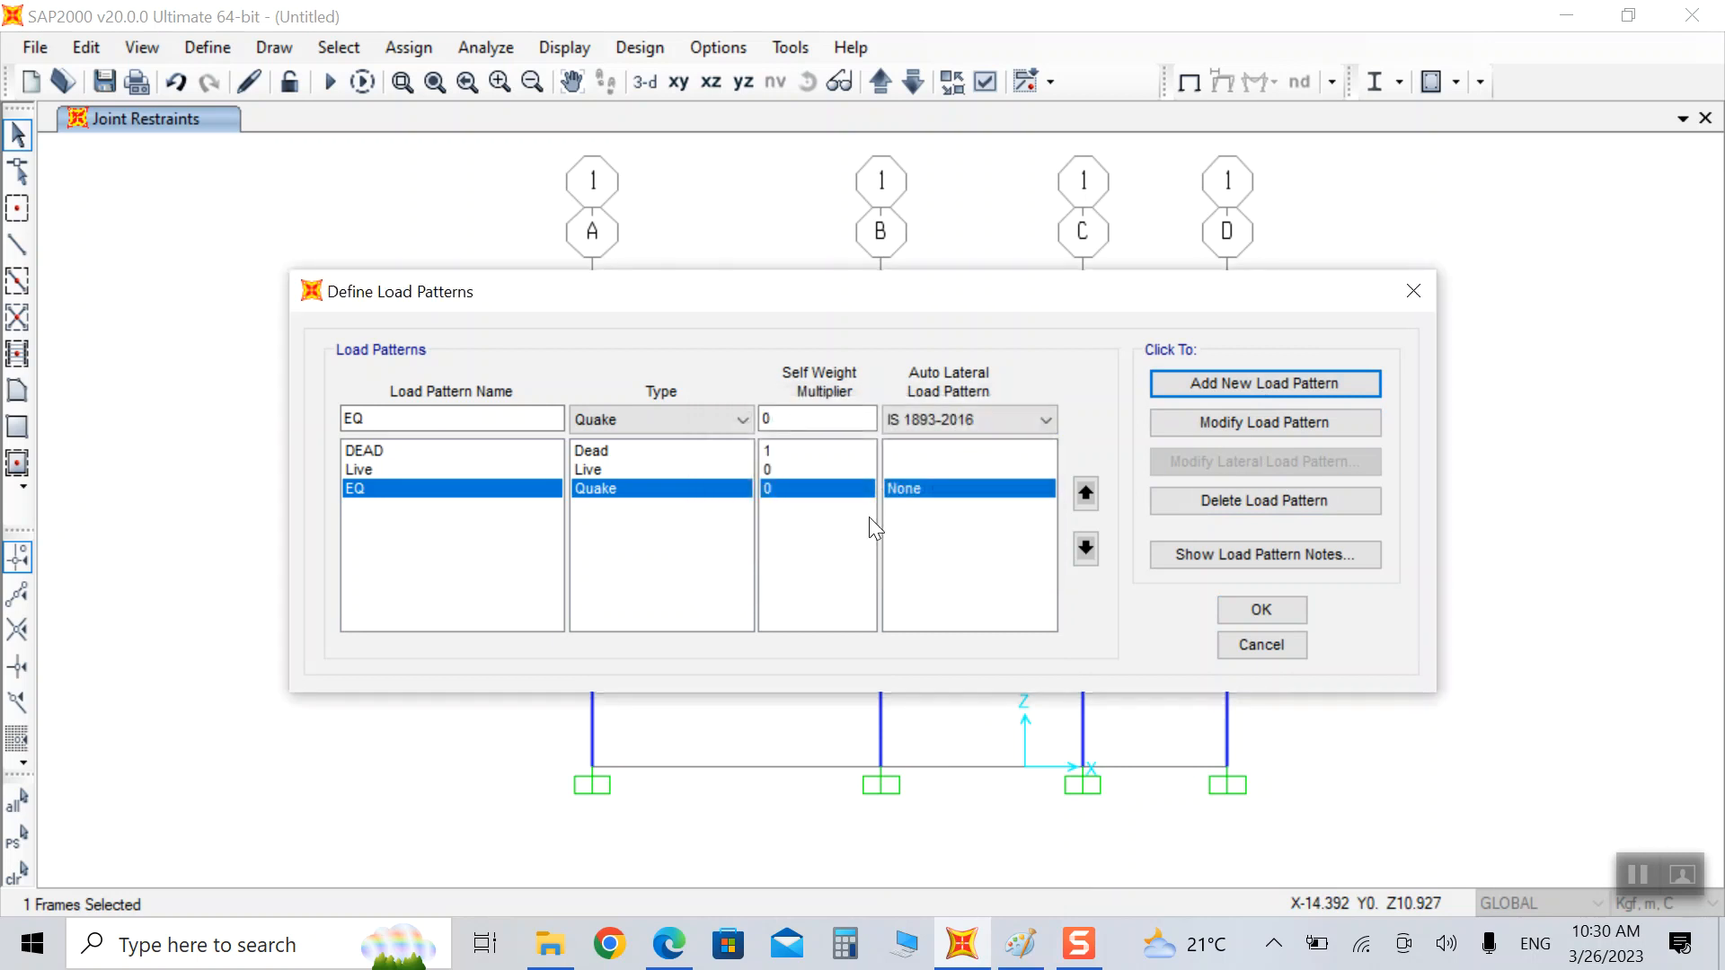
pyautogui.click(1242, 499)
# Step: Add a Quake load pattern named EQ with the IS 1893-2016 auto lateral load and open its lateral load settings
pyautogui.doubleClick(536, 417)
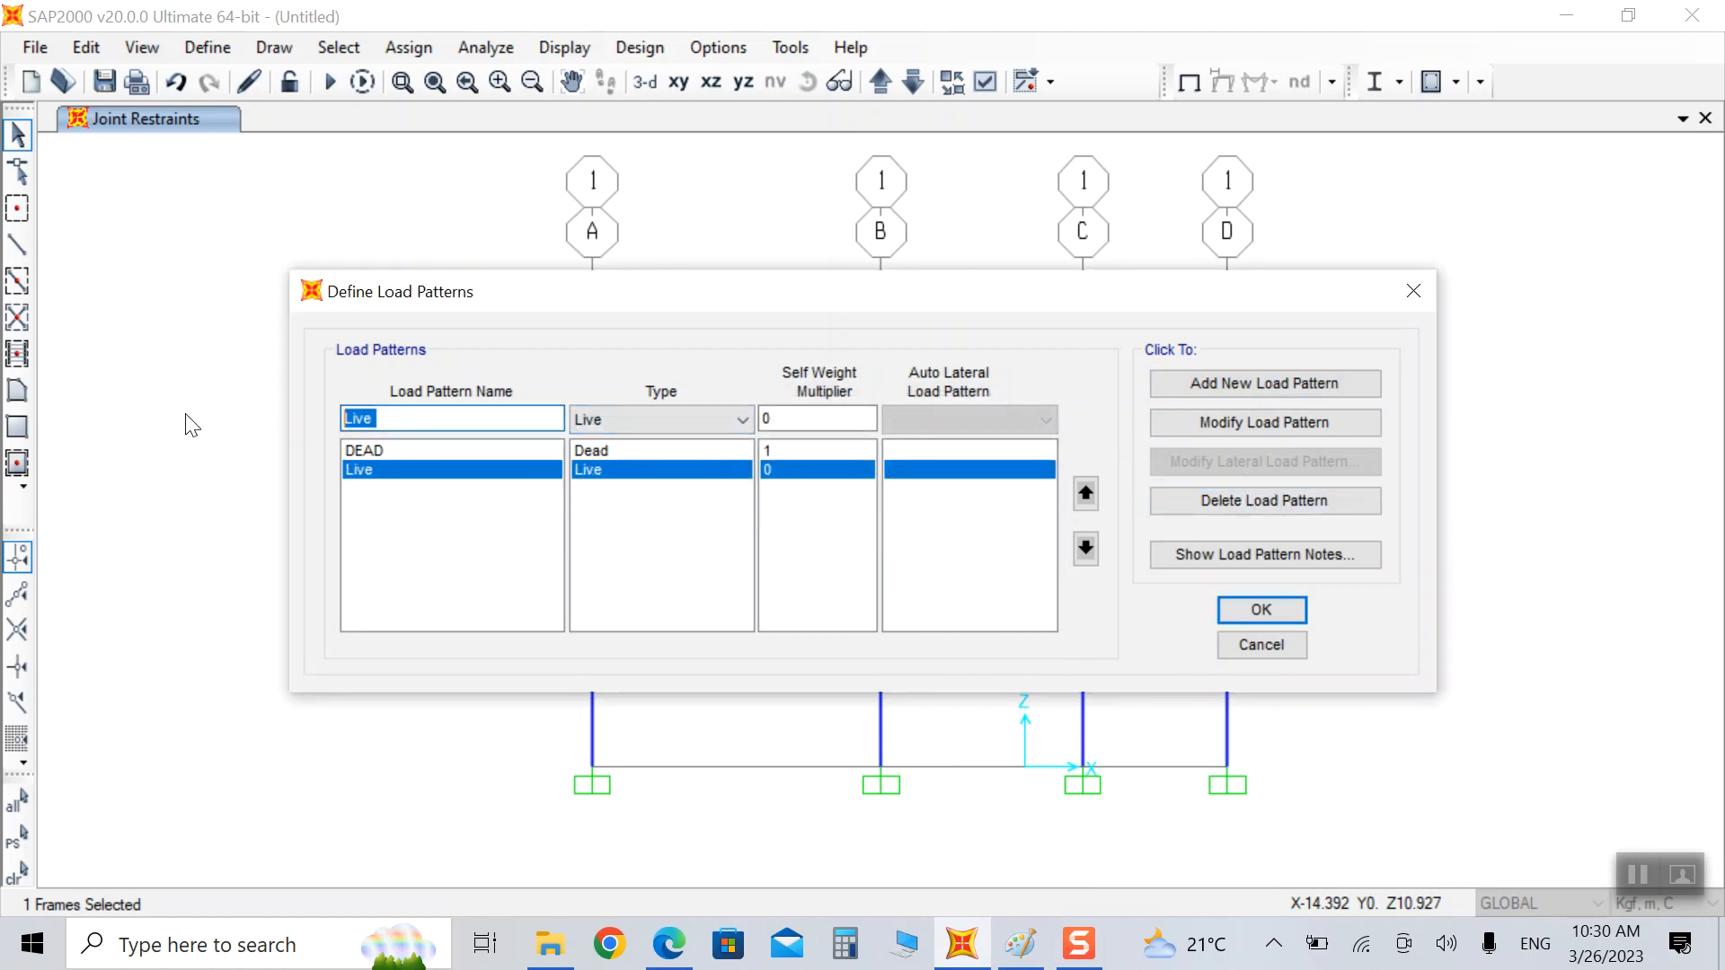
pyautogui.write('EQ')
pyautogui.click(656, 420)
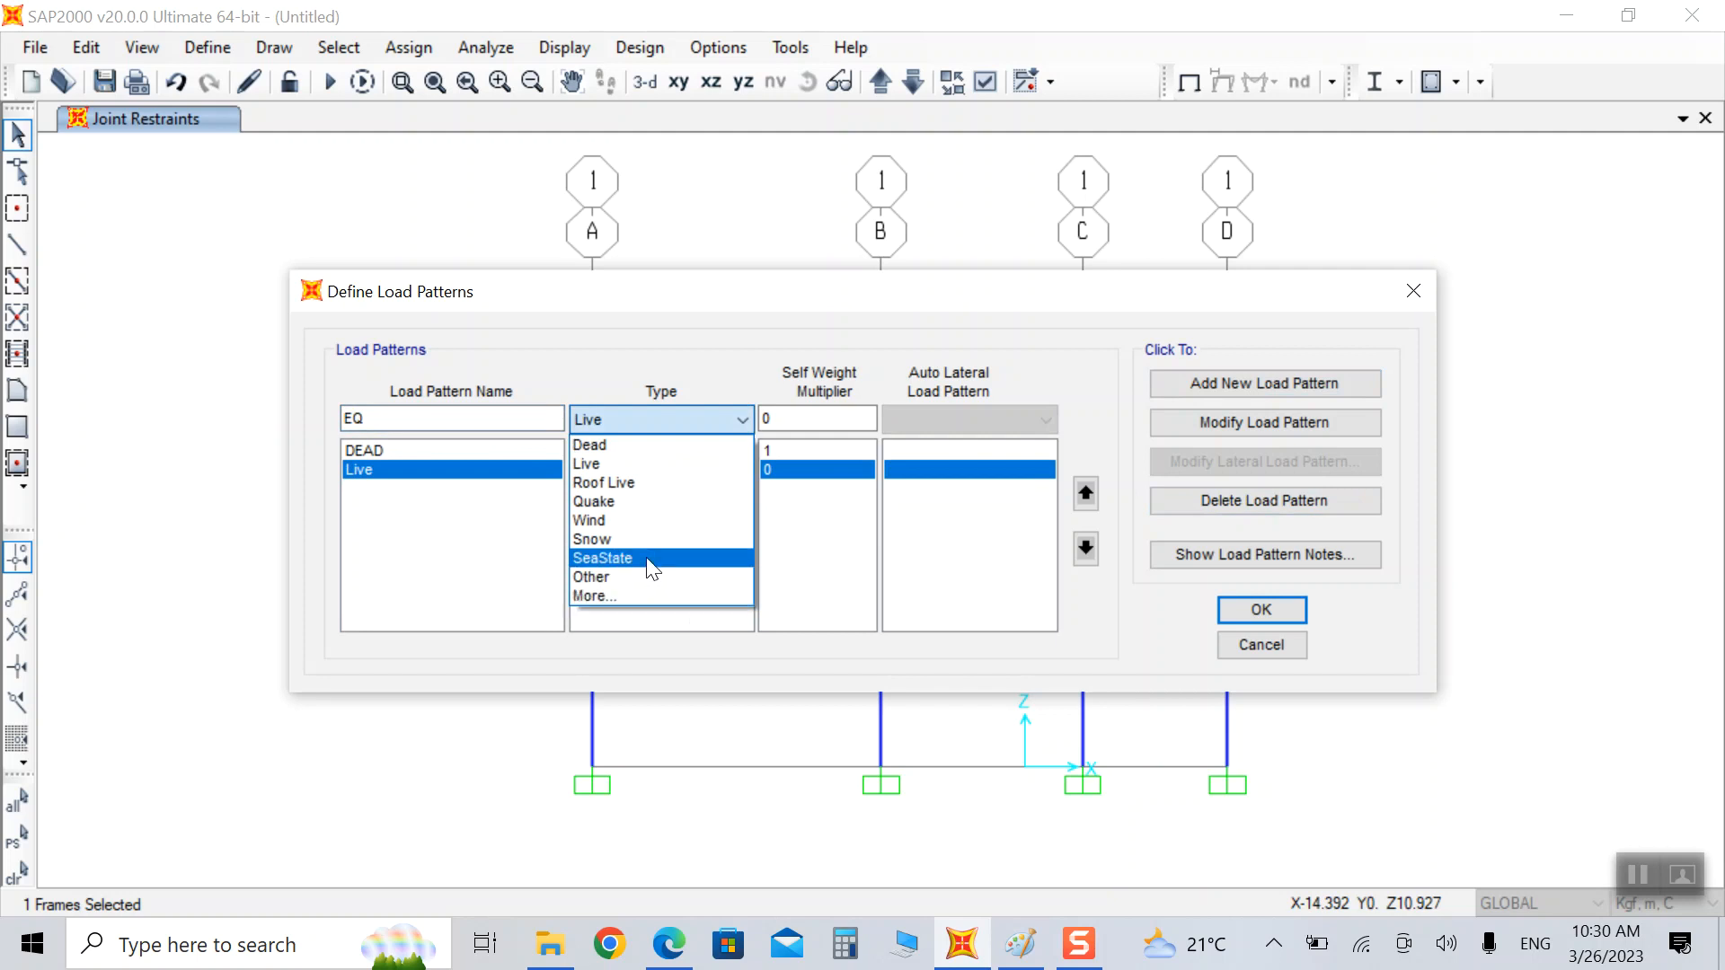
pyautogui.click(595, 501)
pyautogui.click(907, 417)
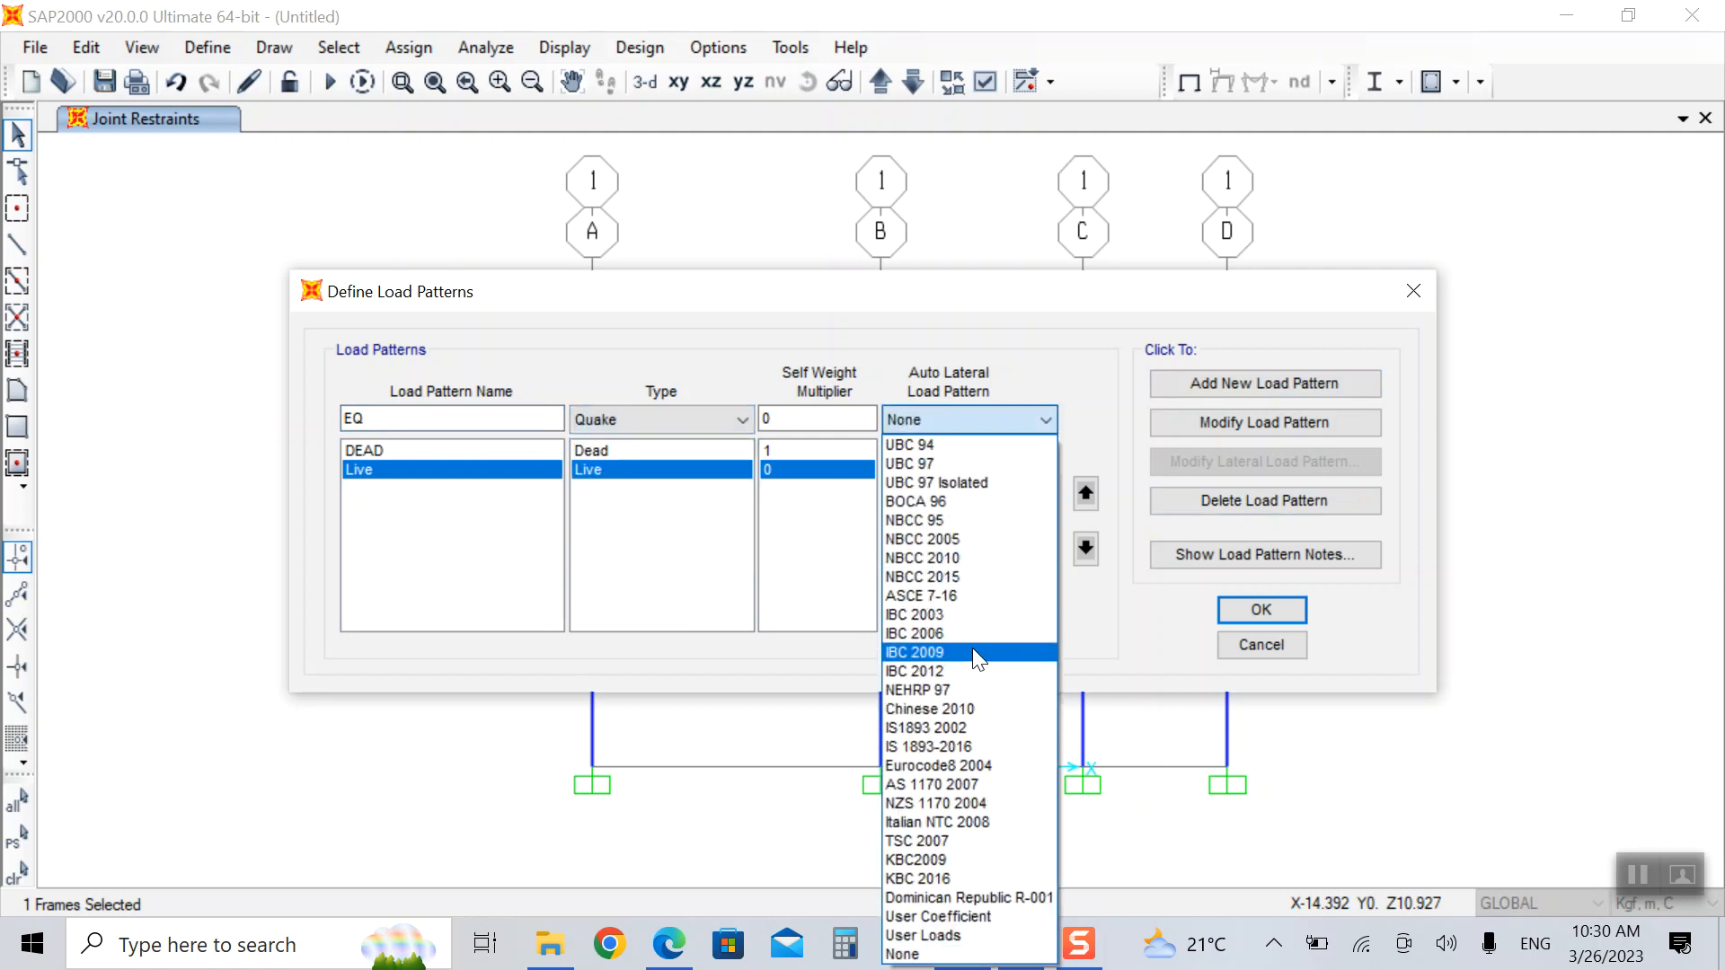
pyautogui.click(952, 747)
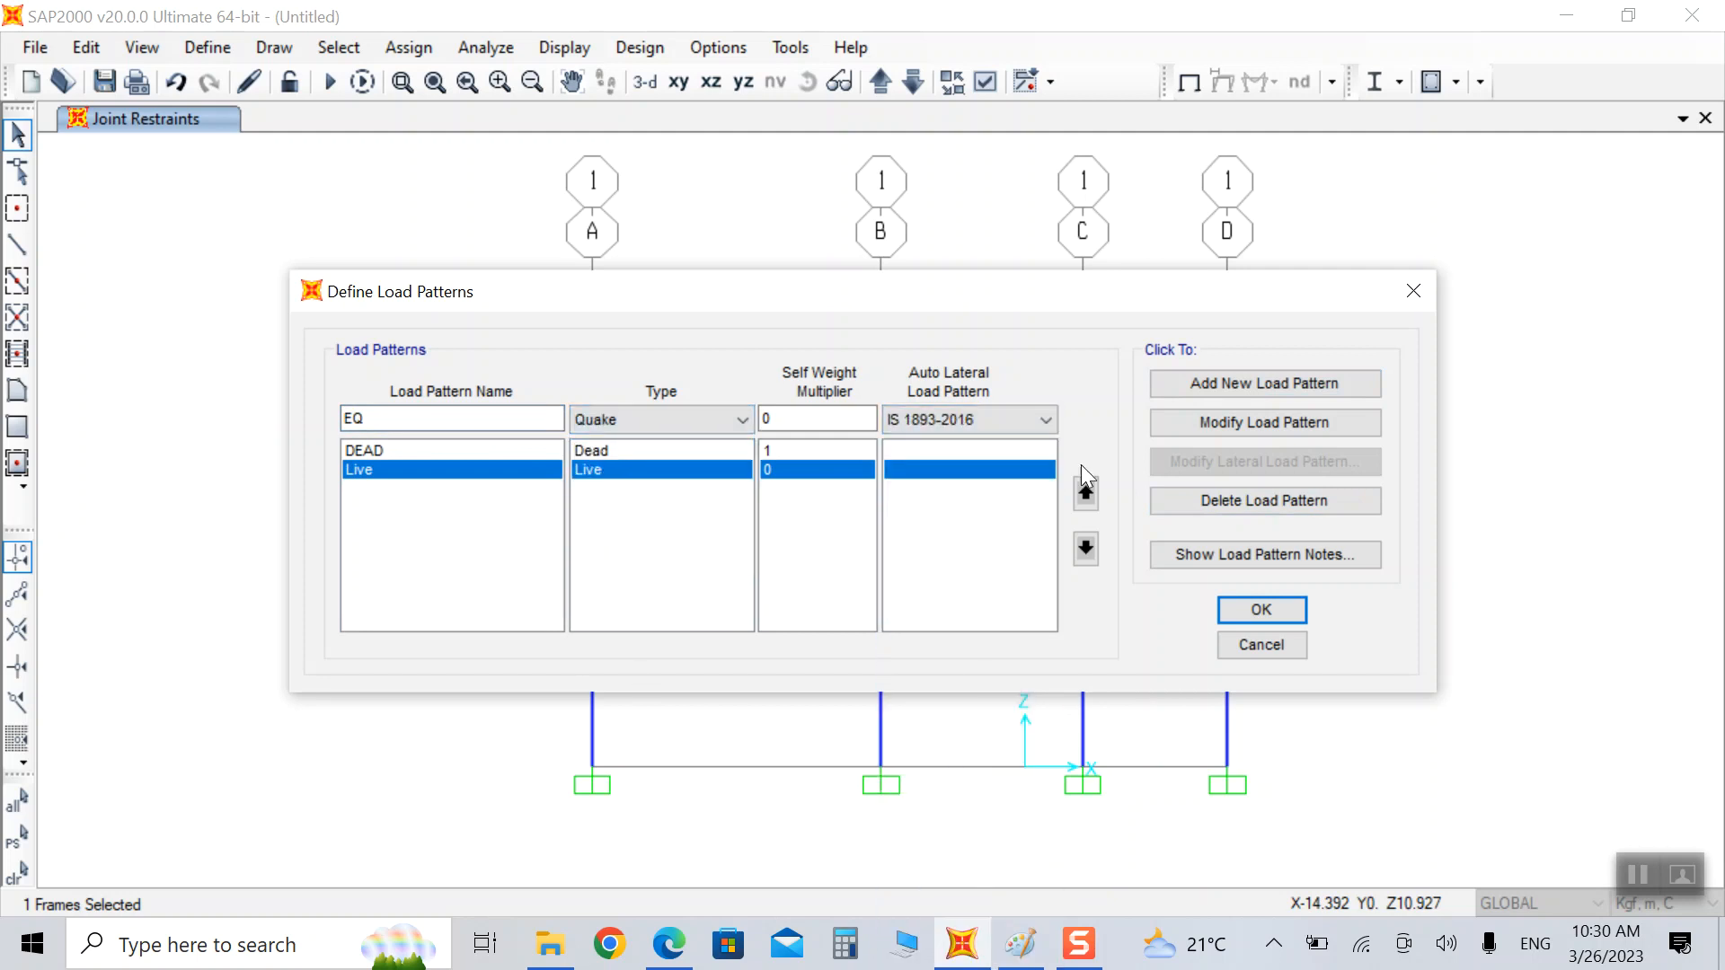
pyautogui.click(1241, 392)
pyautogui.click(1224, 459)
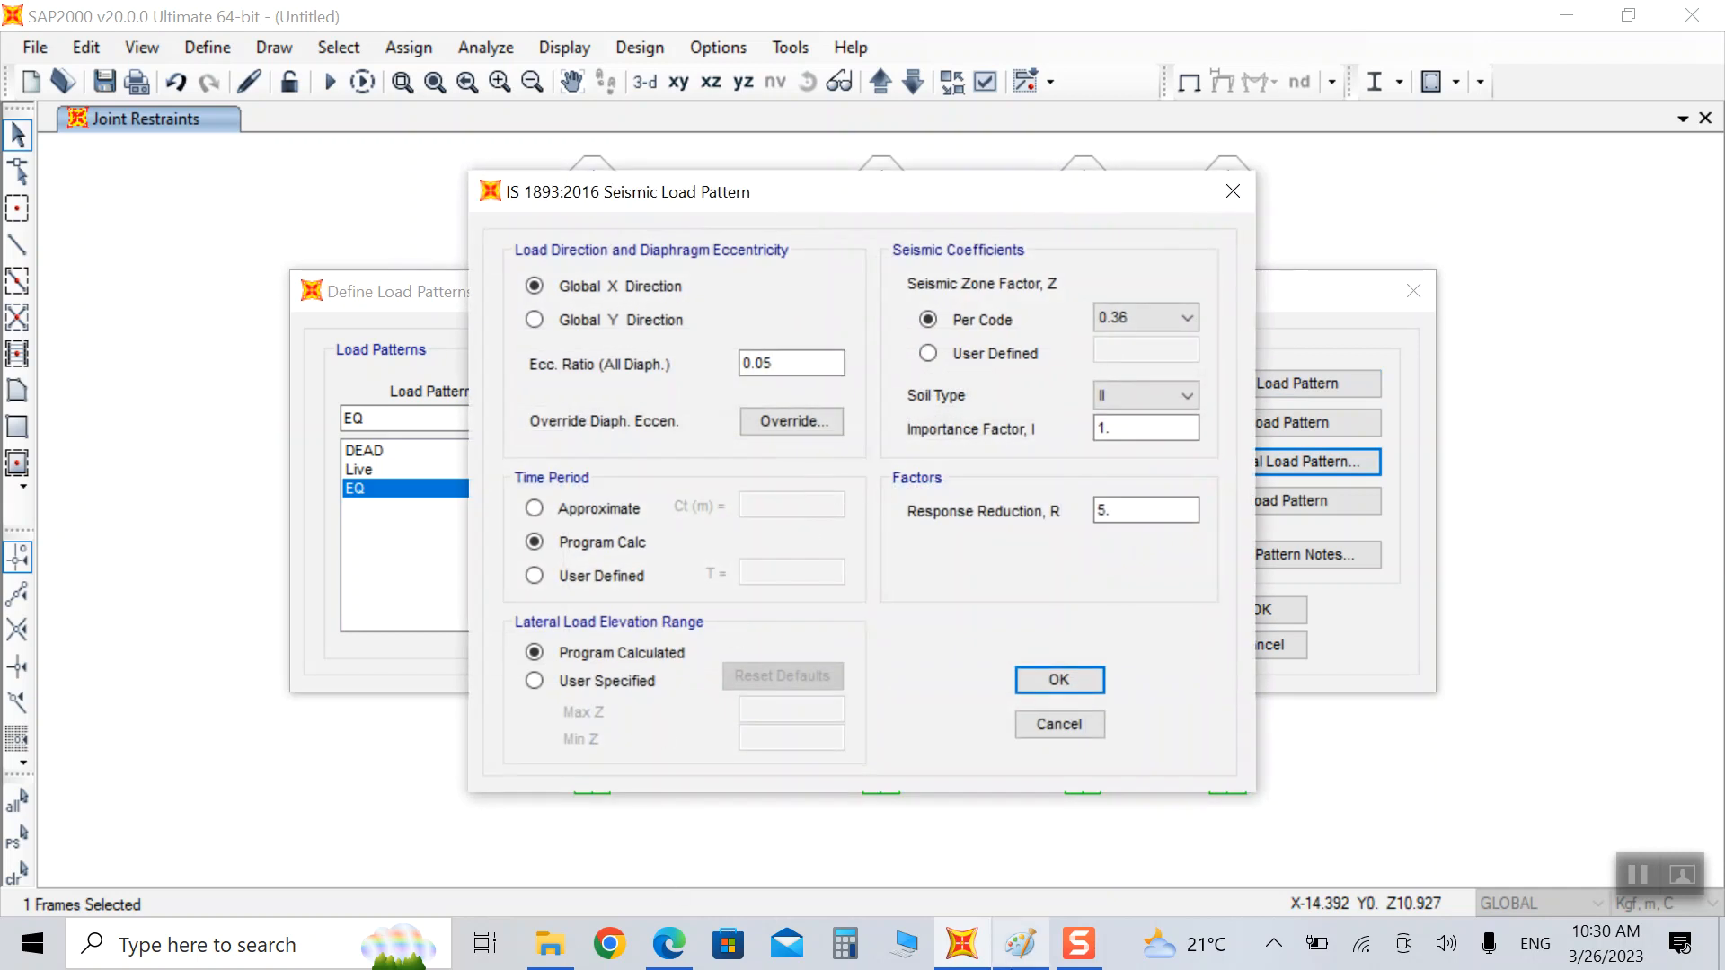
# Step: Switch to Paint and handwrite the formula F = m · a on the canvas
pyautogui.click(1020, 944)
pyautogui.moveTo(531, 310)
pyautogui.mouseDown()
pyautogui.moveTo(369, 310)
pyautogui.moveTo(418, 521)
pyautogui.mouseUp()
pyautogui.moveTo(368, 439); pyautogui.dragTo(628, 454)
pyautogui.moveTo(657, 379); pyautogui.dragTo(670, 472)
pyautogui.moveTo(664, 422)
pyautogui.mouseDown()
pyautogui.moveTo(684, 368)
pyautogui.moveTo(778, 436)
pyautogui.mouseUp()
pyautogui.click(847, 403)
pyautogui.moveTo(1010, 270)
pyautogui.mouseDown()
pyautogui.moveTo(997, 335)
pyautogui.moveTo(1035, 408)
pyautogui.mouseUp()
# Step: Handwrite the mass formula m = W/g beneath the force formula
pyautogui.scroll(-3, 765, 449)
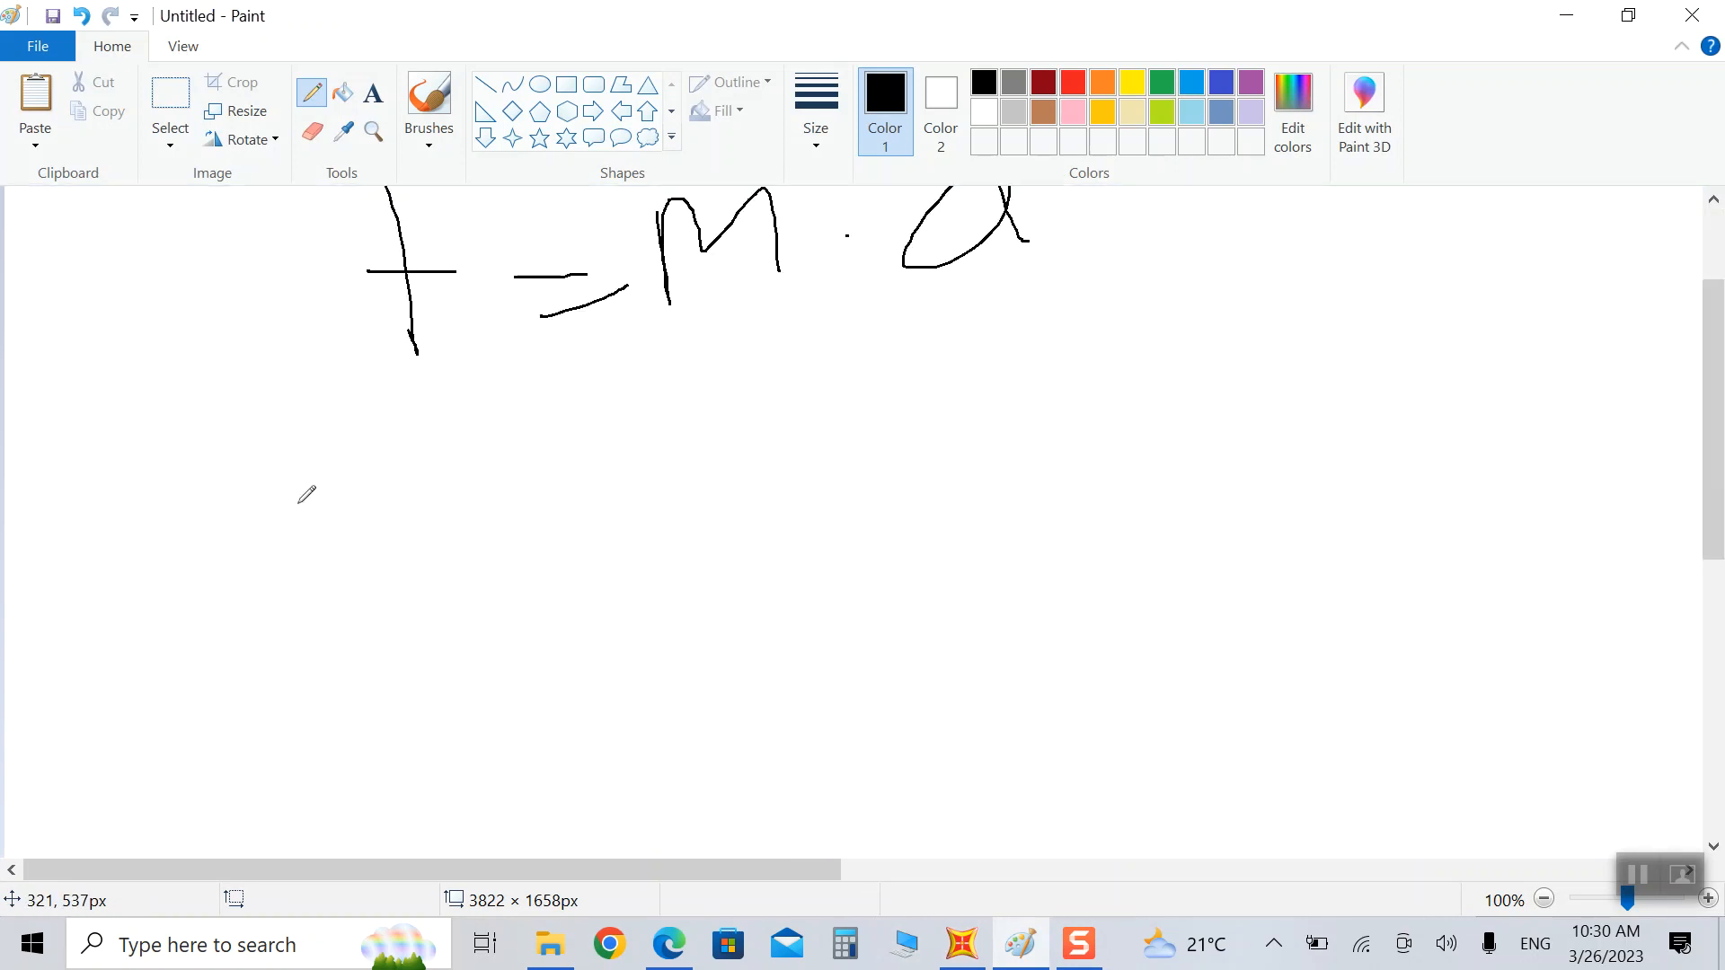
pyautogui.moveTo(340, 441)
pyautogui.mouseDown()
pyautogui.moveTo(367, 521)
pyautogui.moveTo(495, 488)
pyautogui.mouseUp()
pyautogui.moveTo(531, 483)
pyautogui.mouseDown()
pyautogui.moveTo(572, 478)
pyautogui.moveTo(568, 510)
pyautogui.moveTo(829, 461)
pyautogui.mouseUp()
pyautogui.moveTo(641, 384)
pyautogui.mouseDown()
pyautogui.moveTo(729, 393)
pyautogui.moveTo(750, 343)
pyautogui.mouseUp()
pyautogui.moveTo(755, 493)
pyautogui.mouseDown()
pyautogui.moveTo(728, 495)
pyautogui.moveTo(764, 573)
pyautogui.moveTo(797, 539)
pyautogui.mouseUp()
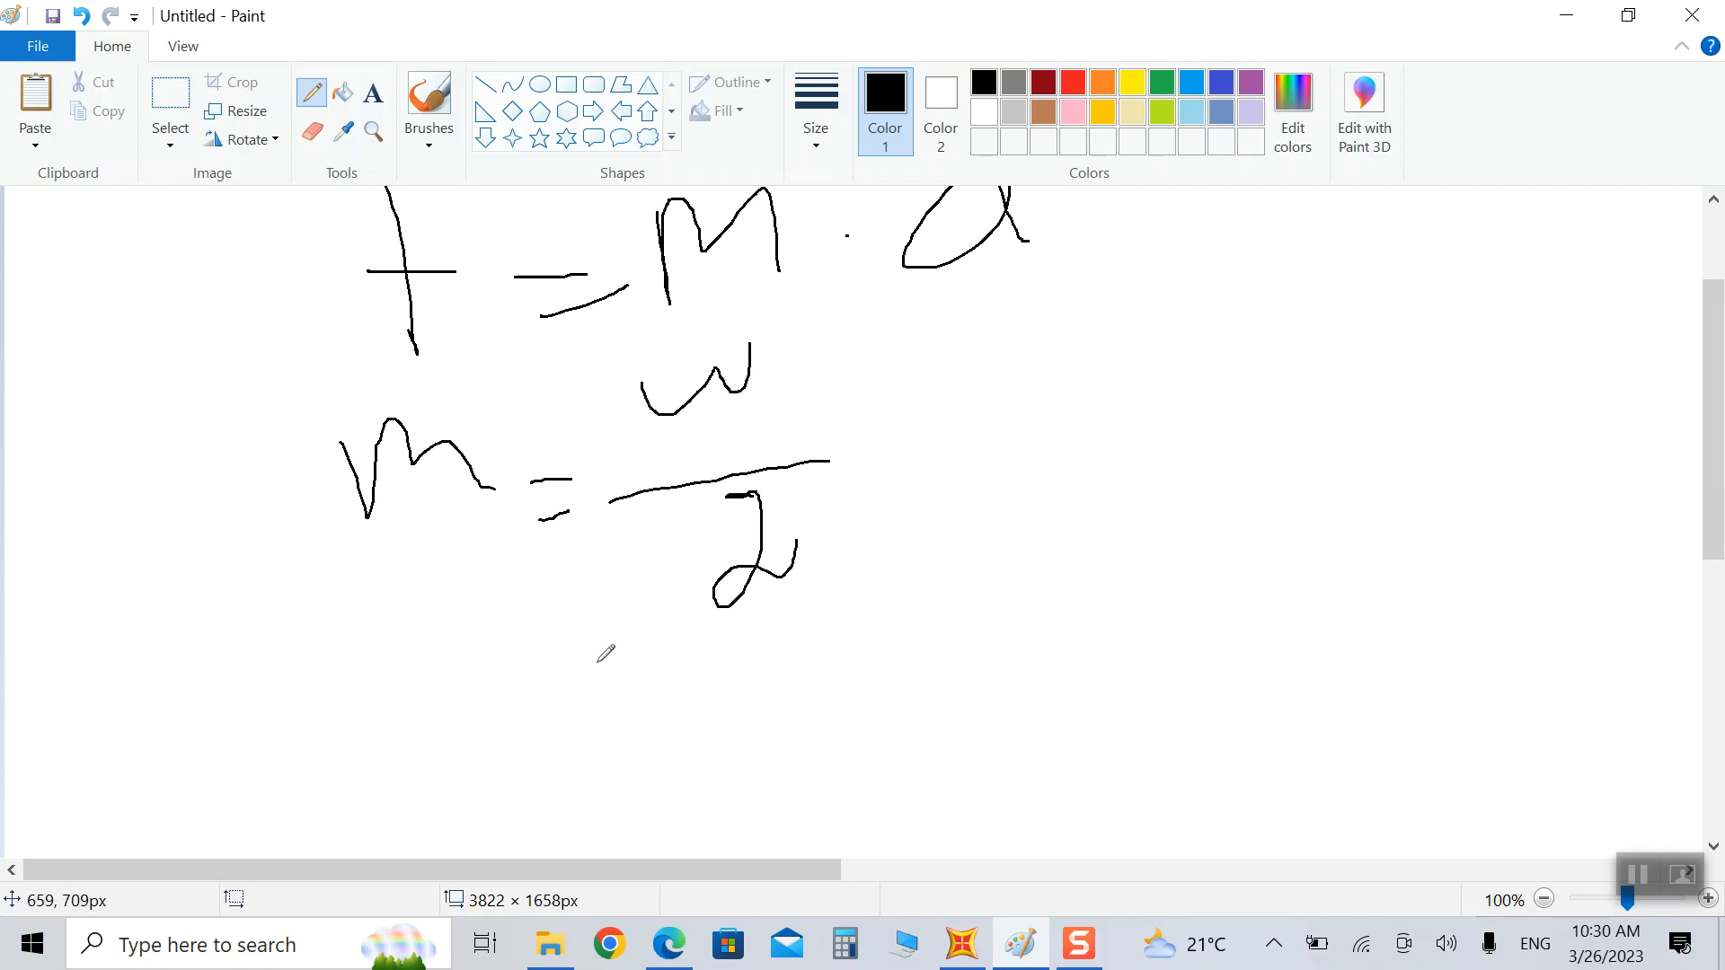
pyautogui.scroll(2, 679, 536)
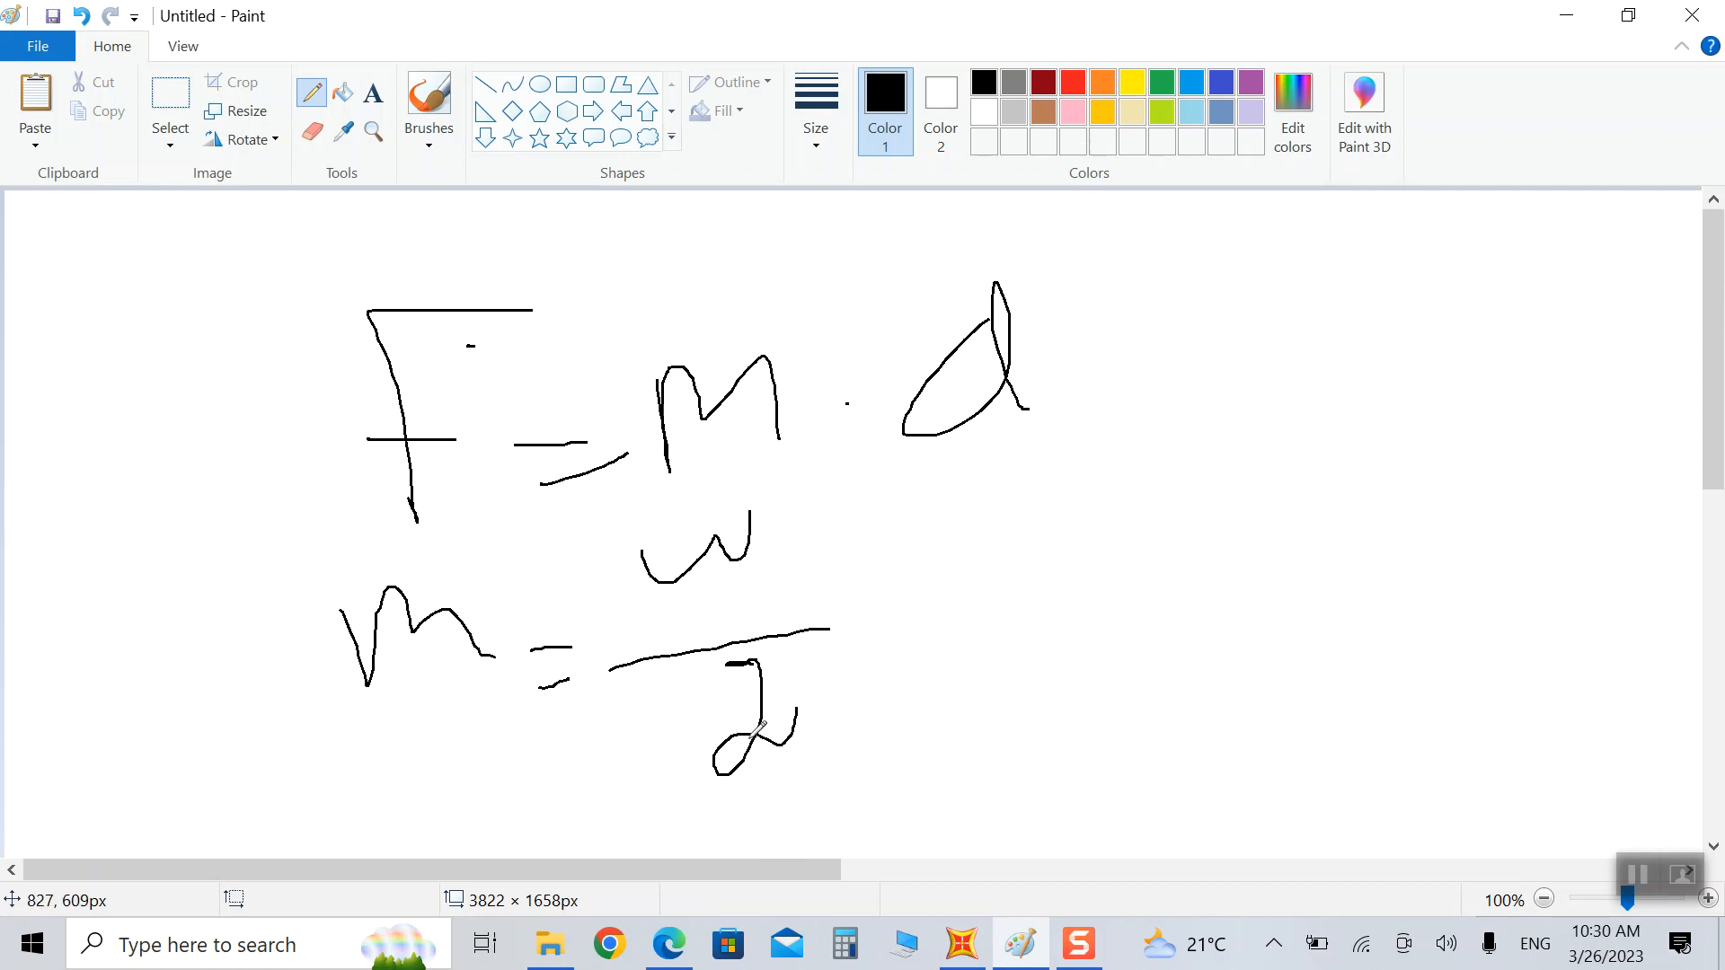
# Step: Extend the force formula with = F = W·a/g and circle the a/g part
pyautogui.moveTo(1082, 351); pyautogui.dragTo(1116, 350)
pyautogui.moveTo(1073, 378); pyautogui.dragTo(1140, 370)
pyautogui.moveTo(1182, 316)
pyautogui.mouseDown()
pyautogui.moveTo(1204, 409)
pyautogui.moveTo(1267, 300)
pyautogui.mouseUp()
pyautogui.moveTo(1183, 368)
pyautogui.mouseDown()
pyautogui.moveTo(1302, 363)
pyautogui.moveTo(1305, 390)
pyautogui.mouseUp()
pyautogui.moveTo(1342, 299)
pyautogui.mouseDown()
pyautogui.moveTo(1374, 315)
pyautogui.moveTo(1474, 280)
pyautogui.moveTo(1535, 335)
pyautogui.mouseUp()
pyautogui.click(1431, 307)
pyautogui.moveTo(1374, 352); pyautogui.dragTo(1548, 326)
pyautogui.moveTo(1430, 367)
pyautogui.mouseDown()
pyautogui.moveTo(1461, 366)
pyautogui.moveTo(1496, 426)
pyautogui.moveTo(1505, 412)
pyautogui.mouseUp()
pyautogui.moveTo(1487, 244)
pyautogui.mouseDown()
pyautogui.moveTo(1440, 274)
pyautogui.moveTo(1404, 353)
pyautogui.moveTo(1489, 286)
pyautogui.moveTo(1453, 253)
pyautogui.mouseUp()
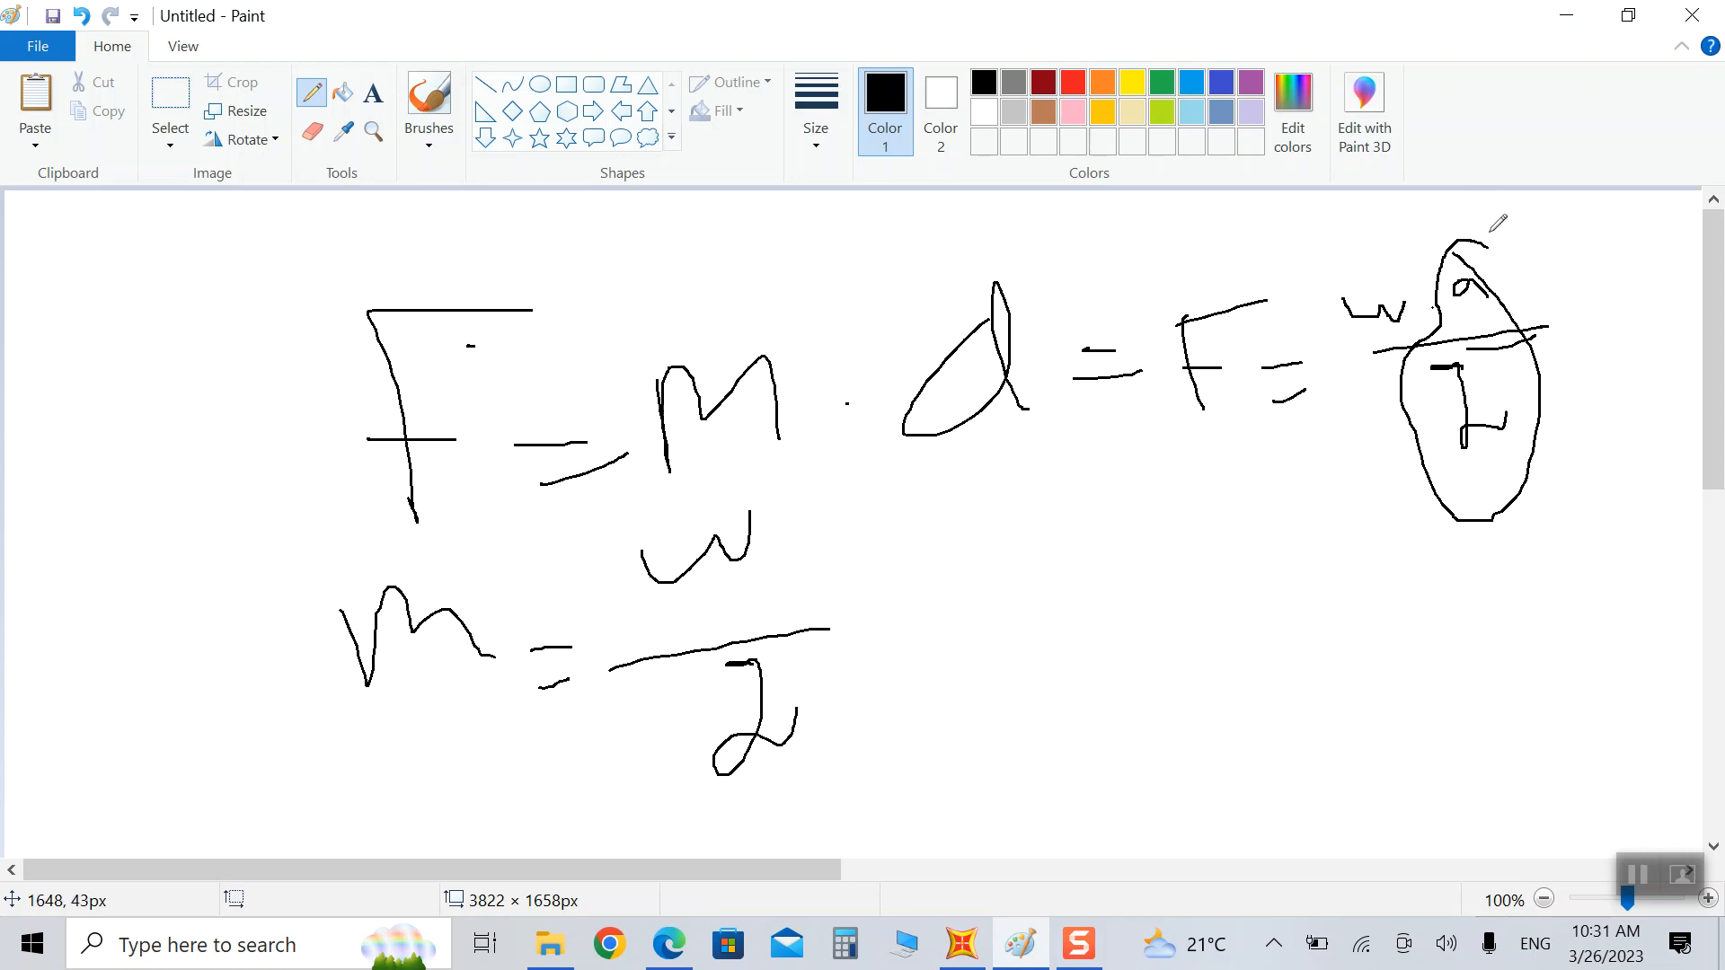
# Step: Handwrite an equals sign and the coefficient value below the W·a/g fraction, and circle the coefficient
pyautogui.moveTo(1326, 591); pyautogui.dragTo(1369, 591)
pyautogui.click(1367, 627)
pyautogui.moveTo(1462, 552)
pyautogui.mouseDown()
pyautogui.moveTo(1428, 613)
pyautogui.moveTo(1500, 562)
pyautogui.moveTo(1541, 607)
pyautogui.moveTo(1527, 540)
pyautogui.moveTo(1654, 582)
pyautogui.moveTo(1615, 550)
pyautogui.mouseUp()
pyautogui.moveTo(1589, 536); pyautogui.dragTo(1666, 515)
pyautogui.moveTo(1597, 469)
pyautogui.mouseDown()
pyautogui.moveTo(1489, 699)
pyautogui.moveTo(1449, 520)
pyautogui.mouseUp()
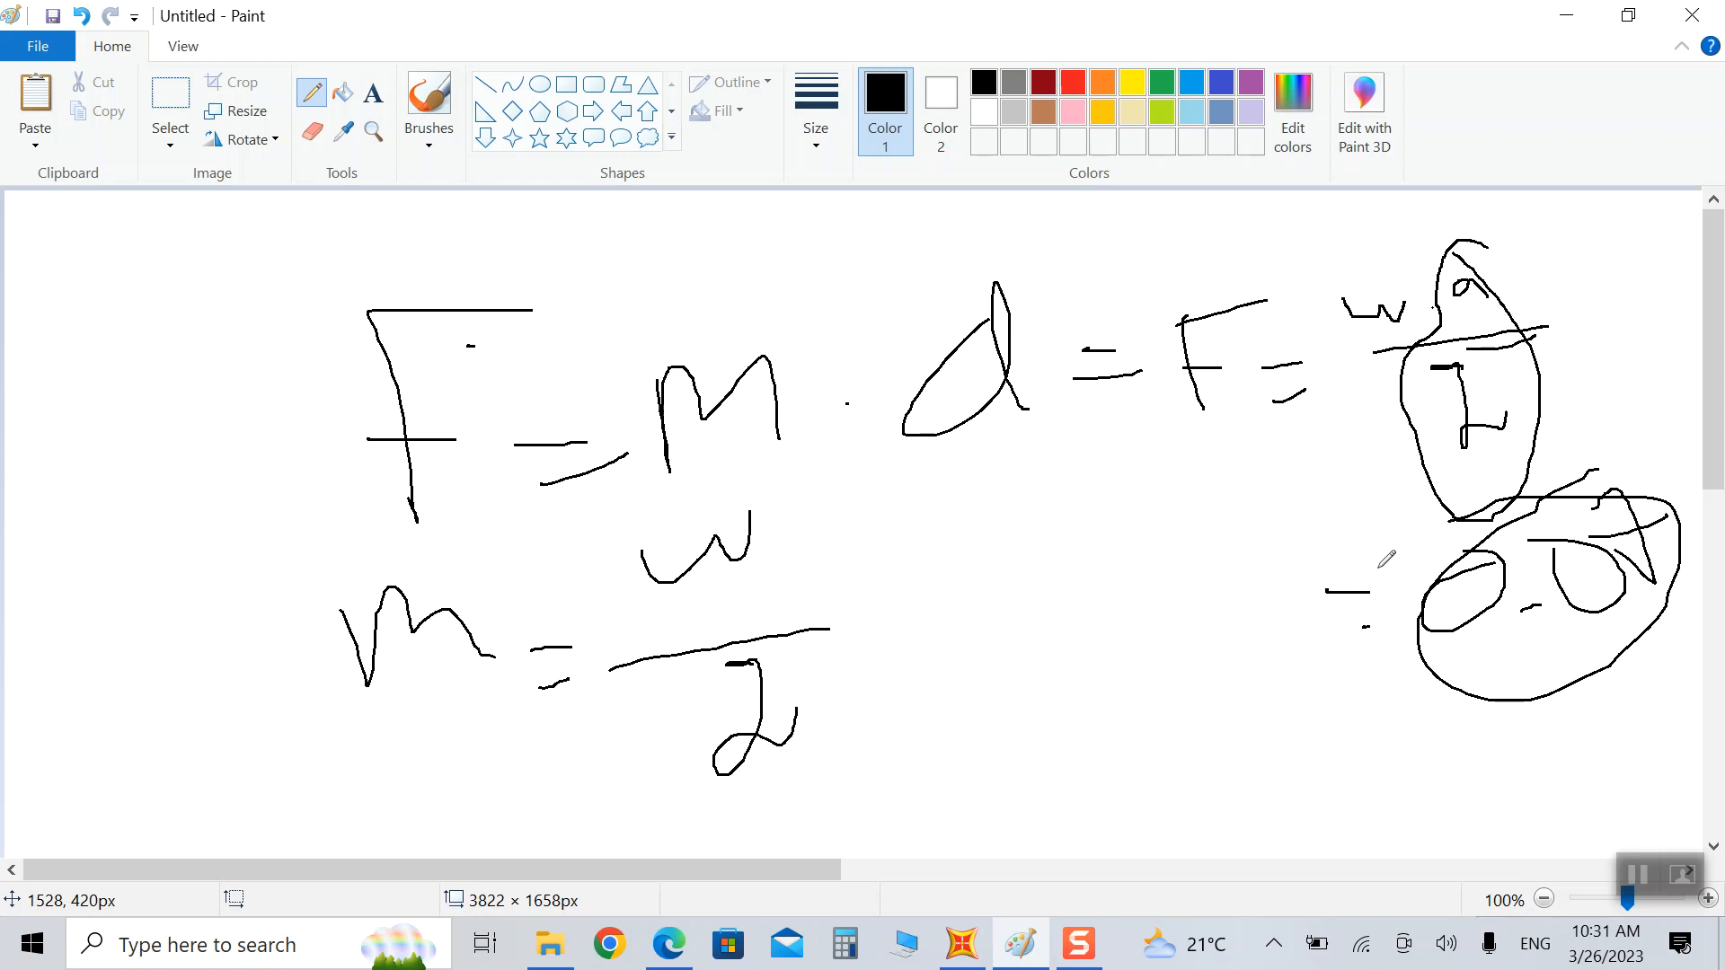
# Step: Return to SAP2000, accept the default IS 1893:2016 seismic settings for EQ, and save the load patterns
pyautogui.click(959, 951)
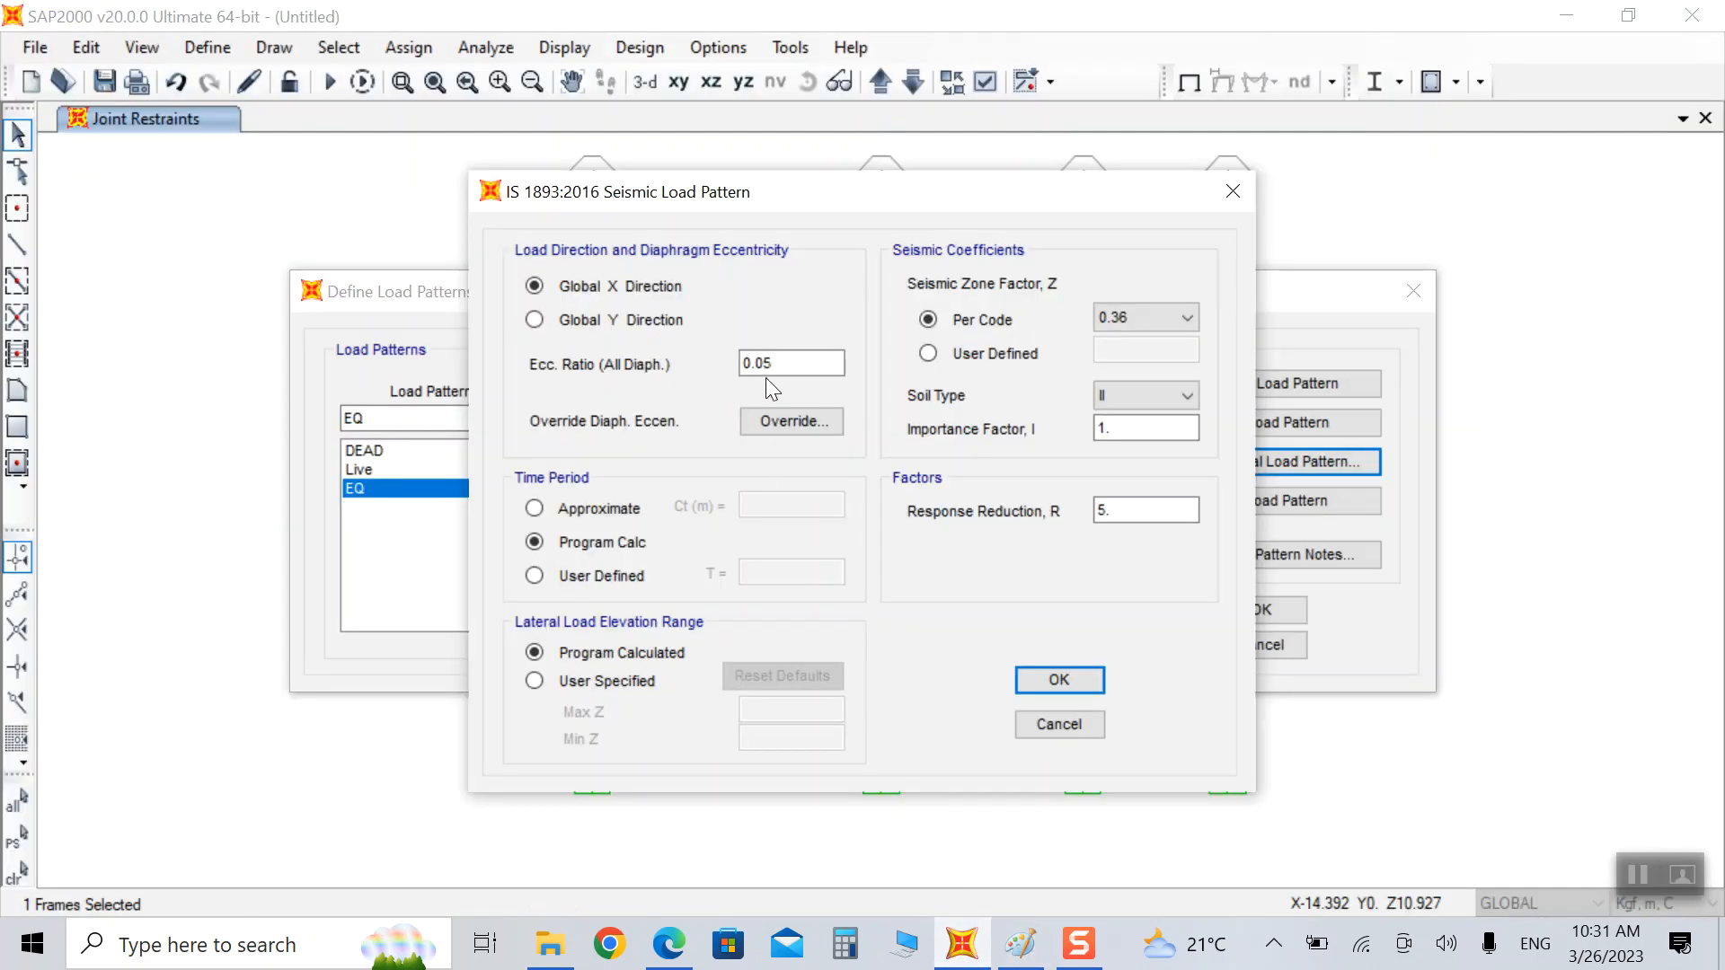
pyautogui.click(800, 368)
pyautogui.click(1030, 687)
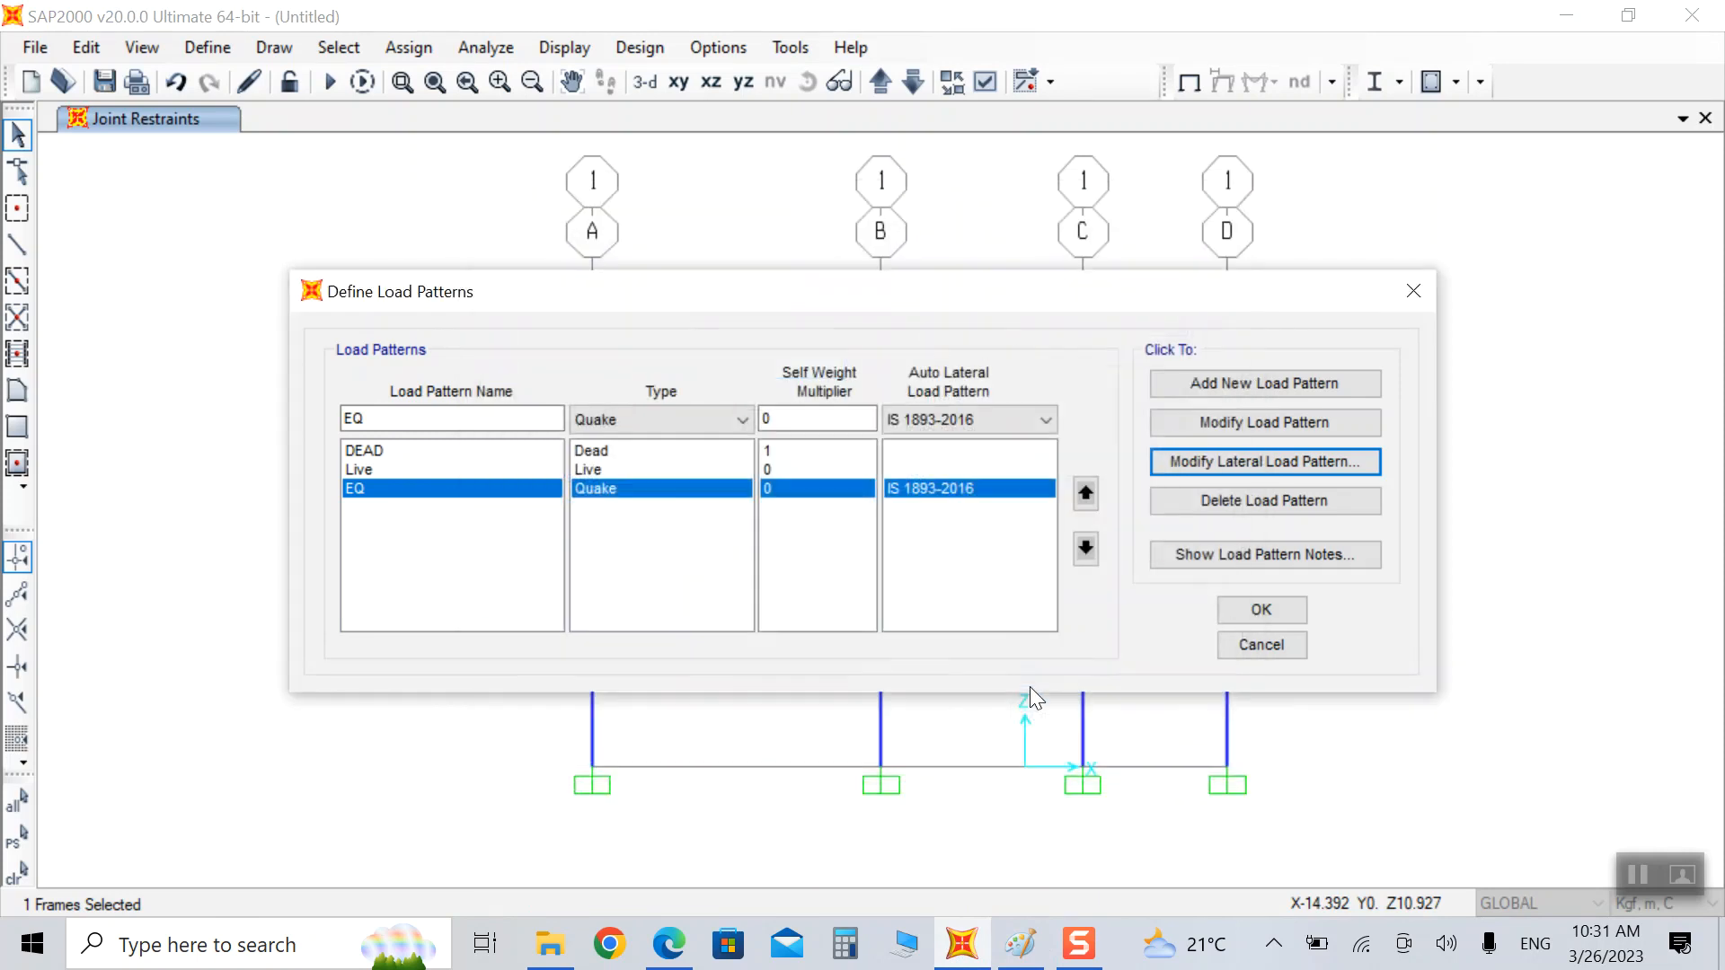
pyautogui.click(1261, 615)
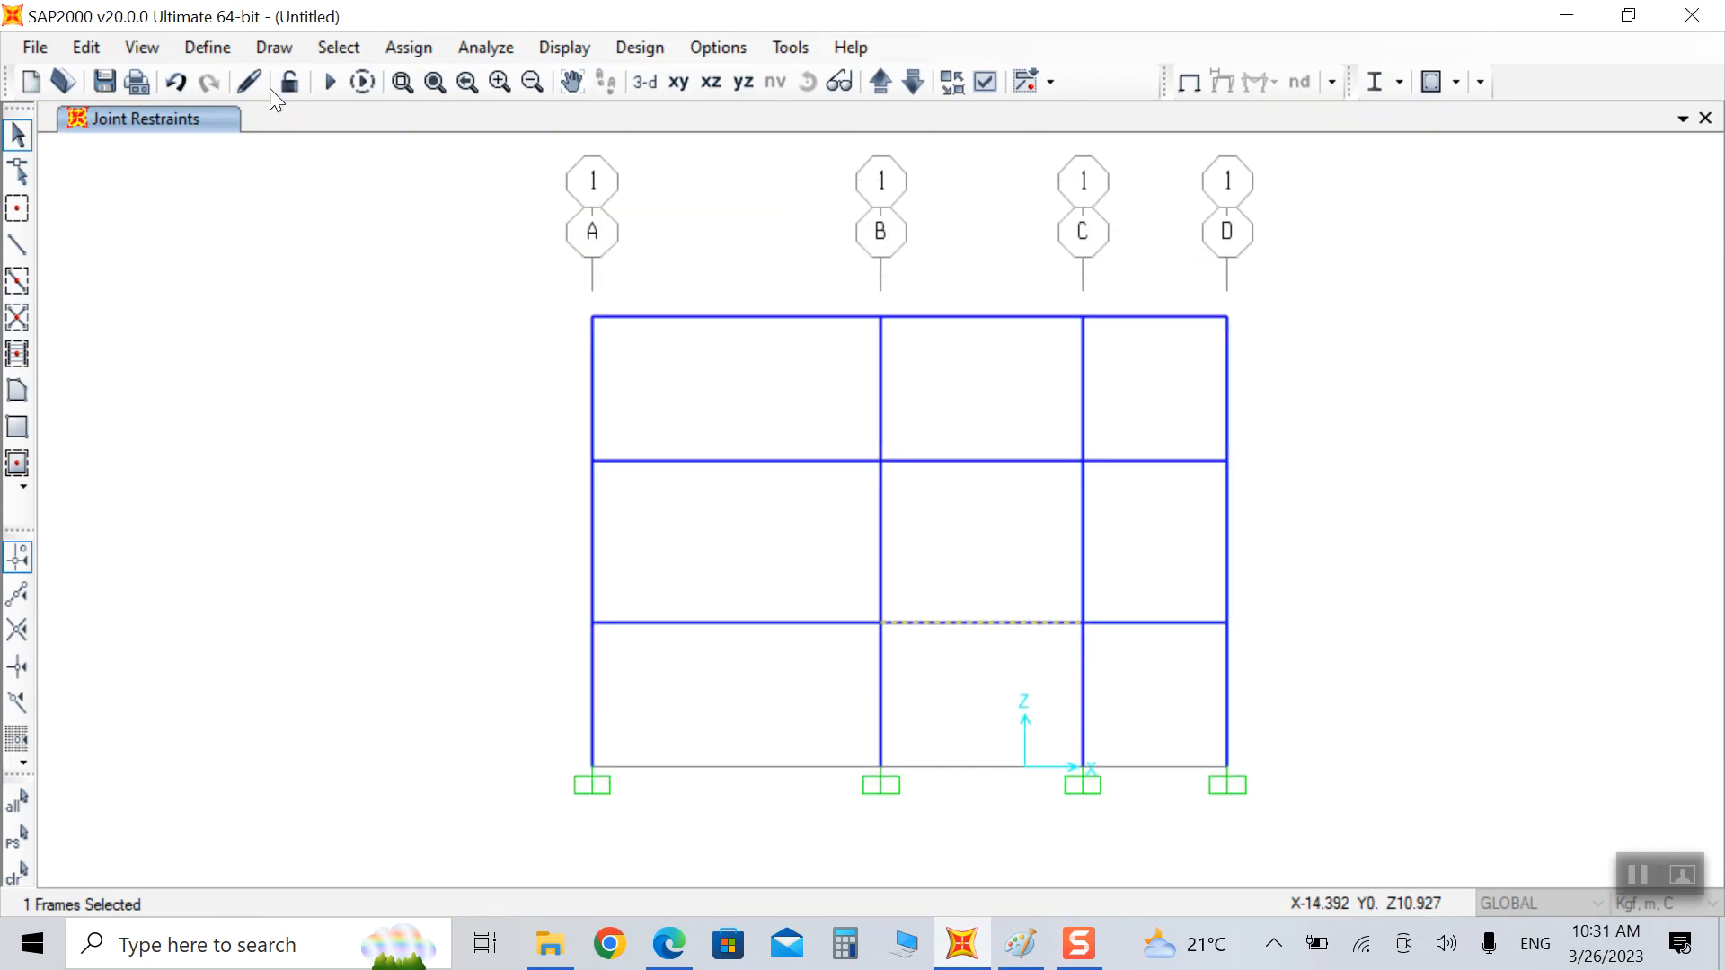
# Step: Create a Linear Add load combination named COMB1 and add the DEAD case with scale factor 1
pyautogui.click(208, 48)
pyautogui.click(278, 556)
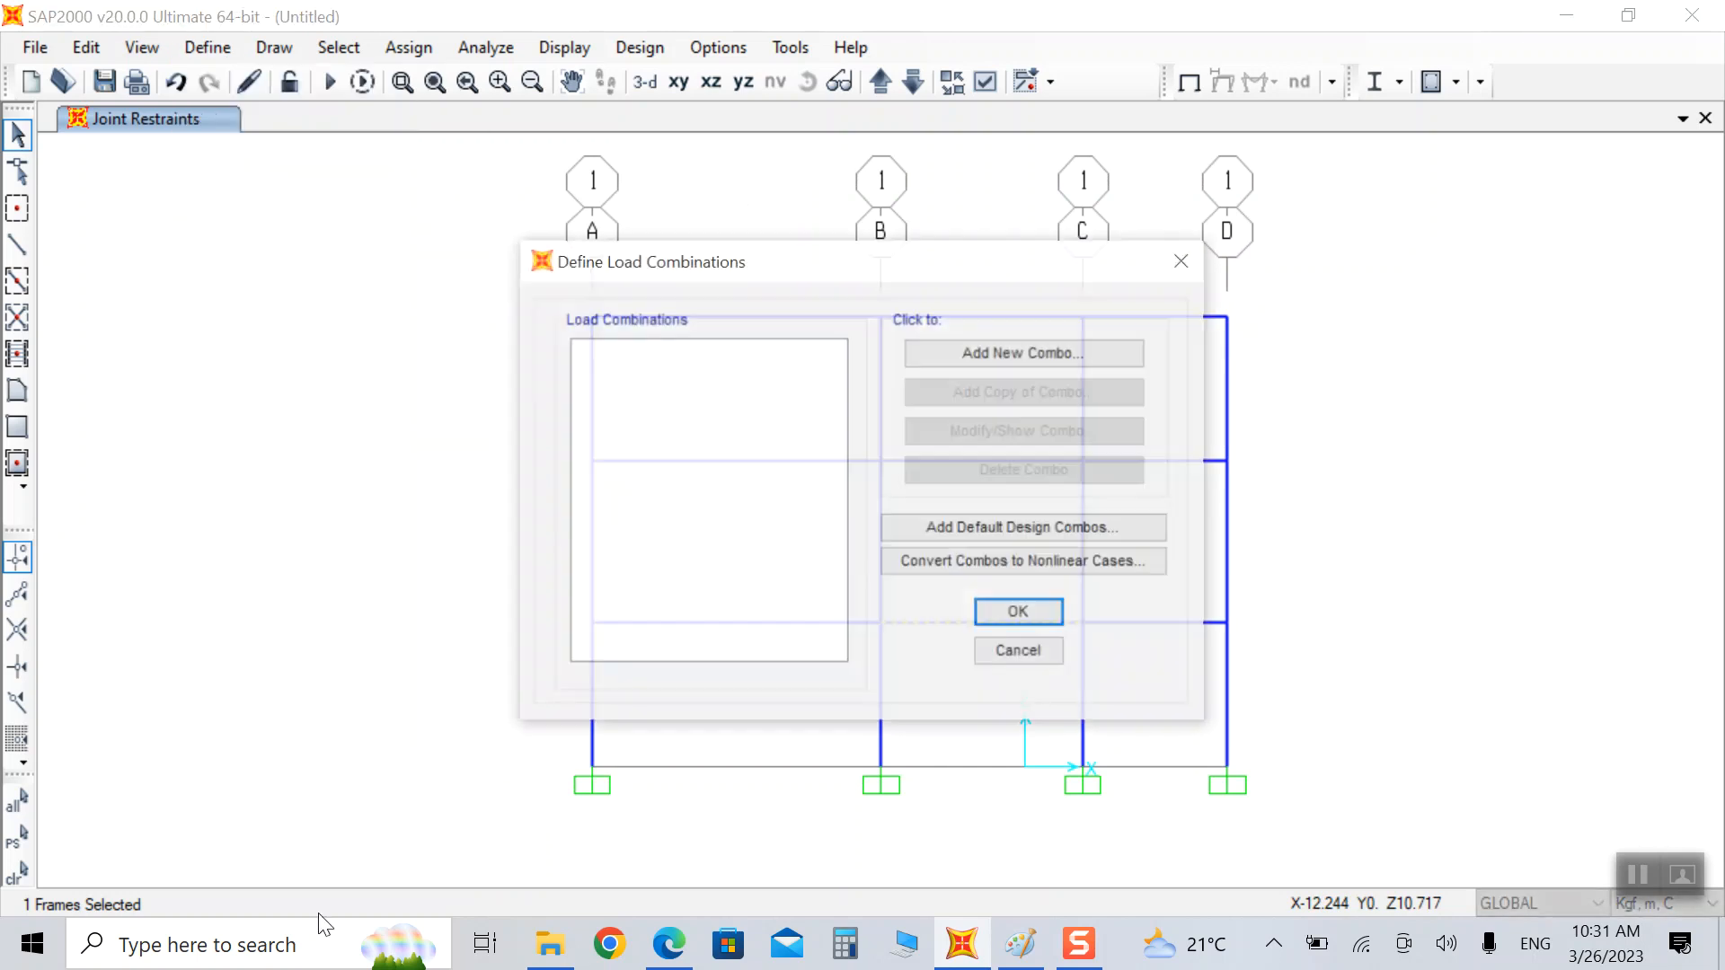
pyautogui.click(925, 355)
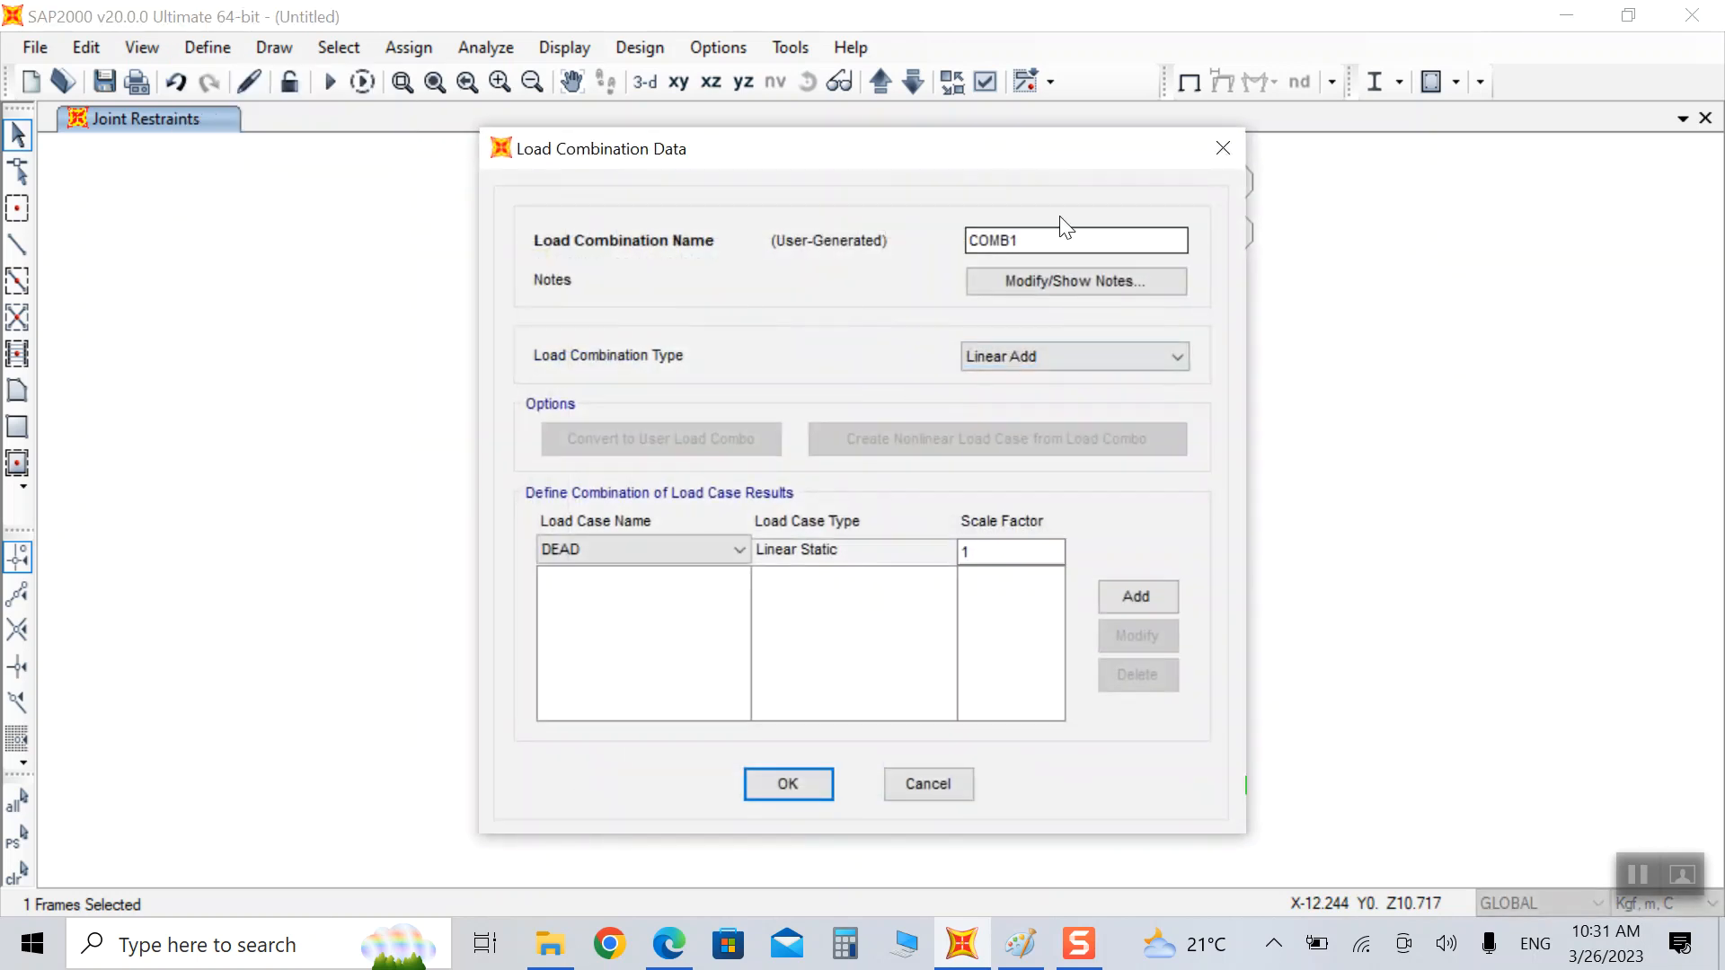
pyautogui.click(994, 555)
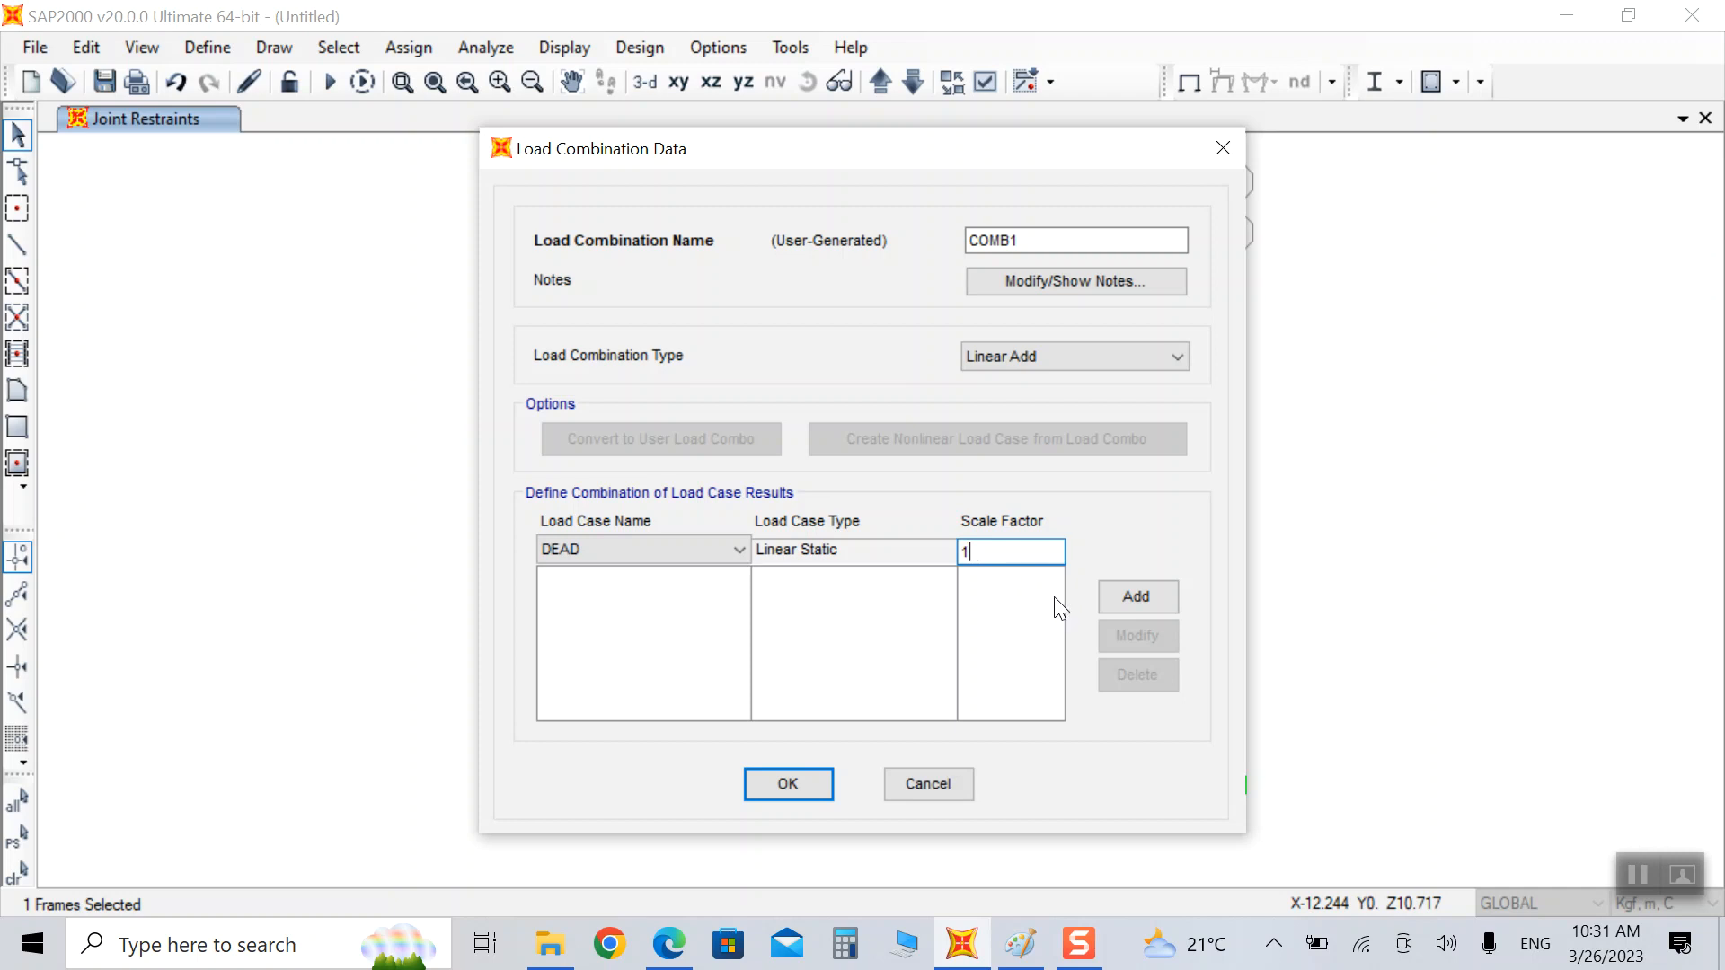
pyautogui.click(1135, 597)
# Step: Add the Live load case to COMB1 with scale factor 1.2
pyautogui.click(705, 548)
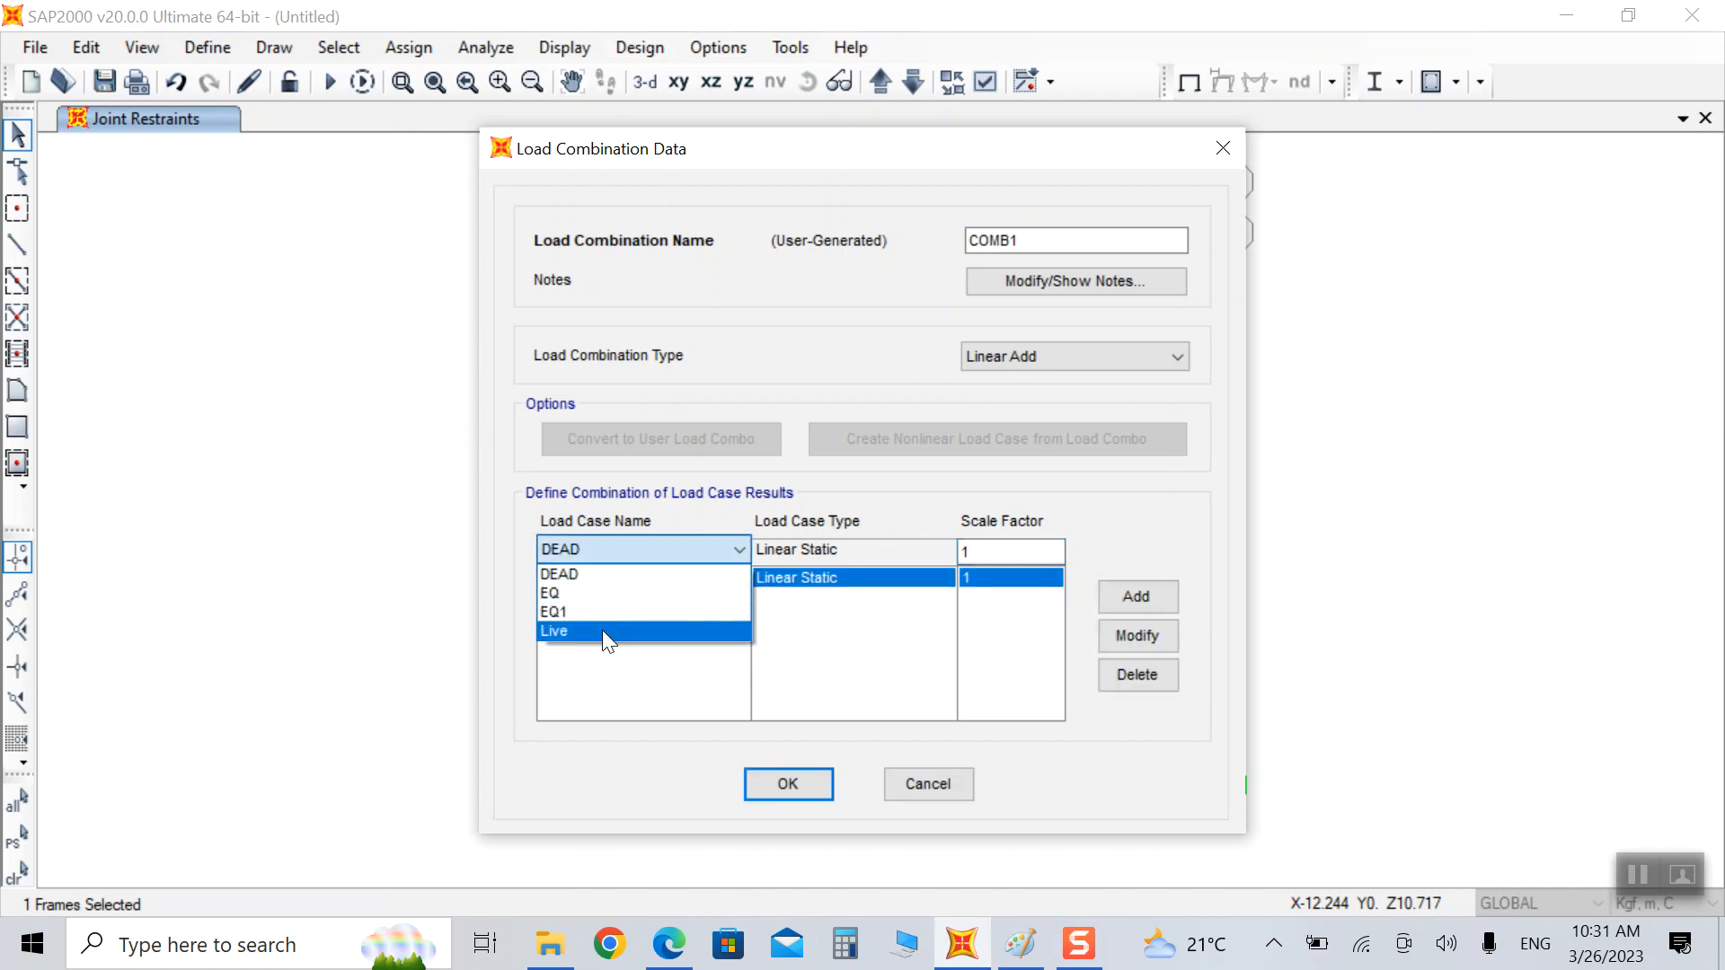
pyautogui.click(602, 630)
pyautogui.click(973, 548)
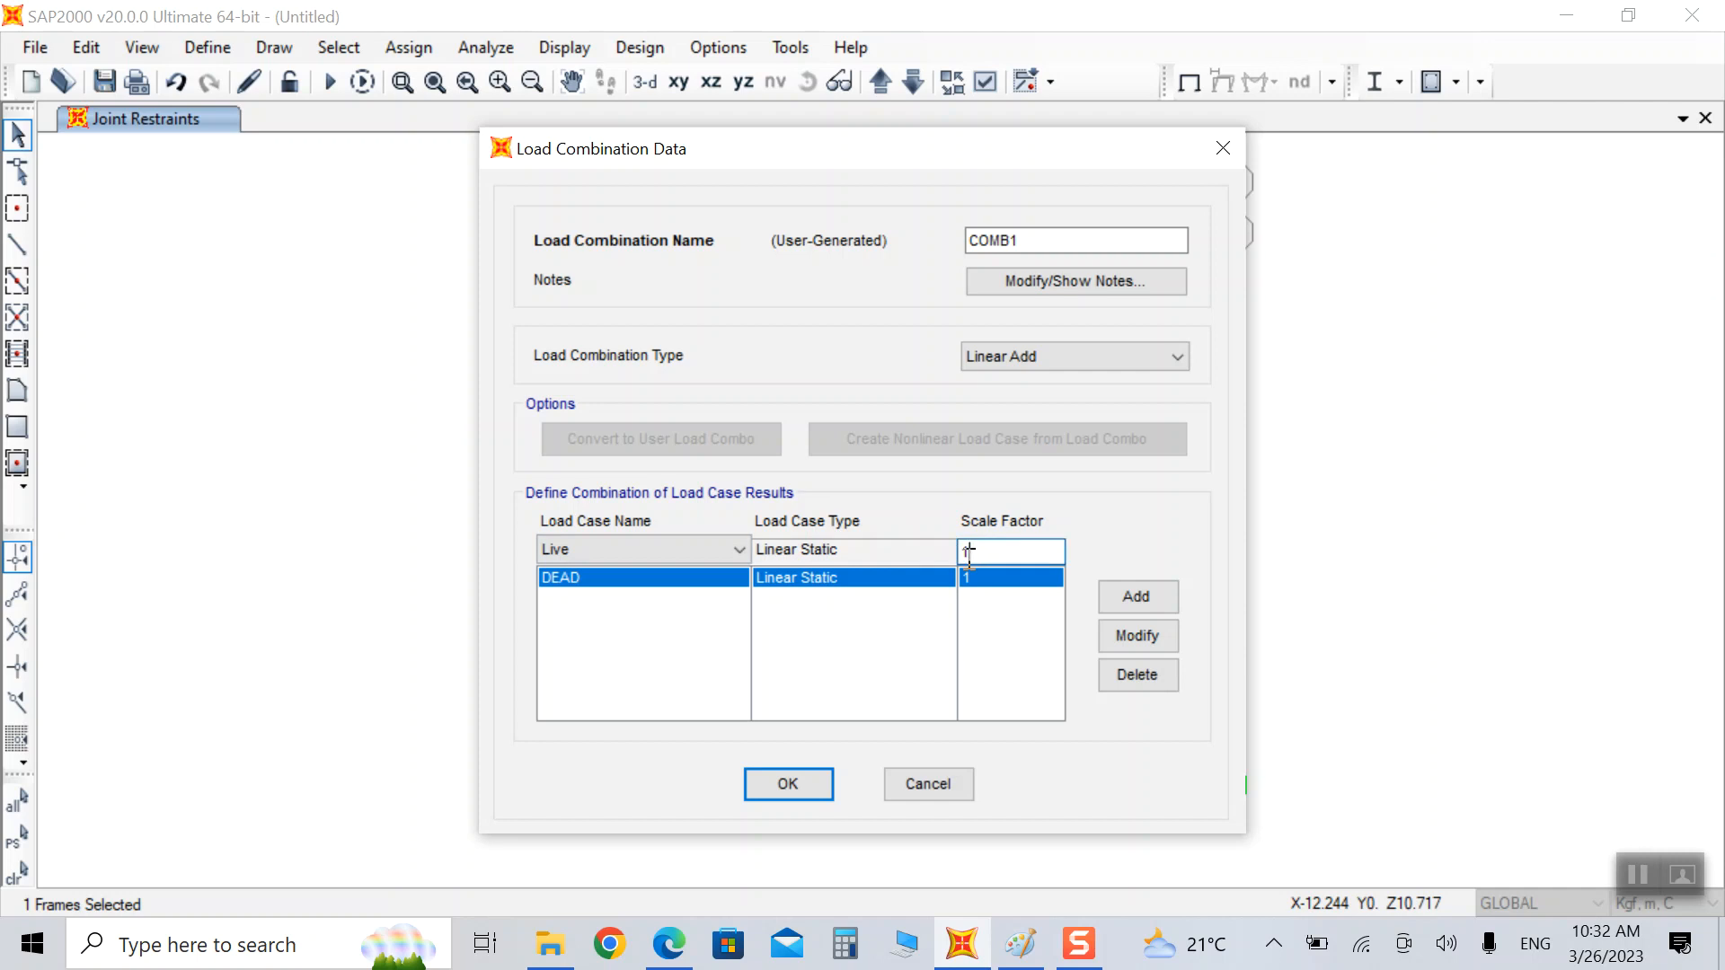
pyautogui.write('.2')
pyautogui.click(1134, 596)
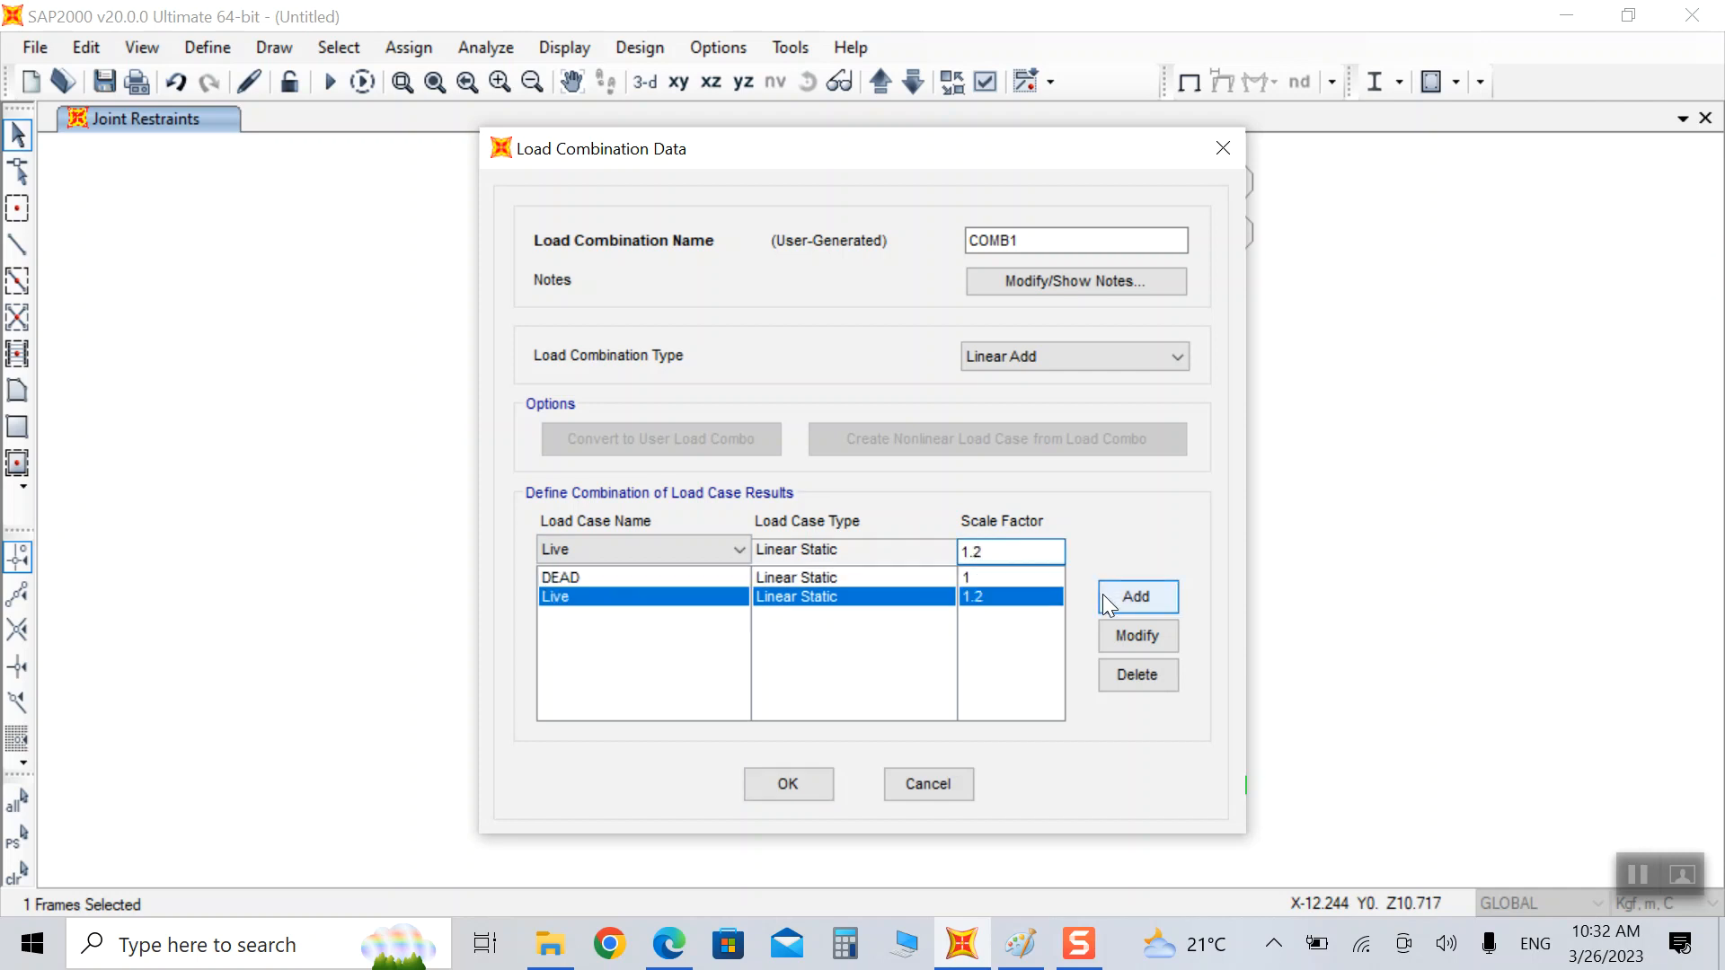
# Step: Add the EQ1 load case to COMB1 with scale factor 1.7 and save the load combination
pyautogui.click(713, 551)
pyautogui.click(632, 619)
pyautogui.click(1010, 551)
pyautogui.press('BackSpace')
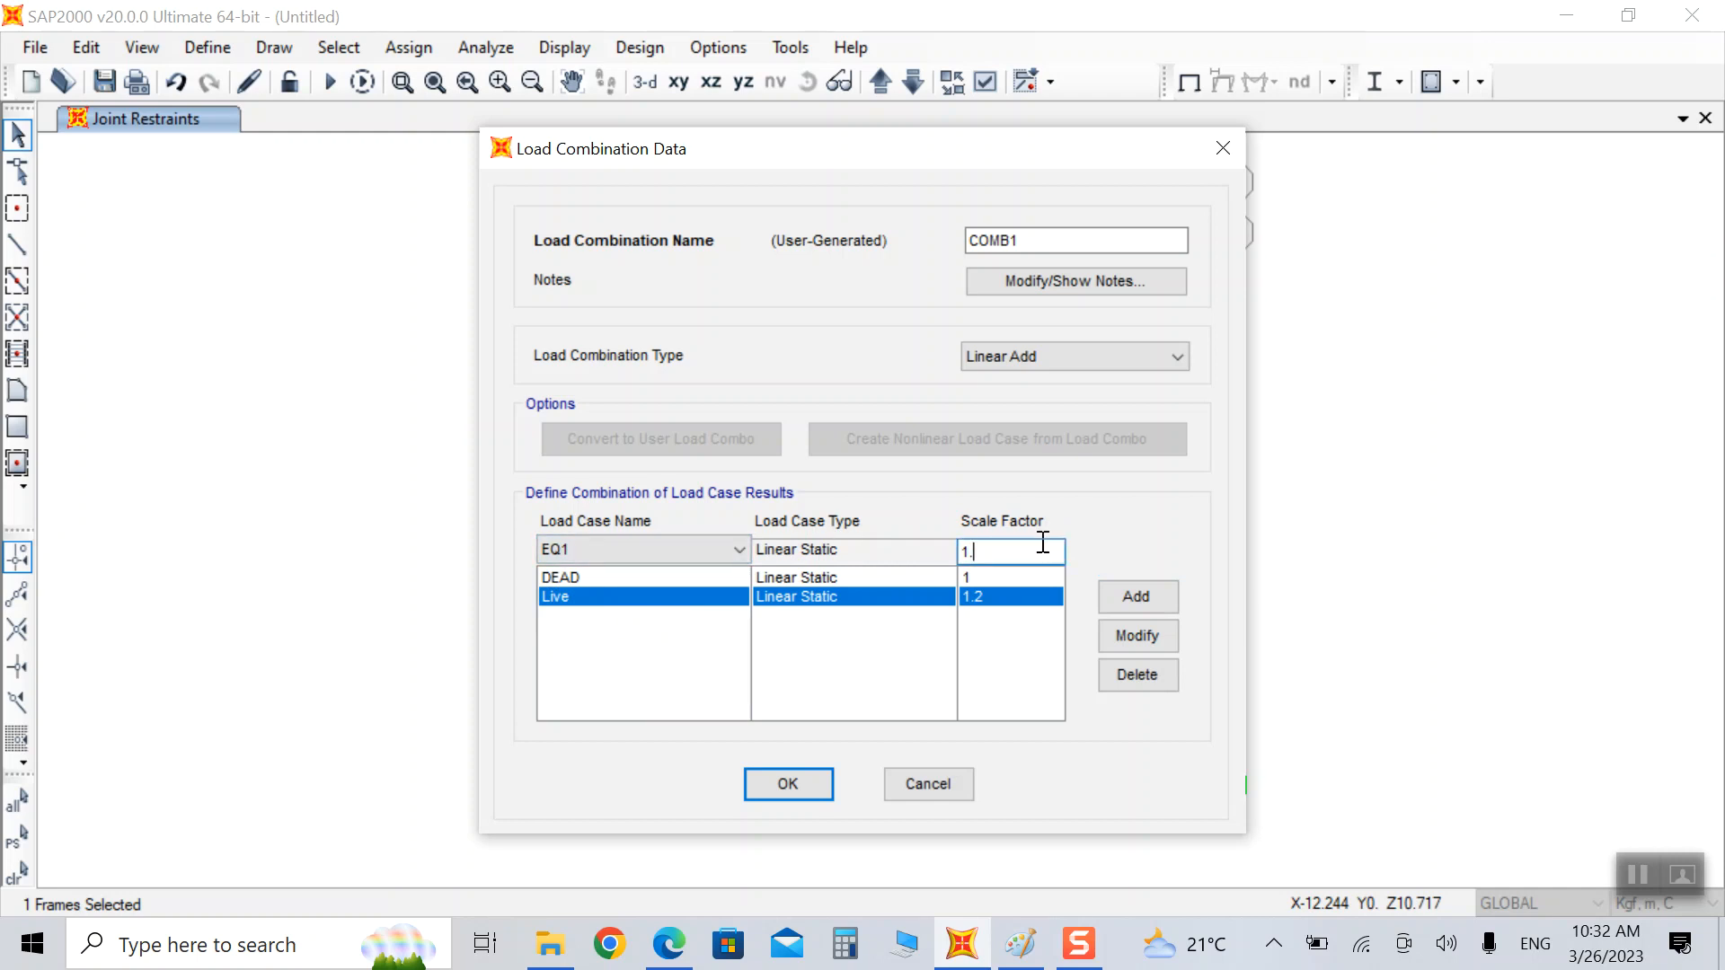
pyautogui.write('7')
pyautogui.click(1114, 598)
pyautogui.click(786, 783)
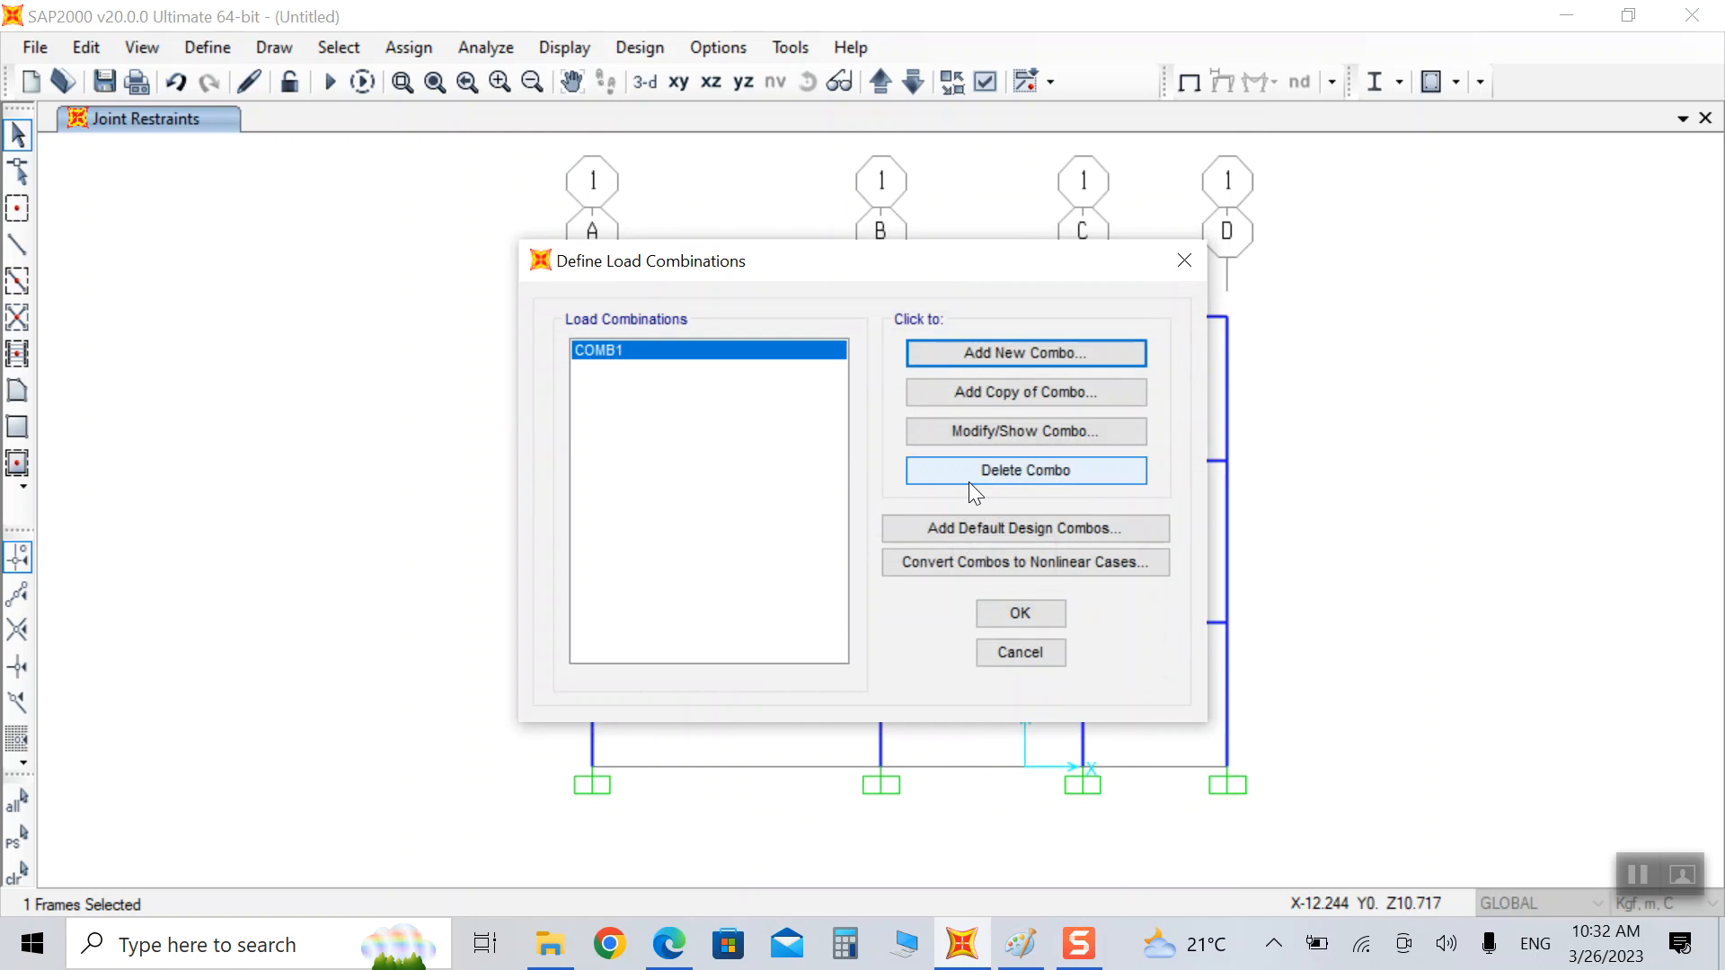
pyautogui.click(981, 612)
# Step: Review the defined load patterns and close the list without changes
pyautogui.click(208, 47)
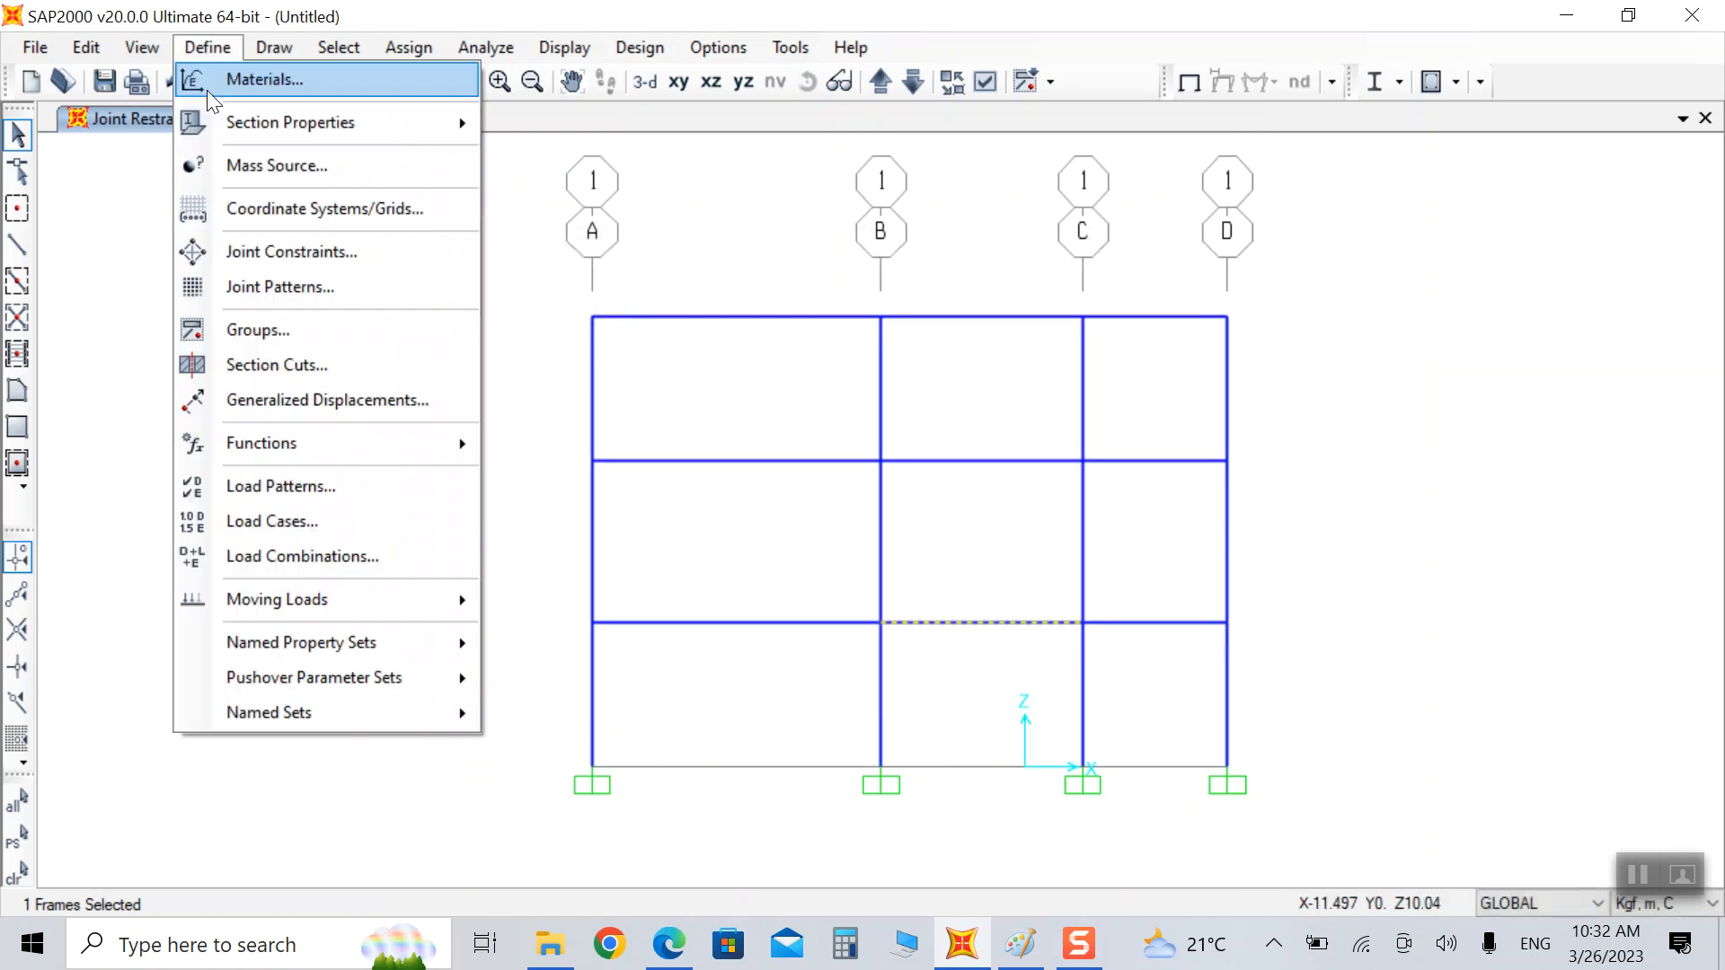
pyautogui.click(240, 493)
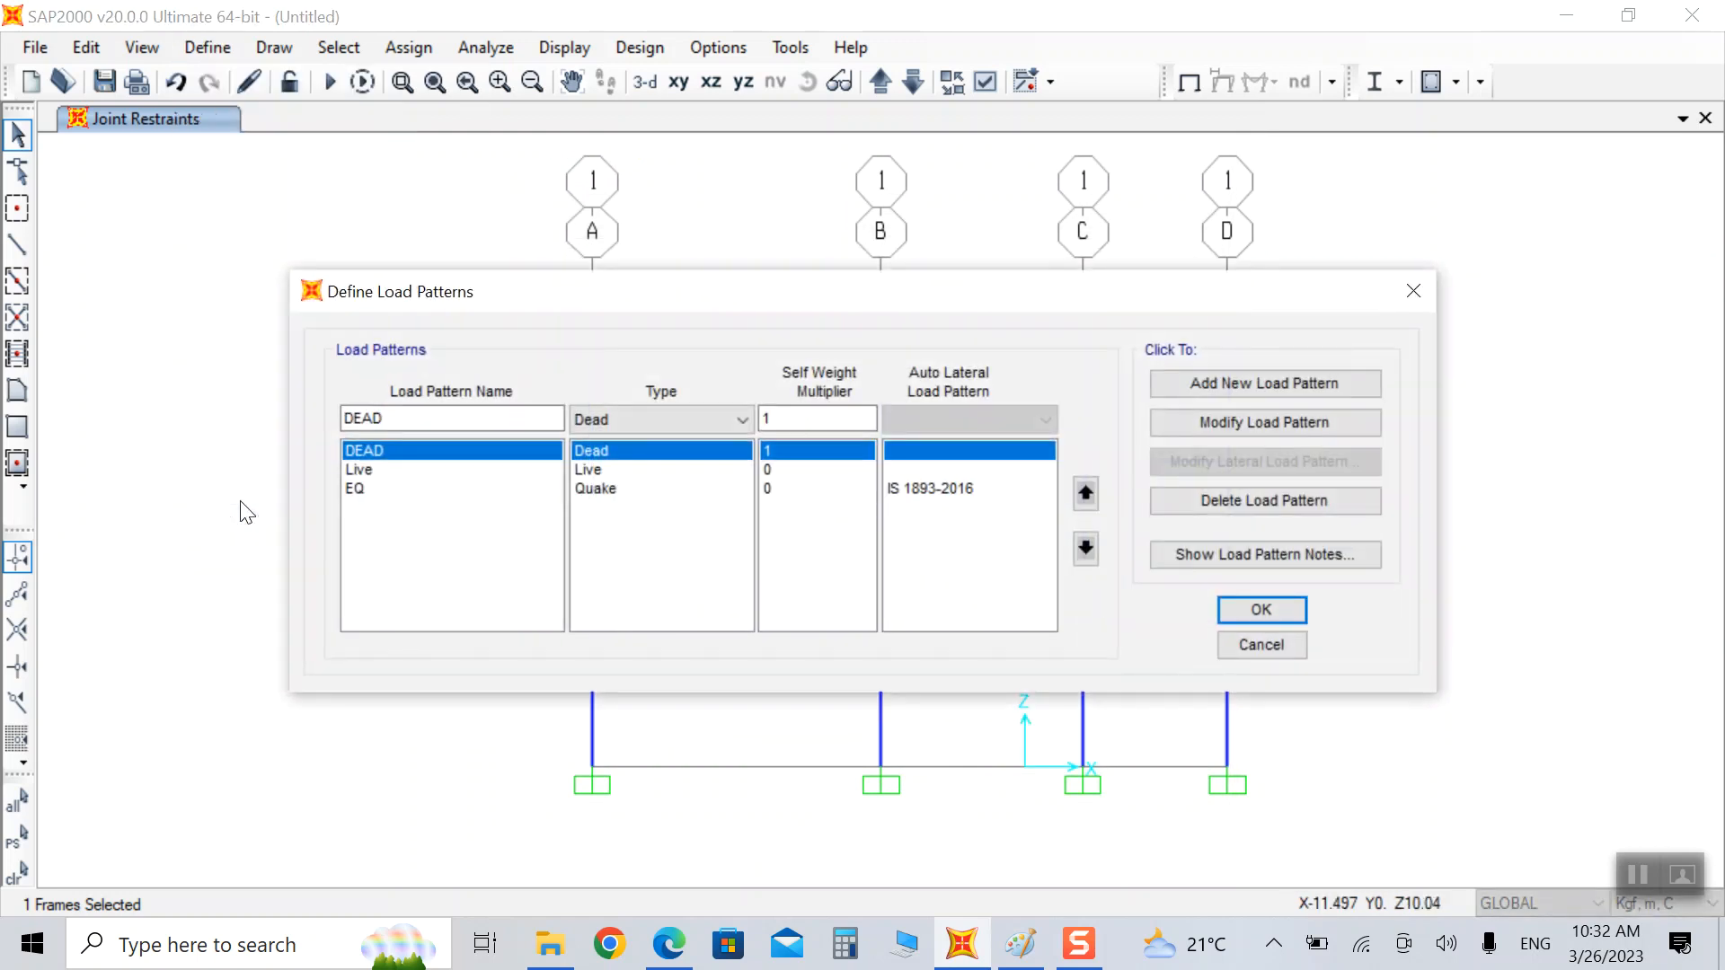
pyautogui.click(1415, 291)
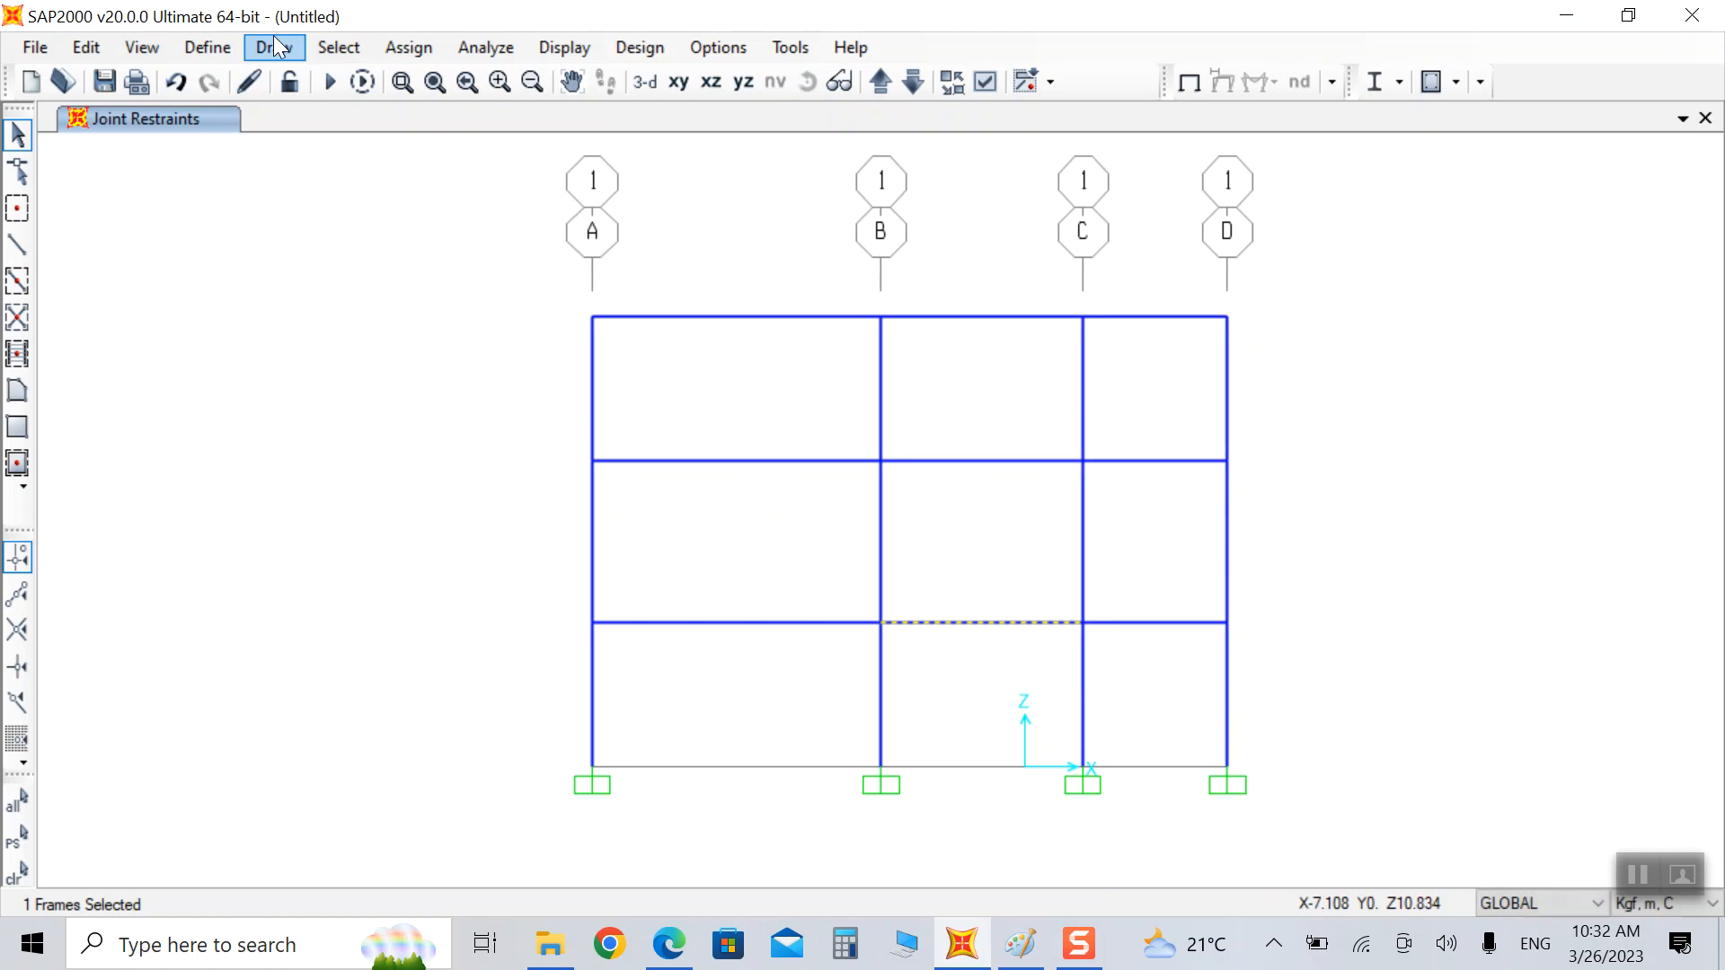
# Step: Create a Linear Add load combination named COMB2 containing the DEAD case with scale factor 1
pyautogui.click(207, 46)
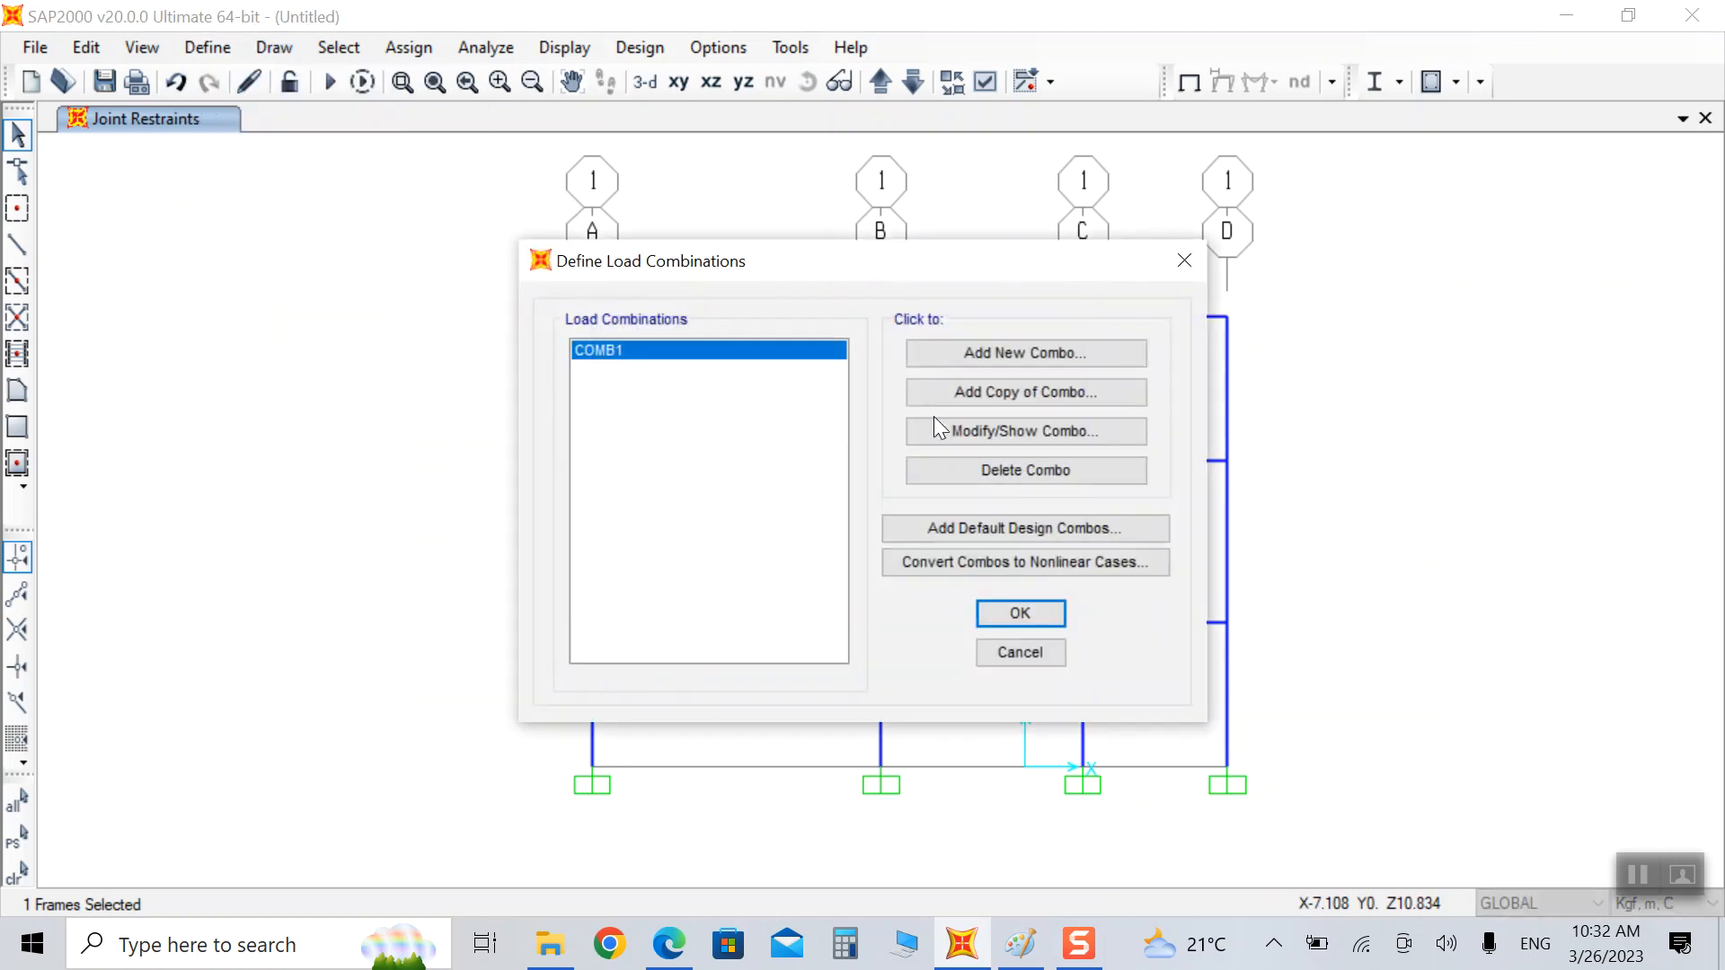
pyautogui.click(1050, 355)
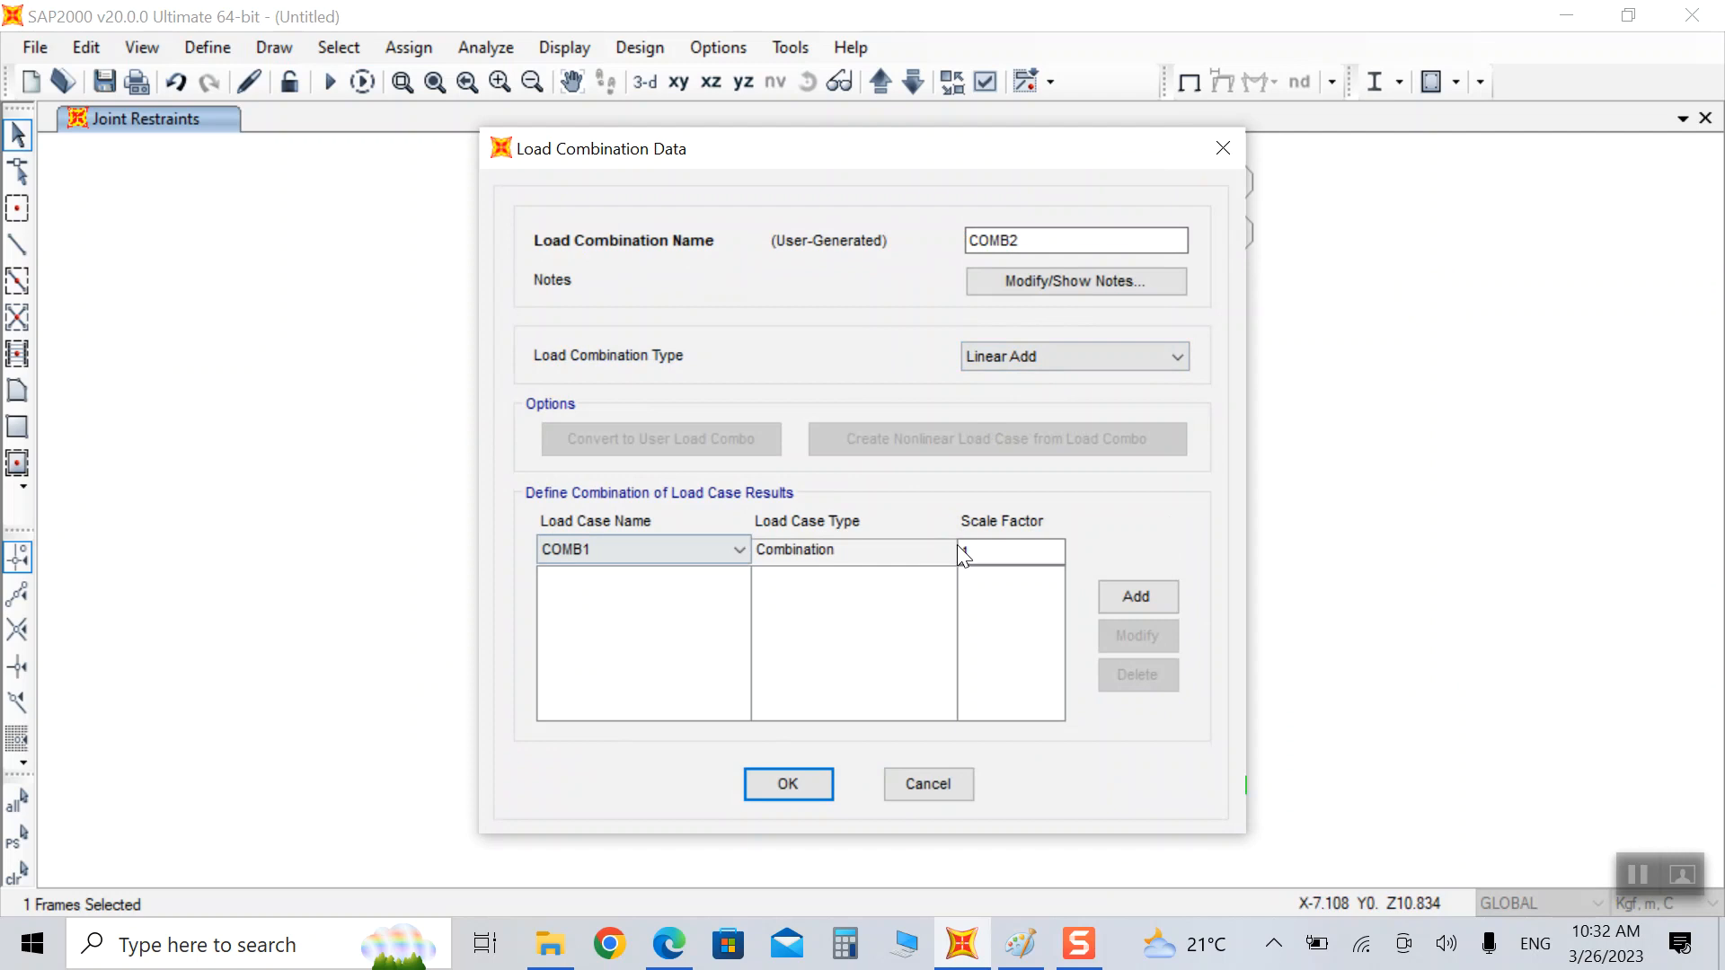
pyautogui.click(1123, 586)
pyautogui.click(572, 546)
pyautogui.click(602, 568)
pyautogui.click(1128, 675)
pyautogui.click(588, 548)
pyautogui.click(575, 593)
pyautogui.click(1121, 596)
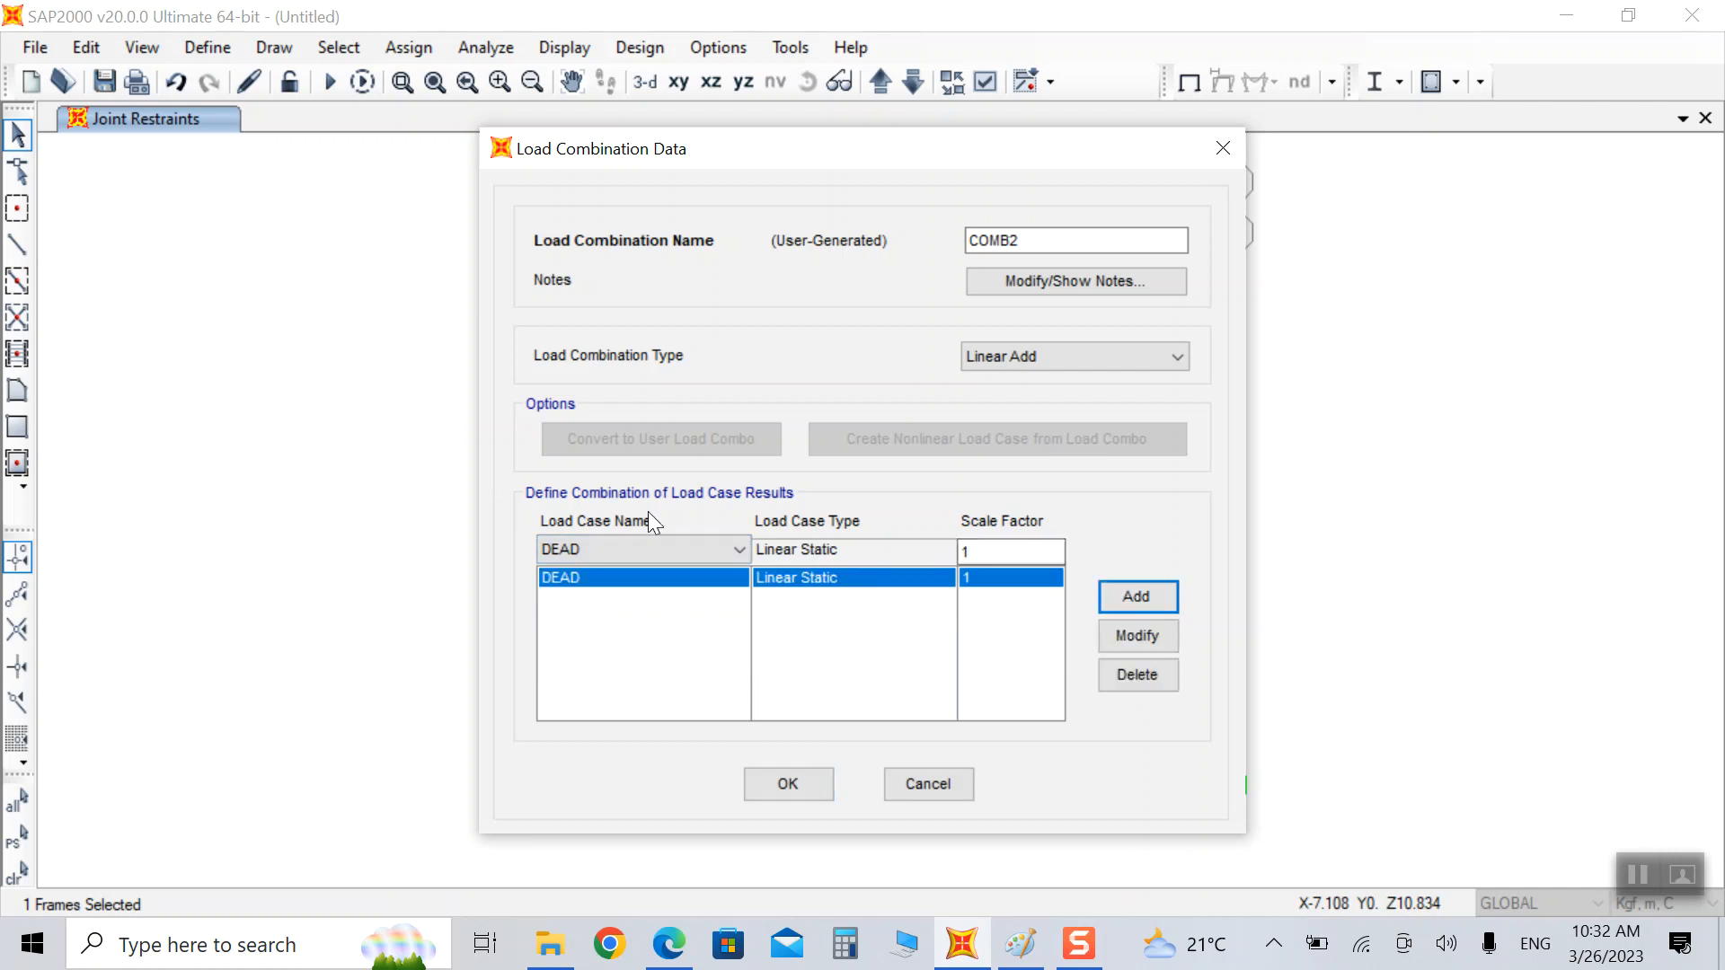
# Step: Add the Live load case to COMB2 with scale factor 1.2
pyautogui.click(631, 539)
pyautogui.click(591, 644)
pyautogui.click(1002, 554)
pyautogui.write('.2')
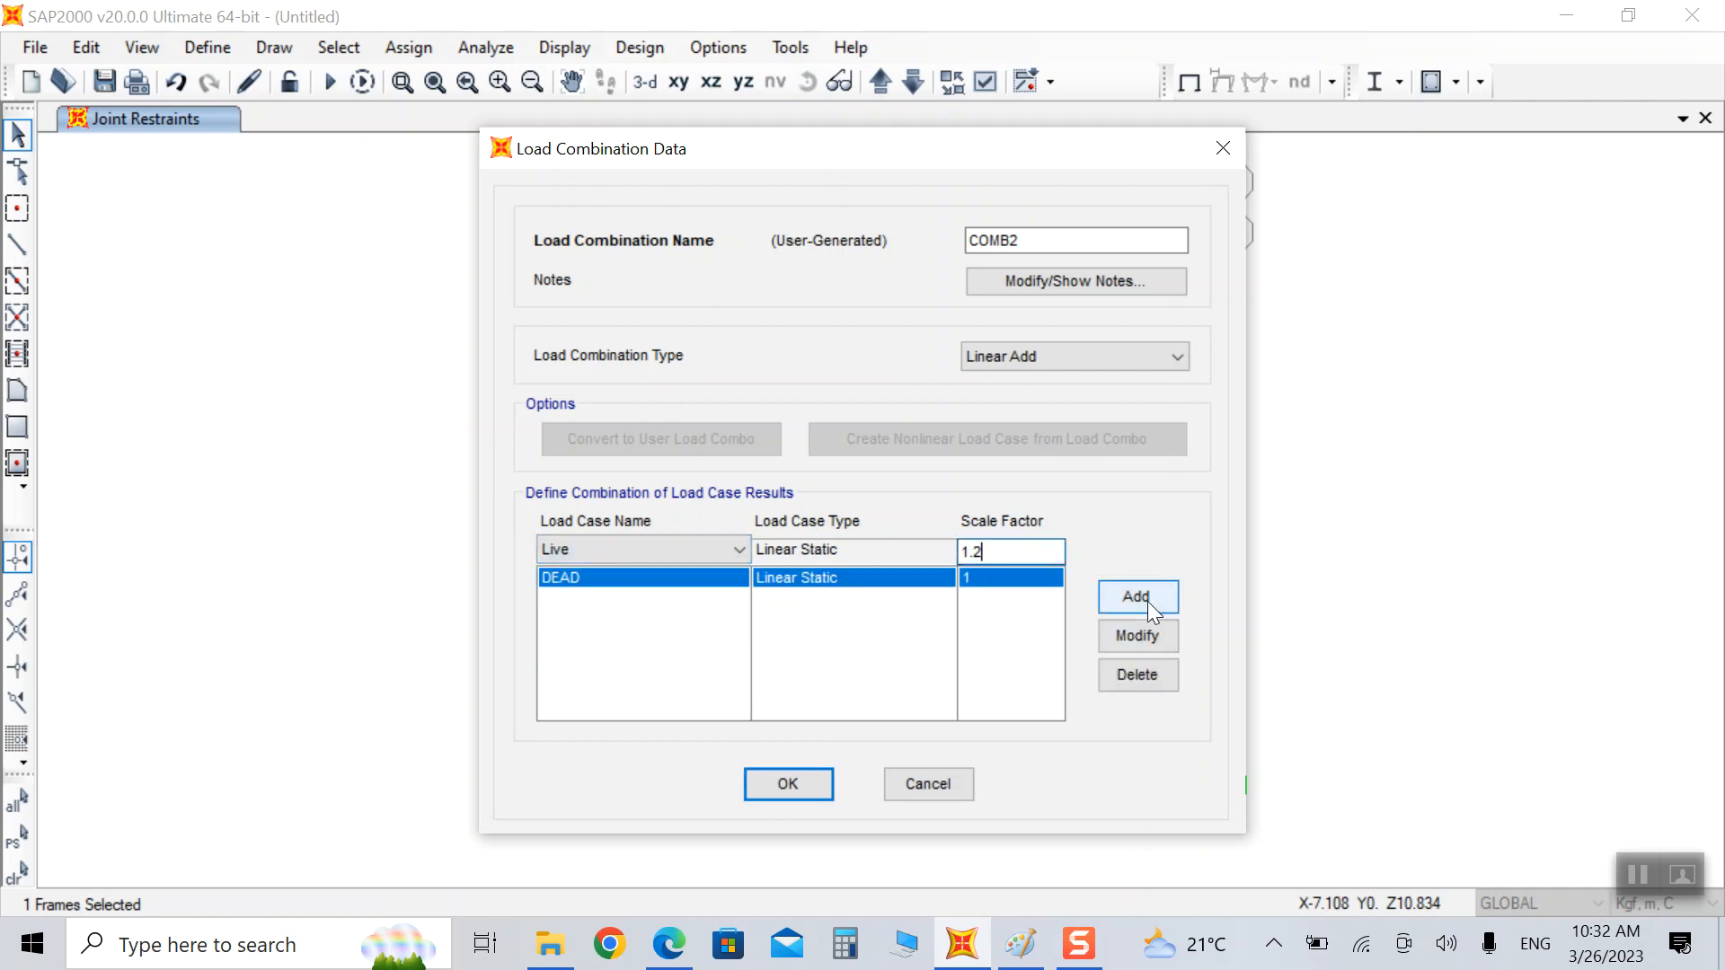
pyautogui.click(1135, 597)
# Step: Add the EQ load case to COMB2 with scale factor 1.7 and save the load combination
pyautogui.click(564, 550)
pyautogui.click(579, 611)
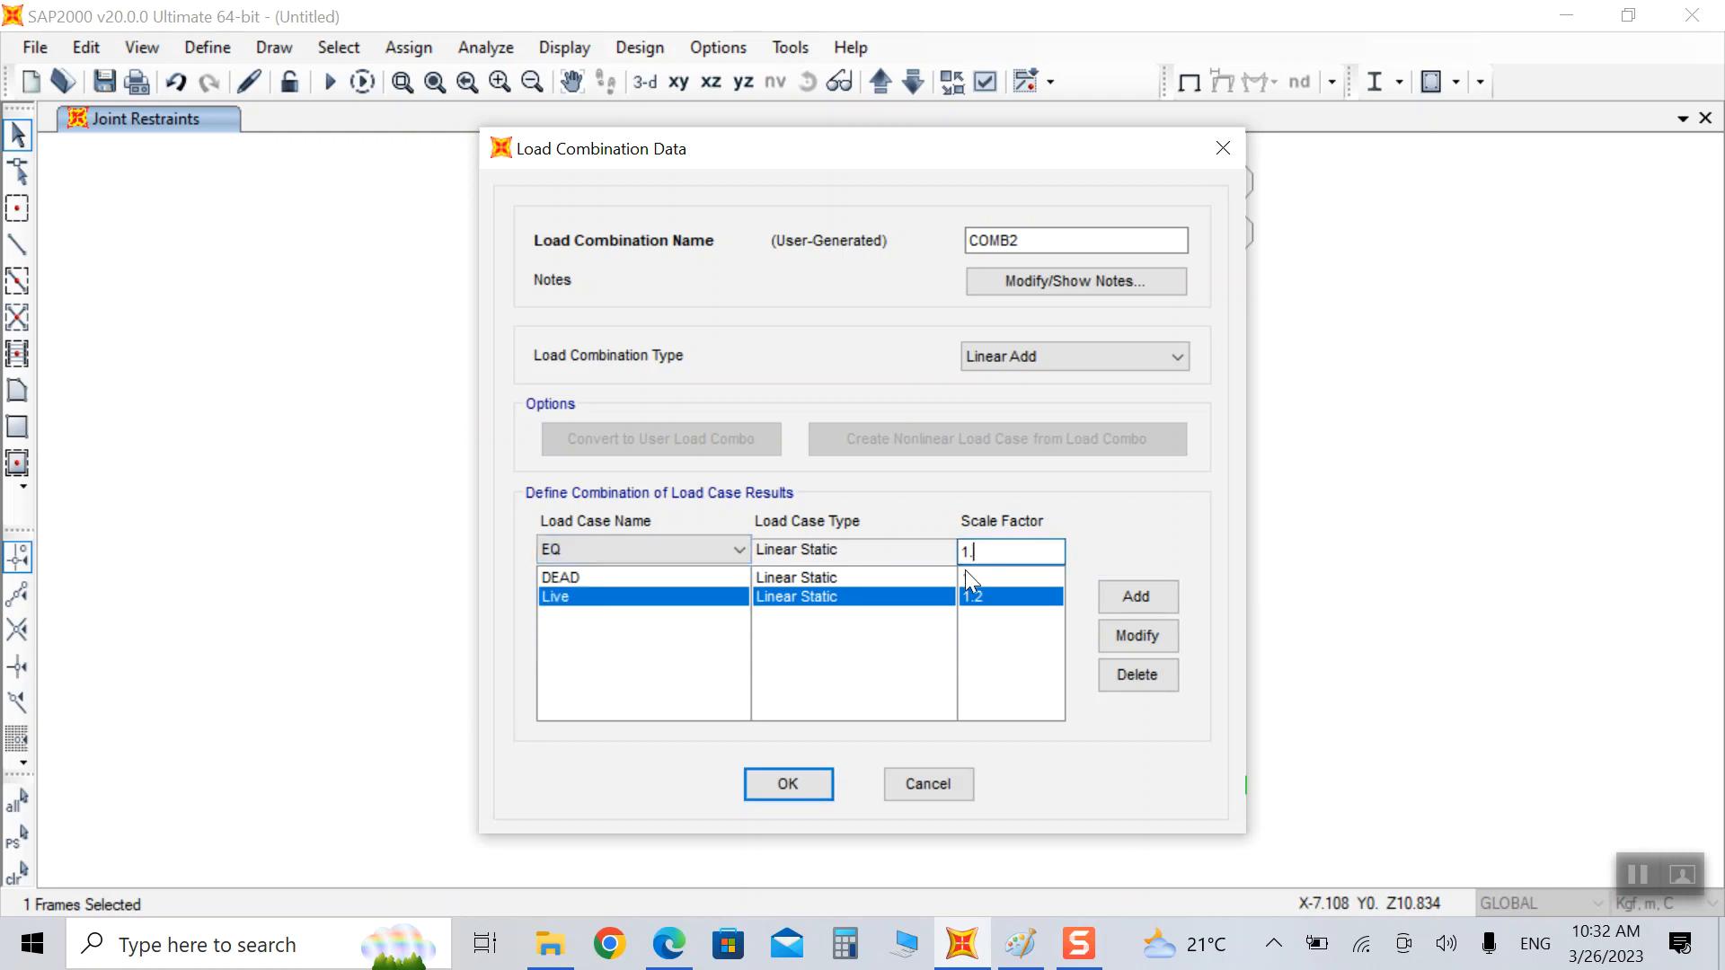
pyautogui.write('7')
pyautogui.click(1106, 594)
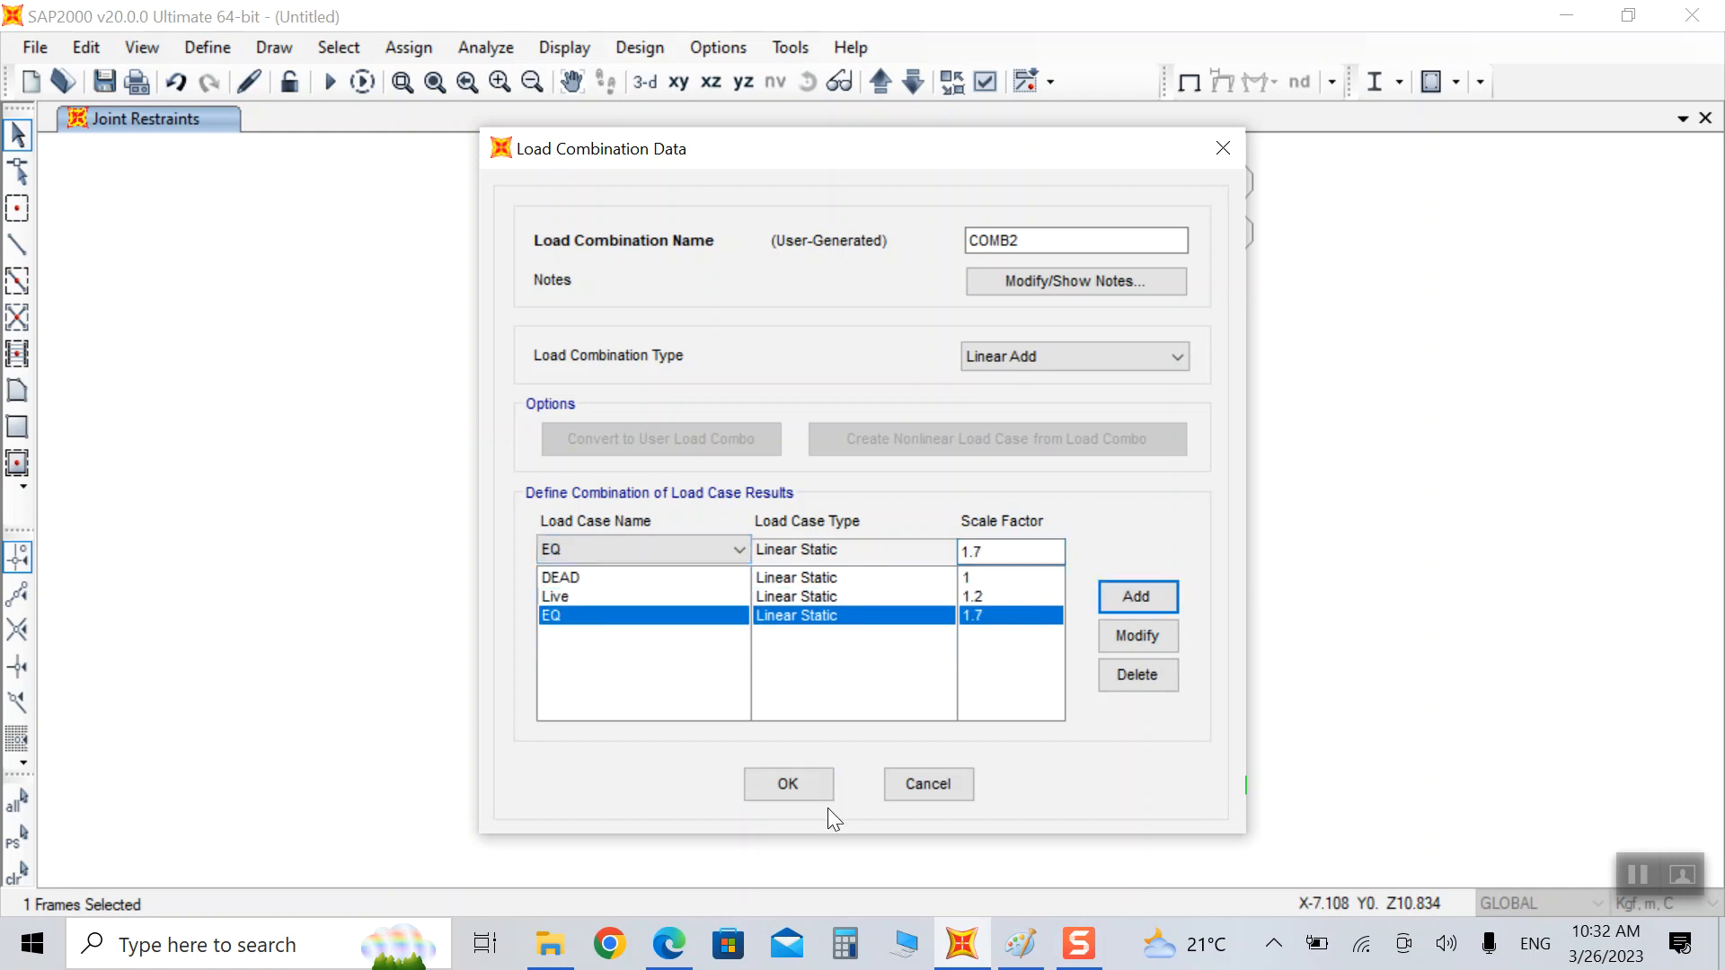
pyautogui.click(783, 788)
pyautogui.click(1020, 615)
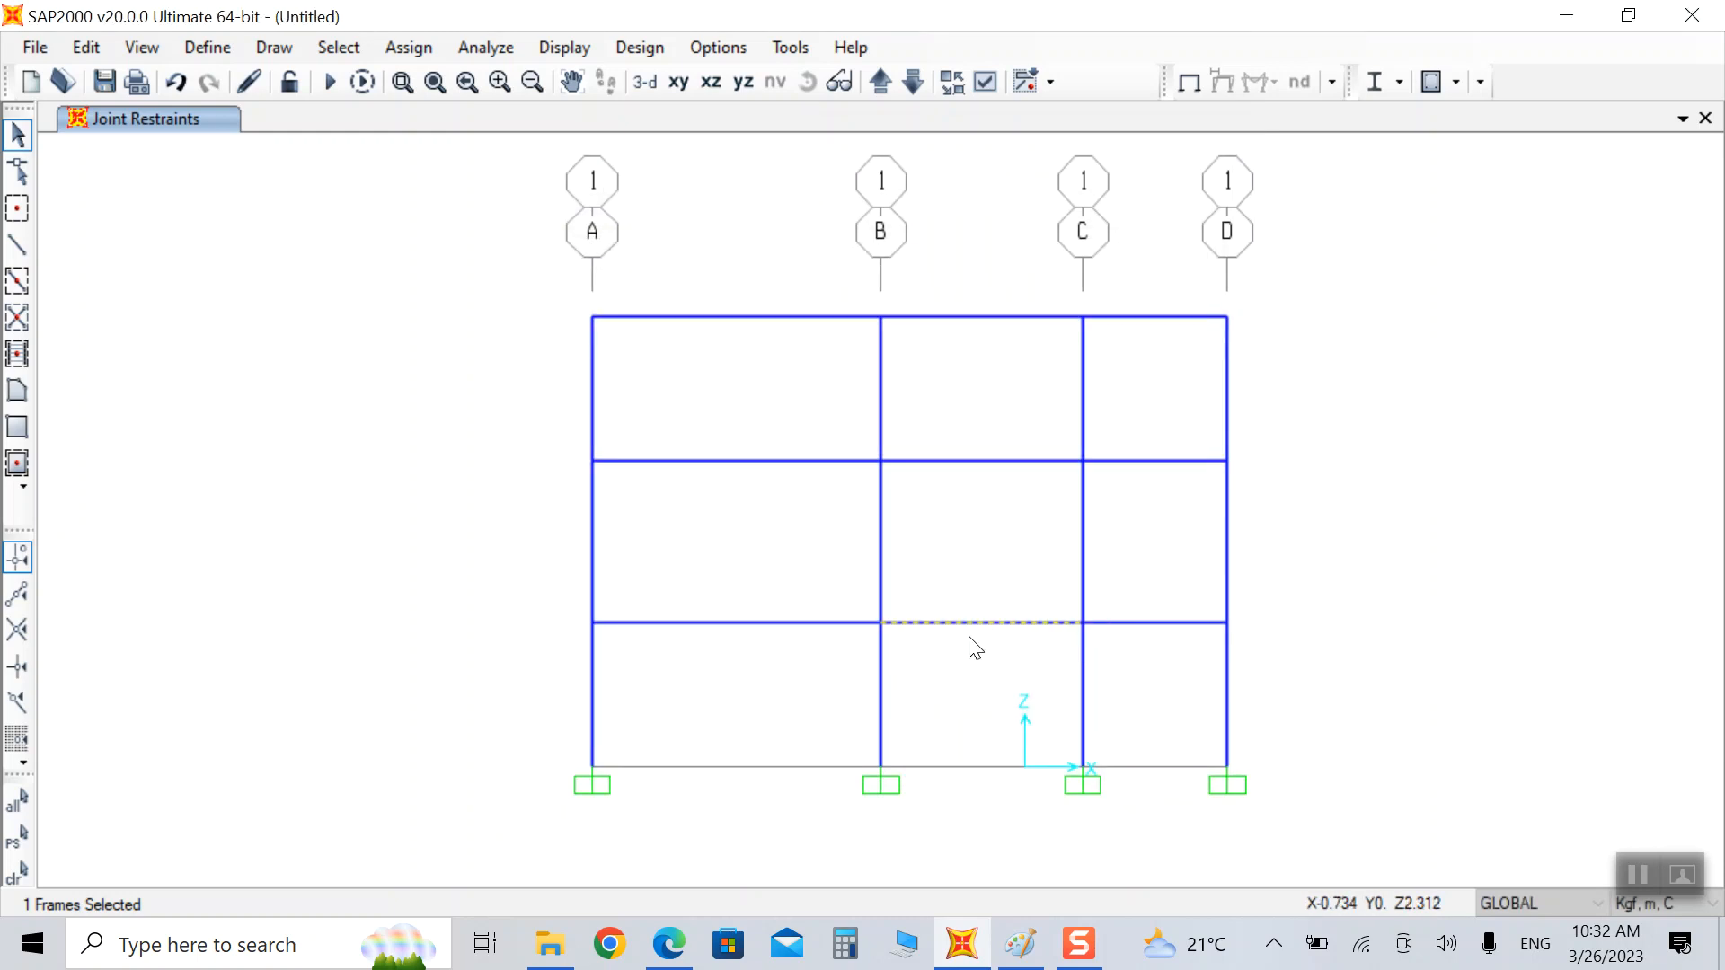
# Step: Clear the current selection and assign the Column 1 frame section to all eight columns of the lower two stories
pyautogui.press('Escape')
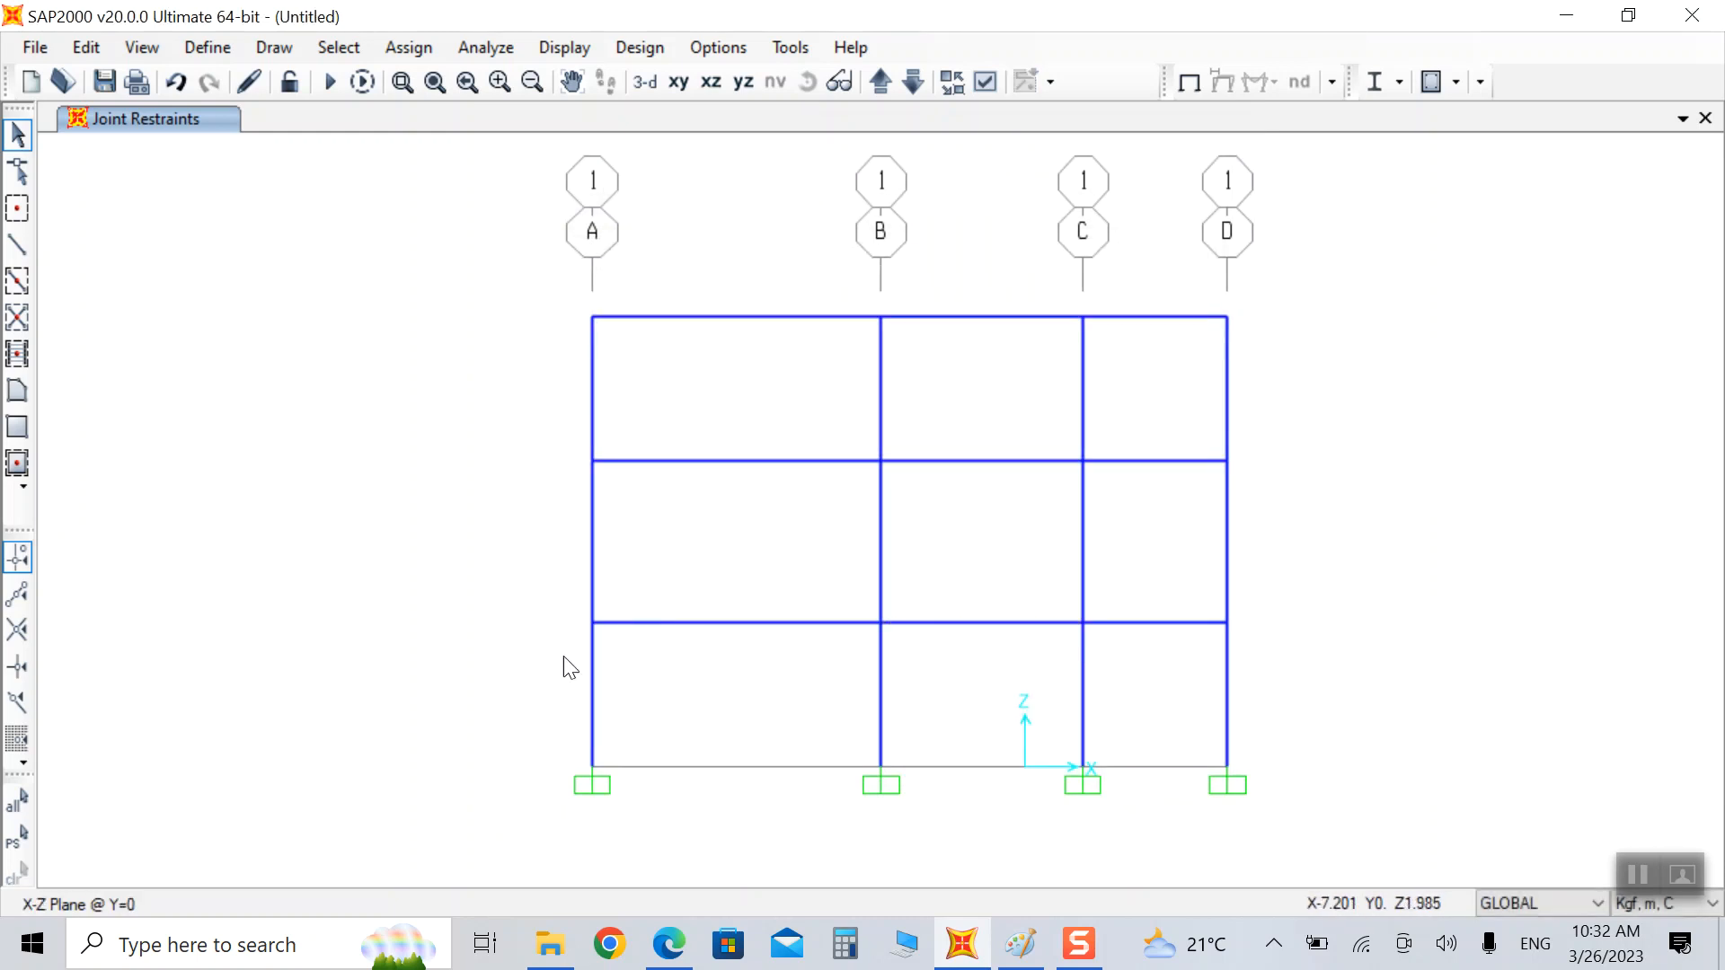
pyautogui.rightClick(646, 665)
pyautogui.click(536, 726)
pyautogui.moveTo(659, 662); pyautogui.dragTo(524, 727)
pyautogui.moveTo(933, 659); pyautogui.dragTo(814, 718)
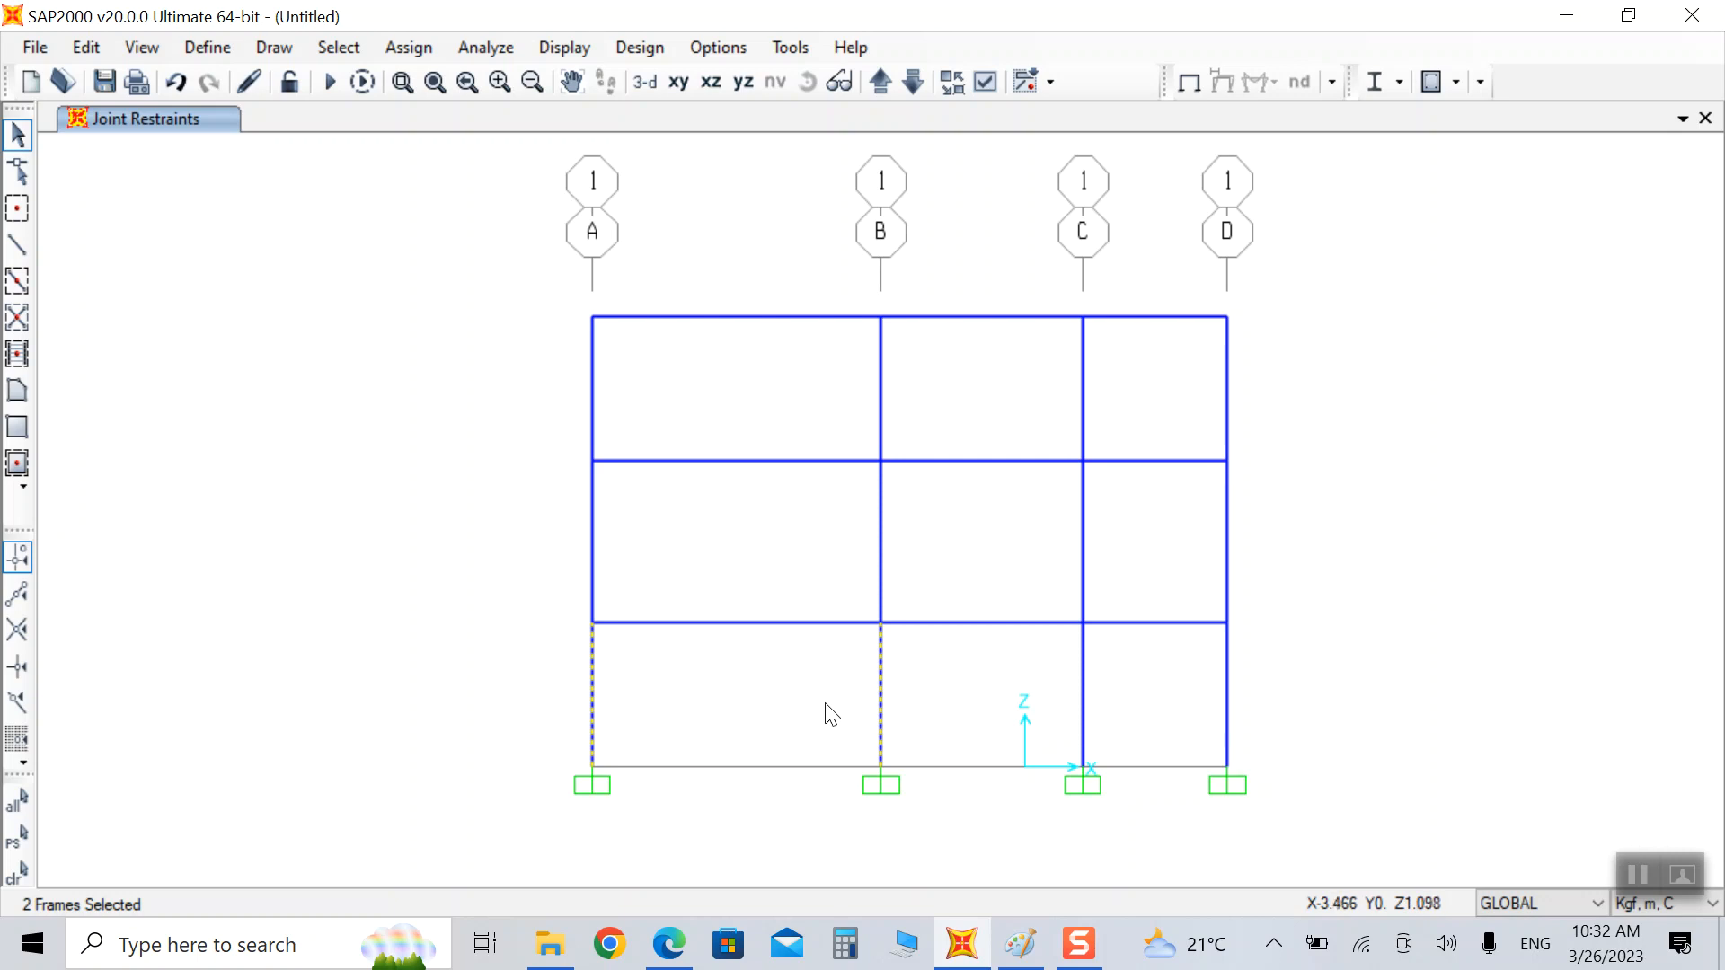
pyautogui.moveTo(1134, 684); pyautogui.dragTo(1073, 721)
pyautogui.moveTo(1290, 677); pyautogui.dragTo(1209, 714)
pyautogui.moveTo(1260, 548); pyautogui.dragTo(1073, 571)
pyautogui.moveTo(901, 531); pyautogui.dragTo(834, 592)
pyautogui.moveTo(675, 539); pyautogui.dragTo(508, 582)
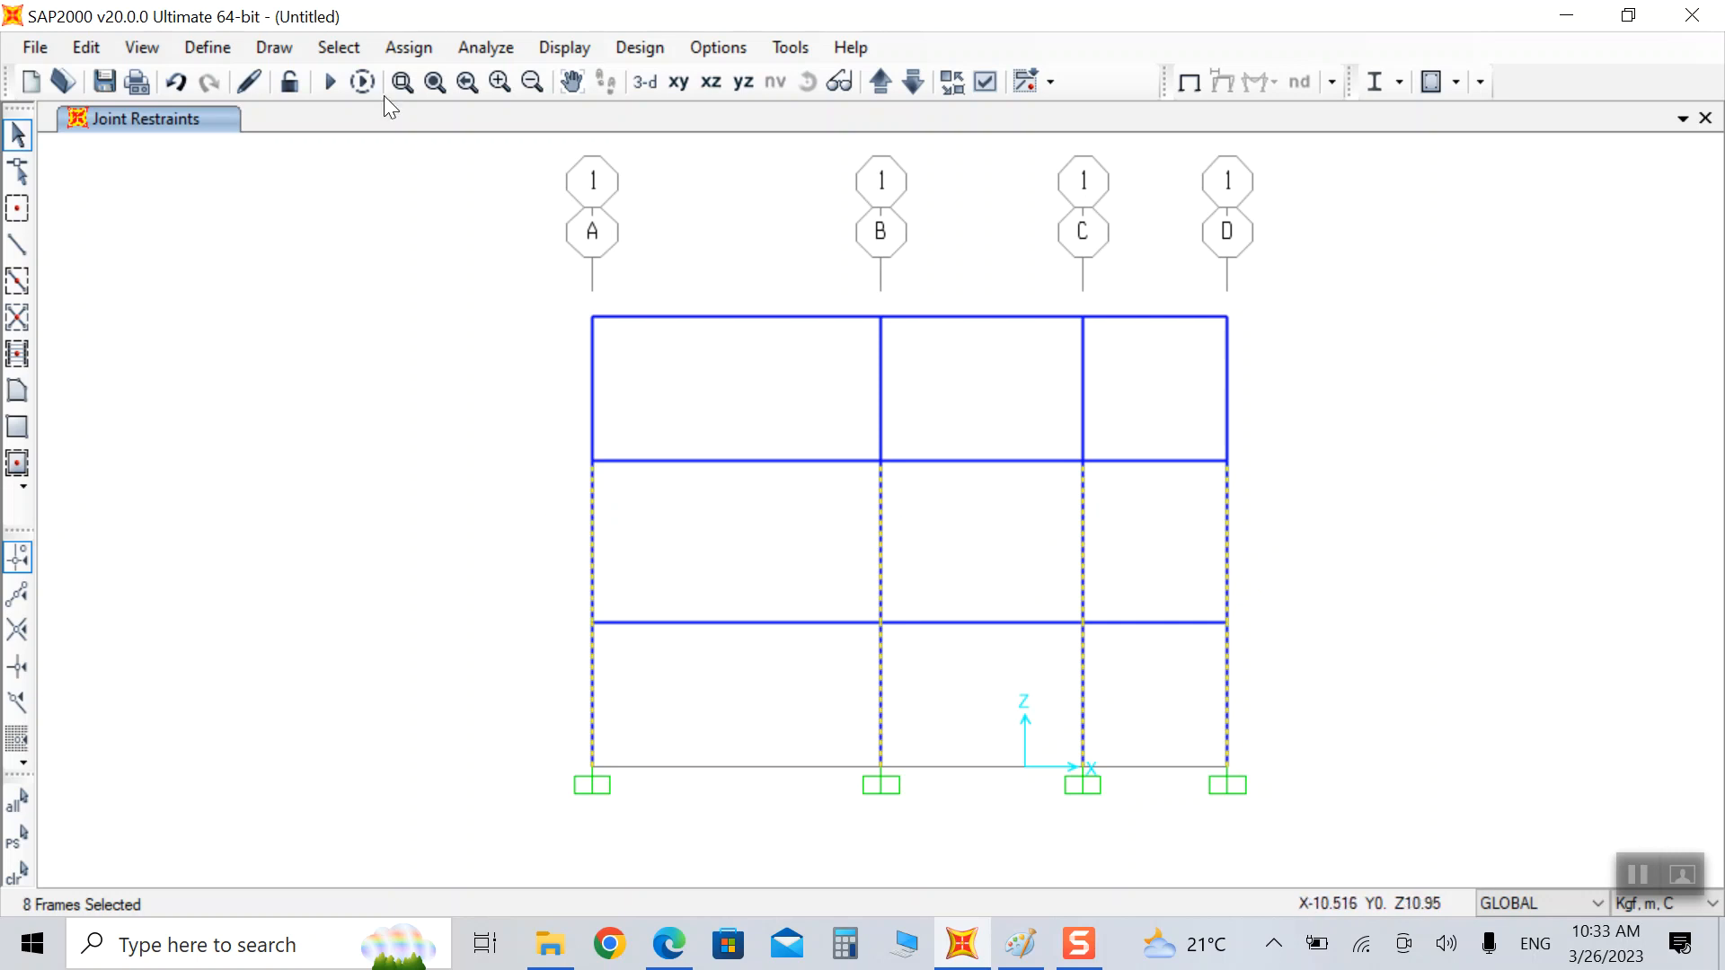
pyautogui.click(409, 46)
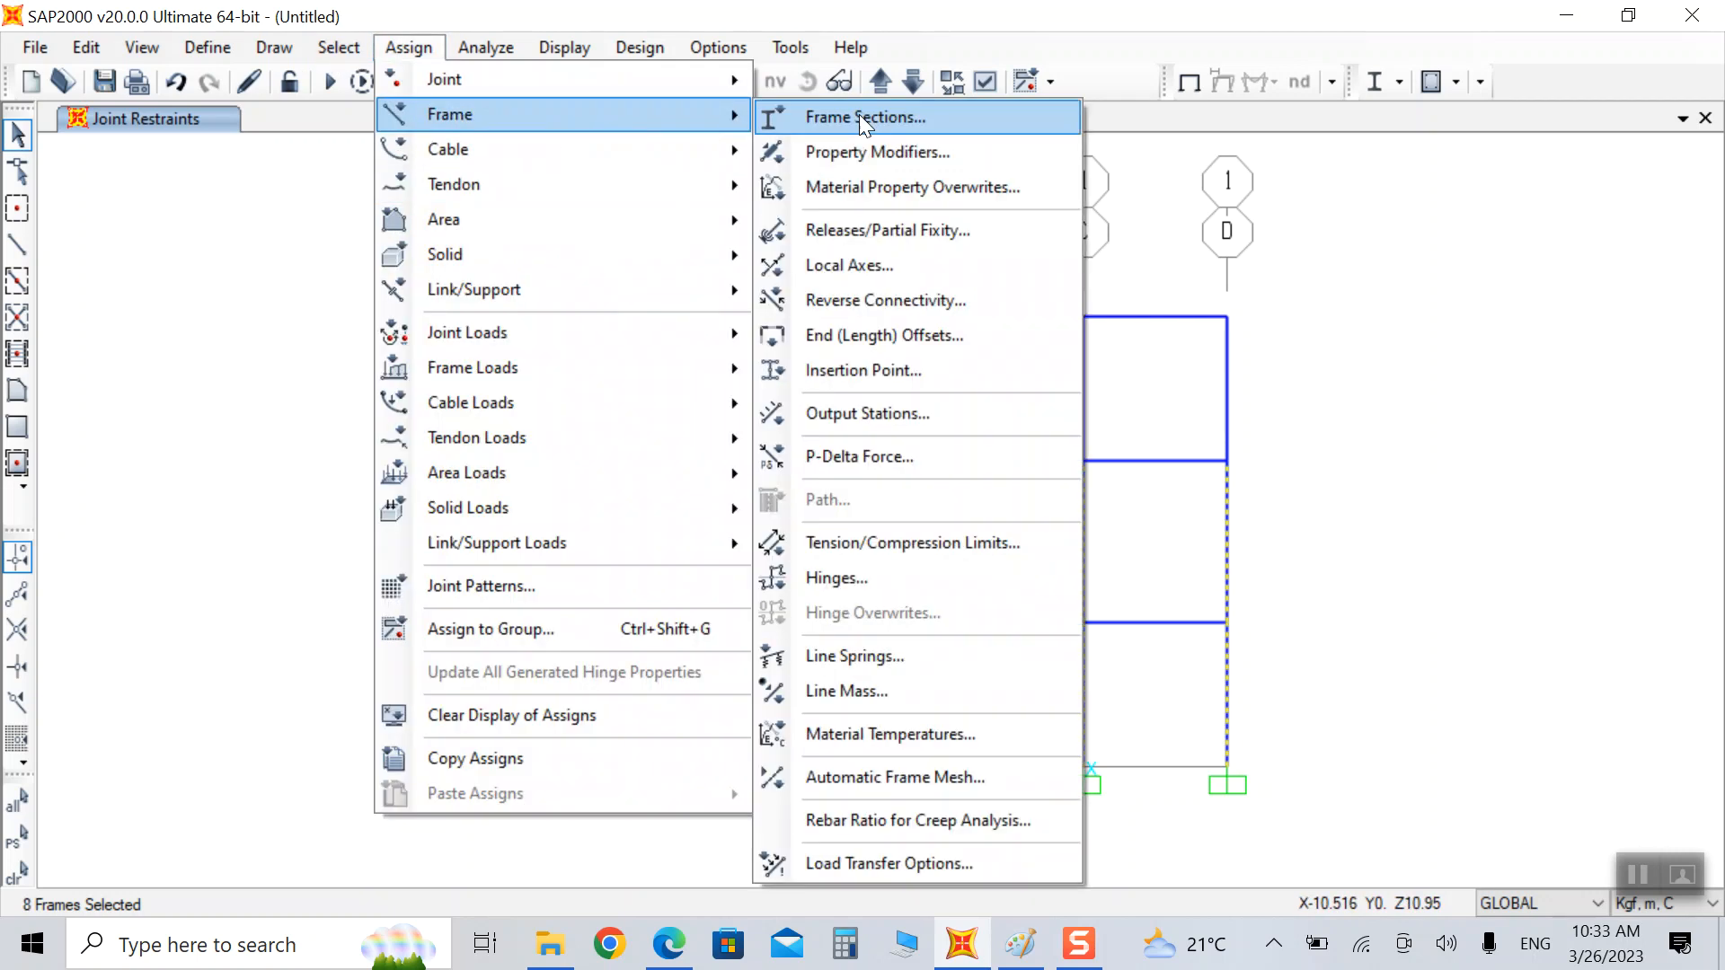
pyautogui.click(859, 115)
pyautogui.click(742, 277)
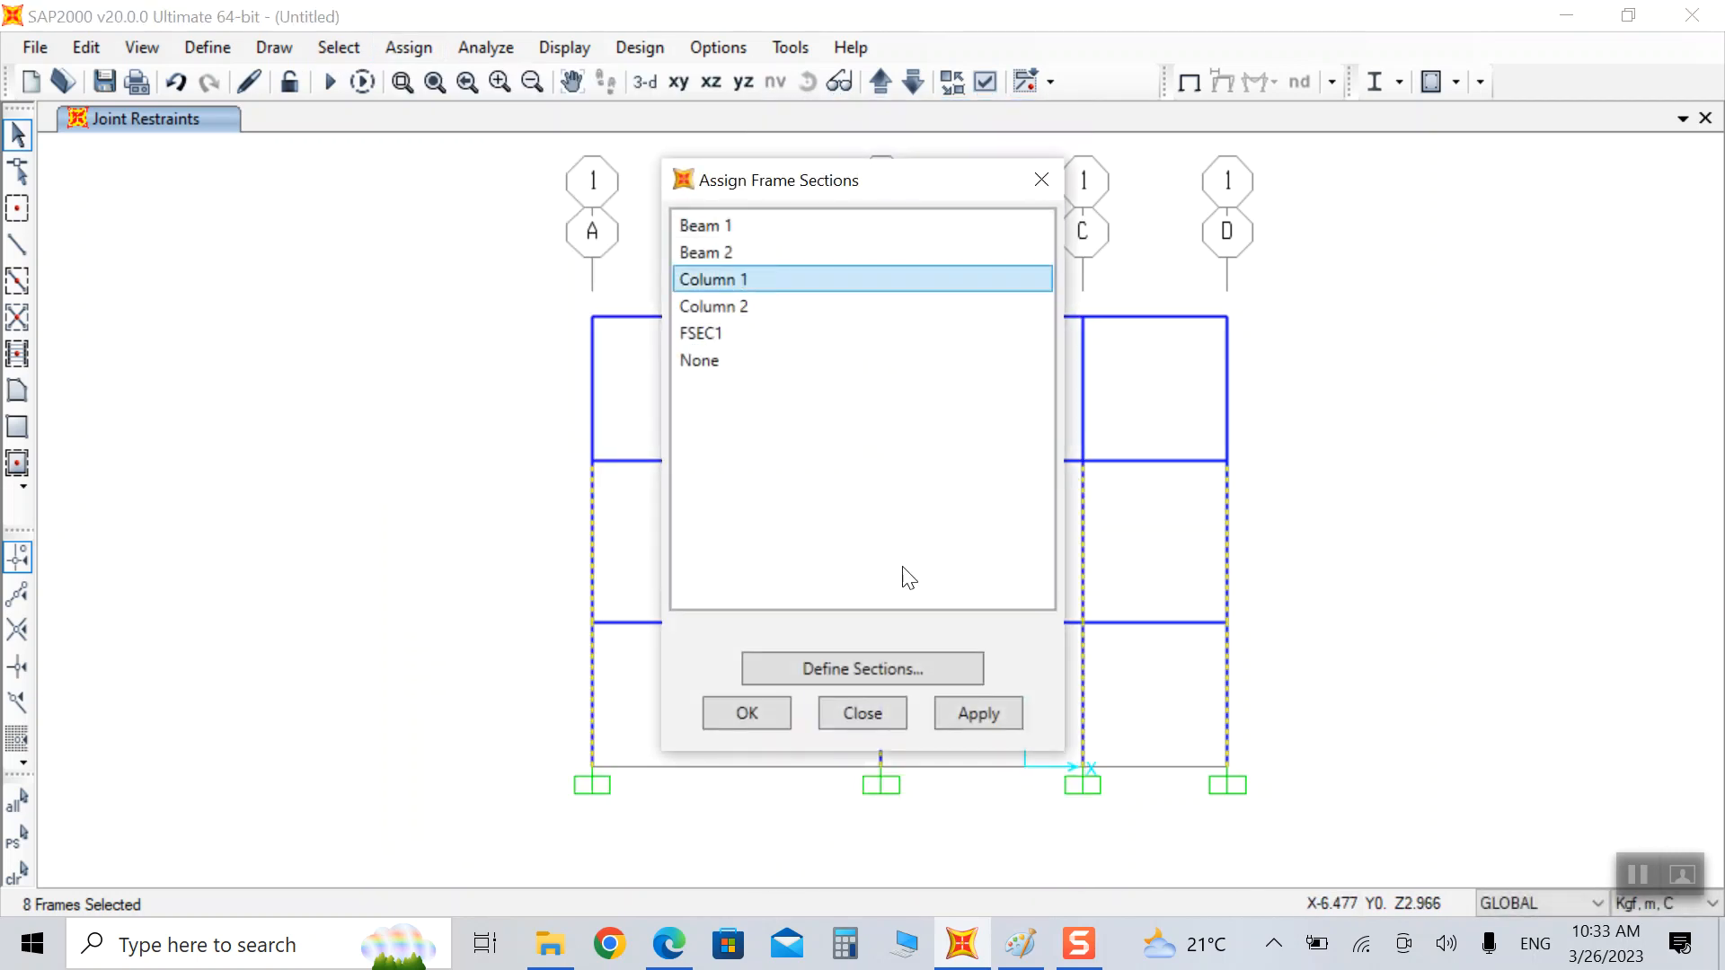
pyautogui.click(1012, 714)
pyautogui.click(724, 714)
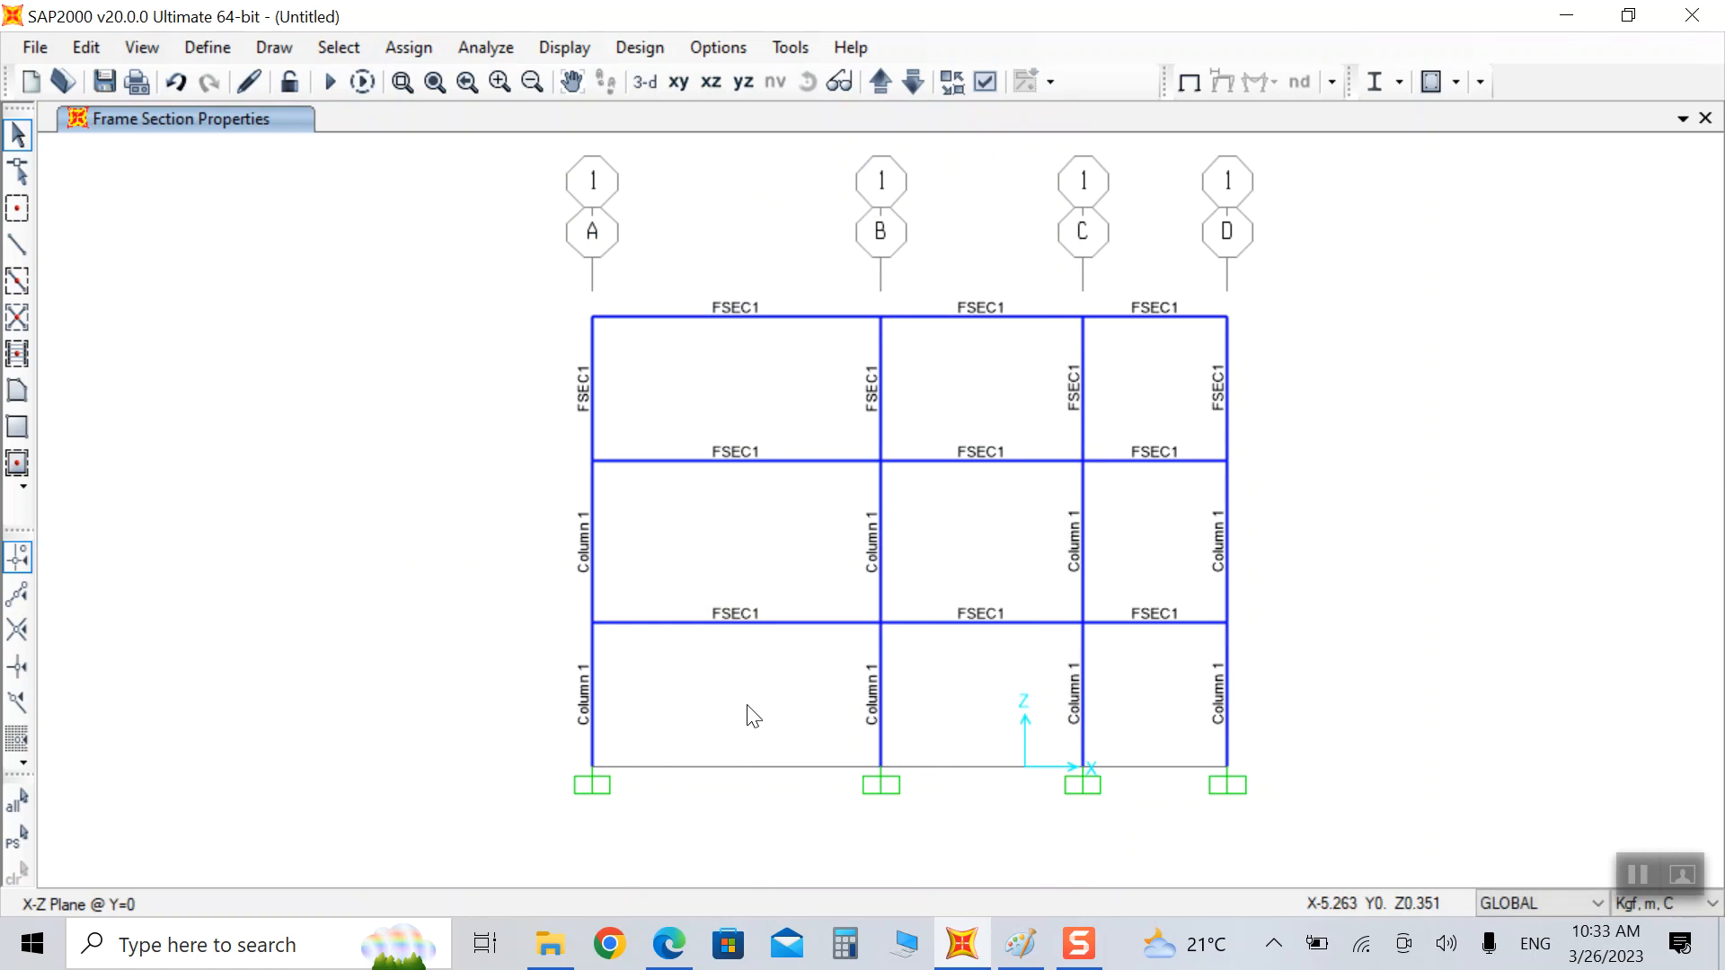
# Step: Assign the Column 2 frame section to the four top-story columns
pyautogui.moveTo(640, 347); pyautogui.dragTo(532, 408)
pyautogui.moveTo(949, 356); pyautogui.dragTo(810, 409)
pyautogui.moveTo(1133, 370); pyautogui.dragTo(999, 422)
pyautogui.moveTo(1267, 349); pyautogui.dragTo(1062, 454)
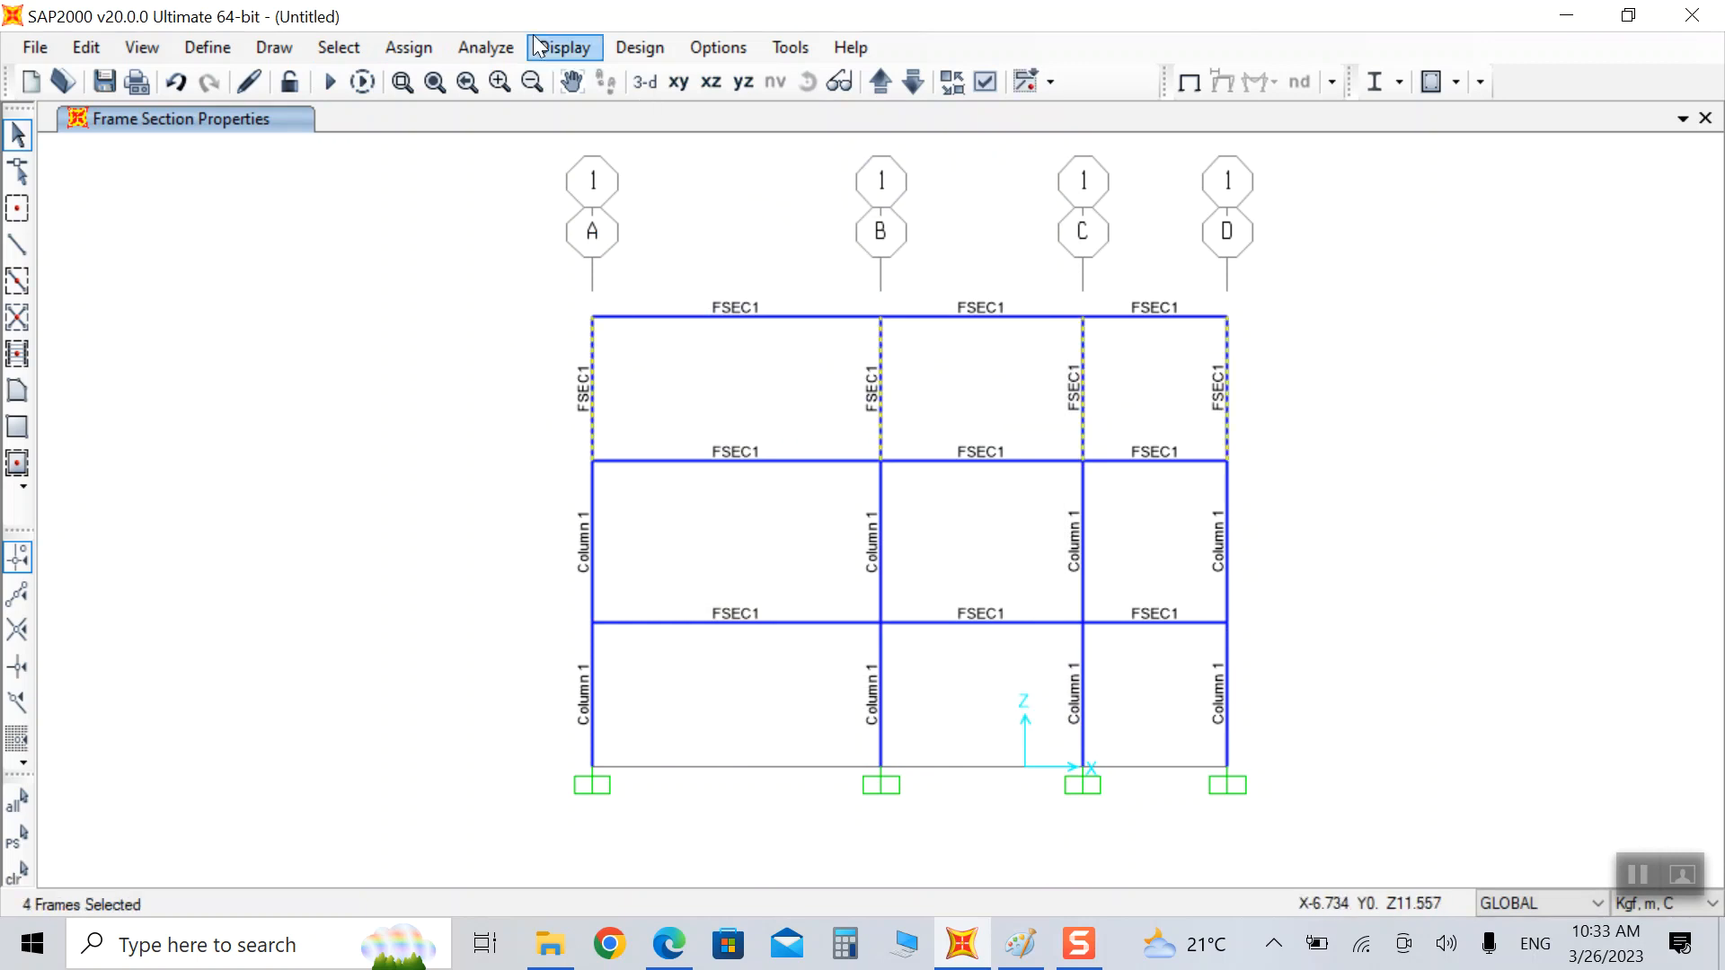
pyautogui.click(437, 49)
pyautogui.moveTo(677, 117)
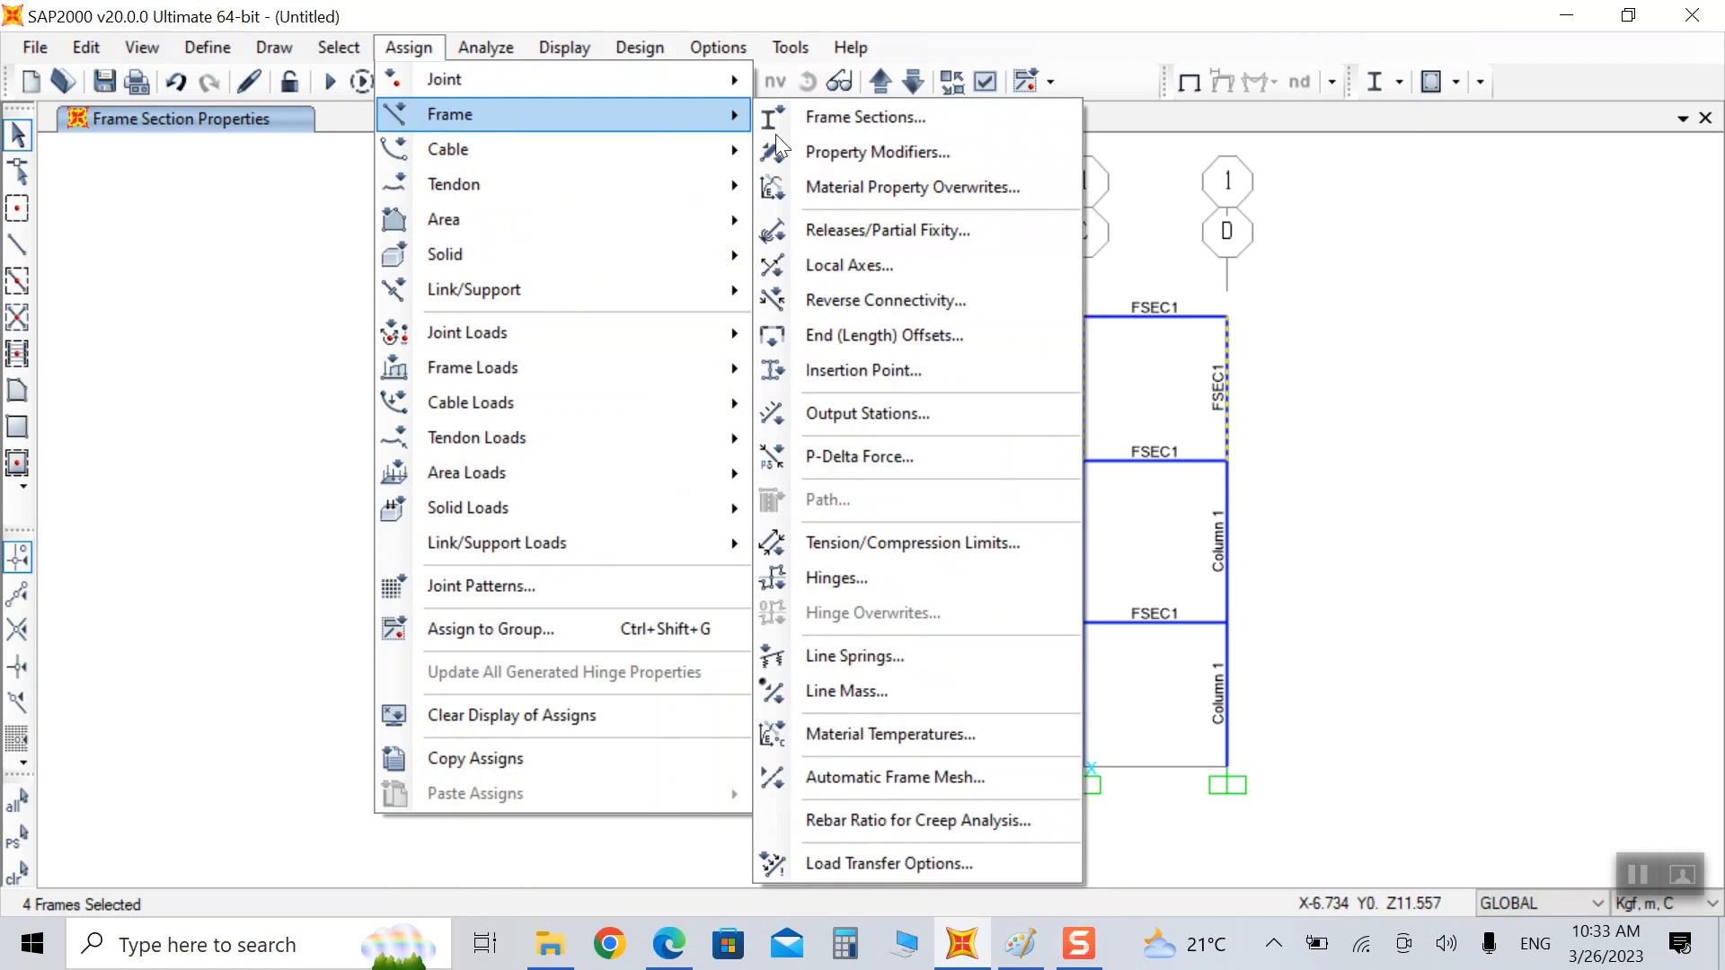
pyautogui.click(918, 117)
pyautogui.click(751, 279)
pyautogui.click(751, 306)
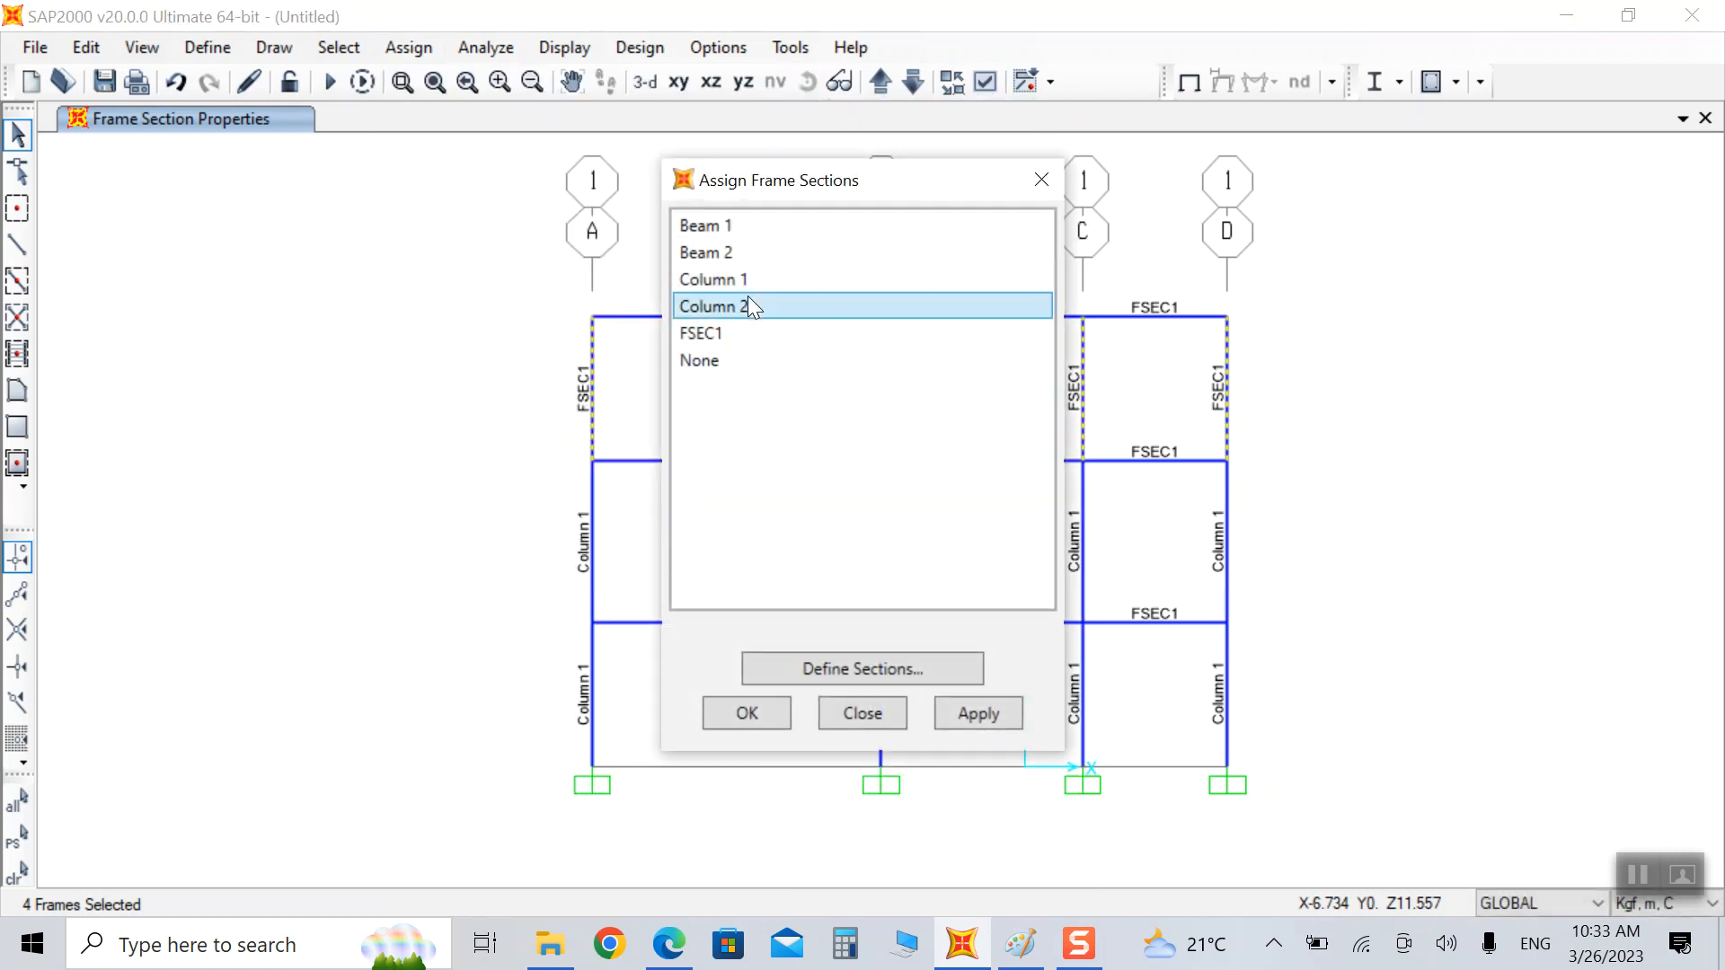
pyautogui.click(946, 714)
pyautogui.click(746, 713)
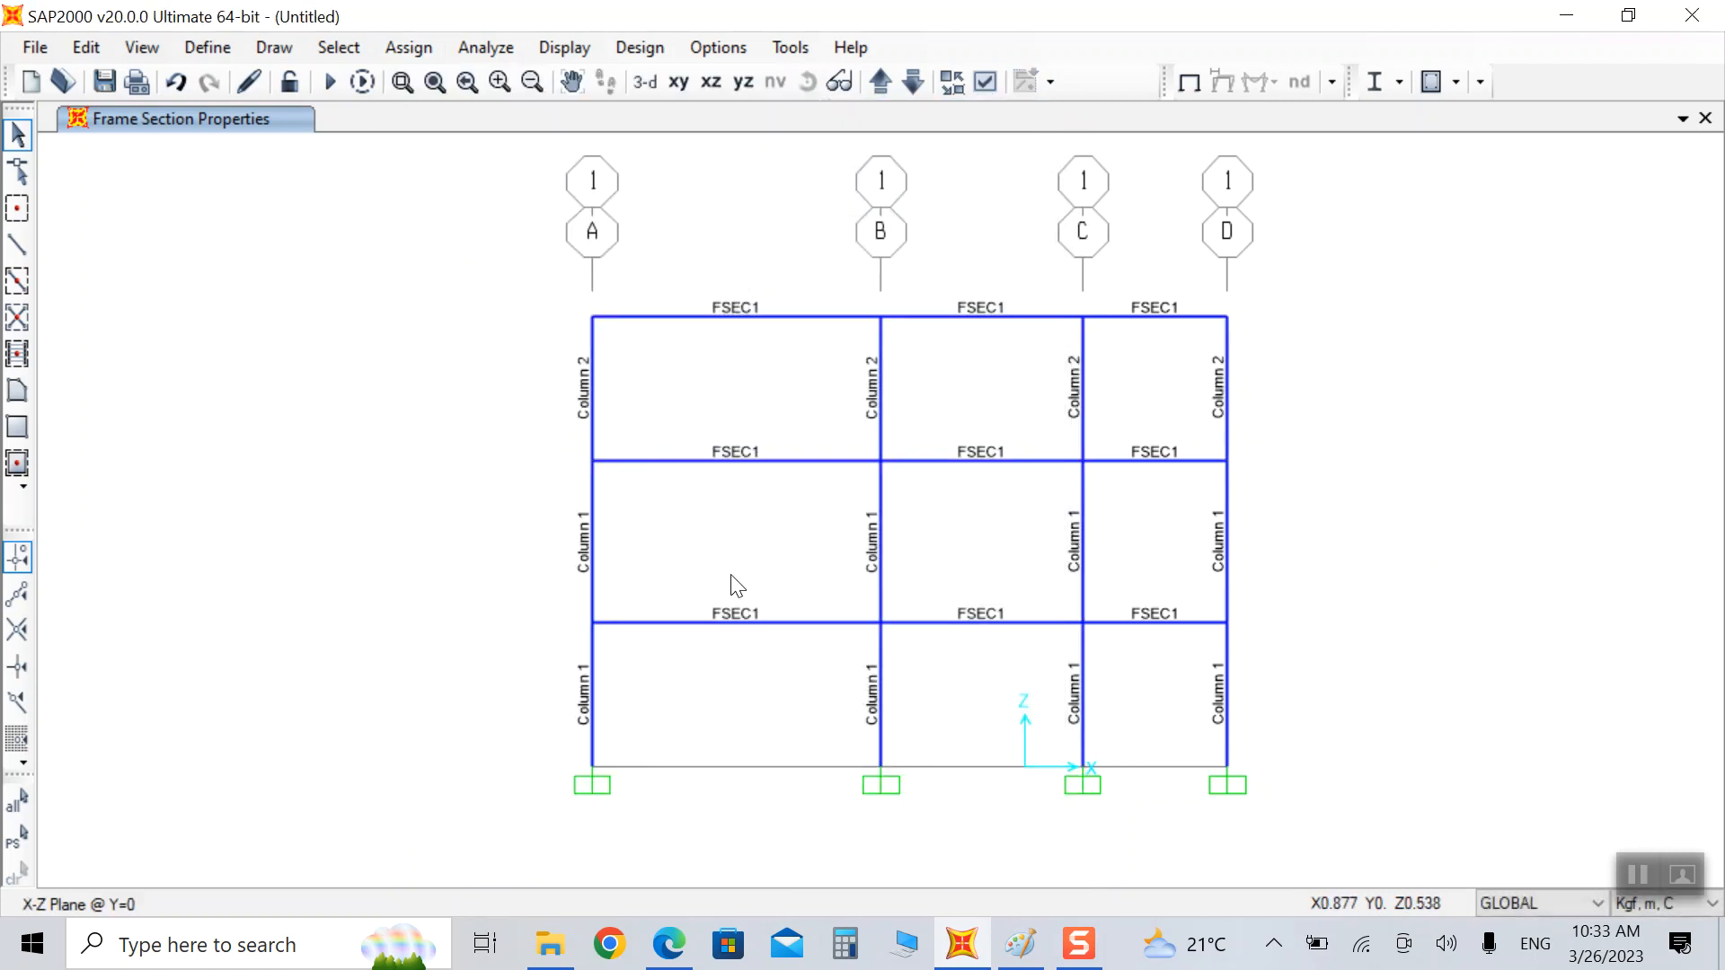
# Step: Assign the Beam 1 frame section to the three first-floor beams
pyautogui.click(799, 622)
pyautogui.click(988, 621)
pyautogui.click(1139, 622)
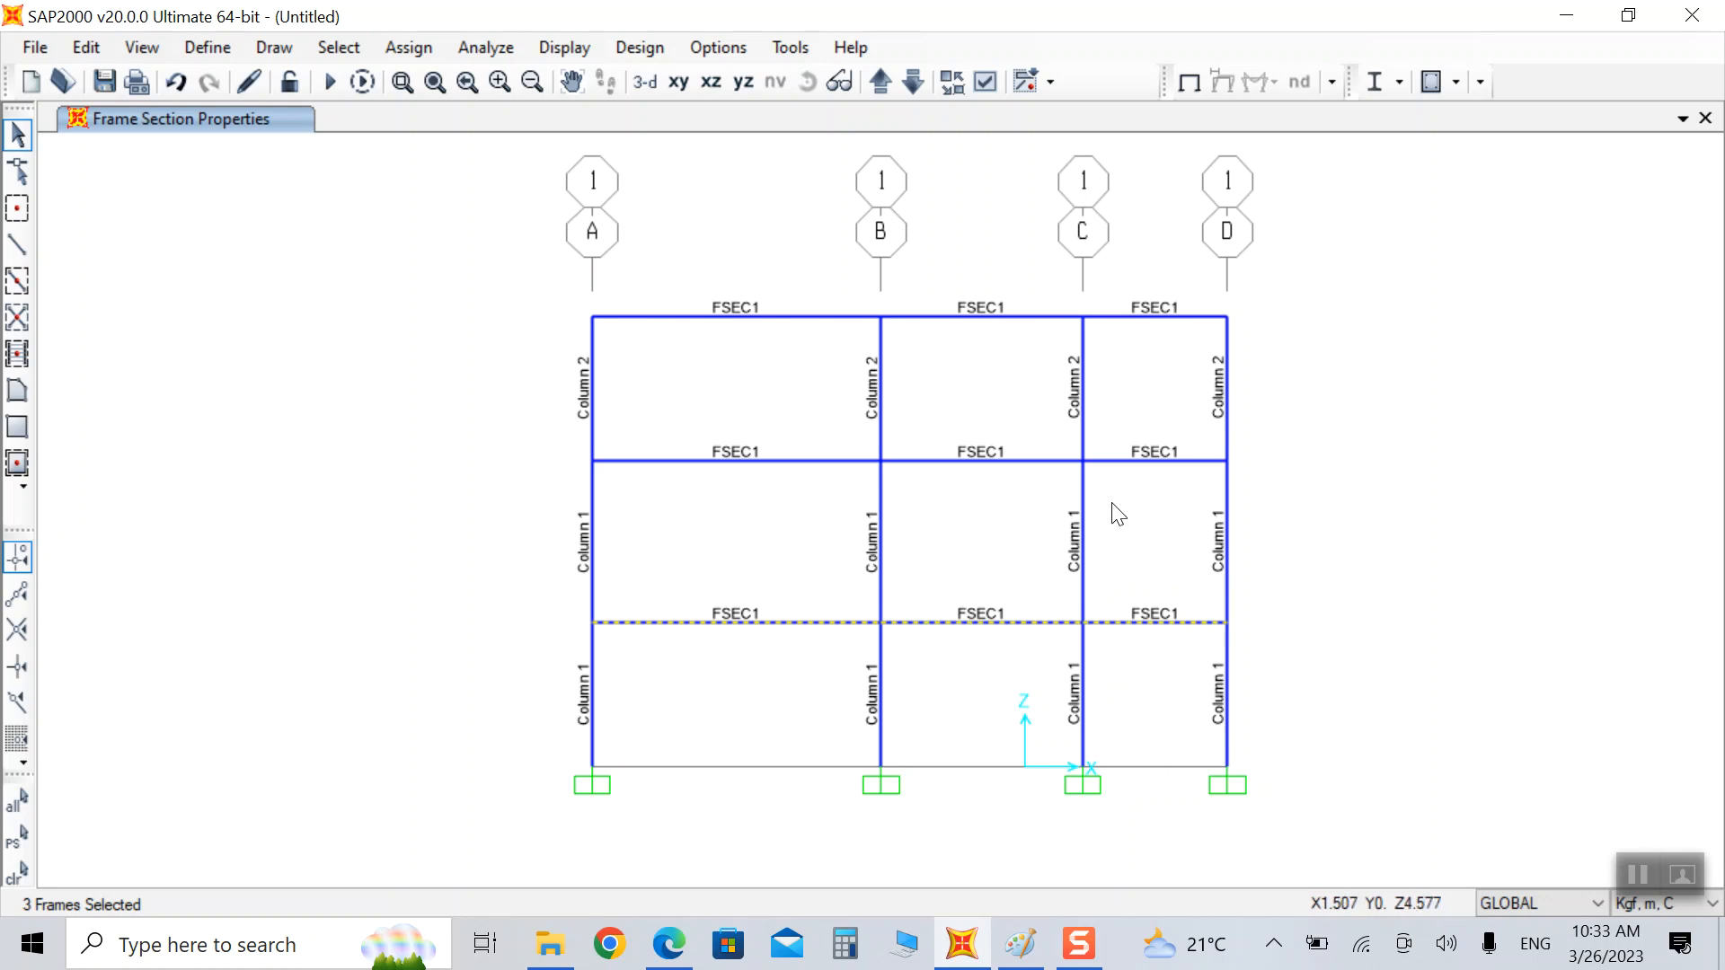
pyautogui.click(406, 45)
pyautogui.moveTo(585, 126)
pyautogui.click(865, 117)
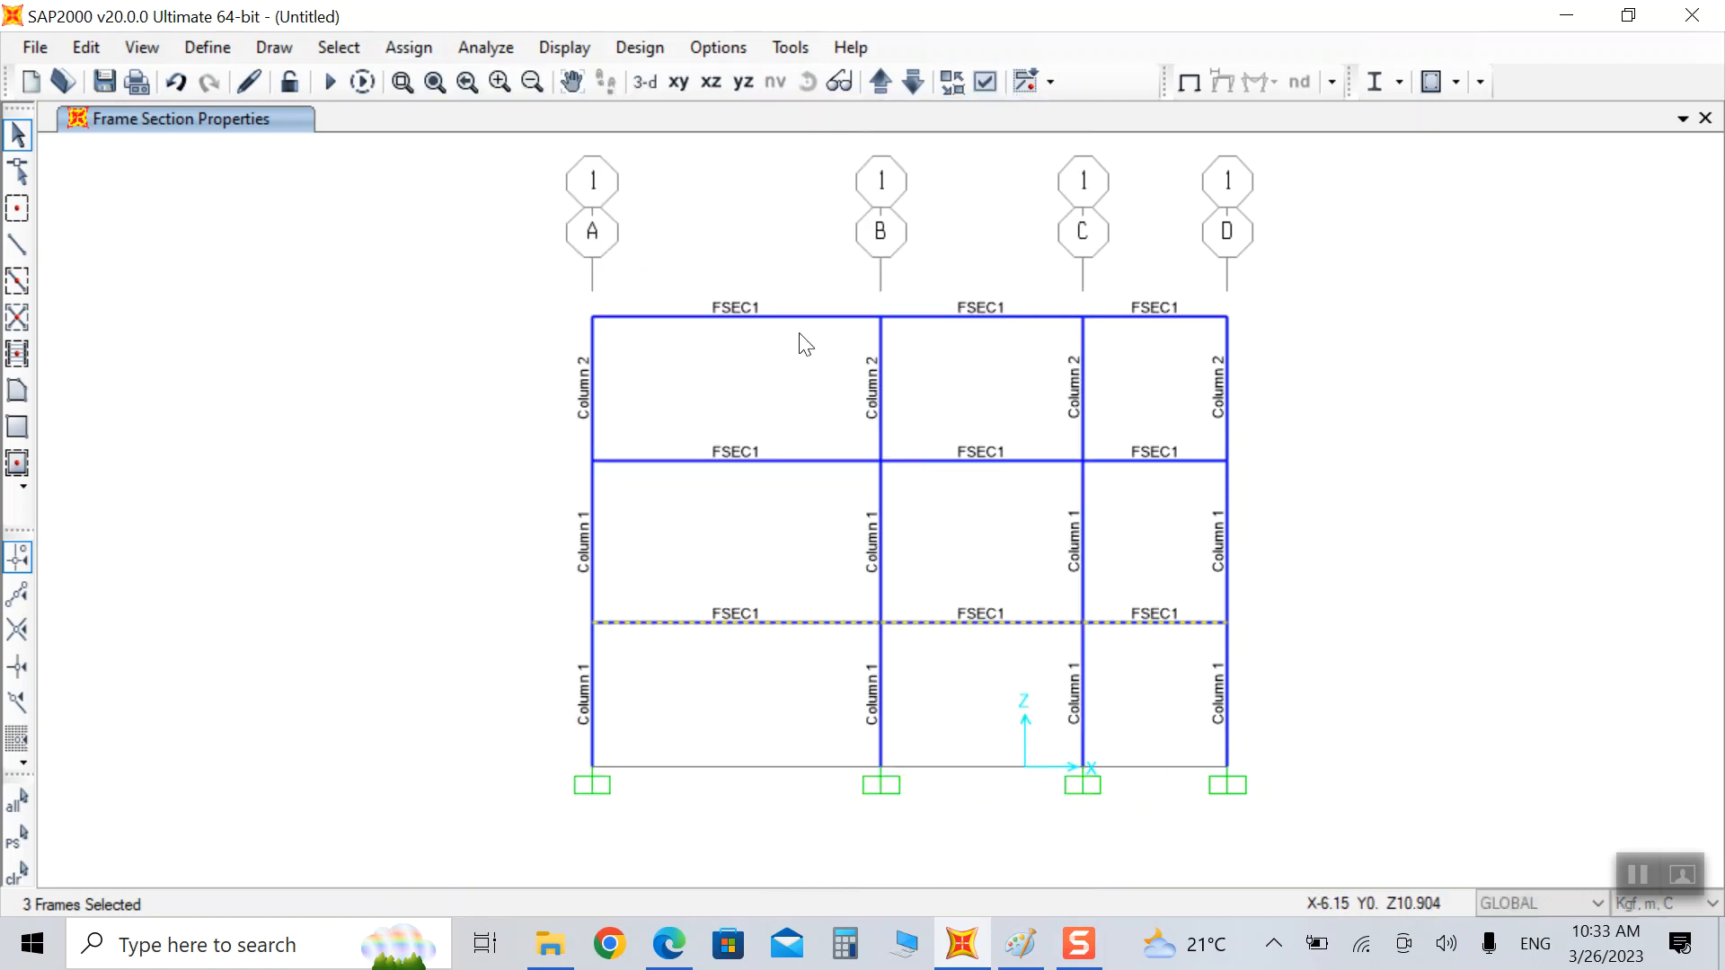
pyautogui.click(745, 224)
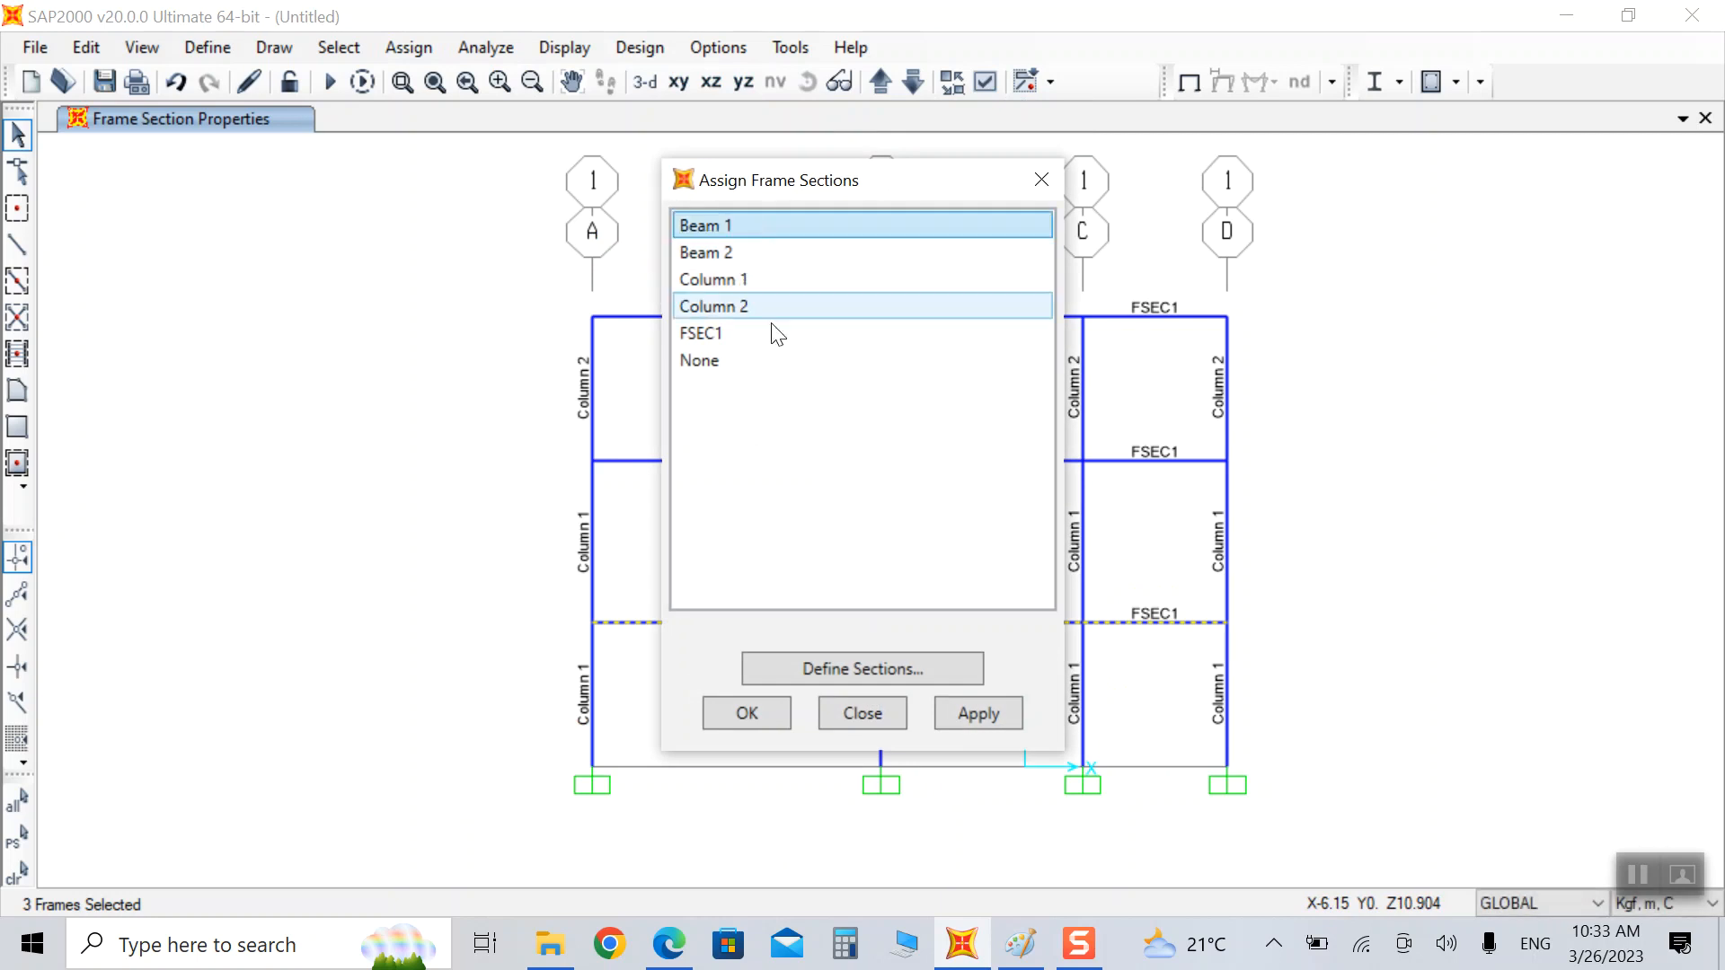
pyautogui.click(956, 714)
pyautogui.click(745, 713)
# Step: Assign the Beam 2 frame section to the six beams of the second floor and roof
pyautogui.moveTo(758, 408); pyautogui.dragTo(657, 536)
pyautogui.moveTo(982, 370); pyautogui.dragTo(953, 511)
pyautogui.moveTo(1130, 407); pyautogui.dragTo(1094, 517)
pyautogui.moveTo(776, 264); pyautogui.dragTo(717, 324)
pyautogui.moveTo(973, 279); pyautogui.dragTo(927, 383)
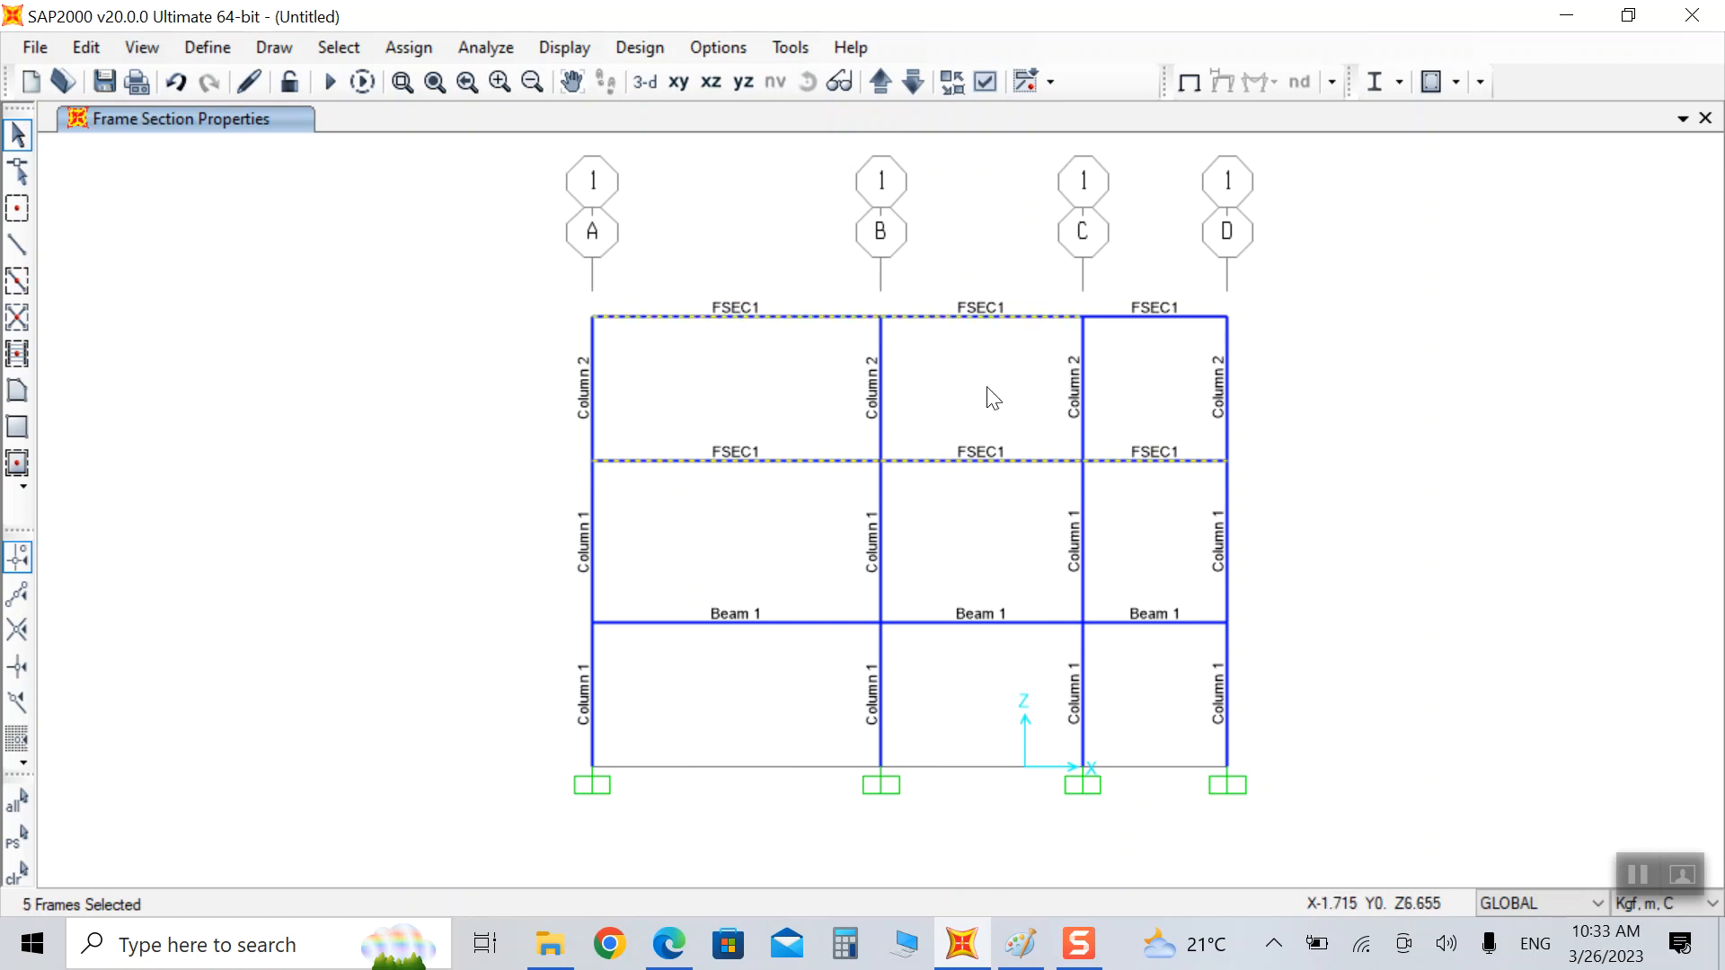
pyautogui.click(397, 47)
pyautogui.moveTo(500, 113)
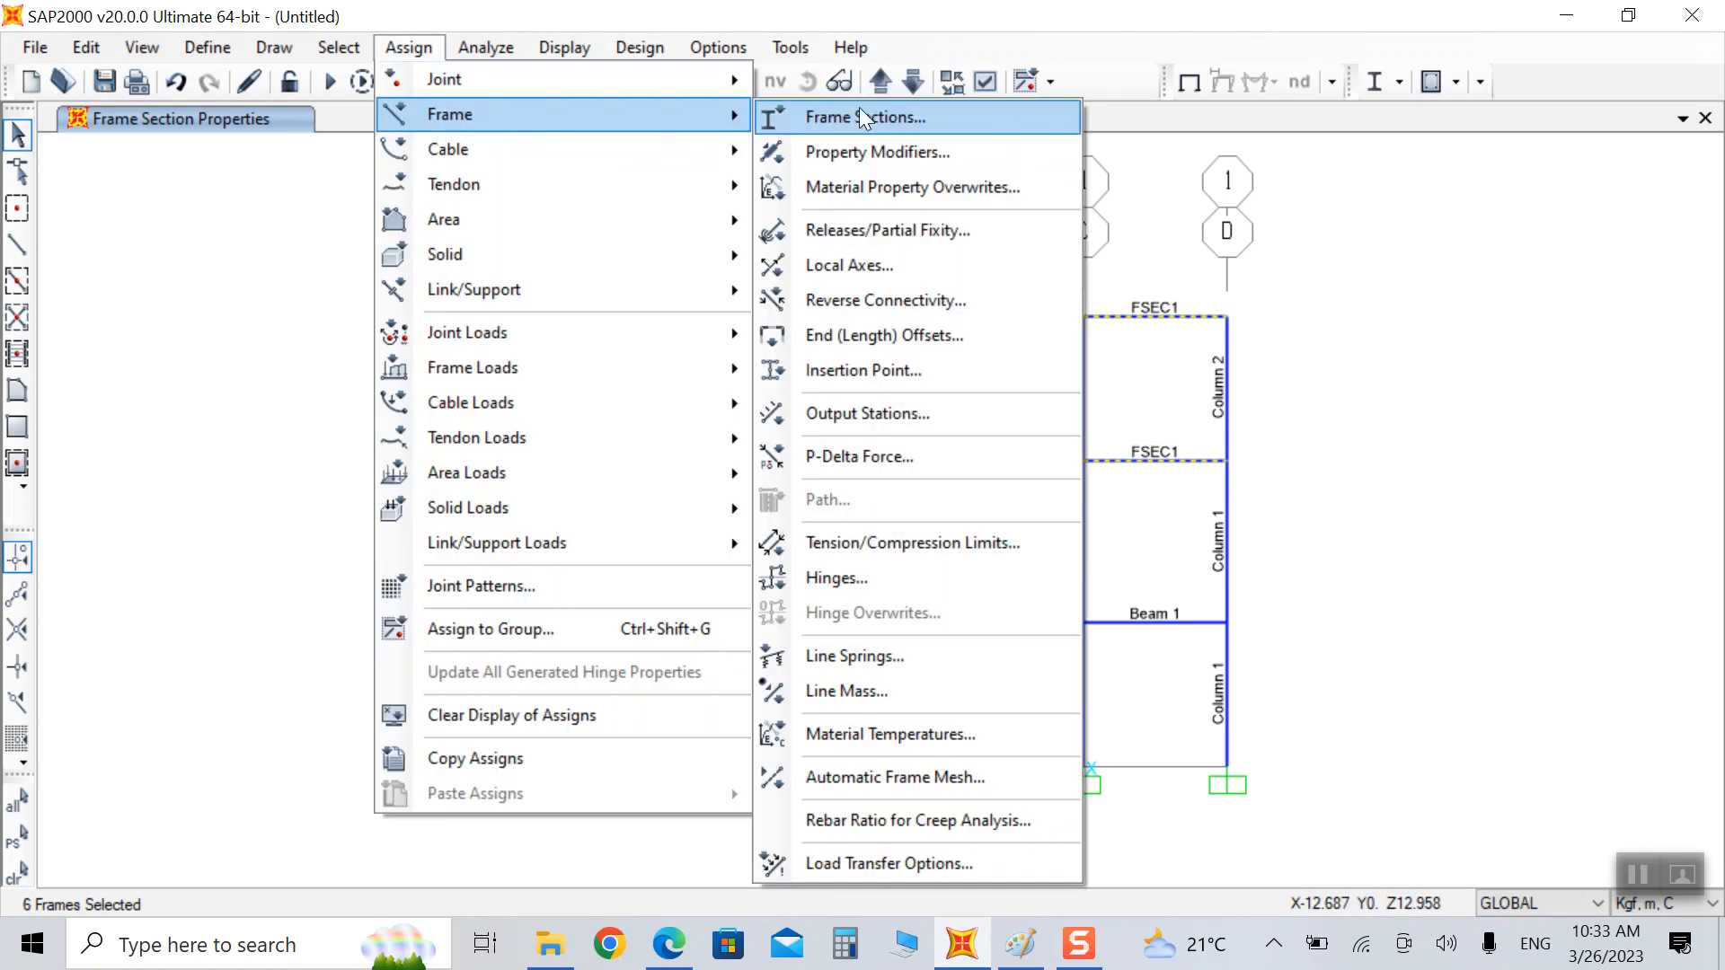
pyautogui.click(860, 115)
pyautogui.click(768, 253)
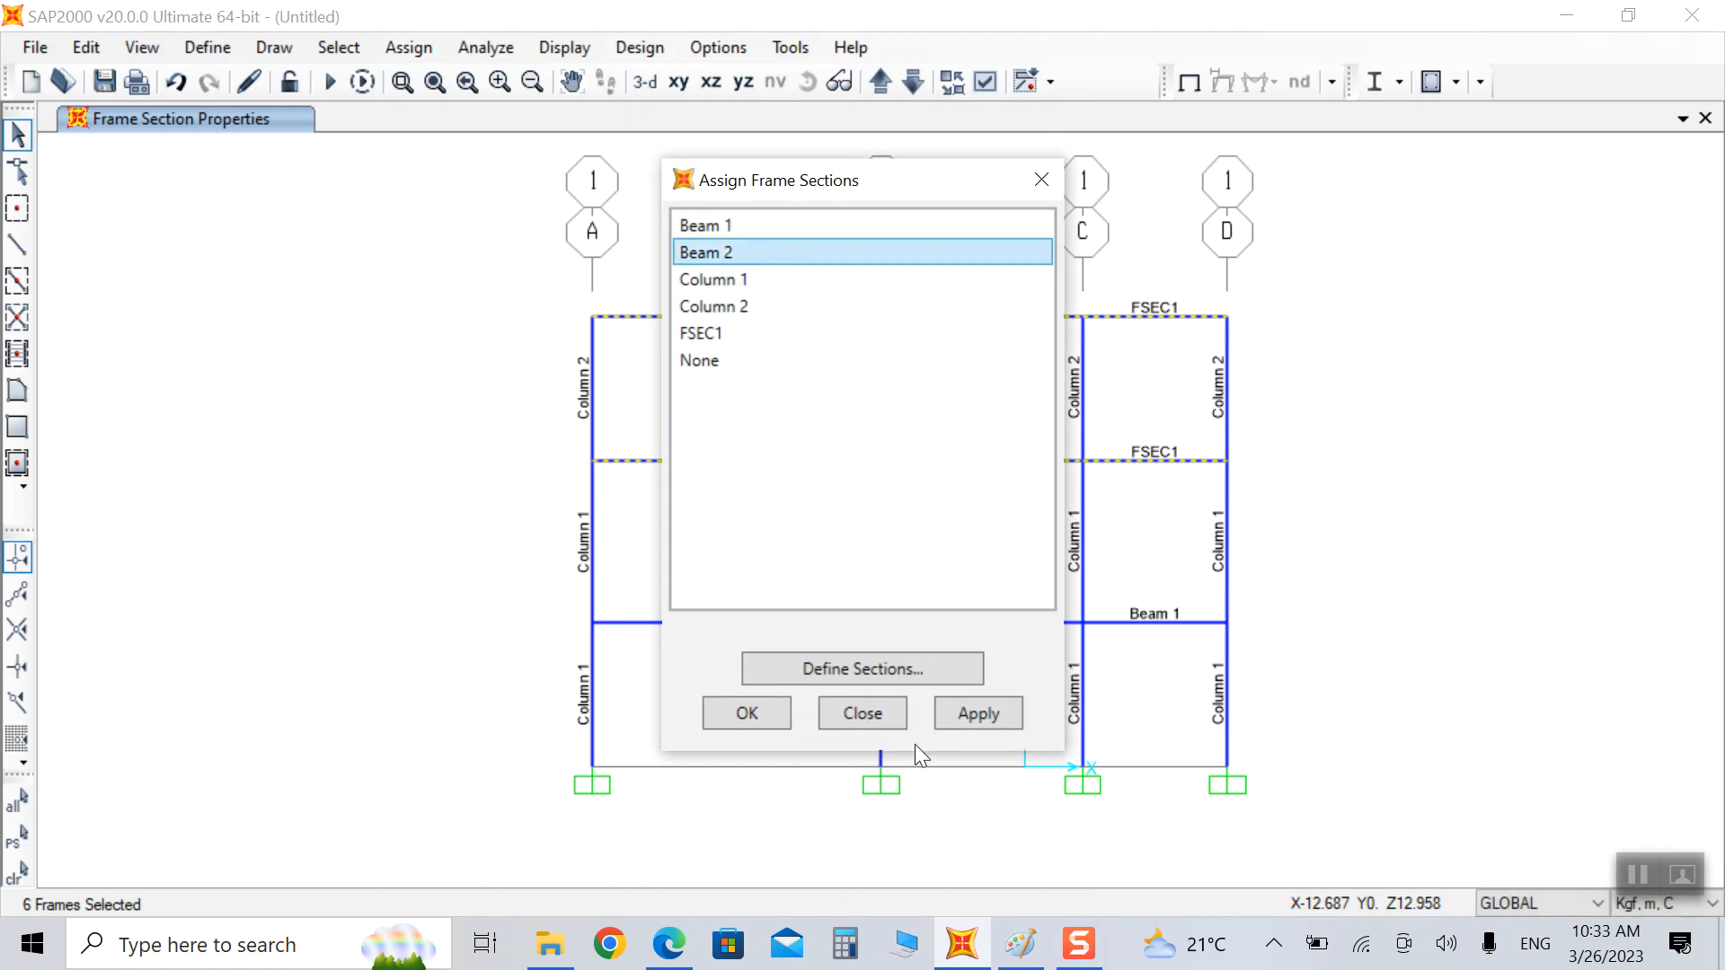
pyautogui.click(952, 712)
pyautogui.click(741, 718)
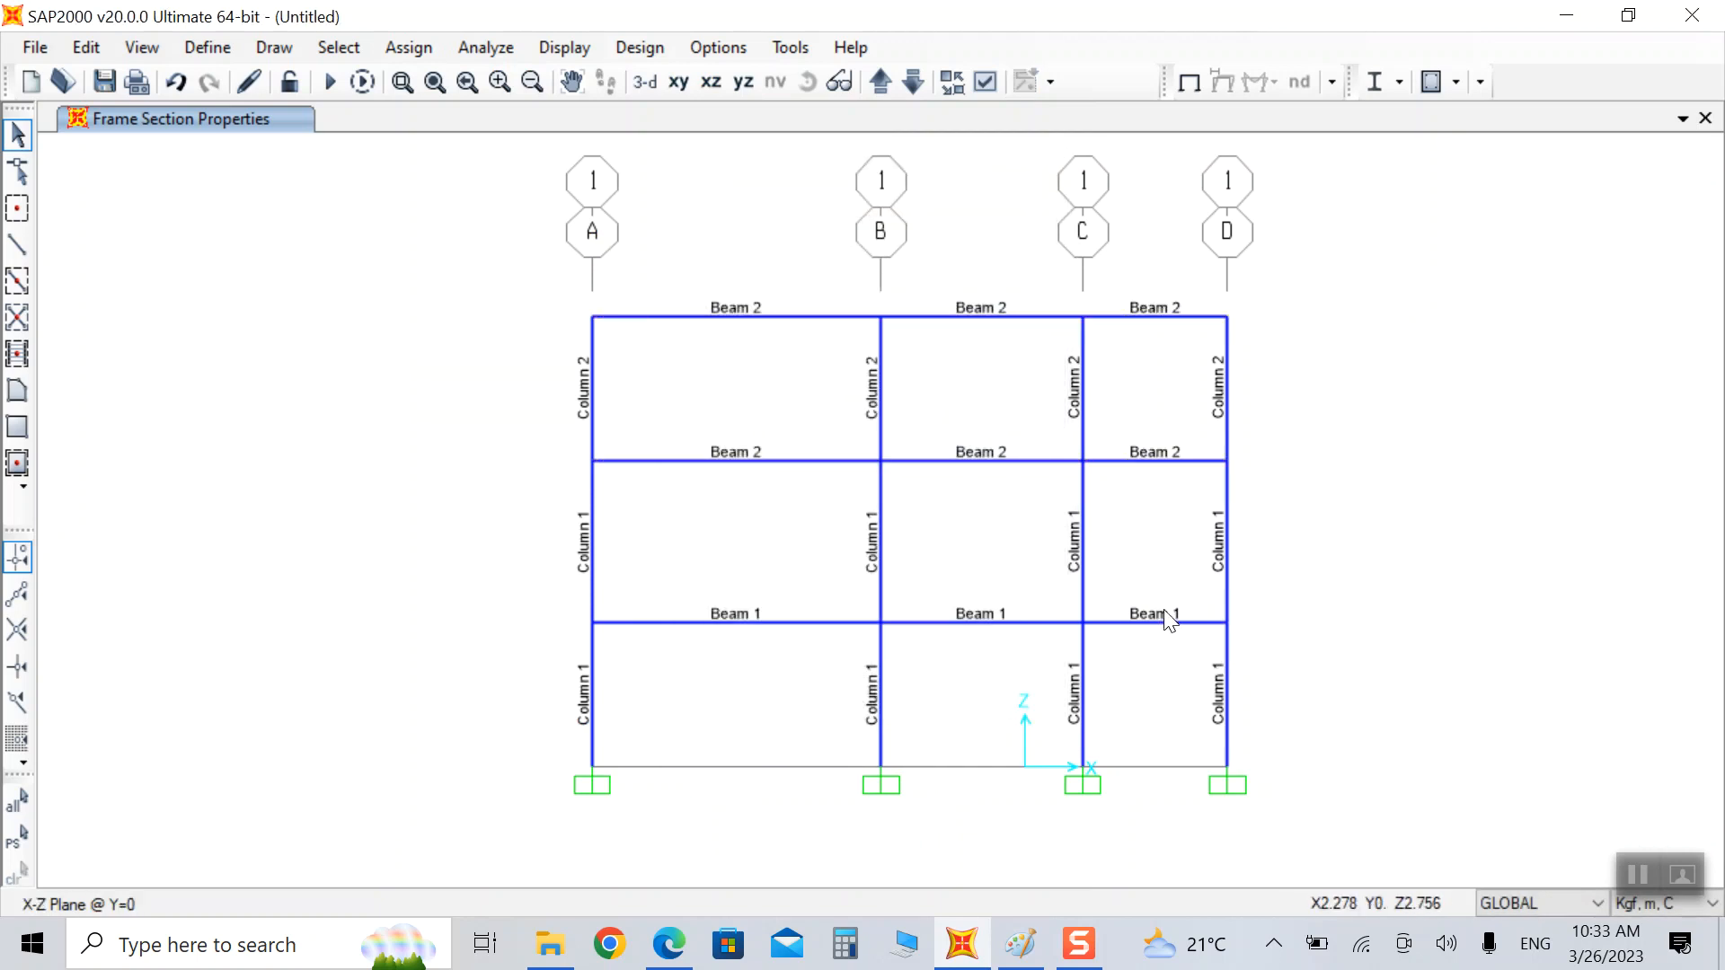
pyautogui.click(1226, 622)
pyautogui.click(1226, 461)
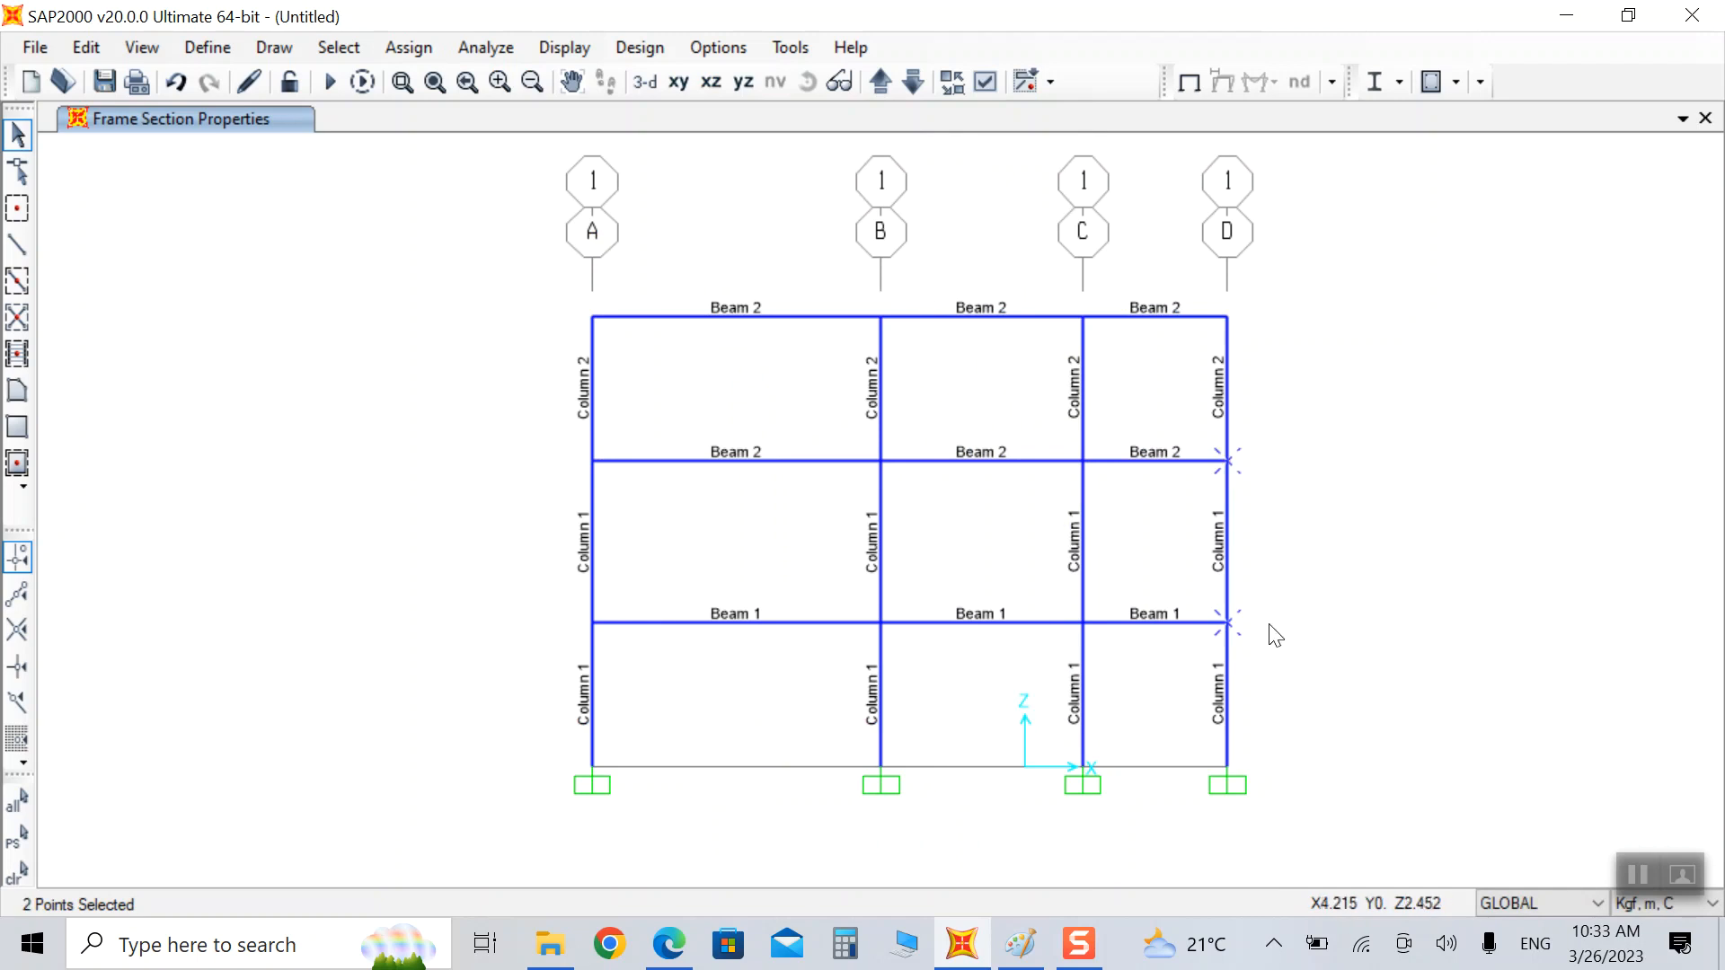
pyautogui.click(78, 45)
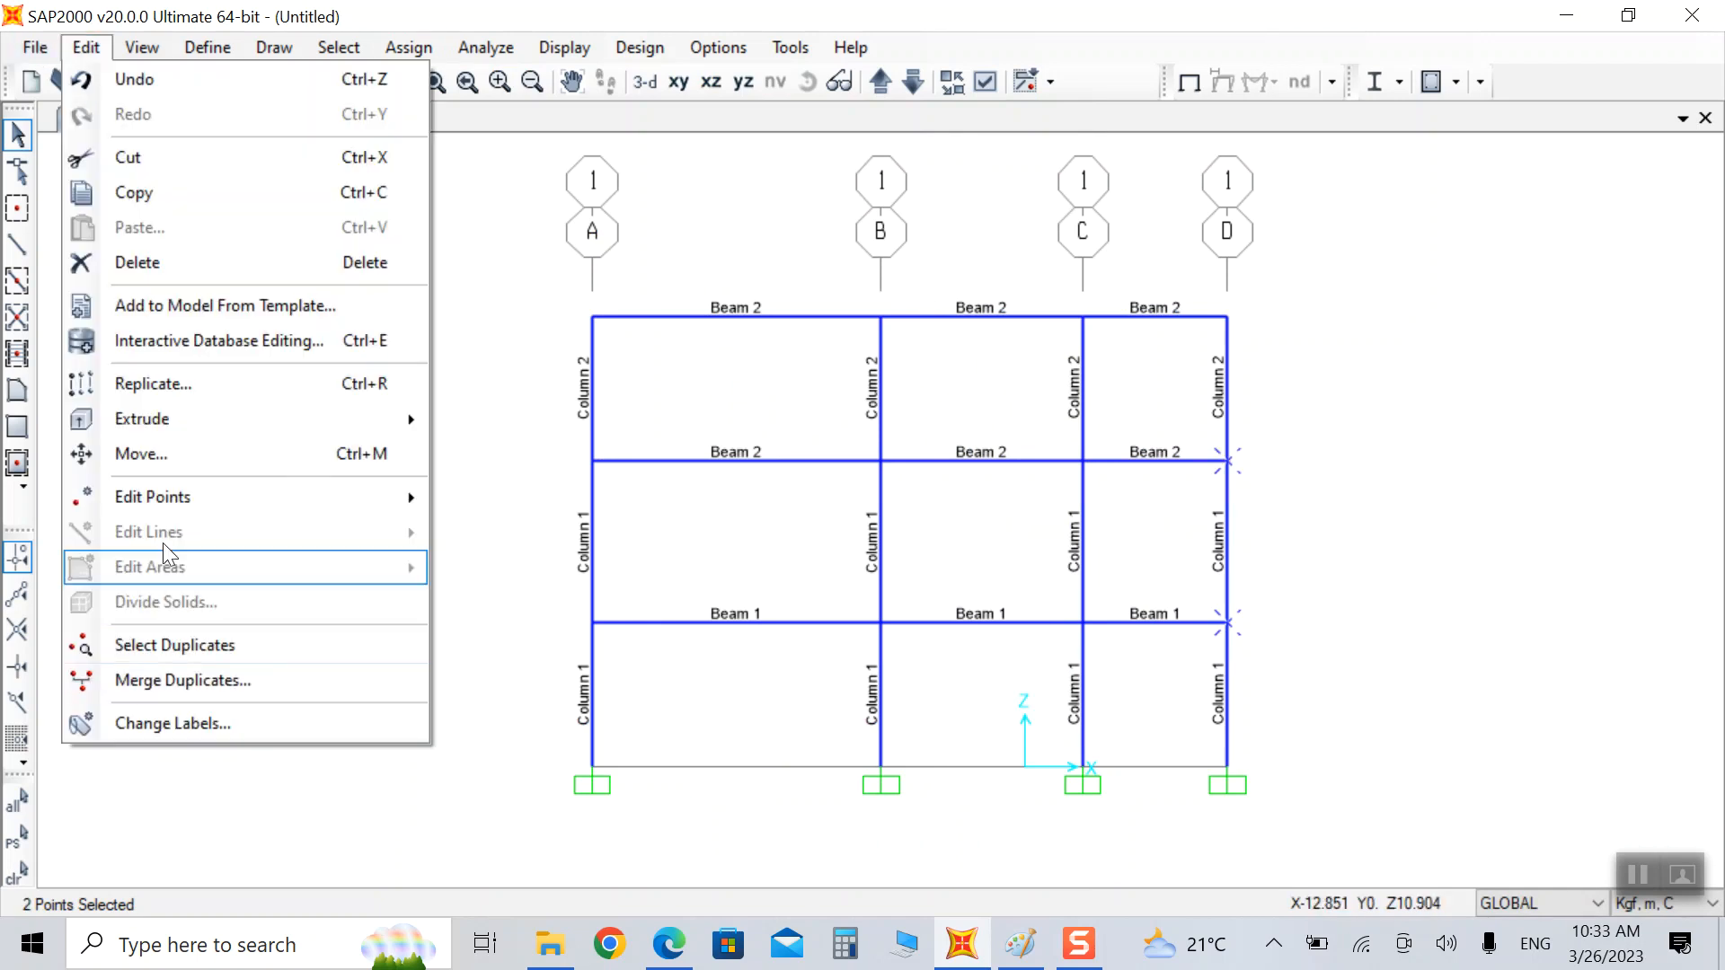
pyautogui.moveTo(201, 417)
pyautogui.click(444, 421)
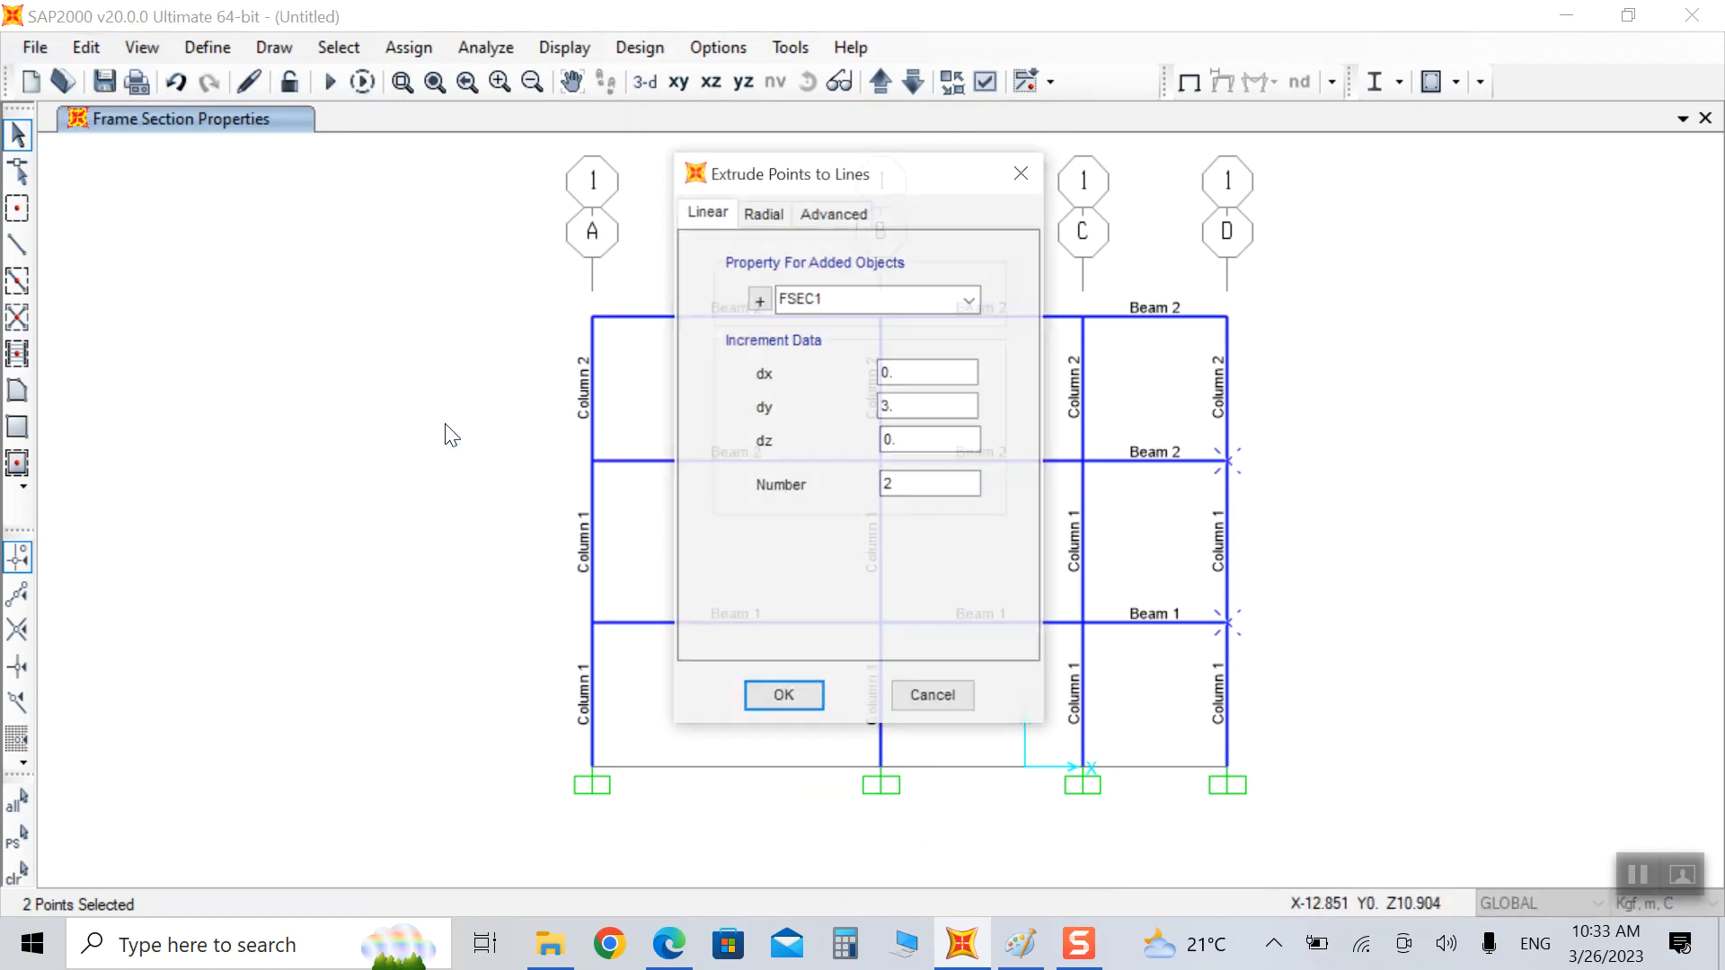
pyautogui.click(907, 409)
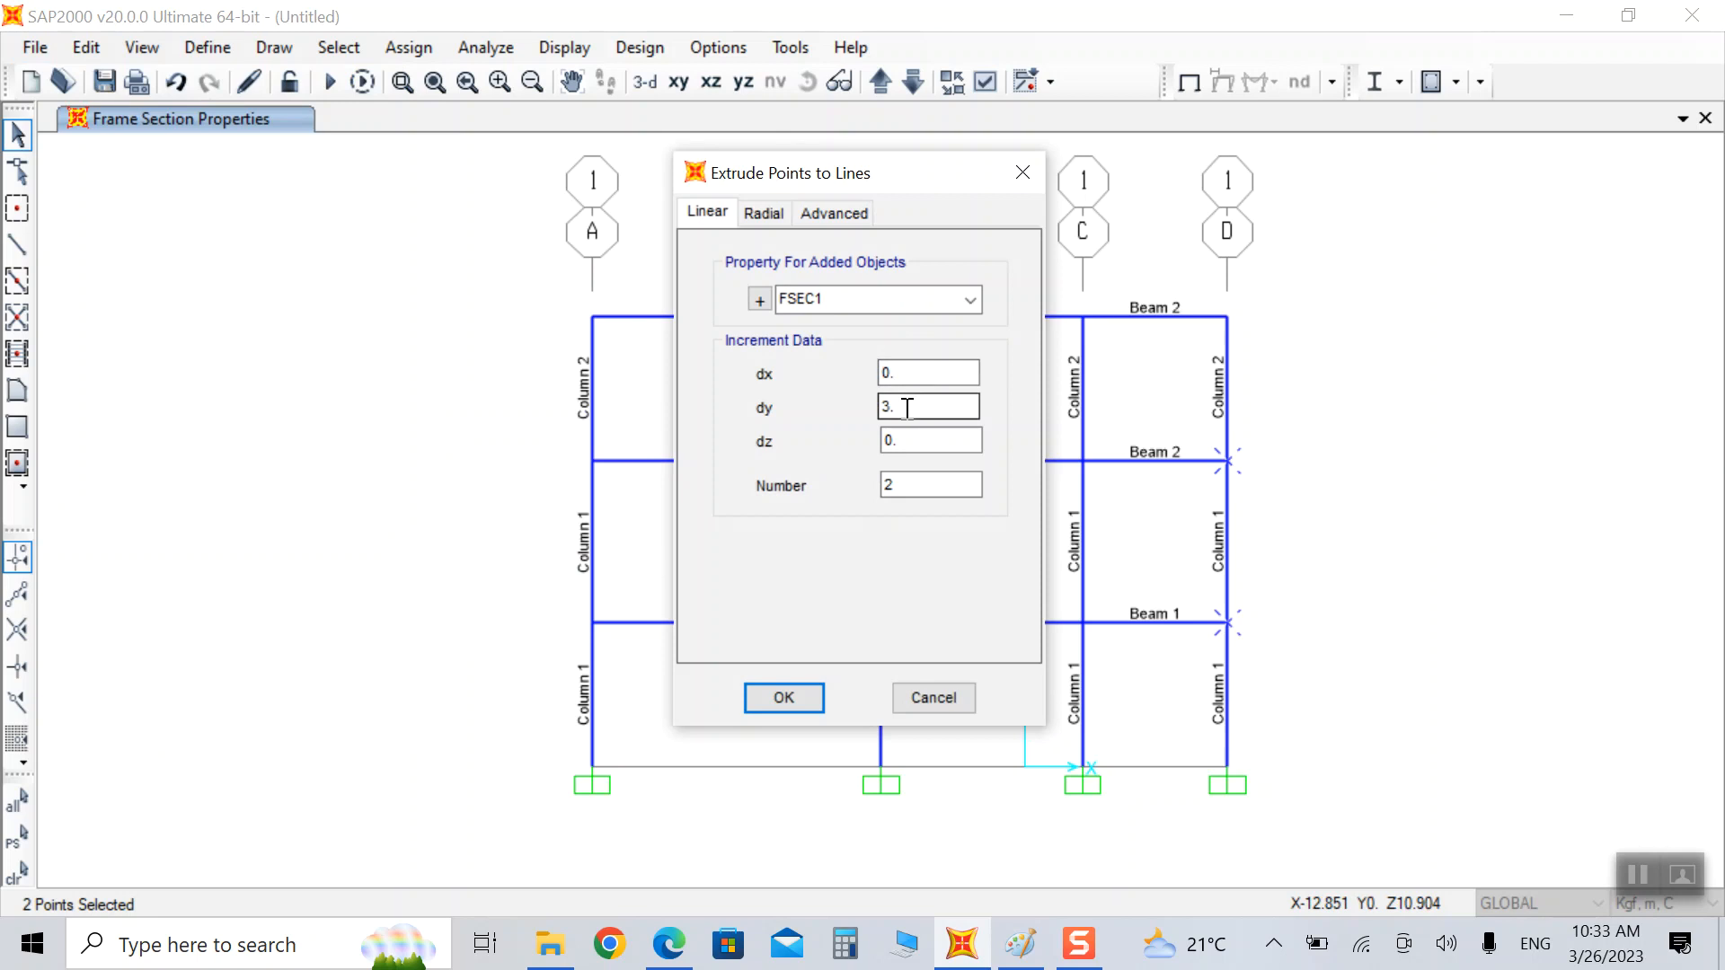
pyautogui.doubleClick(907, 409)
pyautogui.write('0')
pyautogui.doubleClick(903, 374)
pyautogui.write('1.5')
pyautogui.doubleClick(927, 493)
pyautogui.write('1')
pyautogui.click(769, 296)
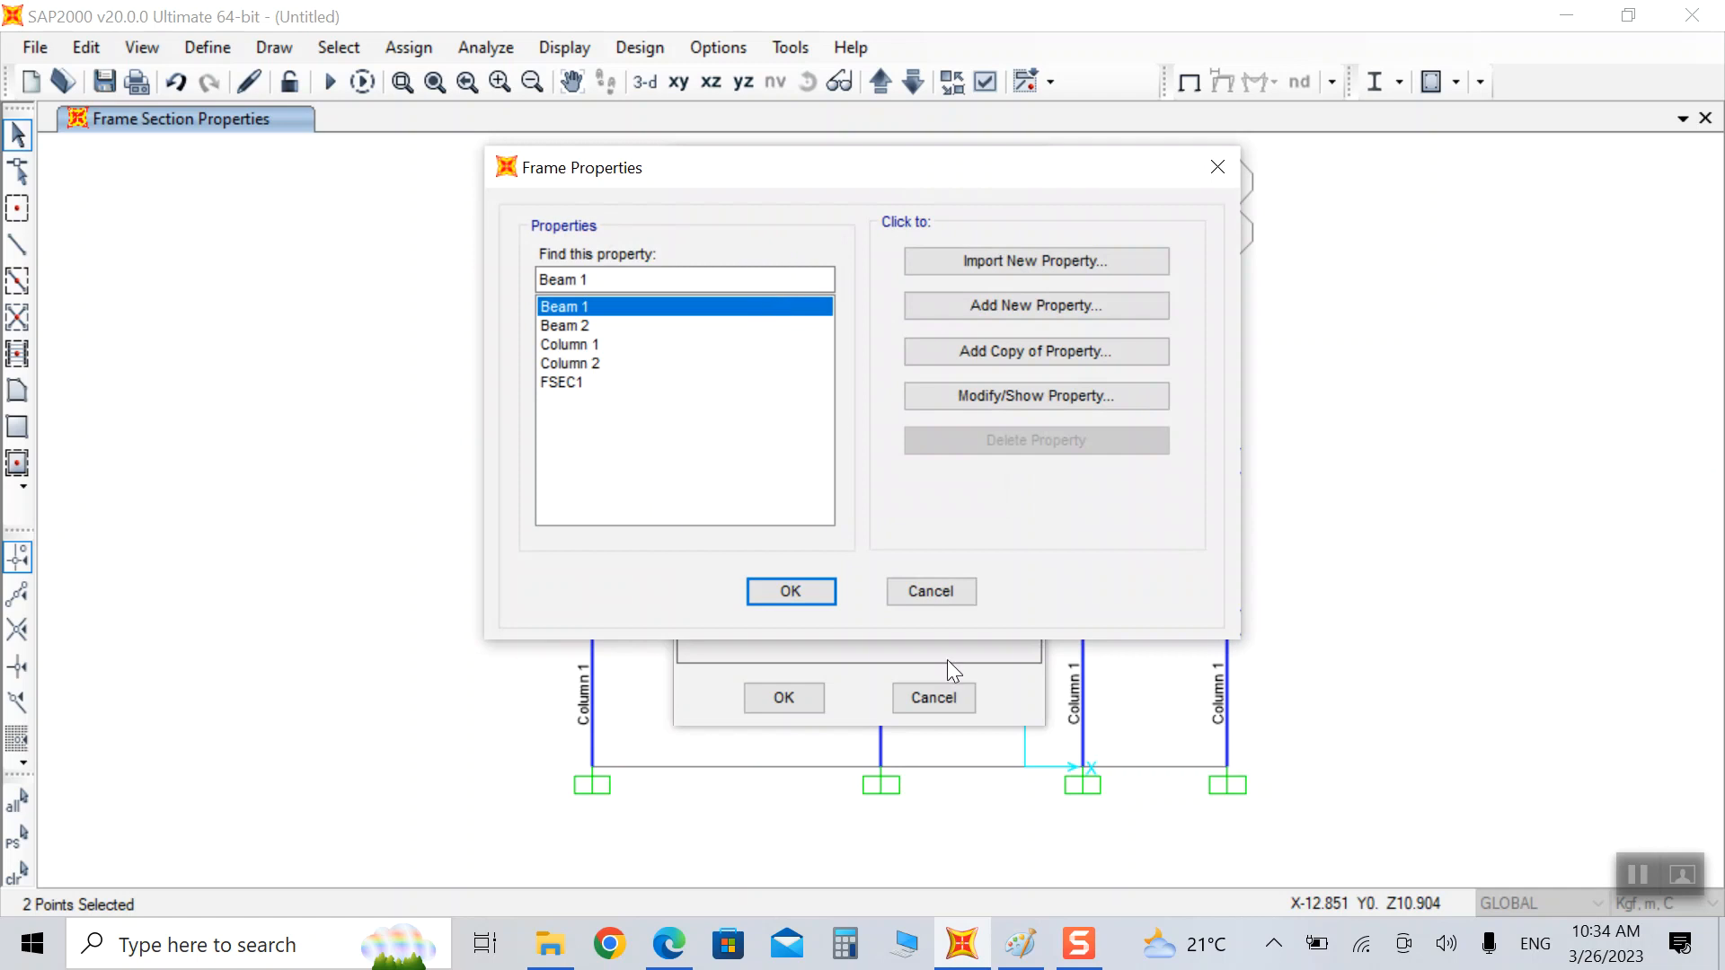
pyautogui.click(929, 593)
pyautogui.click(935, 697)
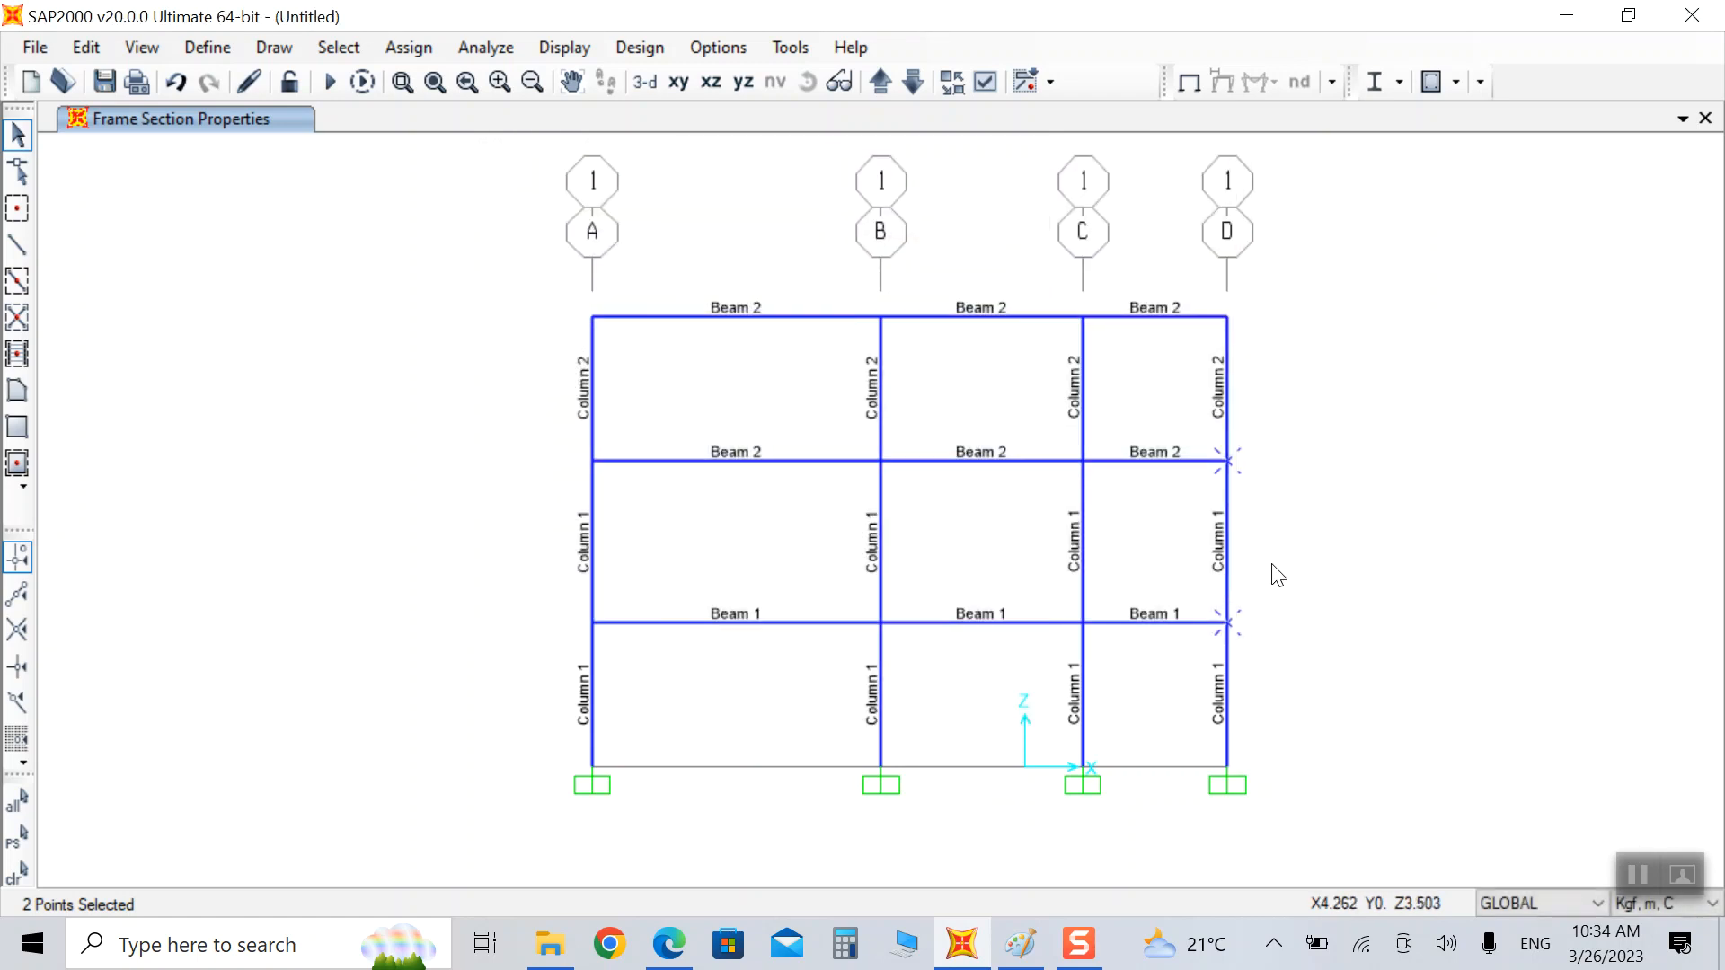
# Step: Extrude the first-floor joint at grid D into one Beam 1 frame with dx 1.5 m, dy 0 and number 1
pyautogui.click(1225, 620)
pyautogui.click(413, 49)
pyautogui.click(70, 51)
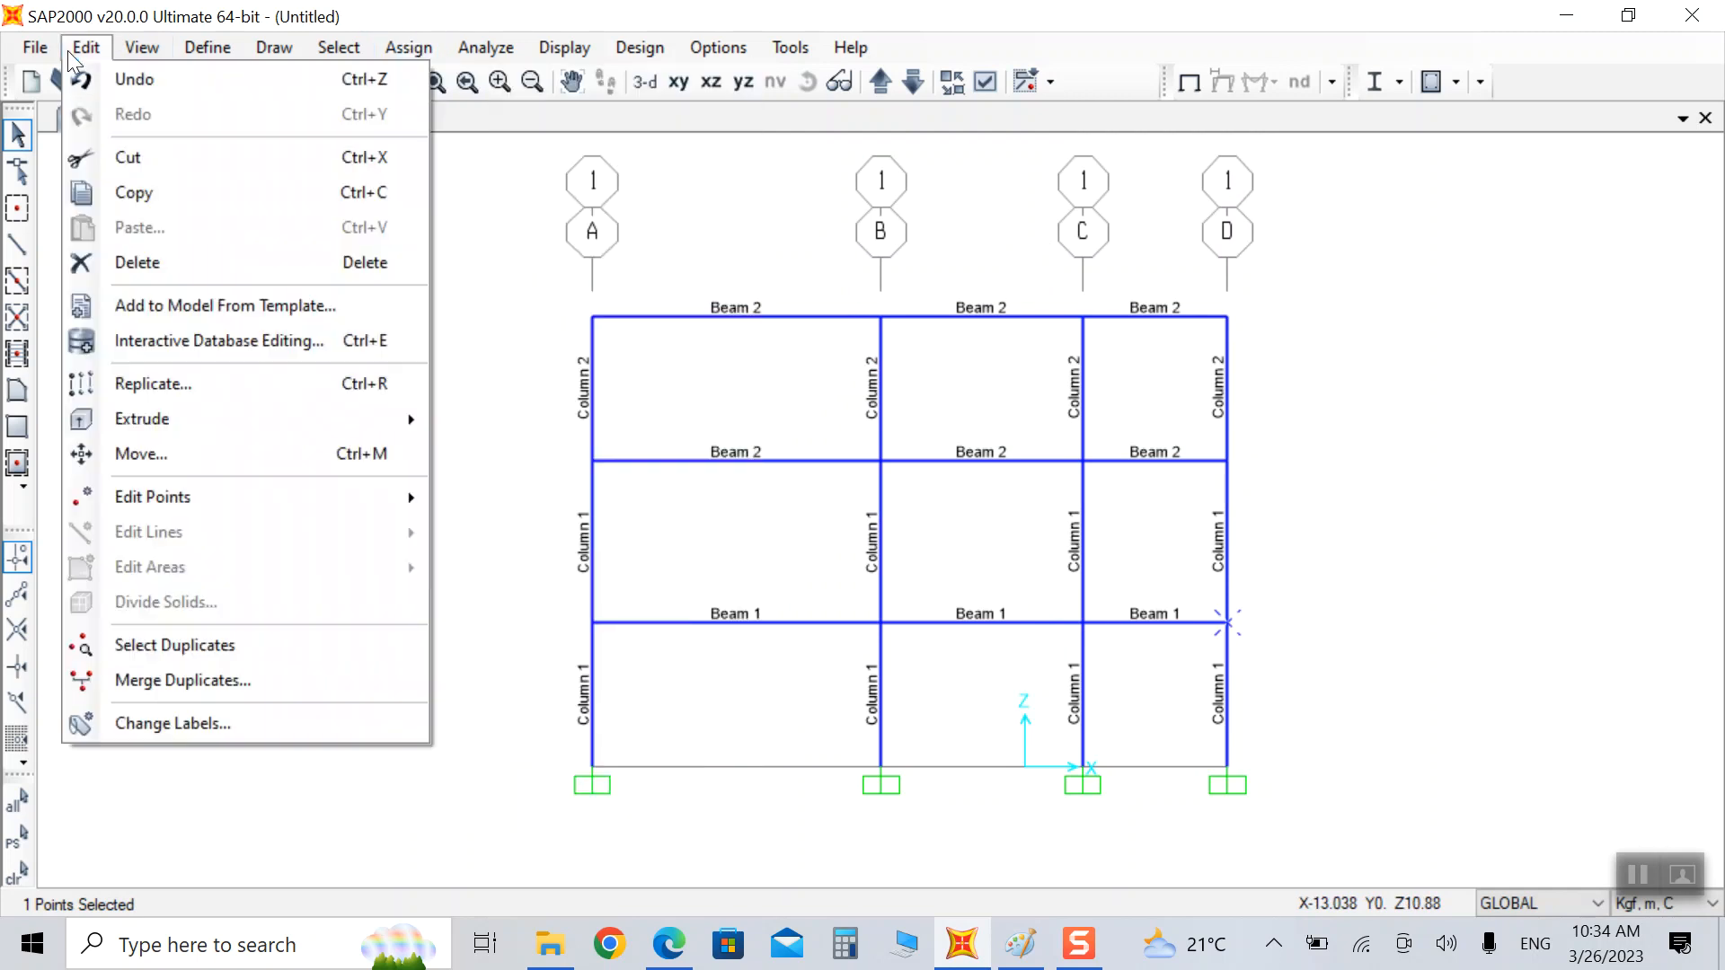
pyautogui.moveTo(255, 418)
pyautogui.click(563, 424)
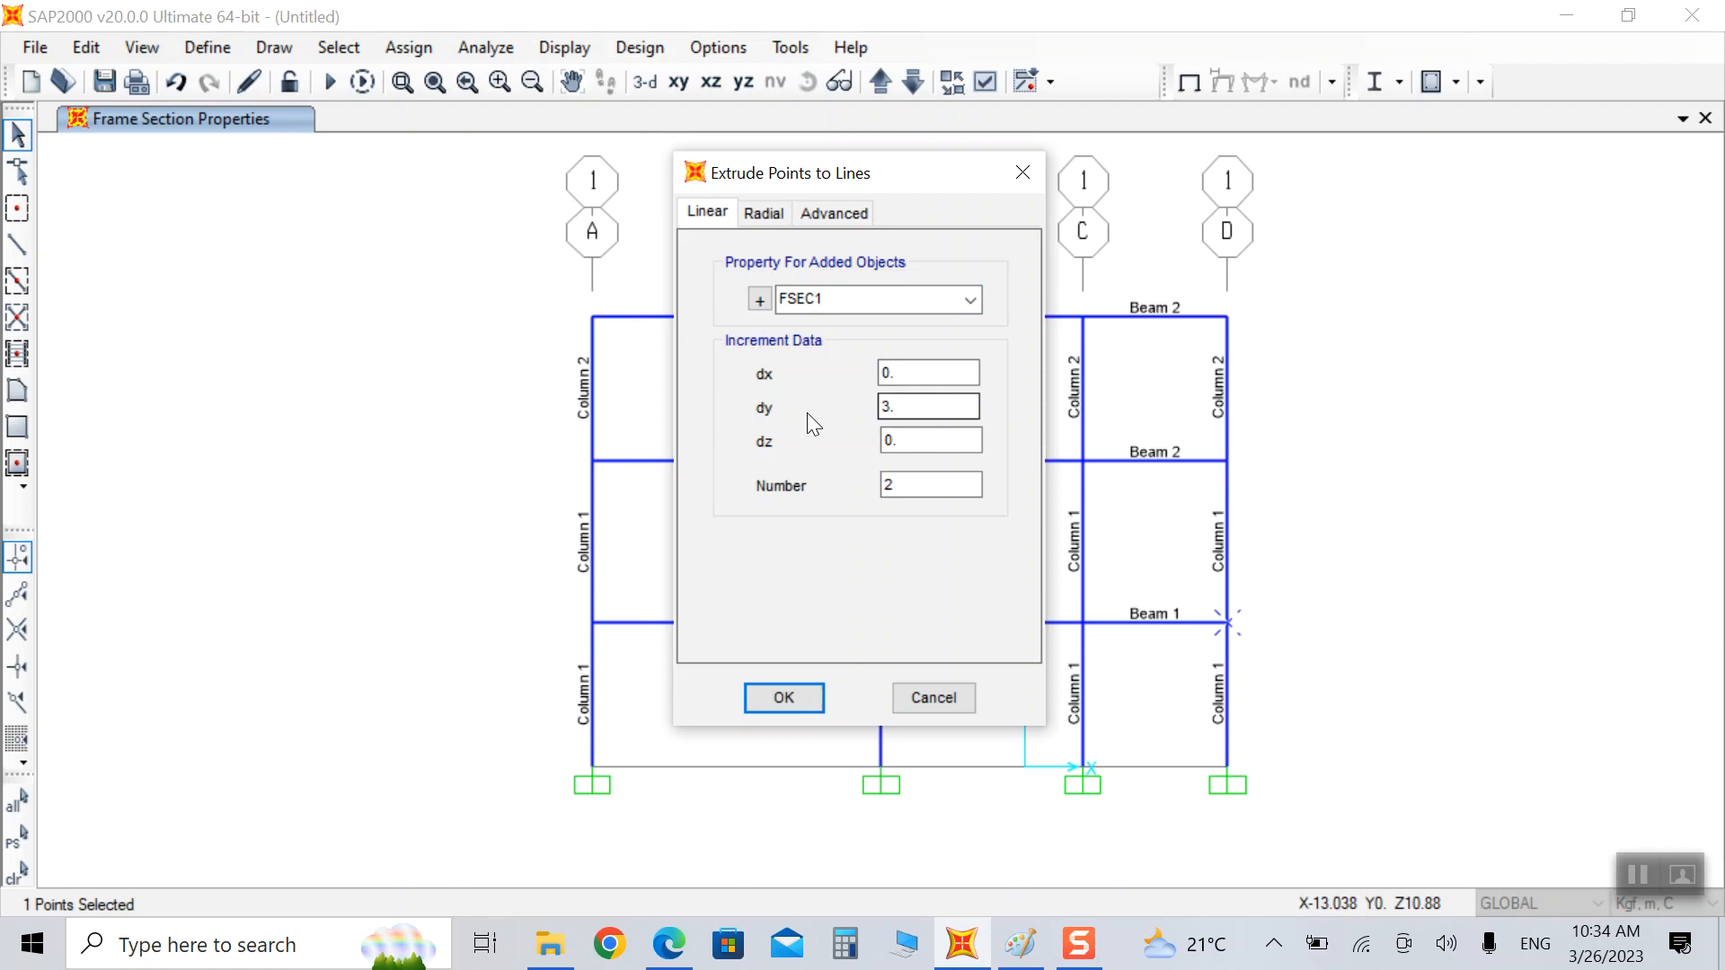
pyautogui.moveTo(909, 412); pyautogui.dragTo(794, 410)
pyautogui.moveTo(897, 378); pyautogui.dragTo(766, 373)
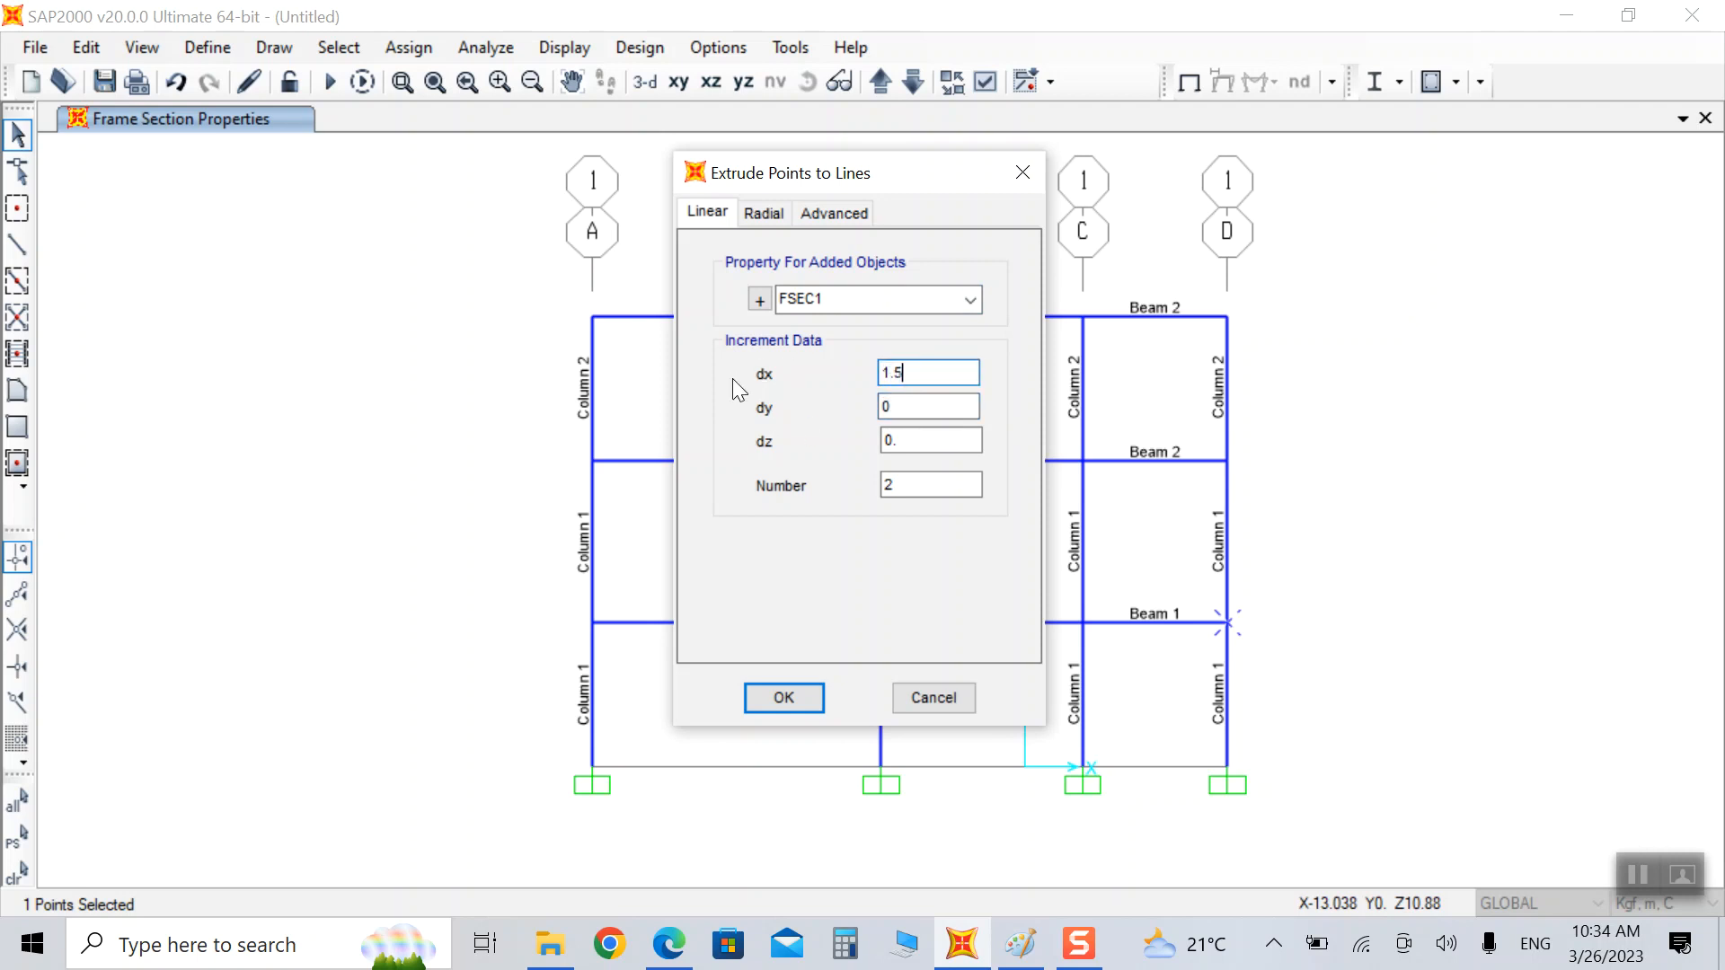
pyautogui.moveTo(952, 490); pyautogui.dragTo(777, 487)
pyautogui.write('1')
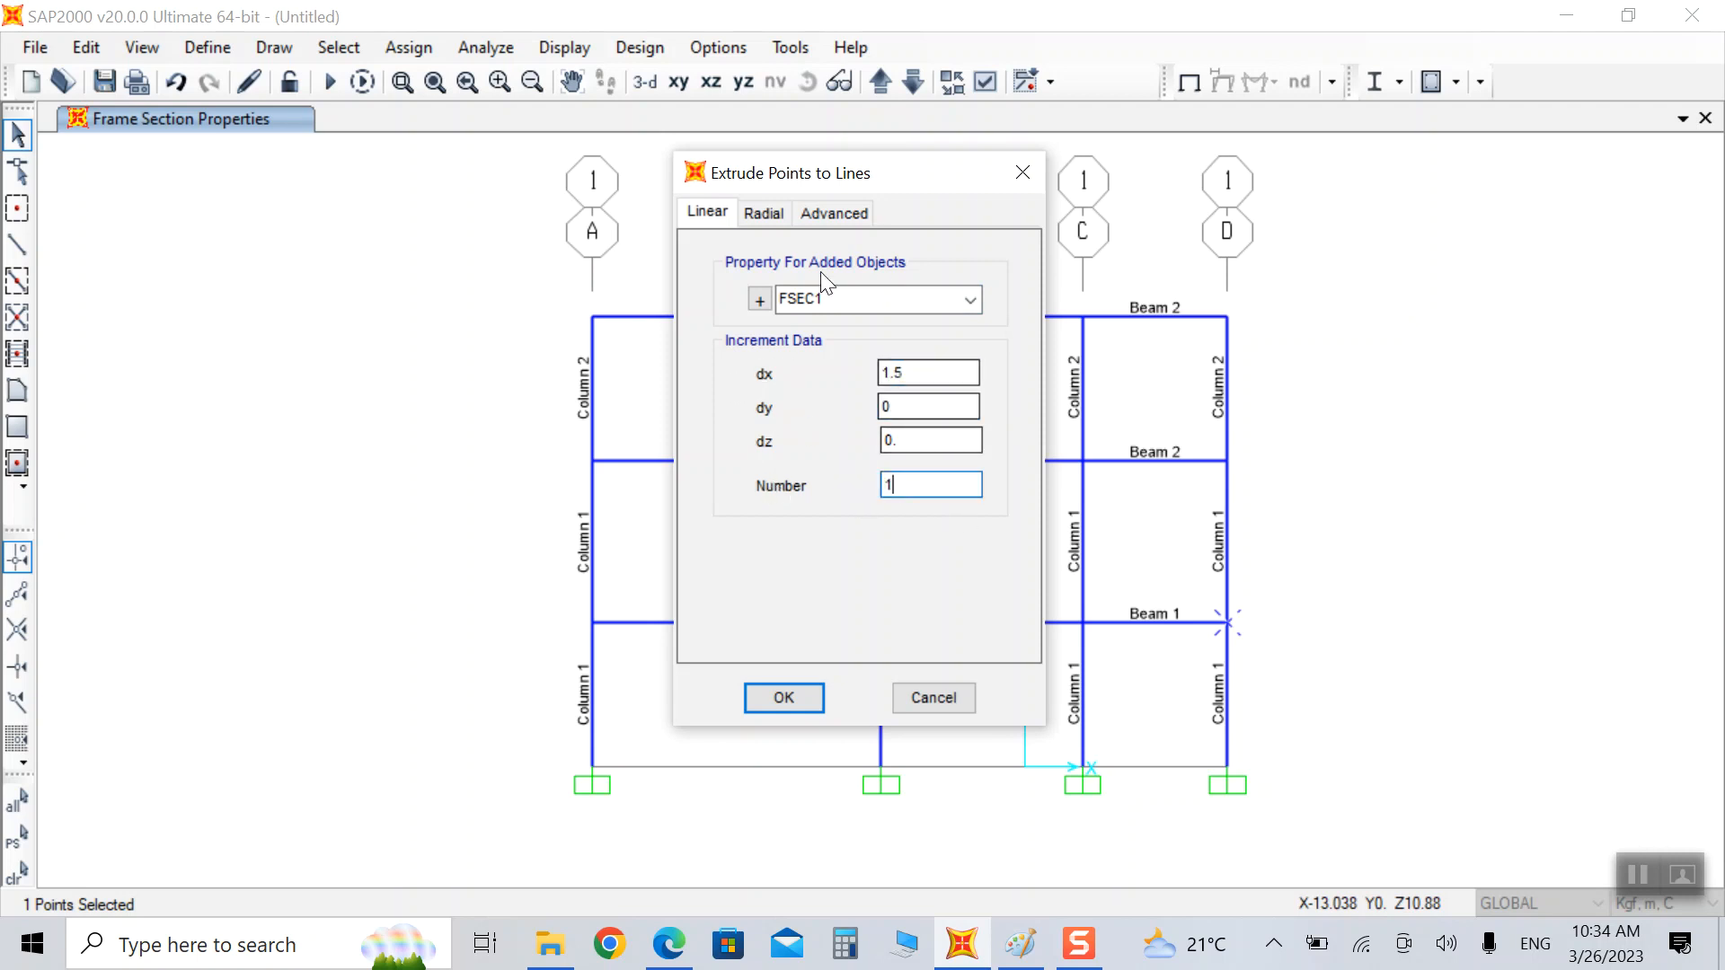
pyautogui.click(955, 297)
pyautogui.click(970, 299)
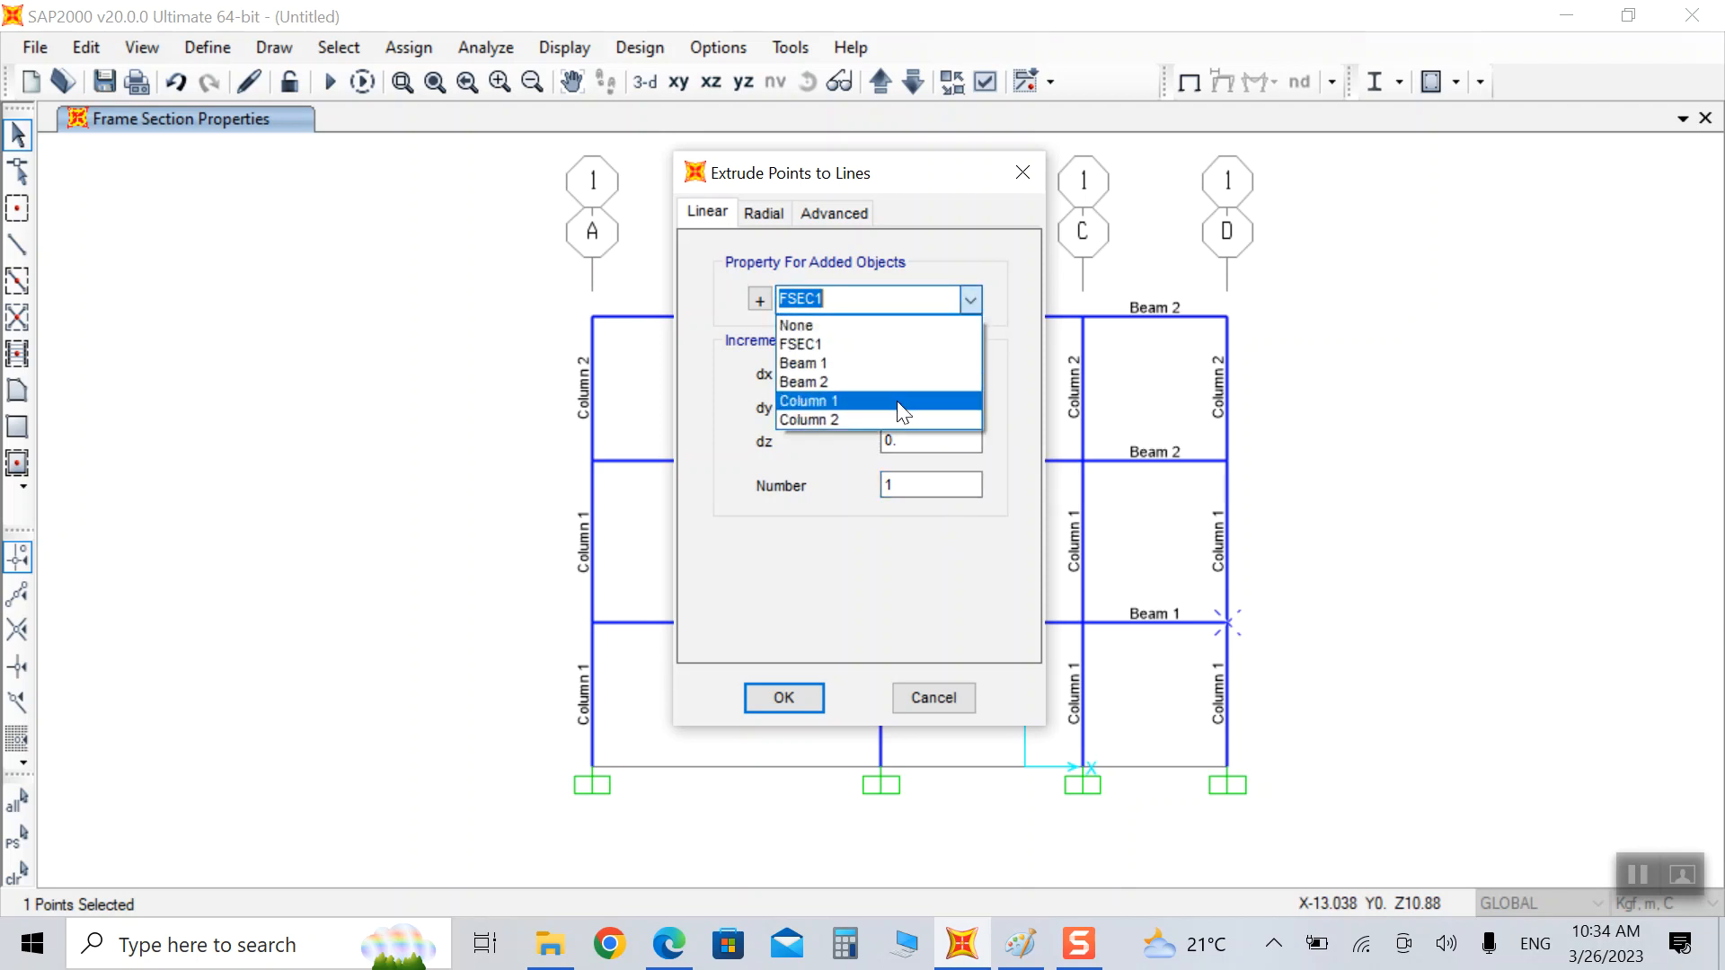
pyautogui.click(862, 361)
pyautogui.click(778, 697)
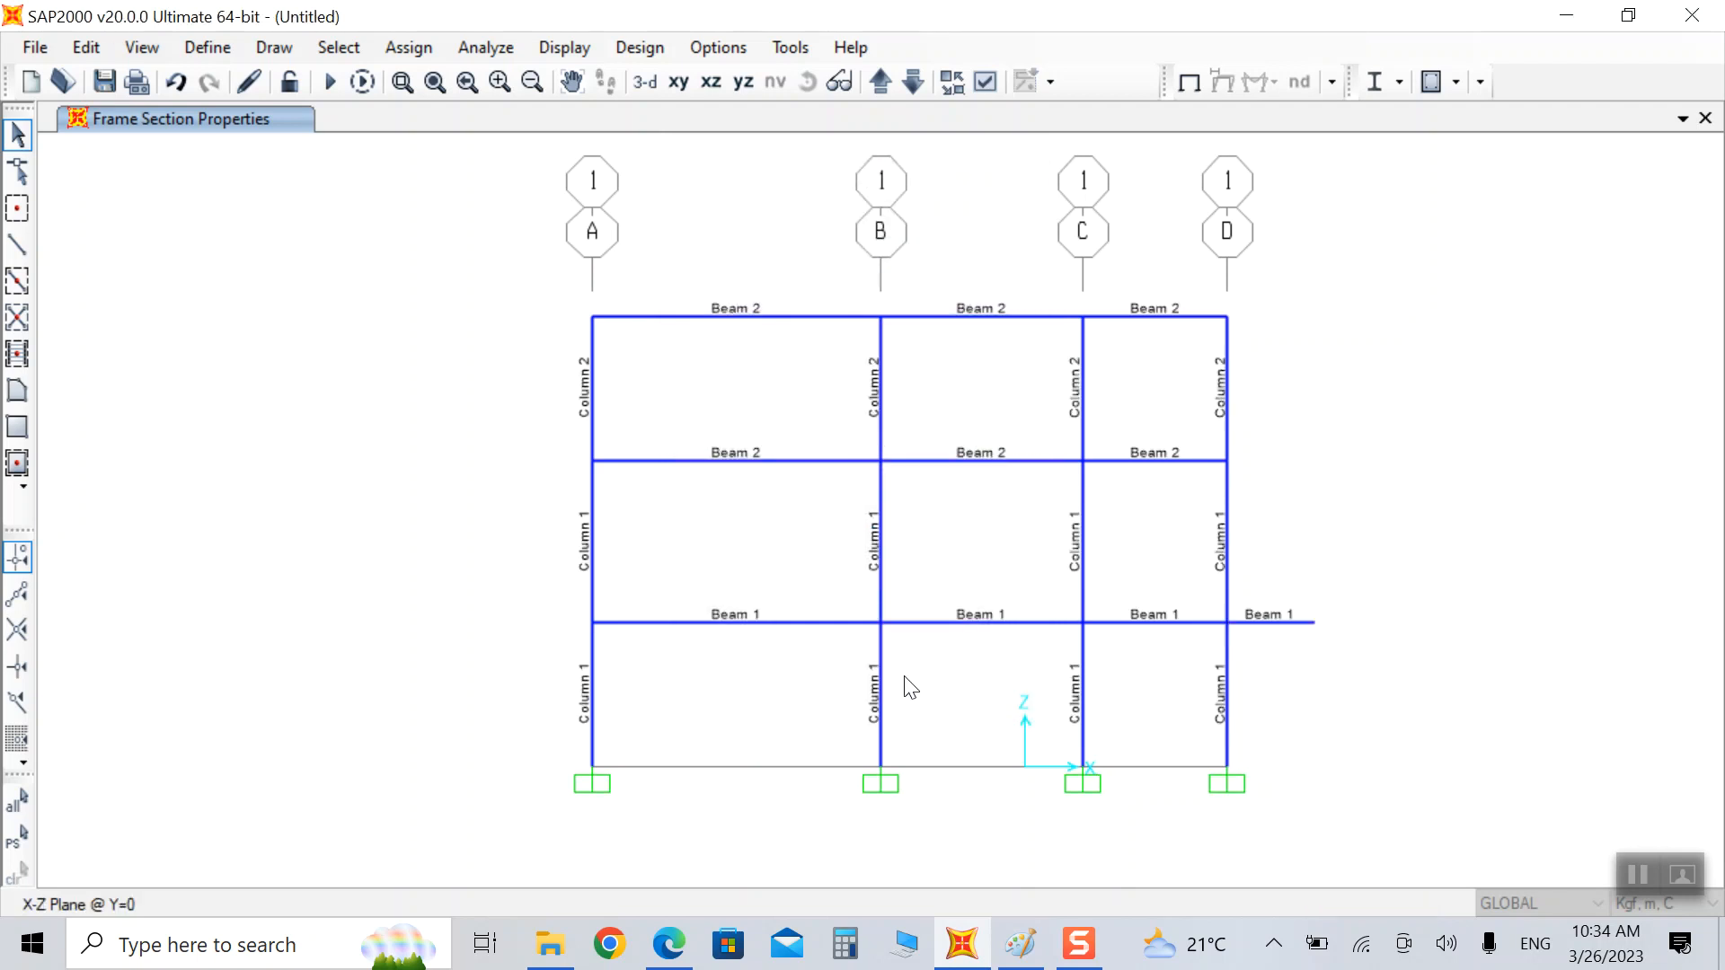
# Step: Extrude the second-floor and roof joints at grid D into 1.5 m cantilevers in X using the Beam 2 section
pyautogui.click(1228, 462)
pyautogui.click(1227, 316)
pyautogui.click(95, 50)
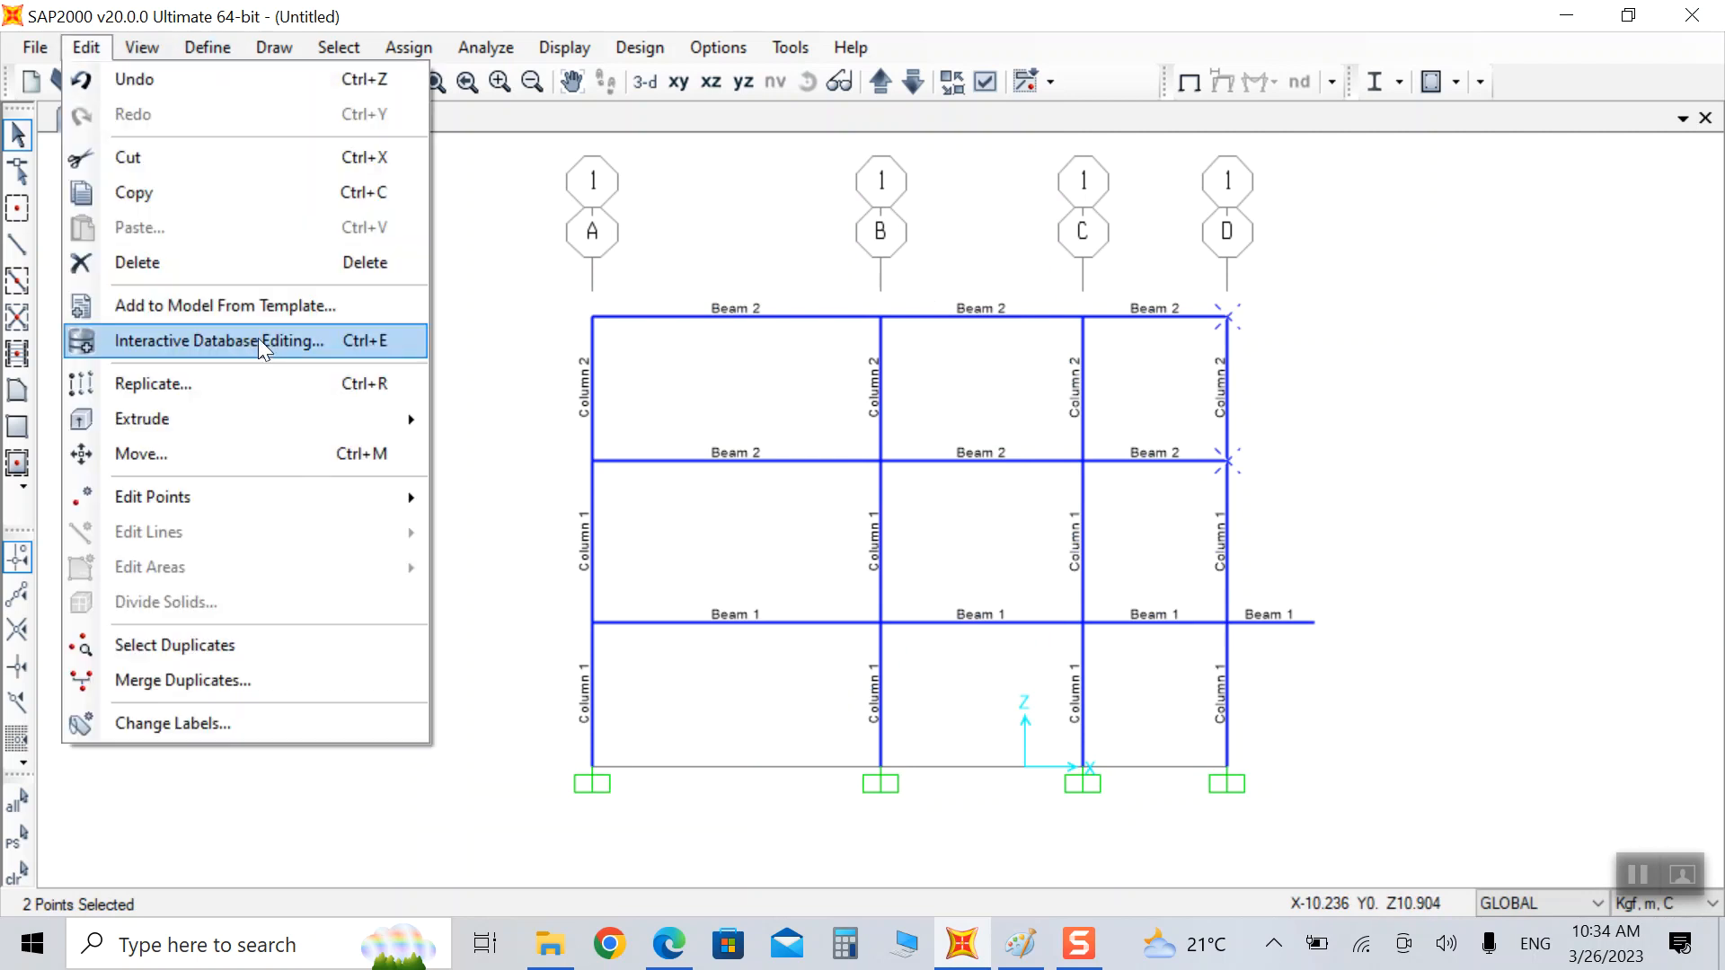
pyautogui.moveTo(303, 420)
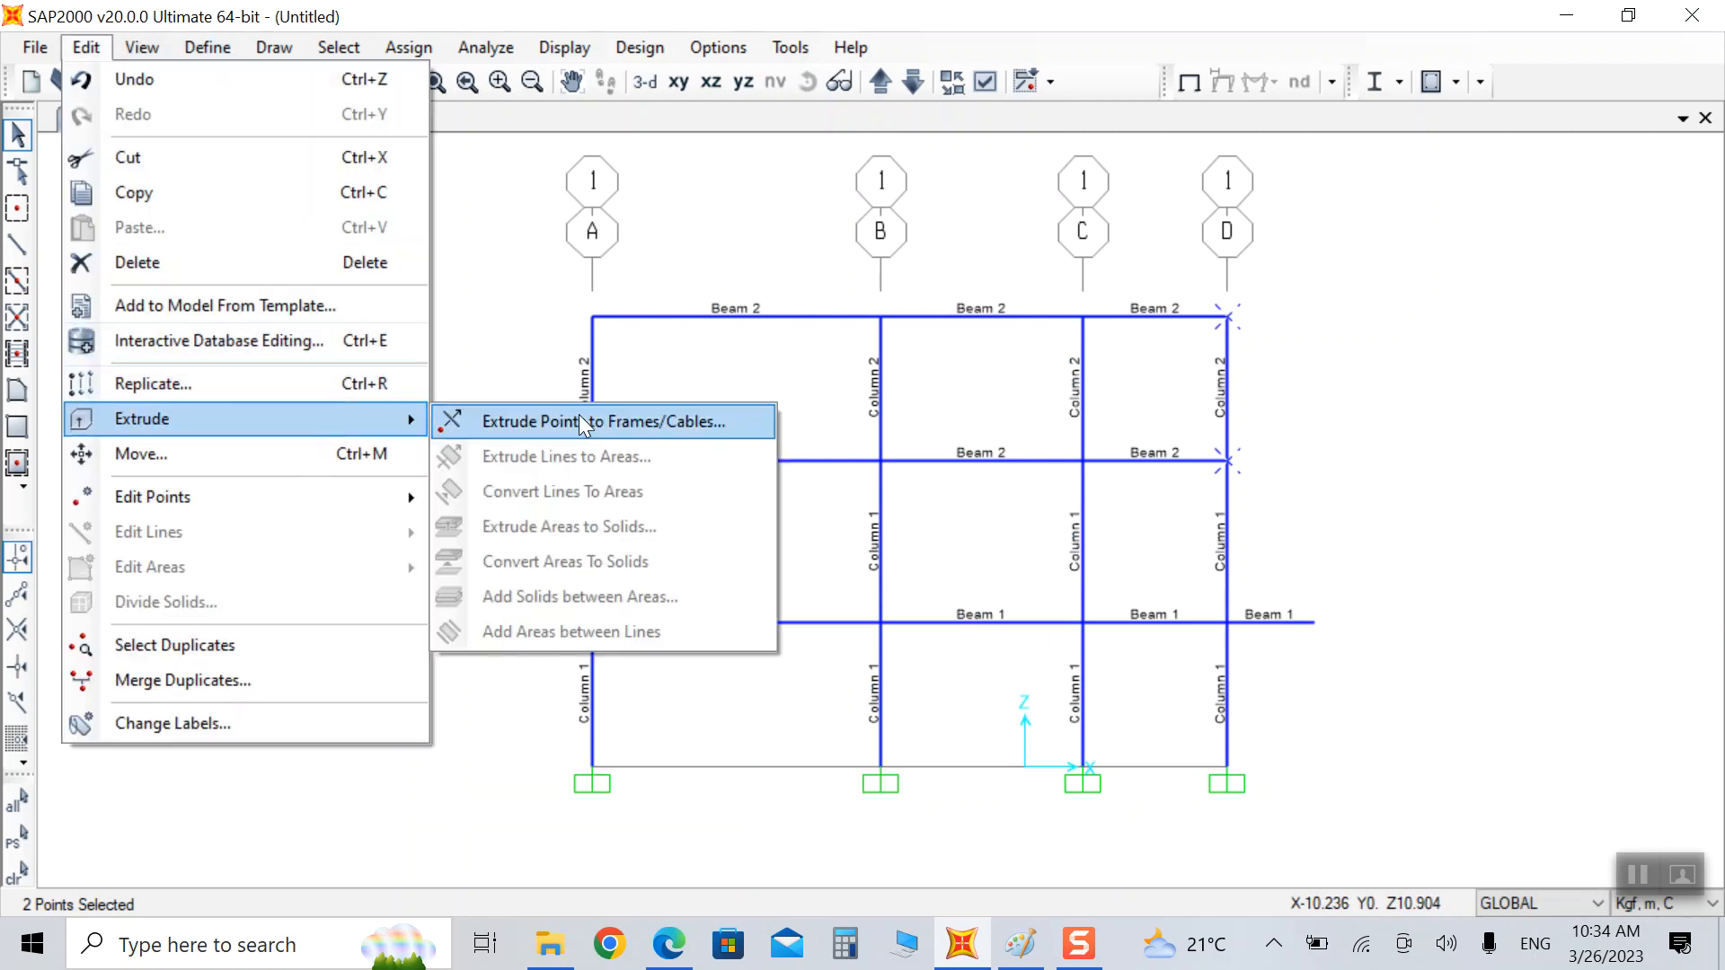
pyautogui.click(579, 417)
pyautogui.click(910, 405)
pyautogui.click(808, 299)
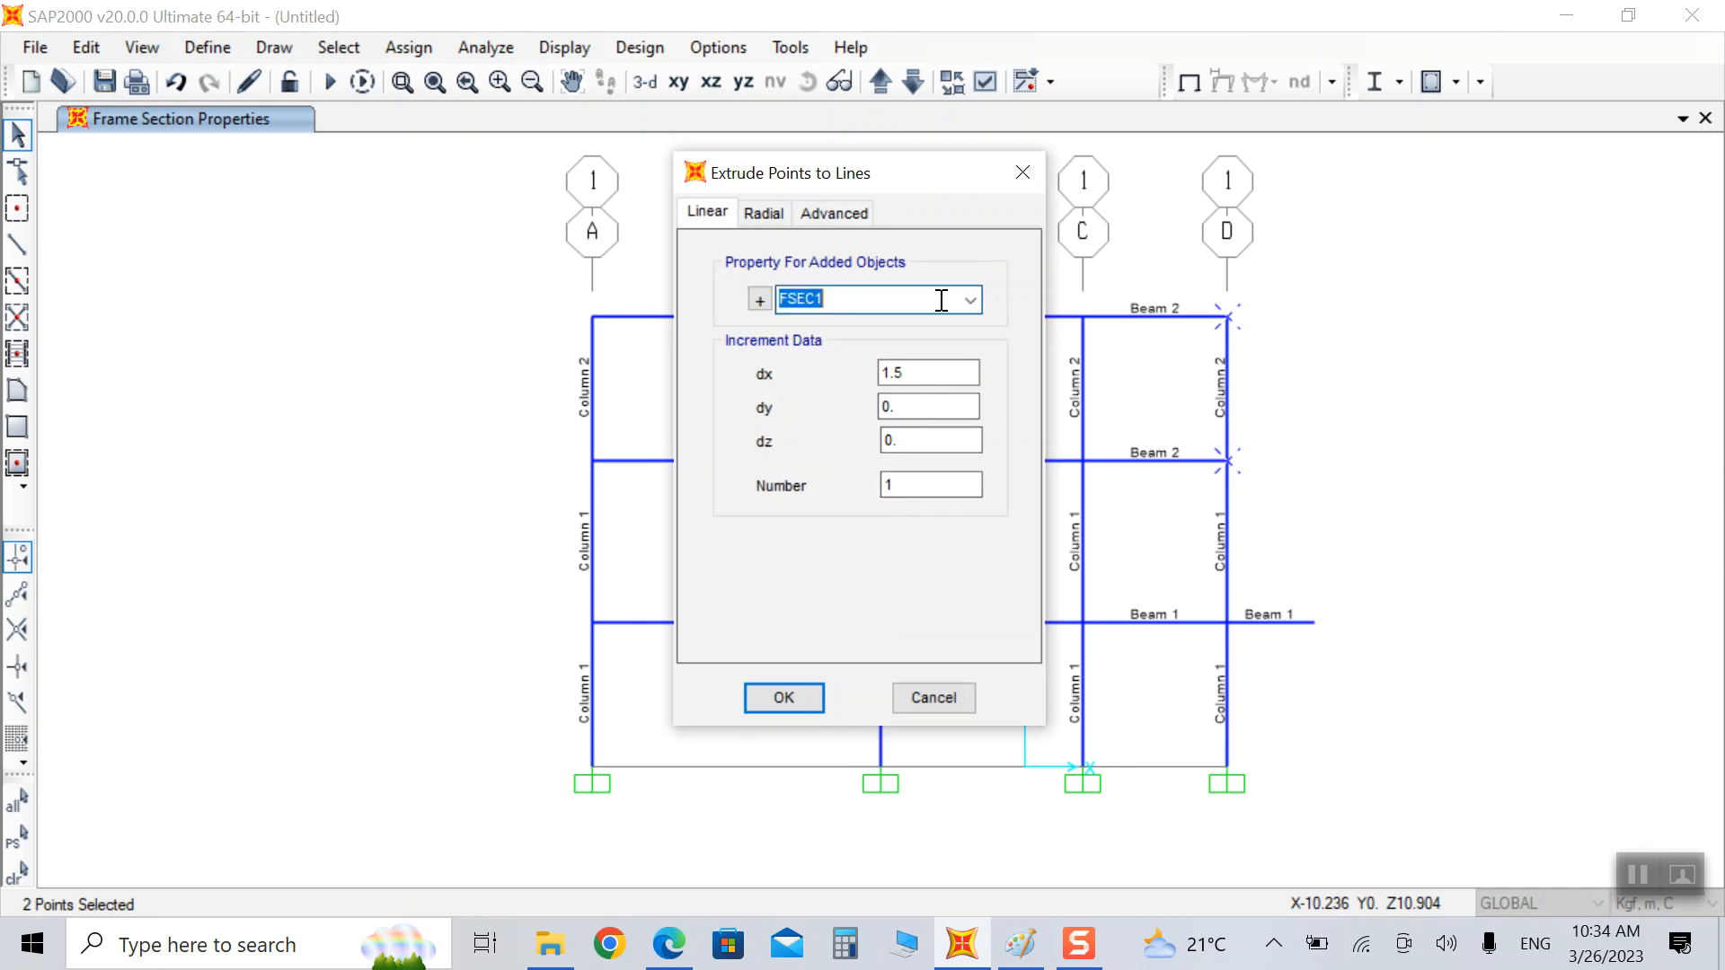
pyautogui.click(970, 299)
pyautogui.click(820, 379)
pyautogui.click(791, 691)
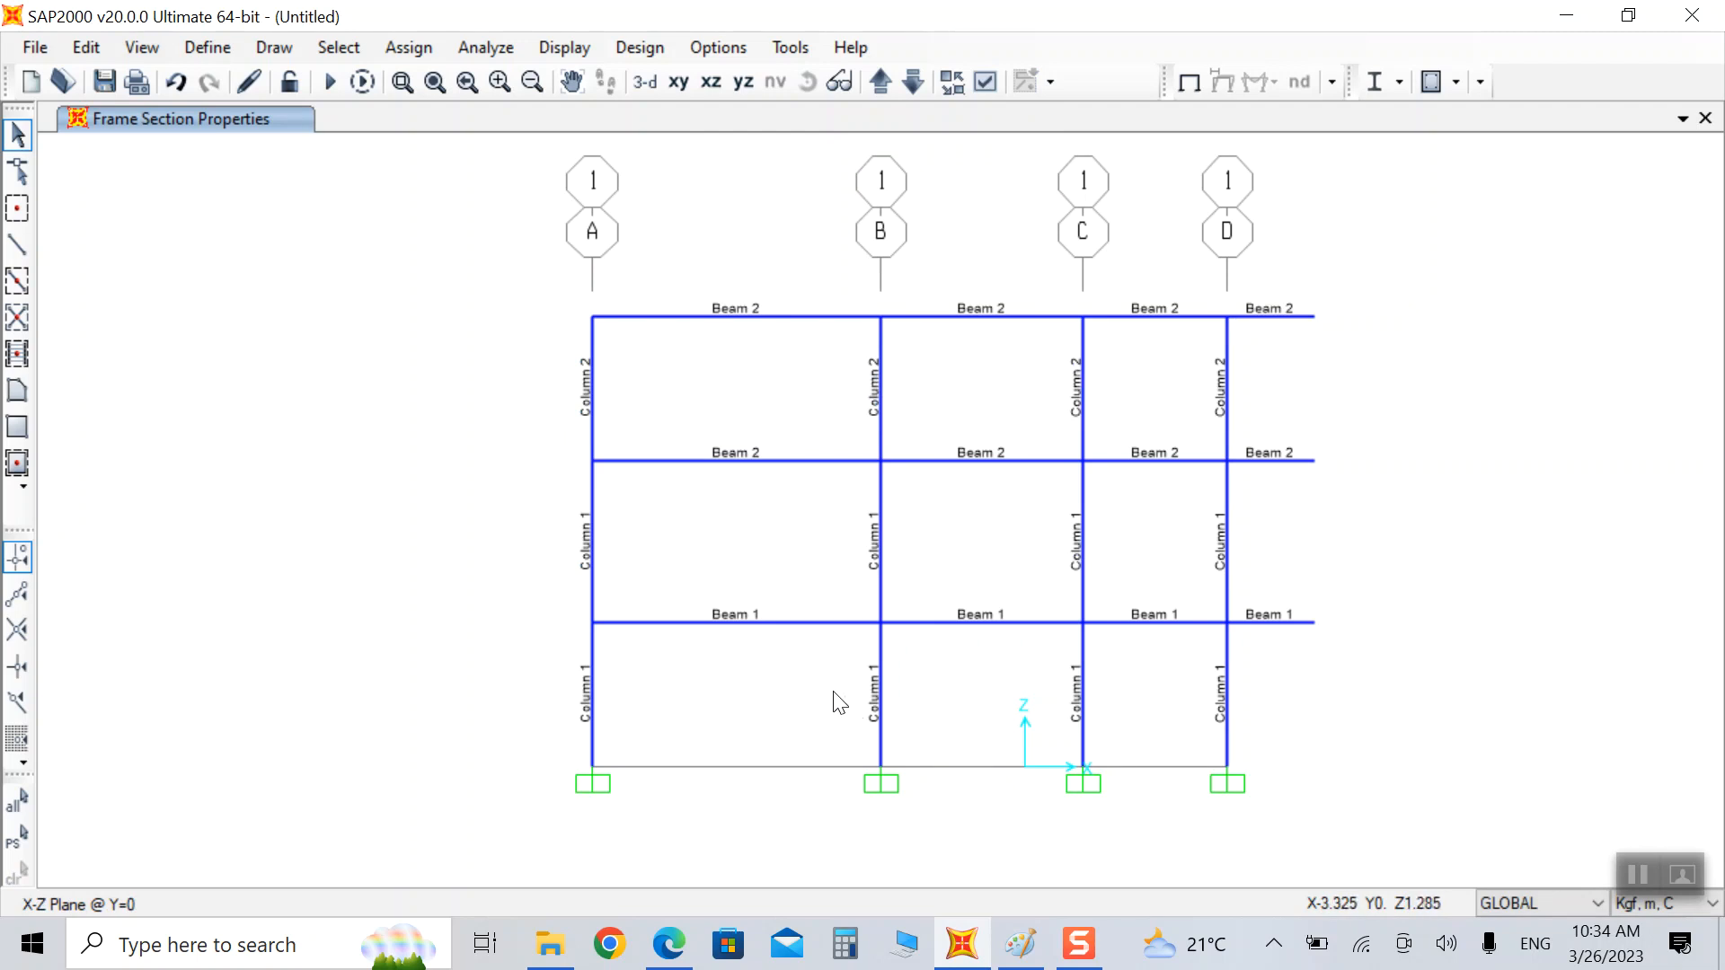
# Step: Assign a 200 kgf/m uniform gravity load in the DEAD pattern to all four first-floor beams, including the cantilever, per the PDF drawing
pyautogui.moveTo(789, 548); pyautogui.dragTo(686, 699)
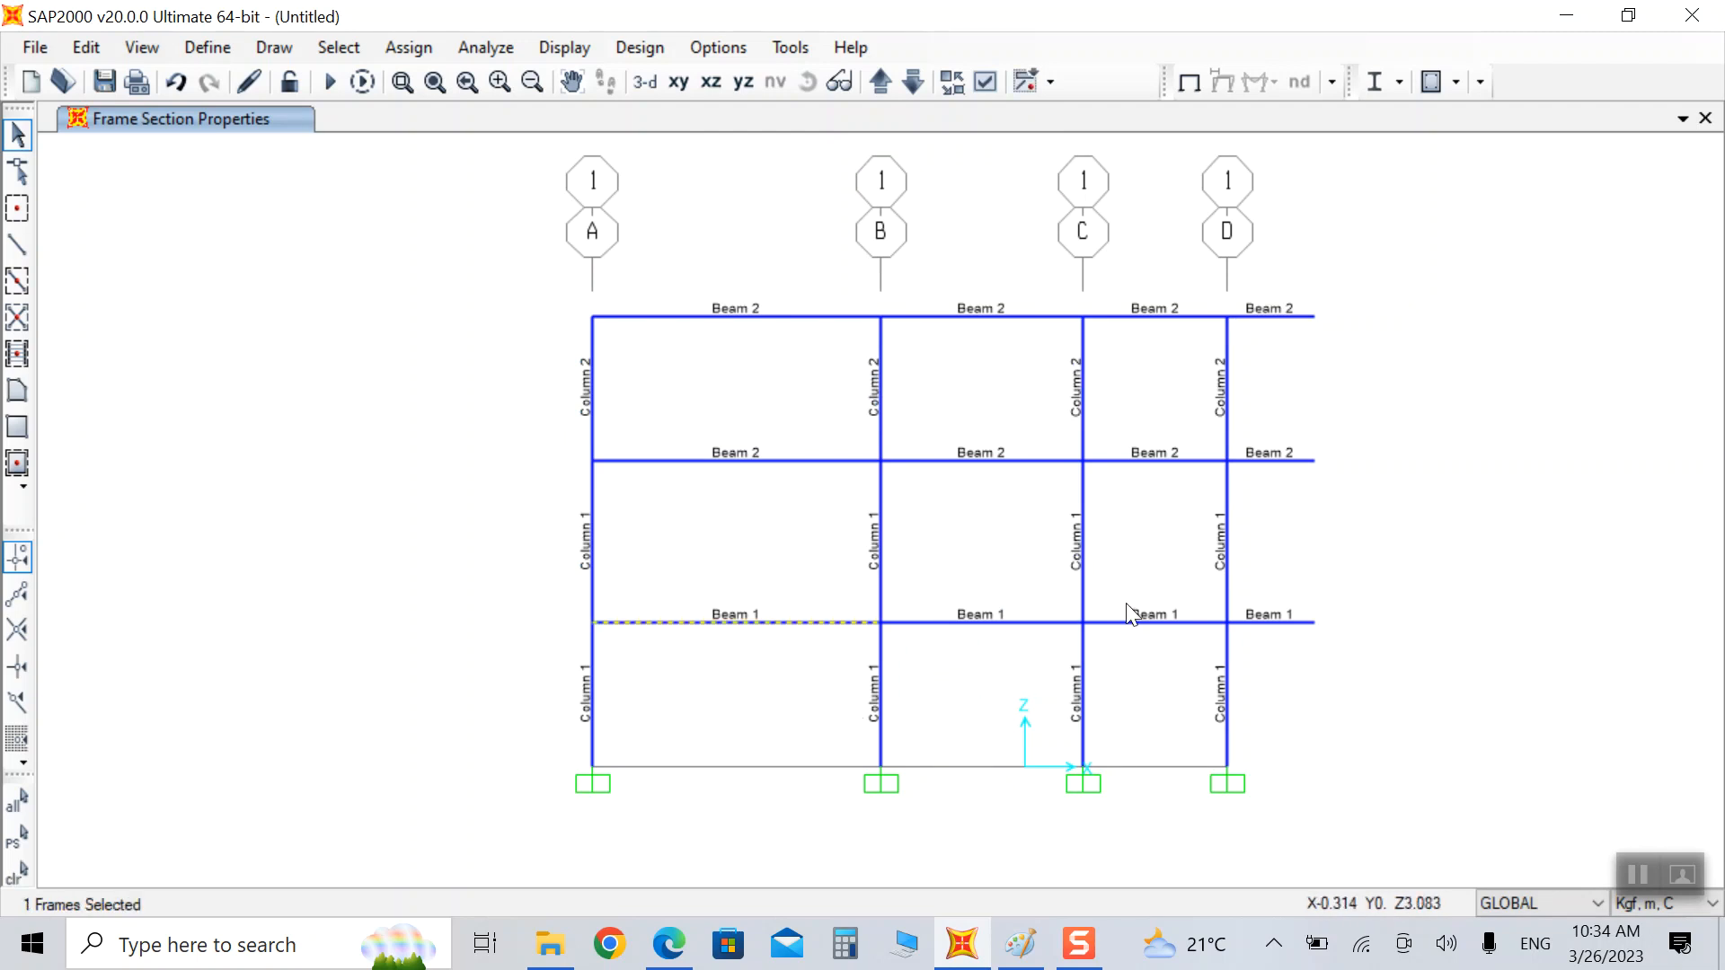
pyautogui.moveTo(1185, 576); pyautogui.dragTo(1149, 670)
pyautogui.moveTo(1330, 572); pyautogui.dragTo(1291, 691)
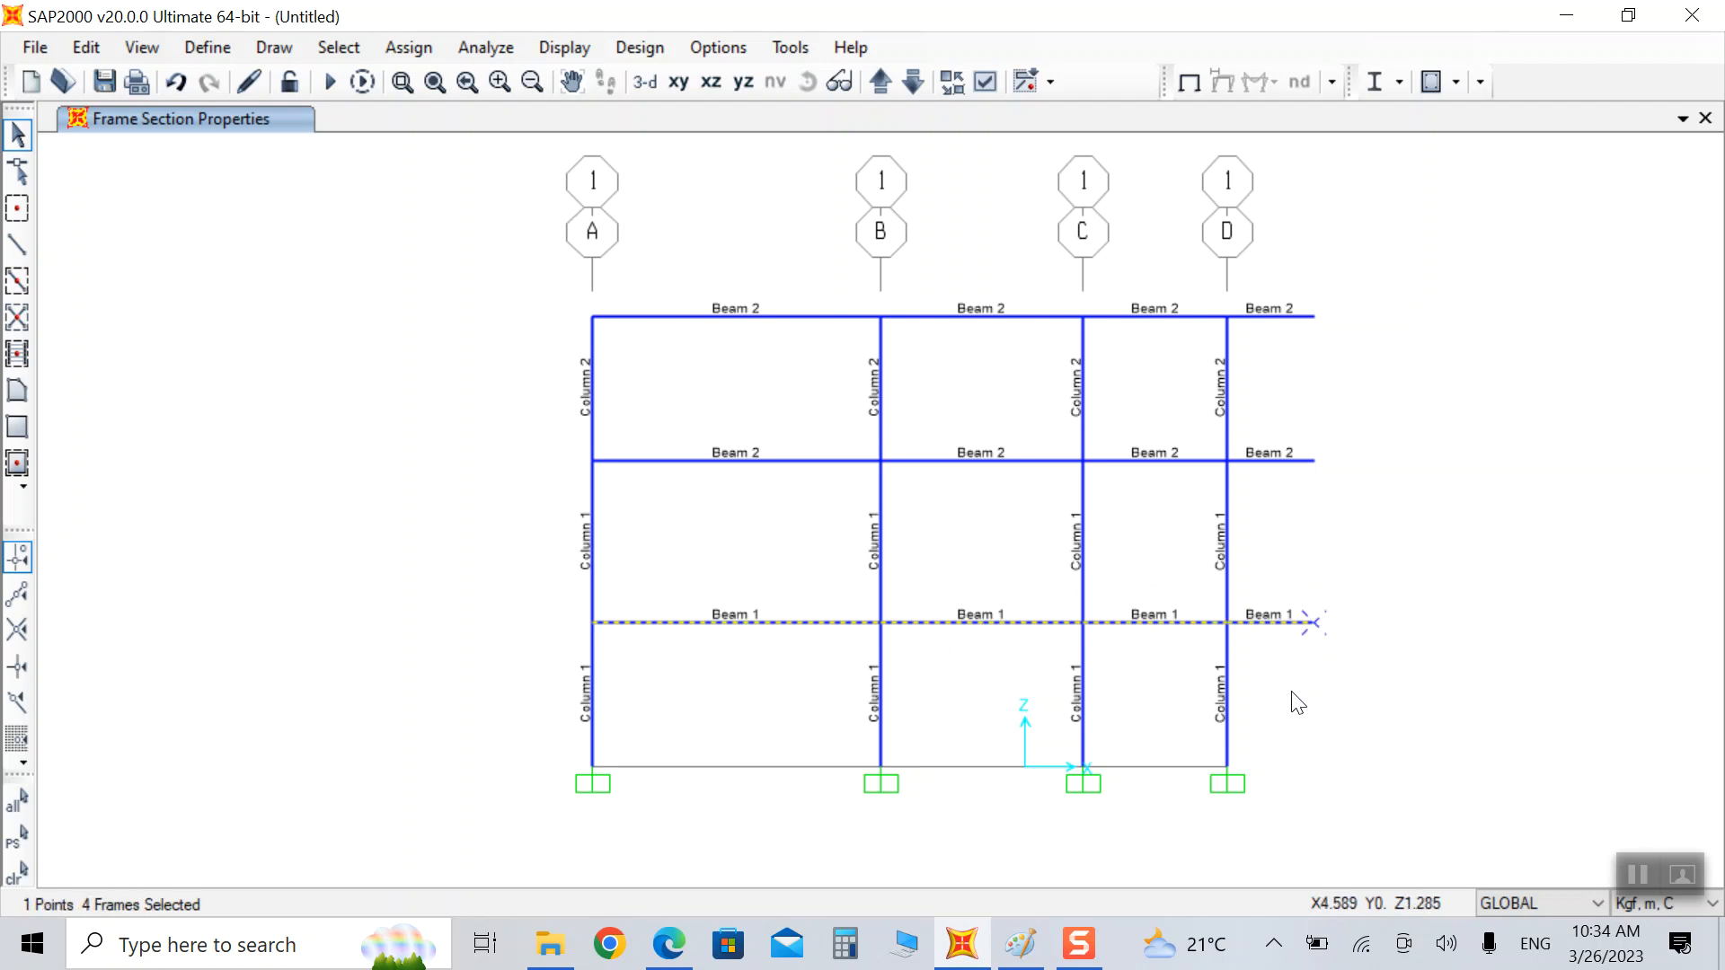
pyautogui.click(669, 943)
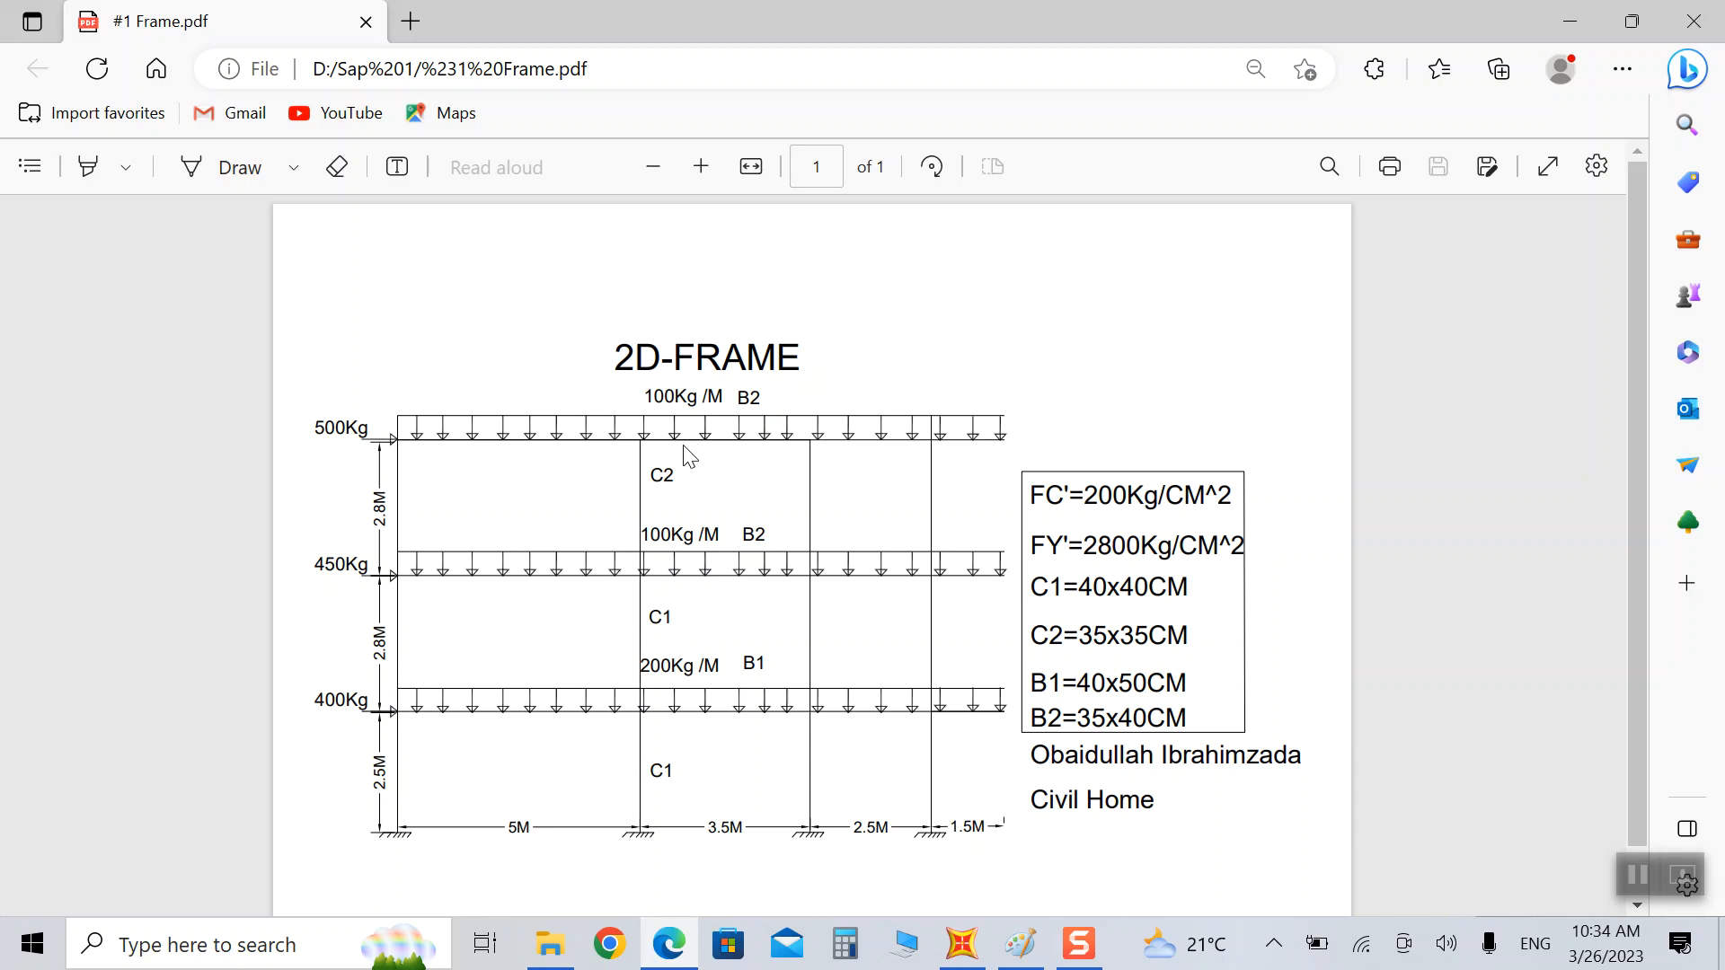
pyautogui.click(1570, 23)
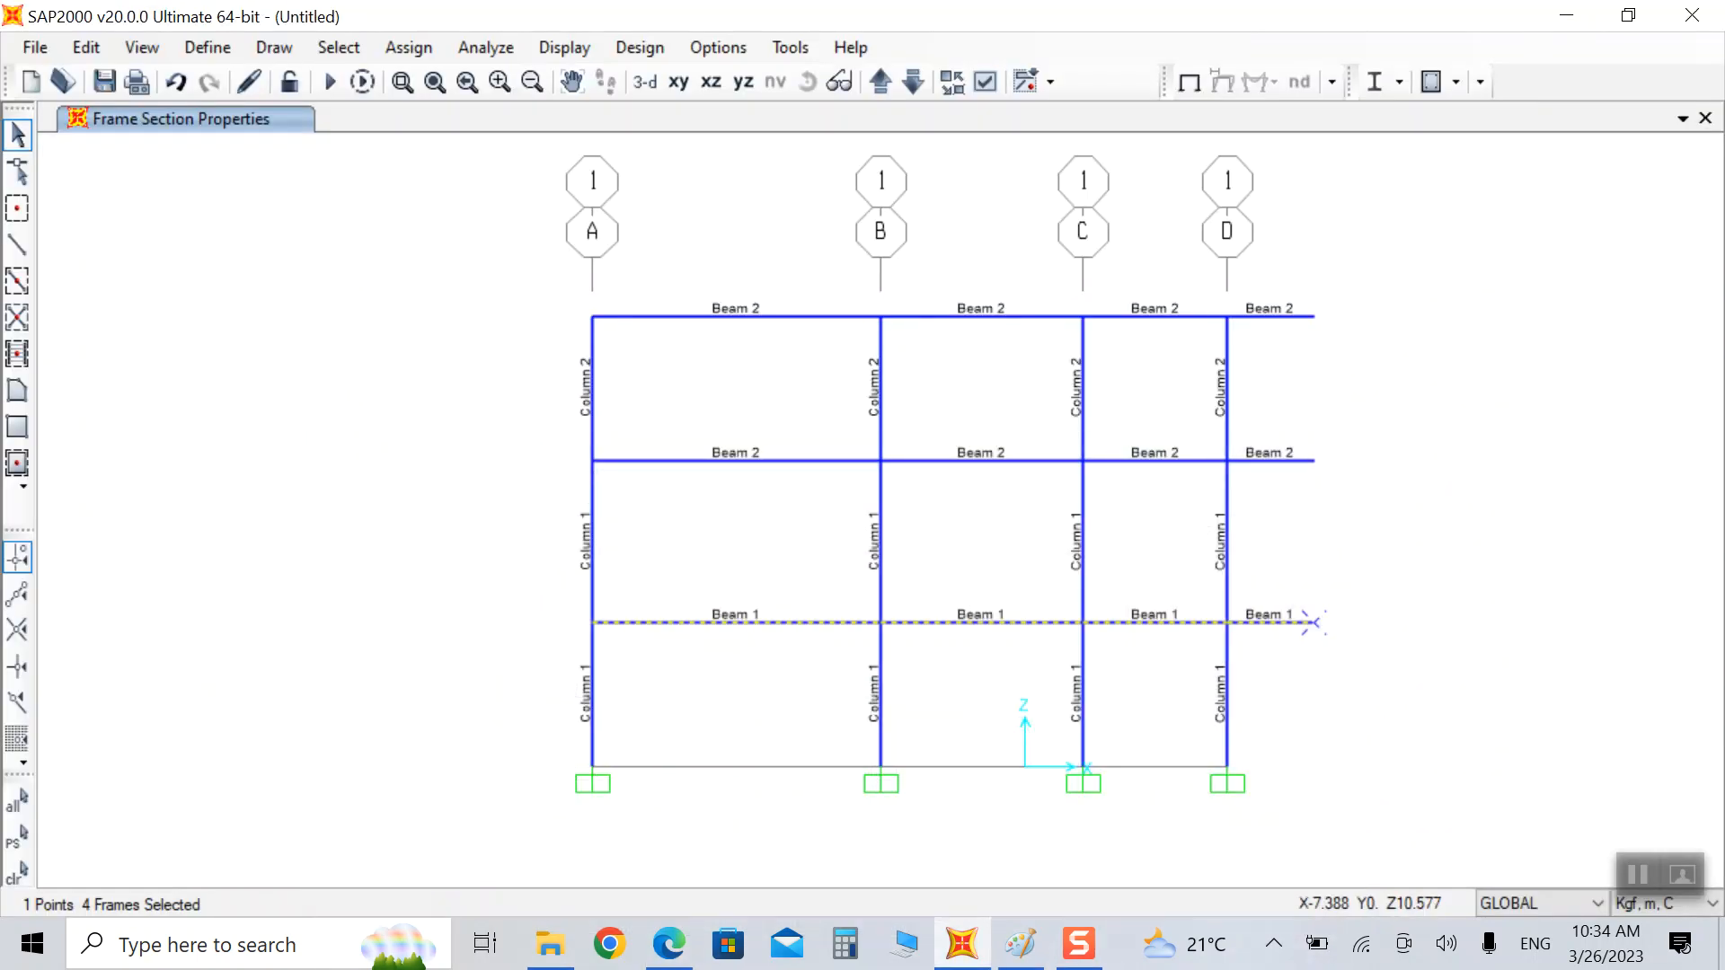
pyautogui.click(409, 47)
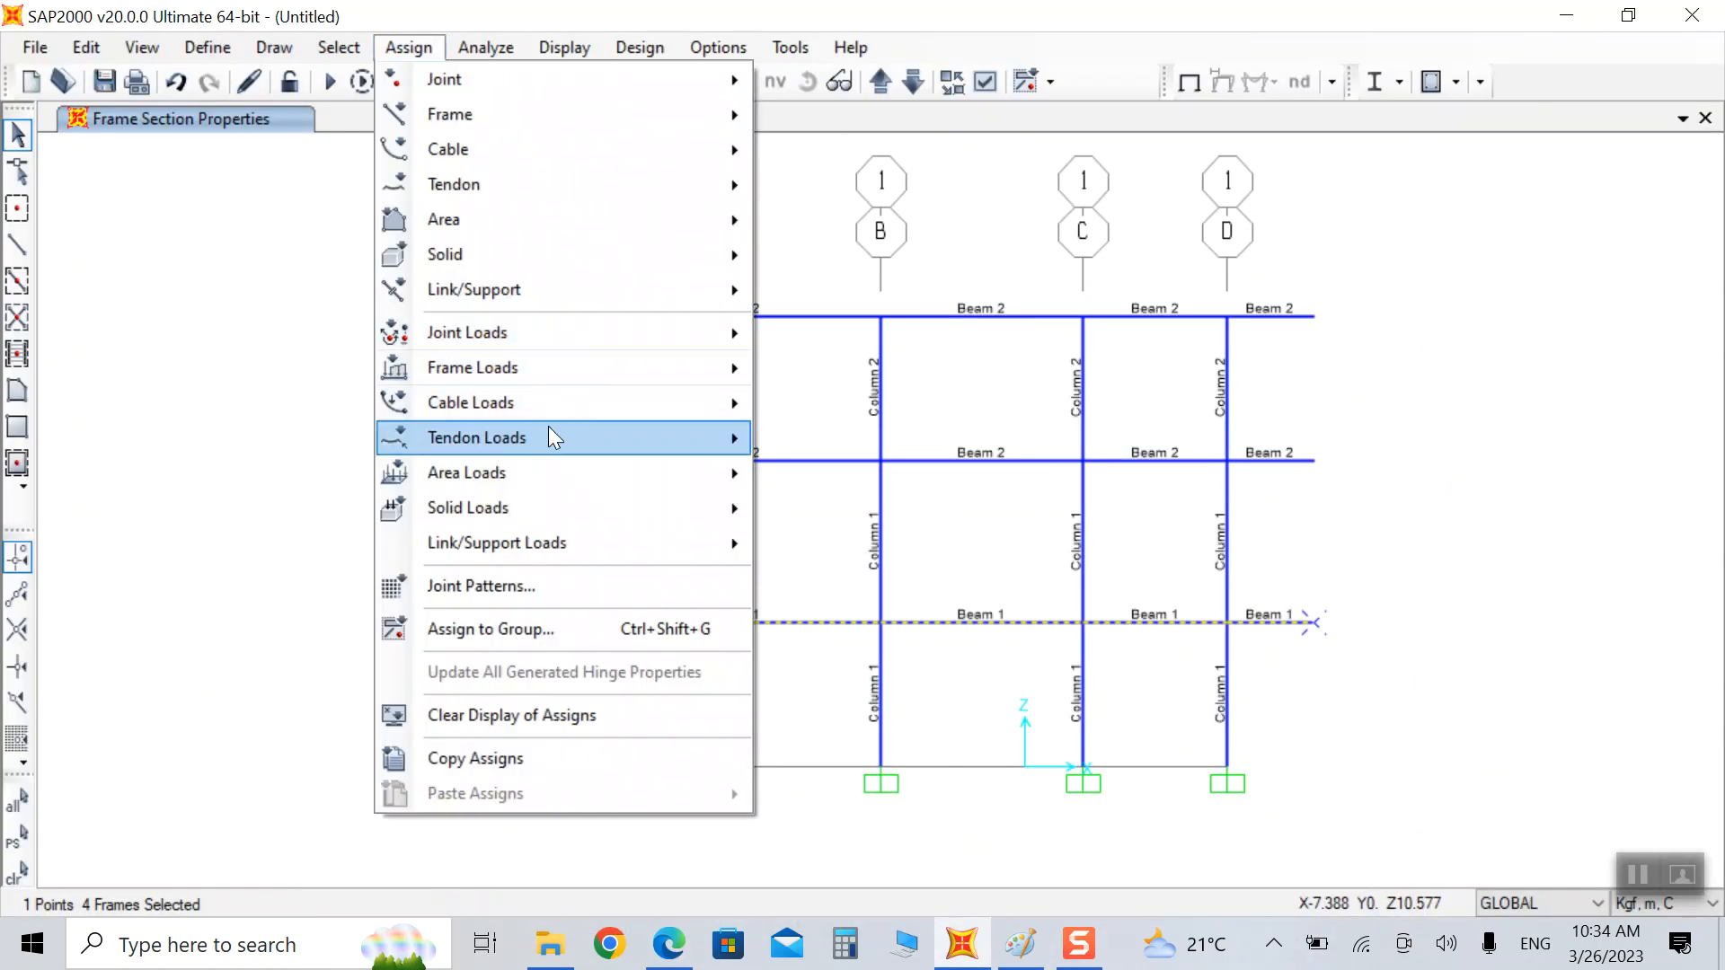
pyautogui.moveTo(558, 366)
pyautogui.click(860, 448)
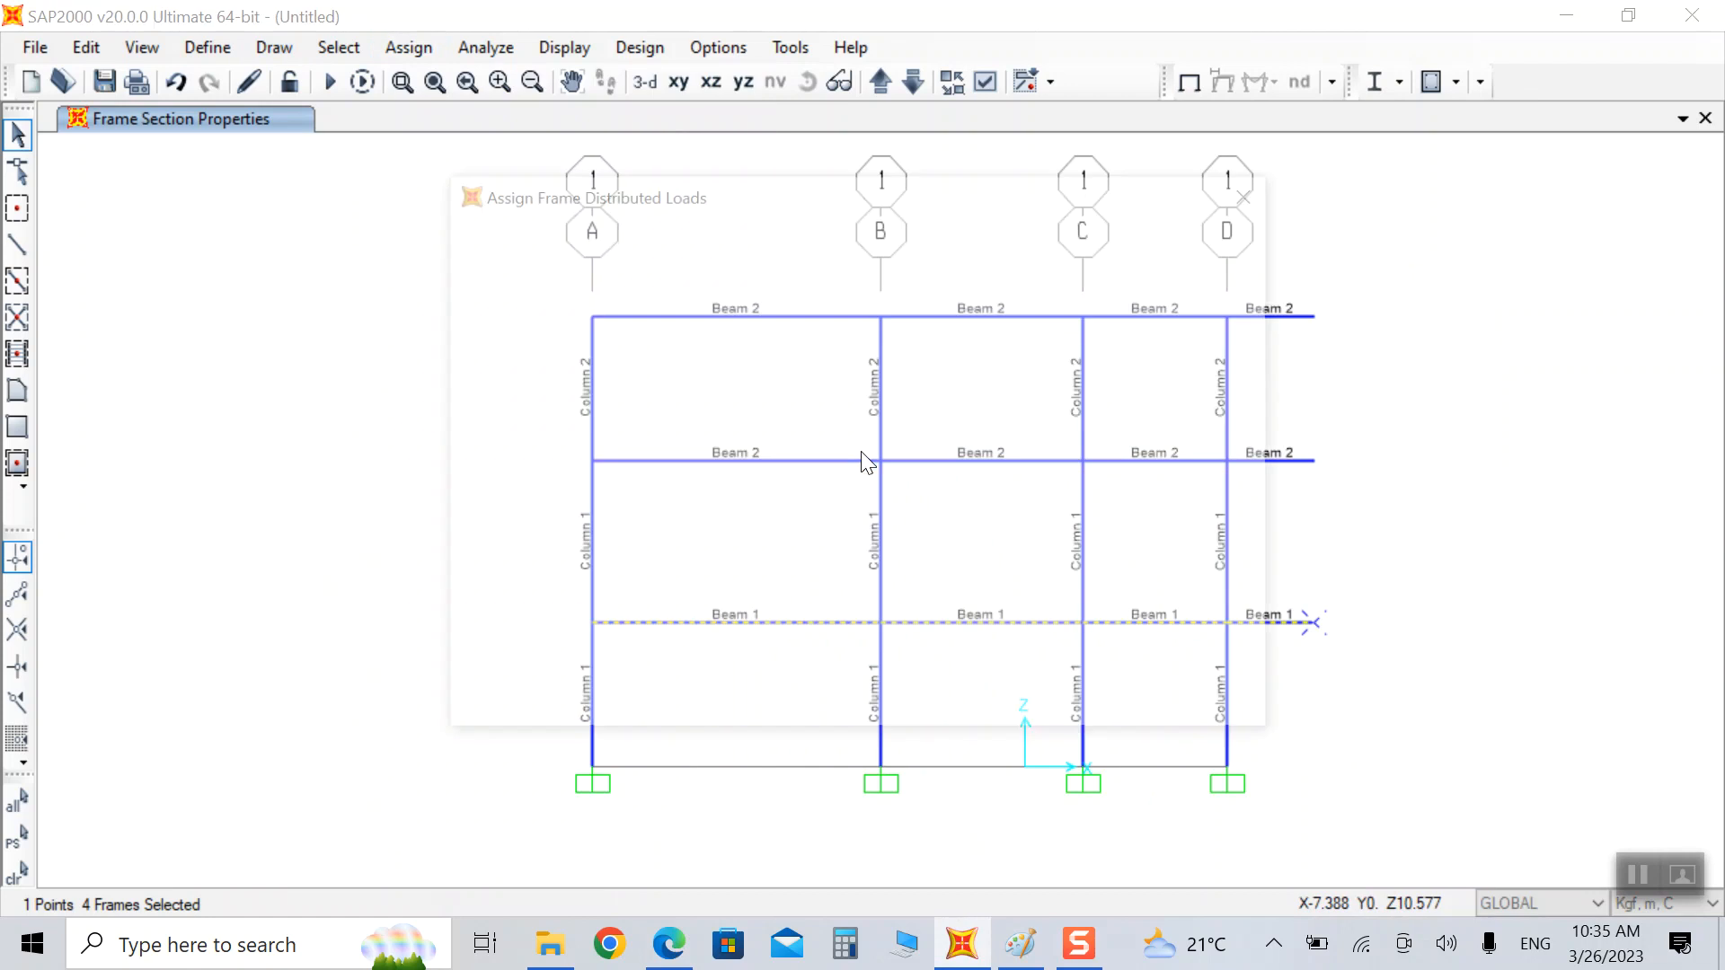
pyautogui.doubleClick(1115, 407)
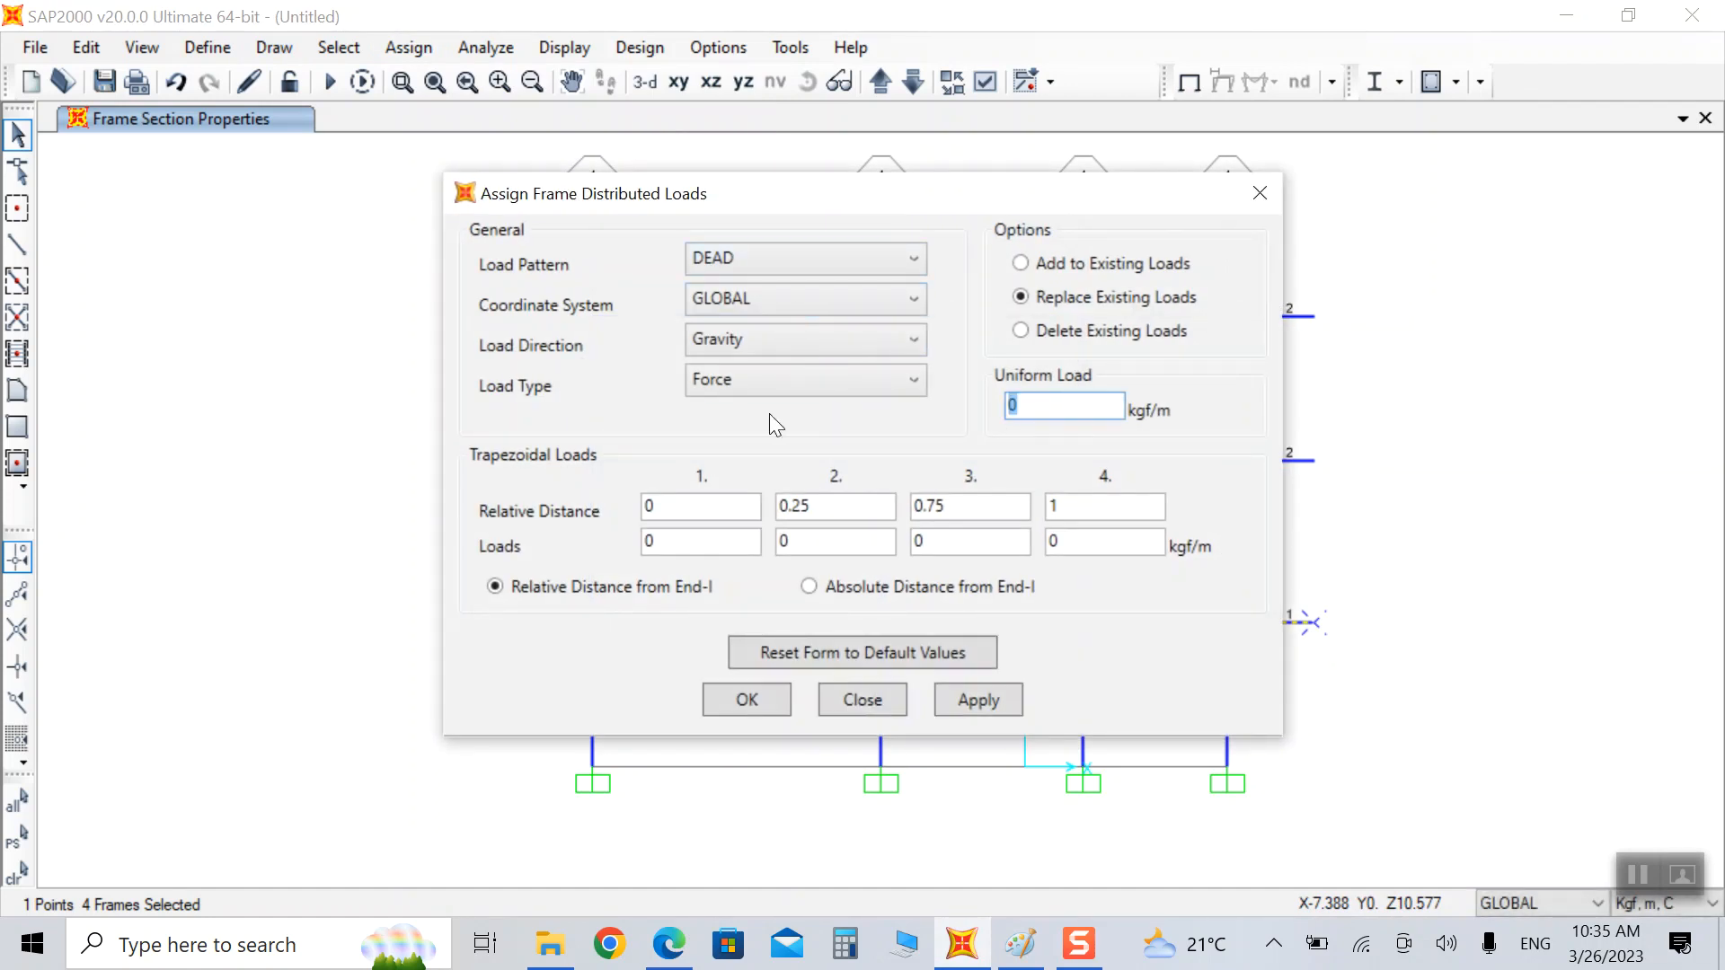
pyautogui.write('200')
pyautogui.click(967, 705)
pyautogui.click(750, 705)
# Step: Assign a 100 kgf/m uniform gravity load in the DEAD pattern to all eight second-floor and roof beams
pyautogui.moveTo(776, 403); pyautogui.dragTo(726, 506)
pyautogui.moveTo(1006, 421); pyautogui.dragTo(969, 499)
pyautogui.moveTo(1305, 425); pyautogui.dragTo(1265, 510)
pyautogui.moveTo(1294, 278); pyautogui.dragTo(1251, 379)
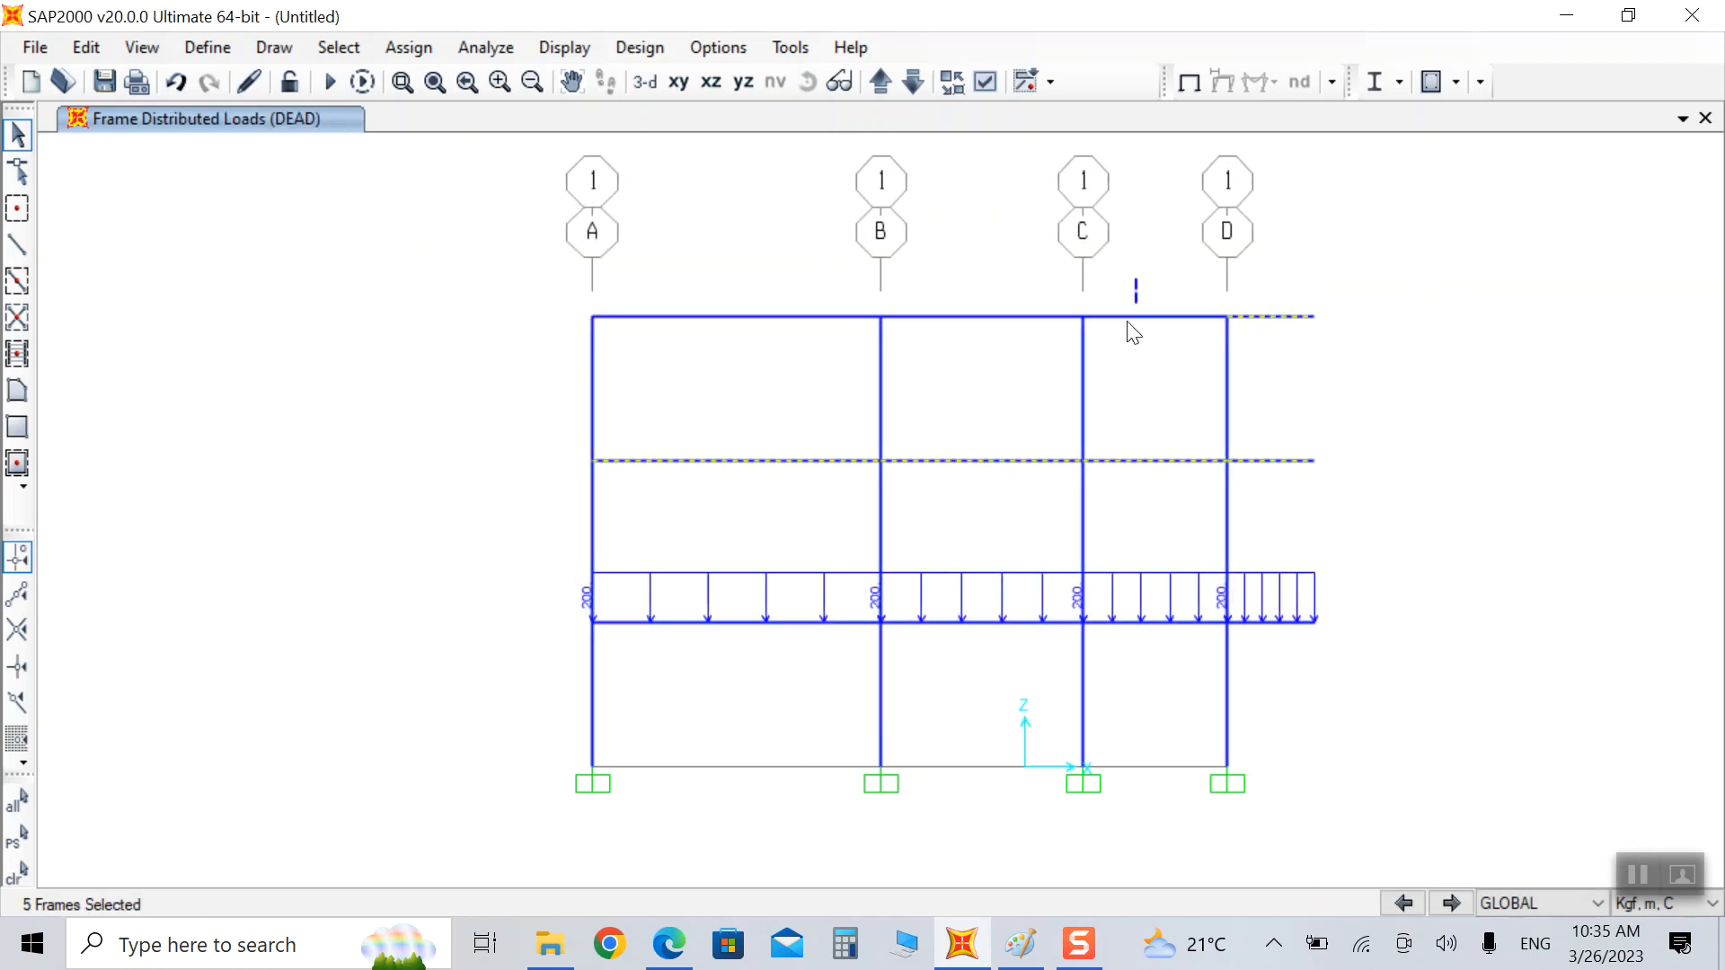
pyautogui.moveTo(784, 288); pyautogui.dragTo(713, 387)
pyautogui.click(409, 47)
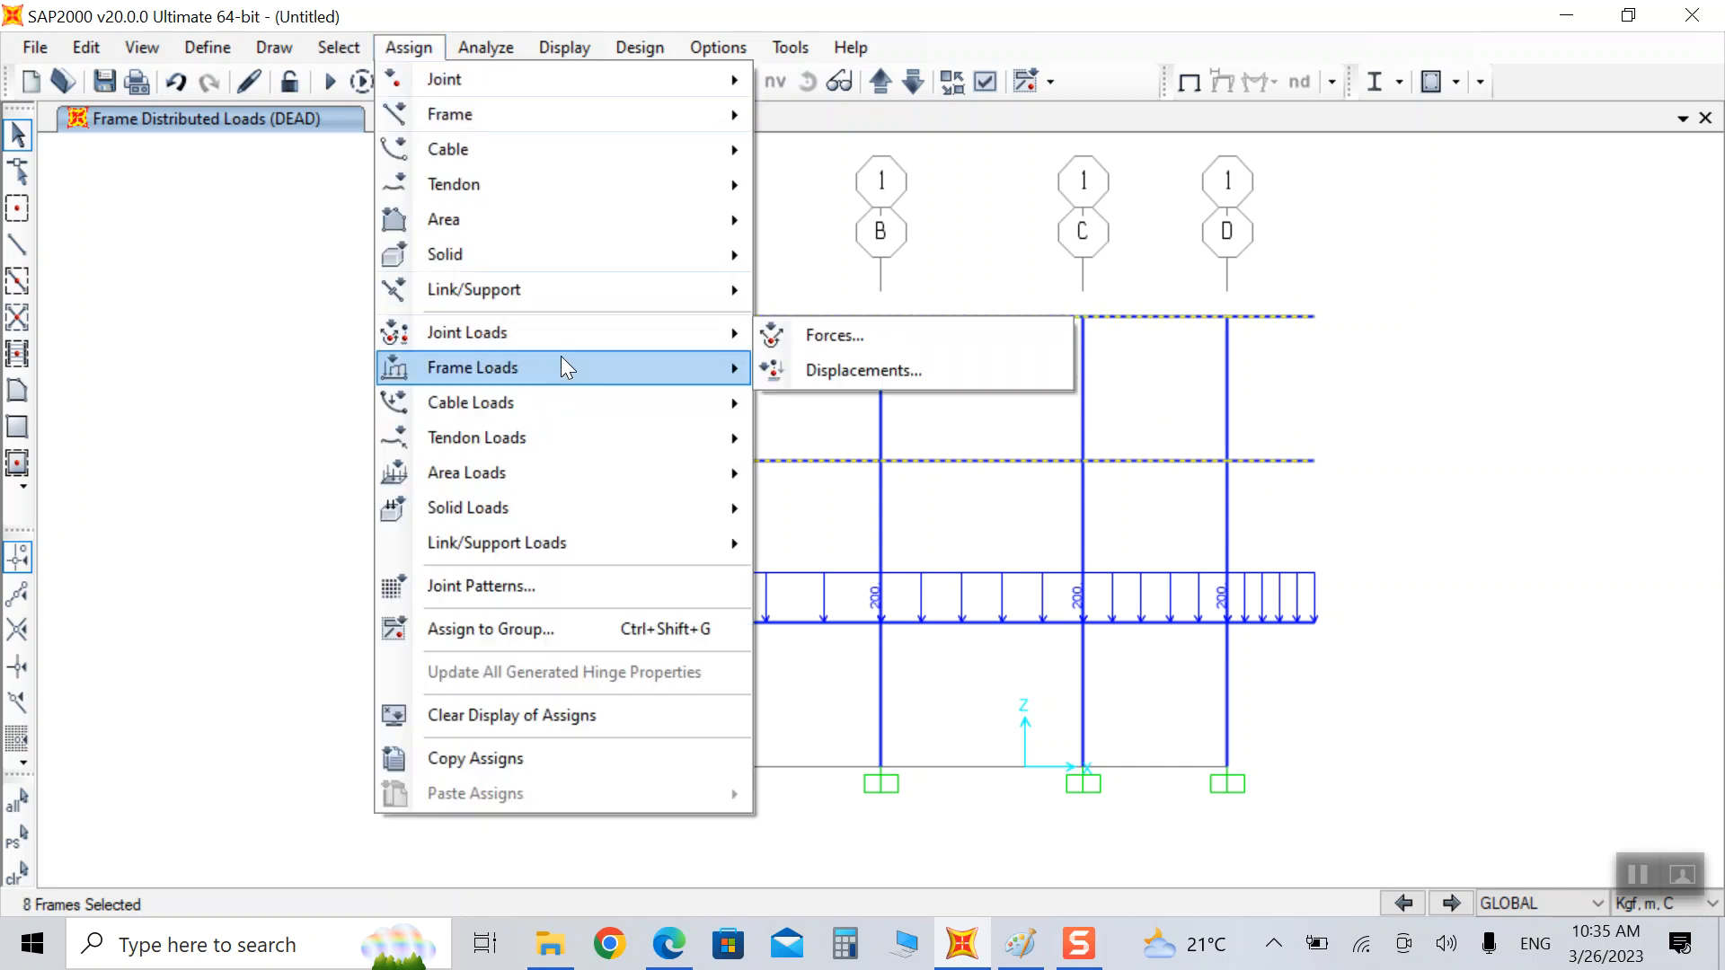
pyautogui.moveTo(564, 367)
pyautogui.click(859, 450)
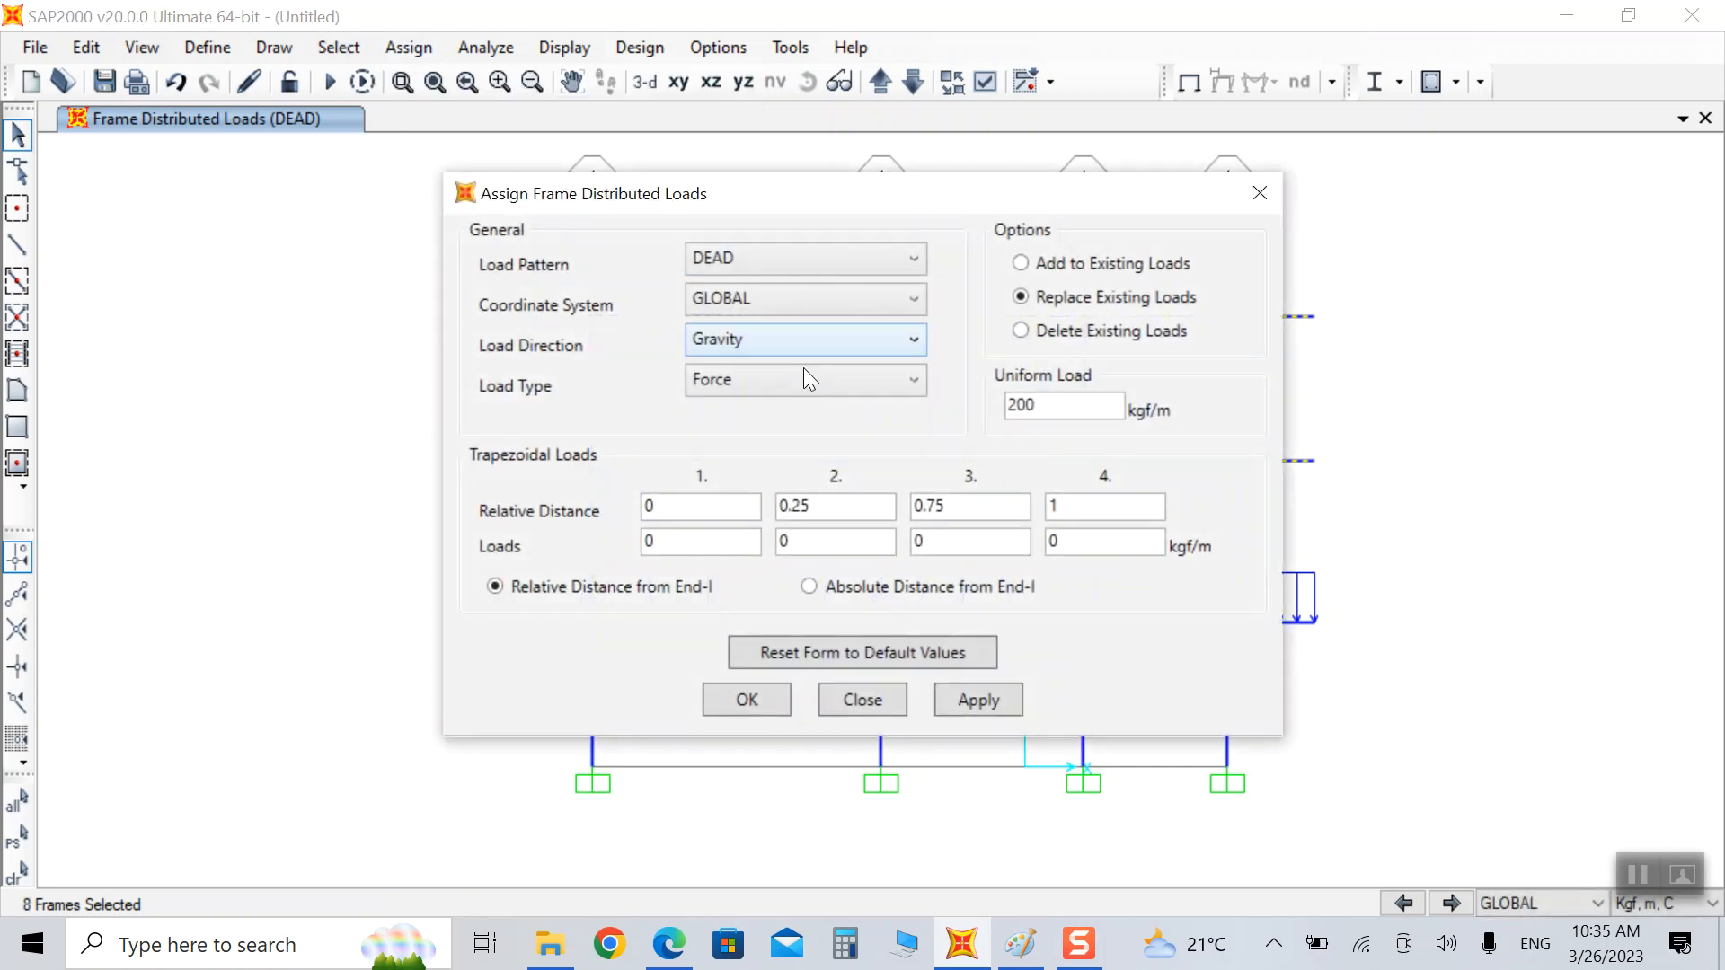
pyautogui.doubleClick(1056, 406)
pyautogui.write('100')
pyautogui.click(950, 698)
pyautogui.click(737, 702)
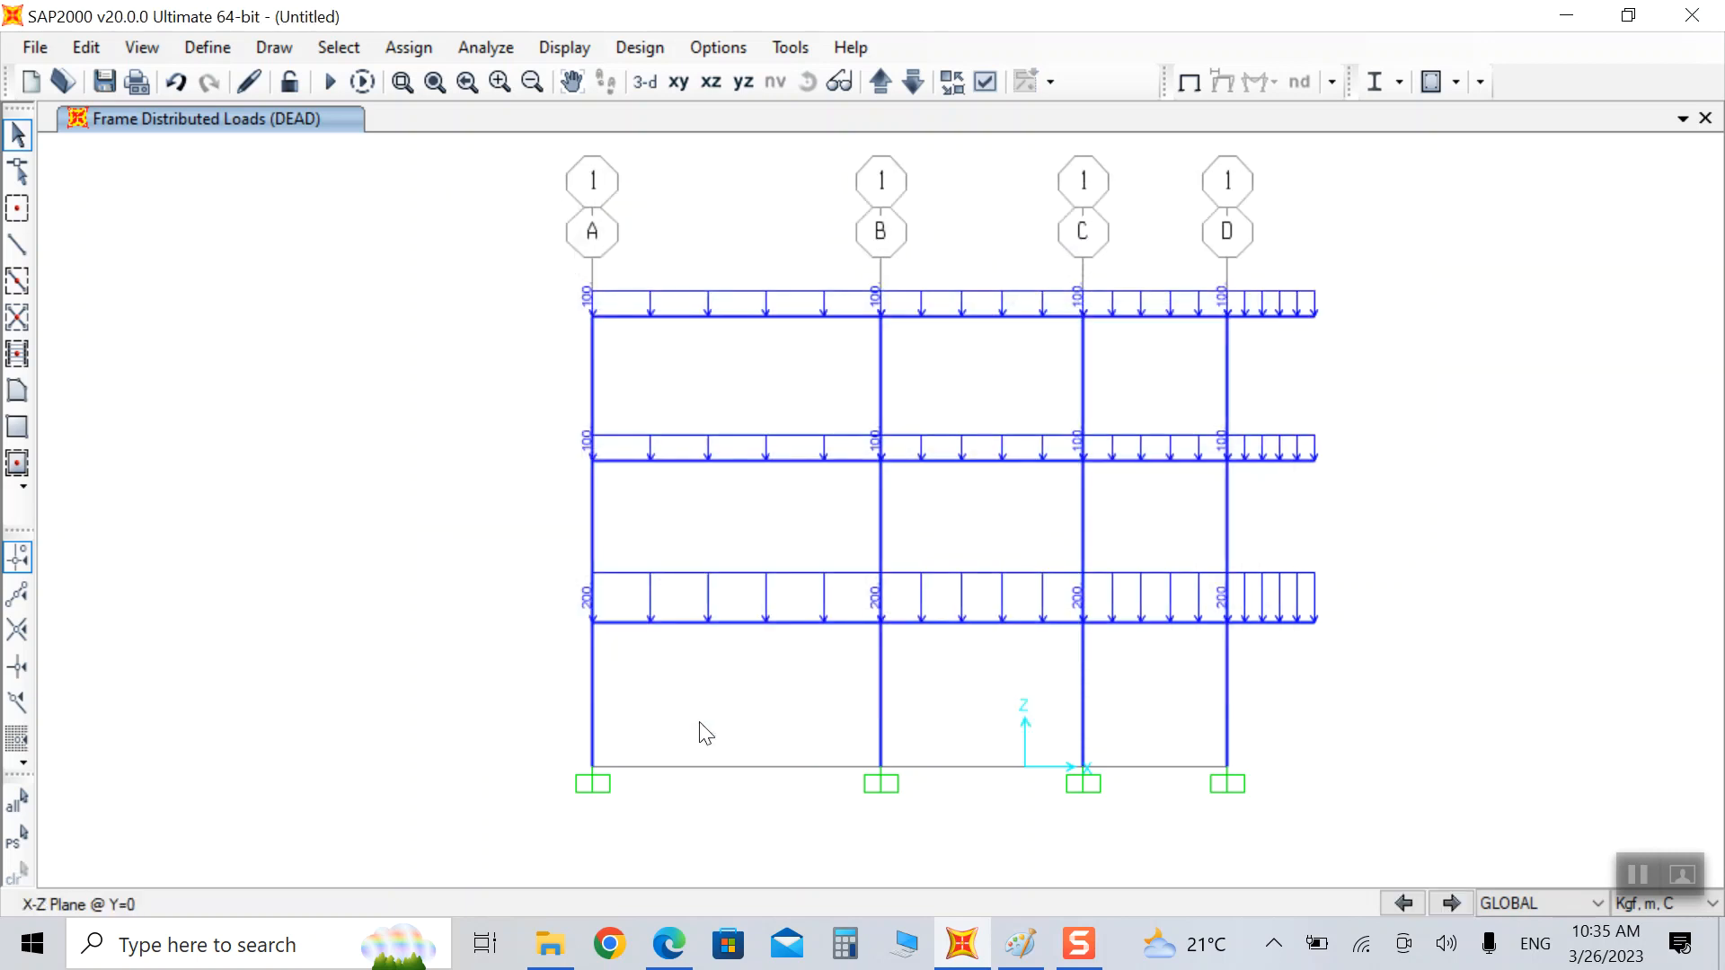
# Step: Assign a 400 kgf joint force in global X under the EQ pattern to the first-floor joint at grid A
pyautogui.click(589, 623)
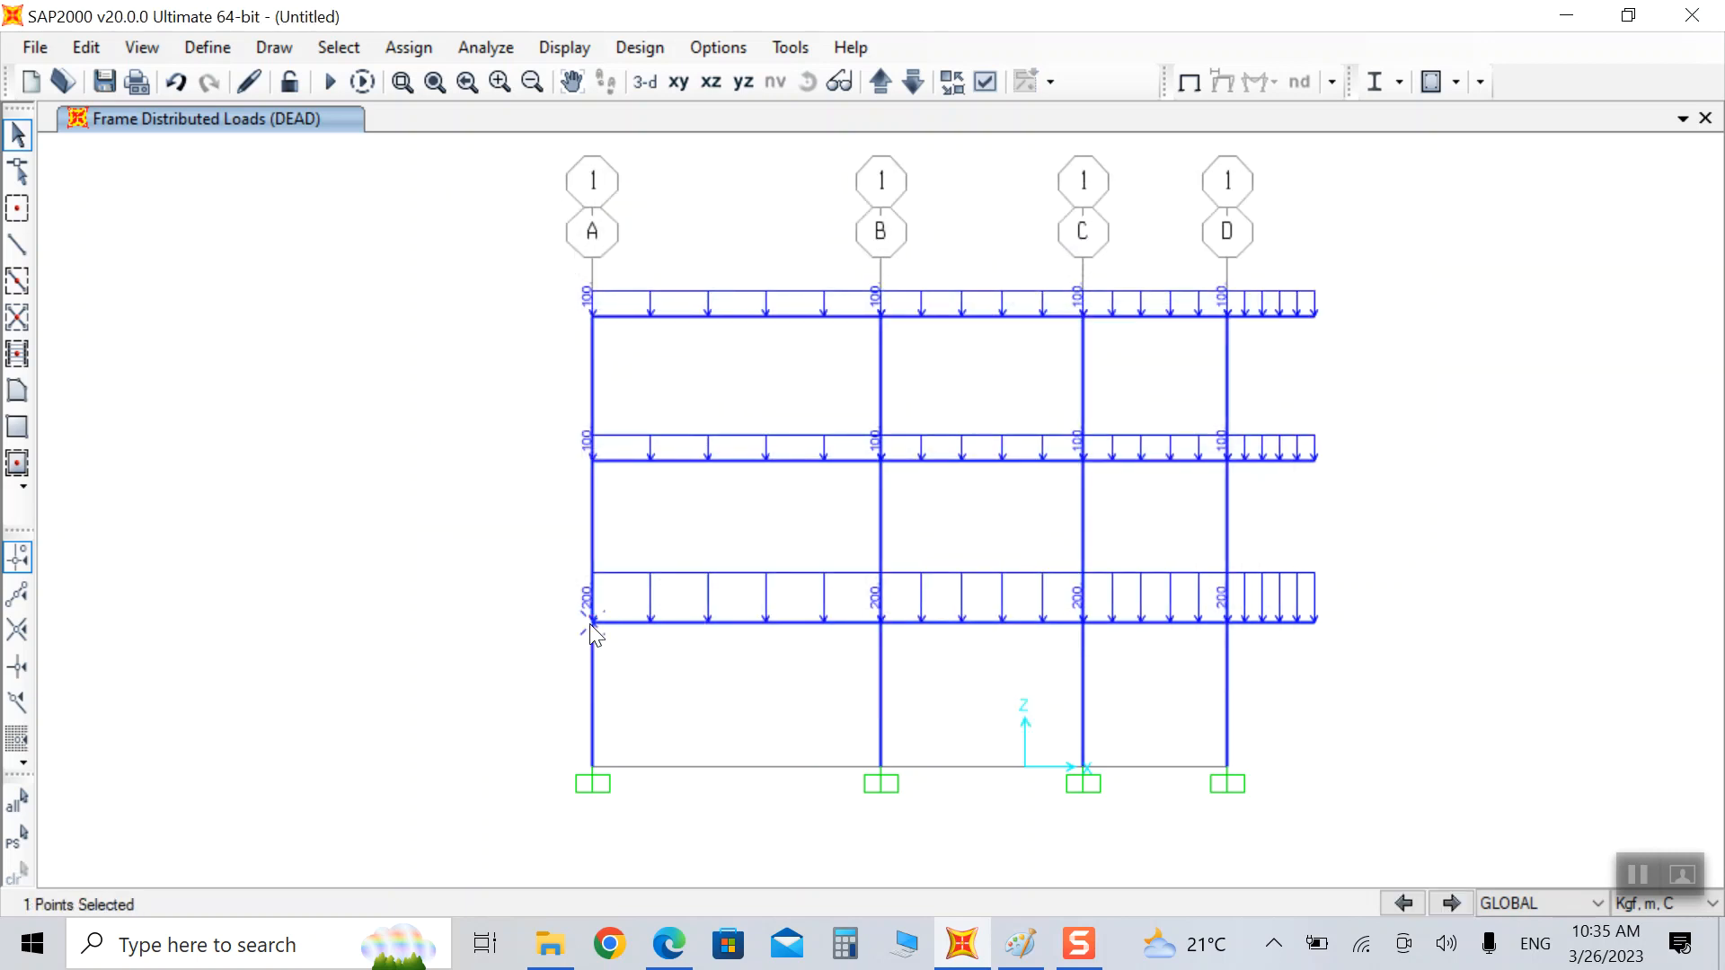
pyautogui.click(408, 49)
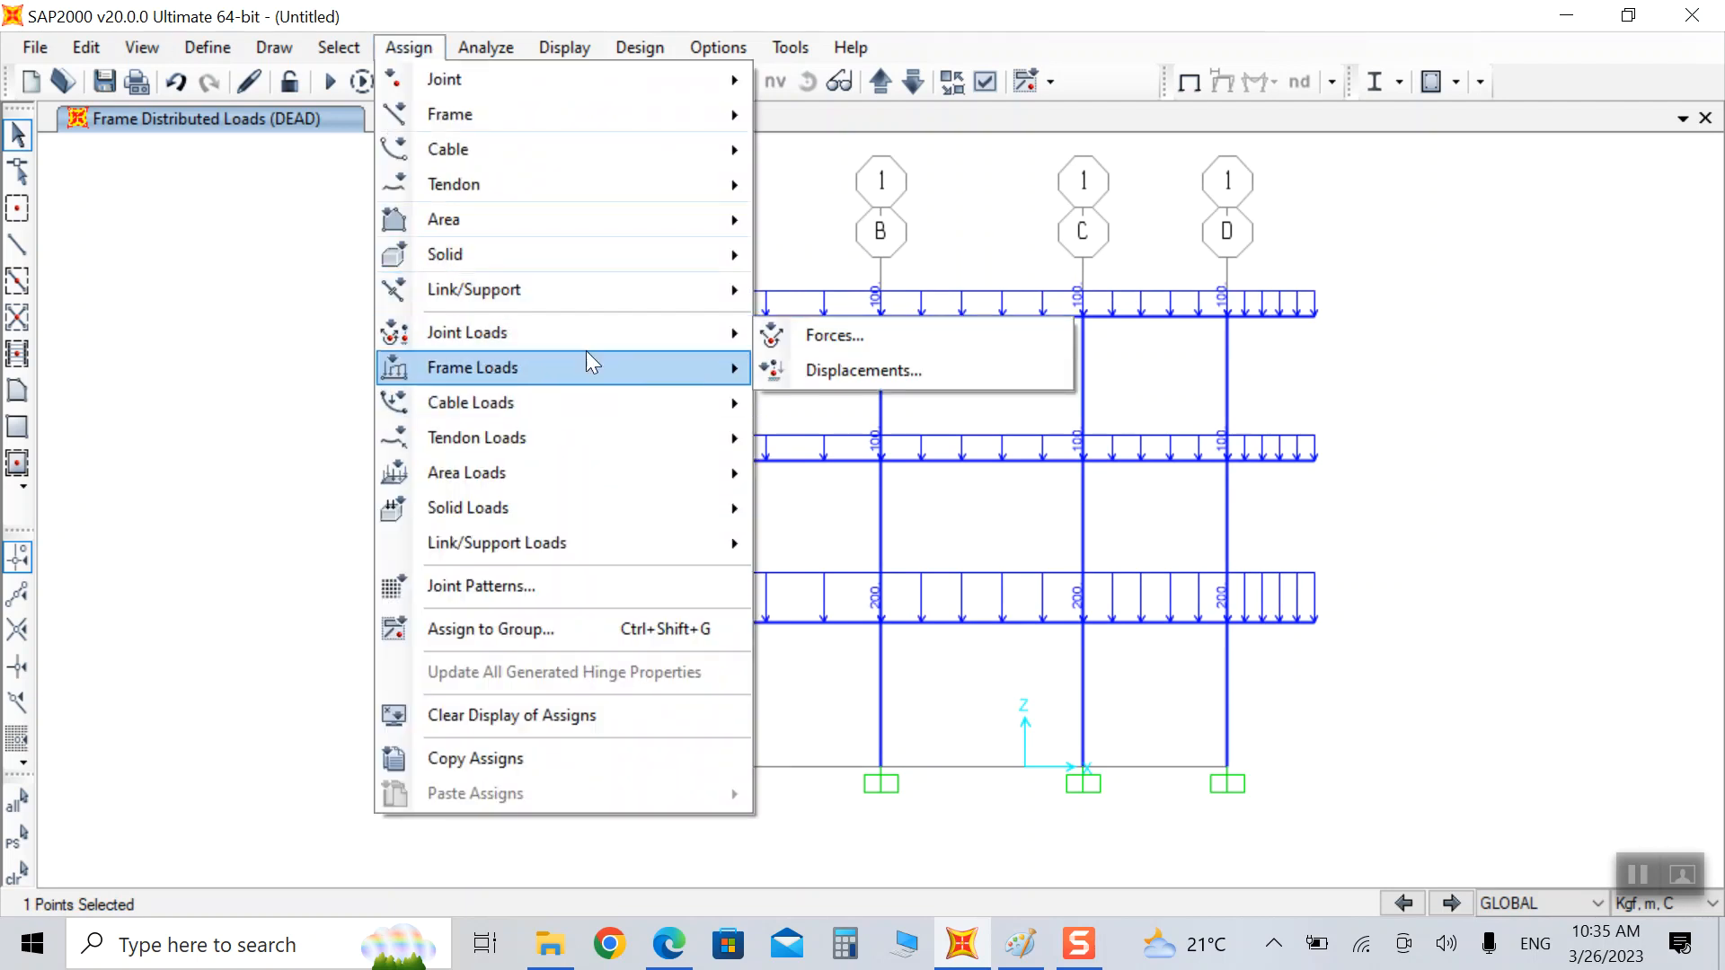
pyautogui.moveTo(600, 330)
pyautogui.click(782, 335)
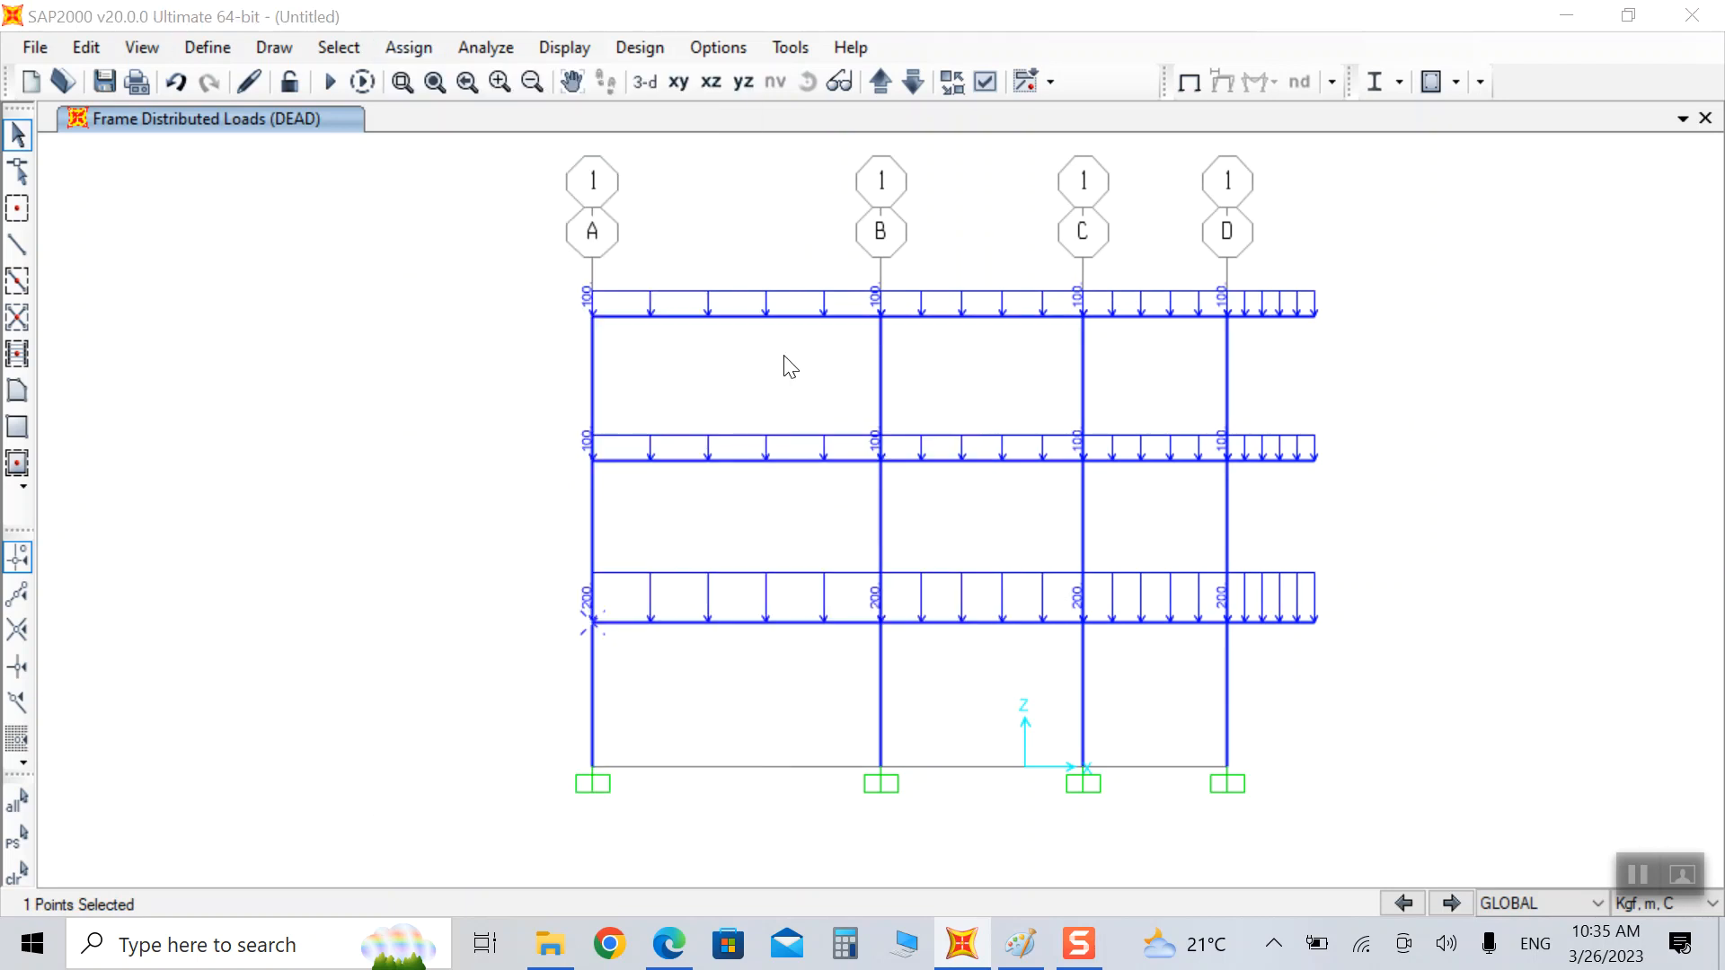
pyautogui.click(822, 198)
pyautogui.click(830, 254)
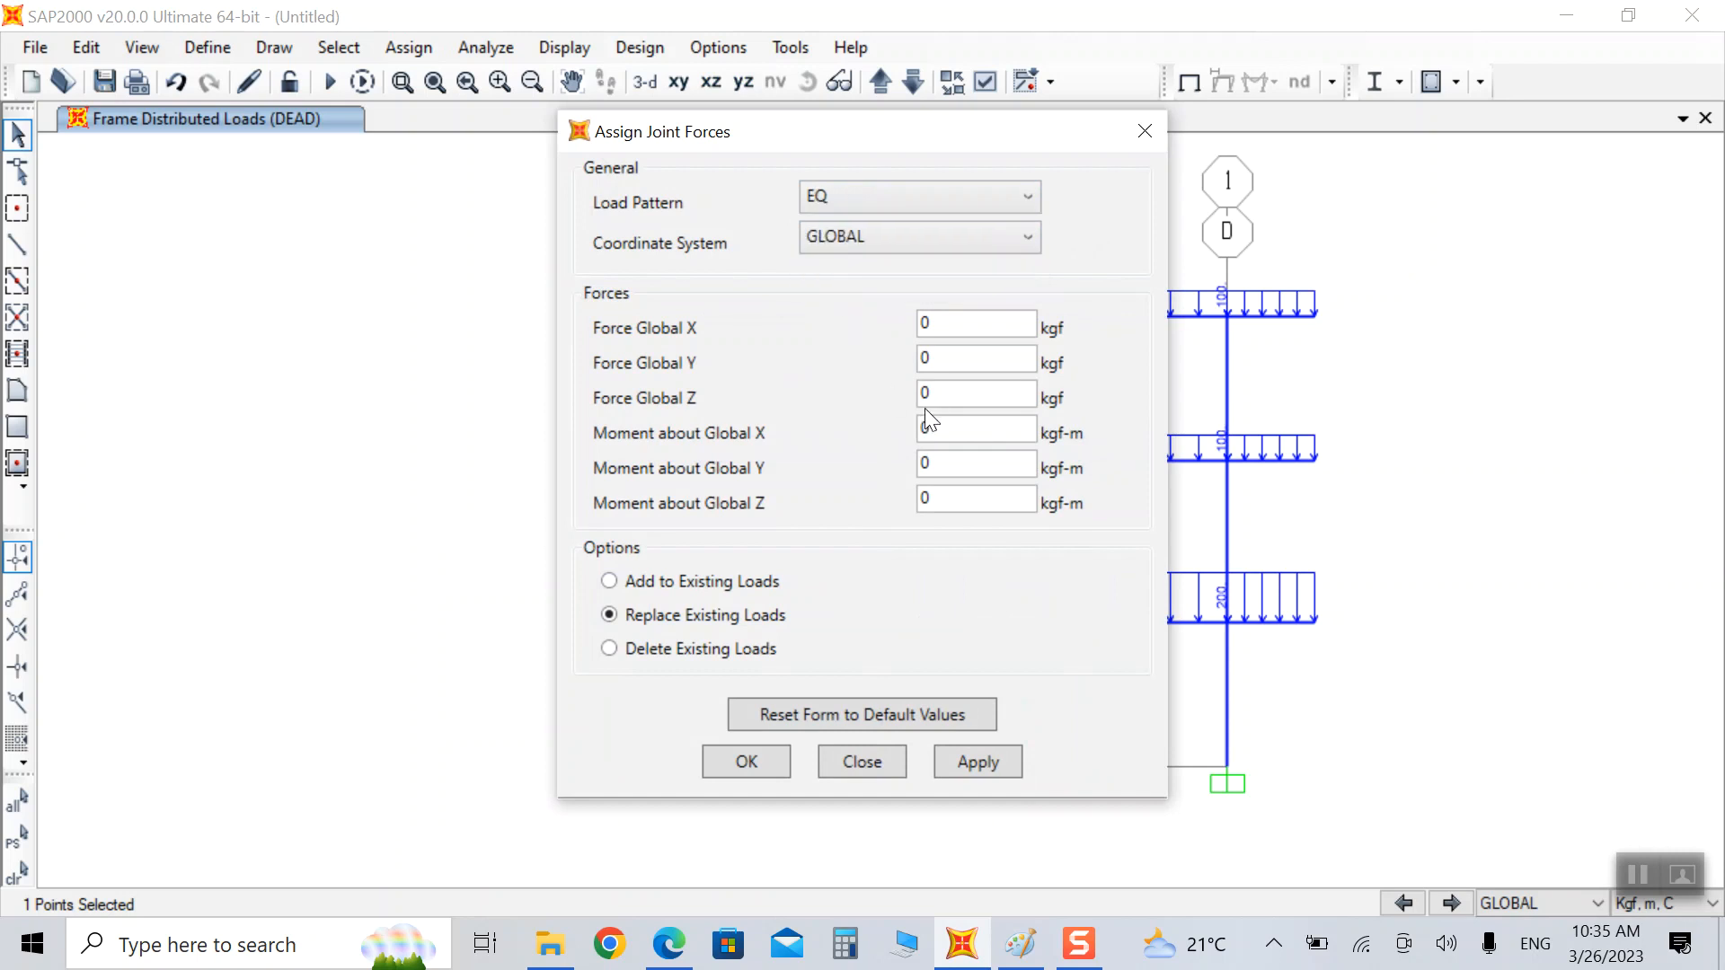
pyautogui.write('400')
pyautogui.click(962, 771)
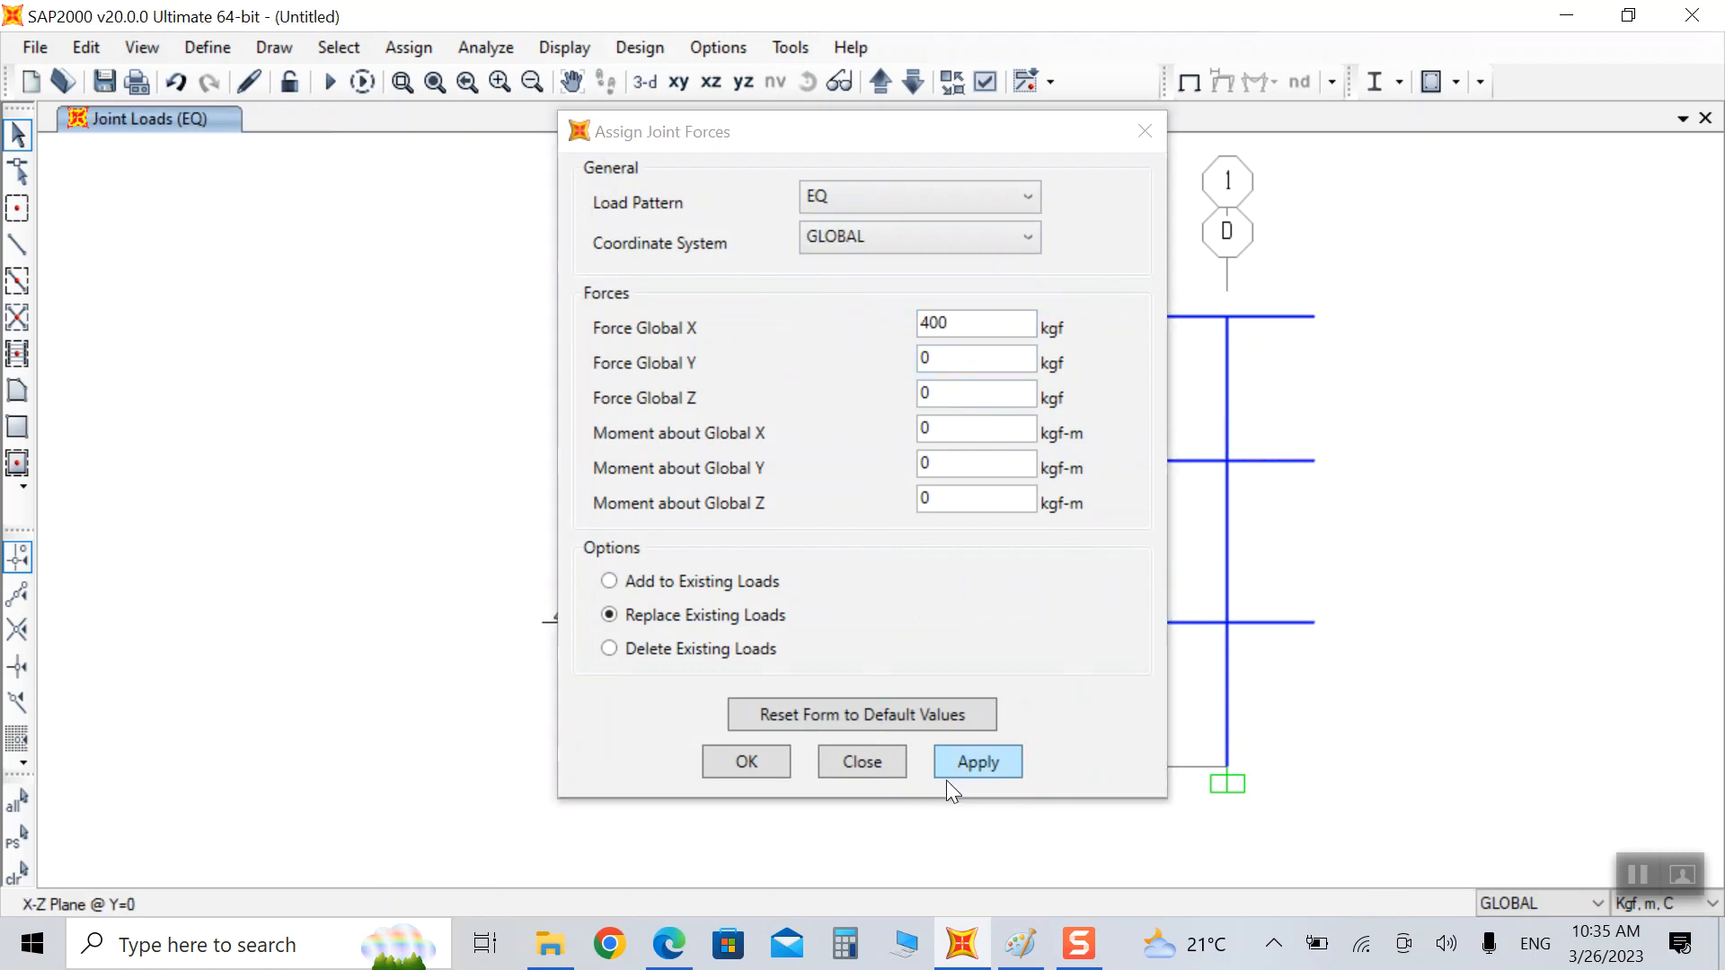
pyautogui.click(730, 759)
# Step: Assign a 450 kgf joint force in global X under the EQ pattern to the second-floor joint at grid A
pyautogui.moveTo(522, 409); pyautogui.dragTo(620, 503)
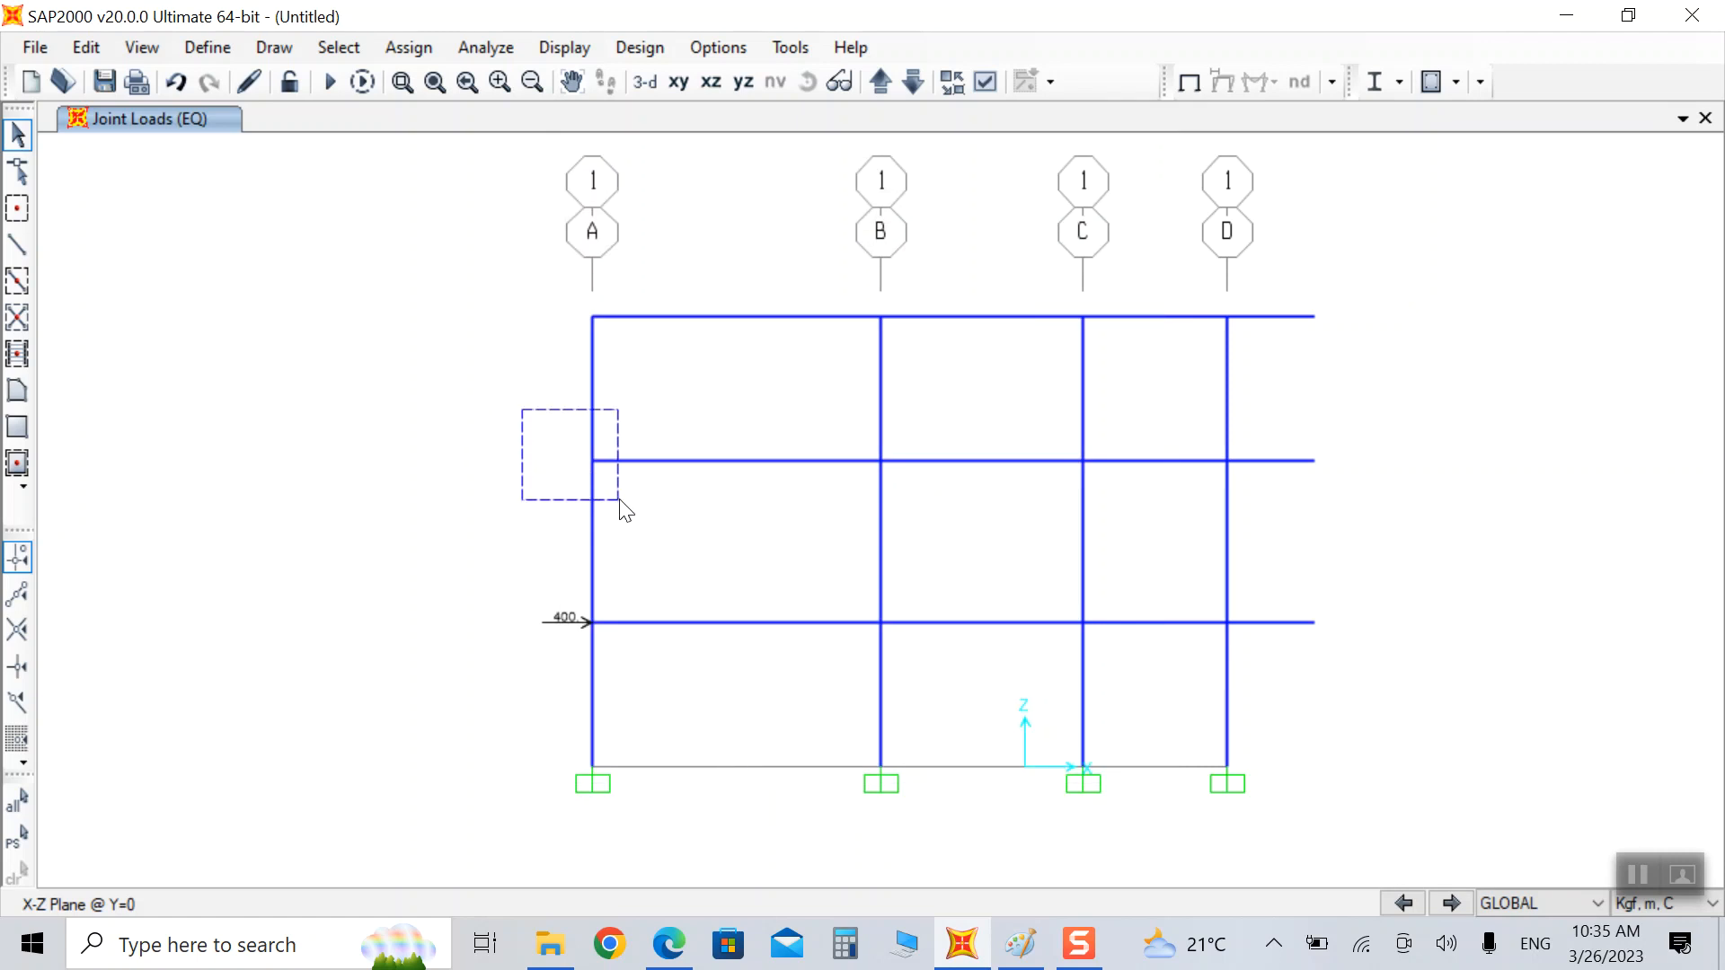
pyautogui.click(409, 47)
pyautogui.moveTo(571, 122)
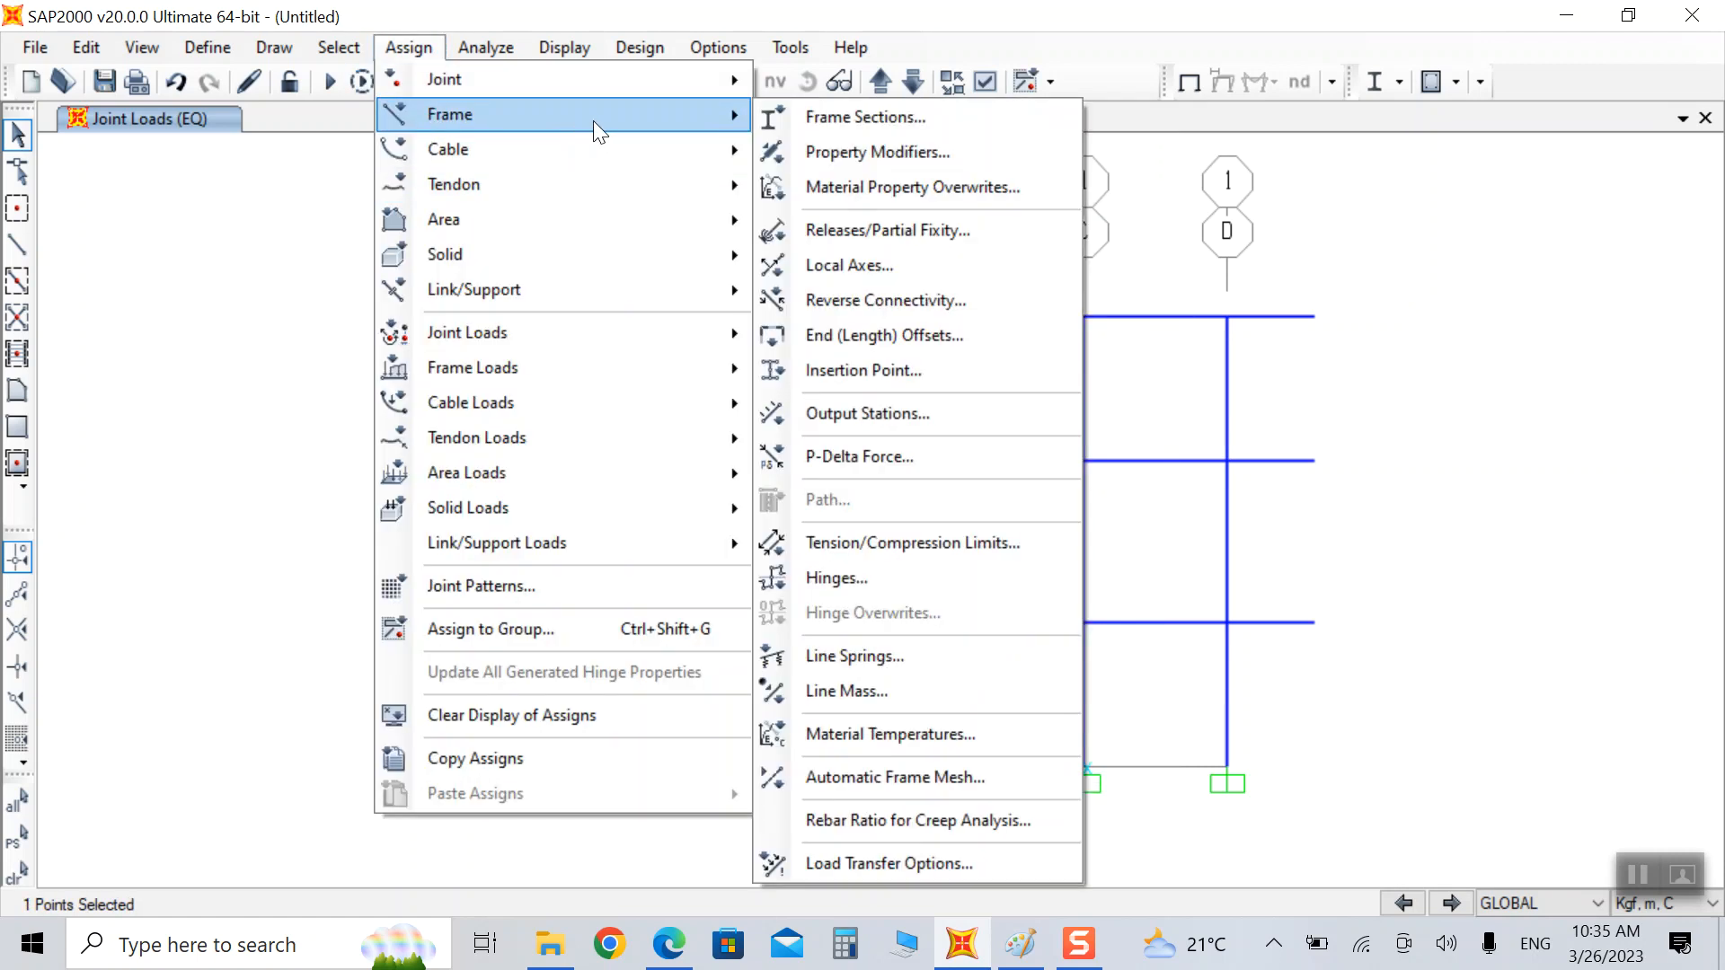
pyautogui.moveTo(620, 342)
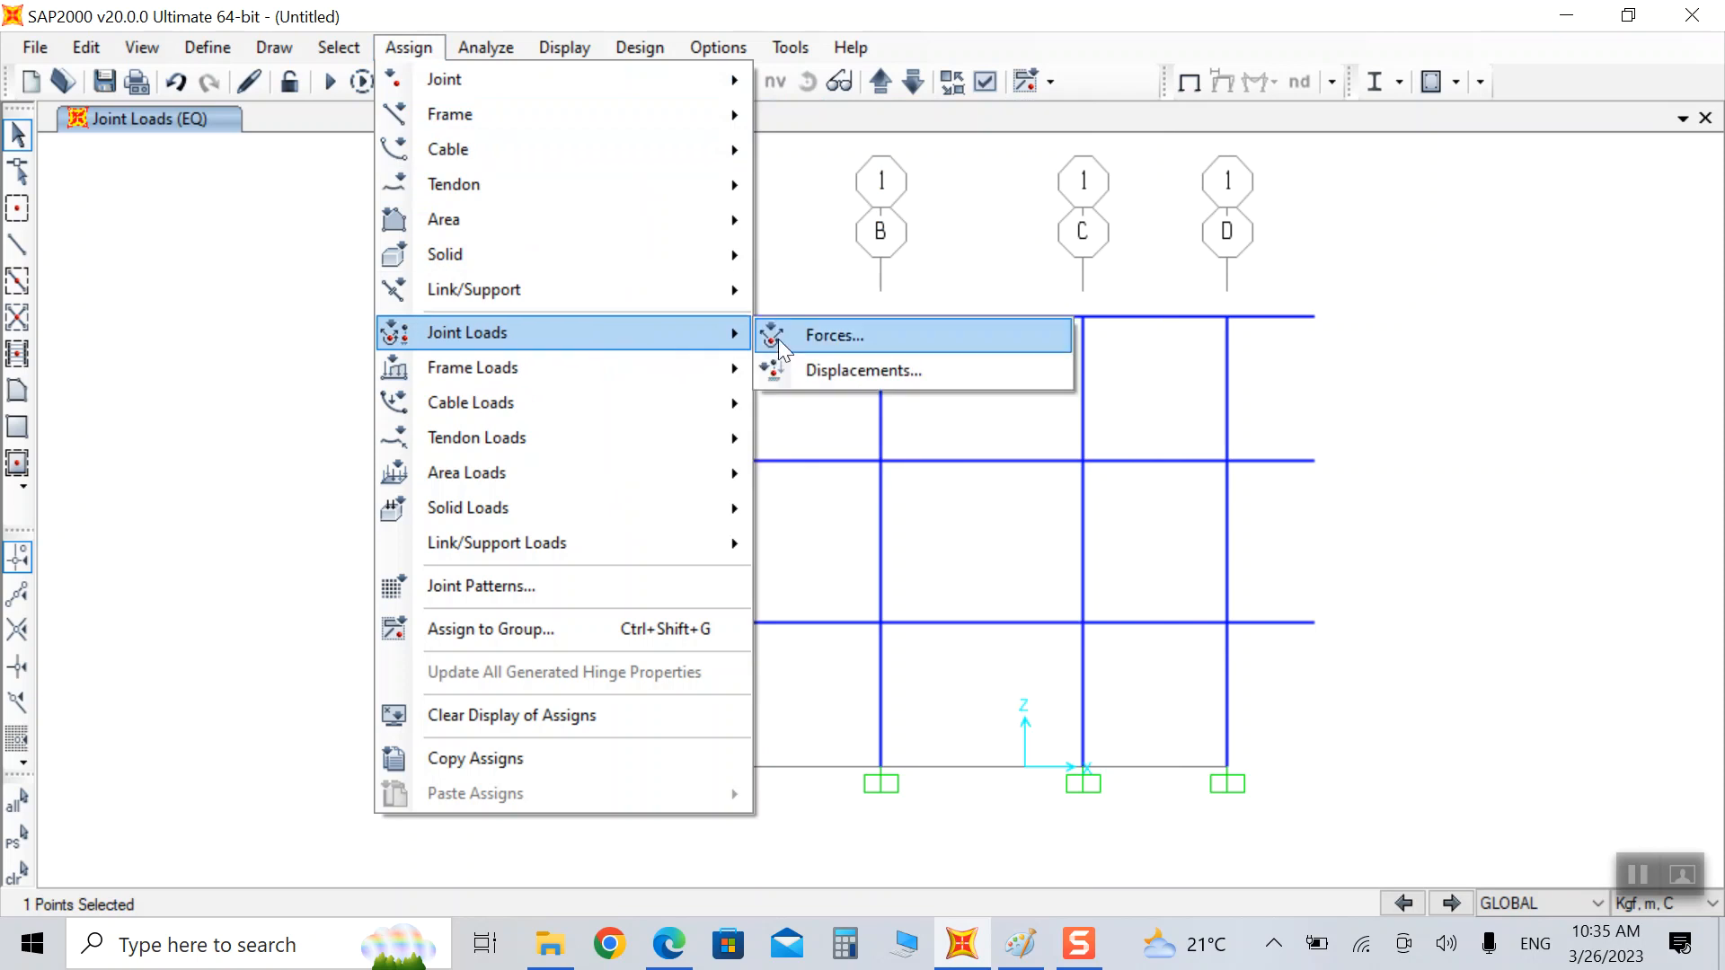
pyautogui.click(822, 335)
pyautogui.press('BackSpace')
pyautogui.press('BackSpace')
pyautogui.write('50')
pyautogui.click(948, 763)
pyautogui.click(732, 760)
# Step: Assign a 500 kgf joint force in global X under the EQ pattern to the roof joint at grid A
pyautogui.moveTo(539, 287); pyautogui.dragTo(621, 348)
pyautogui.click(406, 46)
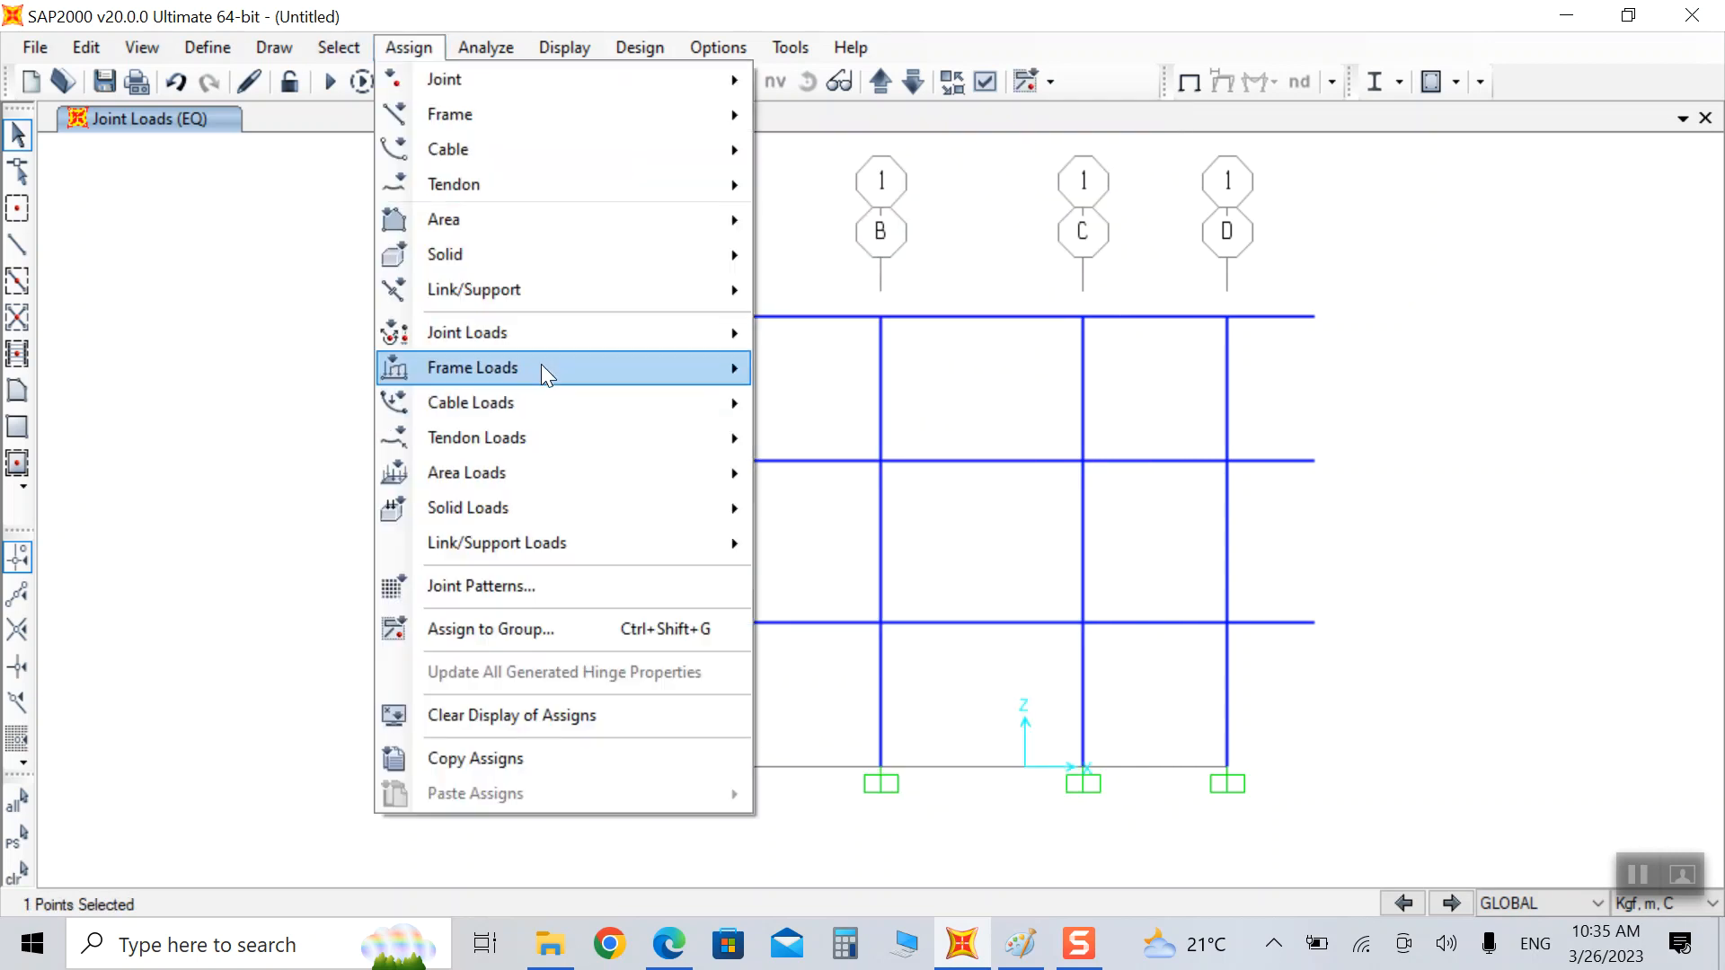
pyautogui.moveTo(553, 329)
pyautogui.click(795, 335)
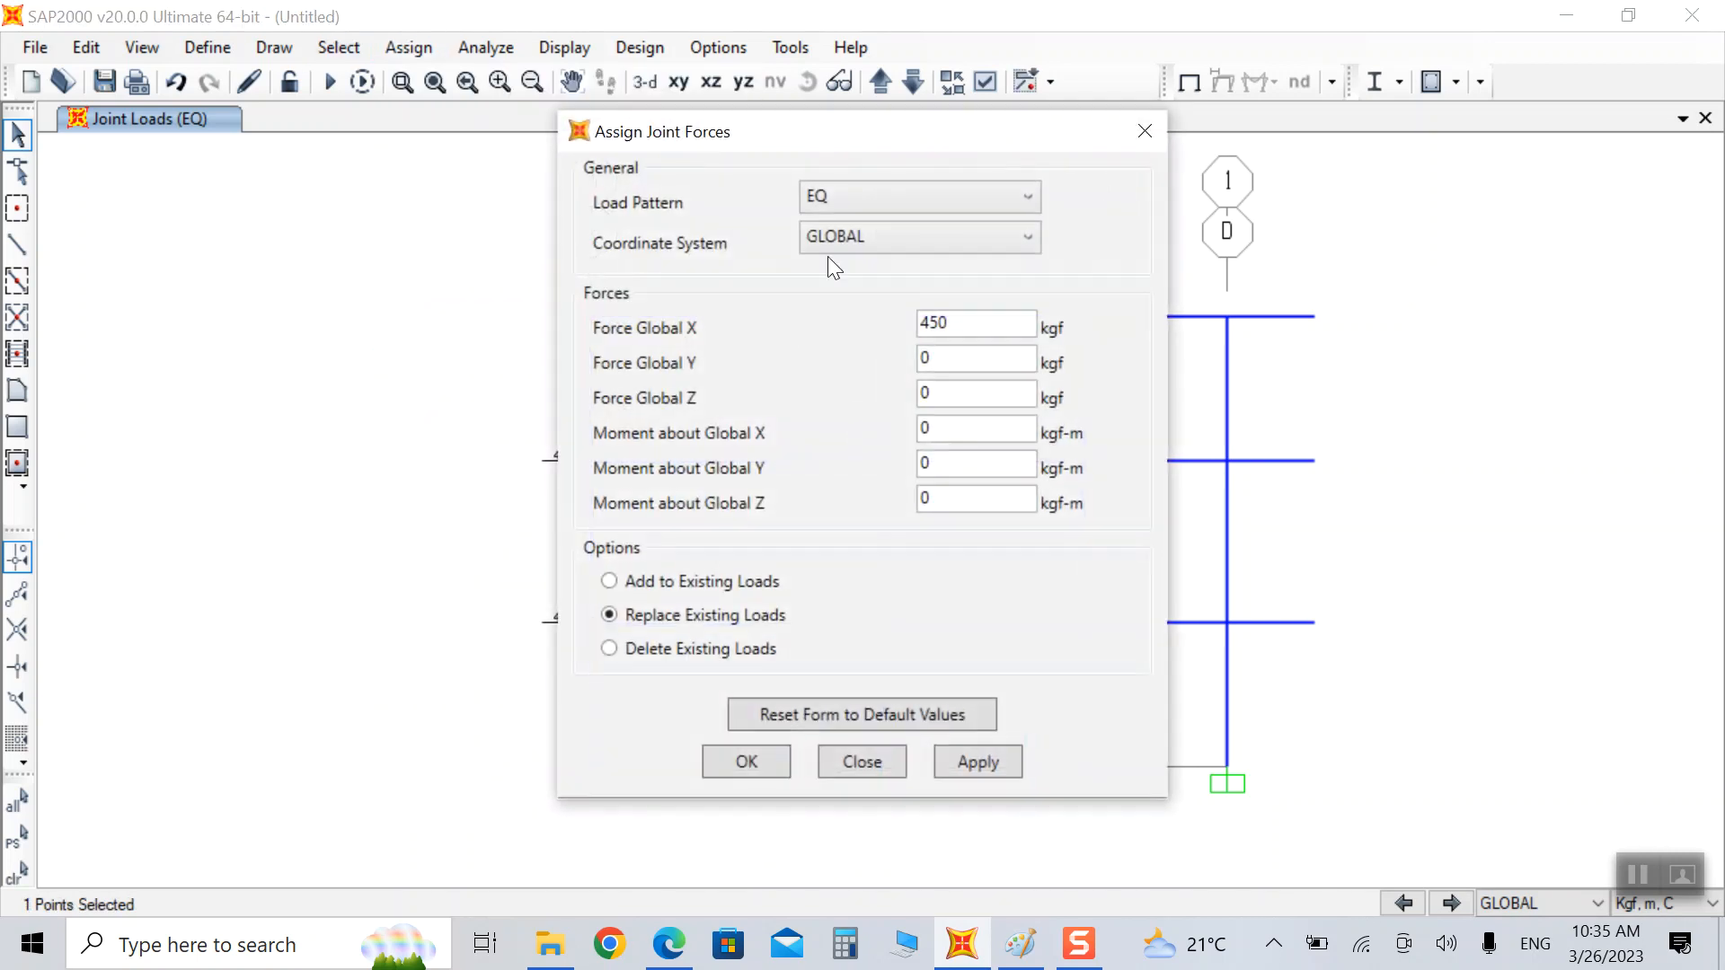
pyautogui.write('500')
pyautogui.click(959, 766)
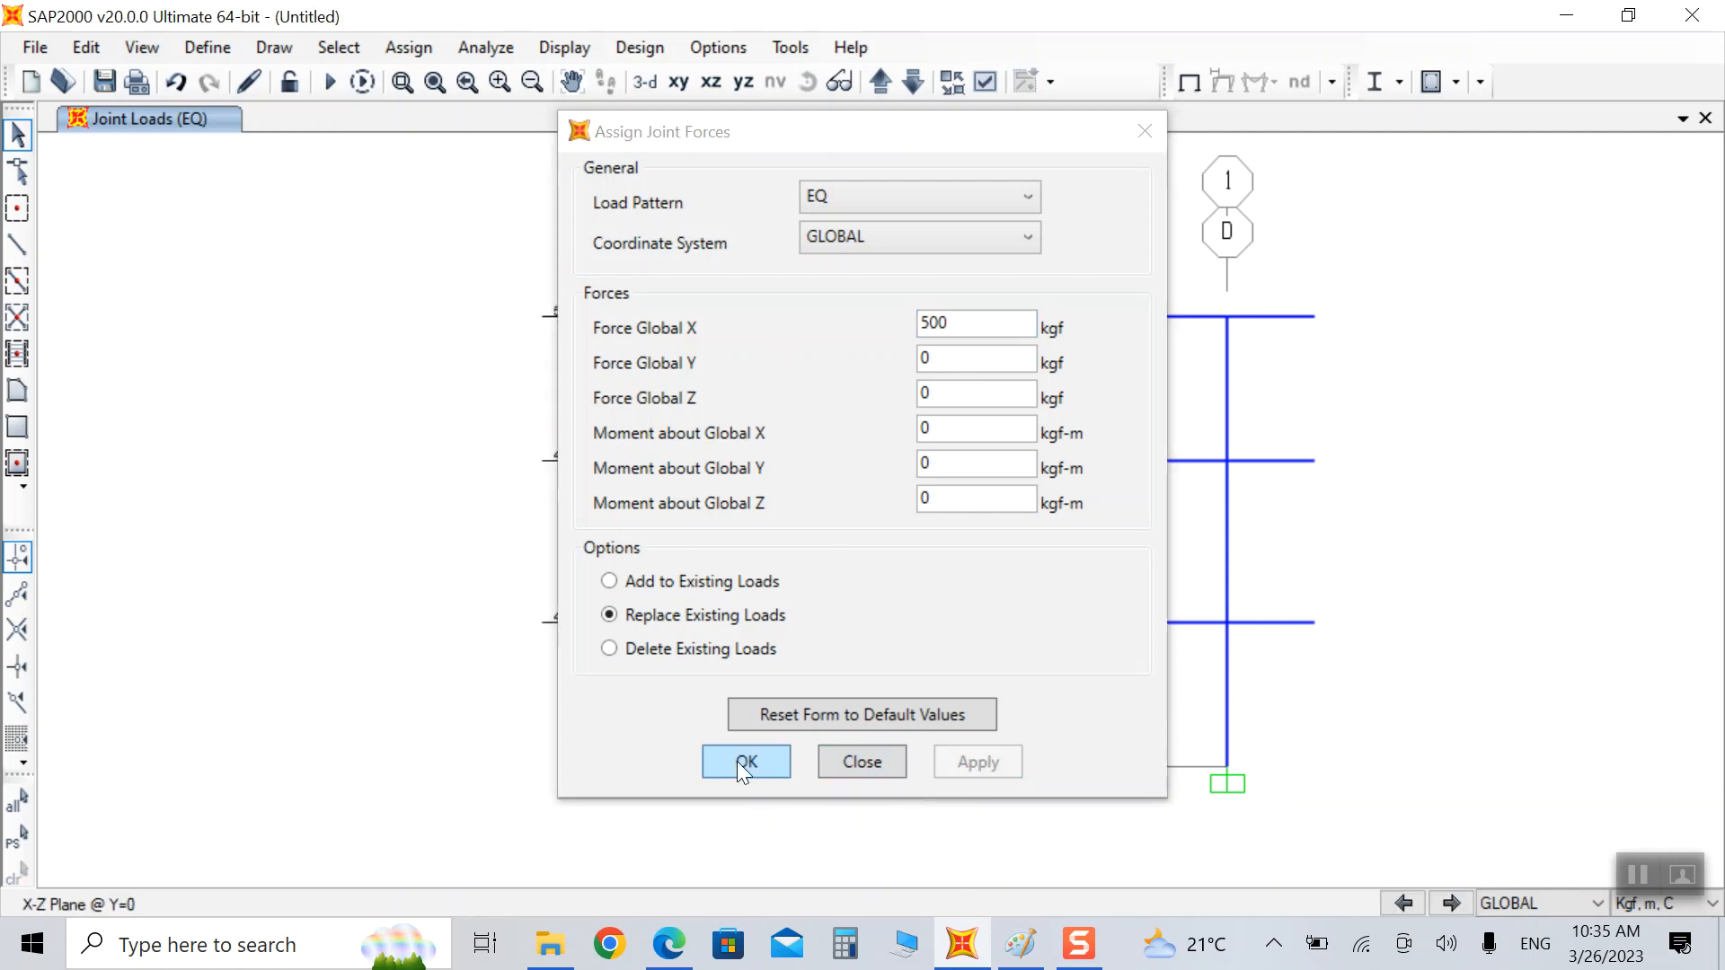
pyautogui.click(775, 757)
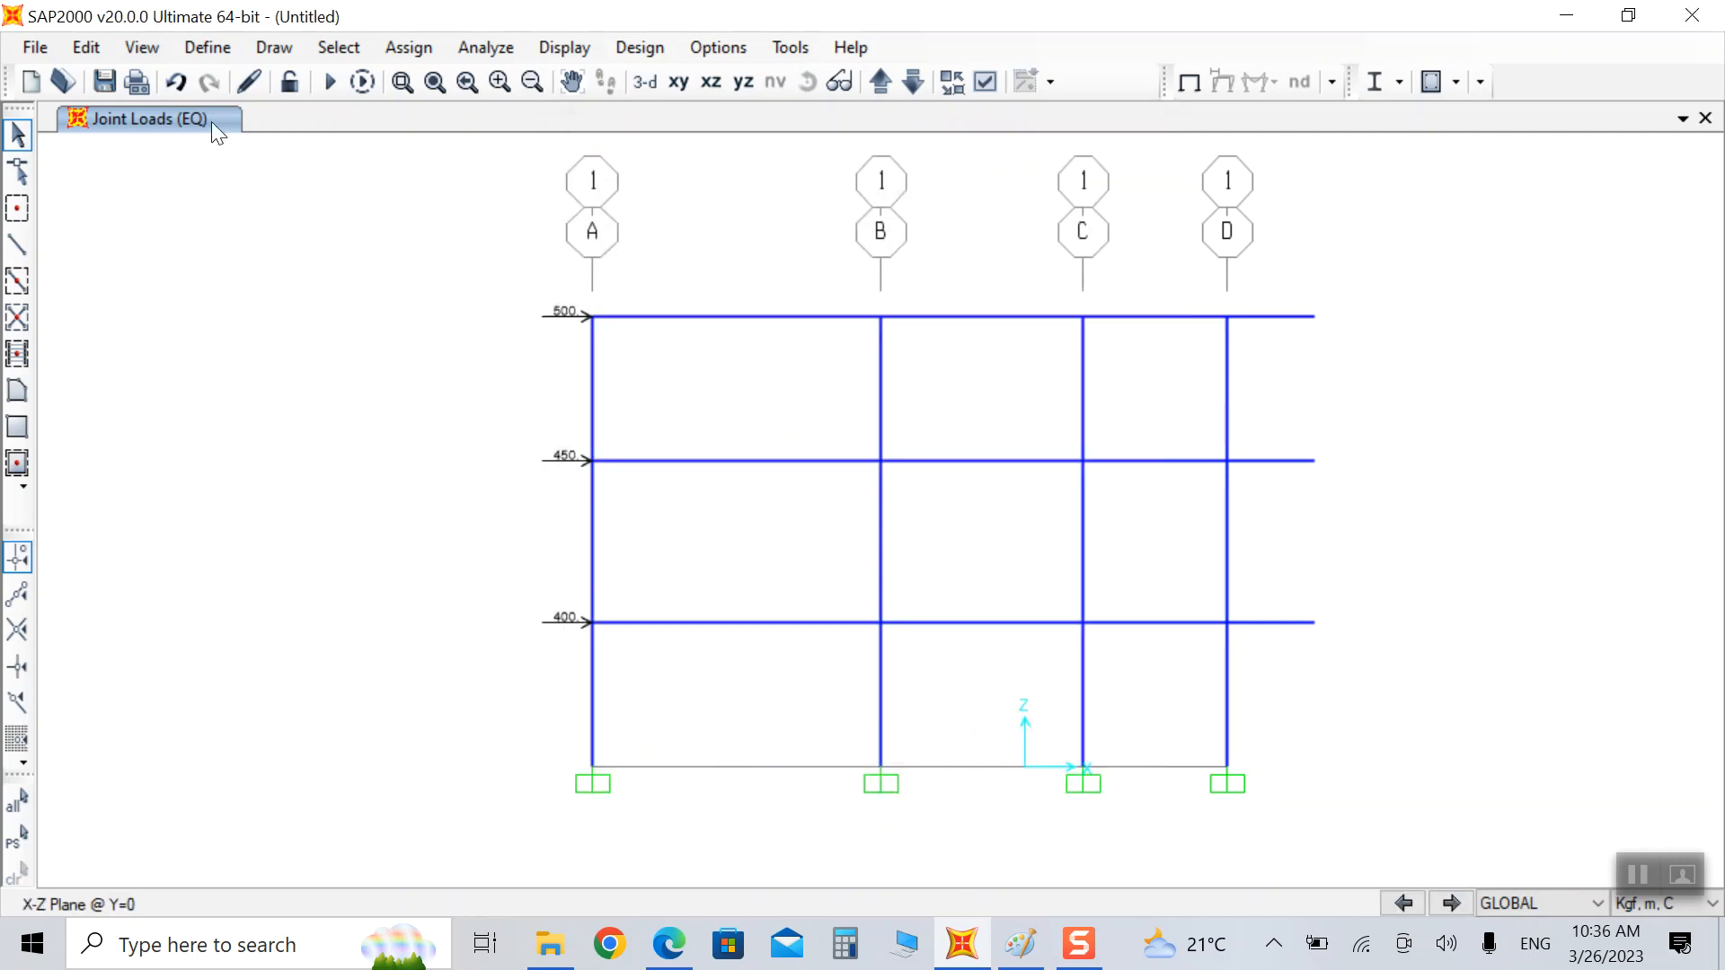
# Step: Set the analysis options to Plane Frame in the XZ plane
pyautogui.click(477, 53)
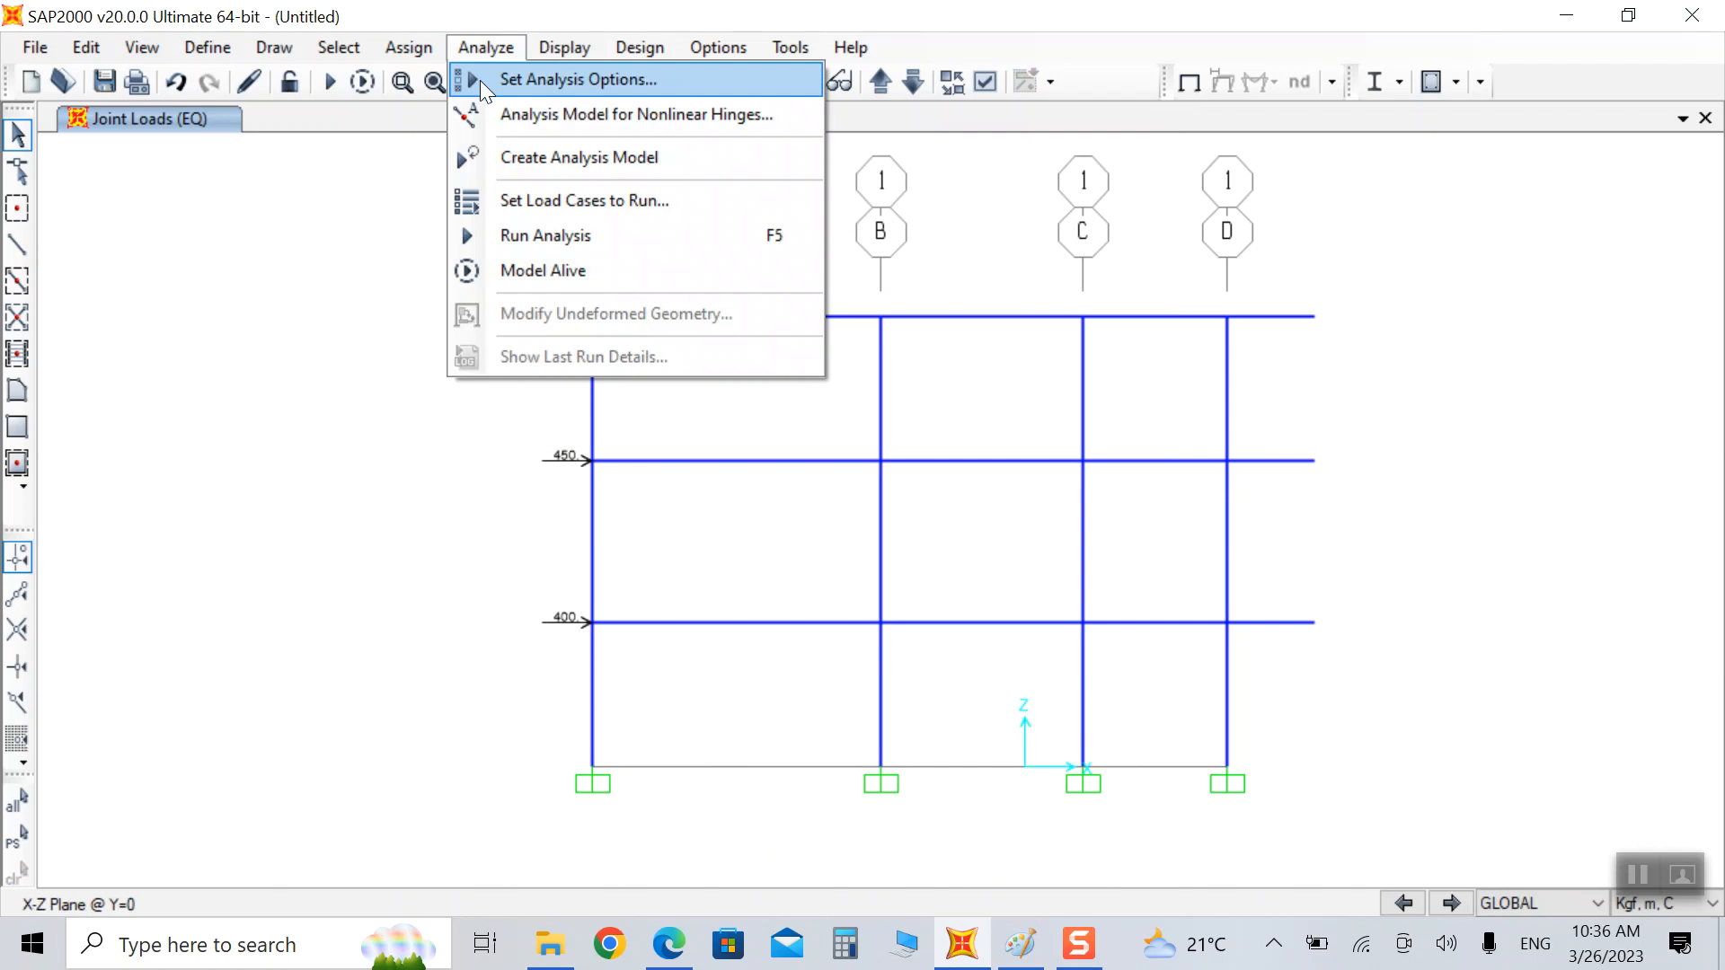
pyautogui.click(539, 79)
pyautogui.click(756, 471)
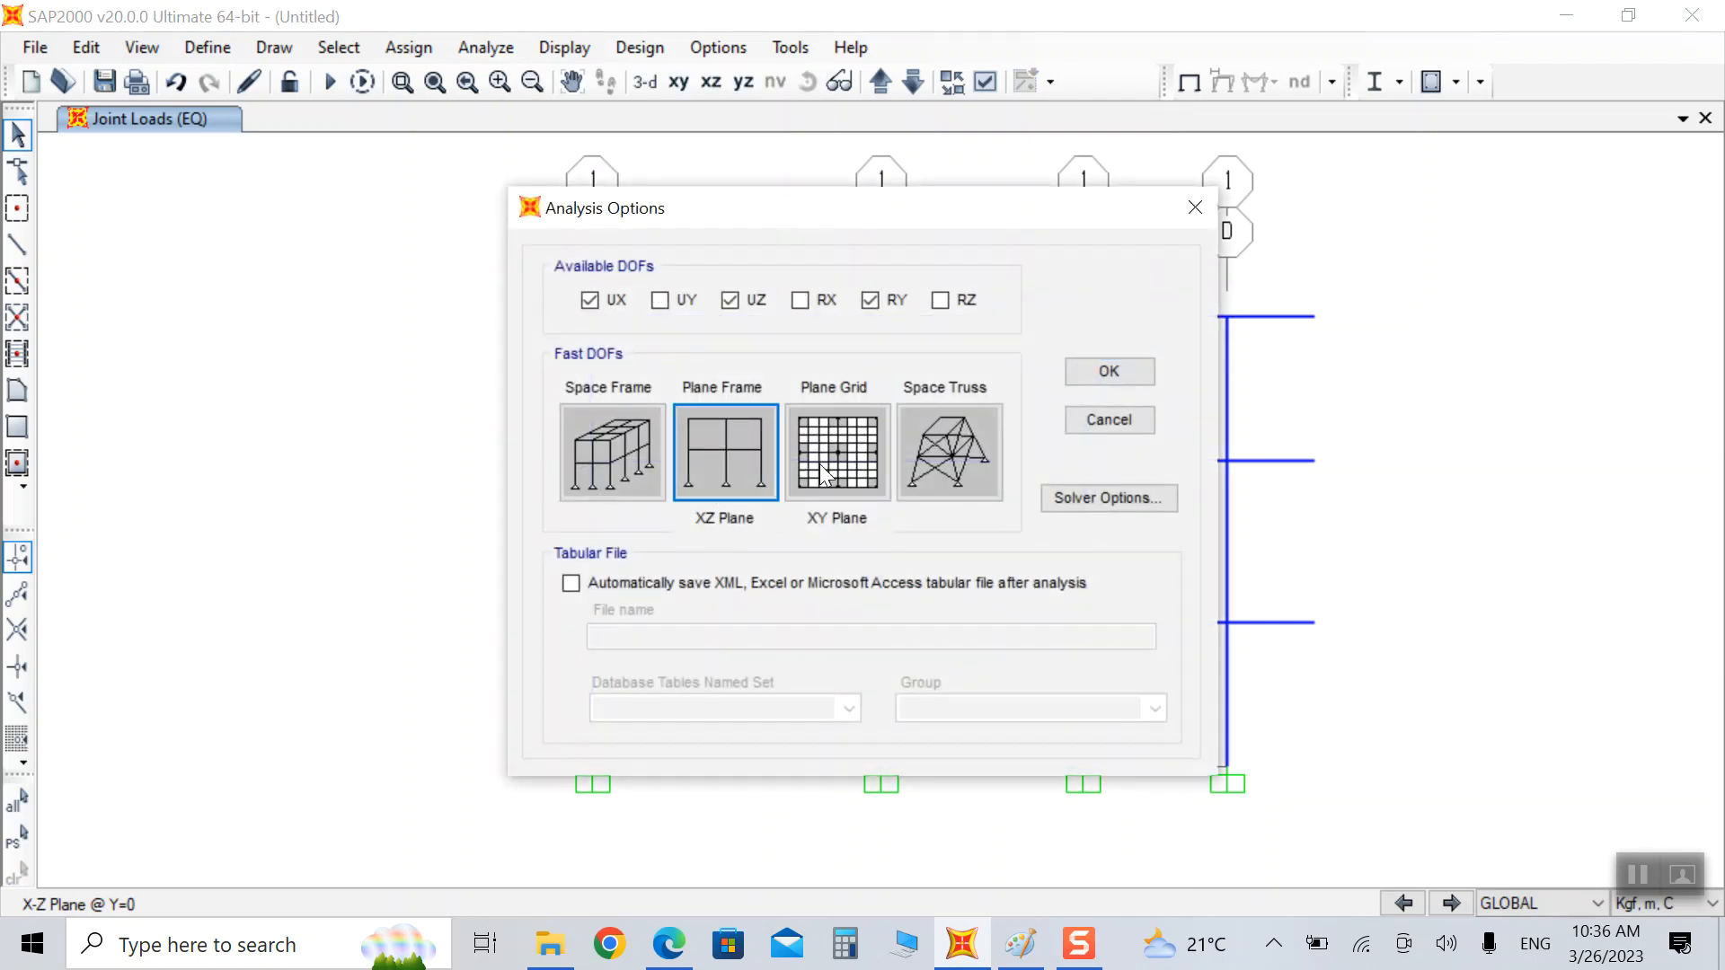
pyautogui.click(1140, 370)
# Step: Set the MODAL and EQ1 load cases to Do Not Run for the analysis
pyautogui.click(485, 47)
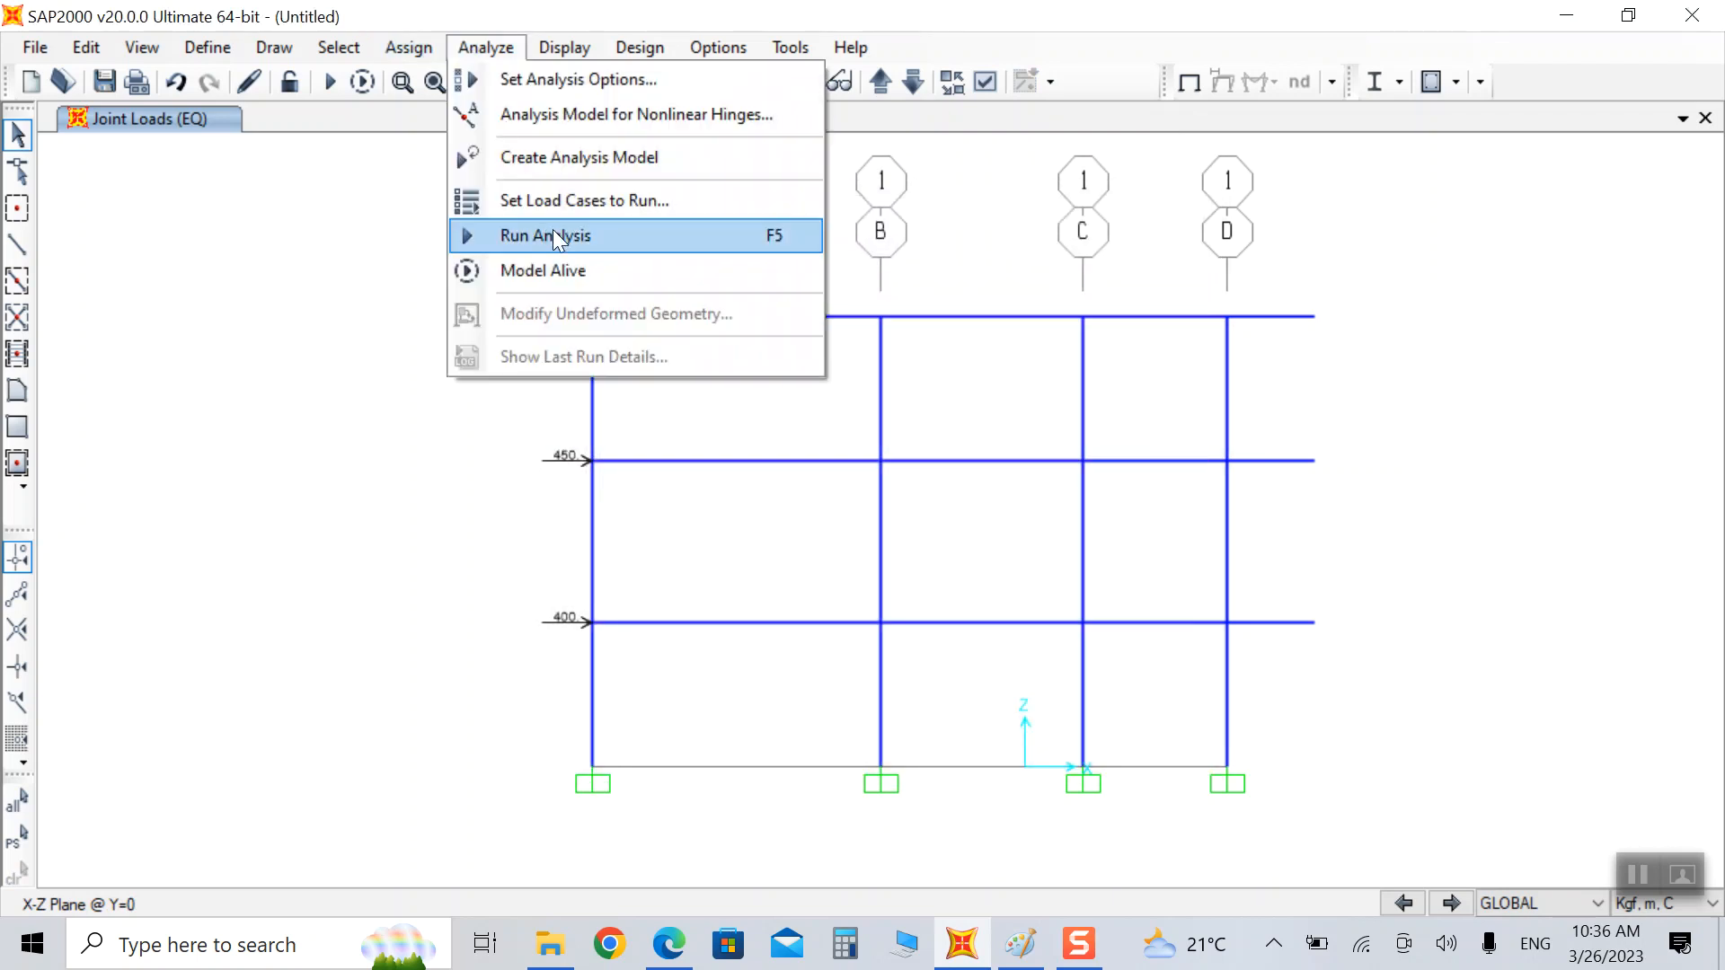
pyautogui.click(564, 235)
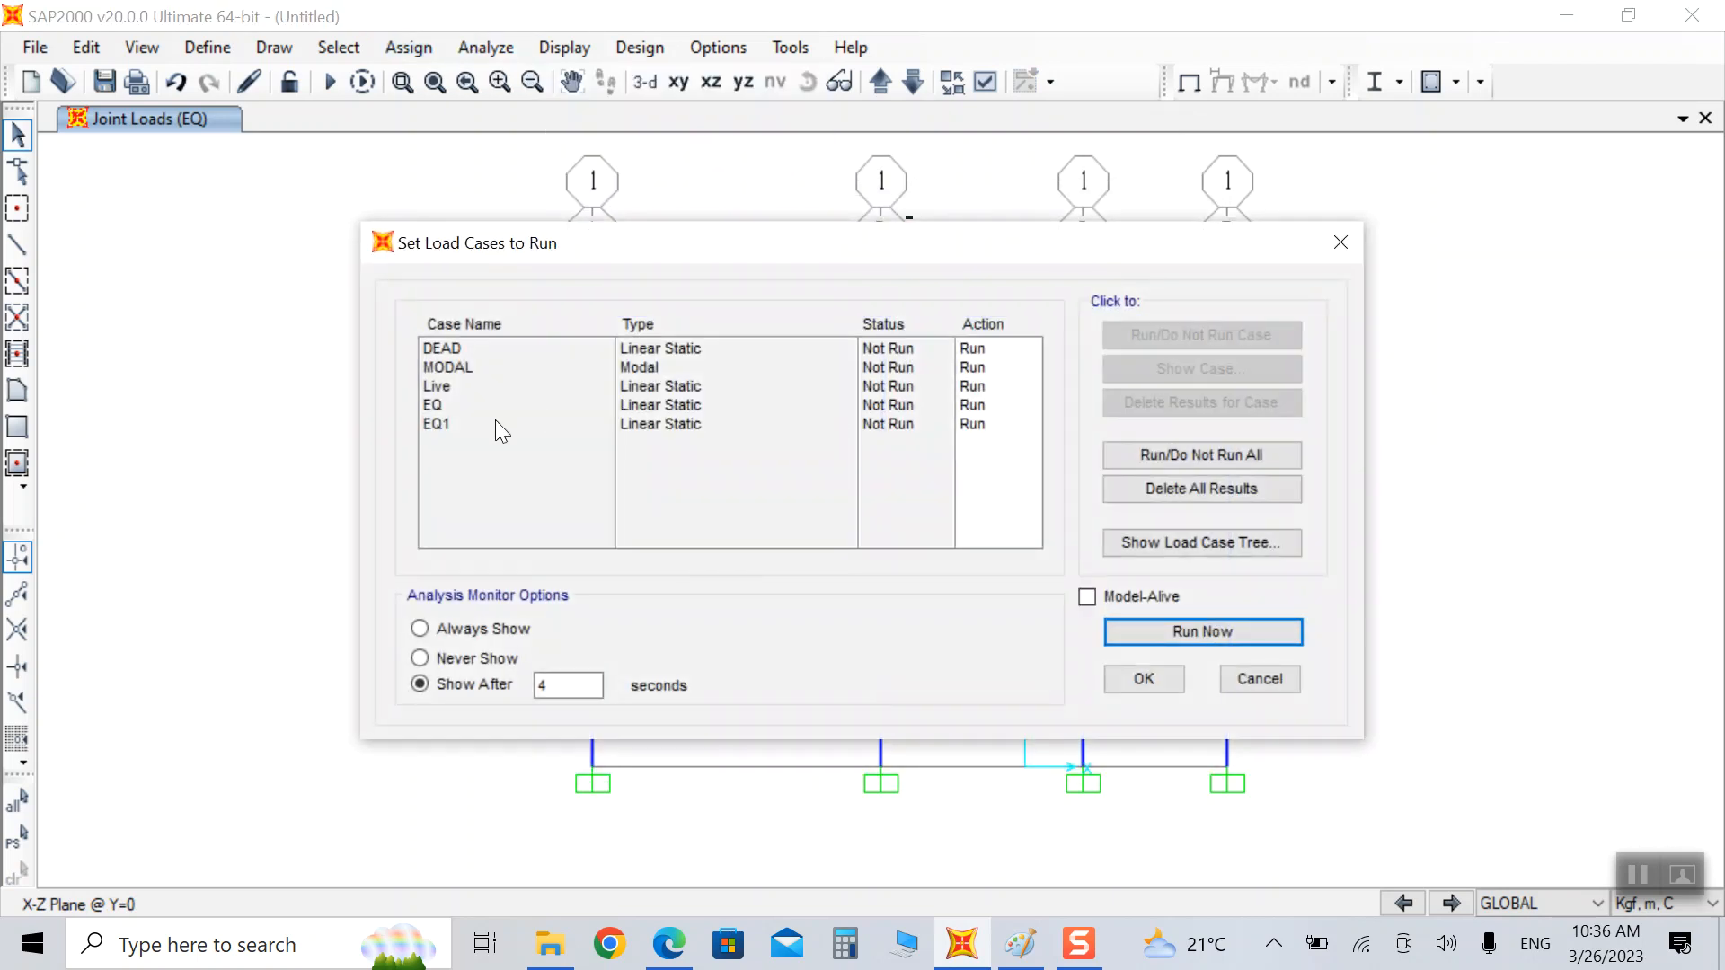
pyautogui.click(532, 366)
pyautogui.click(1227, 339)
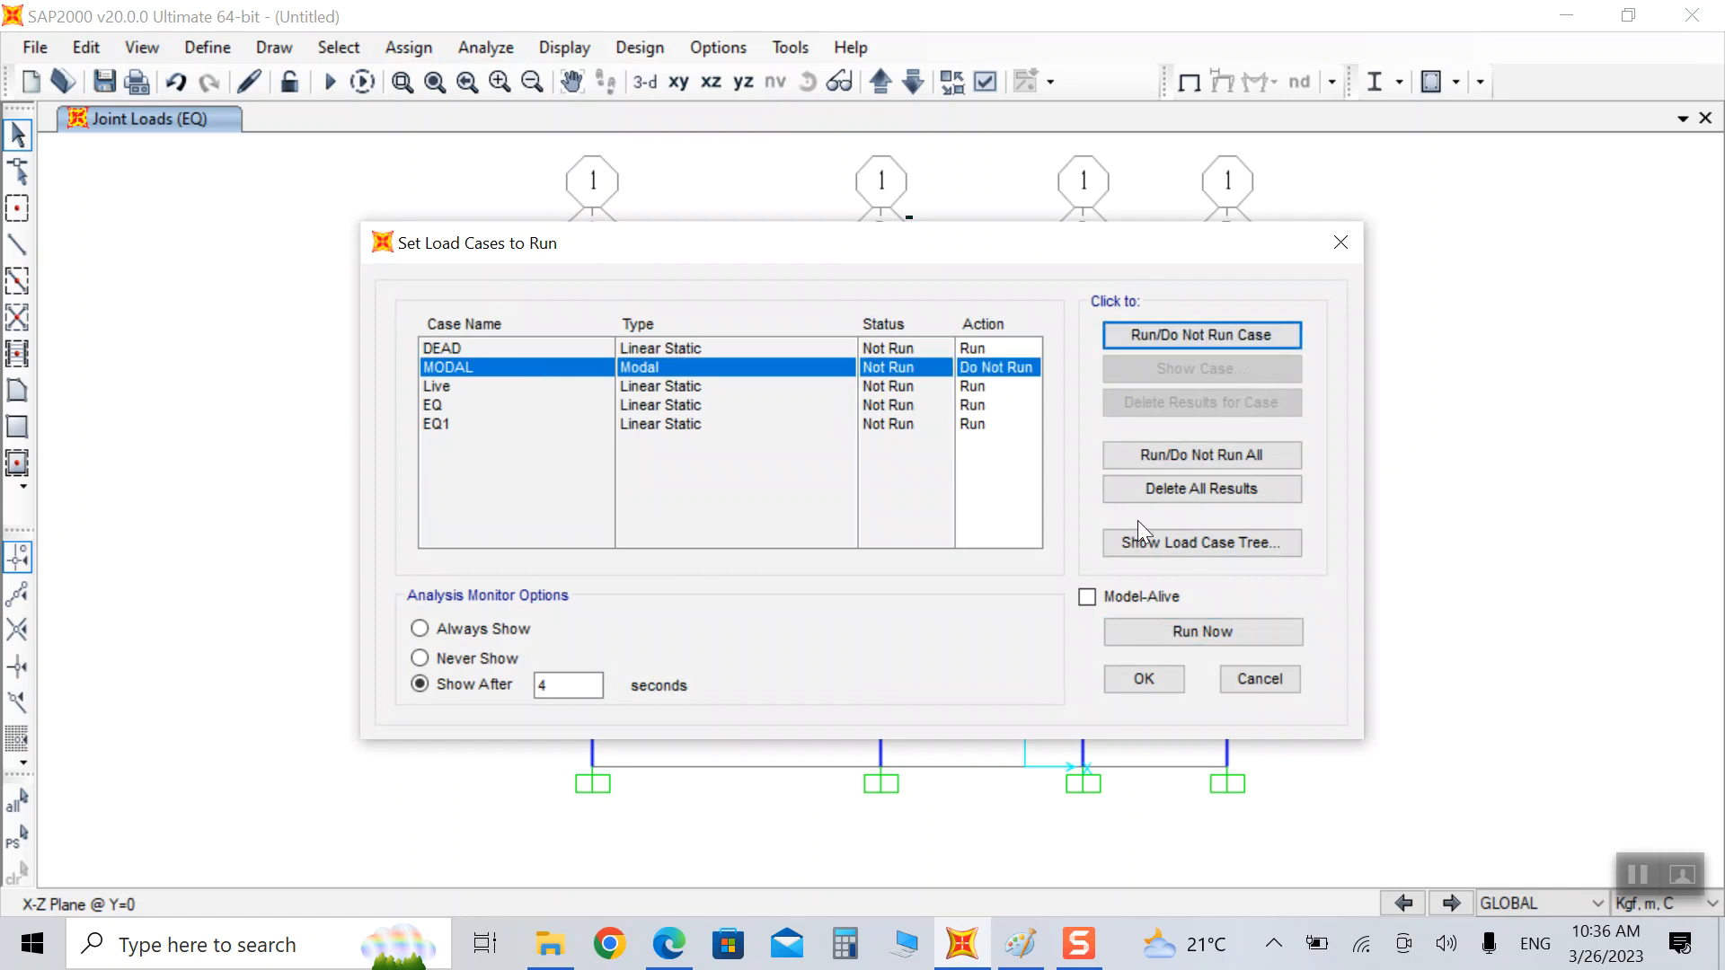
pyautogui.click(428, 424)
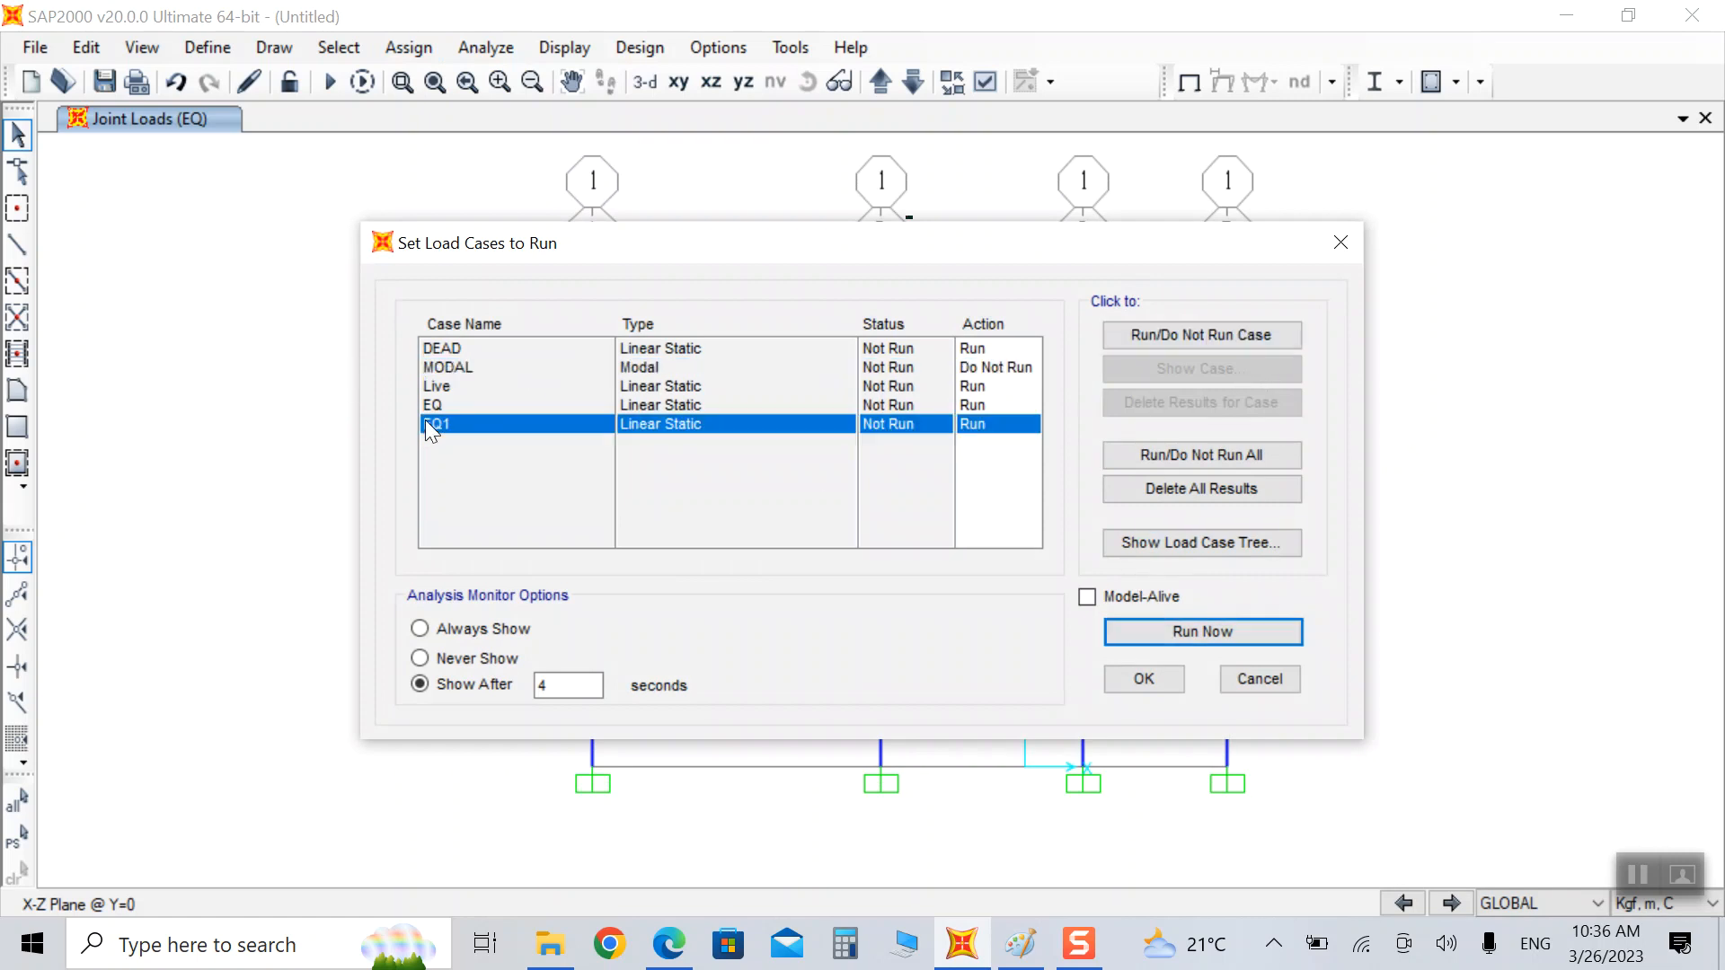
pyautogui.click(1202, 336)
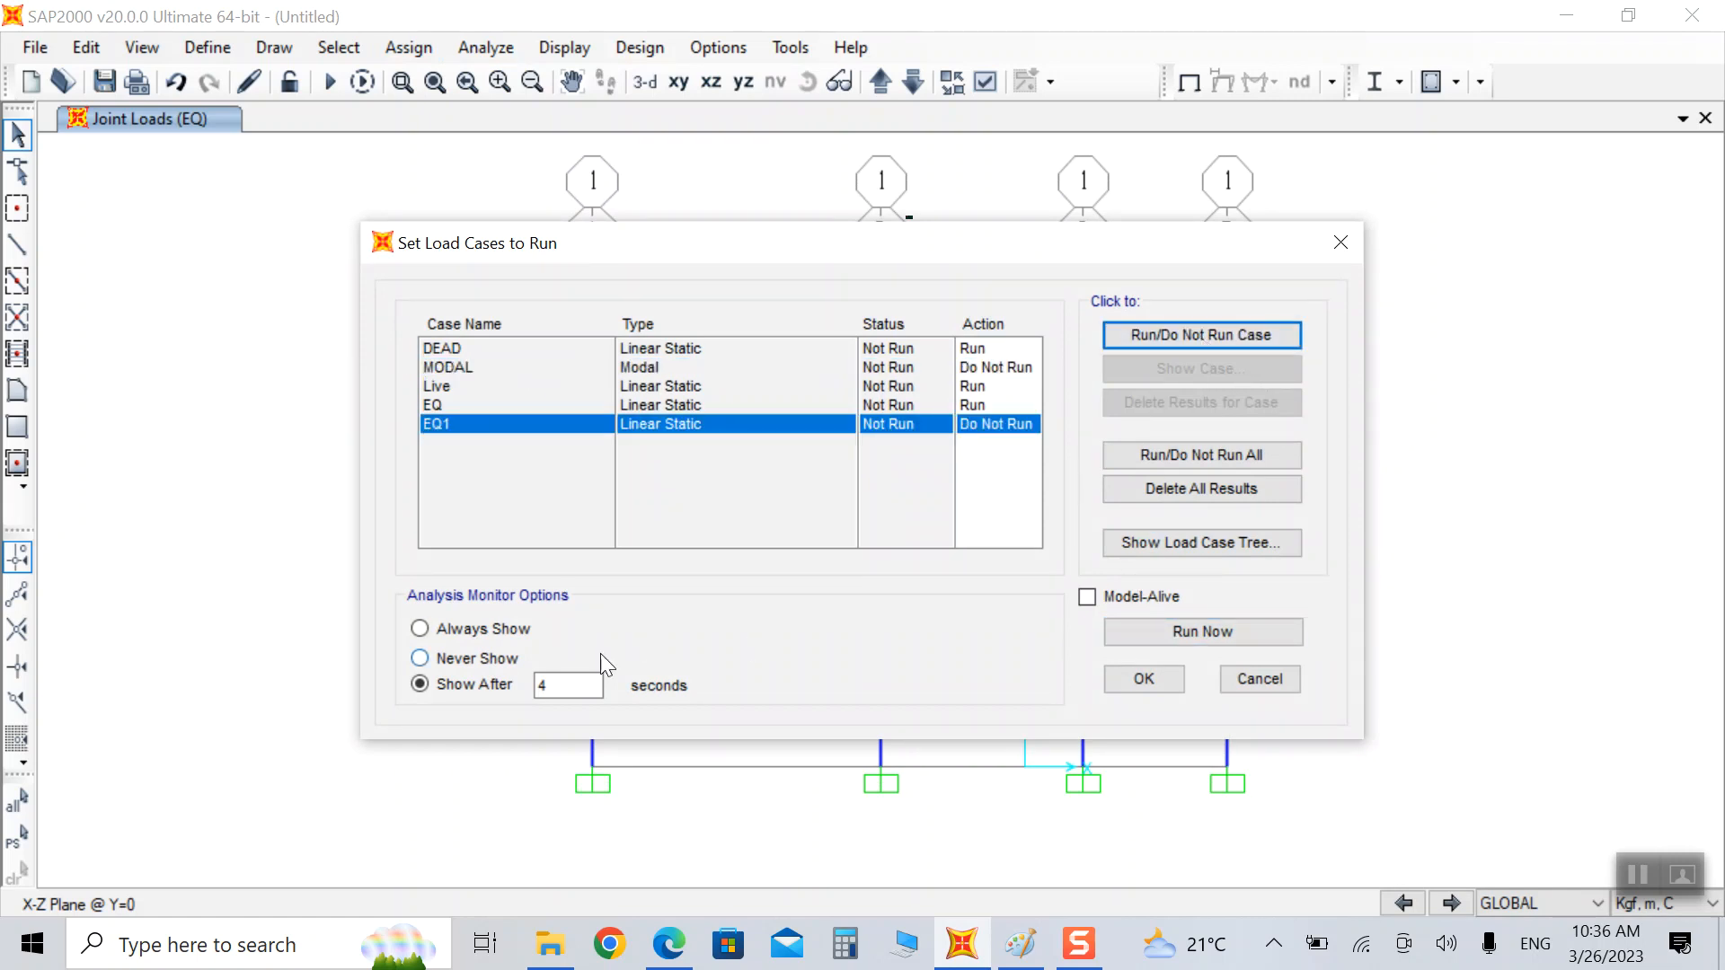
# Step: Run the analysis, saving the model in the Sap 1 folder on drive D with the author's name as file name
pyautogui.click(1224, 632)
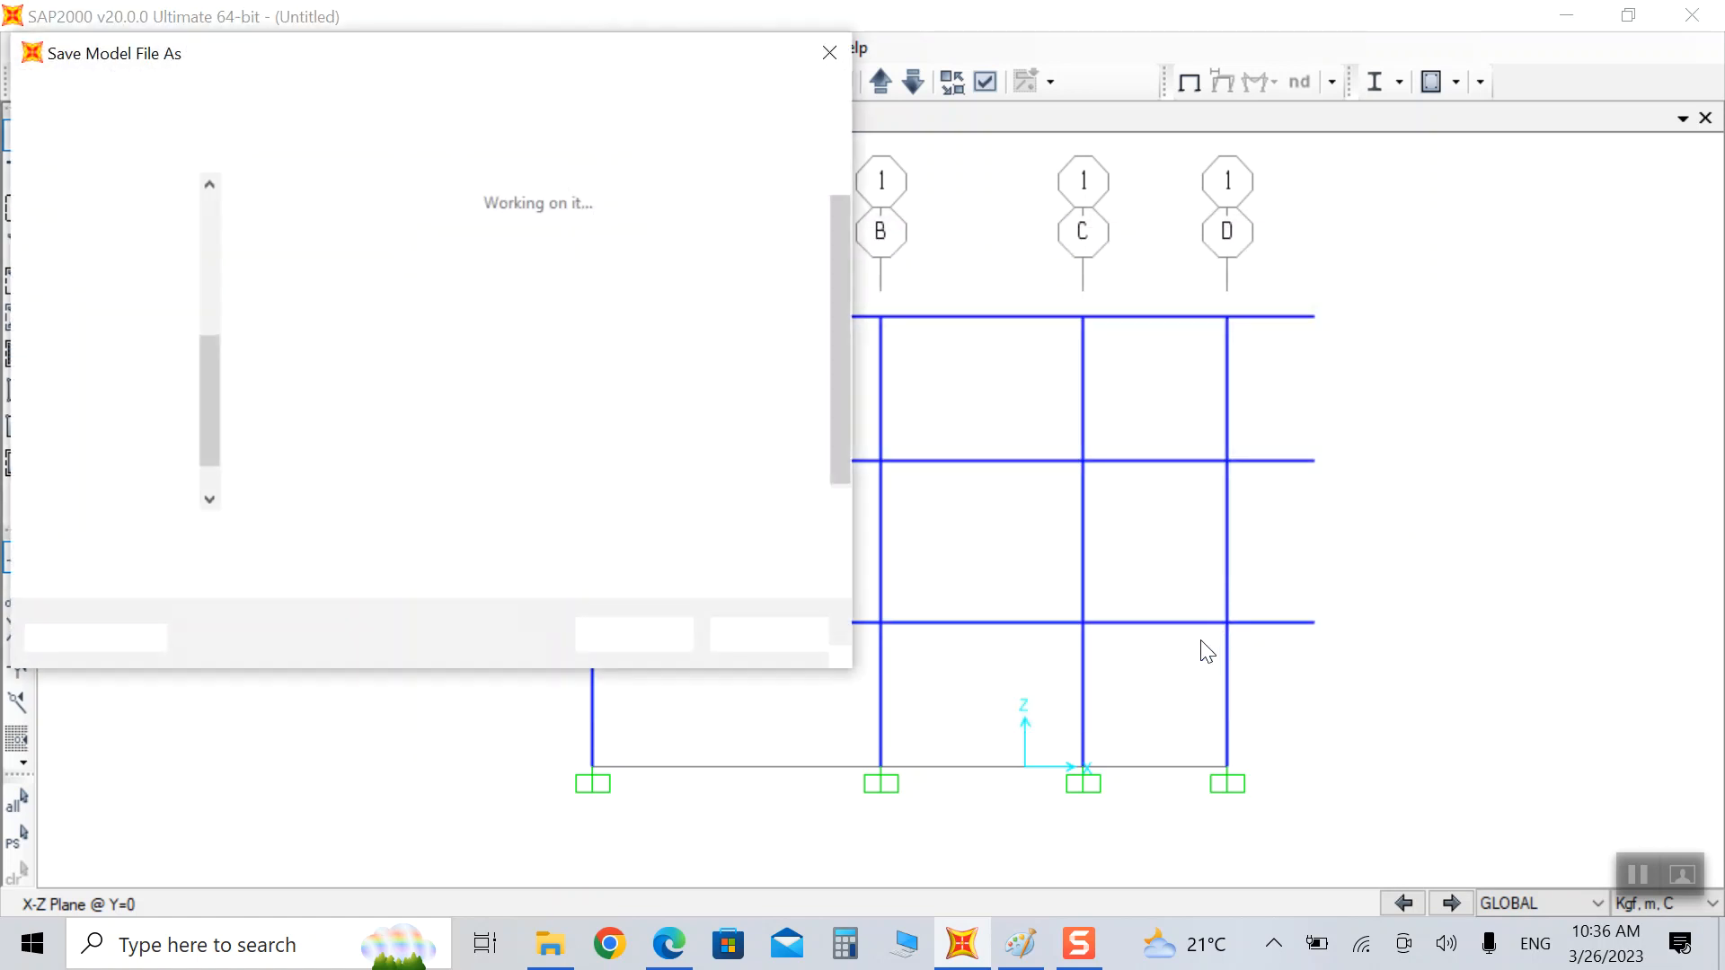
pyautogui.click(166, 490)
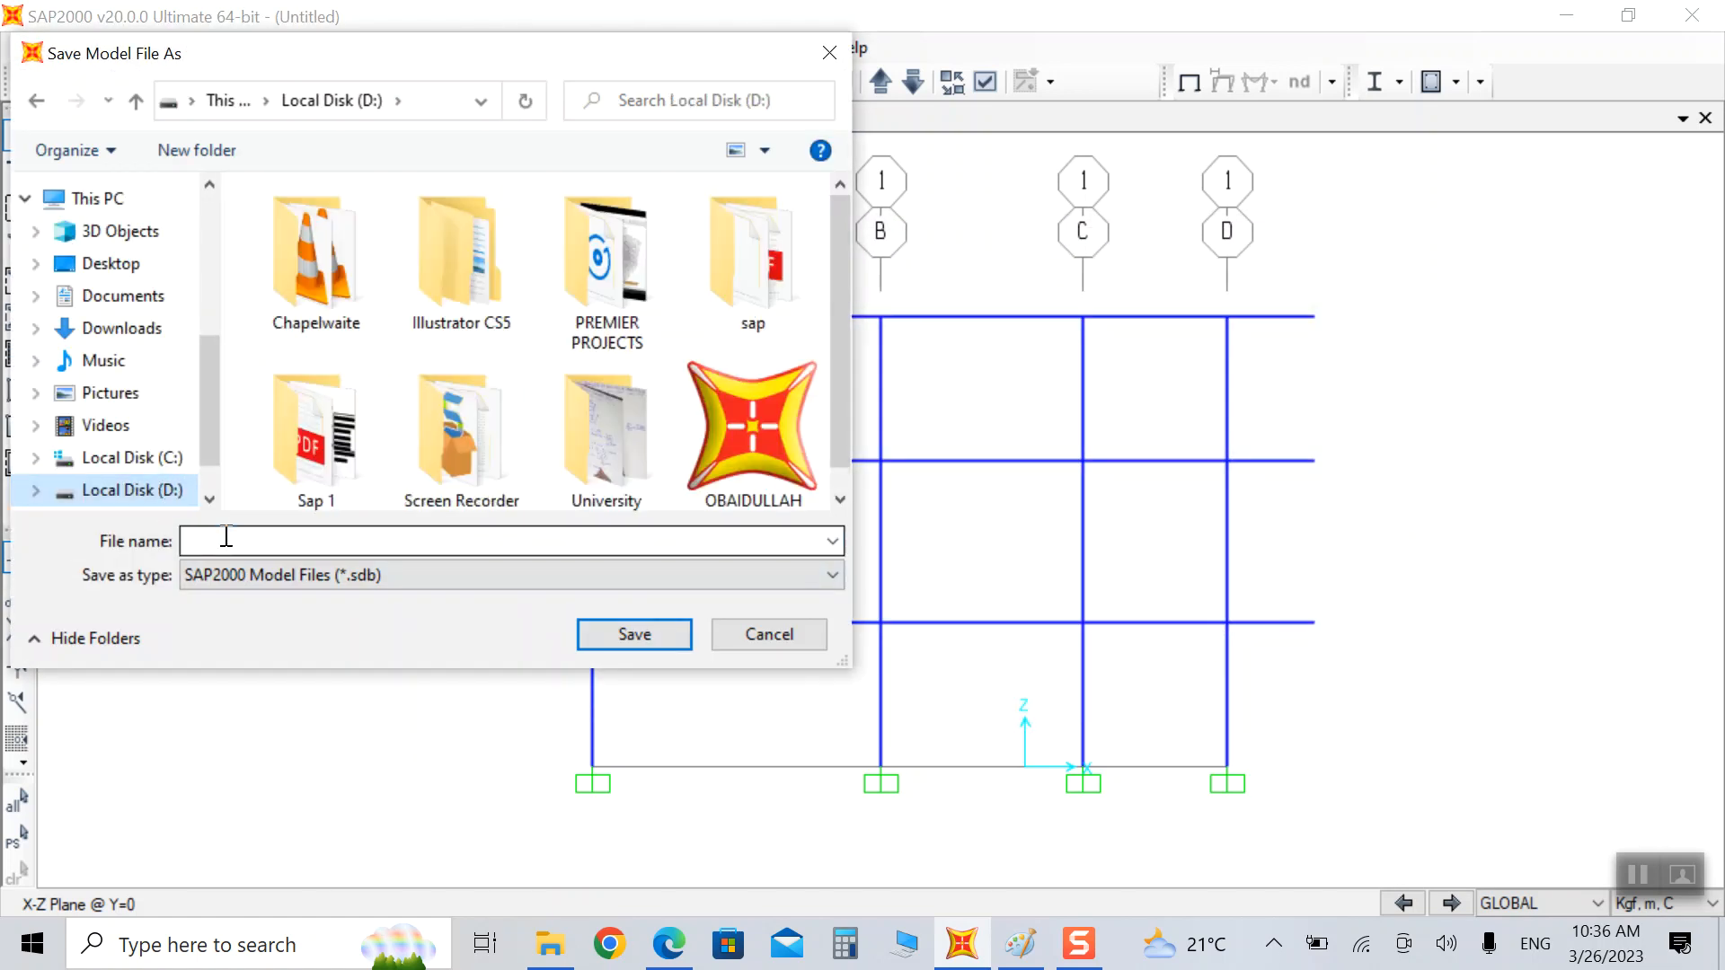
pyautogui.doubleClick(308, 422)
pyautogui.click(262, 548)
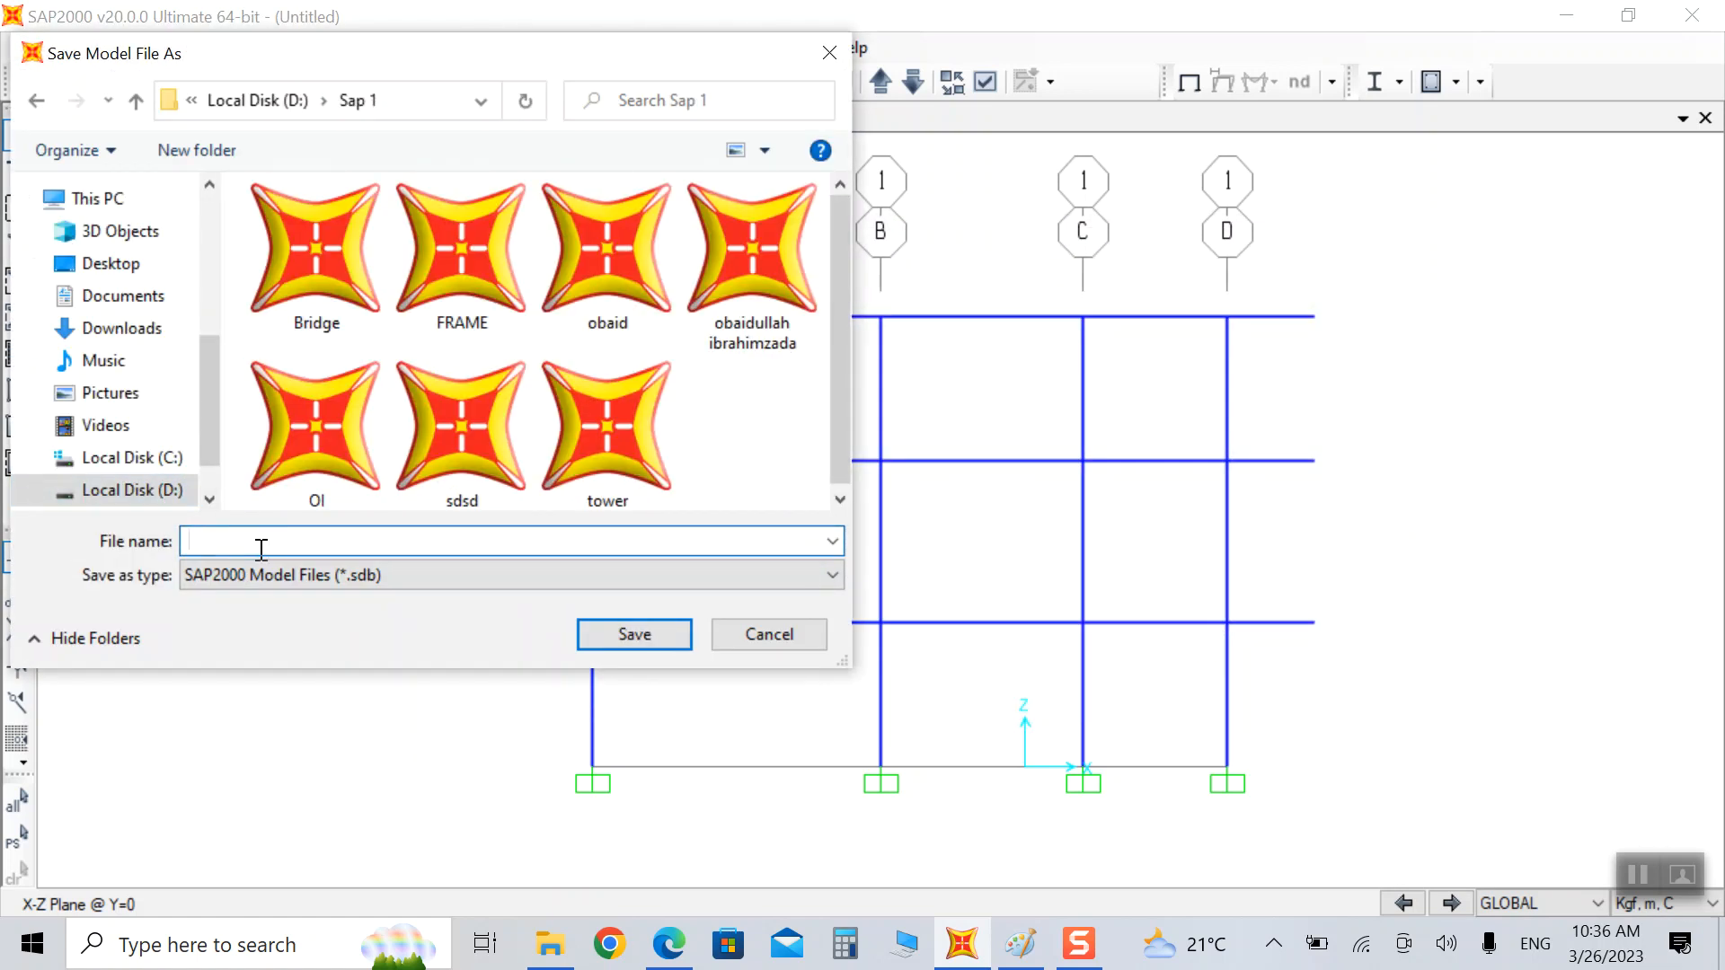
pyautogui.write('OBAID IBRAHIMZADA A')
pyautogui.click(633, 641)
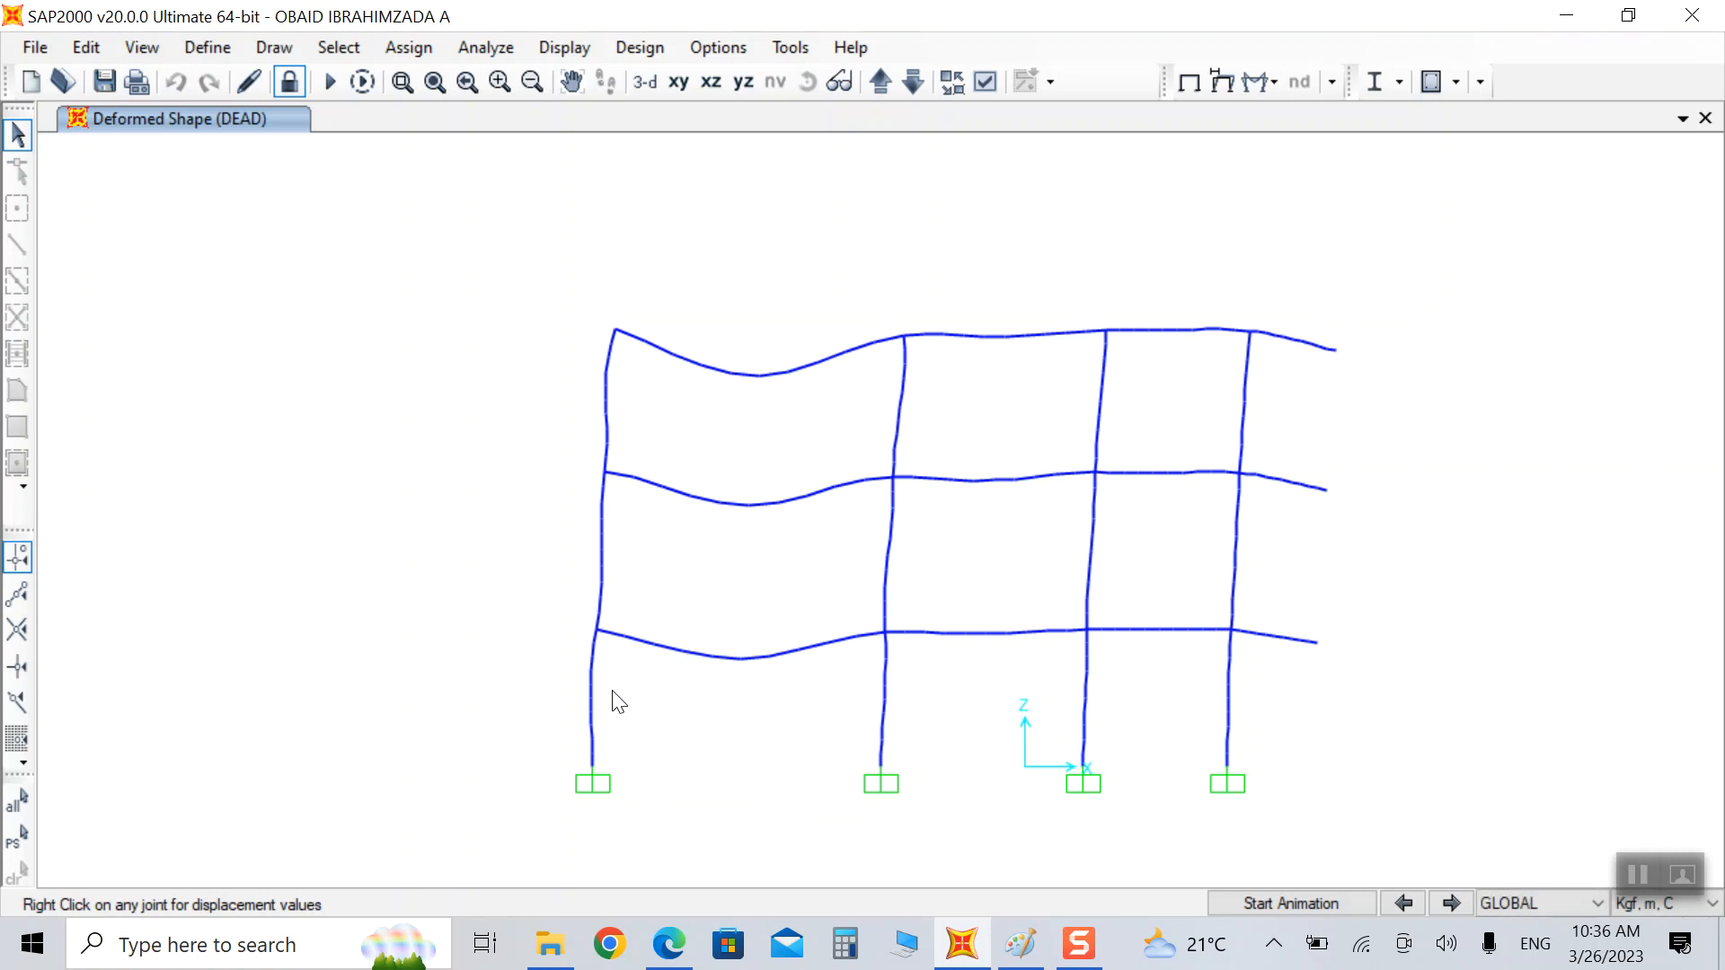
# Step: Animate the frame's deformed shape and step through the analysed load cases, ending back on DEAD
pyautogui.click(1326, 902)
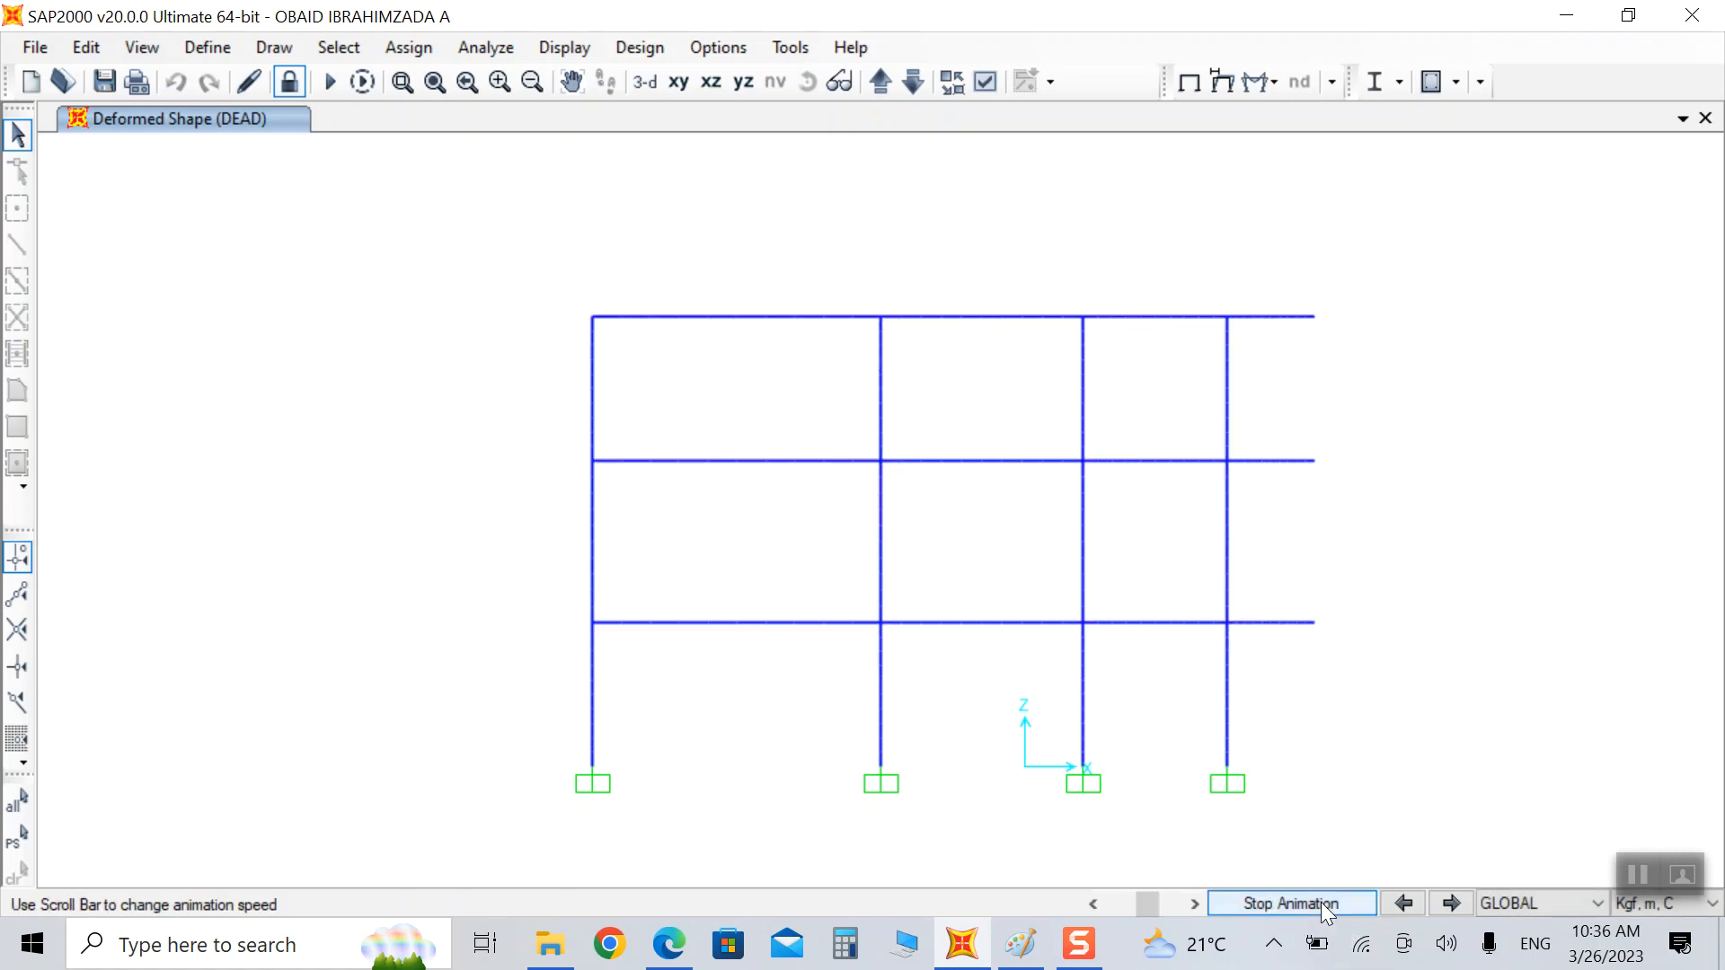
pyautogui.click(1450, 903)
pyautogui.click(1302, 904)
pyautogui.click(1455, 901)
pyautogui.click(1344, 904)
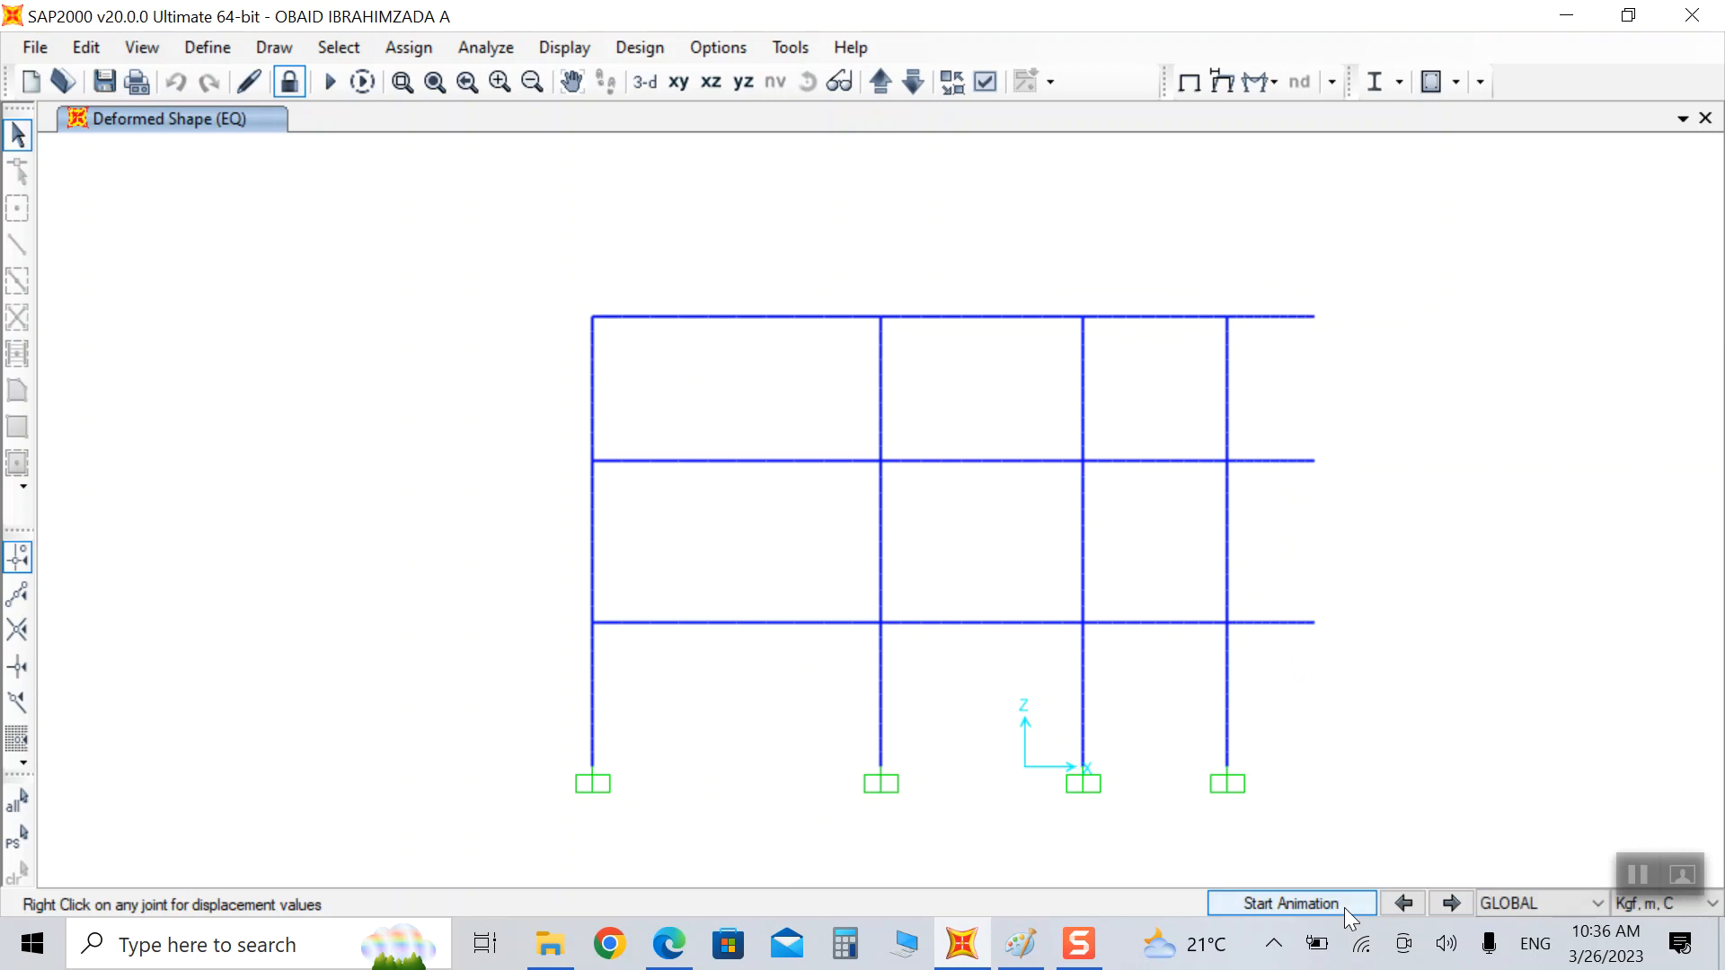
pyautogui.click(1451, 902)
pyautogui.click(1343, 906)
# Step: Add COMB2 to the design load combinations for concrete frame design
pyautogui.click(1455, 85)
pyautogui.click(1474, 230)
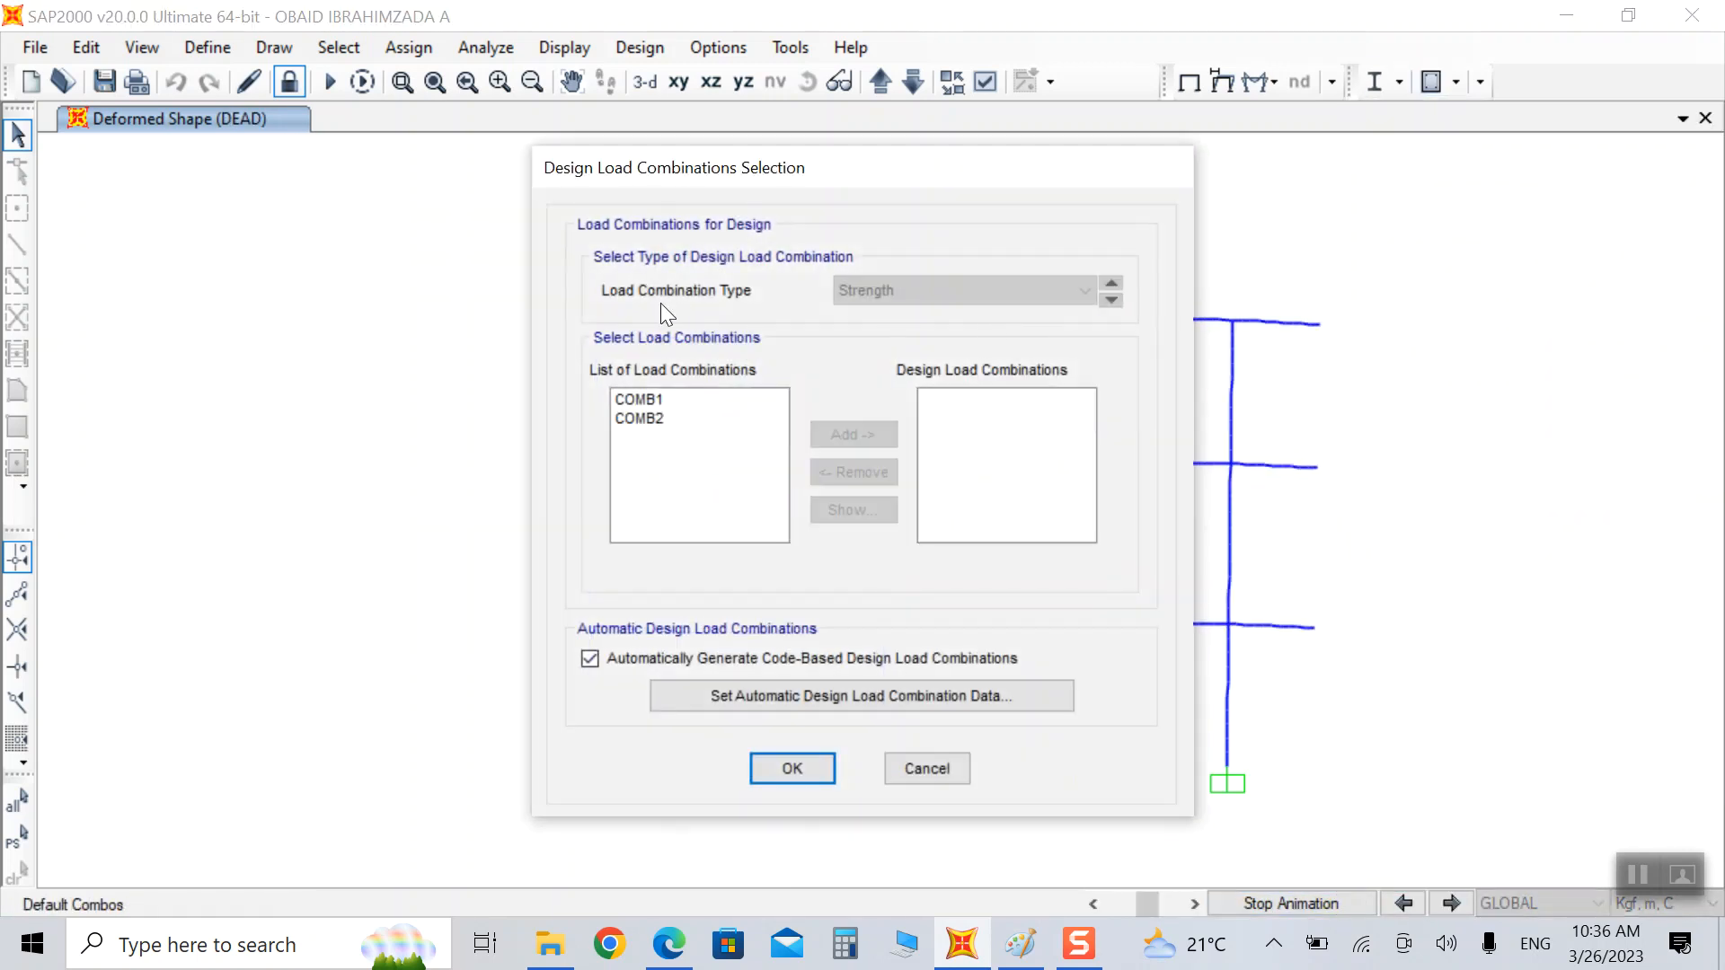
pyautogui.click(665, 417)
pyautogui.click(852, 437)
pyautogui.click(792, 768)
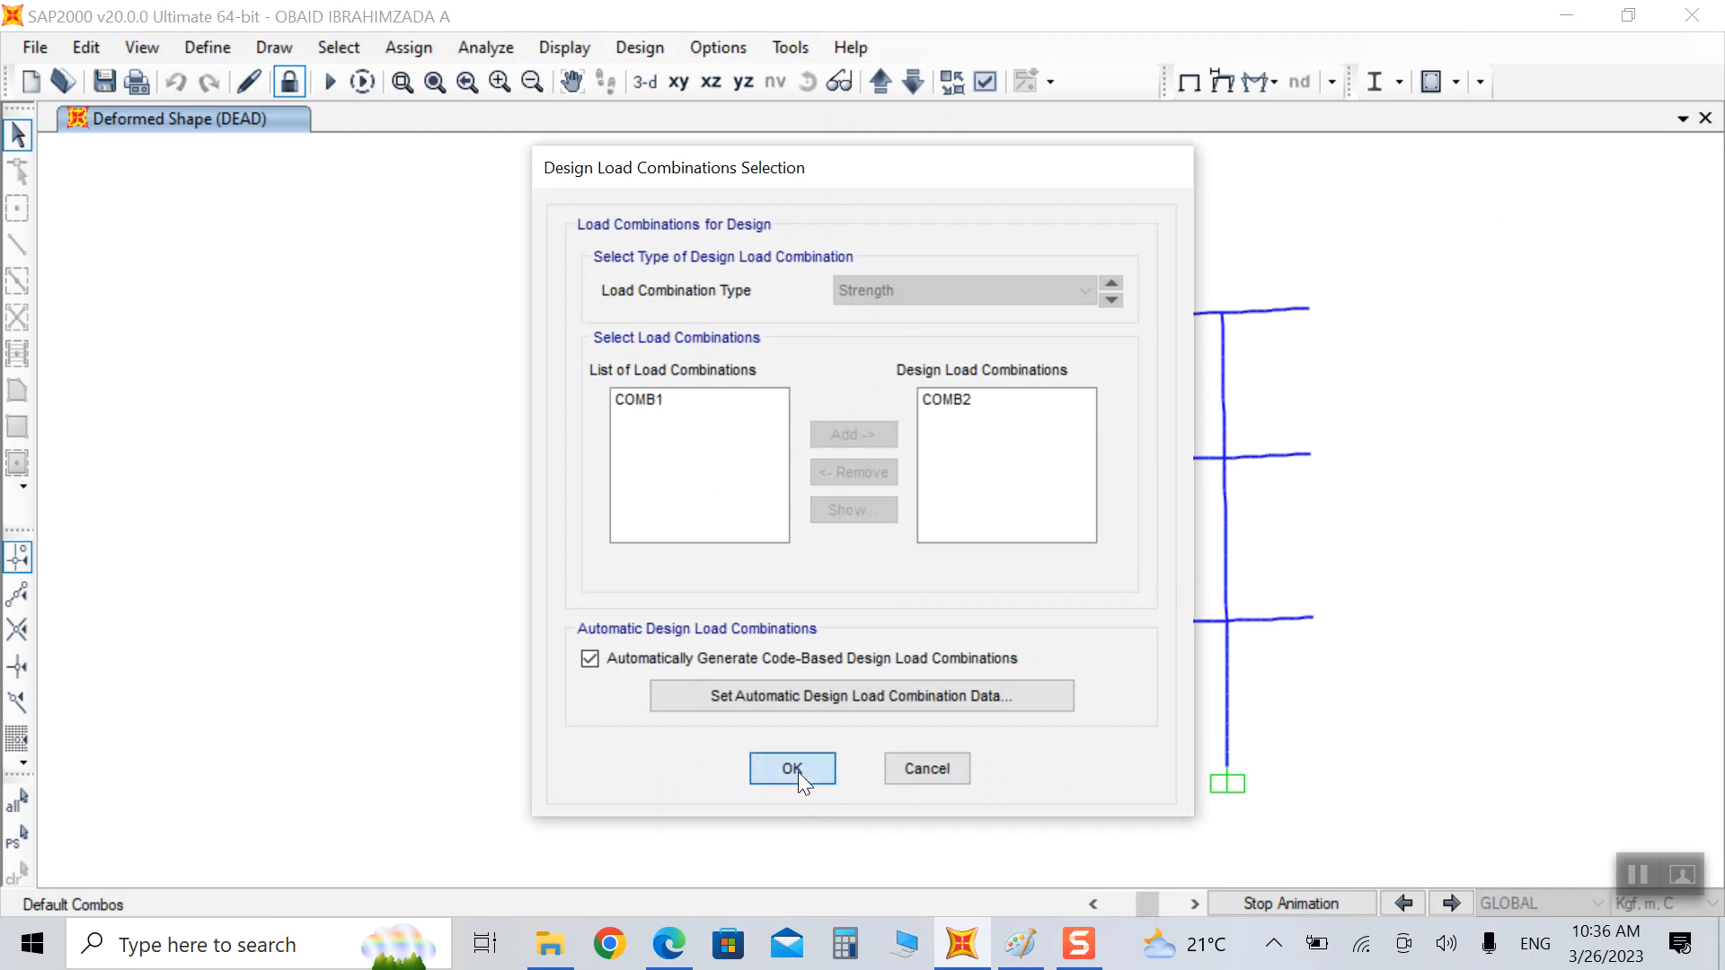
# Step: Run the concrete frame design check of the structure to obtain the longitudinal reinforcing areas
pyautogui.click(1455, 82)
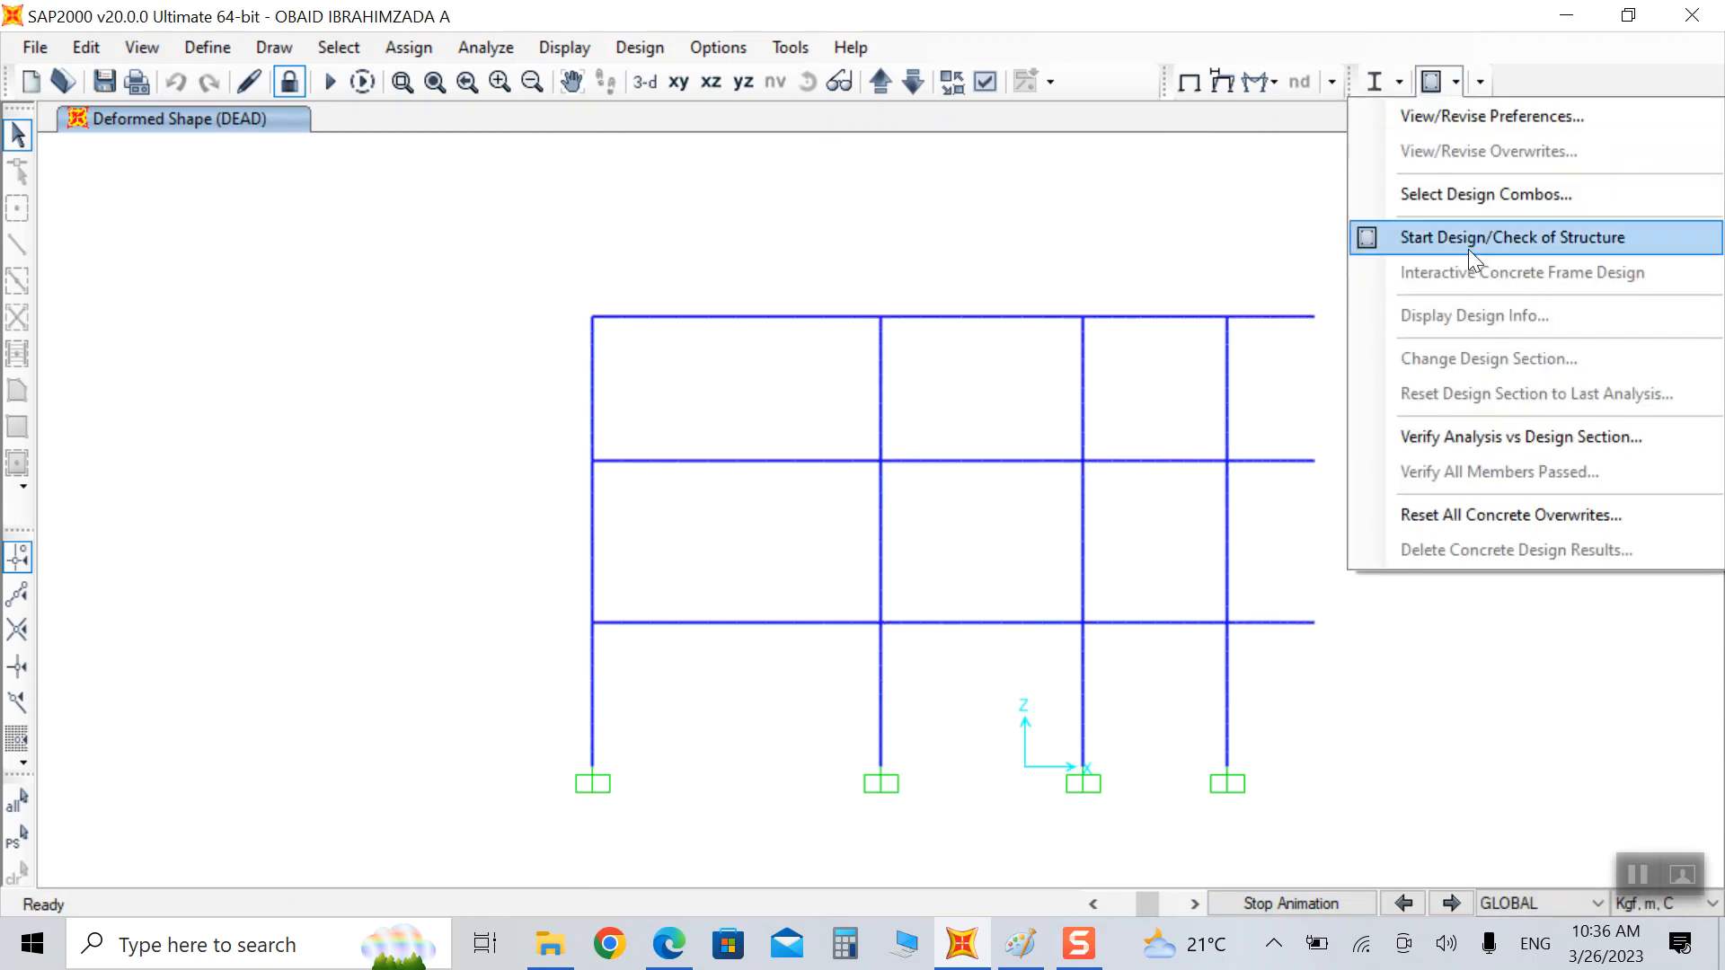
pyautogui.click(1468, 249)
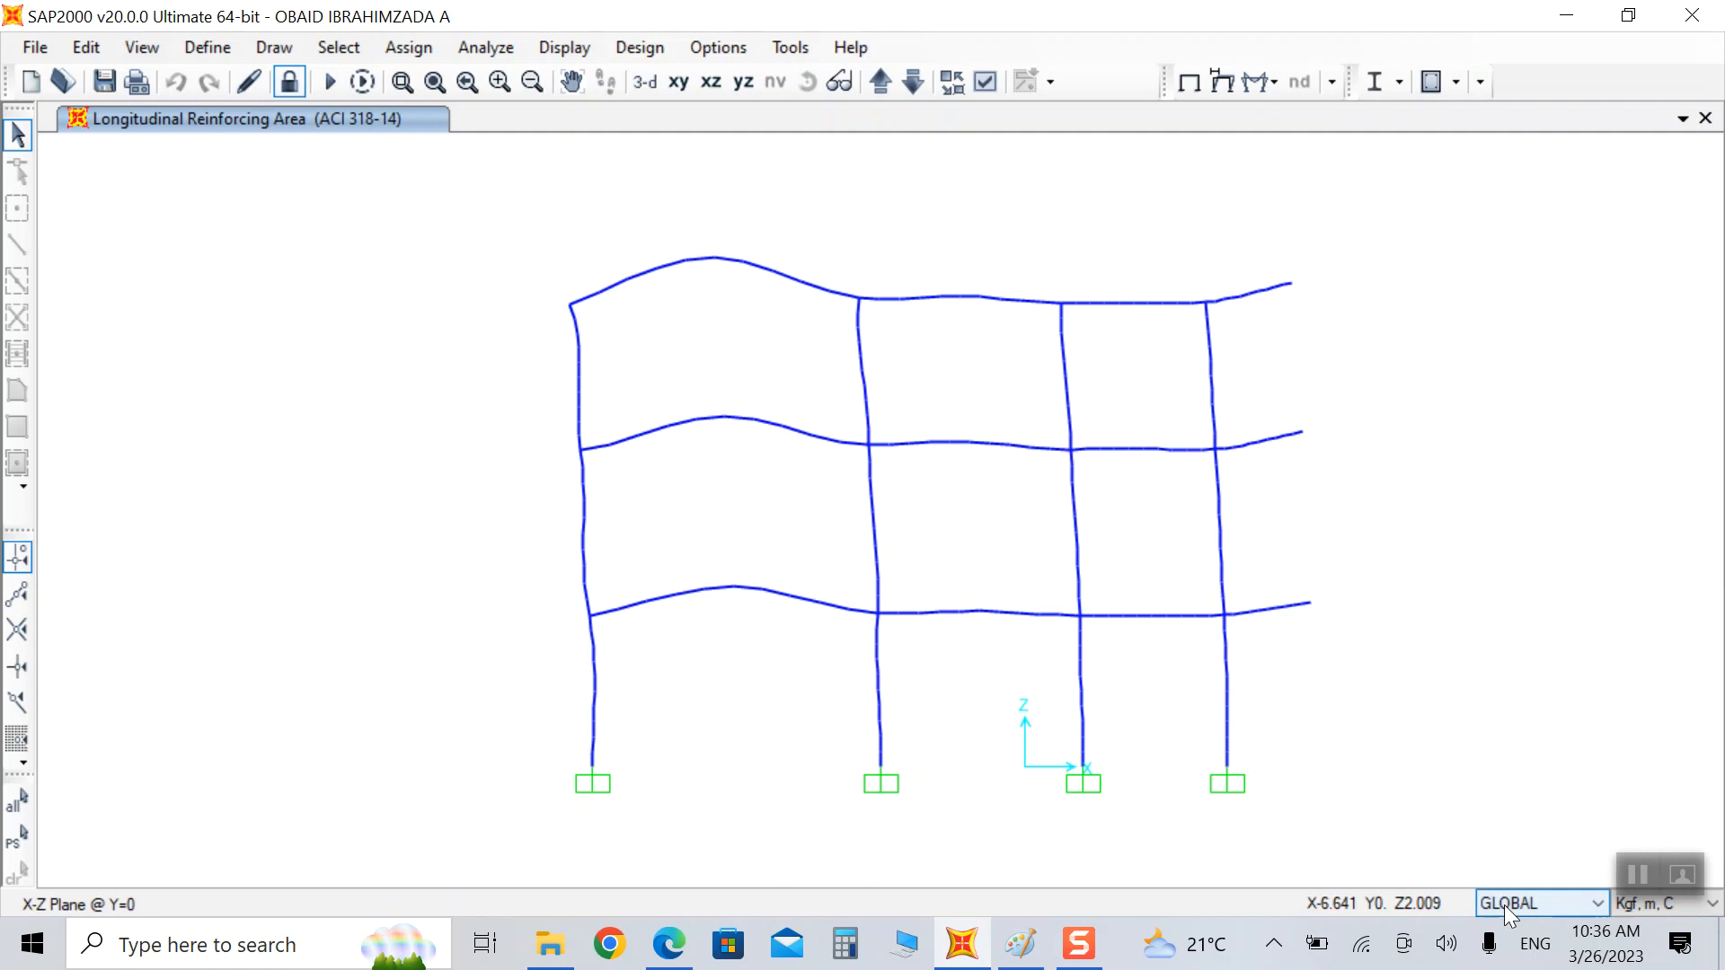
pyautogui.click(1455, 81)
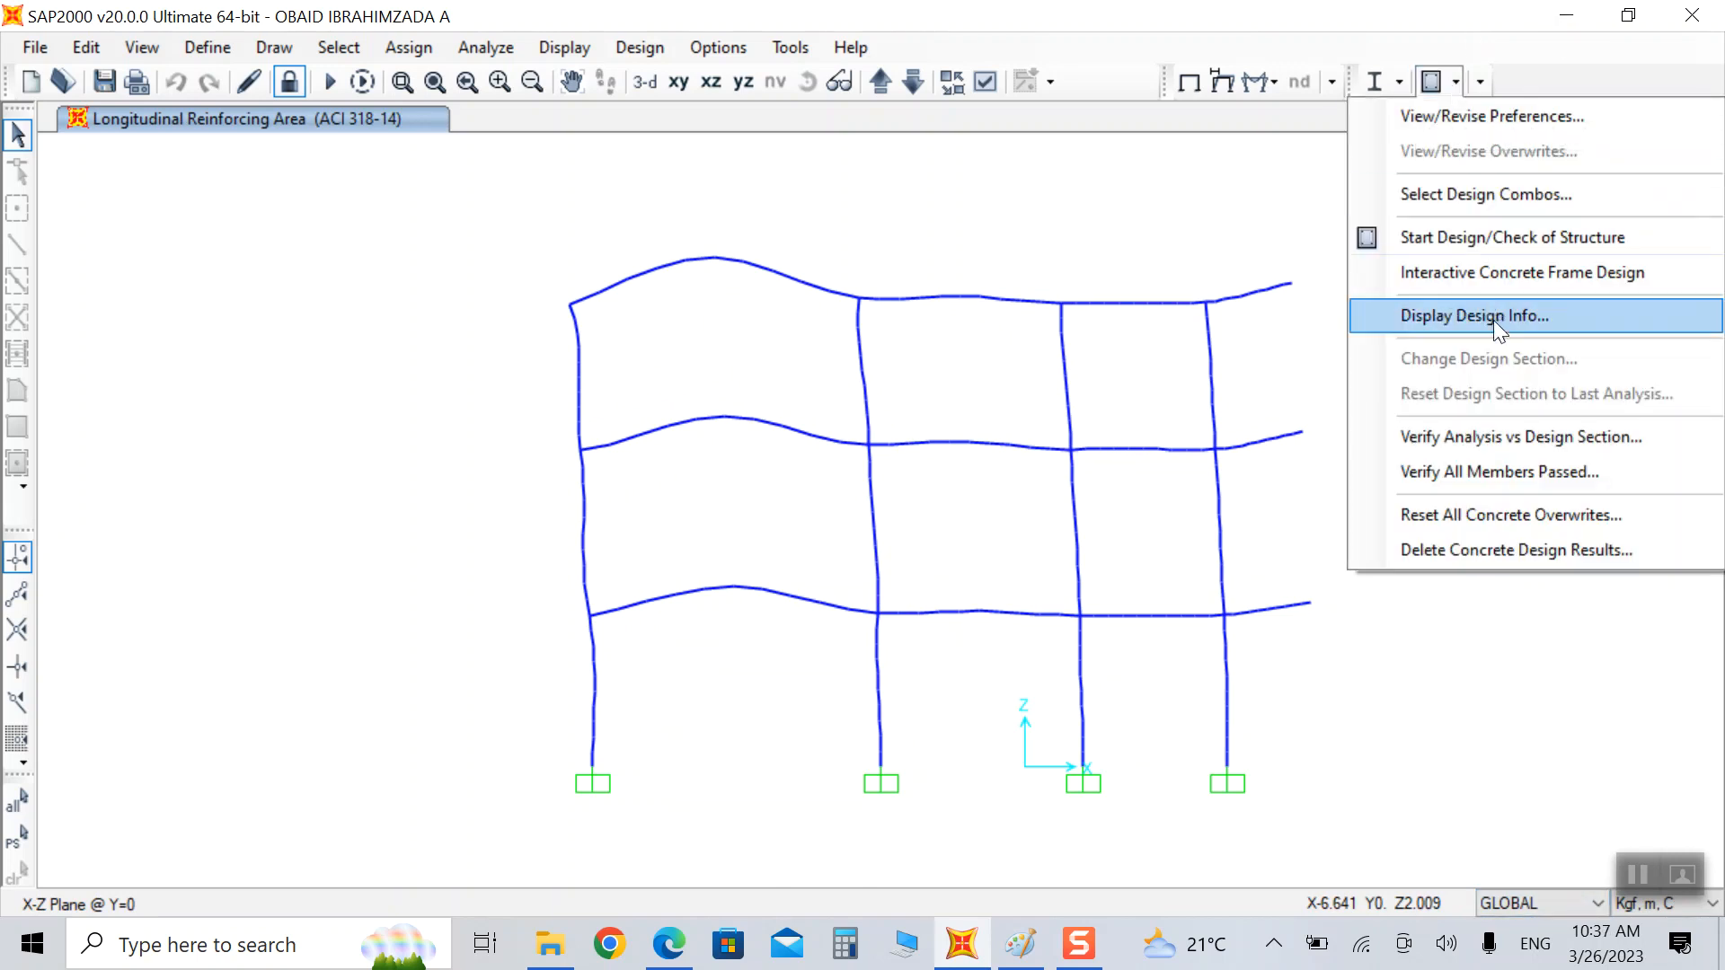
pyautogui.click(1488, 247)
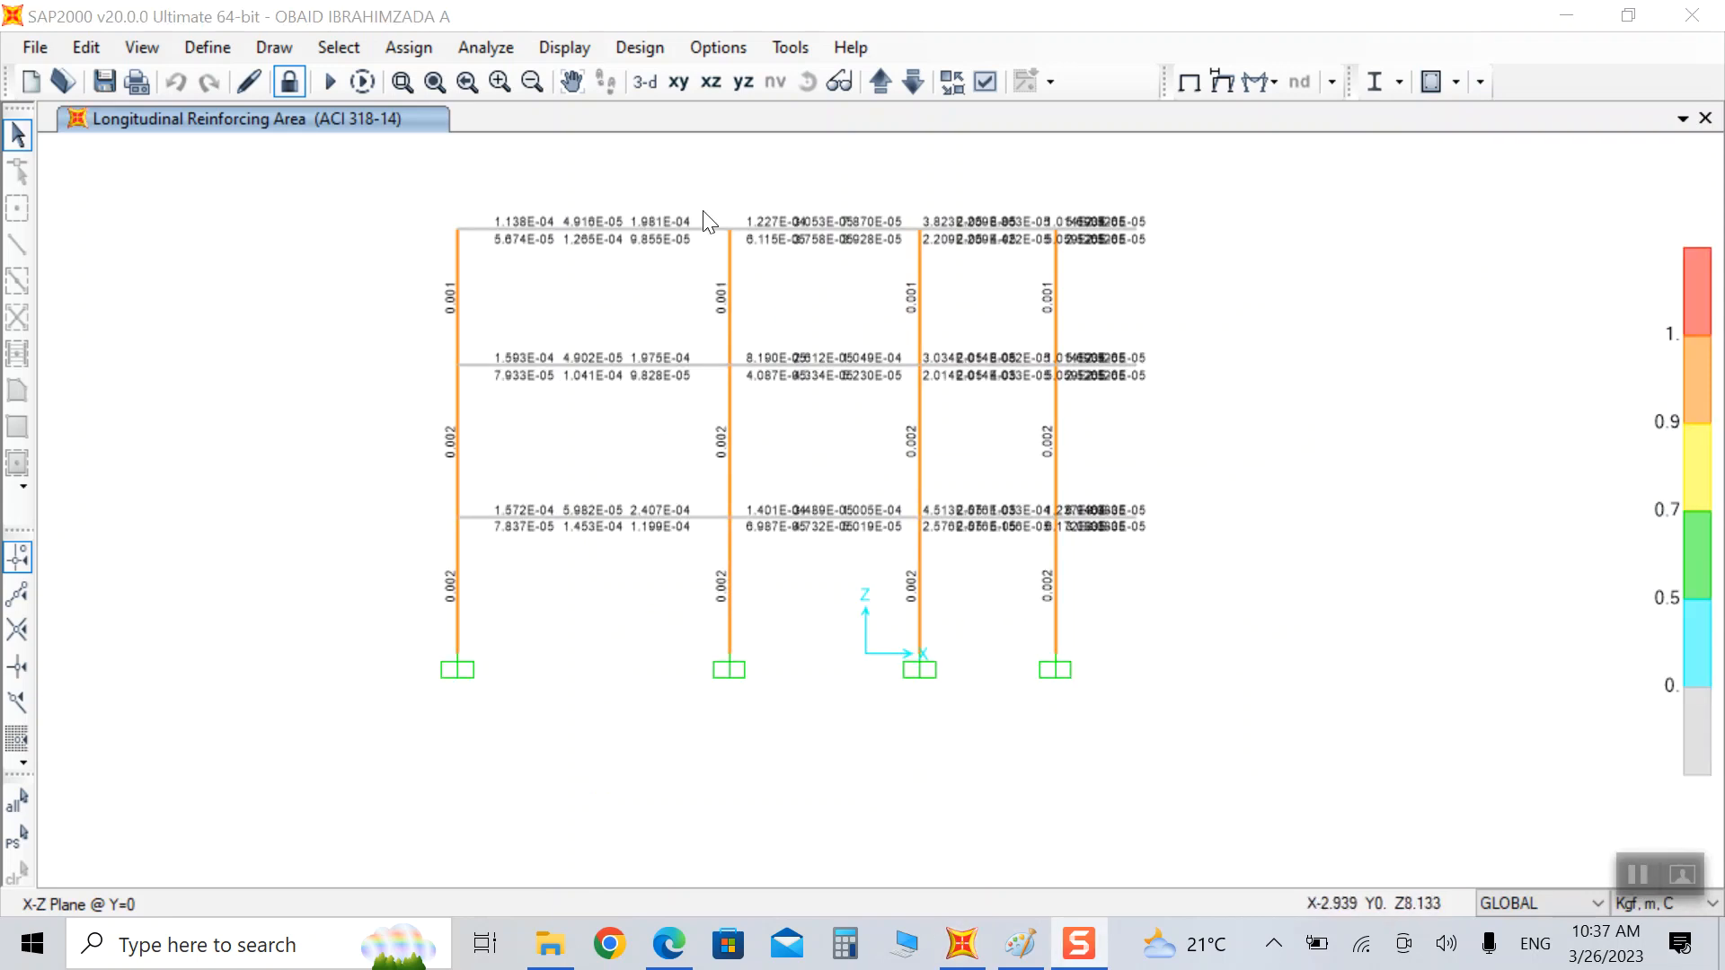
# Step: Switch the display units to Kgf, cm, C for the longitudinal reinforcing areas
pyautogui.scroll(2, 608, 212)
pyautogui.scroll(-2, 654, 250)
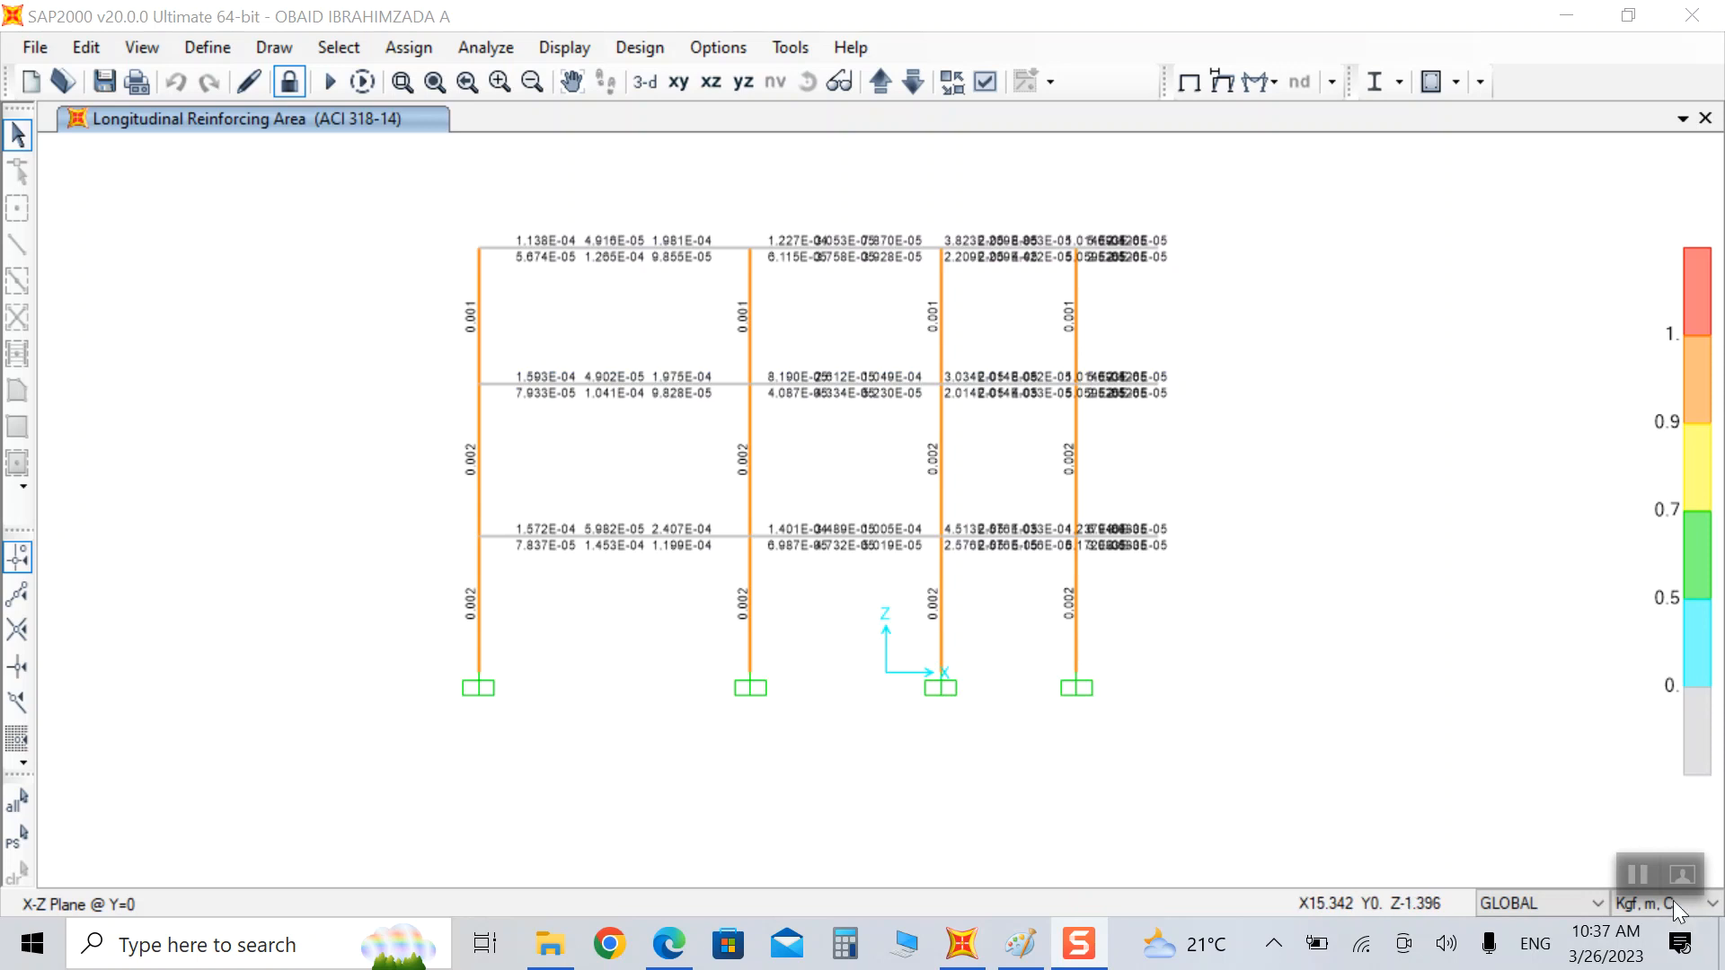
pyautogui.click(1712, 903)
pyautogui.click(1653, 876)
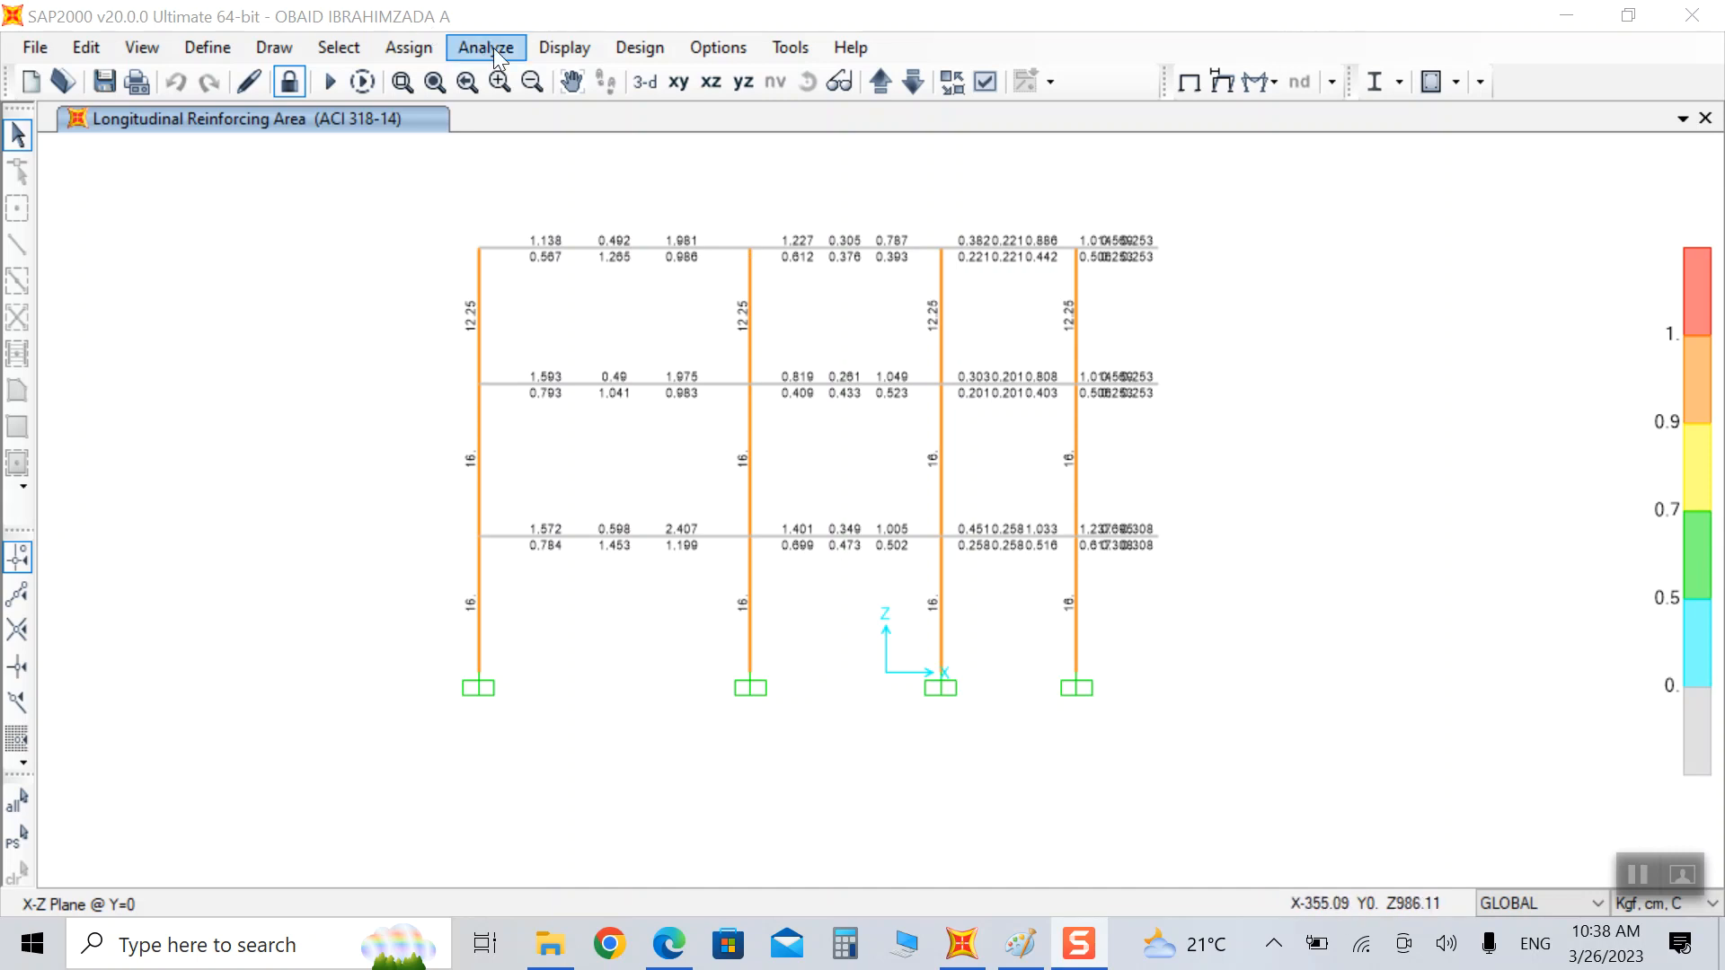
# Step: Display the Moment 3-3 diagram of the frames for COMB2 with its values shown
pyautogui.click(645, 49)
pyautogui.moveTo(543, 54)
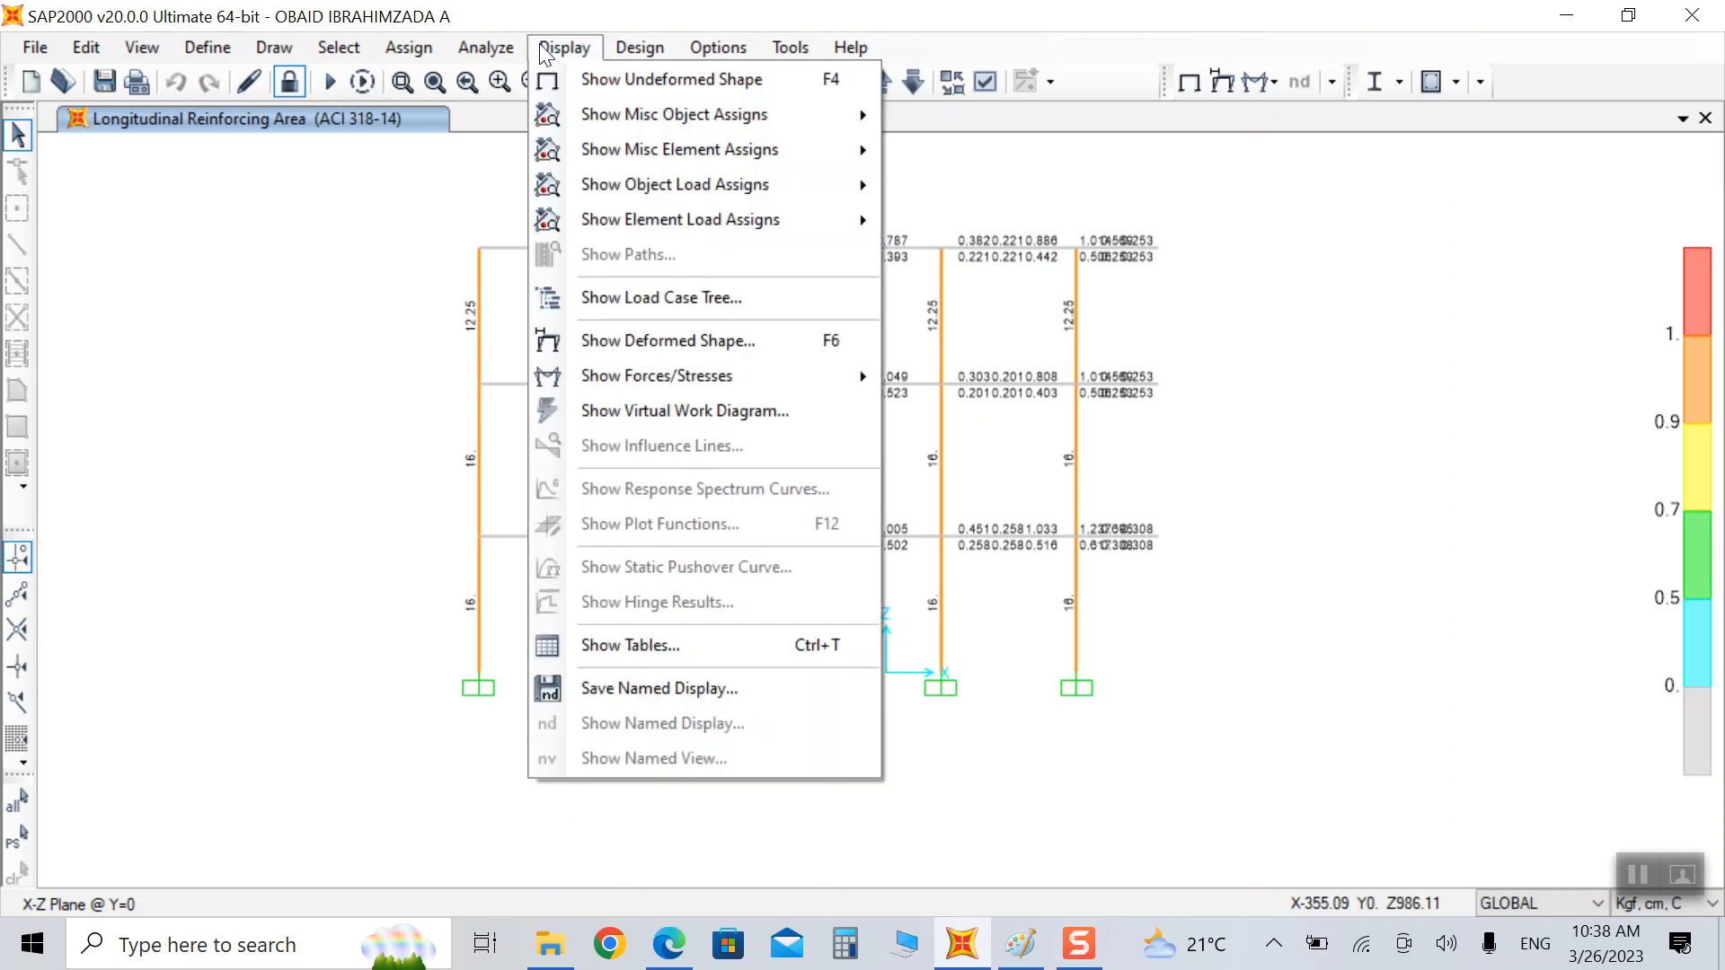
pyautogui.moveTo(704, 386)
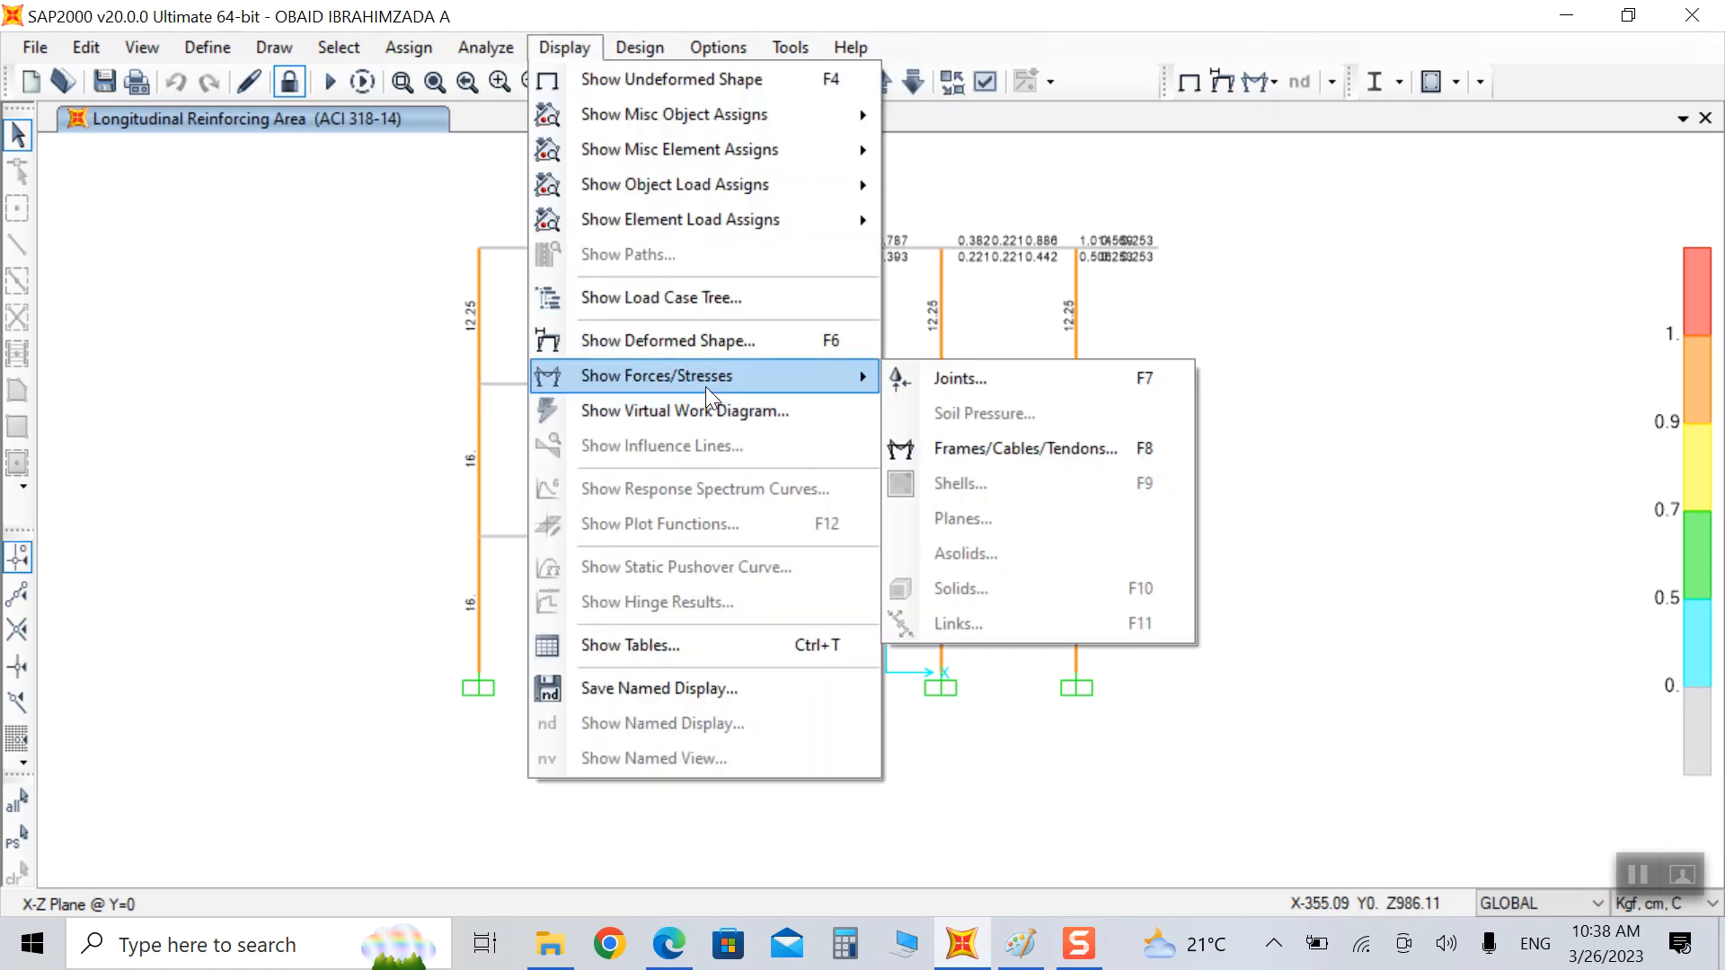
pyautogui.click(951, 450)
pyautogui.click(881, 111)
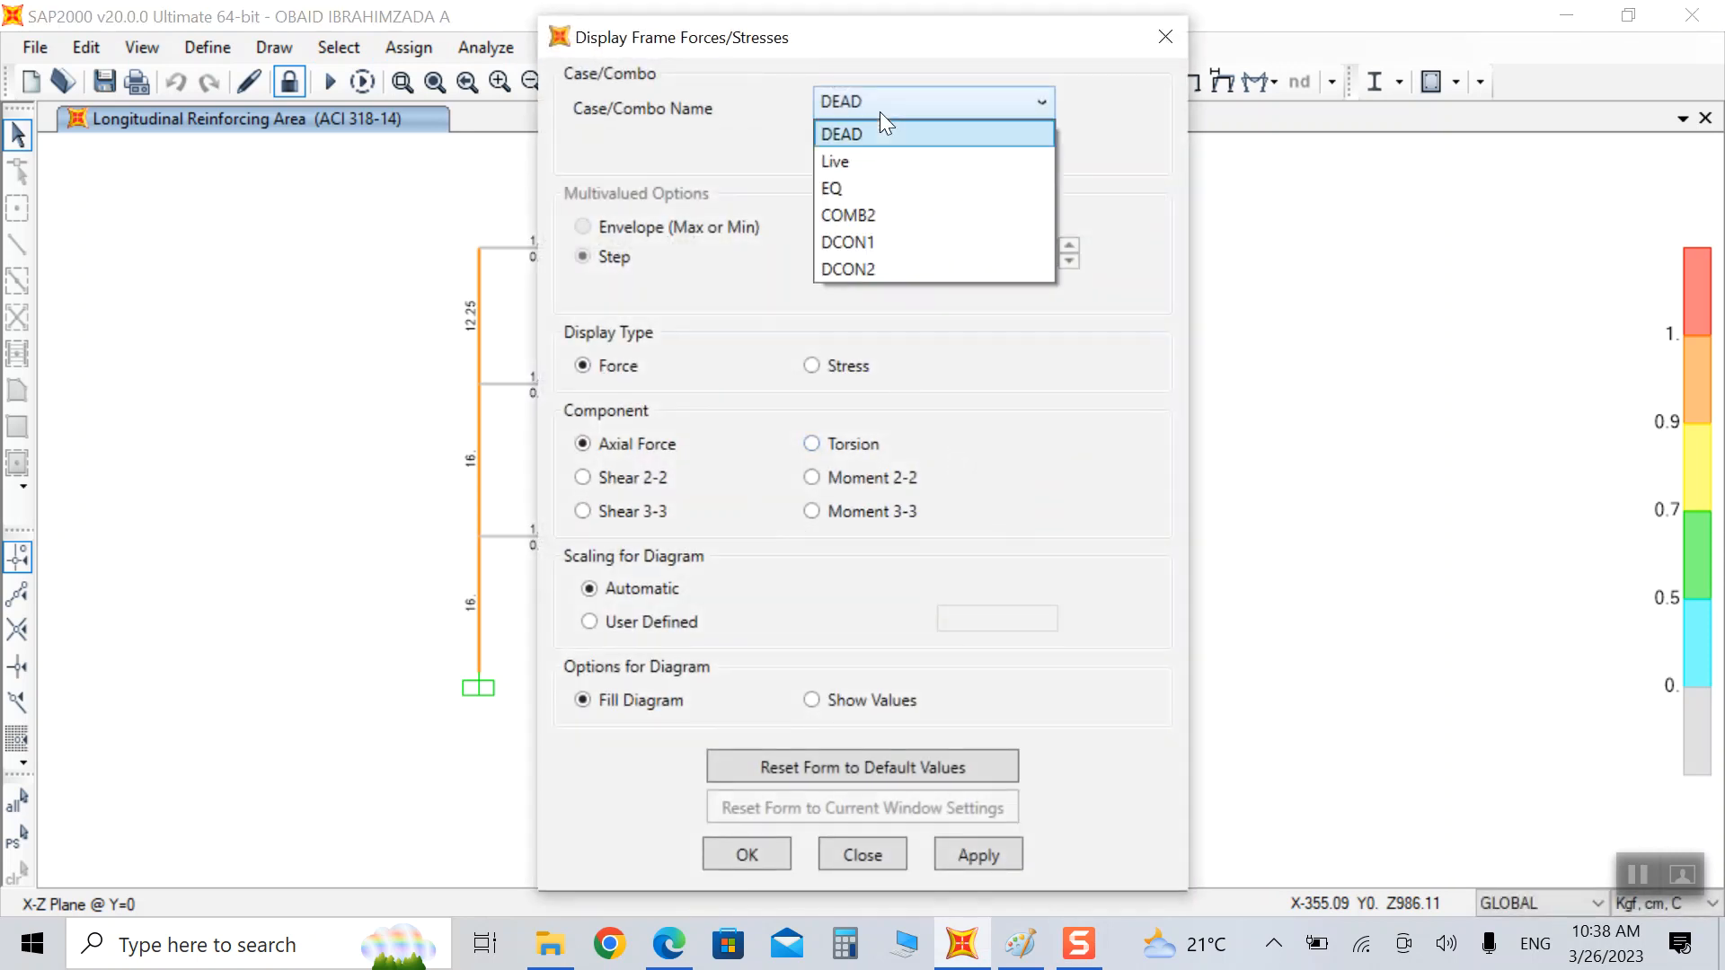
pyautogui.click(863, 216)
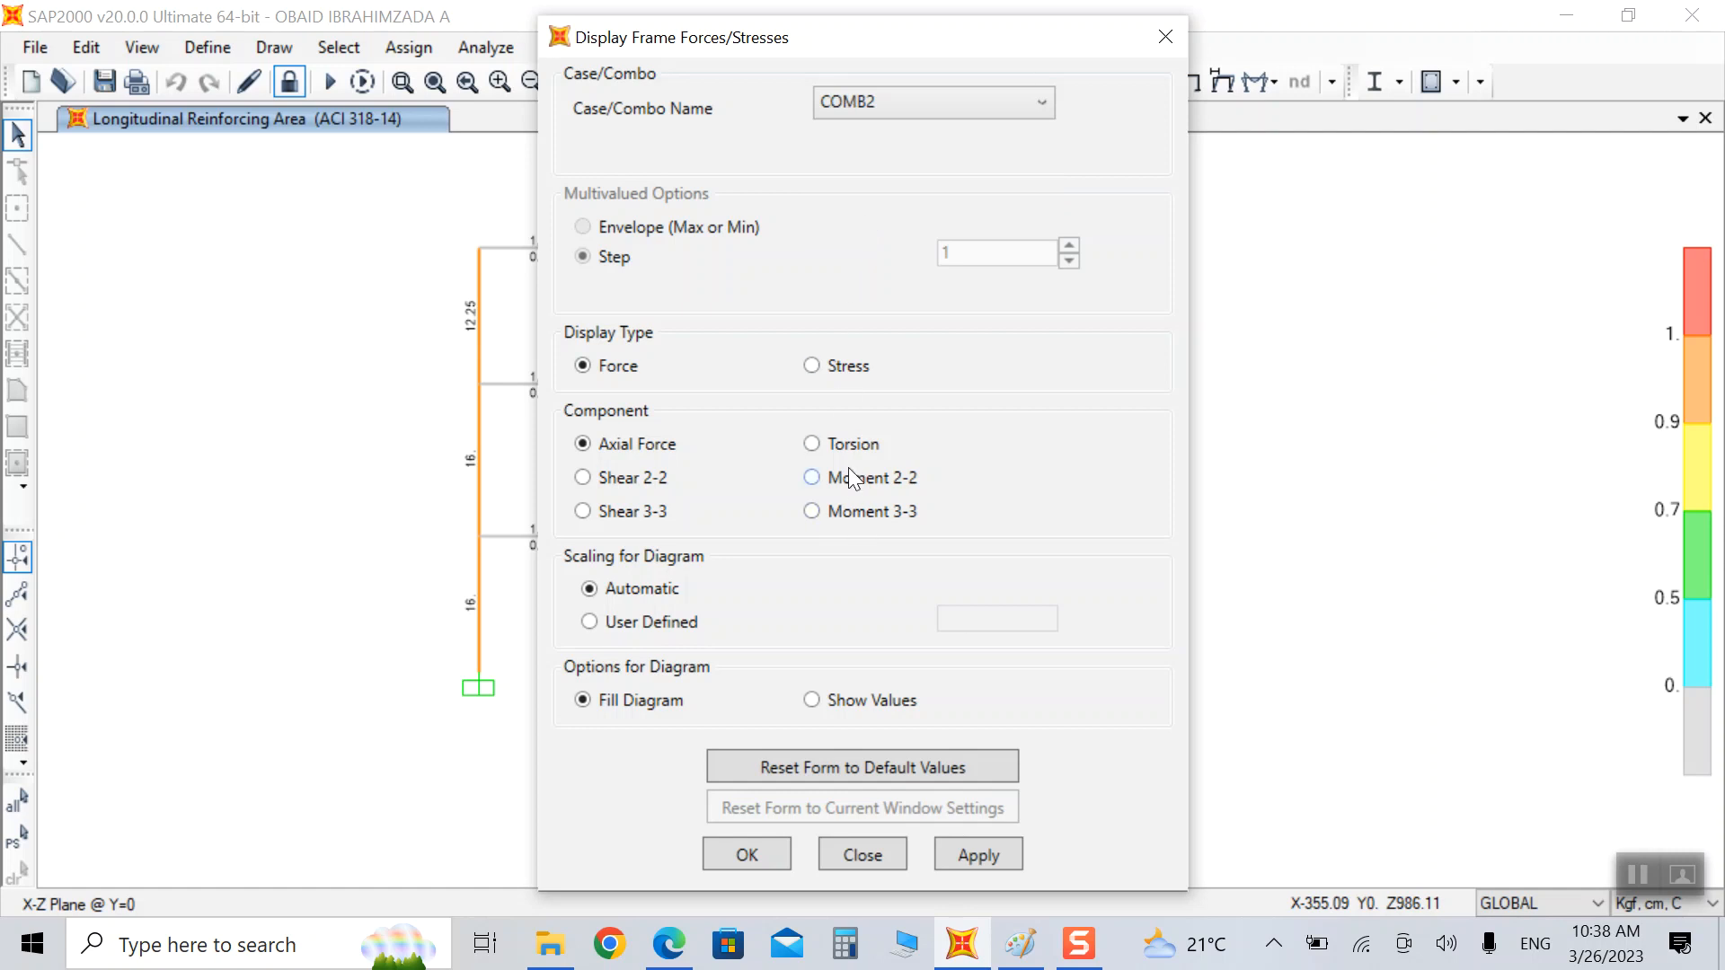
pyautogui.click(954, 855)
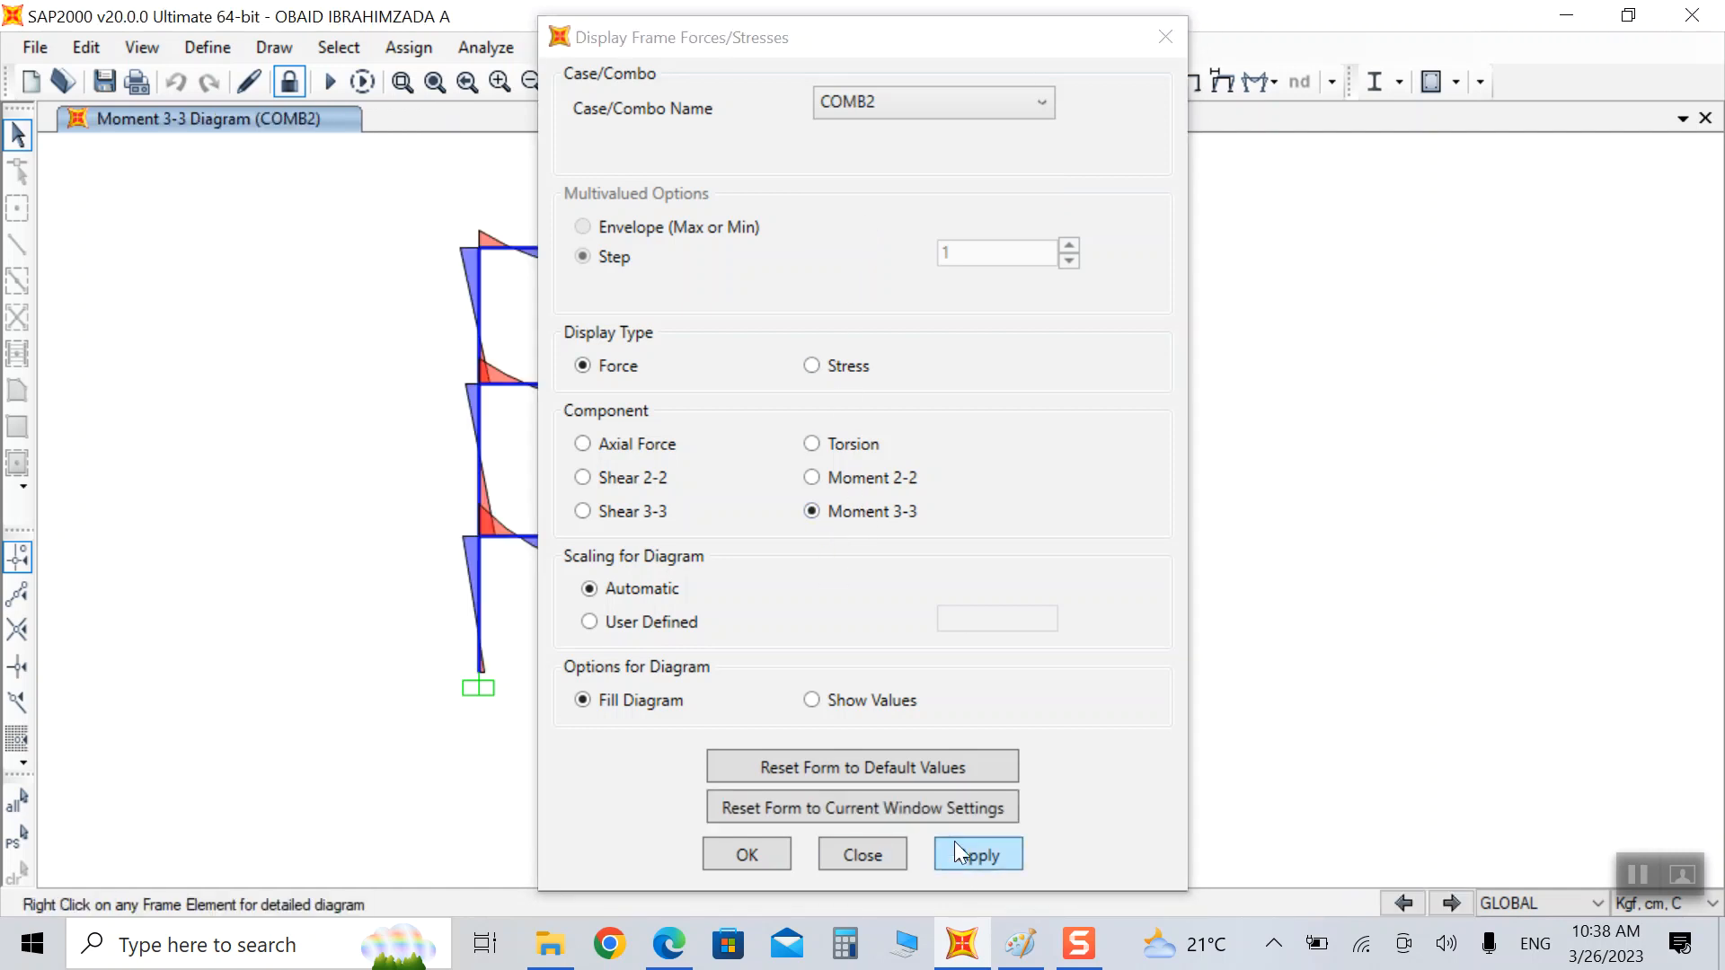
pyautogui.click(811, 700)
pyautogui.click(977, 854)
pyautogui.moveTo(634, 38); pyautogui.dragTo(839, 102)
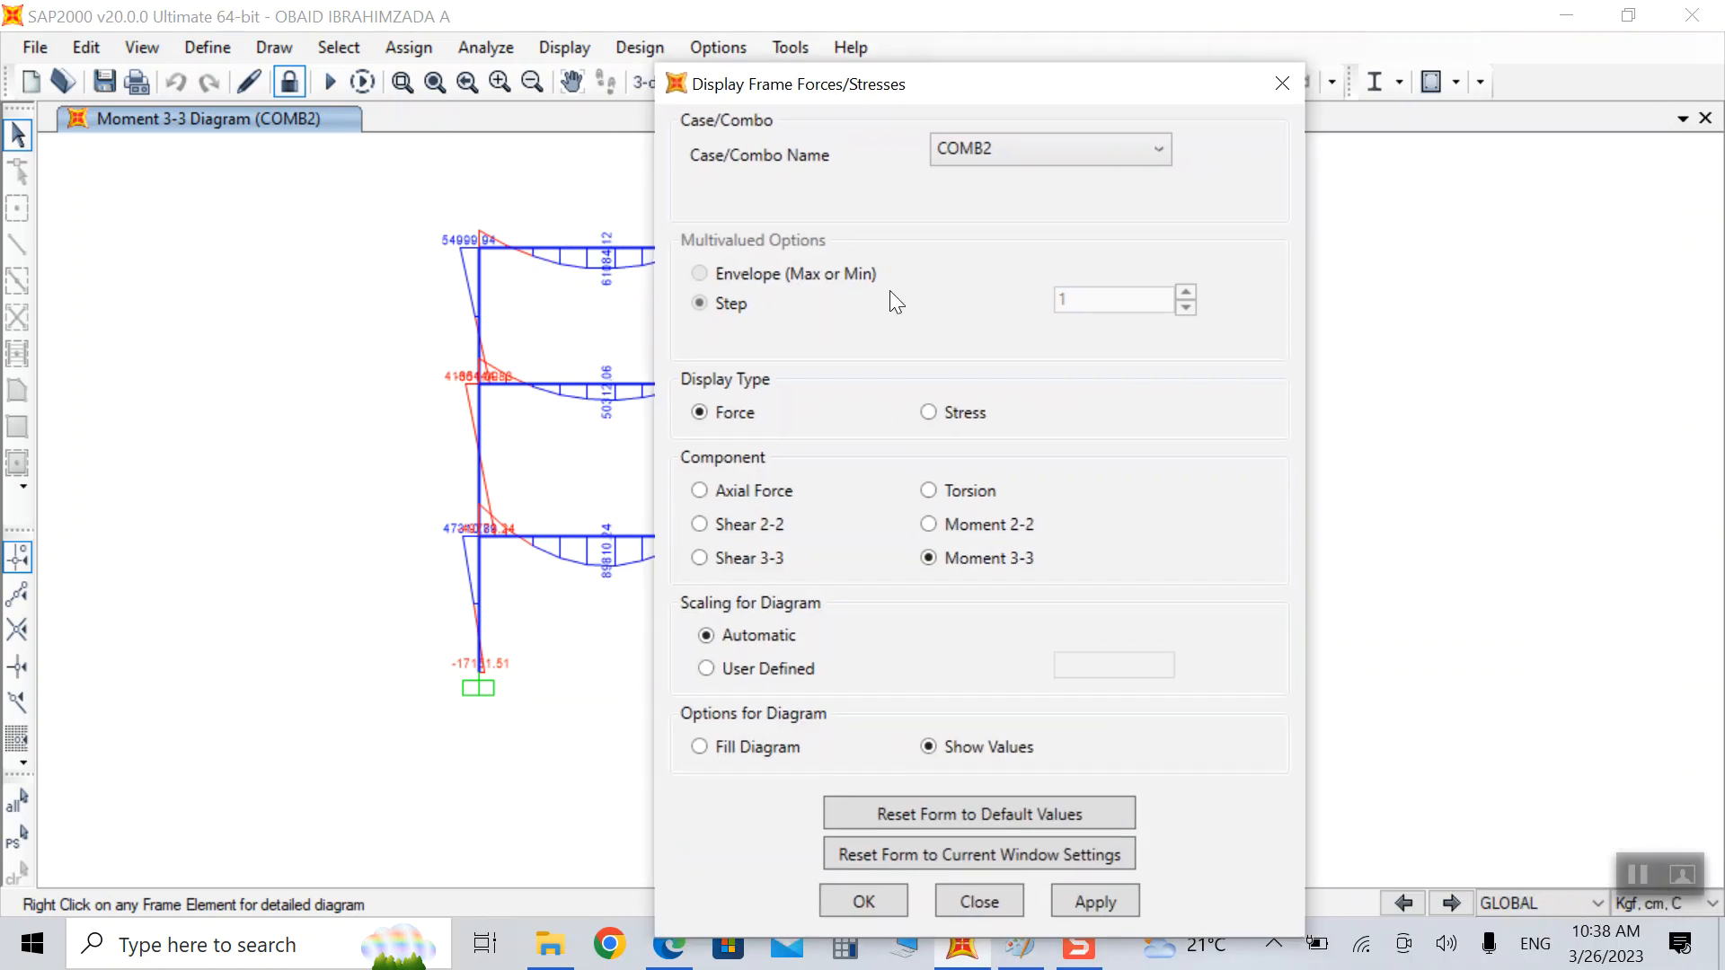
pyautogui.click(860, 901)
# Step: Examine the first-floor beam between grids A and B under COMB2, comparing the deflection references and the scrolled and maximum values
pyautogui.click(603, 540)
pyautogui.rightClick(602, 543)
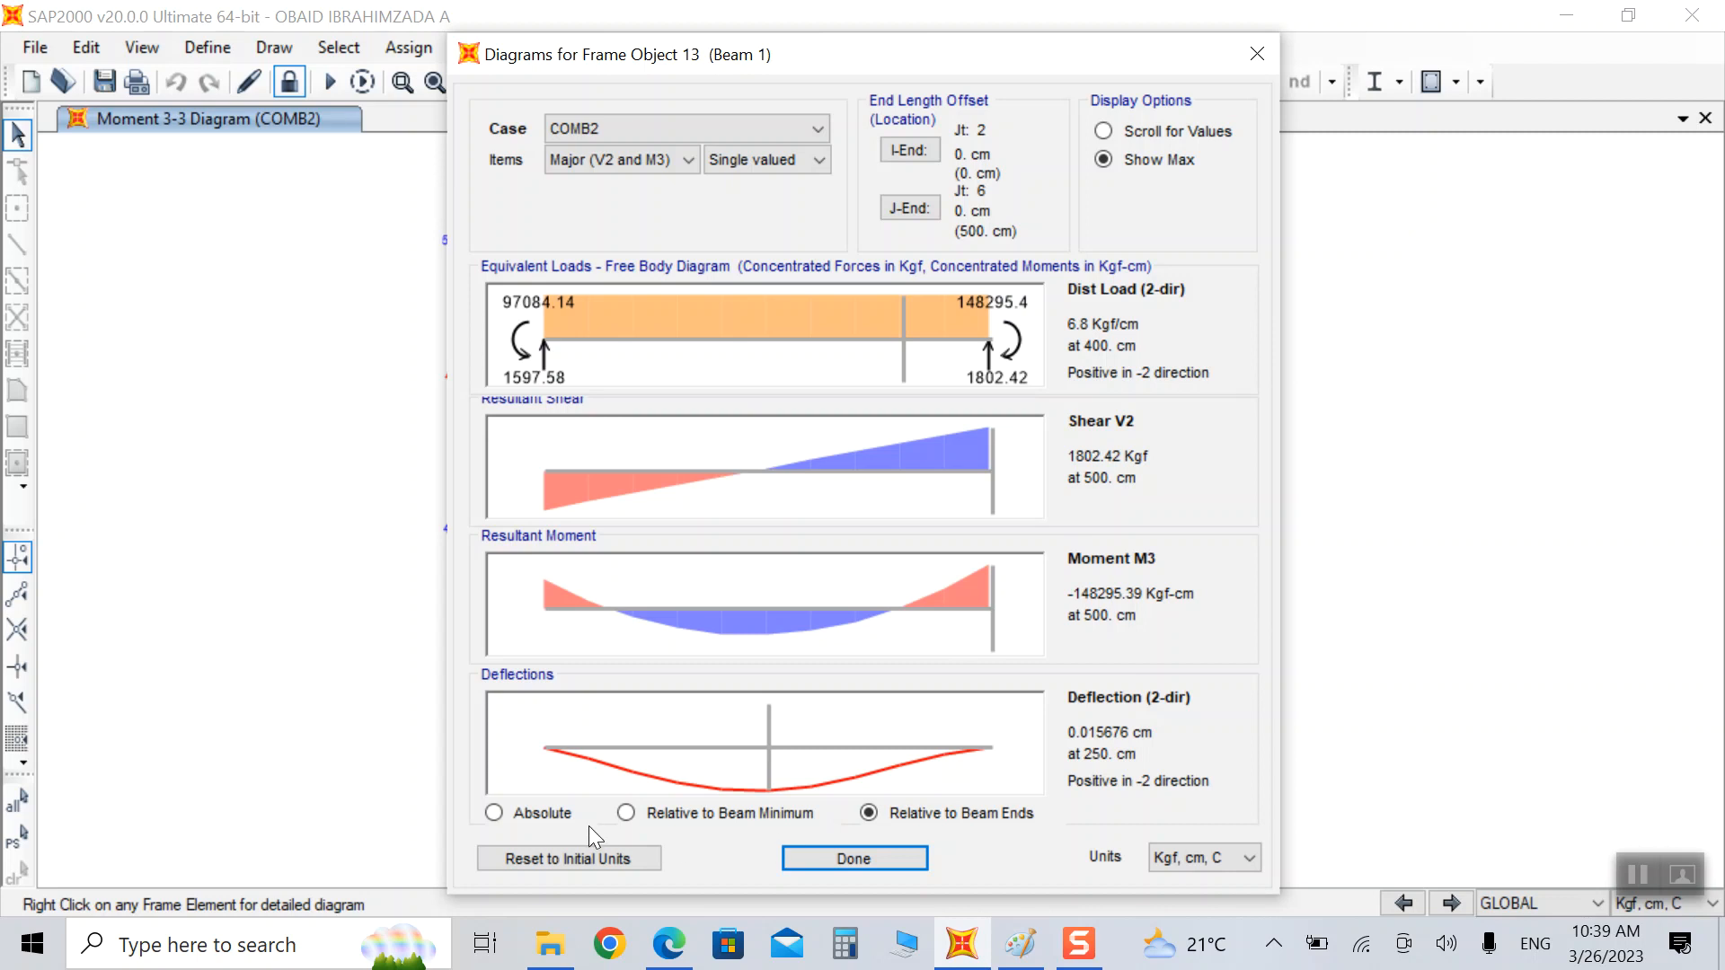
pyautogui.click(541, 812)
pyautogui.click(665, 812)
pyautogui.click(910, 817)
pyautogui.click(530, 813)
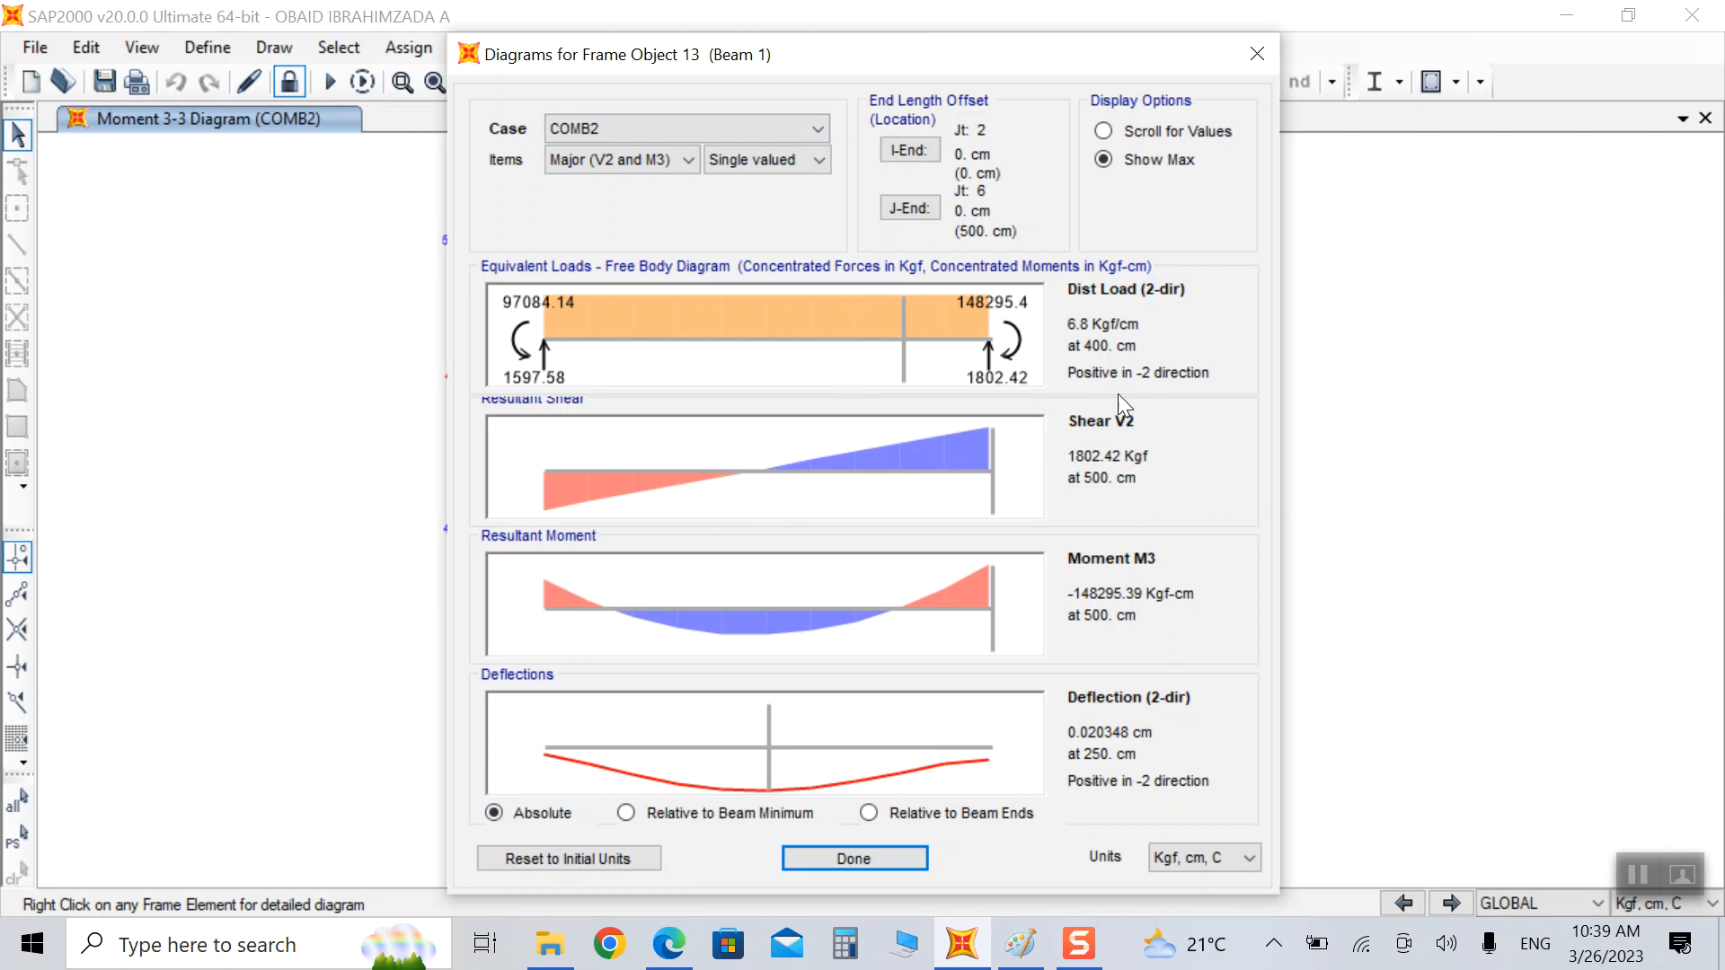
pyautogui.click(1103, 131)
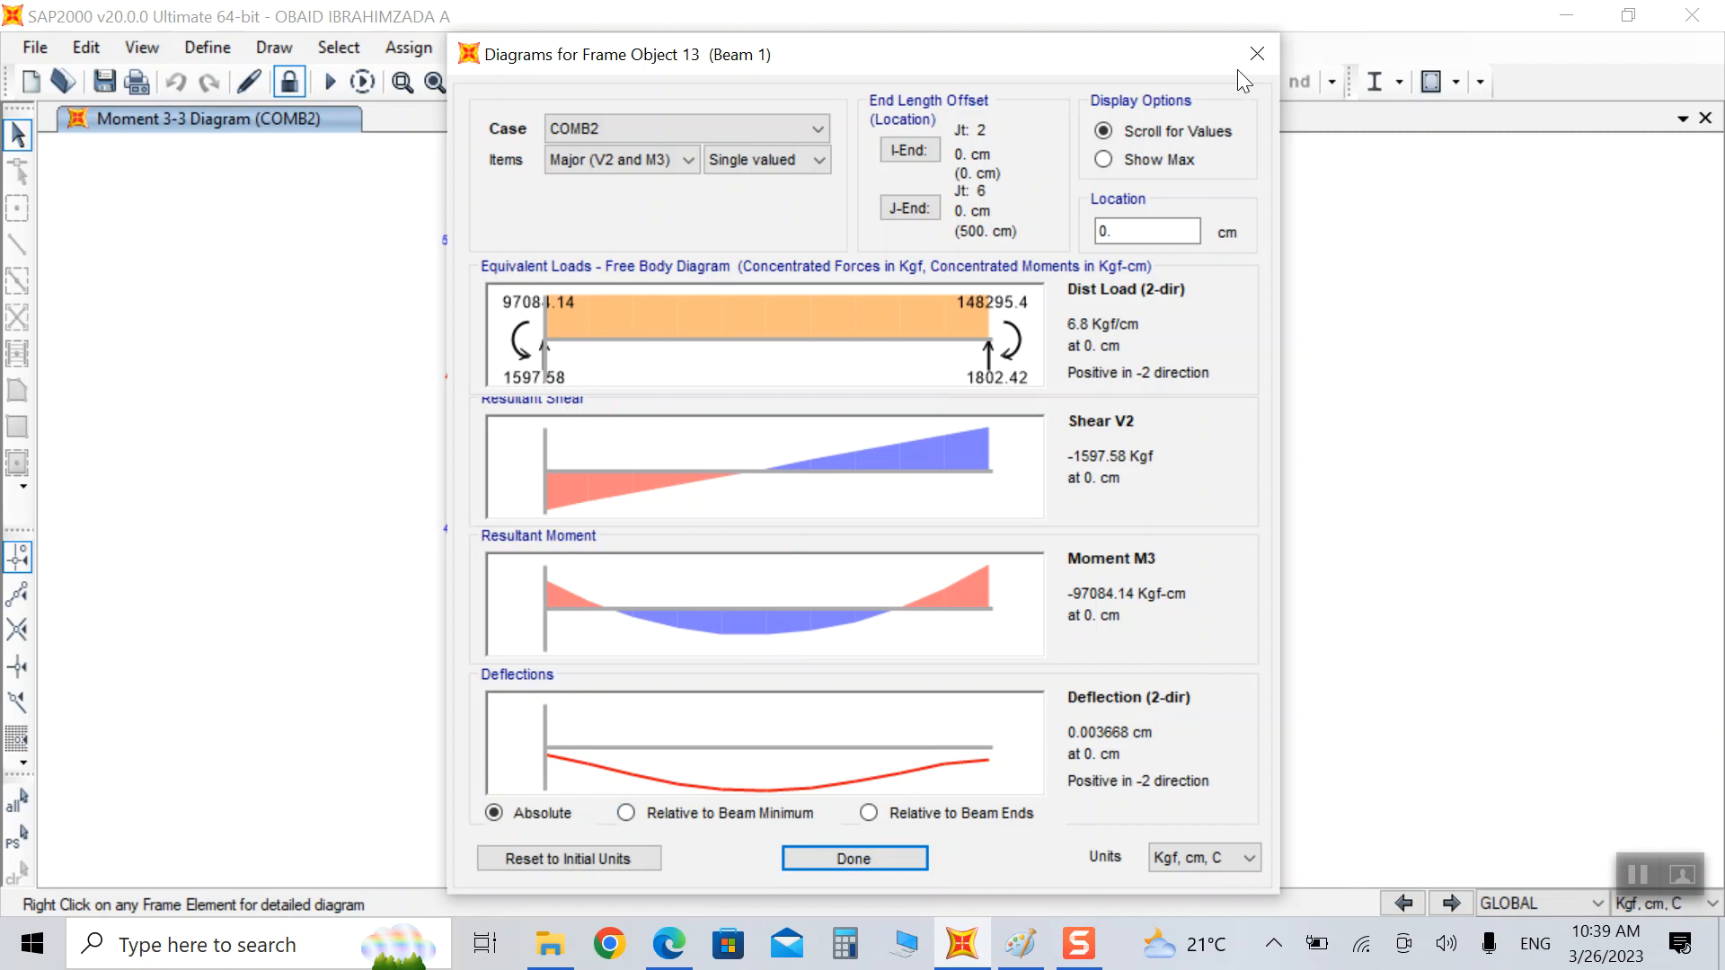
pyautogui.click(1123, 158)
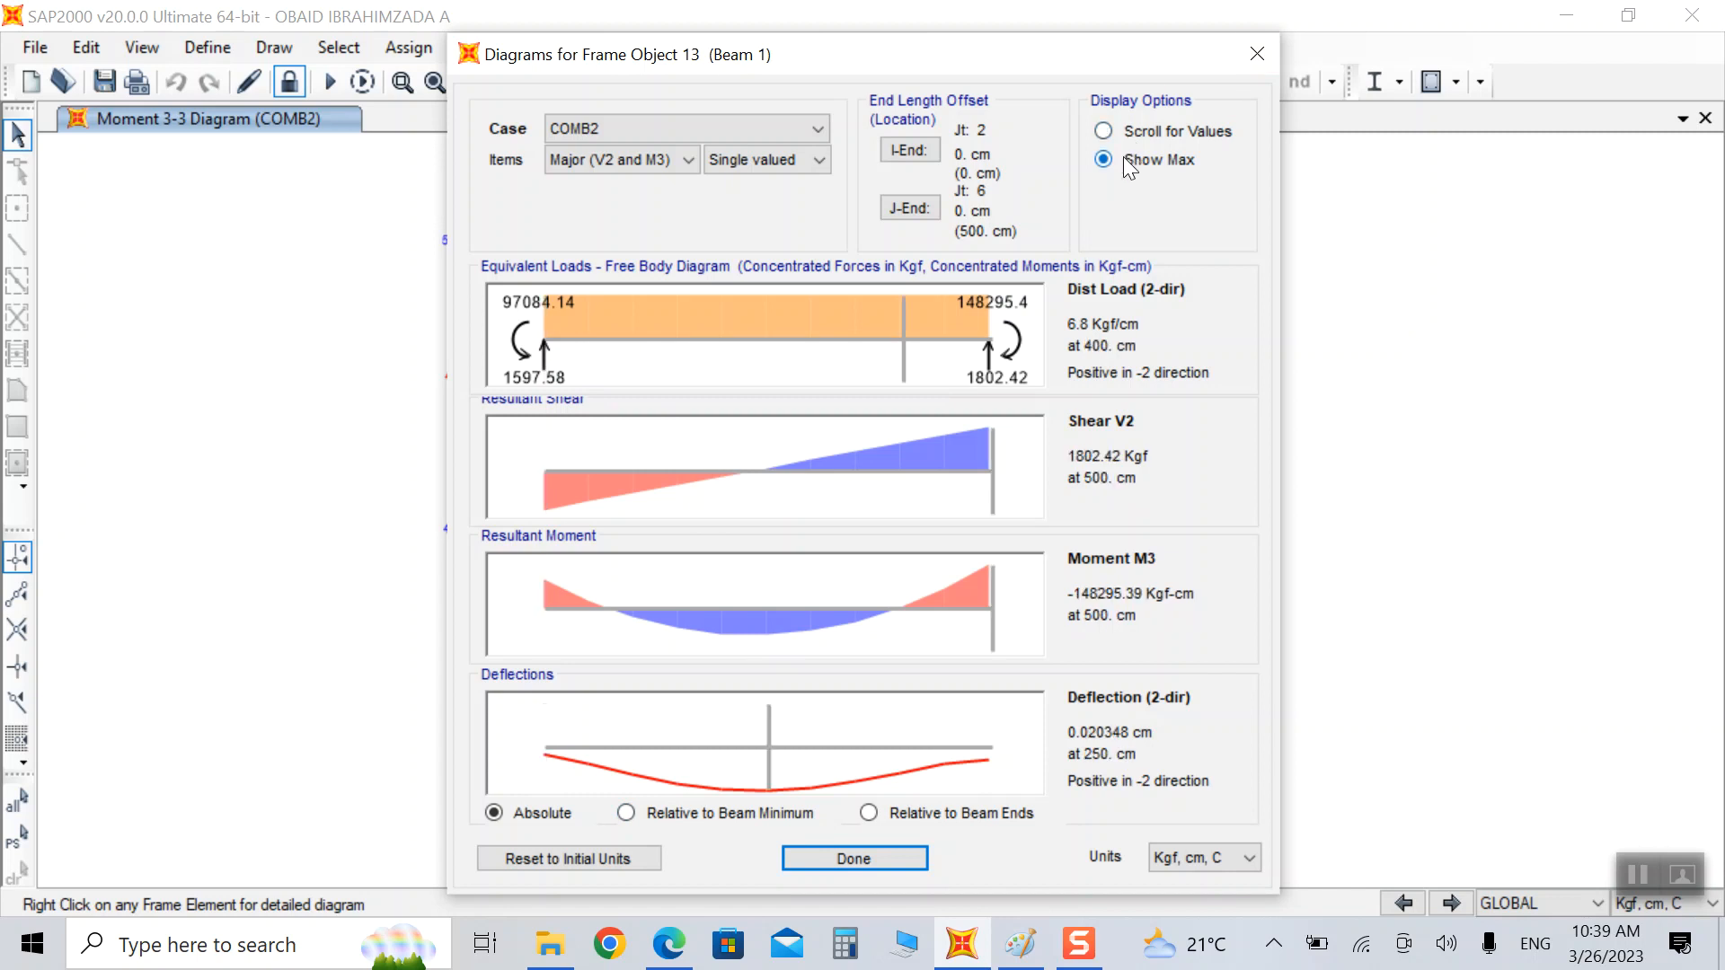
pyautogui.click(1255, 54)
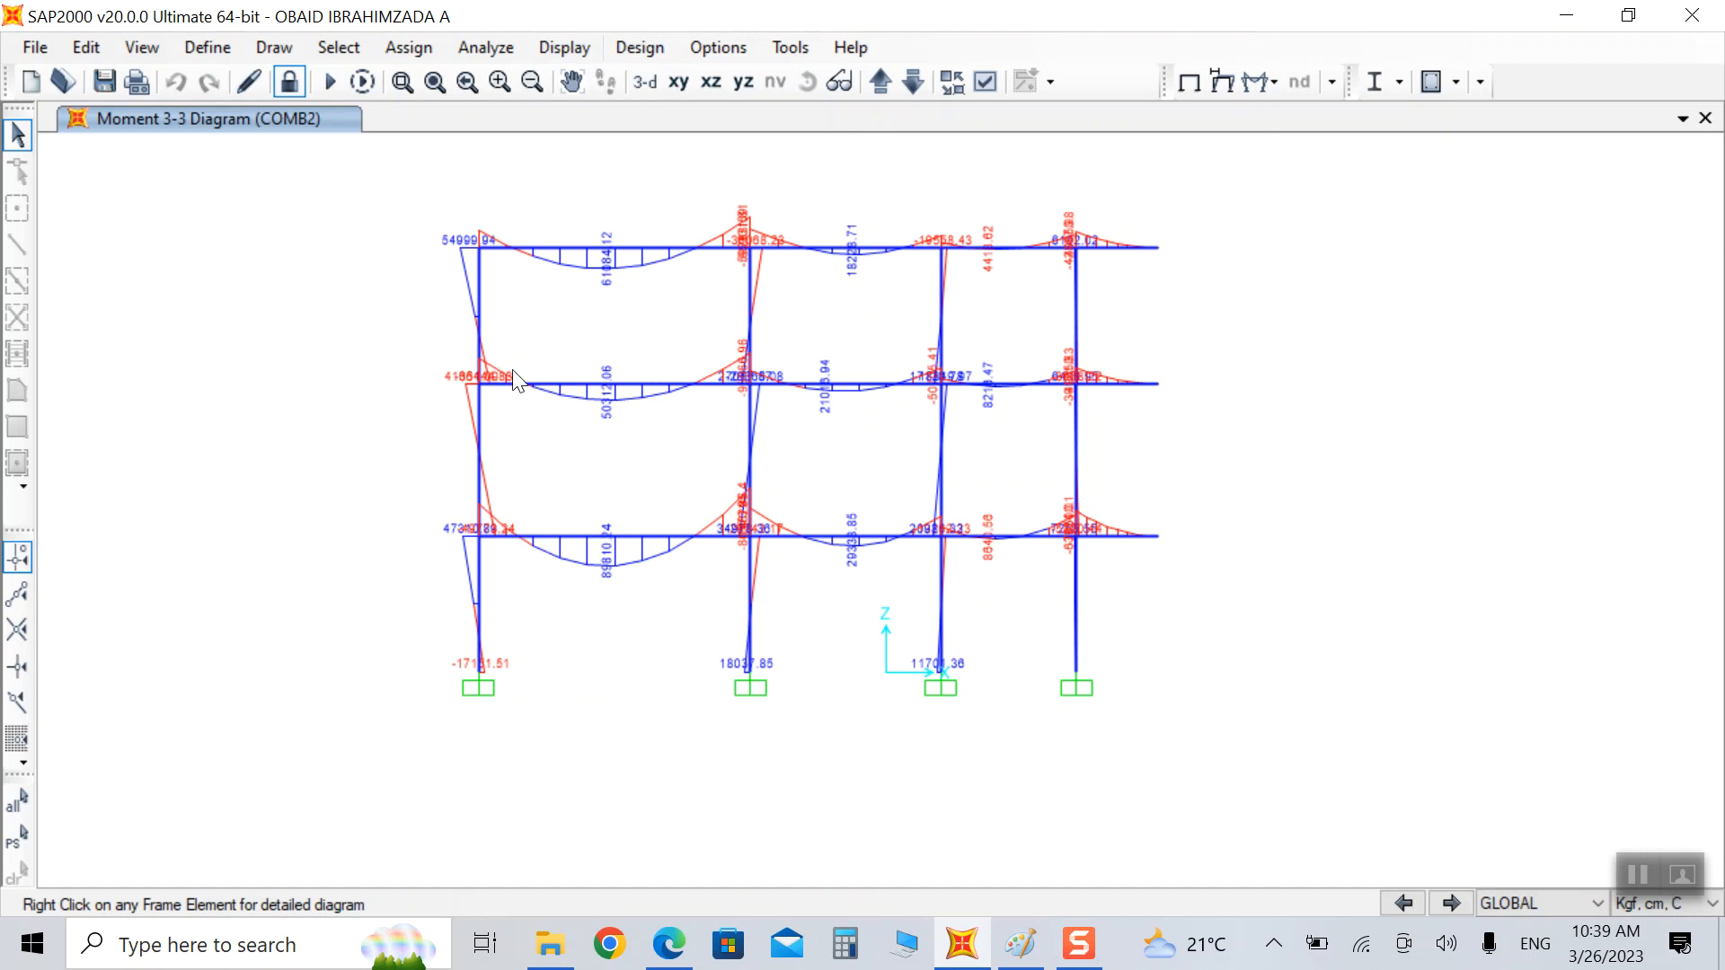
# Step: Display the concrete design output as Rebar Percentage on the frame
pyautogui.click(629, 49)
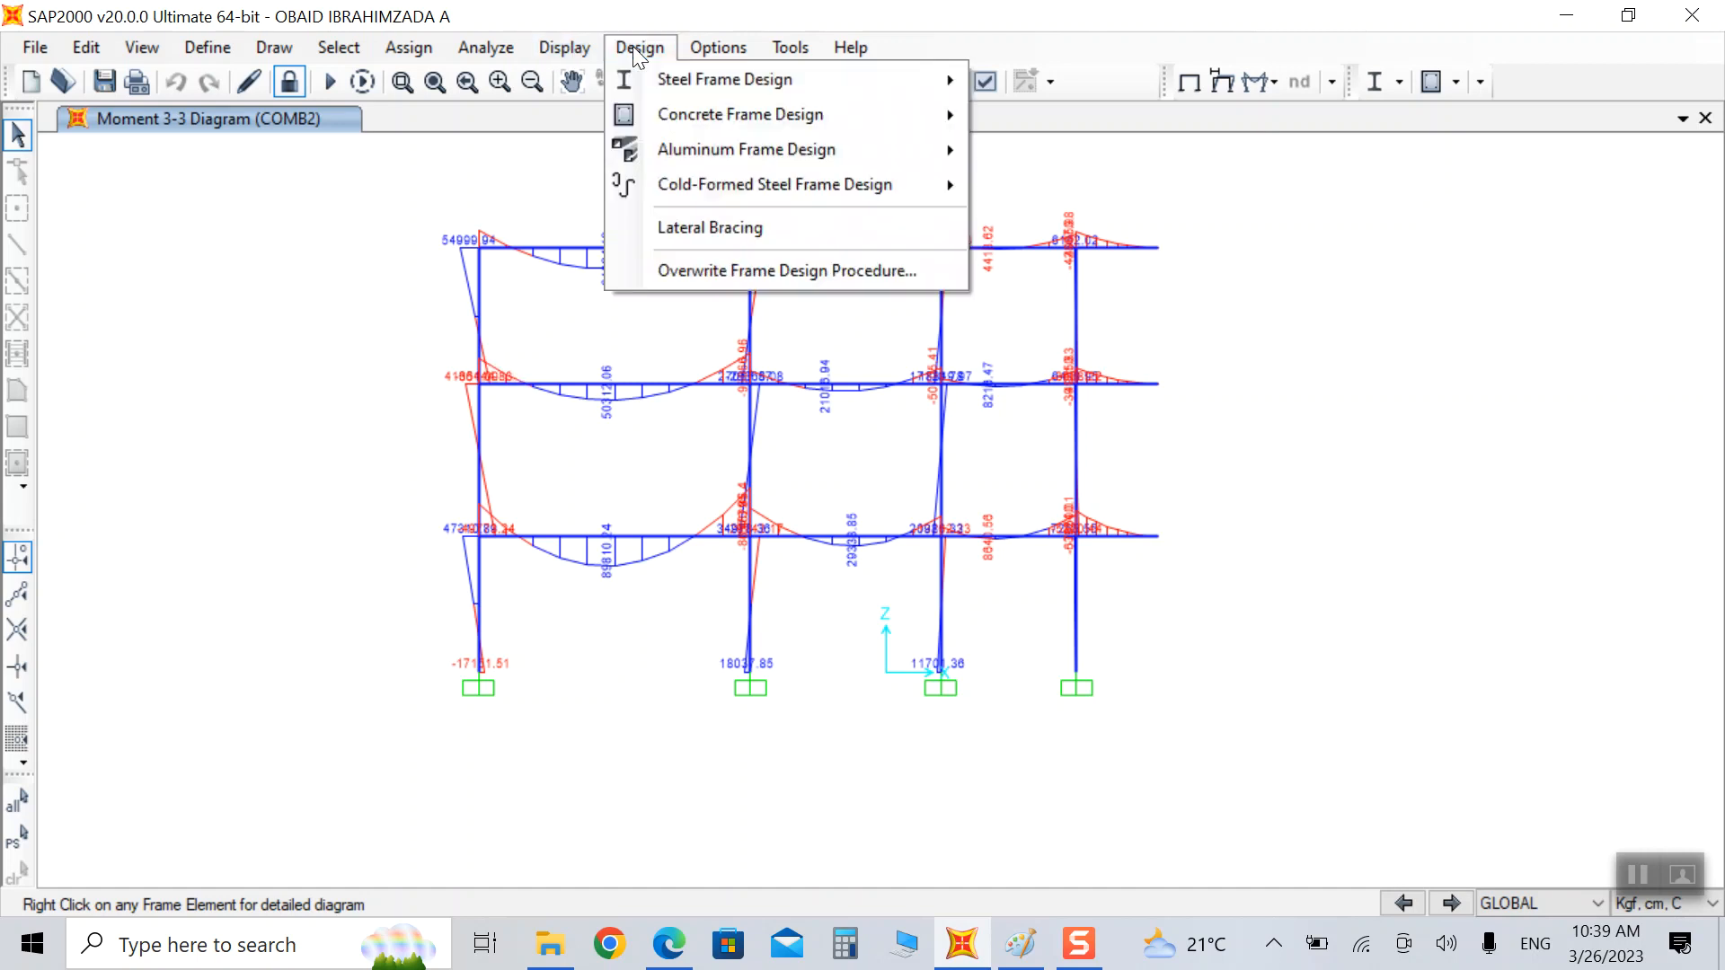
pyautogui.moveTo(956, 107)
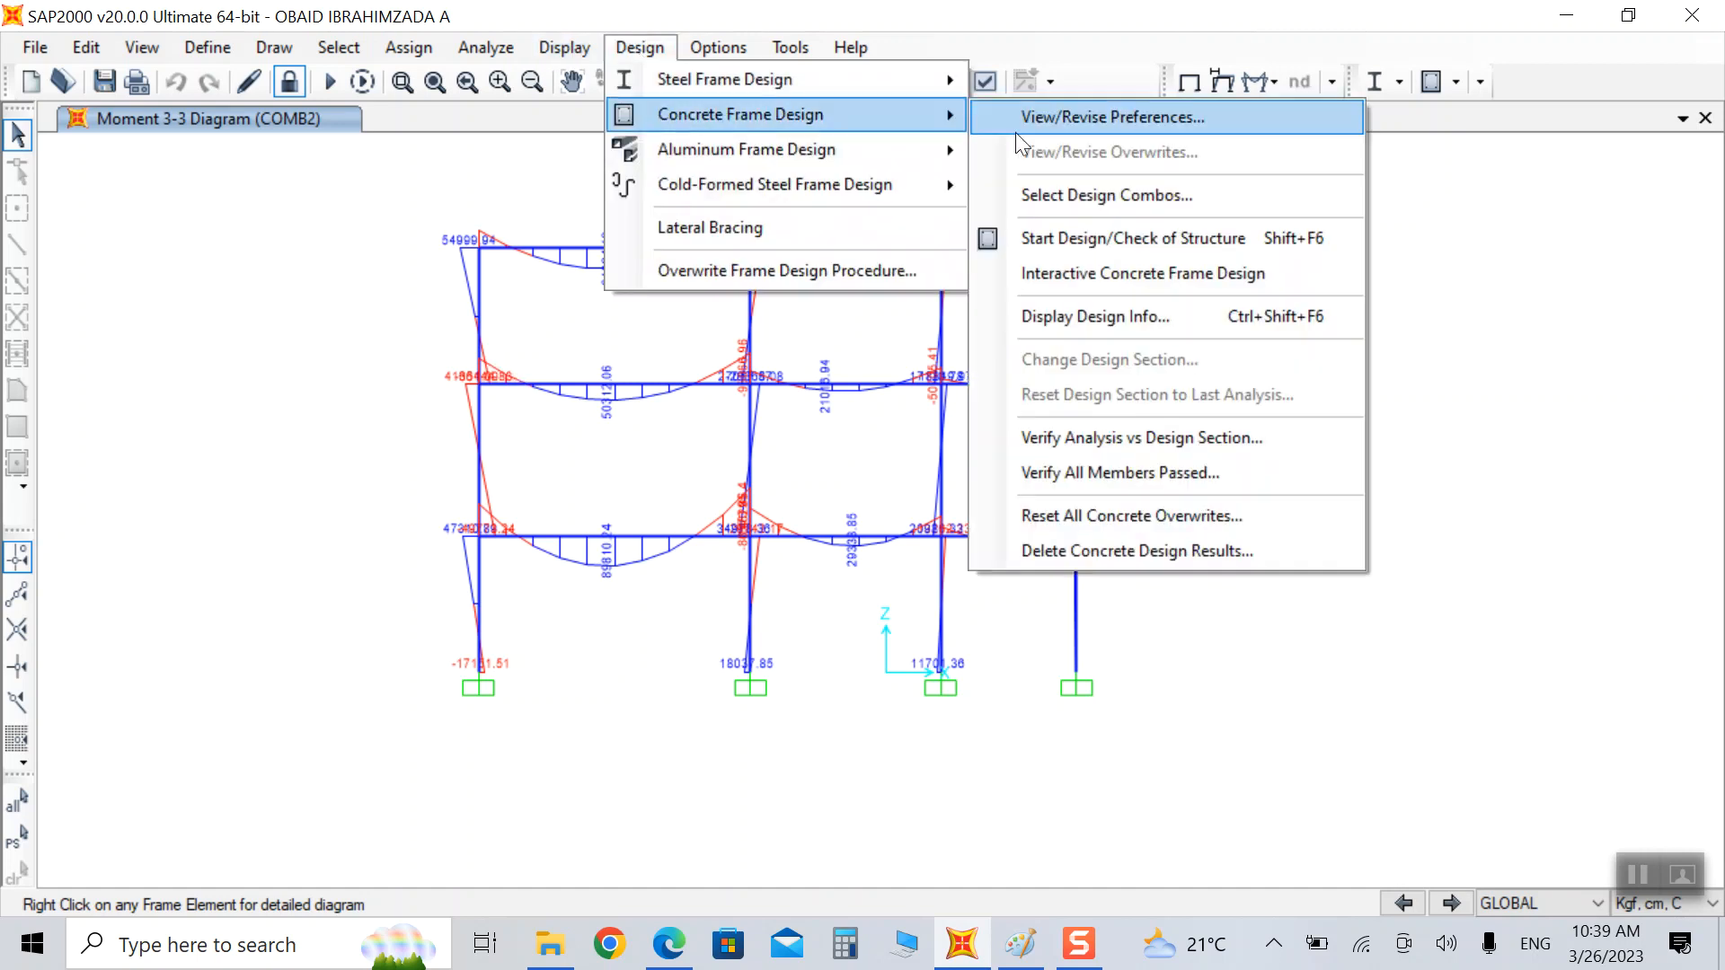
pyautogui.click(1096, 313)
pyautogui.click(853, 408)
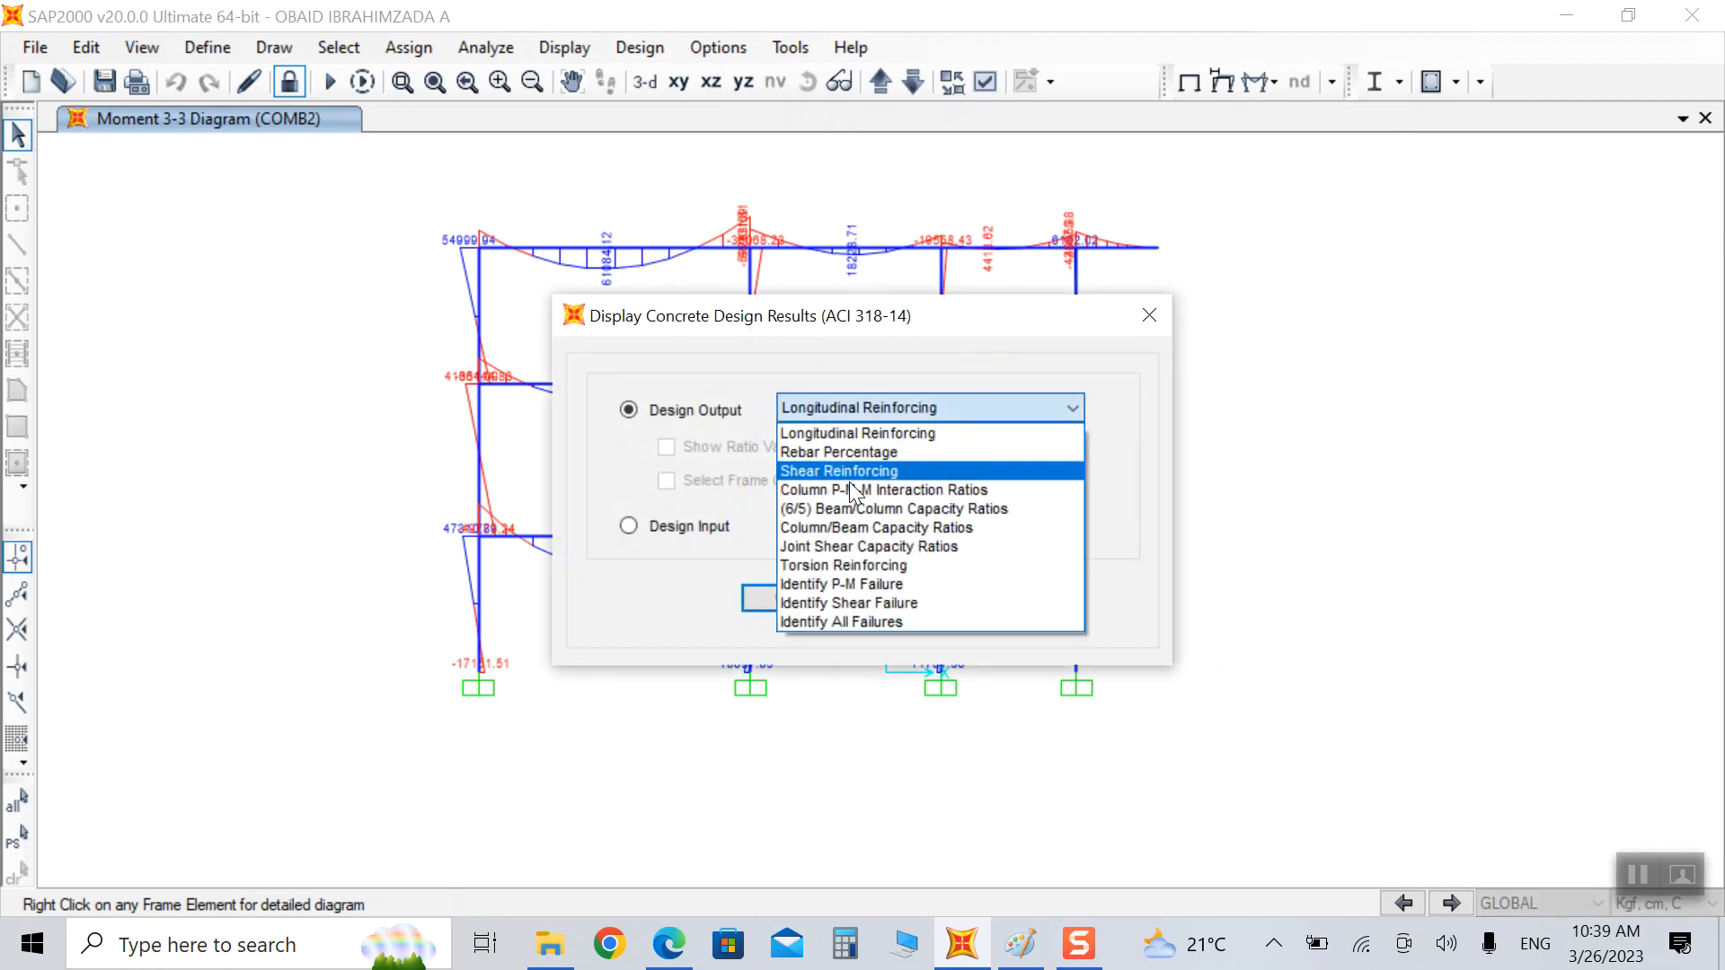
pyautogui.click(778, 595)
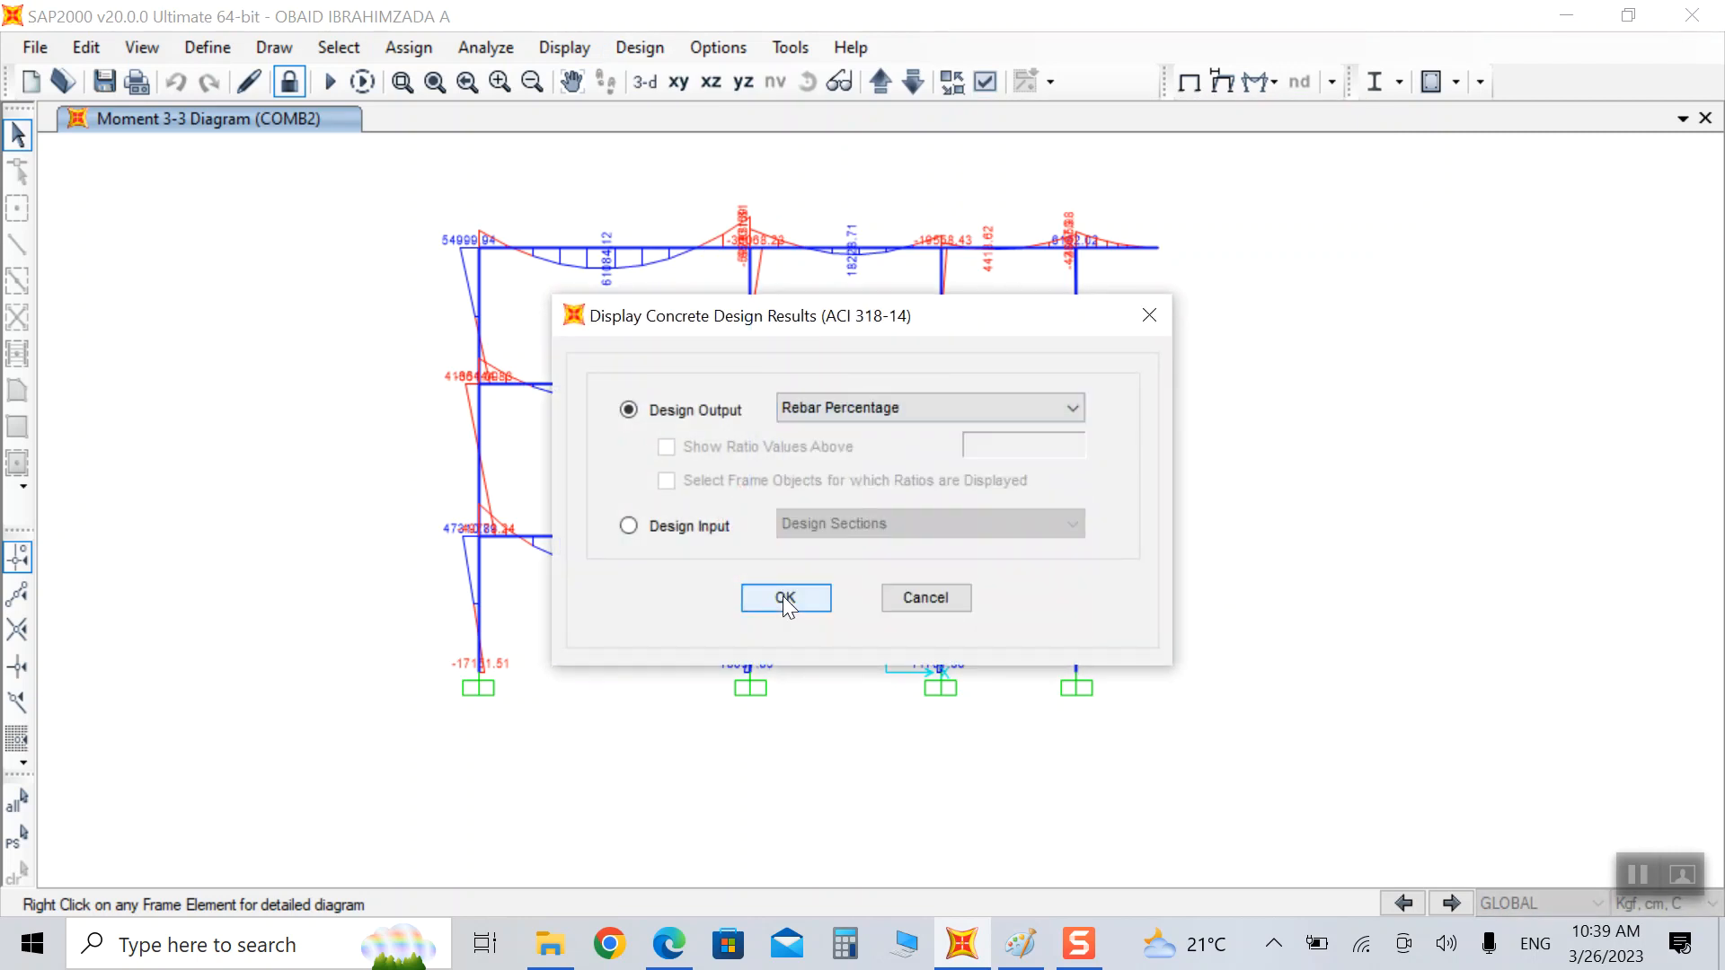